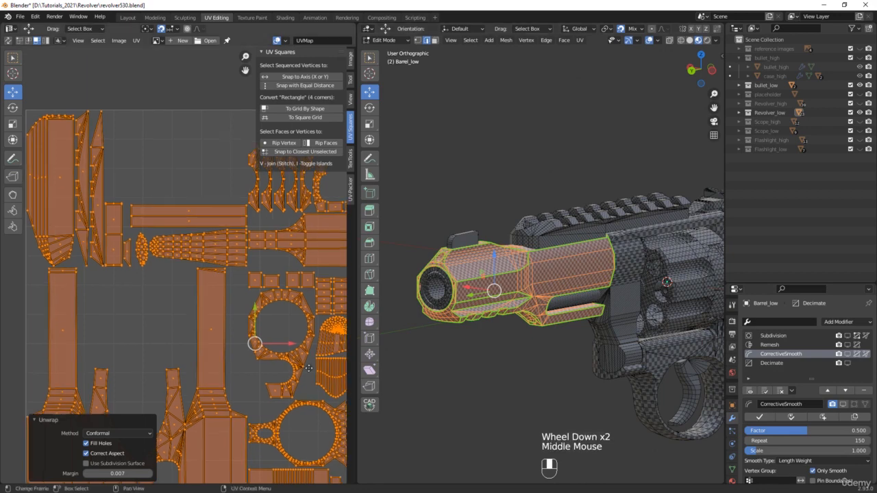
# Step: Straighten the curved UV strip by squaring its middle quad with To Grid By Shape and applying Follow Active Quads with Even edge length
pyautogui.scroll(3, 236, 235)
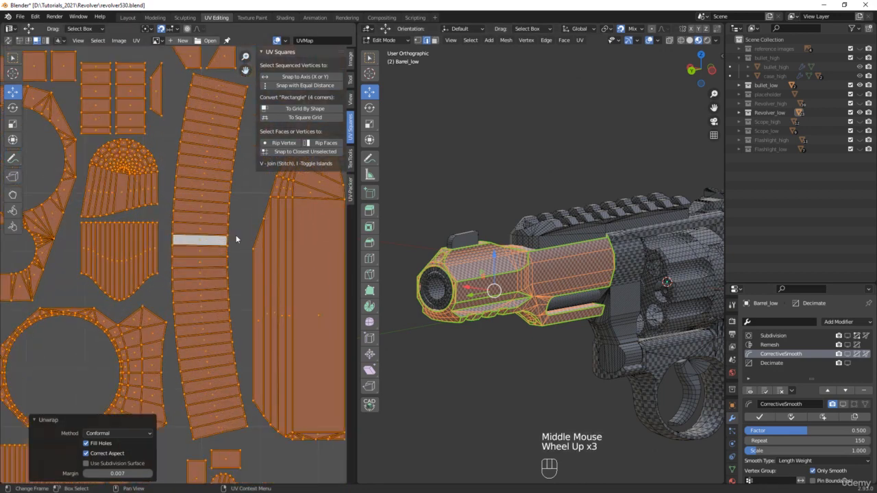
pyautogui.click(205, 240)
pyautogui.click(204, 241)
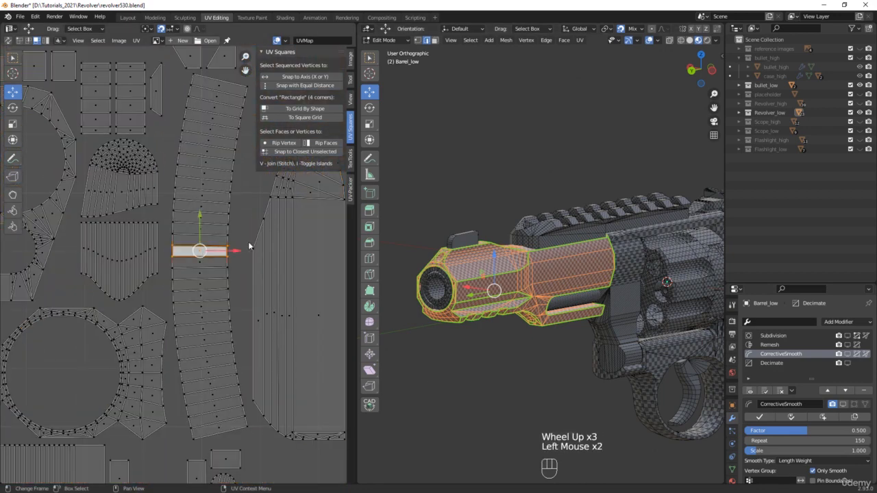
pyautogui.click(315, 110)
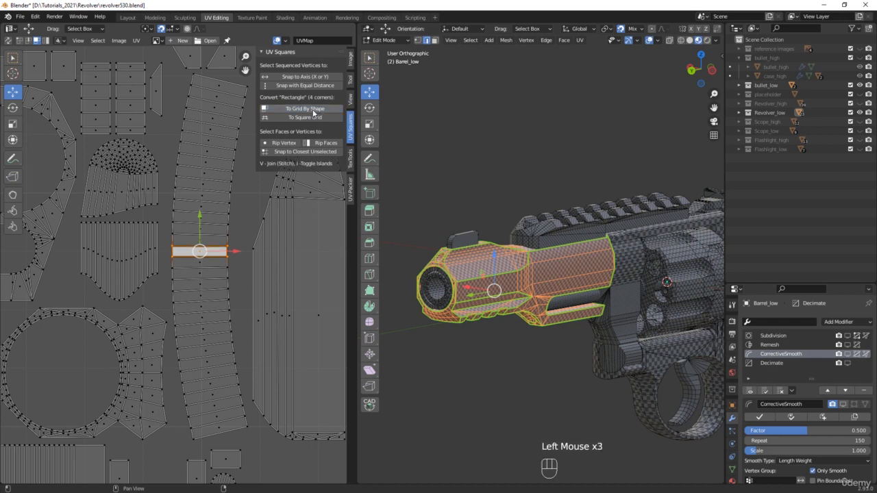
pyautogui.rightClick(210, 251)
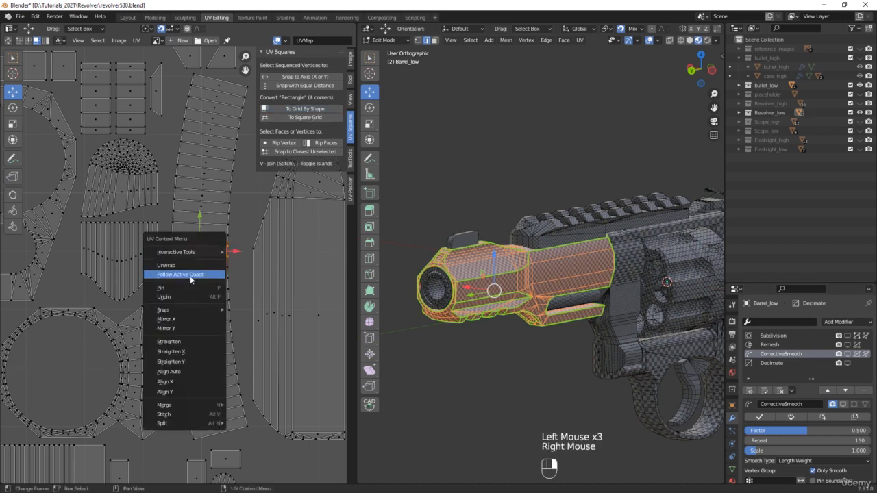
pyautogui.click(190, 275)
pyautogui.click(104, 473)
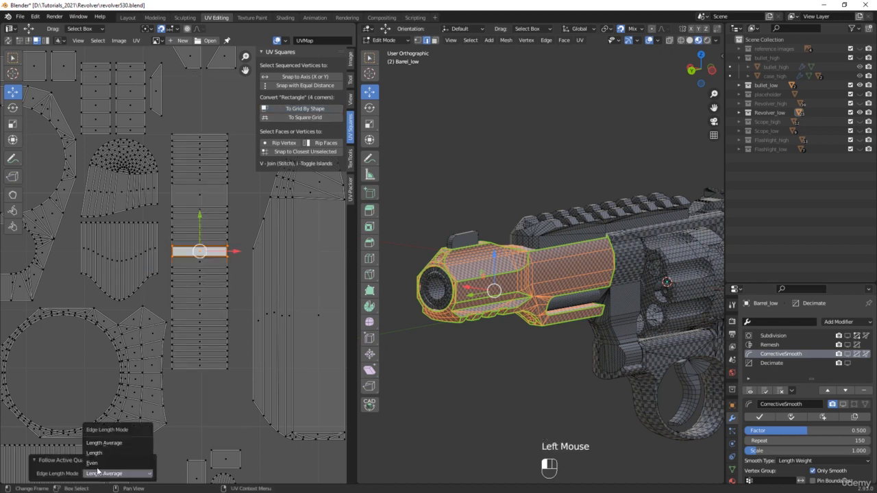
pyautogui.click(96, 463)
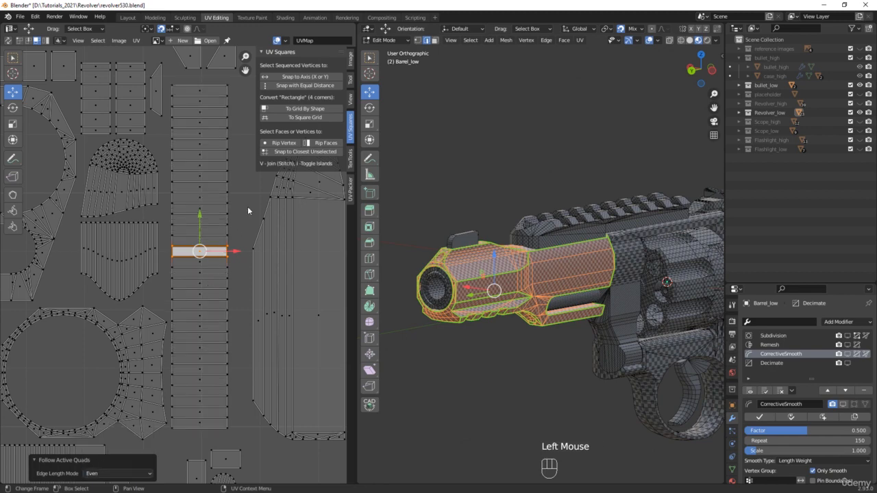
# Step: Select all visible low-poly objects and put them into Edit Mode together with all their geometry selected
pyautogui.doubleClick(164, 329)
pyautogui.scroll(-4, 165, 327)
pyautogui.moveTo(120, 324); pyautogui.dragTo(211, 308, button='middle')
pyautogui.moveTo(489, 401); pyautogui.dragTo(521, 338, button='middle')
pyautogui.scroll(2, 493, 334)
pyautogui.scroll(-2, 523, 387)
pyautogui.press('Tab')
pyautogui.scroll(-3, 498, 369)
pyautogui.scroll(4, 506, 363)
pyautogui.press('a')
pyautogui.press('Tab')
pyautogui.press('a')
pyautogui.scroll(6, 532, 190)
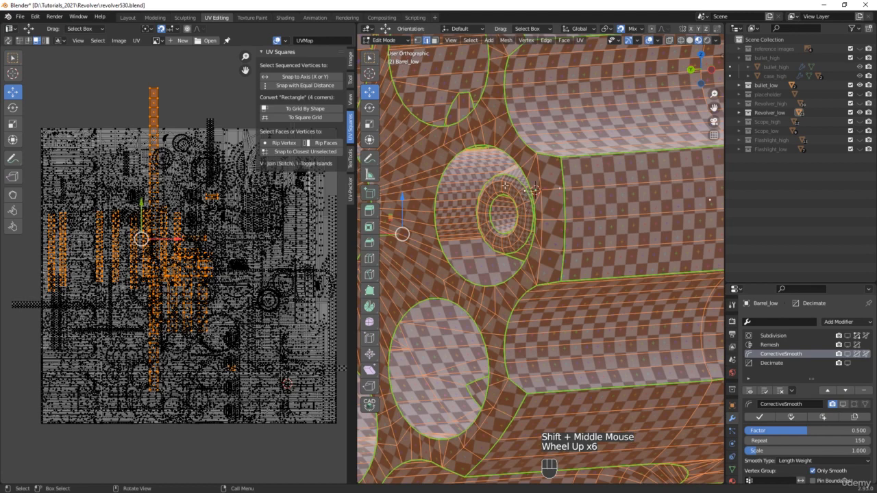
# Step: Expand the Revolver_low and bullet_low collections in the outliner to check which objects are included in the selection
pyautogui.scroll(-3, 504, 185)
pyautogui.click(739, 112)
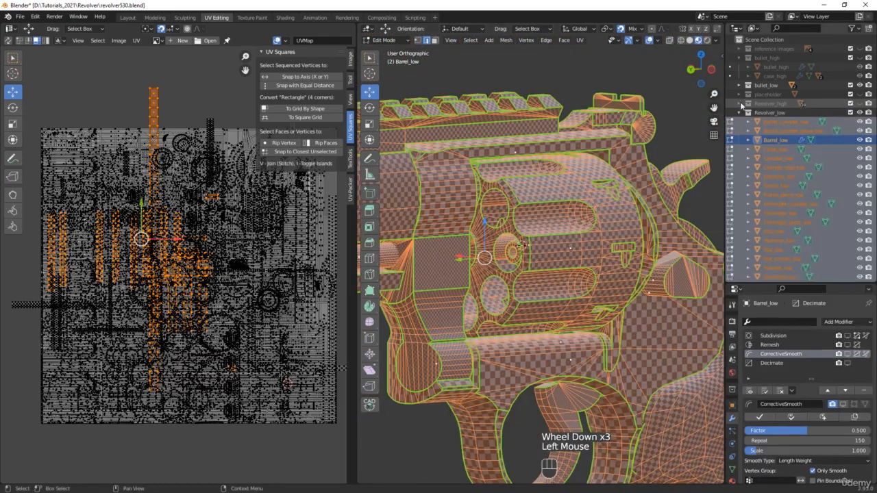
pyautogui.click(739, 85)
pyautogui.scroll(-2, 787, 162)
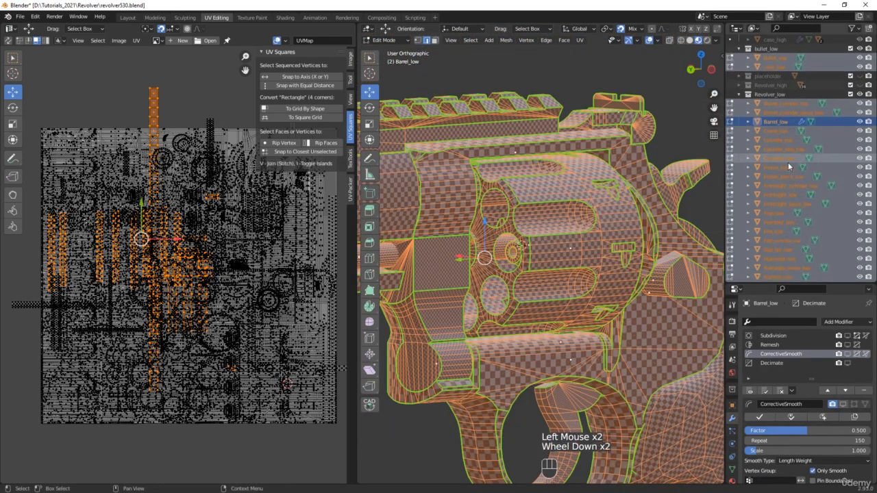
pyautogui.scroll(4, 787, 162)
# Step: Select every UV island of the low-poly parts and save the project as a new version, revolver531.blend
pyautogui.moveTo(228, 313); pyautogui.dragTo(219, 330, button='middle')
pyautogui.press('a')
pyautogui.scroll(-1, 212, 320)
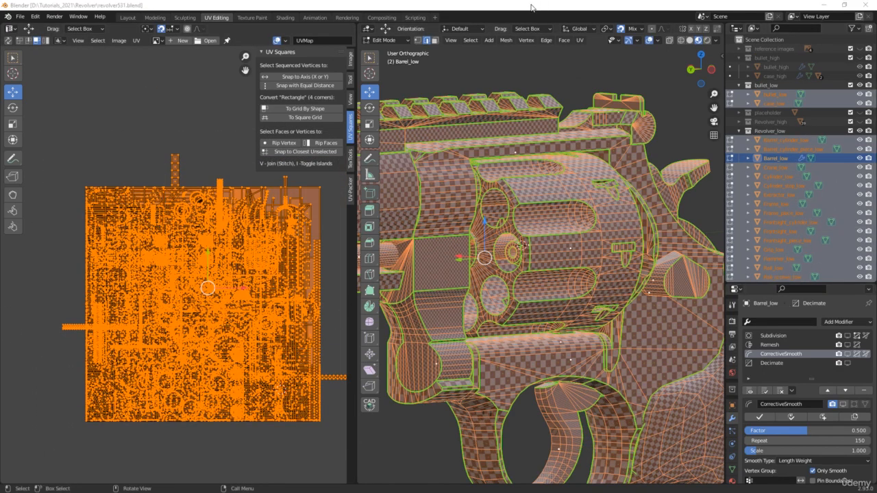
pyautogui.hotkey('ctrl', 'alt', 's')
# Step: Switch to the browser and review the Edge padding article's filtering examples and minimum padding list, highlighting the 2048 = 16px entry
pyautogui.rightClick(754, 438)
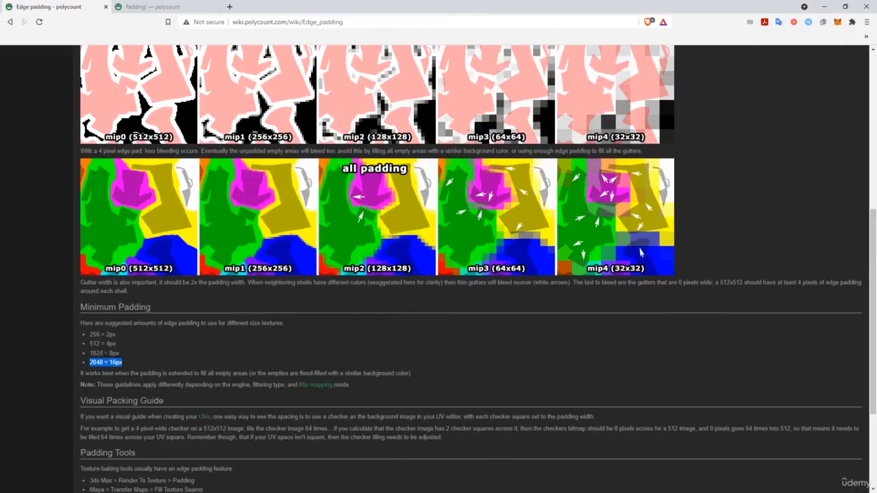
pyautogui.click(183, 374)
pyautogui.scroll(6, 173, 253)
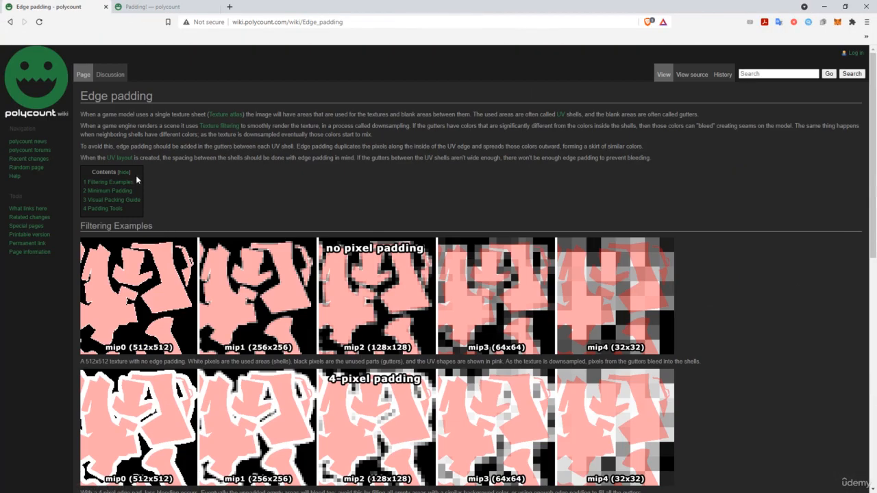
pyautogui.moveTo(82, 95); pyautogui.dragTo(163, 97)
pyautogui.click(399, 176)
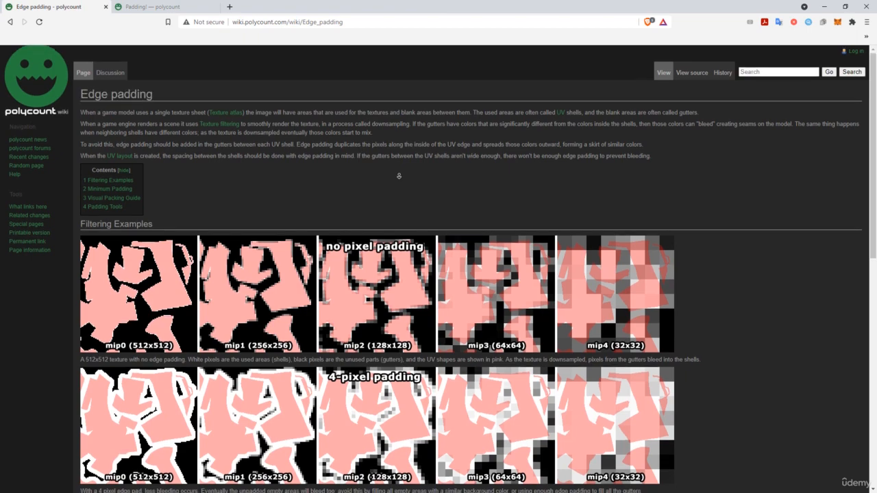
pyautogui.scroll(-2, 399, 177)
pyautogui.scroll(-2, 374, 296)
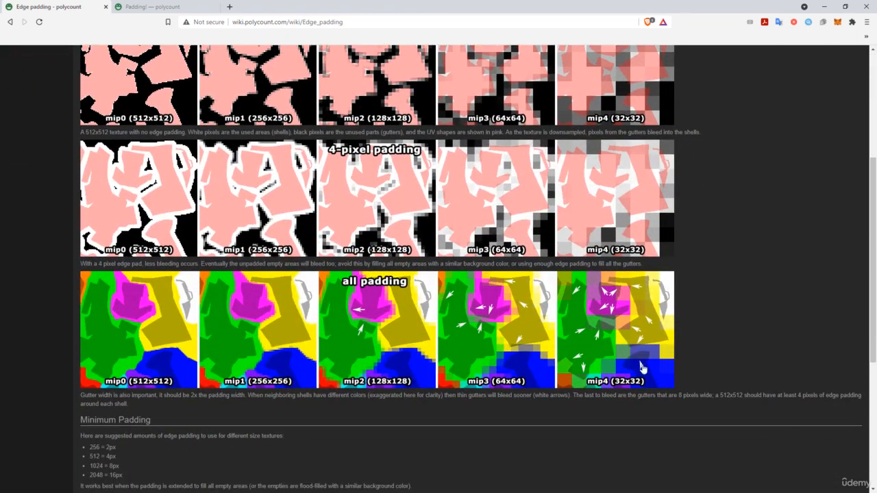
pyautogui.scroll(-3, 248, 311)
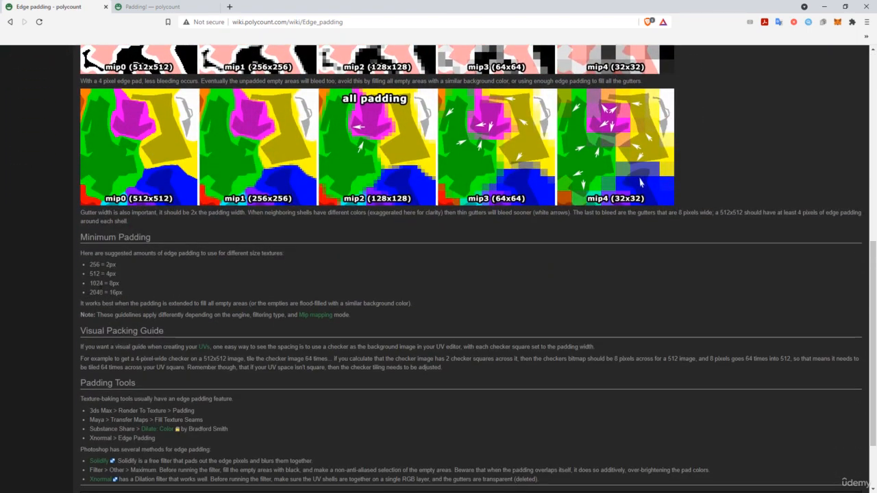
pyautogui.moveTo(89, 293); pyautogui.dragTo(123, 293)
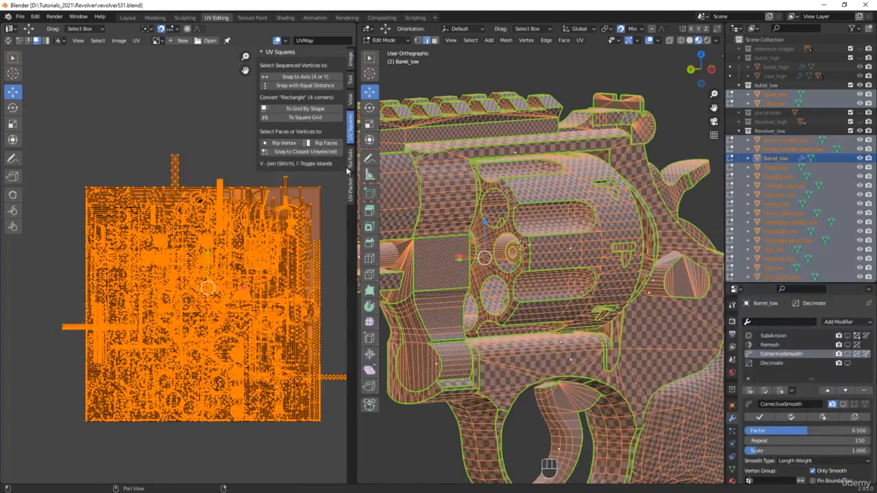
# Step: In Blender's UV-Packer settings, enable Rescale UV-Charts and disable Pre-Rotate
pyautogui.click(350, 186)
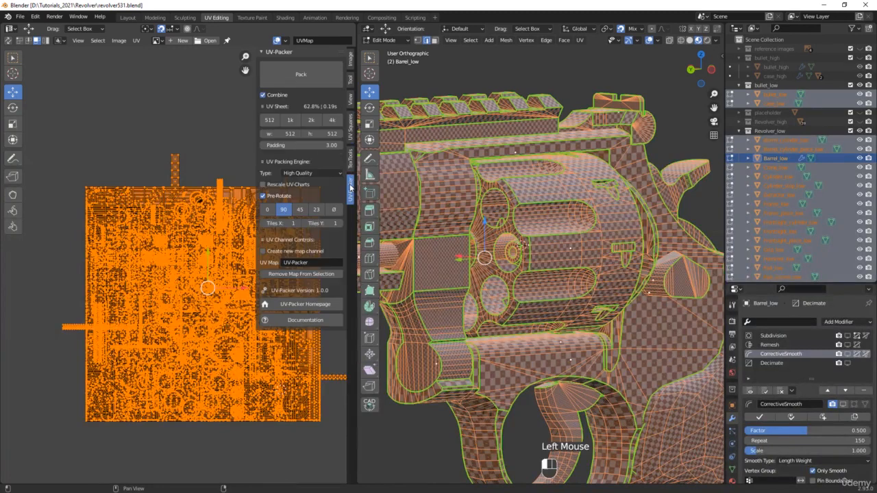
pyautogui.moveTo(216, 140); pyautogui.dragTo(150, 142, button='middle')
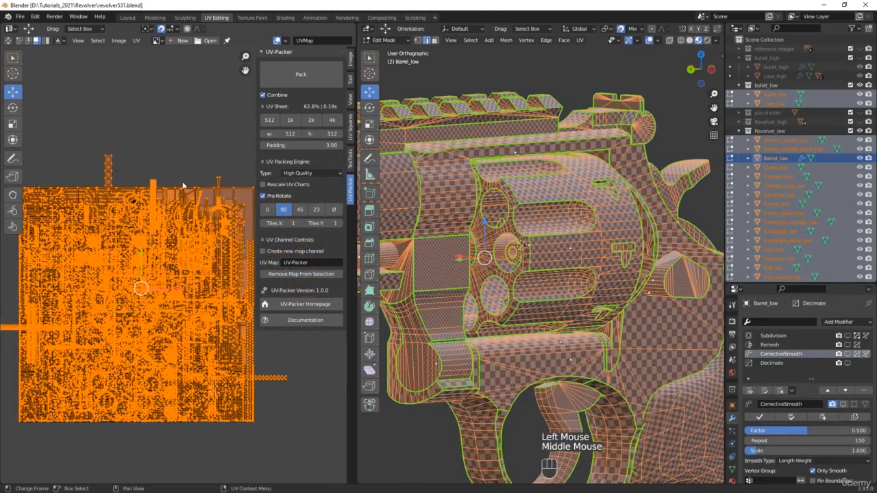
pyautogui.click(290, 187)
pyautogui.scroll(5, 436, 312)
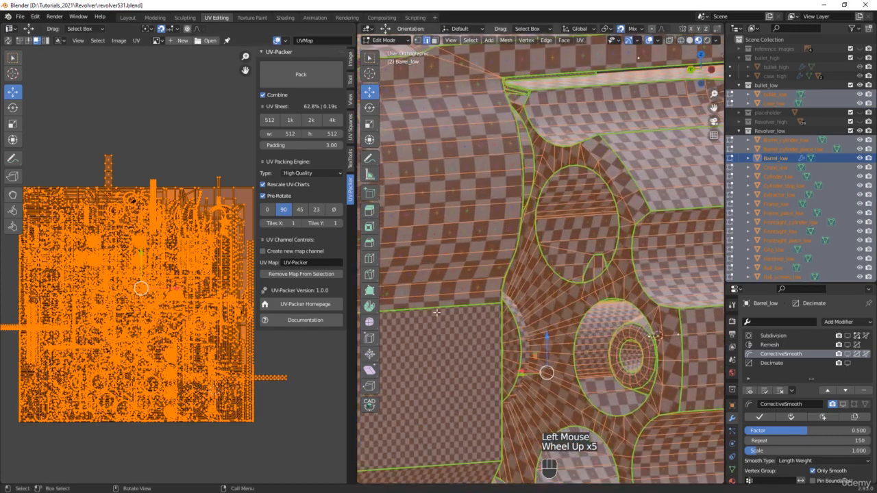
pyautogui.keyDown('shift'); pyautogui.moveTo(436, 312); pyautogui.dragTo(543, 239, button='middle'); pyautogui.keyUp('shift')
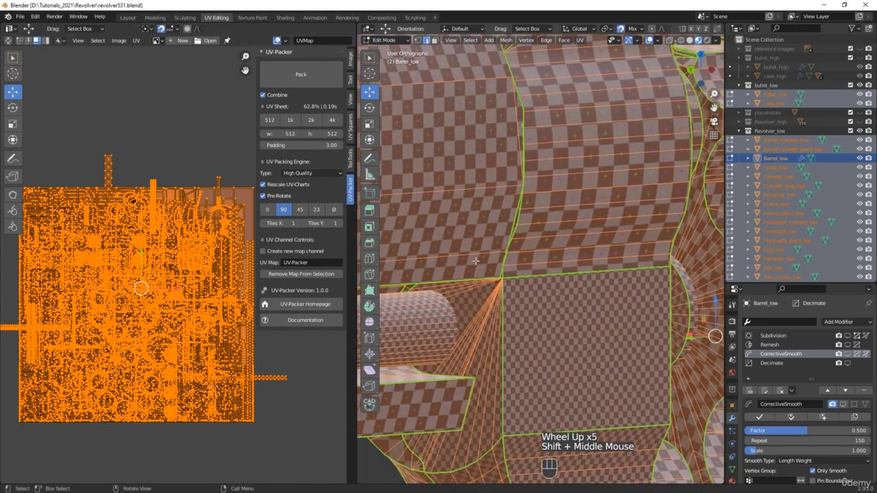
pyautogui.click(274, 197)
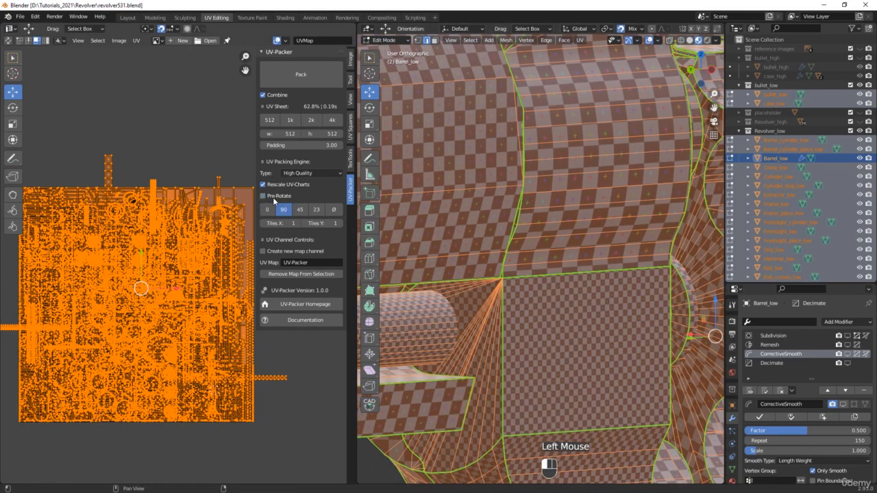
# Step: Pack the selected UVs on a 4096 × 4096 sheet with a padding of 16
pyautogui.click(333, 120)
pyautogui.click(331, 146)
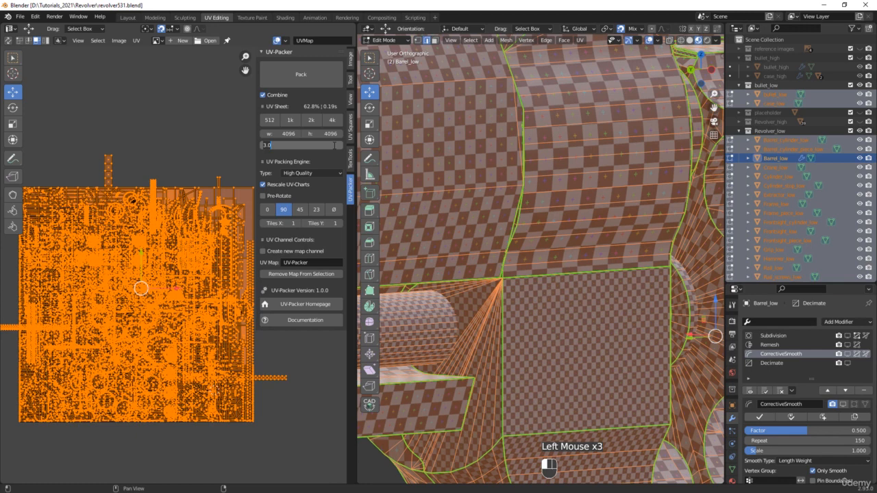
pyautogui.write('16')
pyautogui.press('Return')
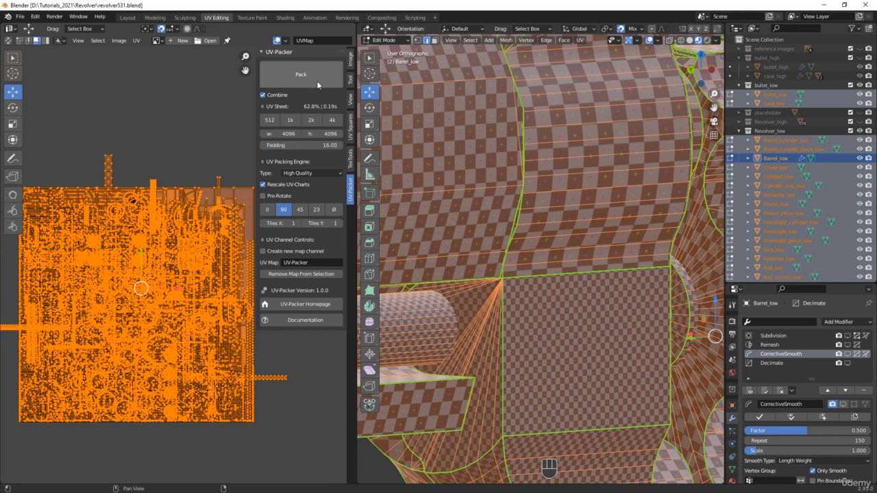
pyautogui.click(316, 82)
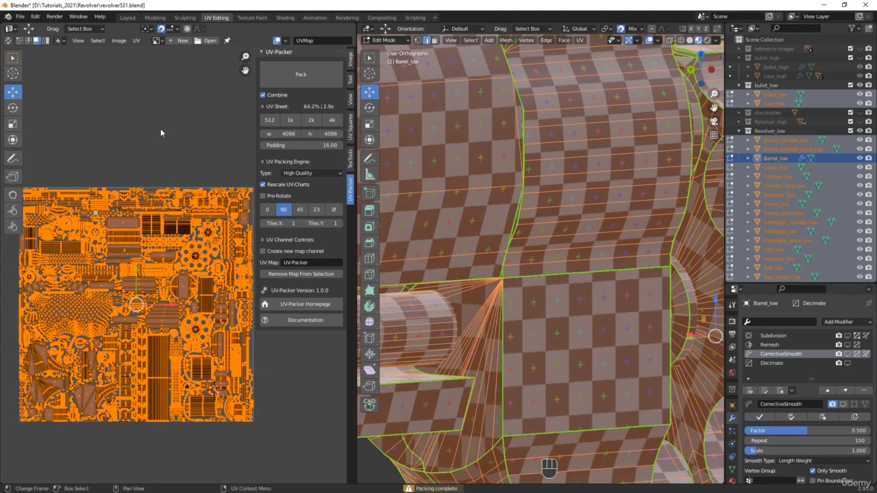
# Step: Deselect the UVs, widen the UV editor and examine the packed layout for island arrangement and spacing
pyautogui.click(160, 128)
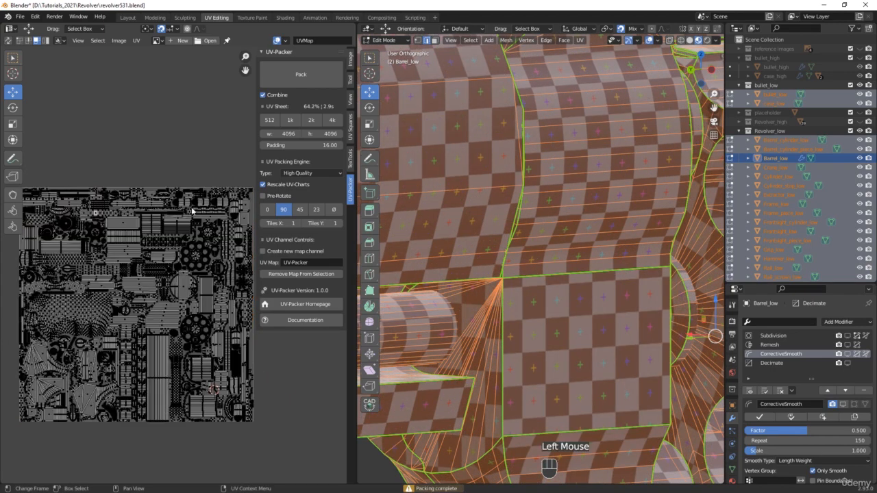
pyautogui.moveTo(278, 381)
pyautogui.mouseDown(button='middle')
pyautogui.moveTo(240, 388)
pyautogui.moveTo(283, 379)
pyautogui.mouseUp(button='middle')
pyautogui.moveTo(357, 384); pyautogui.dragTo(563, 369)
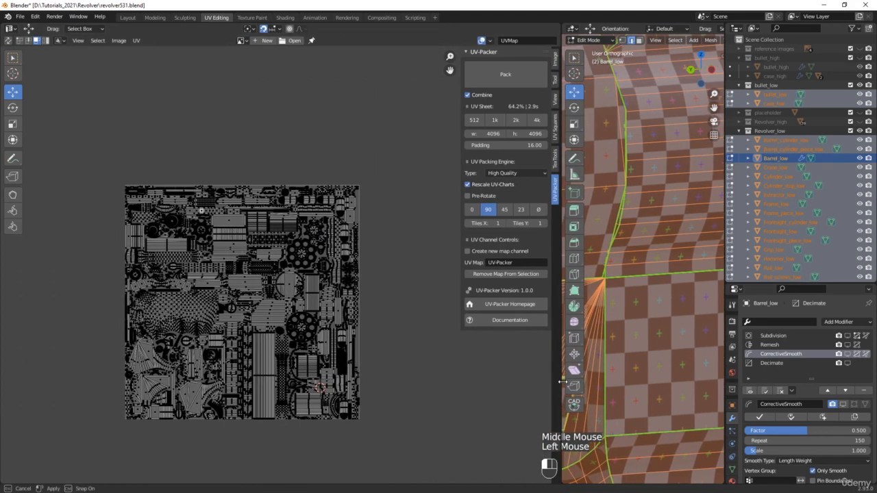
pyautogui.scroll(2, 392, 353)
pyautogui.moveTo(266, 351); pyautogui.dragTo(495, 482, button='middle')
pyautogui.scroll(2, 192, 192)
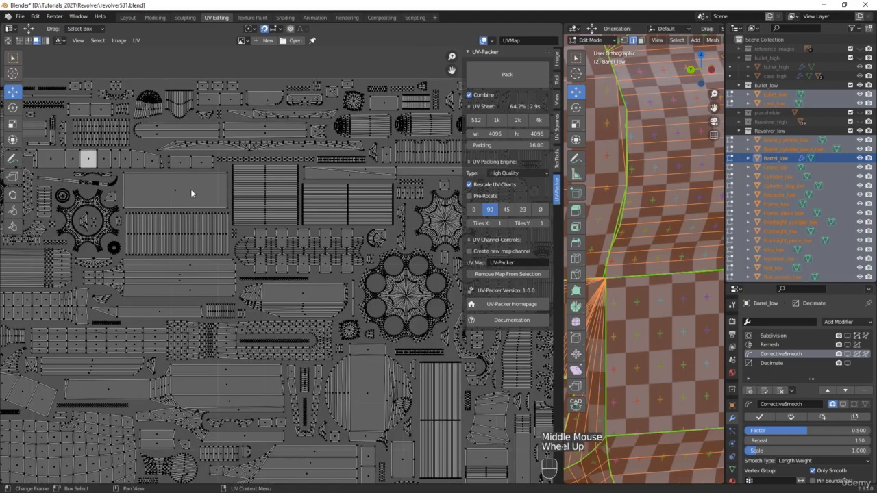
pyautogui.moveTo(19, 234); pyautogui.dragTo(386, 328, button='middle')
pyautogui.moveTo(281, 423); pyautogui.dragTo(243, 193, button='middle')
pyautogui.moveTo(254, 400); pyautogui.dragTo(235, 159, button='middle')
pyautogui.moveTo(216, 400); pyautogui.dragTo(257, 287, button='middle')
pyautogui.moveTo(460, 358); pyautogui.dragTo(221, 391, button='middle')
pyautogui.moveTo(397, 385); pyautogui.dragTo(88, 403, button='middle')
pyautogui.moveTo(122, 175); pyautogui.dragTo(173, 169, button='middle')
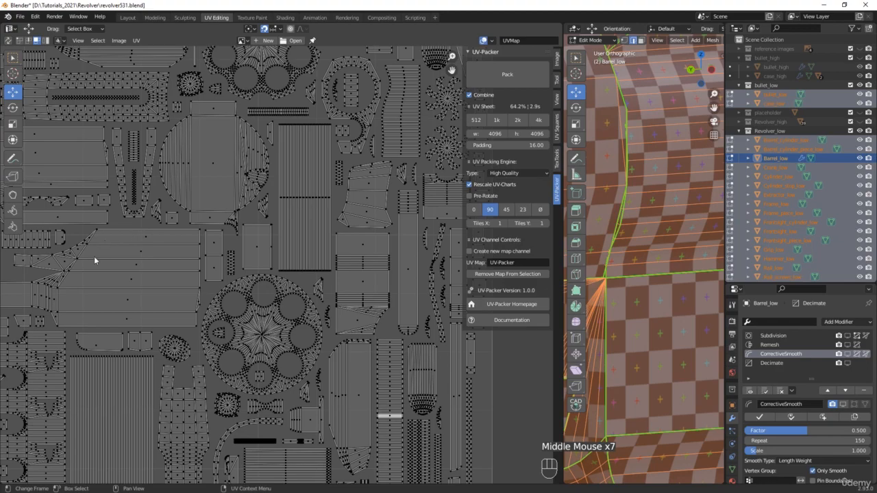
pyautogui.moveTo(95, 260); pyautogui.dragTo(376, 294, button='middle')
pyautogui.scroll(-3, 146, 246)
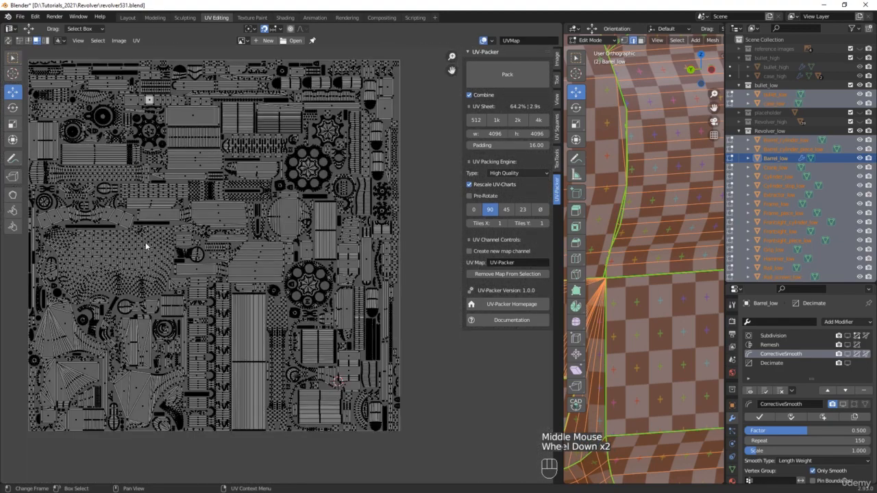
pyautogui.scroll(1, 352, 224)
# Step: Widen the 3D viewport to inspect the checker pattern across the revolver, and save the project as revolver532.blend
pyautogui.moveTo(563, 335); pyautogui.dragTo(313, 322)
pyautogui.scroll(-5, 532, 280)
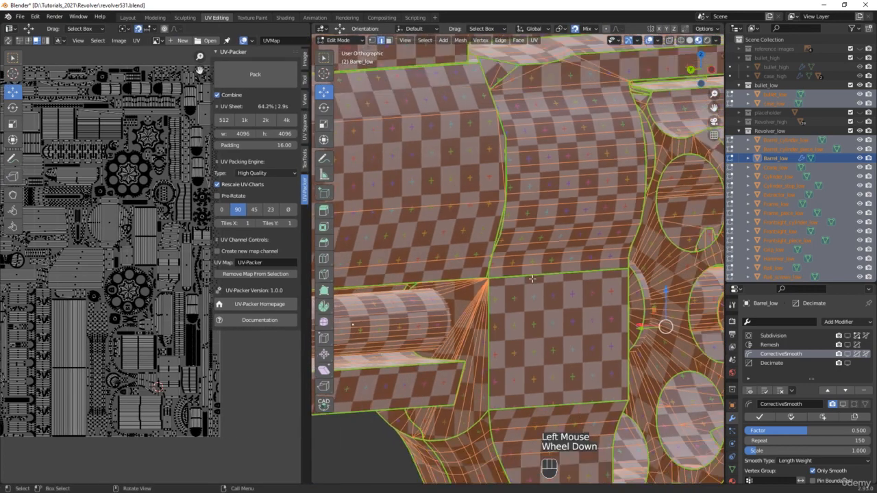
pyautogui.moveTo(528, 295); pyautogui.dragTo(515, 279, button='middle')
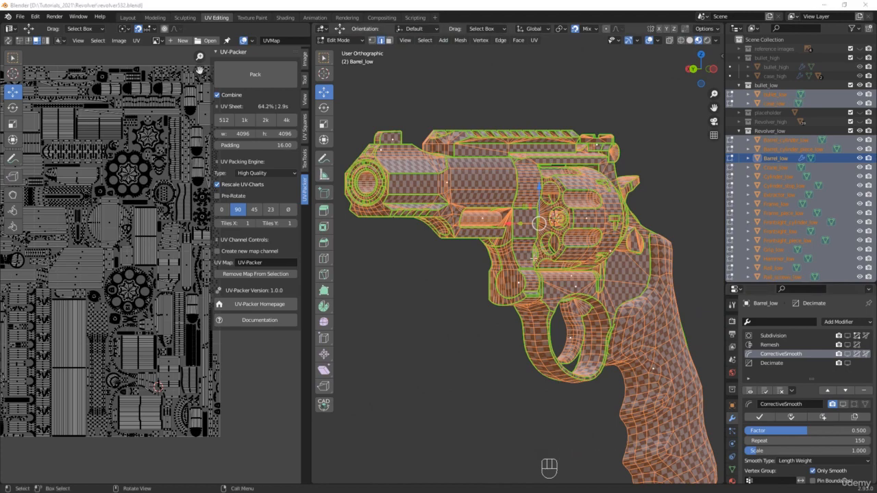
pyautogui.moveTo(535, 187); pyautogui.dragTo(563, 199, button='middle')
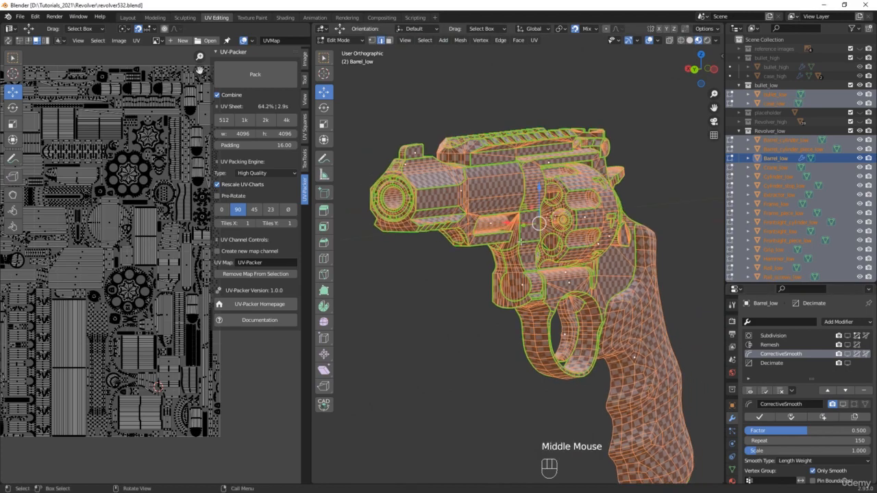
# Step: Leave Edit Mode, switch to the Modeling workspace and isolate the low-poly cylinder in local view
pyautogui.press('Tab')
pyautogui.scroll(4, 565, 192)
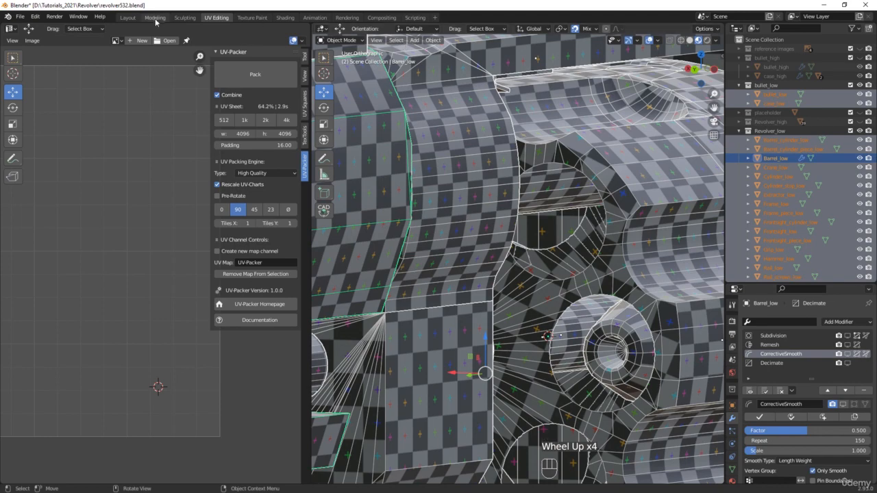
pyautogui.click(156, 18)
pyautogui.scroll(-3, 338, 210)
pyautogui.keyDown('shift'); pyautogui.moveTo(337, 209); pyautogui.dragTo(400, 178, button='middle'); pyautogui.keyUp('shift')
pyautogui.click(389, 182)
pyautogui.press('KP_Divide')
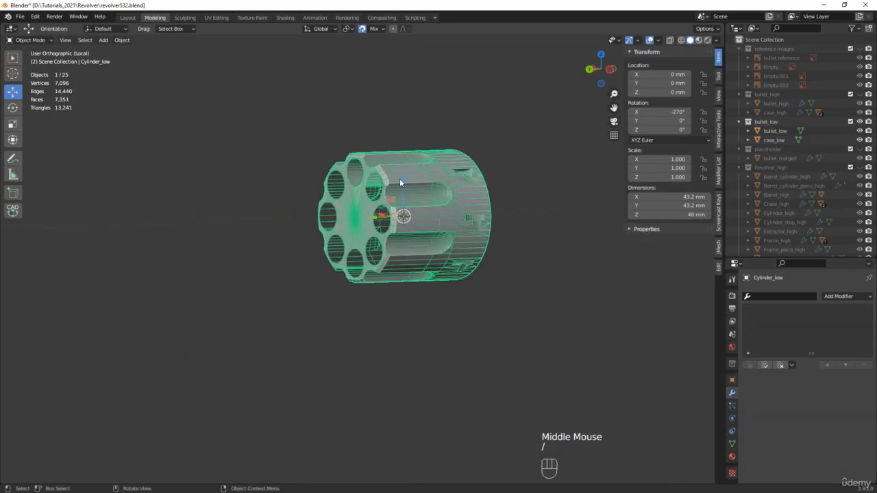
# Step: Enter Edit Mode on the isolated cylinder with edge selection active
pyautogui.moveTo(235, 174); pyautogui.dragTo(249, 170, button='middle')
pyautogui.press('Tab')
pyautogui.press('2')
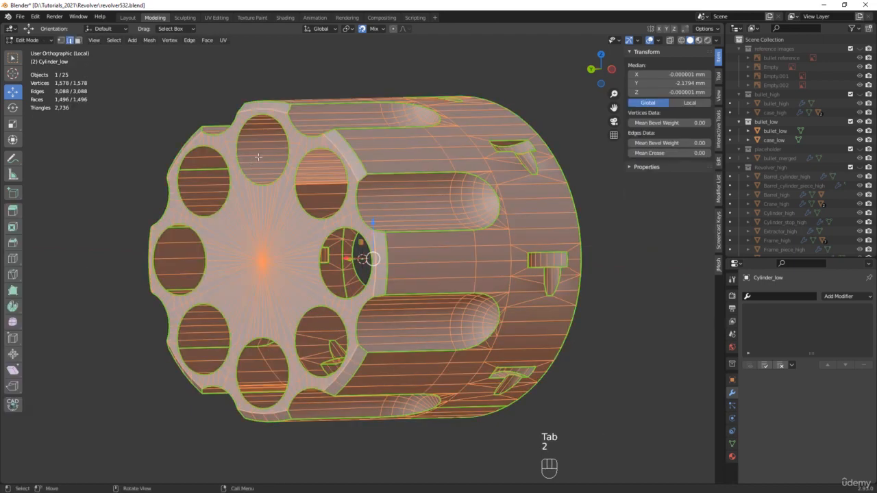
# Step: Select the edge ring of the uppermost chamber's inner wall and convert that selection to faces
pyautogui.click(163, 84)
pyautogui.keyDown('ctrl'); pyautogui.keyDown('alt'); pyautogui.click(322, 182); pyautogui.keyUp('alt'); pyautogui.keyUp('ctrl')
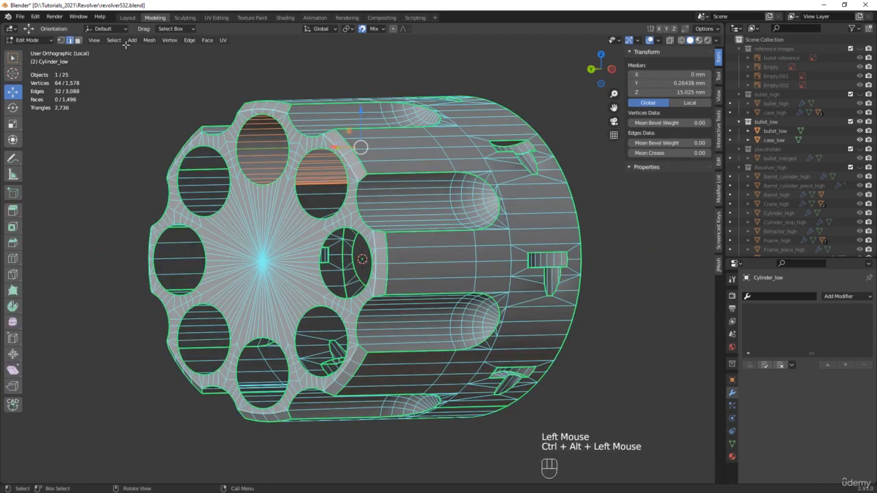
pyautogui.keyDown('ctrl'); pyautogui.click(241, 111); pyautogui.keyUp('ctrl')
pyautogui.scroll(-1, 240, 107)
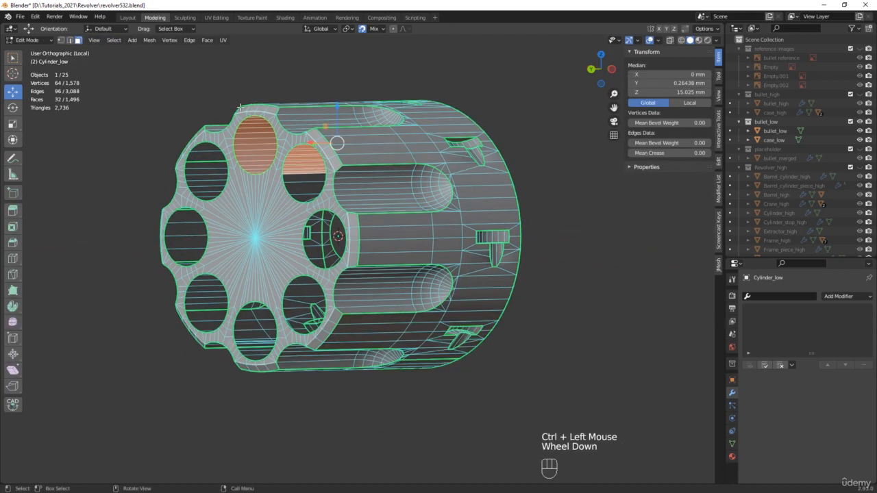
# Step: Turn off snapping, duplicate the selected chamber wall faces in place, separate them into their own object and leave Edit Mode
pyautogui.click(362, 28)
pyautogui.moveTo(339, 148); pyautogui.dragTo(343, 156, button='middle')
pyautogui.hotkey('shift', 'd')
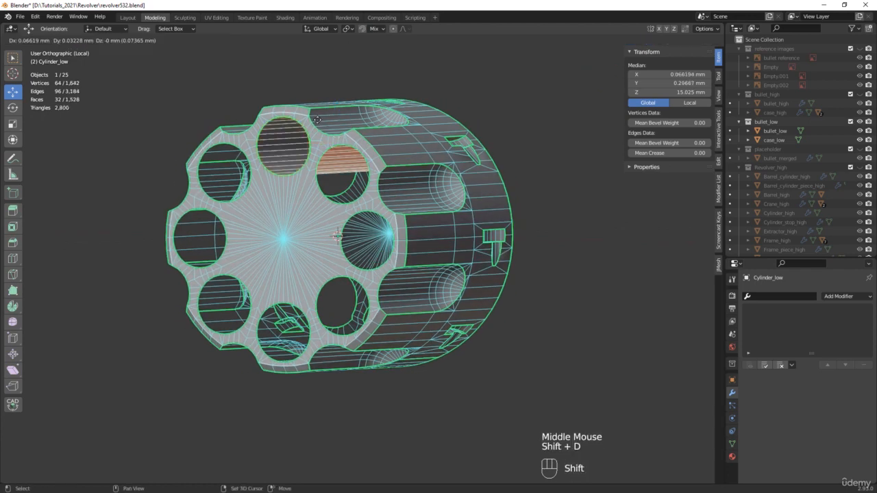
pyautogui.rightClick(507, 100)
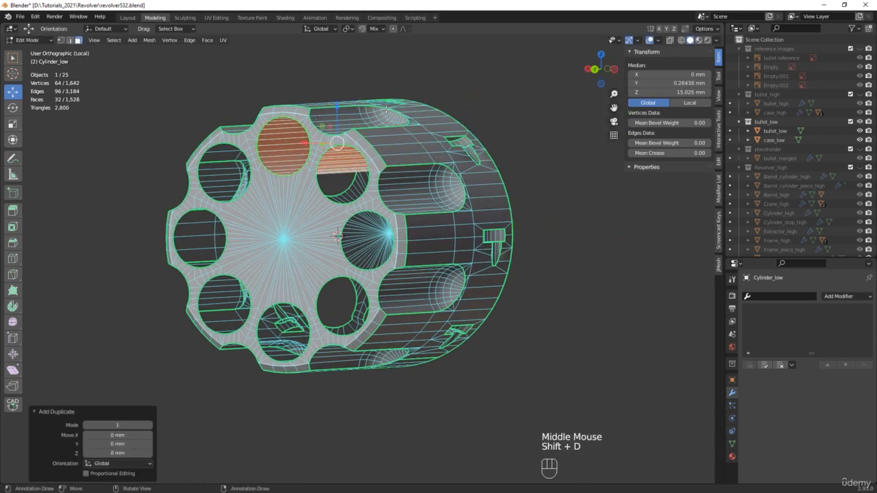
pyautogui.press('p')
pyautogui.click(384, 109)
pyautogui.press('Tab')
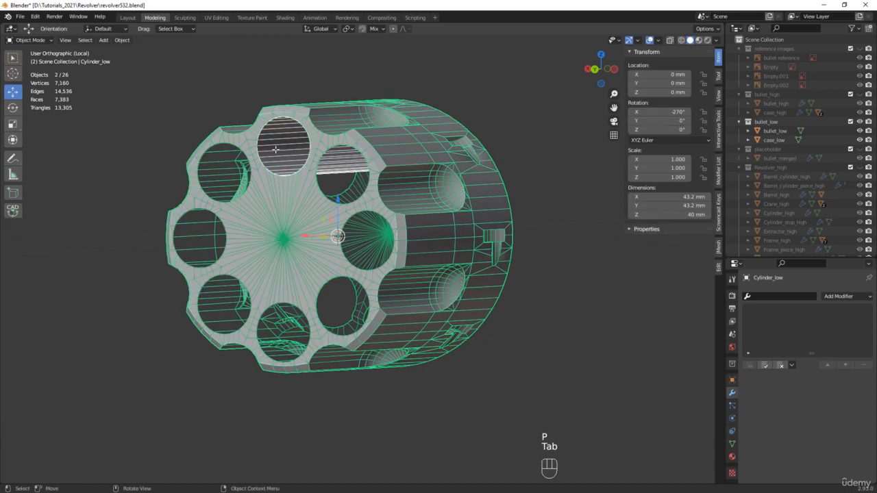
# Step: Circle-array the separated chamber wall around the cylinder's centre with an item count of 8 and apply the modifier
pyautogui.moveTo(282, 156); pyautogui.dragTo(335, 232, button='middle')
pyautogui.click(304, 158)
pyautogui.scroll(4, 333, 230)
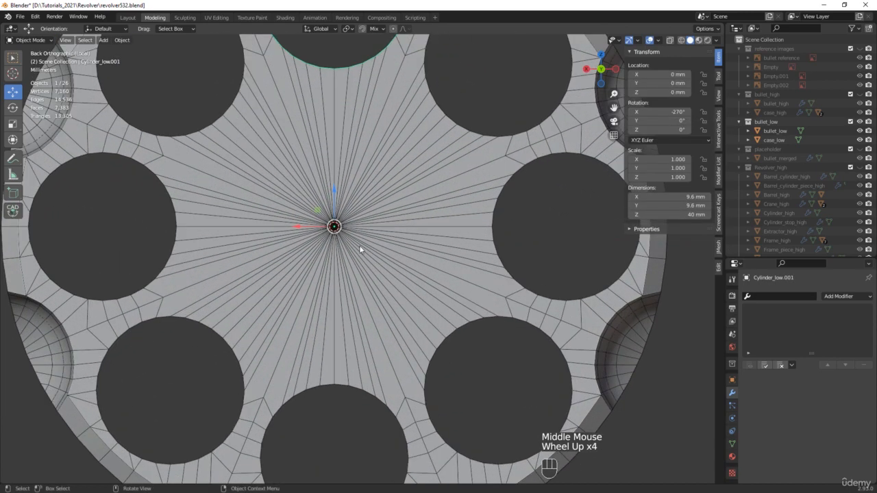
pyautogui.scroll(-4, 354, 168)
pyautogui.keyDown('shift'); pyautogui.moveTo(399, 111); pyautogui.dragTo(363, 172, button='middle'); pyautogui.keyUp('shift')
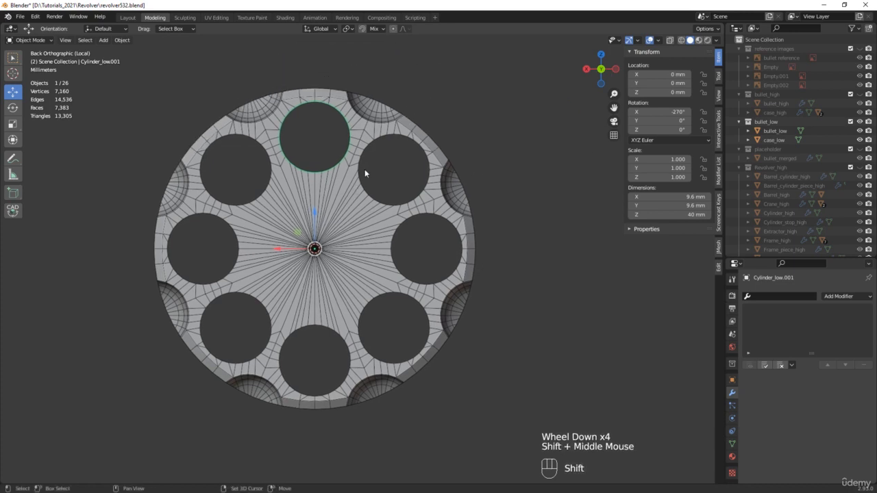
pyautogui.click(718, 246)
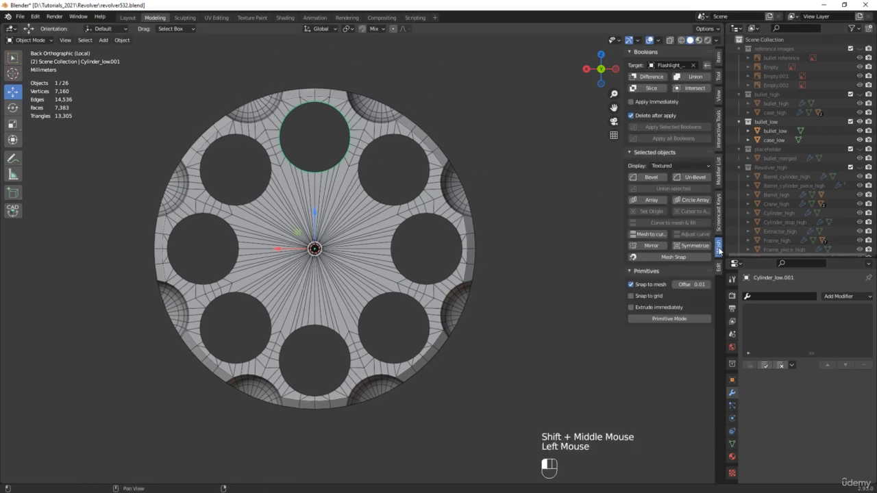
pyautogui.click(692, 200)
pyautogui.scroll(5, 287, 266)
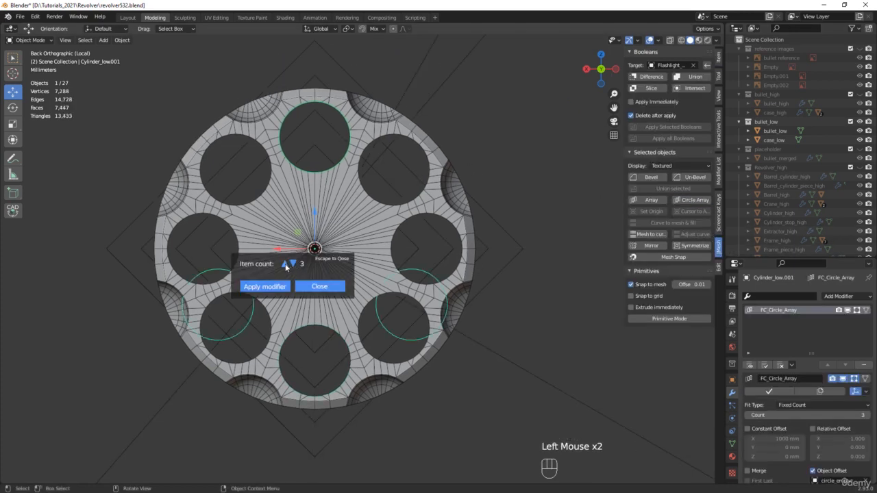
pyautogui.click(284, 264)
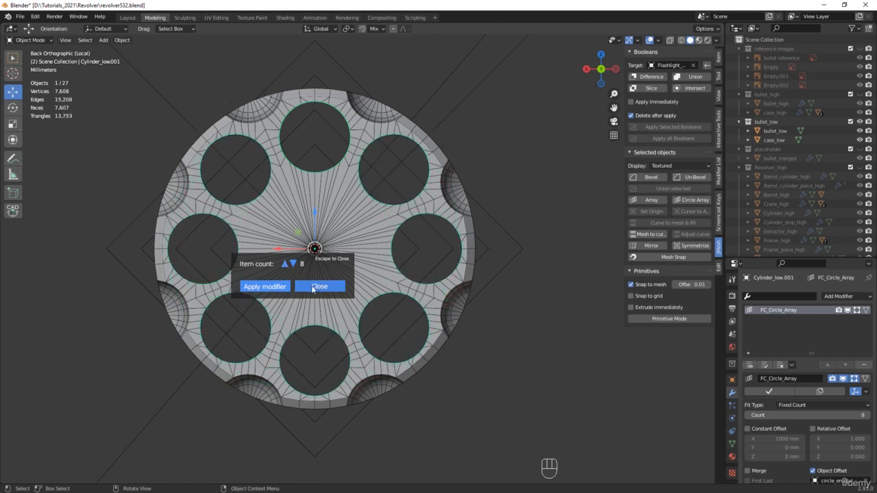
pyautogui.click(273, 287)
pyautogui.moveTo(274, 284); pyautogui.dragTo(409, 232, button='middle')
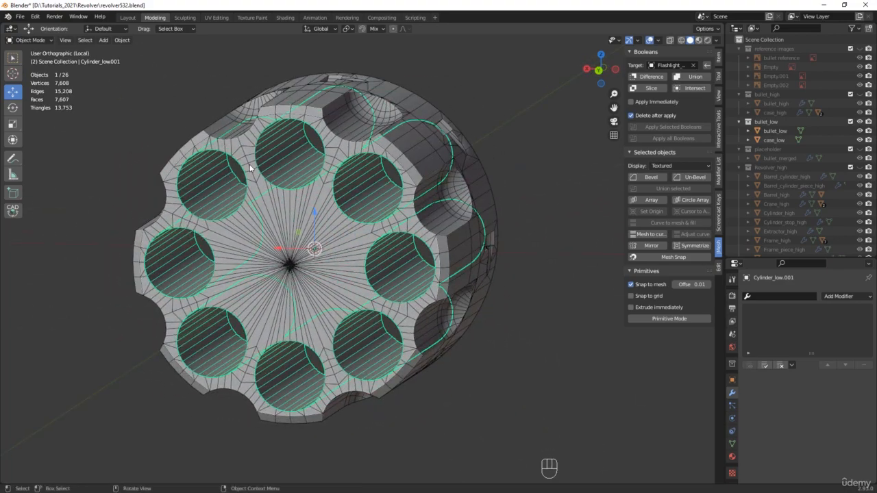
# Step: In Edit Mode, delete the linked faces of the arrayed wall that overlaps the original uppermost chamber
pyautogui.press('Tab')
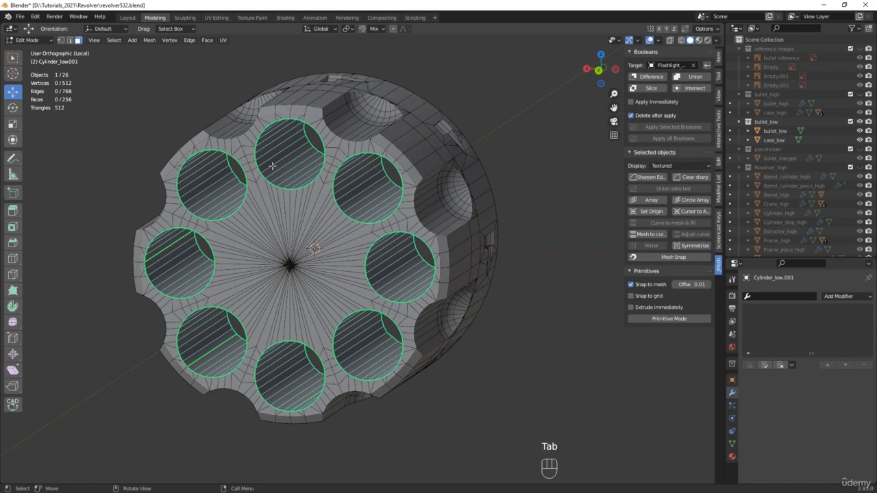
pyautogui.click(273, 166)
pyautogui.hotkey('ctrl', 'l')
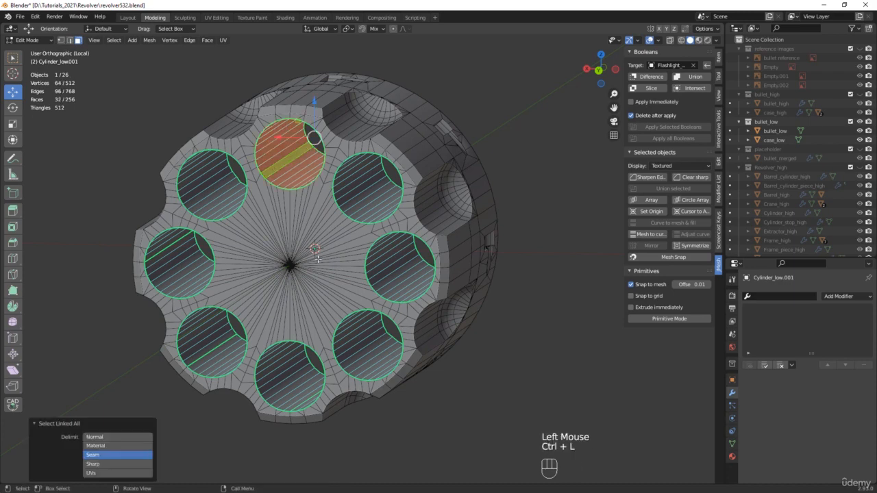
pyautogui.press('x')
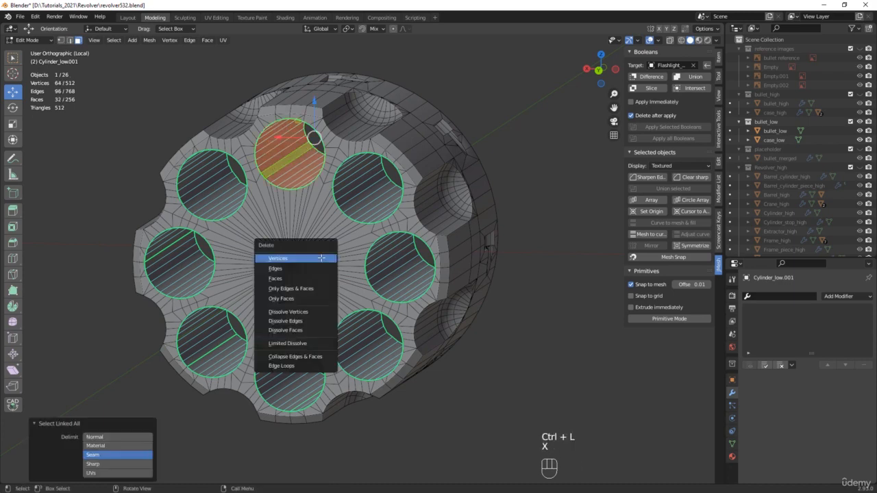
pyautogui.click(293, 278)
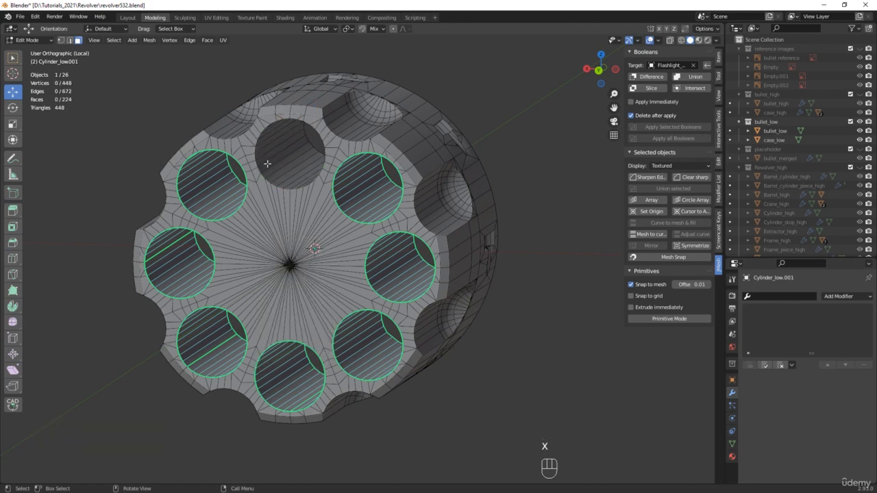
# Step: Select all remaining chamber wall faces, switch to the UV Editing workspace, select all their UVs and enable X-ray in the 3D view
pyautogui.moveTo(424, 183); pyautogui.dragTo(390, 211, button='middle')
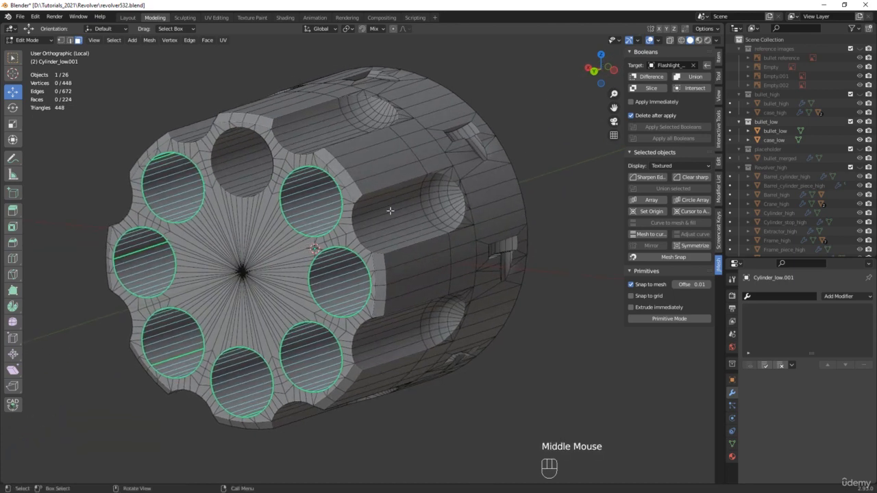
pyautogui.press('a')
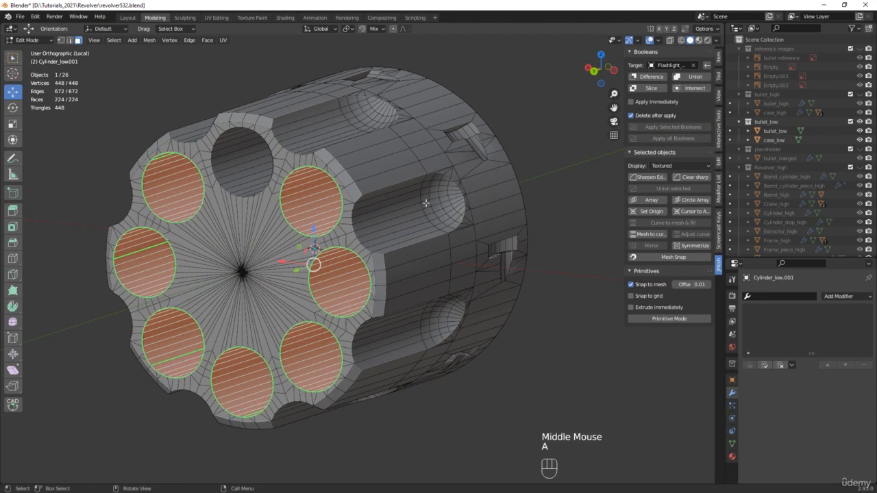
pyautogui.click(215, 18)
pyautogui.scroll(-3, 521, 308)
pyautogui.moveTo(480, 308); pyautogui.dragTo(317, 312, button='middle')
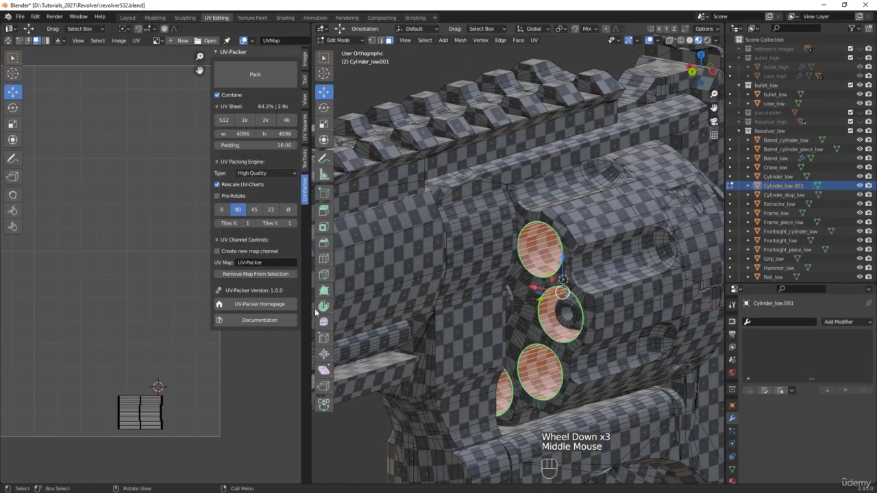
pyautogui.moveTo(145, 377); pyautogui.dragTo(166, 289, button='middle')
pyautogui.press('a')
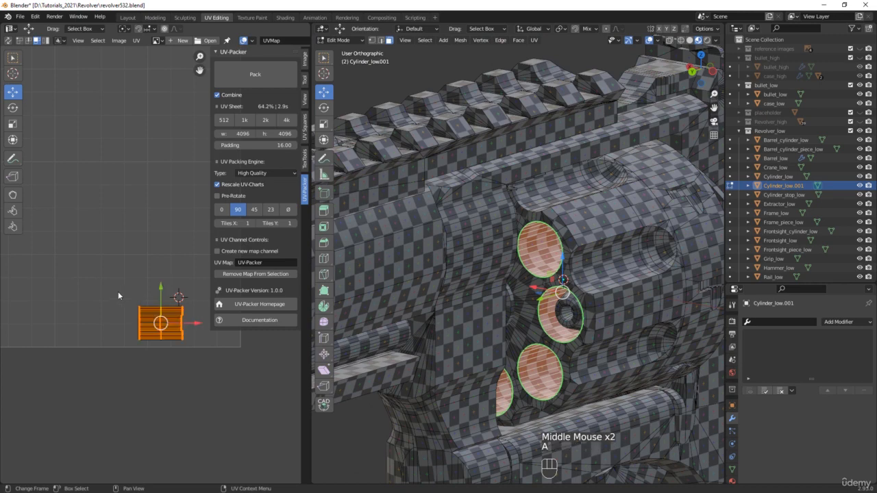
pyautogui.hotkey('alt', 'z')
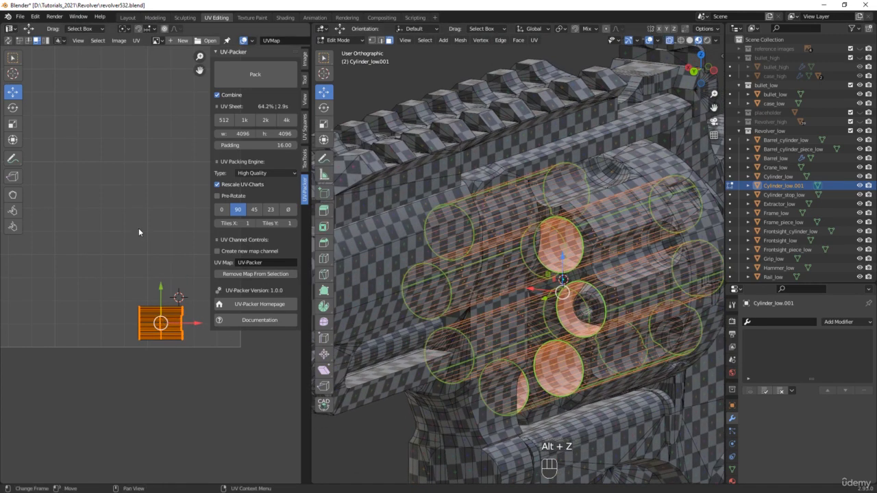
# Step: Offset the chamber wall UVs one tile upward by setting their Y coordinate to 1.065, and deselect them
pyautogui.click(304, 68)
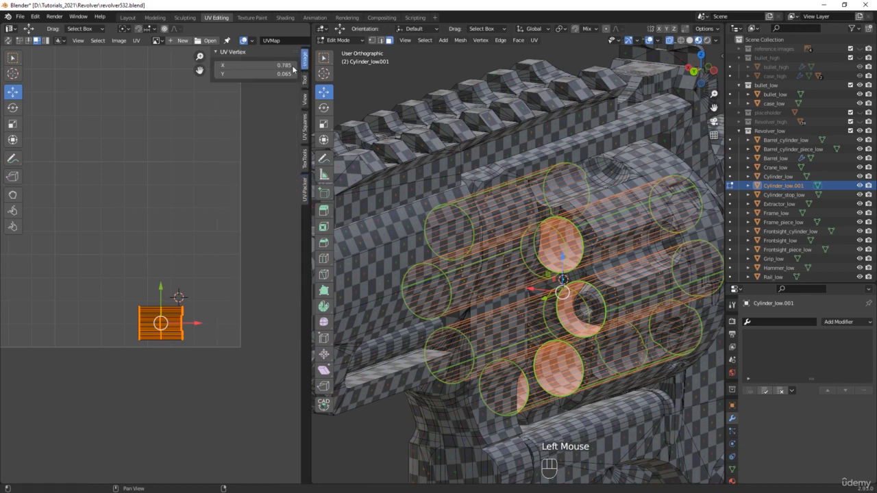
pyautogui.click(255, 73)
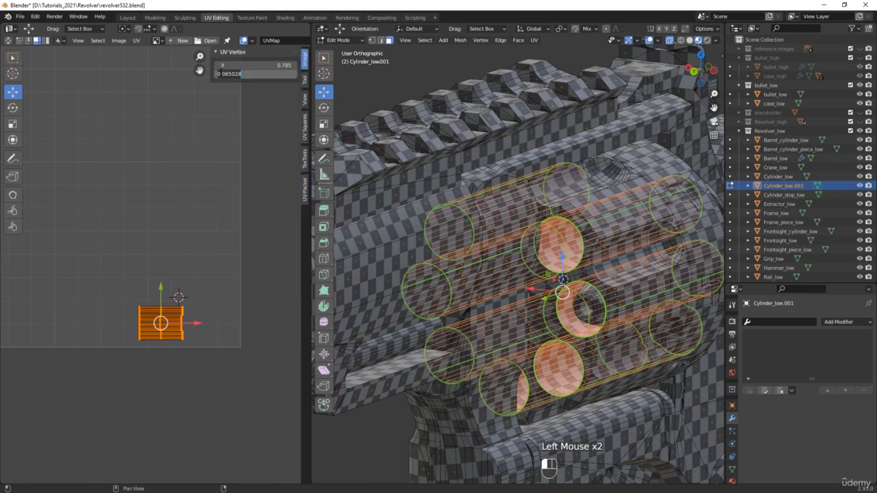
pyautogui.press('Return')
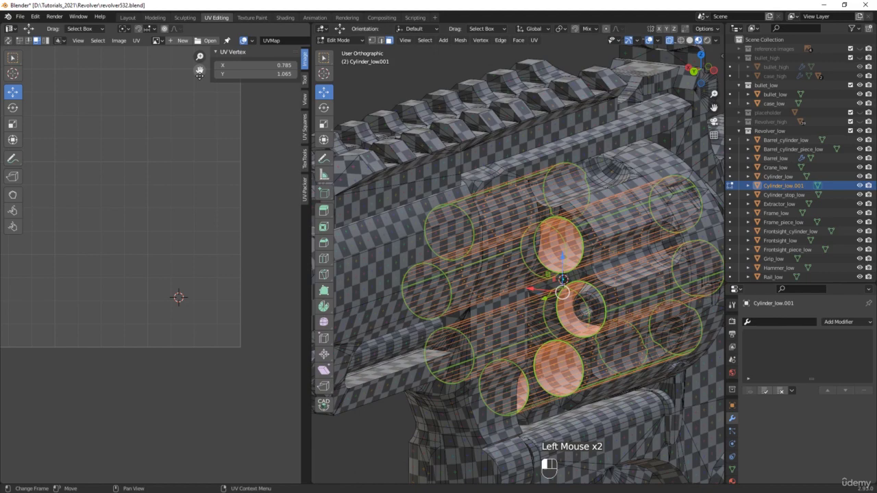
pyautogui.click(182, 257)
pyautogui.scroll(-3, 134, 164)
pyautogui.moveTo(134, 164); pyautogui.dragTo(157, 227, button='middle')
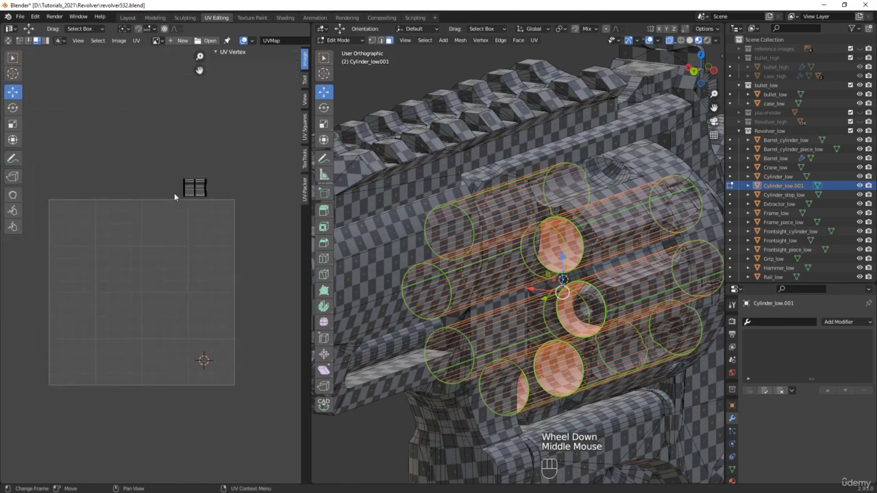
pyautogui.moveTo(581, 284); pyautogui.dragTo(609, 288, button='middle')
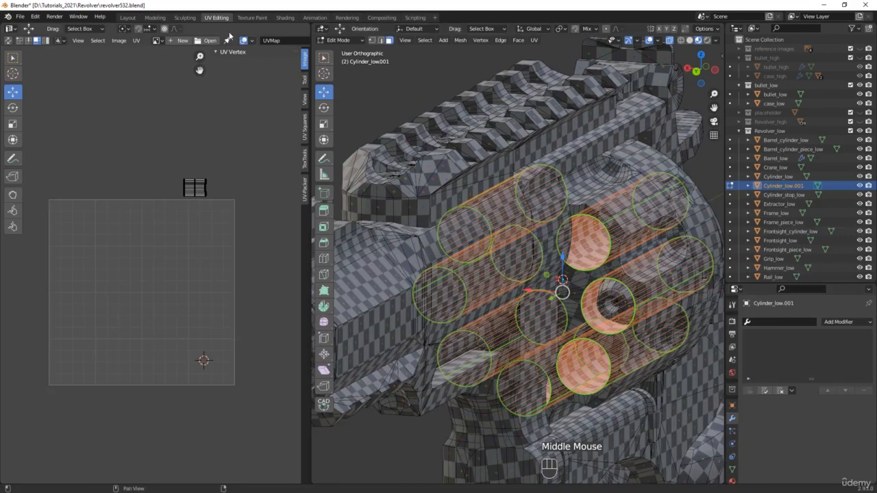
# Step: Return to the Modeling workspace, leave Edit Mode and join the arrayed chamber walls into Cylinder_low
pyautogui.click(154, 17)
pyautogui.moveTo(312, 162); pyautogui.dragTo(317, 159, button='middle')
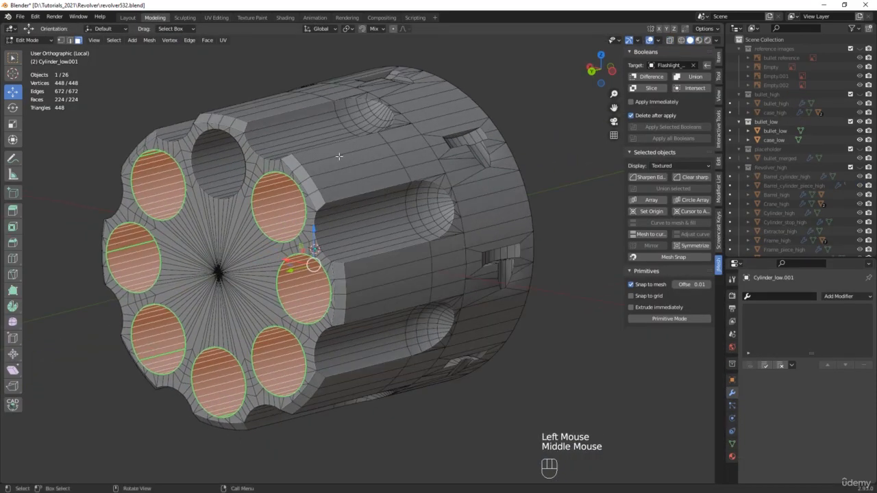
pyautogui.press('Tab')
pyautogui.scroll(-8, 805, 140)
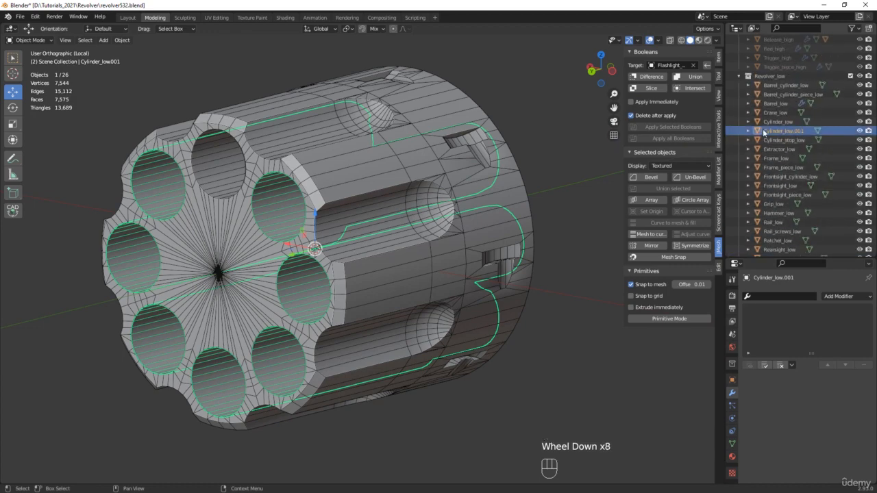
pyautogui.keyDown('shift'); pyautogui.click(357, 170); pyautogui.keyUp('shift')
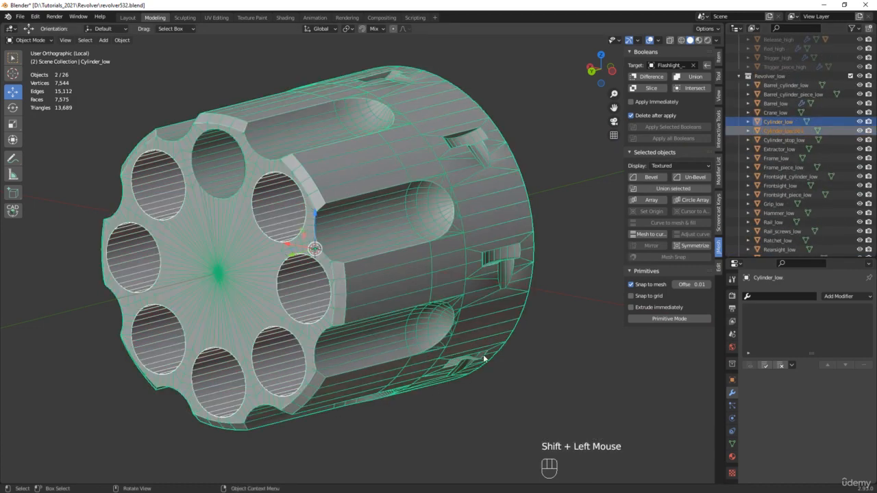
pyautogui.hotkey('ctrl', 'j')
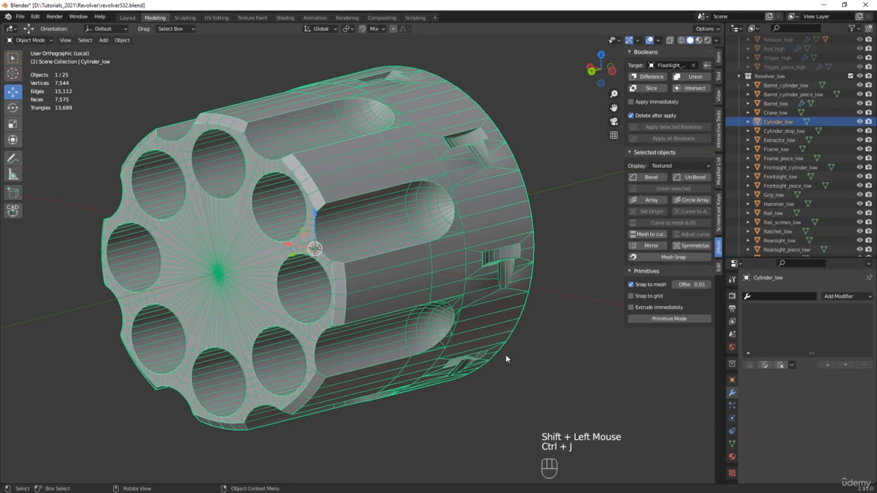
# Step: Select all vertices of the joined cylinder in Edit Mode and merge them by distance with a merge distance of 0.01 mm
pyautogui.moveTo(384, 205); pyautogui.dragTo(345, 201, button='middle')
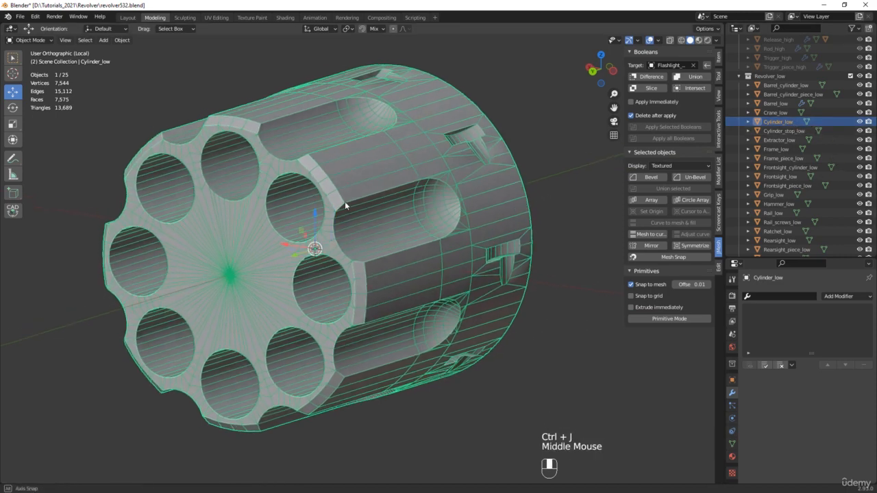
pyautogui.press('Tab')
pyautogui.press('1')
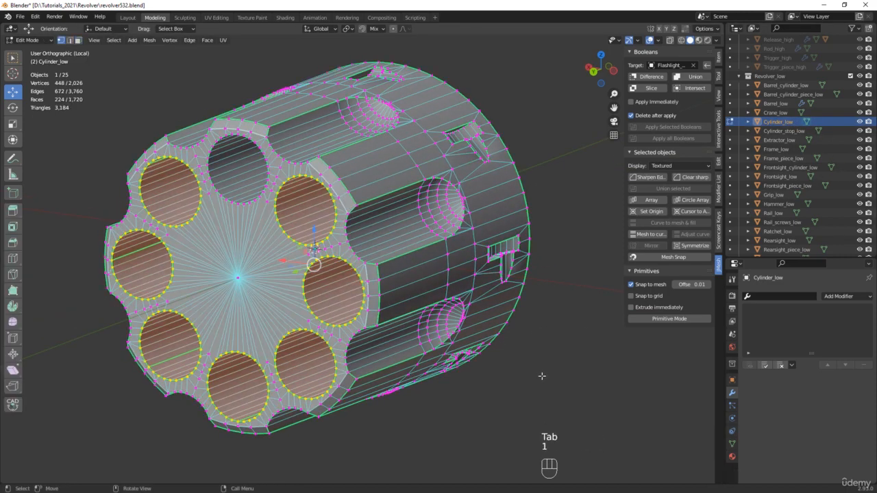
pyautogui.press('a')
pyautogui.press('m')
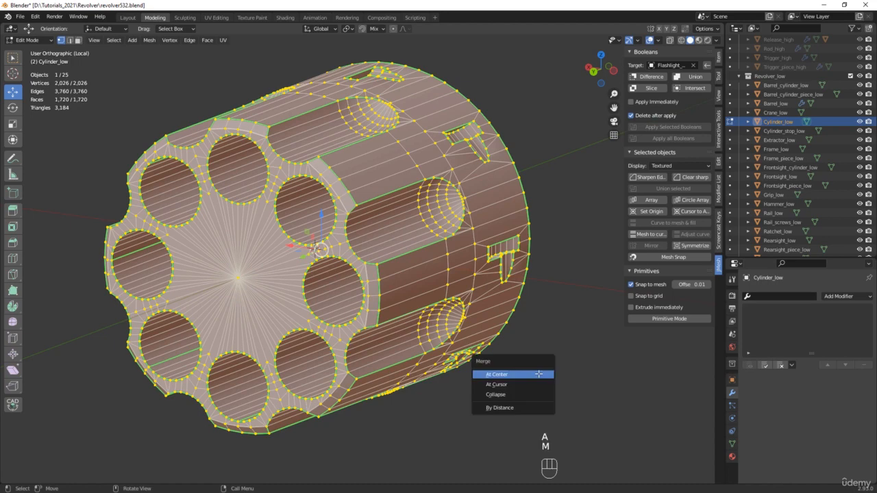
pyautogui.click(502, 408)
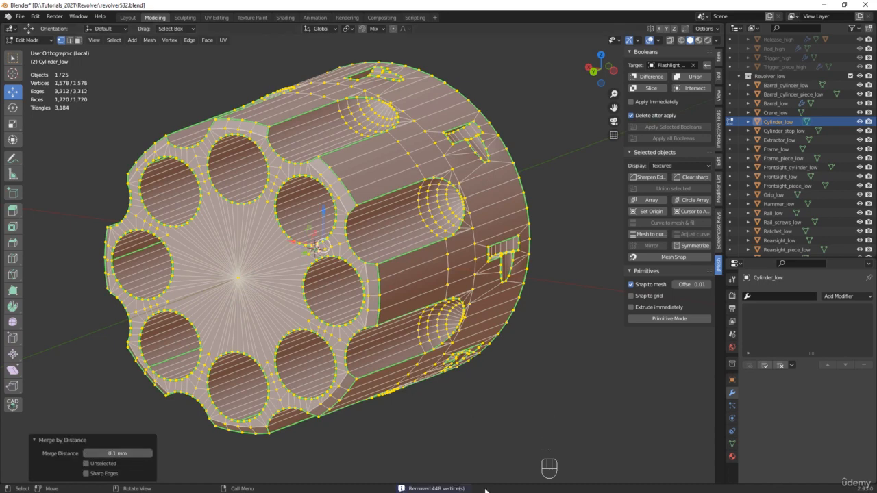
pyautogui.click(106, 453)
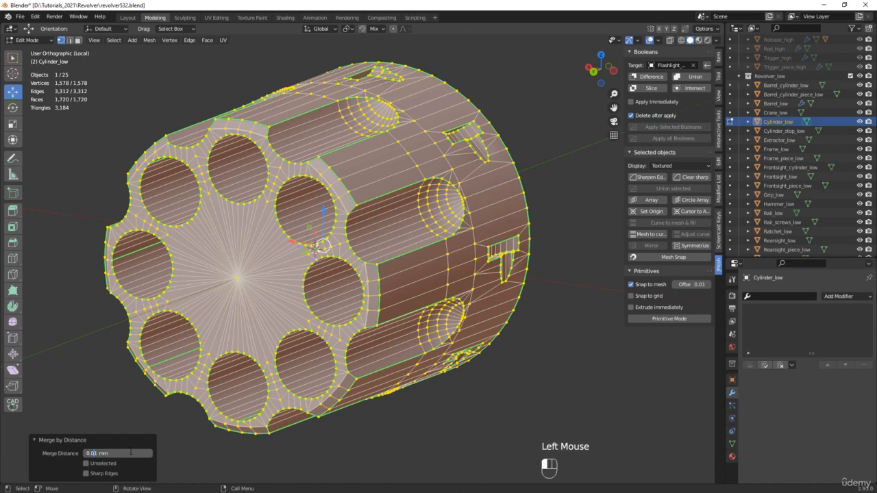
pyautogui.press('Return')
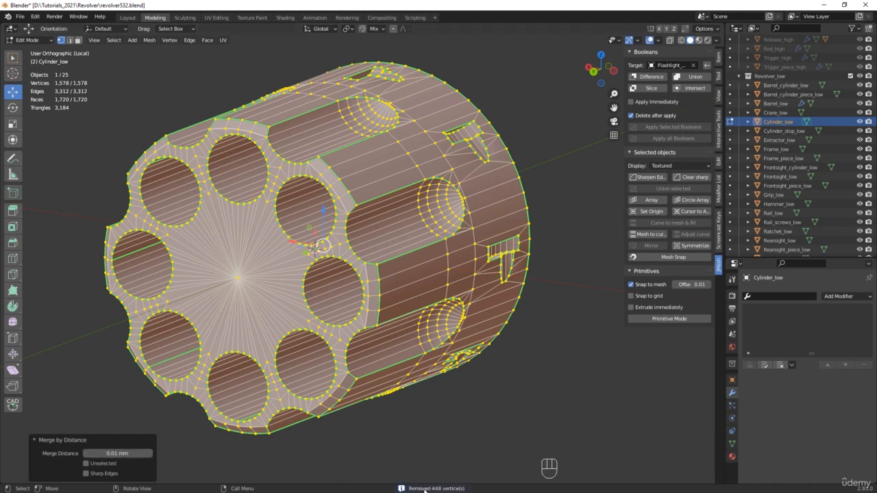
# Step: Leave the cylinder's local view and Edit Mode, and isolate Rail_low in its own local view
pyautogui.moveTo(334, 439); pyautogui.dragTo(301, 436, button='middle')
pyautogui.press('KP_Divide')
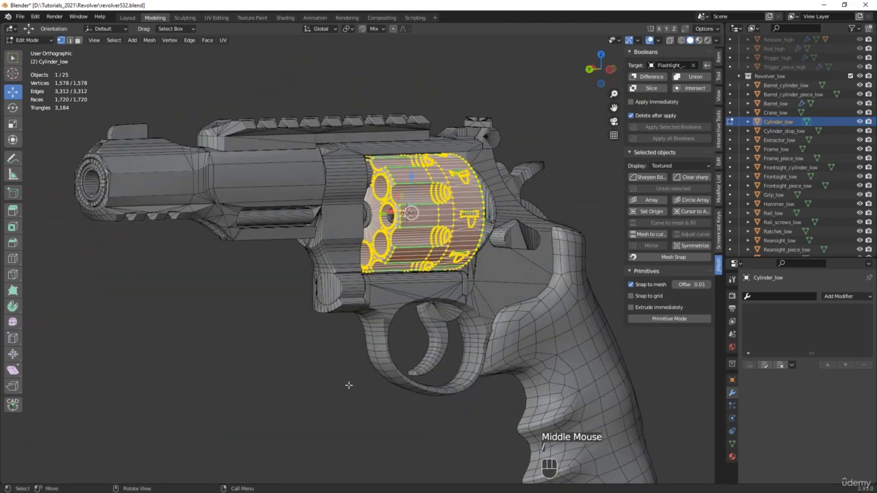
pyautogui.press('Tab')
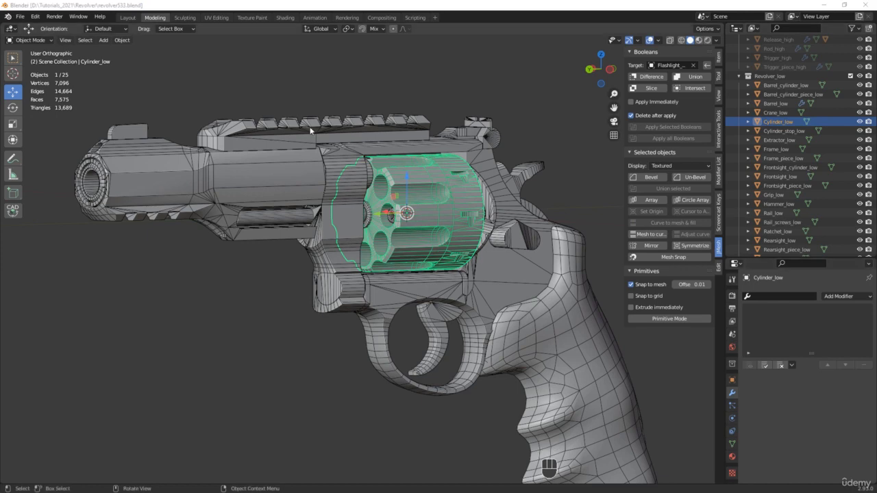
pyautogui.click(311, 130)
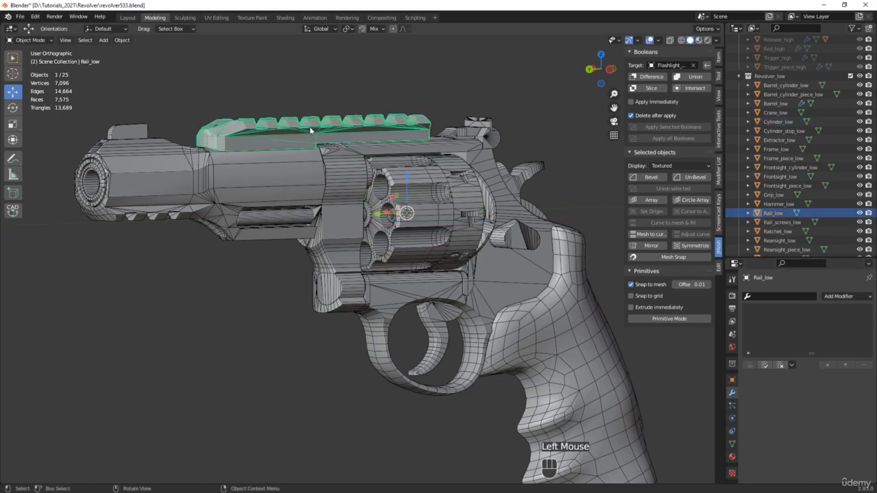
pyautogui.press('/')
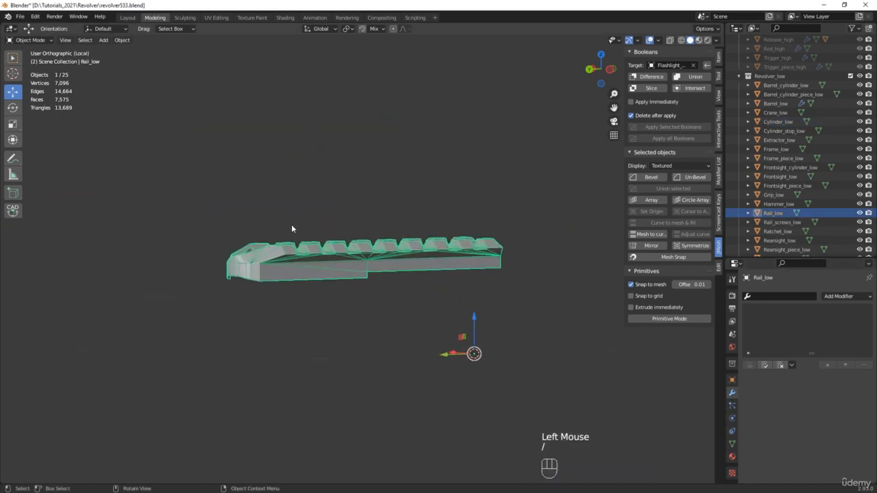
# Step: Enter Edit Mode on the rail with face selection and select its side faces from the left orthographic view
pyautogui.moveTo(292, 228); pyautogui.dragTo(474, 299, button='middle')
pyautogui.scroll(4, 420, 269)
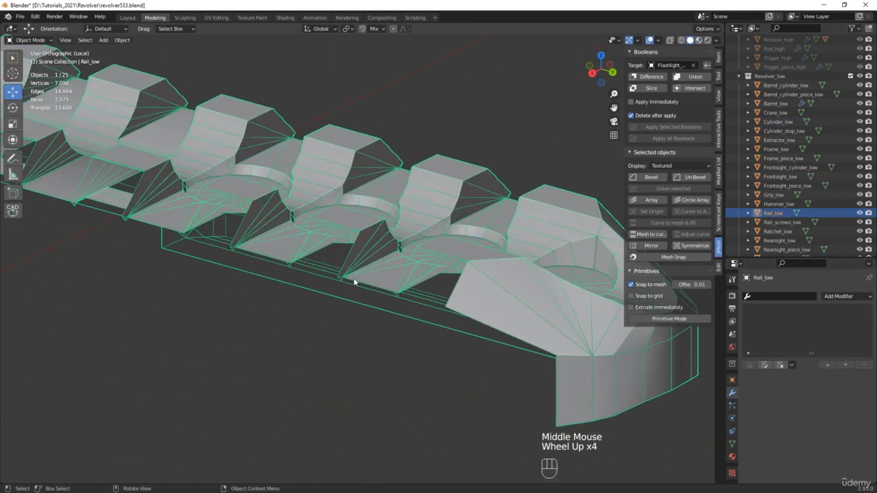
pyautogui.scroll(3, 353, 280)
pyautogui.scroll(-4, 297, 259)
pyautogui.moveTo(434, 308); pyautogui.dragTo(315, 277, button='middle')
pyautogui.keyDown('shift'); pyautogui.moveTo(202, 221); pyautogui.dragTo(322, 332, button='middle'); pyautogui.keyUp('shift')
pyautogui.scroll(-1, 297, 364)
pyautogui.press('Tab')
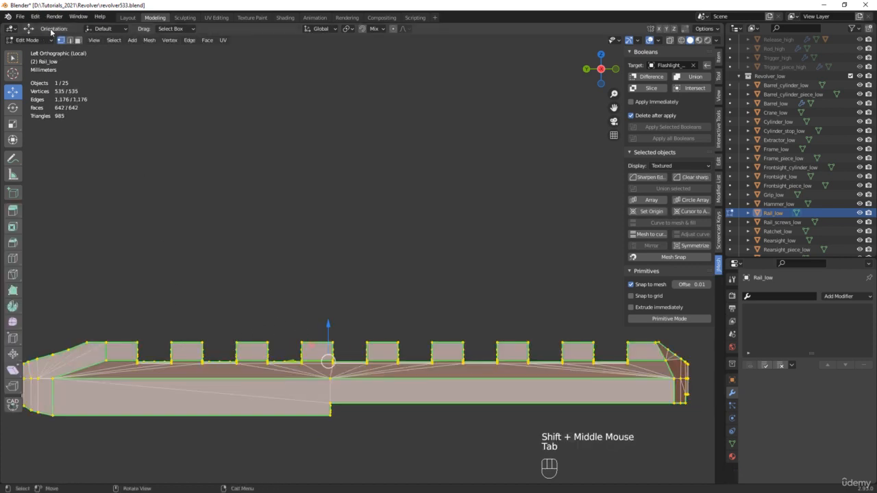
pyautogui.click(79, 40)
pyautogui.click(216, 242)
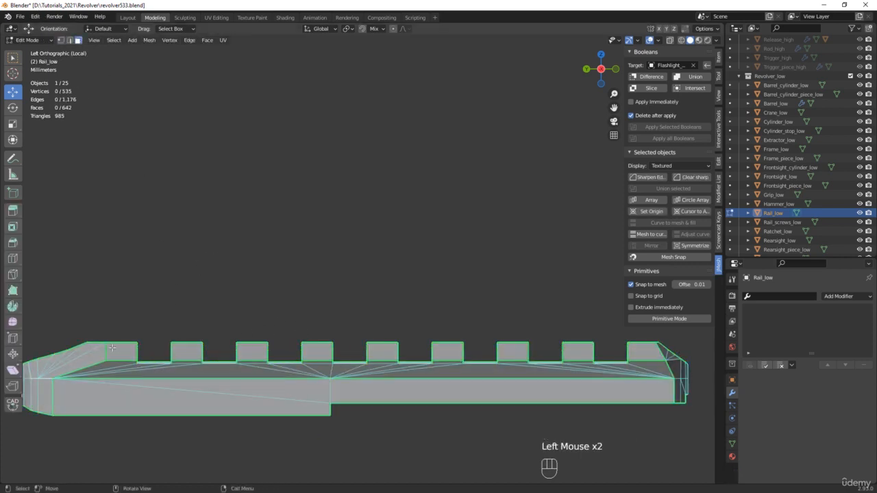
pyautogui.moveTo(111, 348); pyautogui.dragTo(652, 390)
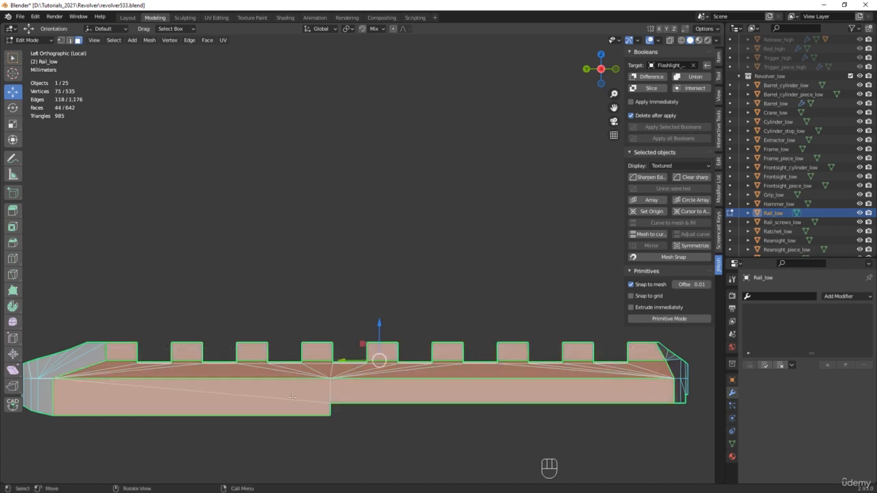
# Step: Add the long underside faces on the same half of the rail to the selection
pyautogui.keyDown('shift'); pyautogui.moveTo(293, 398); pyautogui.dragTo(301, 251, button='middle'); pyautogui.keyUp('shift')
pyautogui.scroll(4, 322, 280)
pyautogui.scroll(3, 326, 251)
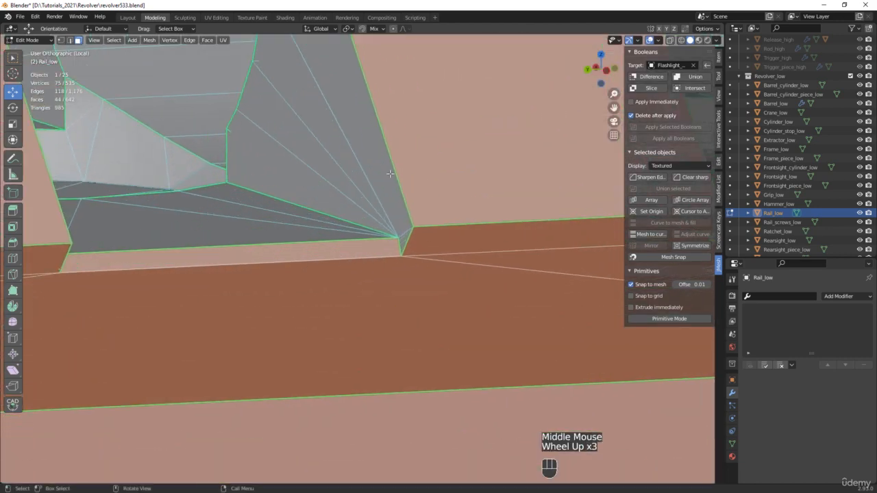
pyautogui.scroll(-6, 390, 174)
pyautogui.moveTo(390, 174); pyautogui.dragTo(214, 176, button='middle')
pyautogui.keyDown('shift'); pyautogui.moveTo(259, 235); pyautogui.dragTo(425, 282); pyautogui.keyUp('shift')
# Step: Add the small faces at the underside step on the same half of the rail to the selection
pyautogui.moveTo(411, 288); pyautogui.dragTo(372, 300, button='middle')
pyautogui.scroll(2, 372, 301)
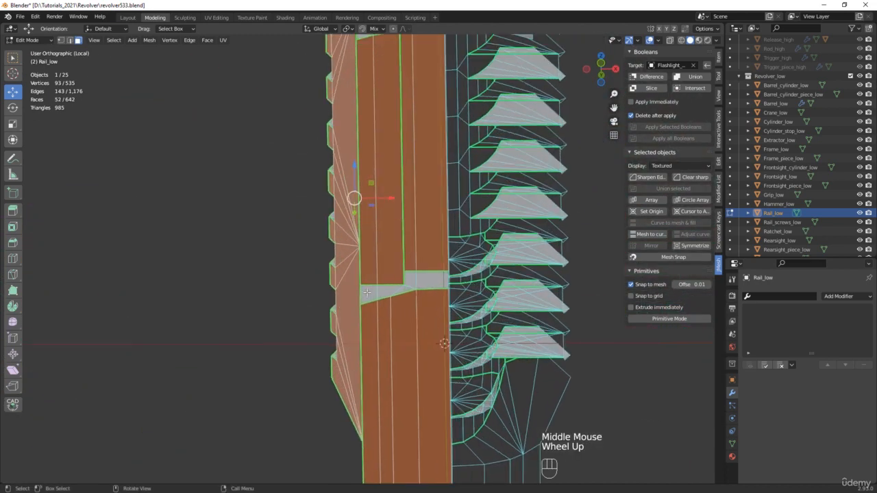
pyautogui.keyDown('shift'); pyautogui.click(372, 301); pyautogui.keyUp('shift')
pyautogui.keyDown('shift'); pyautogui.click(426, 284); pyautogui.keyUp('shift')
pyautogui.keyDown('shift'); pyautogui.click(443, 274); pyautogui.keyUp('shift')
pyautogui.keyDown('shift'); pyautogui.click(477, 272); pyautogui.keyUp('shift')
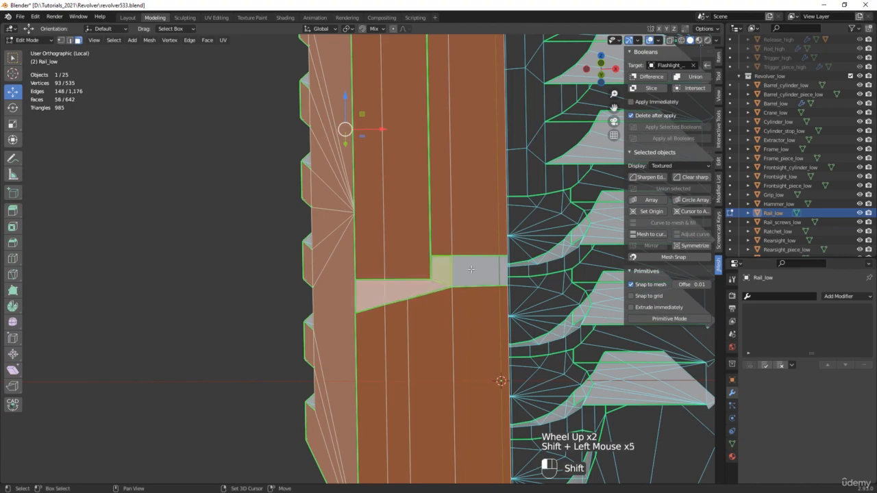
pyautogui.scroll(-1, 442, 274)
pyautogui.moveTo(442, 274); pyautogui.dragTo(622, 271, button='middle')
pyautogui.keyDown('shift'); pyautogui.click(427, 221); pyautogui.keyUp('shift')
# Step: Duplicate the selected rail faces in place, separate them into their own object and select that object in Object Mode
pyautogui.scroll(-2, 428, 220)
pyautogui.moveTo(350, 270); pyautogui.dragTo(401, 278, button='middle')
pyautogui.hotkey('shift', 'd')
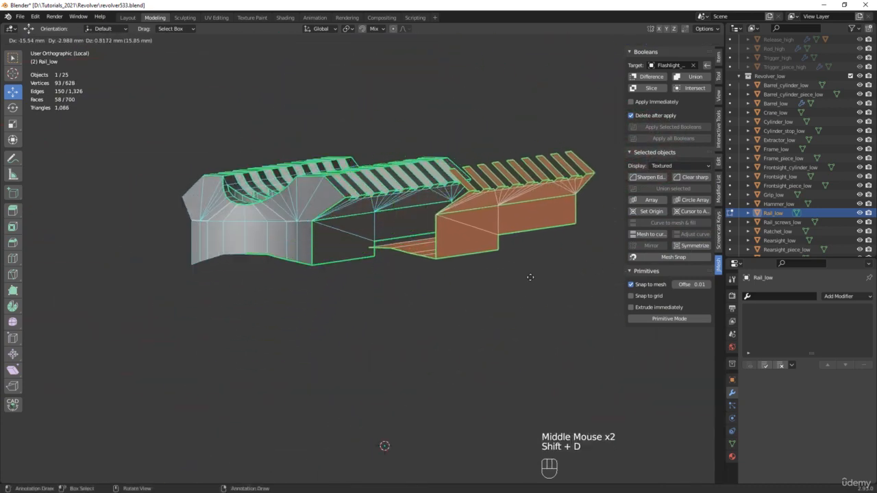
pyautogui.rightClick(526, 279)
pyautogui.press('p')
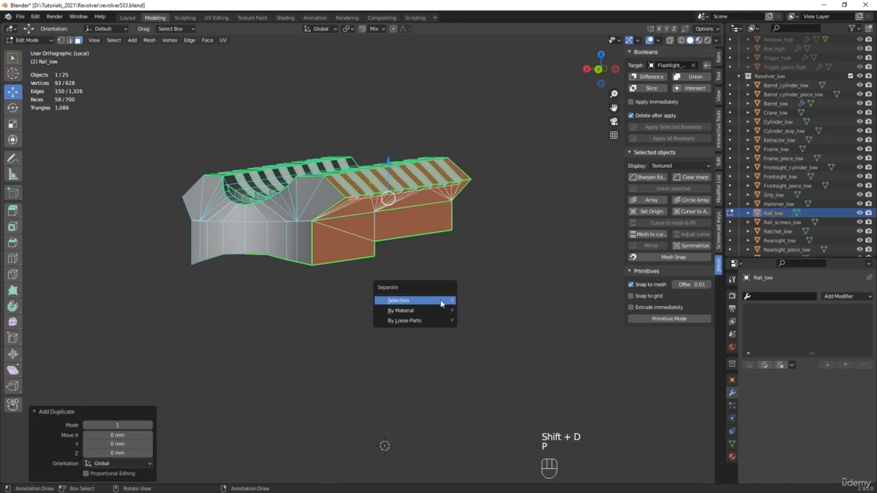
pyautogui.click(440, 301)
pyautogui.press('Tab')
pyautogui.click(338, 242)
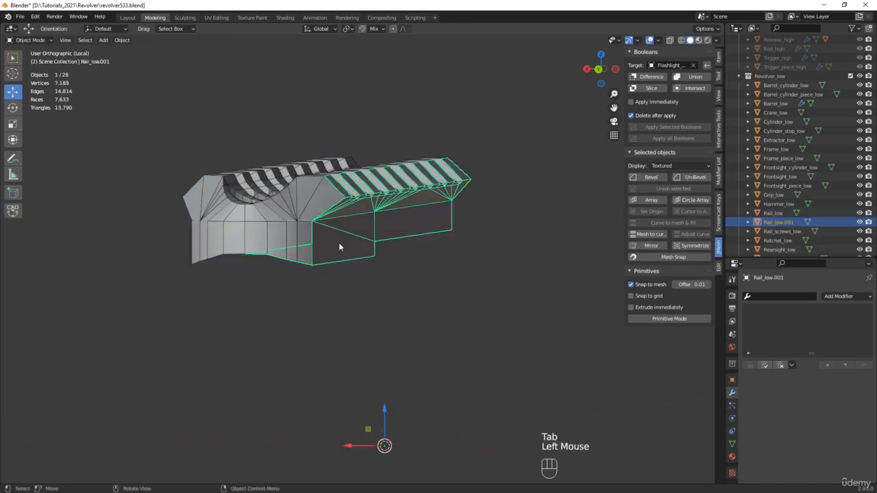
# Step: Mirror the separated rail faces along the local X axis onto the opposite side of the rail
pyautogui.keyDown('alt'); pyautogui.moveTo(335, 255); pyautogui.dragTo(351, 284, button='middle'); pyautogui.keyUp('alt')
pyautogui.scroll(2, 350, 285)
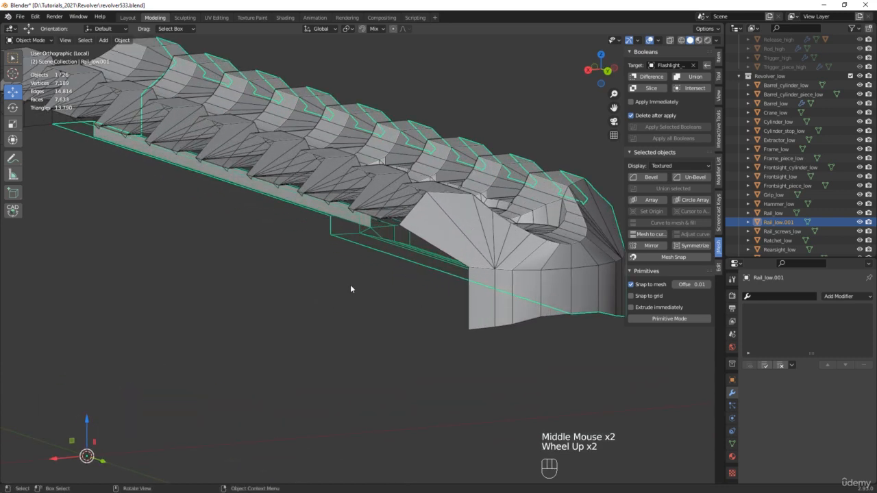
pyautogui.click(122, 40)
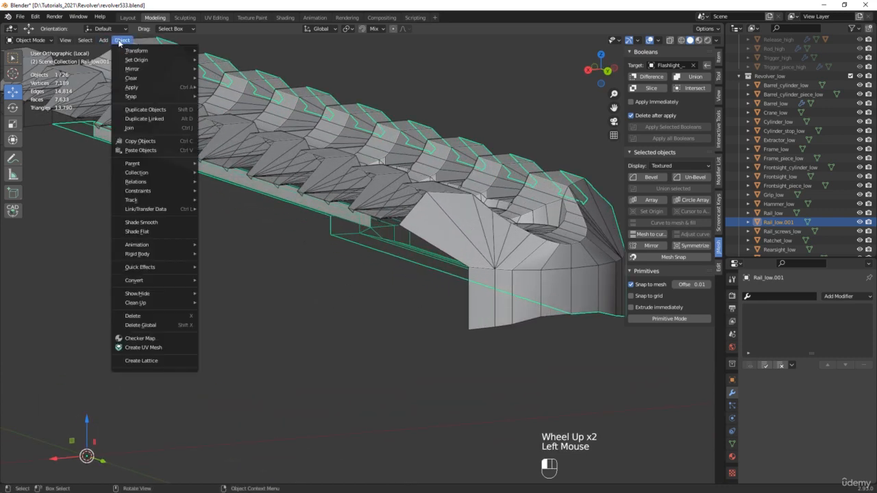
pyautogui.moveTo(164, 68)
pyautogui.click(230, 116)
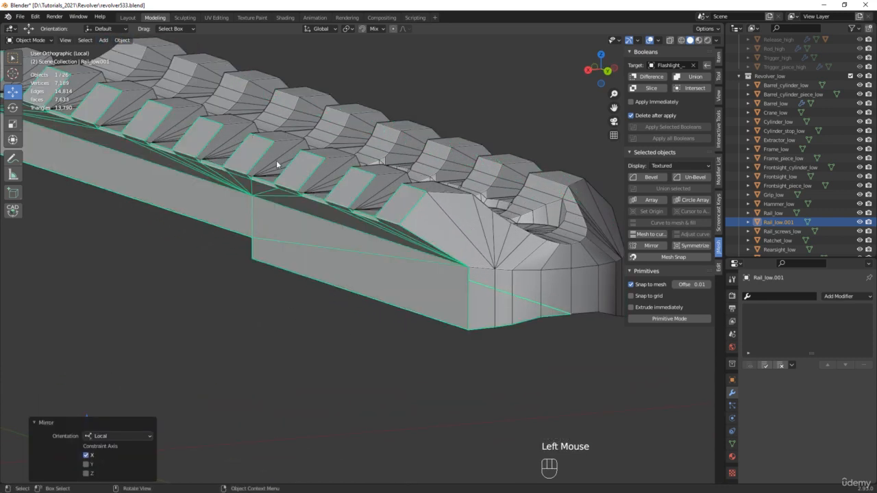
pyautogui.moveTo(229, 116); pyautogui.dragTo(480, 213, button='middle')
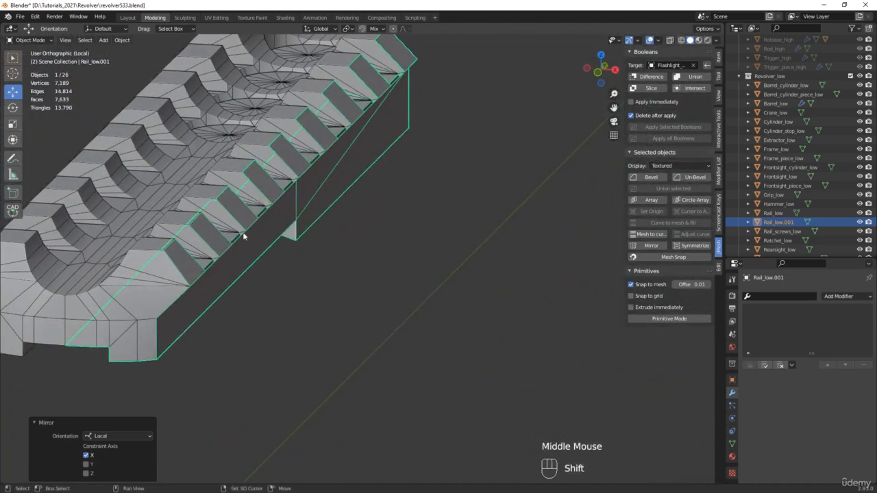
pyautogui.keyDown('shift'); pyautogui.moveTo(242, 234); pyautogui.dragTo(355, 269, button='middle'); pyautogui.keyUp('shift')
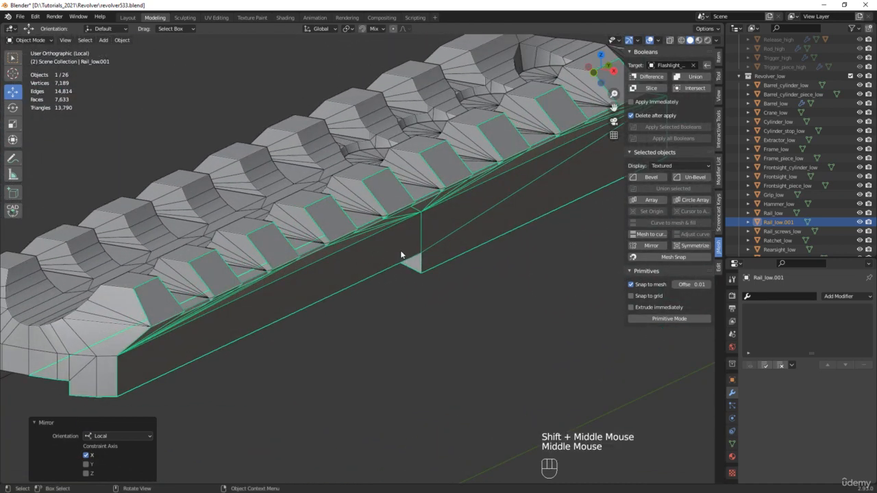
# Step: Select all mirrored rail faces in Edit Mode, switch to the UV Editing workspace and select all their UVs
pyautogui.press('Tab')
pyautogui.press('a')
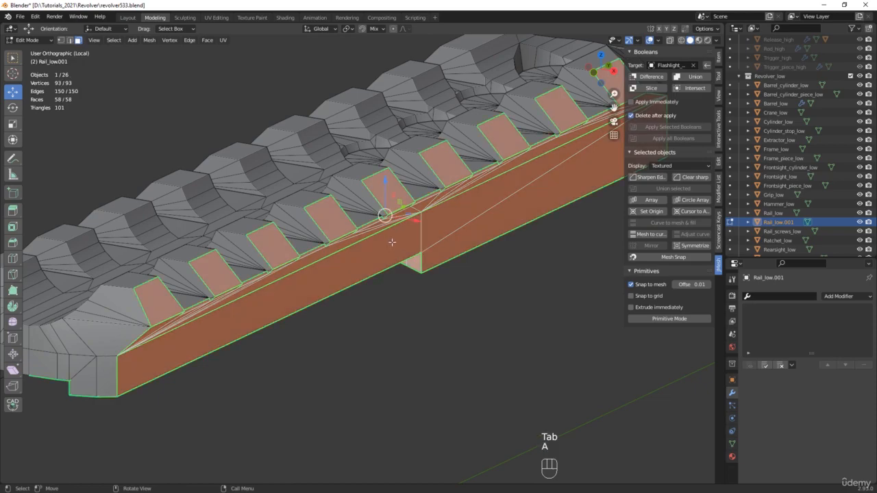
pyautogui.click(217, 18)
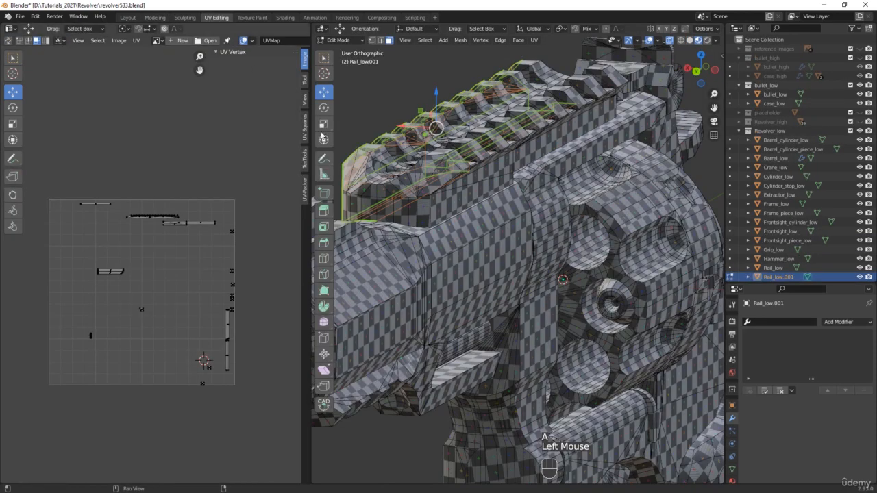
pyautogui.moveTo(407, 166); pyautogui.dragTo(522, 235, button='middle')
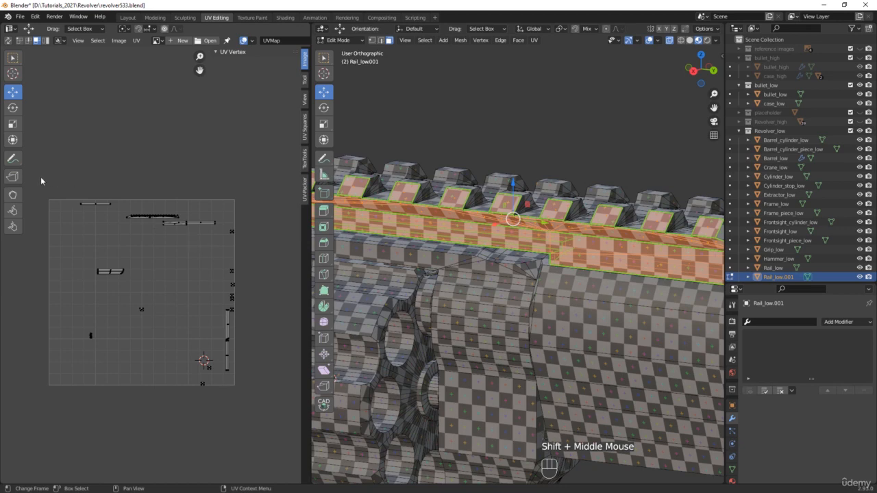
pyautogui.moveTo(40, 176); pyautogui.dragTo(268, 421)
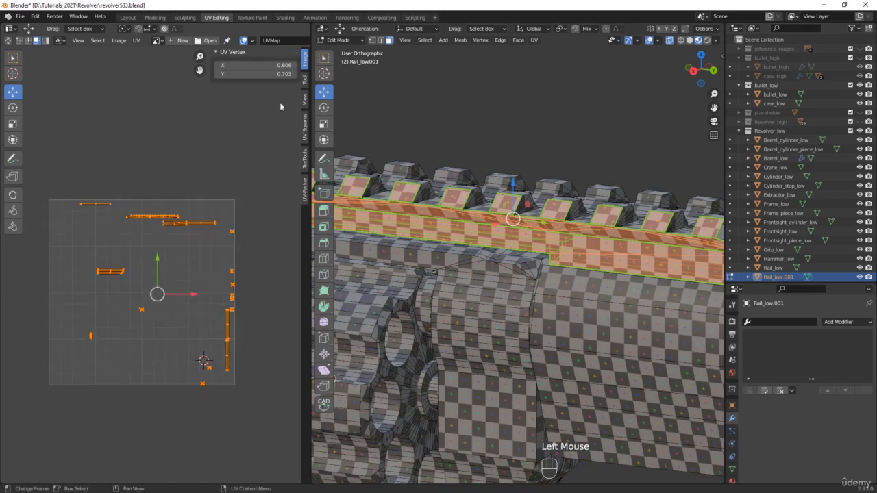
# Step: Offset the mirrored rail UVs one tile upward by setting their Y coordinate to 1.703, and deselect them
pyautogui.doubleClick(274, 74)
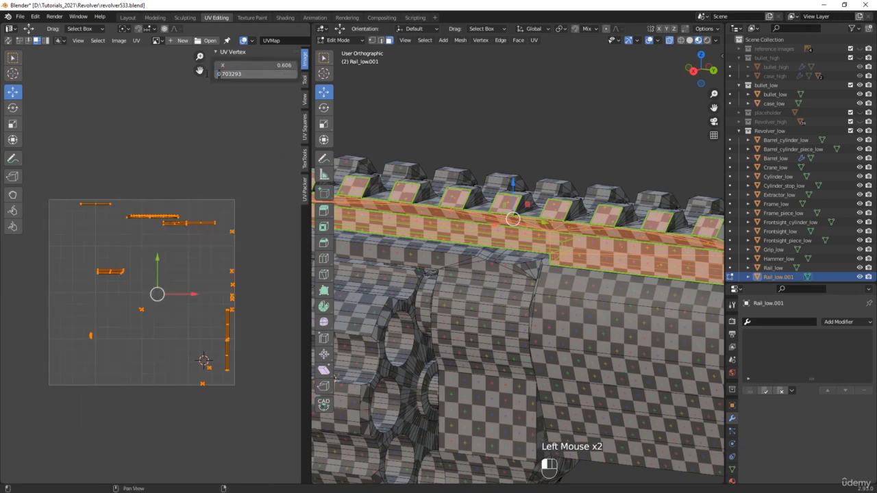
pyautogui.write('1')
pyautogui.press('Return')
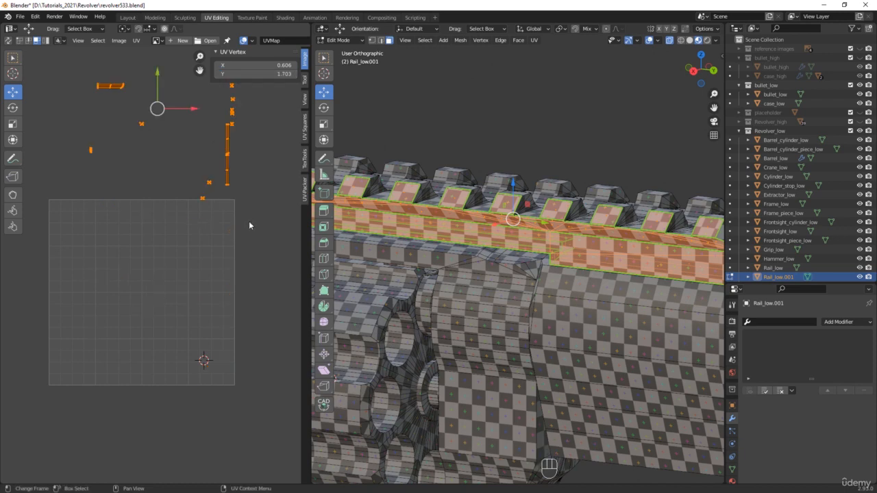
pyautogui.click(241, 222)
pyautogui.scroll(3, 190, 199)
pyautogui.scroll(-5, 231, 193)
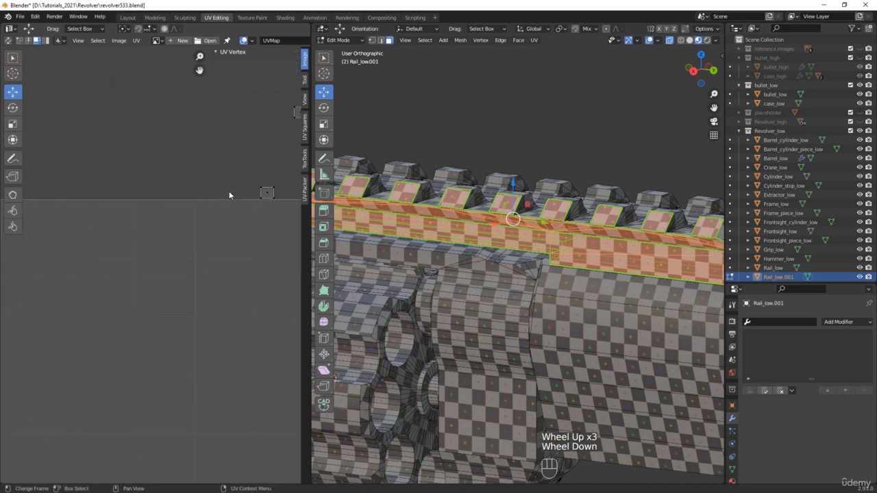
pyautogui.moveTo(231, 194); pyautogui.dragTo(204, 269, button='middle')
pyautogui.moveTo(418, 239); pyautogui.dragTo(549, 254, button='middle')
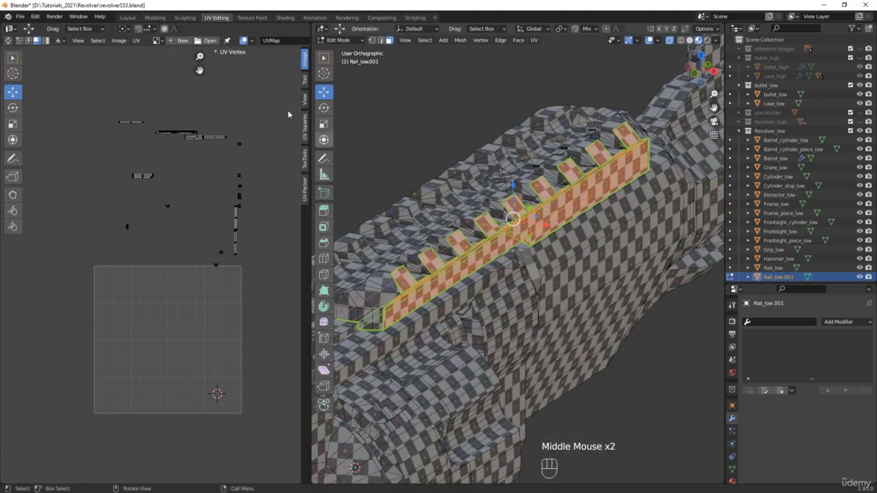
# Step: Return to the Modeling workspace, leave Edit Mode and join the mirrored faces into Rail_low
pyautogui.click(155, 17)
pyautogui.press('Tab')
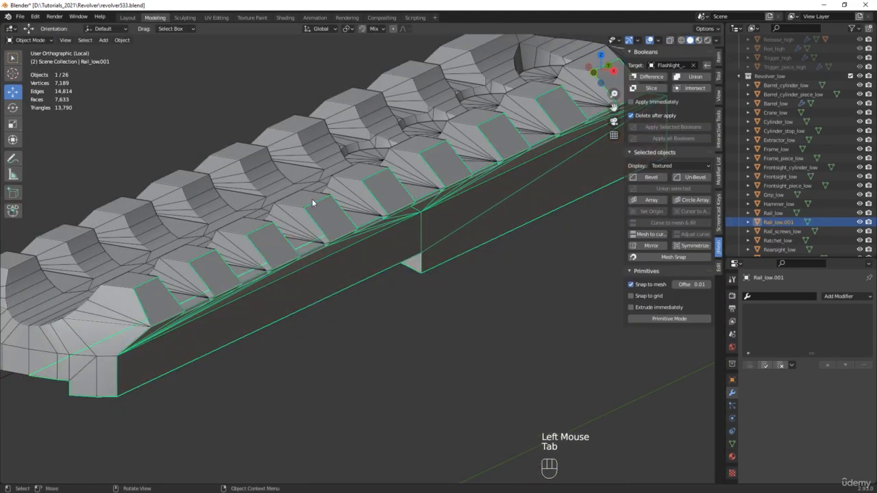
pyautogui.keyDown('shift'); pyautogui.click(304, 202); pyautogui.keyUp('shift')
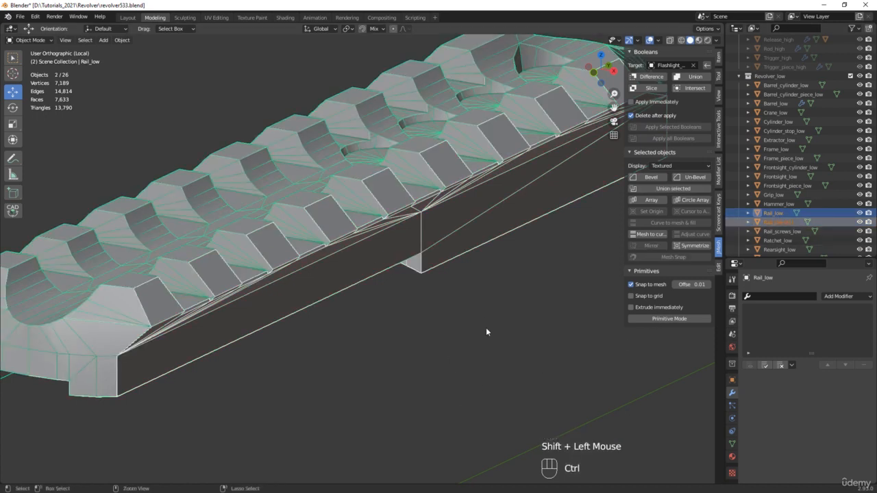
pyautogui.hotkey('ctrl', 'j')
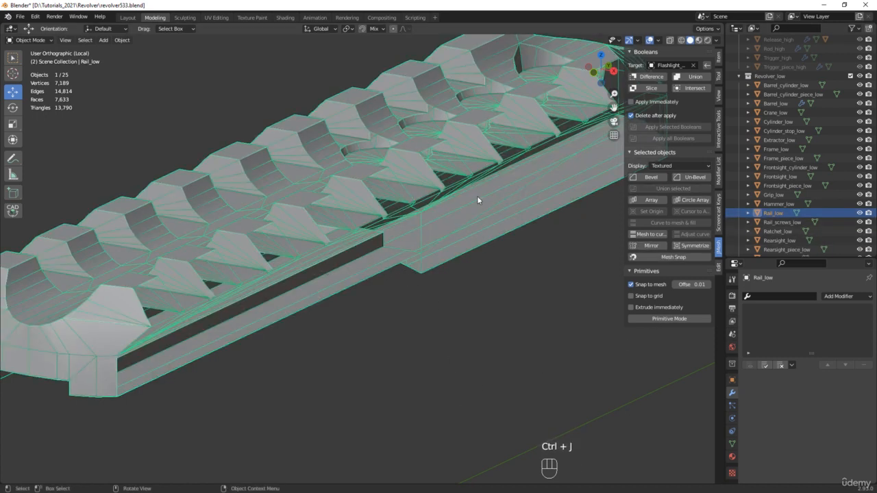
# Step: Flip the normals of the joined mirrored faces in Edit Mode so they face outward
pyautogui.moveTo(446, 320); pyautogui.dragTo(451, 314, button='middle')
pyautogui.press('Tab')
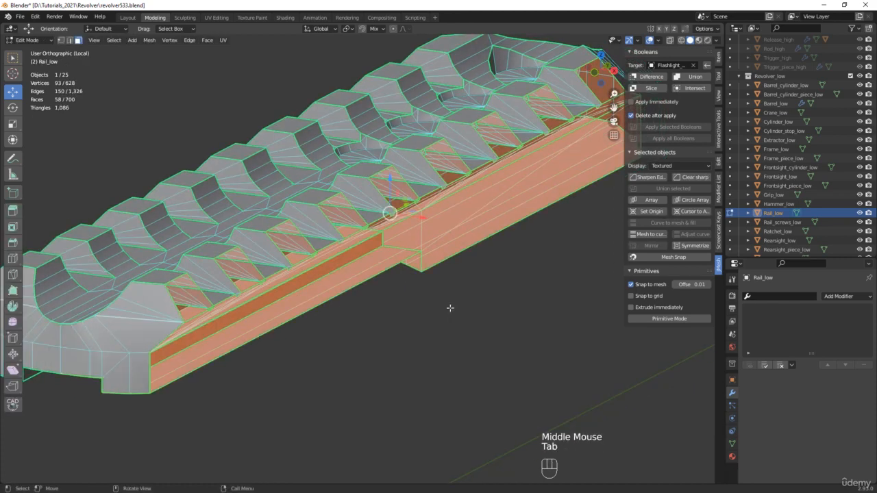
pyautogui.click(150, 41)
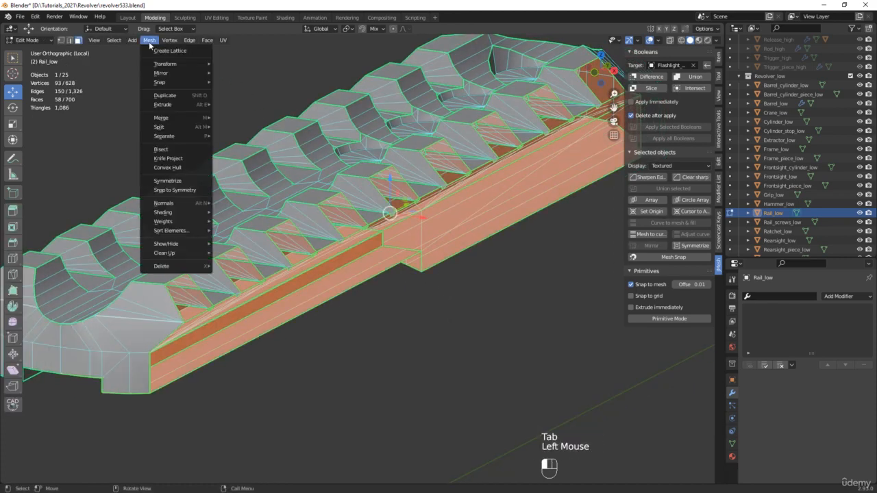
pyautogui.moveTo(201, 204)
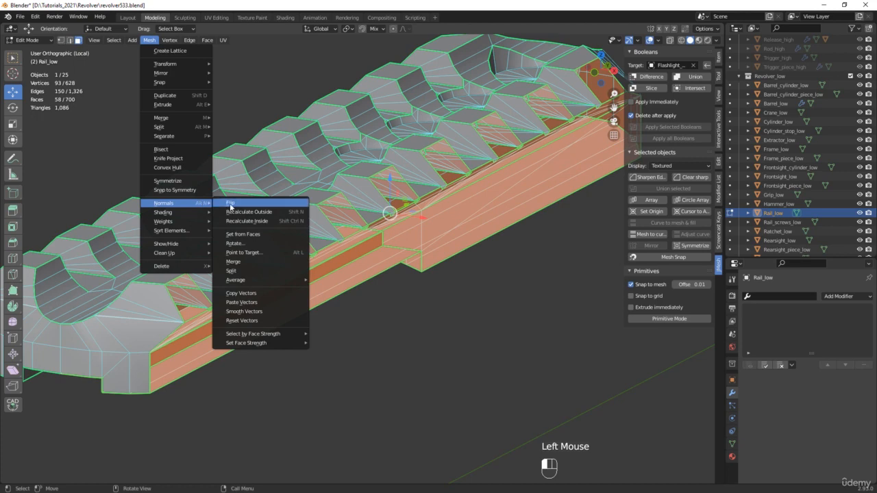
pyautogui.click(230, 205)
pyautogui.moveTo(415, 352); pyautogui.dragTo(409, 355, button='middle')
pyautogui.scroll(-3, 405, 348)
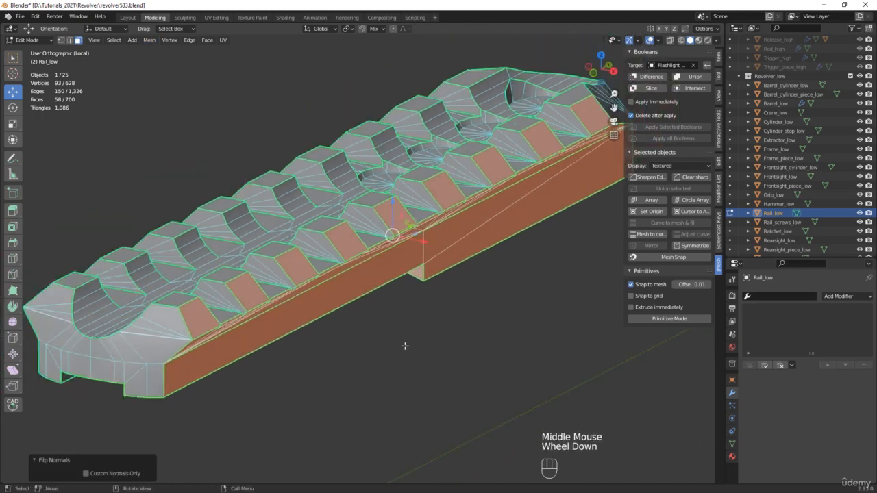
# Step: Merge all Rail_low vertices by distance at 0.01 mm, and leave the isolated view and Edit Mode
pyautogui.press('1')
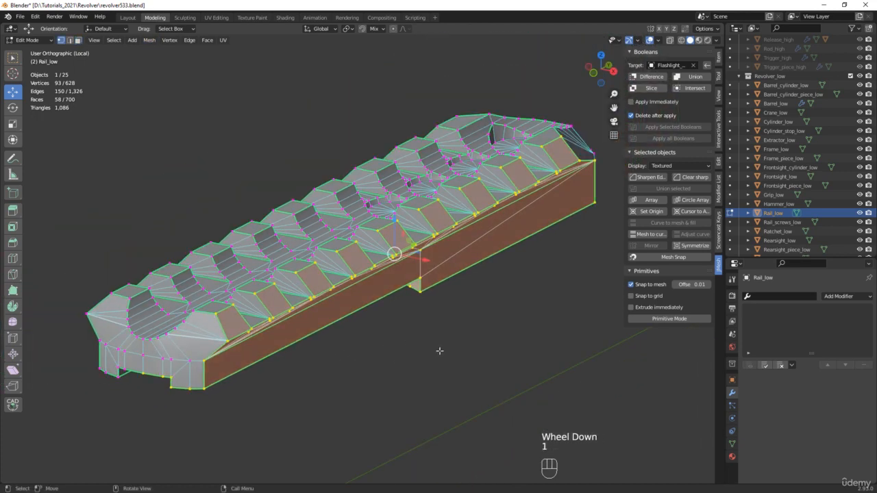
pyautogui.press('a')
pyautogui.press('m')
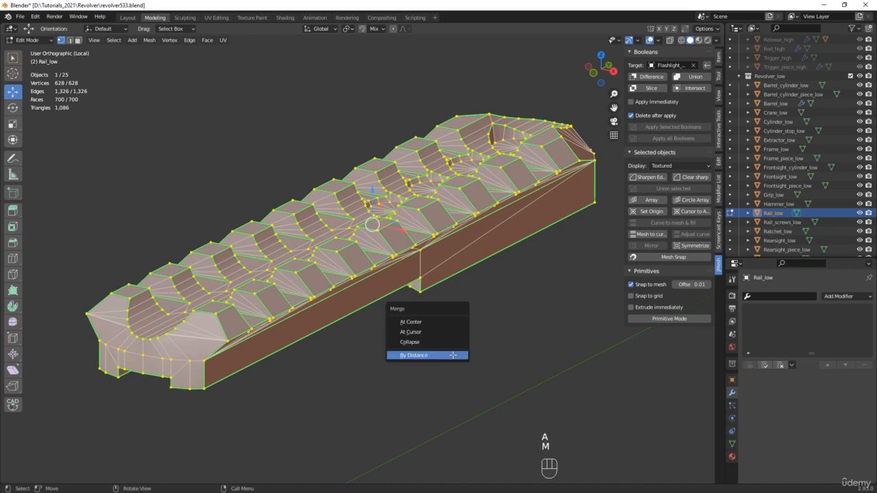
pyautogui.click(454, 359)
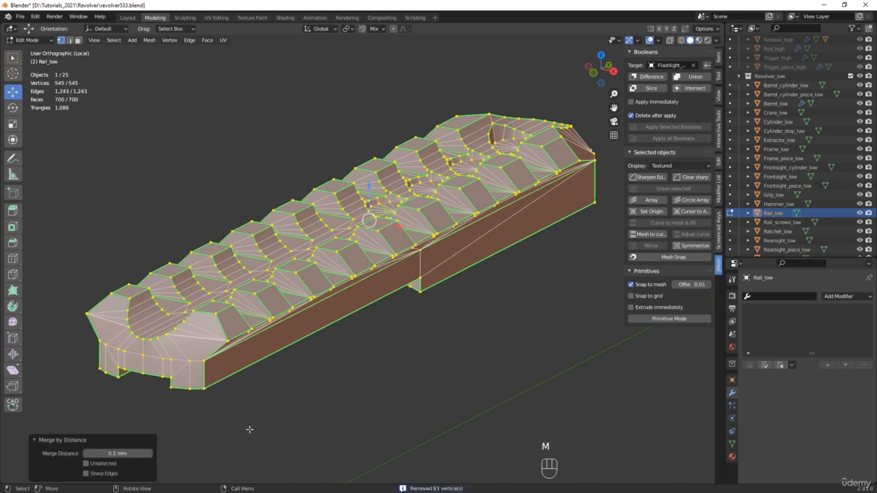
pyautogui.click(105, 453)
pyautogui.moveTo(336, 368); pyautogui.dragTo(261, 352, button='middle')
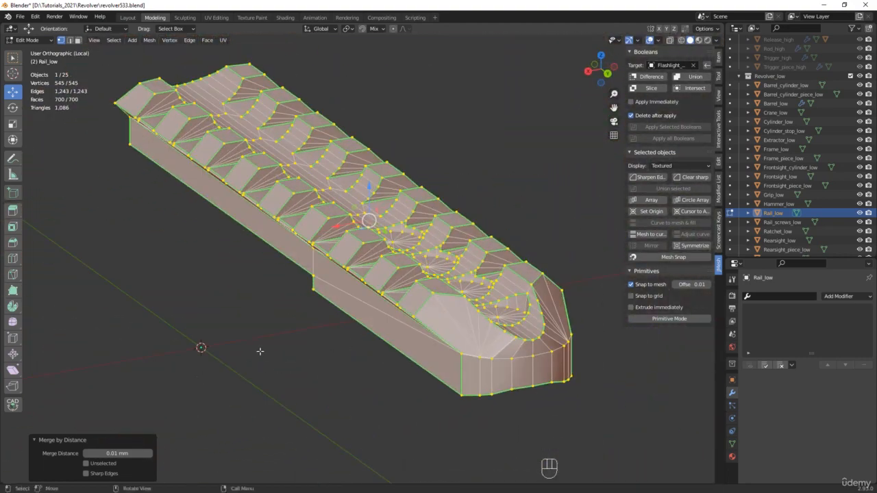
pyautogui.press('/')
pyautogui.press('Tab')
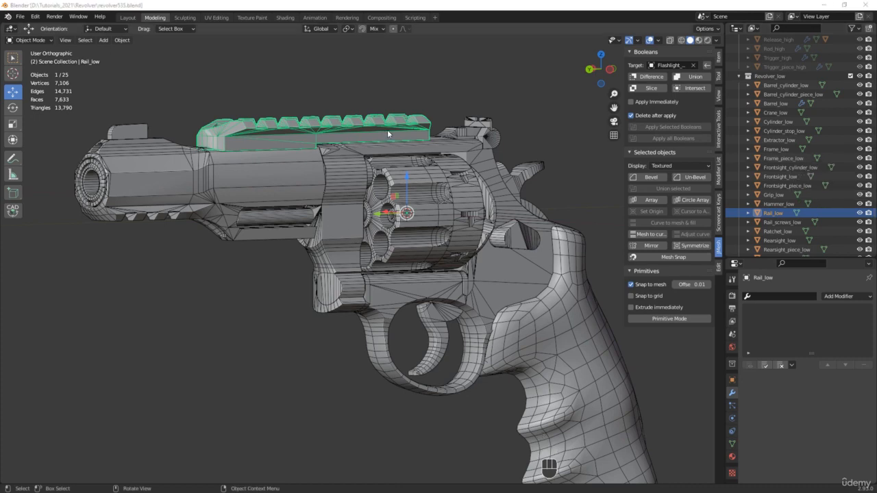
# Step: Select the rail screw object Rail_screws_low and reset its origin with Quick Origin
pyautogui.moveTo(387, 133); pyautogui.dragTo(323, 157, button='middle')
pyautogui.click(285, 140)
pyautogui.scroll(3, 284, 139)
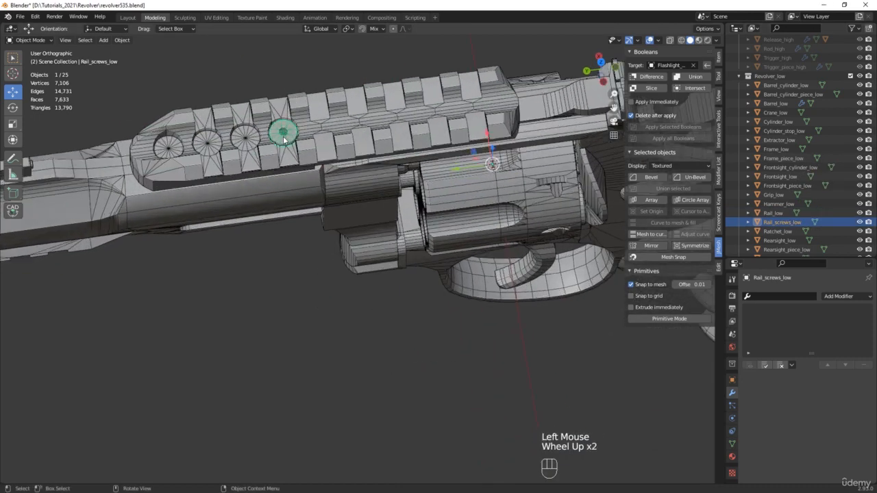
pyautogui.hotkey('alt', 'q')
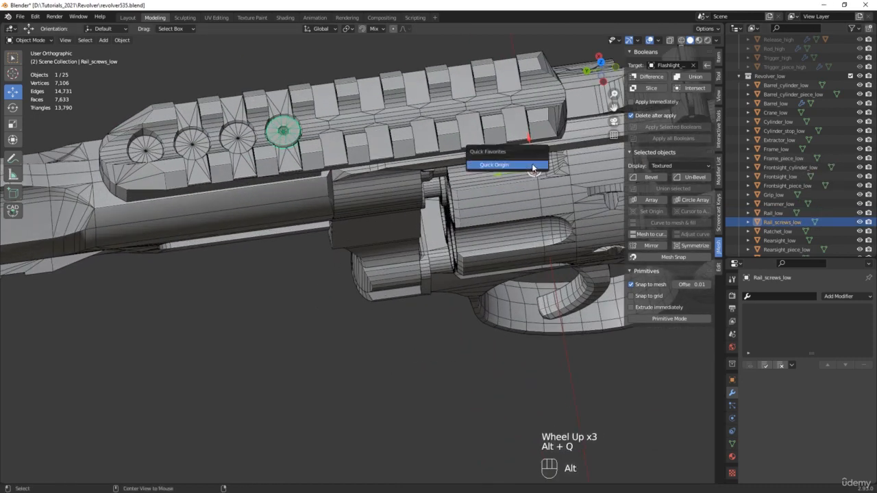
pyautogui.click(533, 166)
# Step: Array the rail screw to 4 items with offset X 0.0 and Y 1.3, and apply the modifier
pyautogui.moveTo(300, 149); pyautogui.dragTo(432, 295, button='middle')
pyautogui.scroll(7, 221, 120)
pyautogui.click(651, 199)
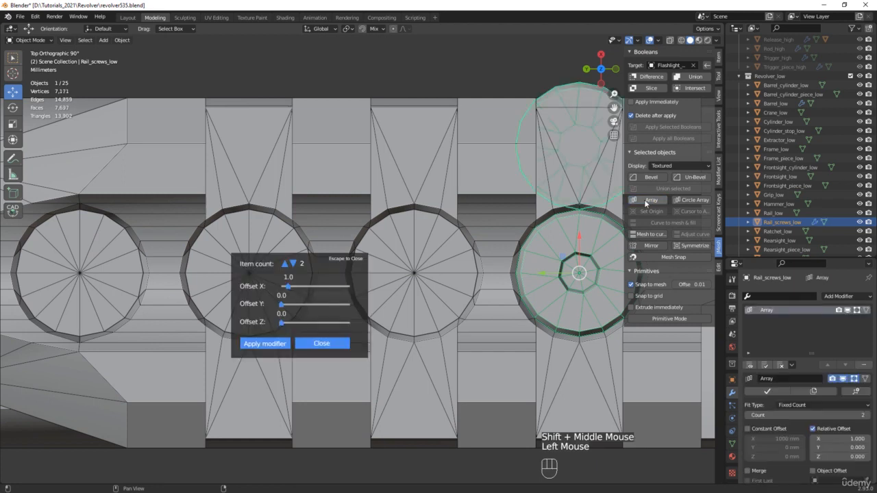
pyautogui.moveTo(288, 289); pyautogui.dragTo(291, 308)
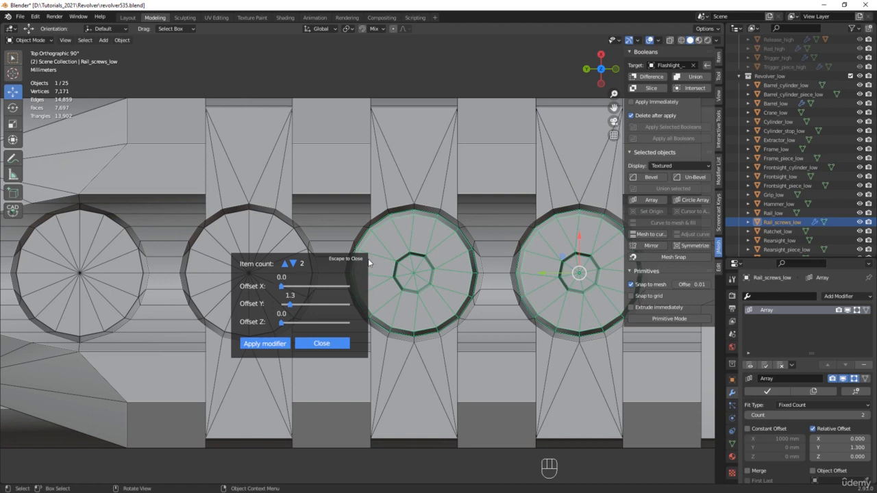
pyautogui.click(285, 264)
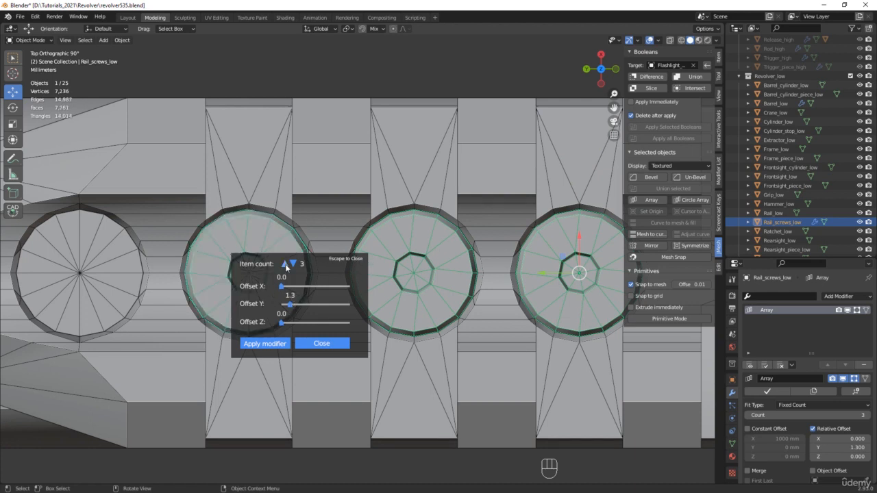
pyautogui.click(285, 264)
pyautogui.click(280, 348)
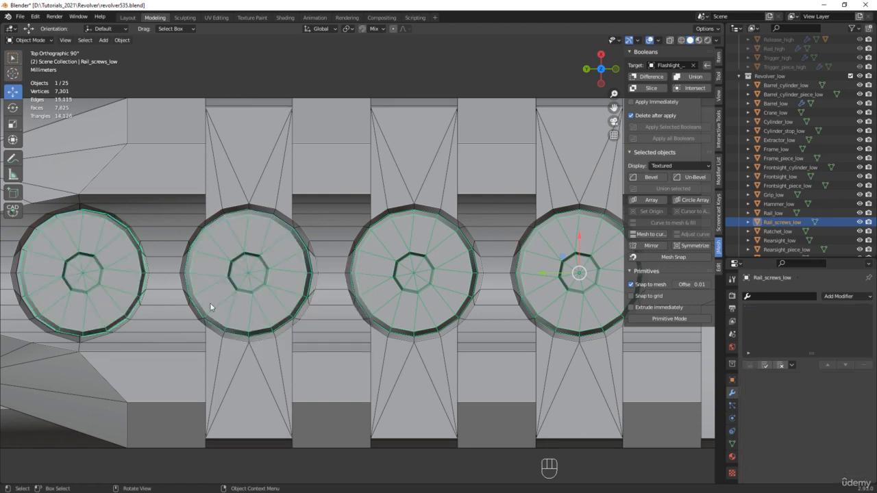
# Step: In Edit Mode with X-ray on, select the frontmost screw copy and move it about 0.18 mm along Y to centre it in its hole
pyautogui.keyDown('shift'); pyautogui.moveTo(210, 304); pyautogui.dragTo(246, 276, button='middle'); pyautogui.keyUp('shift')
pyautogui.hotkey('alt', 'z')
pyautogui.keyDown('shift'); pyautogui.moveTo(148, 269); pyautogui.dragTo(313, 273, button='middle'); pyautogui.keyUp('shift')
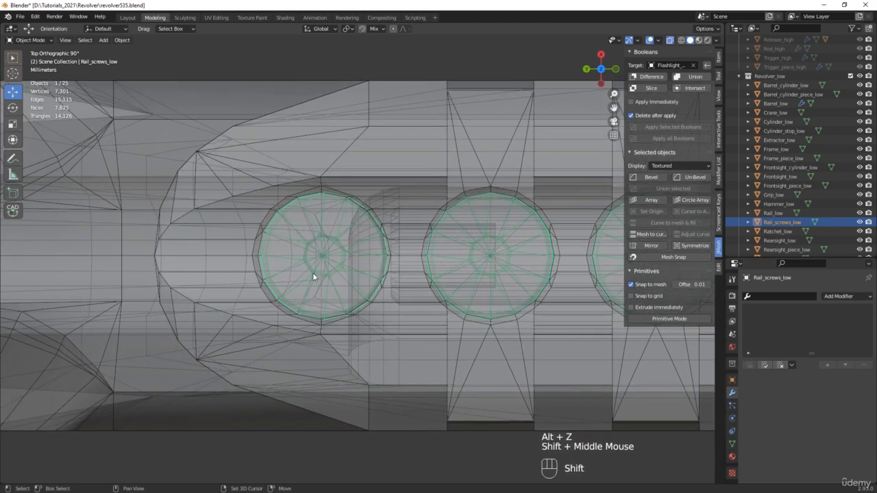
pyautogui.press('Tab')
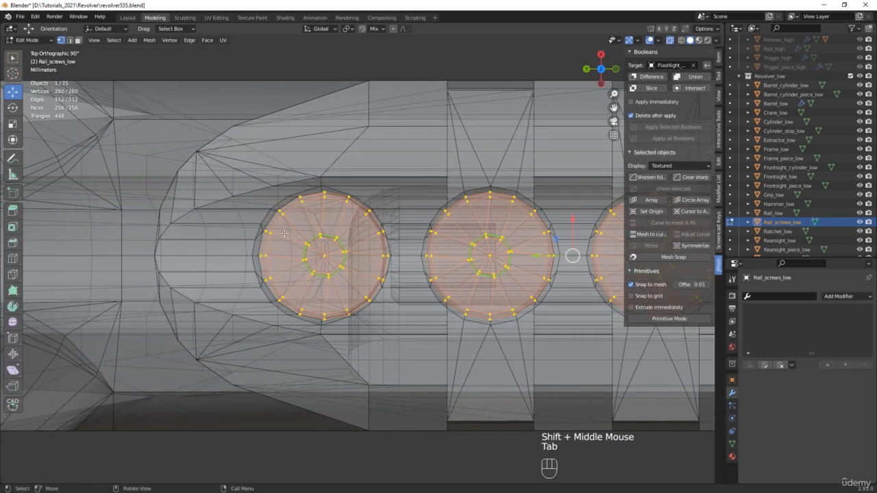
pyautogui.moveTo(218, 182); pyautogui.dragTo(395, 350)
pyautogui.scroll(3, 275, 255)
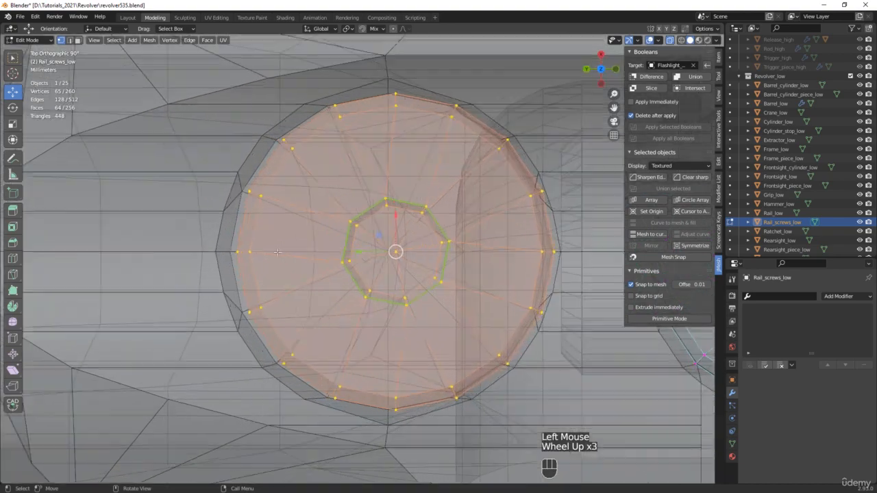
pyautogui.scroll(3, 277, 253)
pyautogui.moveTo(495, 249); pyautogui.dragTo(479, 245)
pyautogui.scroll(-3, 480, 245)
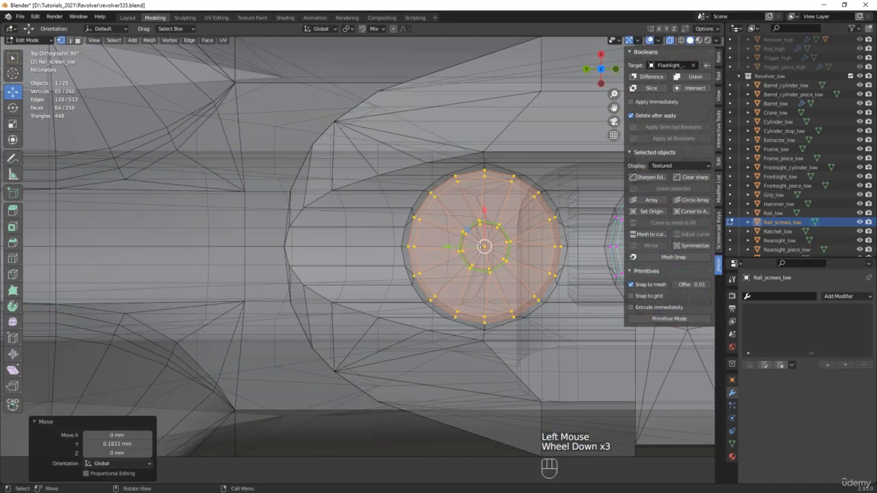
# Step: Select the second screw from the front and nudge it about -0.038 mm along Y to centre it in its hole
pyautogui.keyDown('shift'); pyautogui.moveTo(571, 178); pyautogui.dragTo(288, 172, button='middle'); pyautogui.keyUp('shift')
pyautogui.moveTo(278, 166); pyautogui.dragTo(434, 337)
pyautogui.scroll(5, 534, 306)
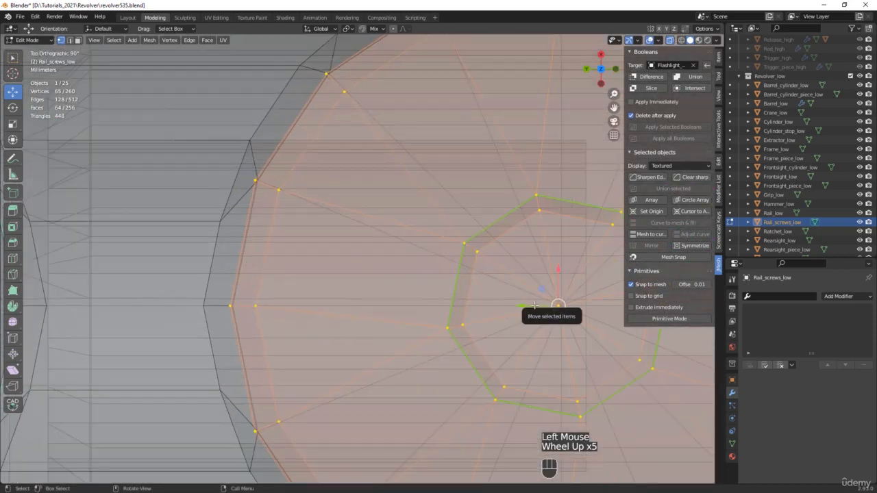
pyautogui.moveTo(534, 306); pyautogui.dragTo(534, 308)
pyautogui.scroll(-3, 534, 308)
# Step: Select the third screw from the front and nudge it about -0.027 mm along Y to centre it in its hole
pyautogui.keyDown('shift'); pyautogui.moveTo(577, 319); pyautogui.dragTo(304, 278, button='middle'); pyautogui.keyUp('shift')
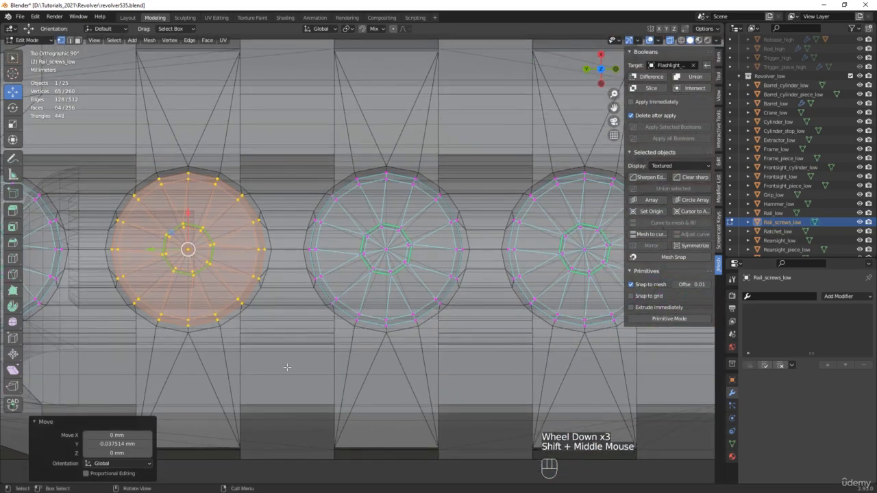
pyautogui.moveTo(287, 367); pyautogui.dragTo(473, 159)
pyautogui.scroll(5, 472, 267)
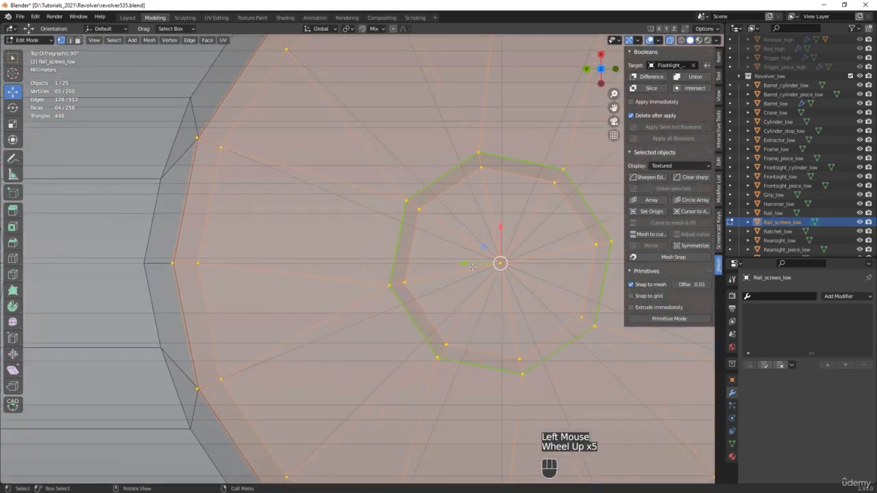
pyautogui.moveTo(467, 264); pyautogui.dragTo(472, 262)
pyautogui.scroll(-5, 472, 263)
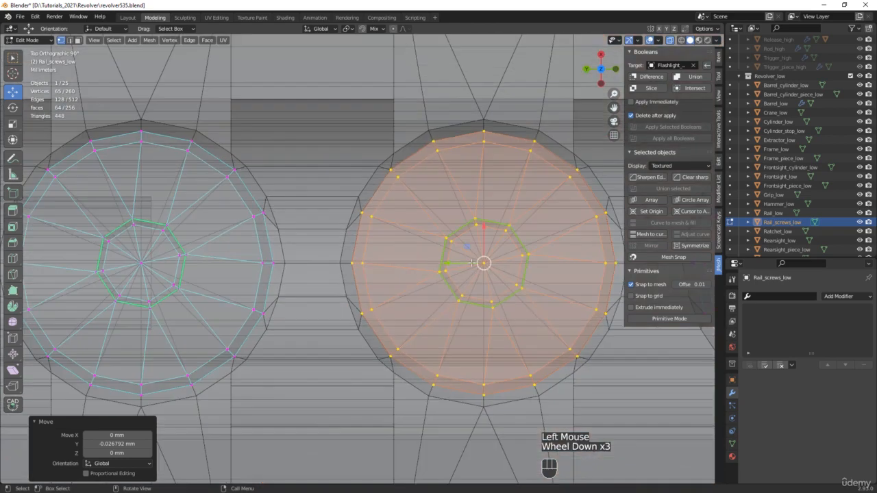
# Step: Rotate the third screw from the front 45° about the Z axis to vary its orientation
pyautogui.keyDown('shift'); pyautogui.moveTo(472, 264); pyautogui.dragTo(354, 283, button='middle'); pyautogui.keyUp('shift')
pyautogui.scroll(2, 381, 250)
pyautogui.press('e')
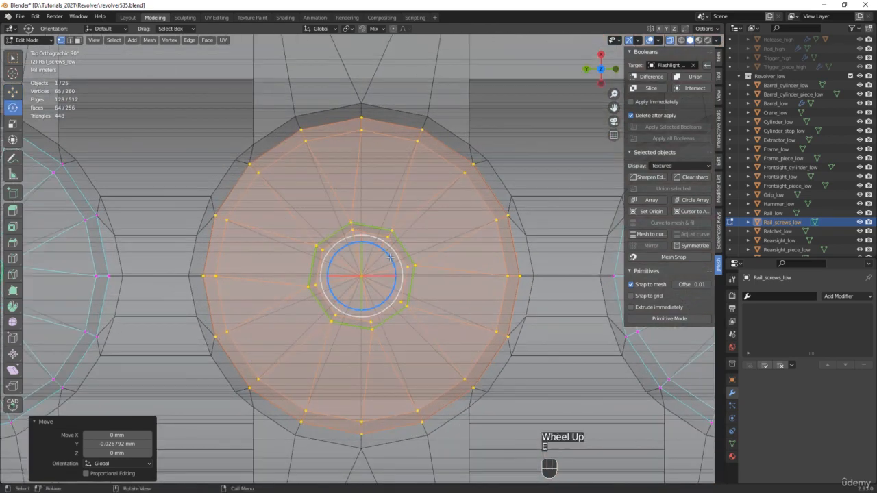
pyautogui.moveTo(390, 258); pyautogui.dragTo(369, 205)
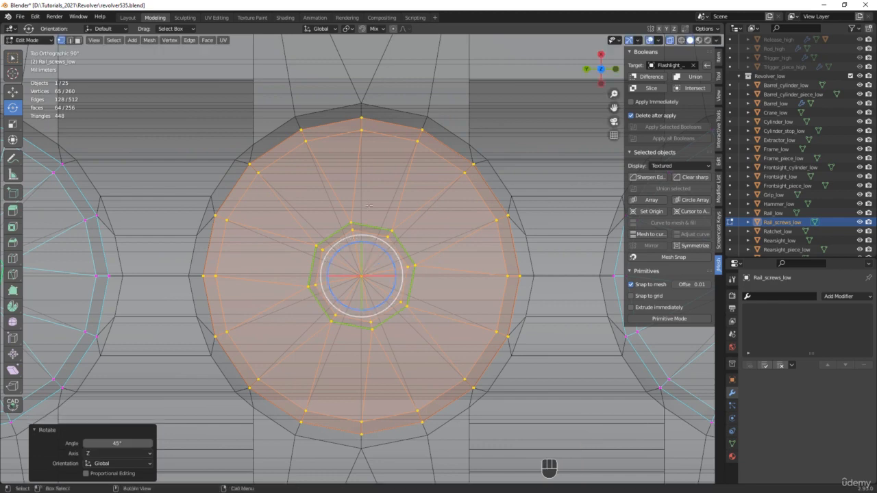
# Step: Select the second screw from the front and rotate it -45° about the Z axis
pyautogui.scroll(-2, 363, 261)
pyautogui.keyDown('shift'); pyautogui.moveTo(20, 171); pyautogui.dragTo(219, 167, button='middle'); pyautogui.keyUp('shift')
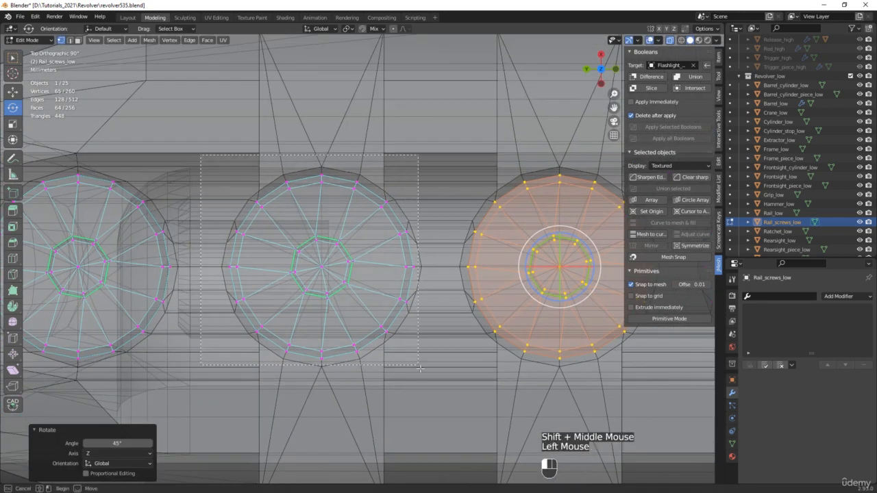
pyautogui.click(327, 251)
pyautogui.scroll(2, 328, 251)
pyautogui.moveTo(342, 255); pyautogui.dragTo(341, 282)
# Step: Select the frontmost screw and rotate it about the Z axis so its orientation varies from its neighbours
pyautogui.keyDown('shift'); pyautogui.moveTo(75, 207); pyautogui.dragTo(431, 180, button='middle'); pyautogui.keyUp('shift')
pyautogui.scroll(-1, 432, 179)
pyautogui.moveTo(432, 97); pyautogui.dragTo(284, 255)
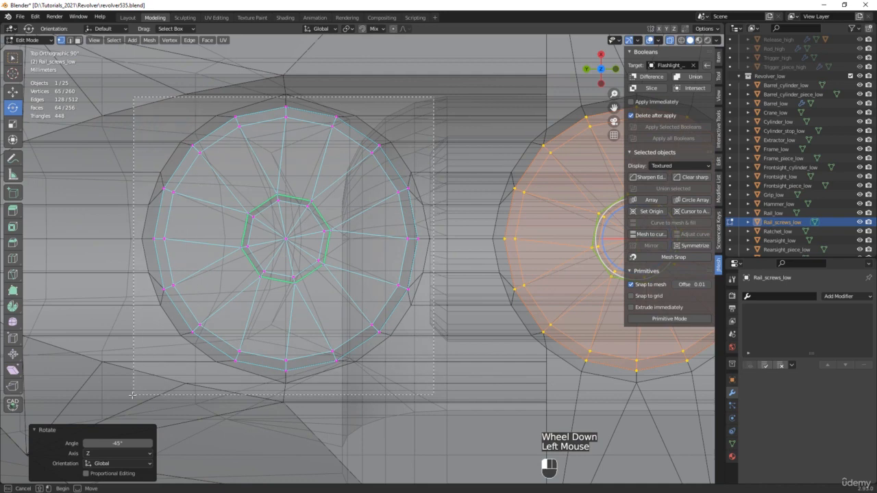
pyautogui.moveTo(132, 395); pyautogui.dragTo(132, 395)
pyautogui.keyDown('shift'); pyautogui.moveTo(317, 217); pyautogui.dragTo(383, 283, button='middle'); pyautogui.keyUp('shift')
pyautogui.moveTo(385, 286); pyautogui.dragTo(324, 242)
# Step: Select all faces of the three copied screws, leaving out the original, and switch to the UV Editing workspace
pyautogui.scroll(-3, 324, 242)
pyautogui.keyDown('shift'); pyautogui.moveTo(519, 336); pyautogui.dragTo(272, 297, button='middle'); pyautogui.keyUp('shift')
pyautogui.scroll(-1, 272, 298)
pyautogui.scroll(-1, 260, 293)
pyautogui.press('3')
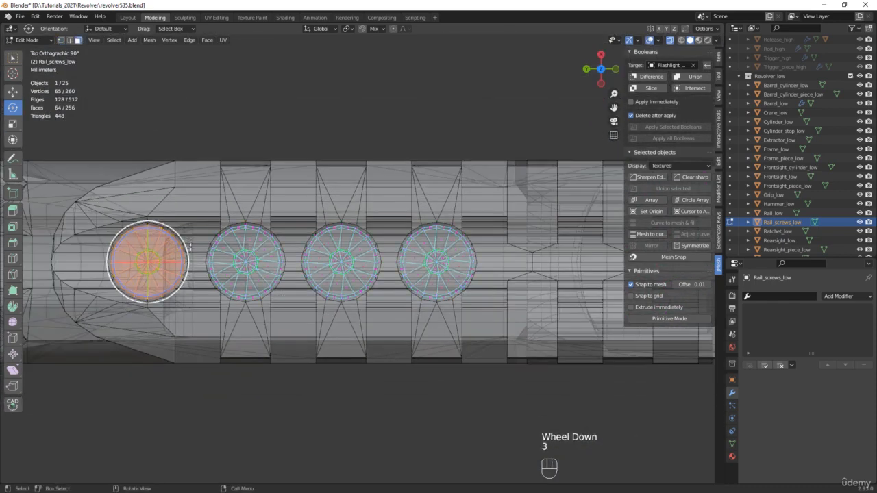
pyautogui.moveTo(71, 193); pyautogui.dragTo(387, 362)
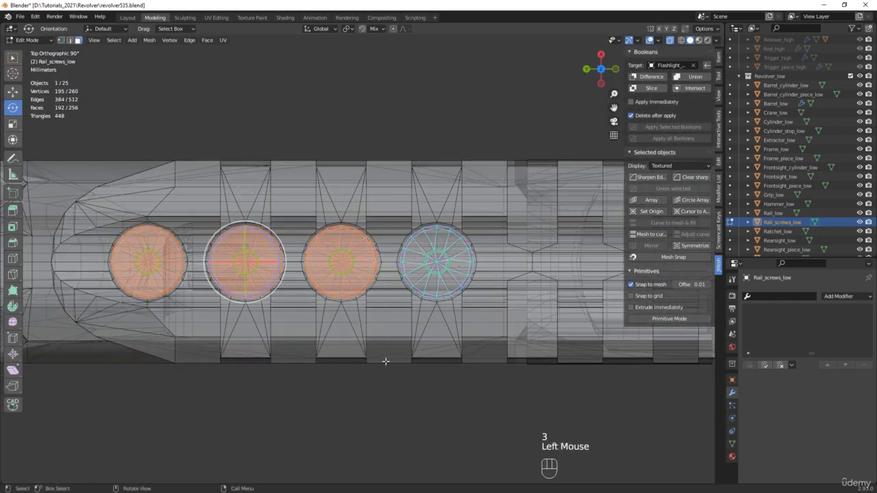
pyautogui.moveTo(359, 387); pyautogui.dragTo(381, 318, button='middle')
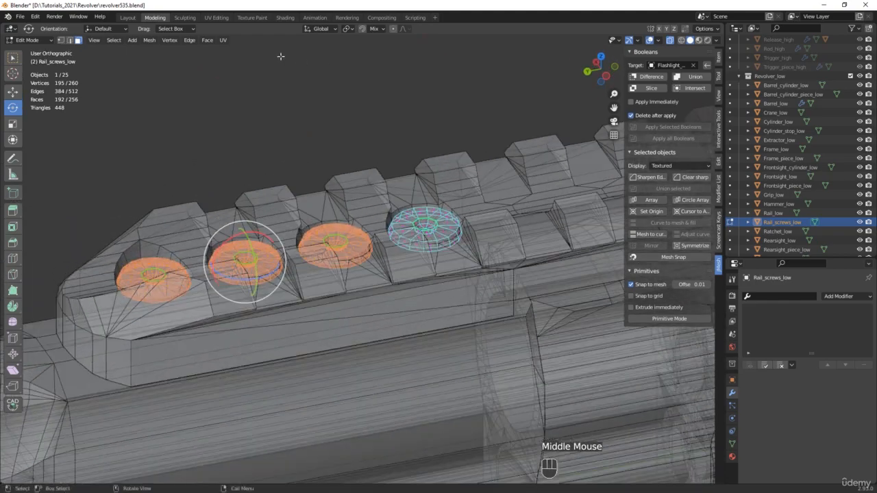
pyautogui.click(216, 17)
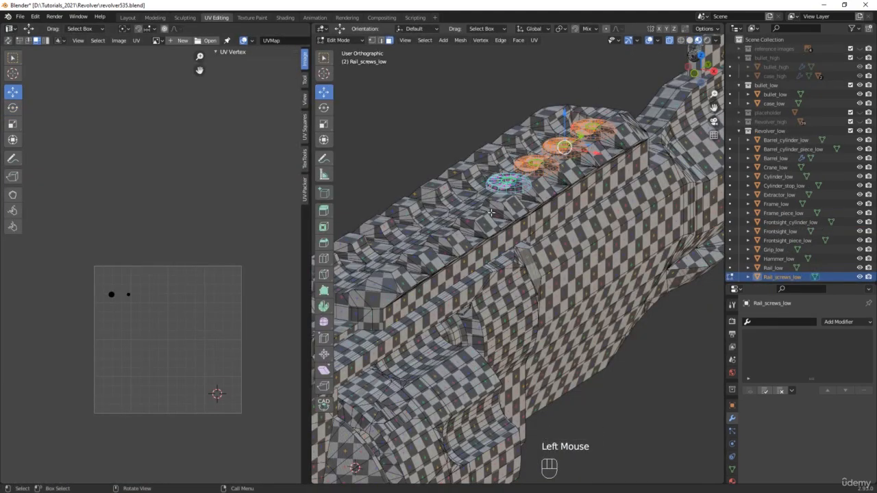
pyautogui.moveTo(492, 213); pyautogui.dragTo(347, 252, button='middle')
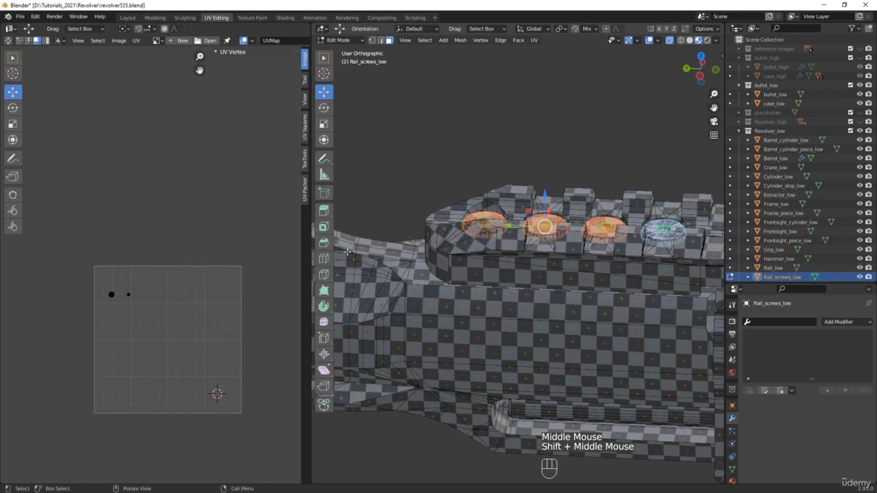
pyautogui.moveTo(146, 307); pyautogui.dragTo(165, 288, button='middle')
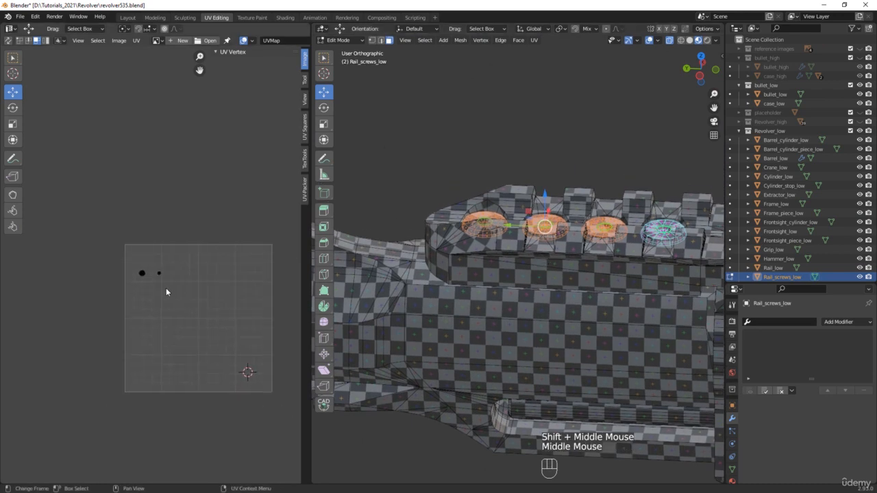
# Step: Offset the copied screws' UVs one tile upward by setting their Y coordinate to 1.806548, and deselect them
pyautogui.press('a')
pyautogui.click(241, 74)
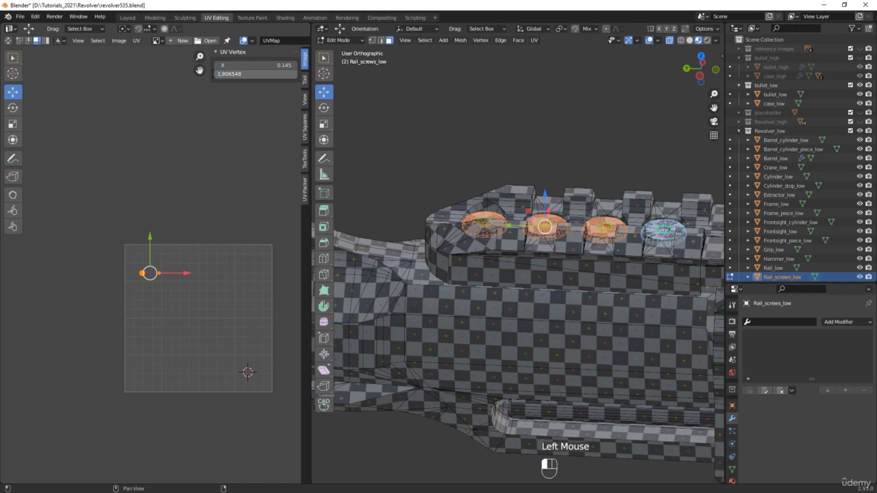
pyautogui.press('Return')
pyautogui.click(181, 180)
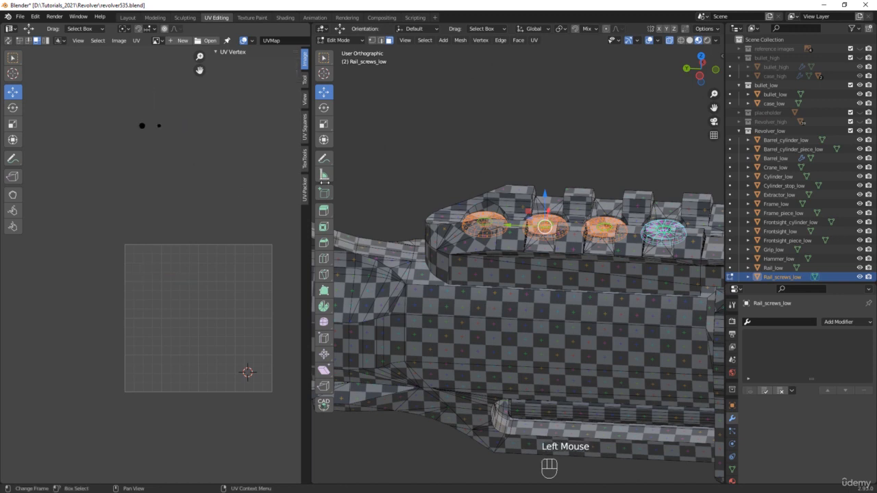
# Step: Leave Edit Mode on the rail screws and select the trigger, Trigger_low
pyautogui.moveTo(616, 188); pyautogui.dragTo(575, 209, button='middle')
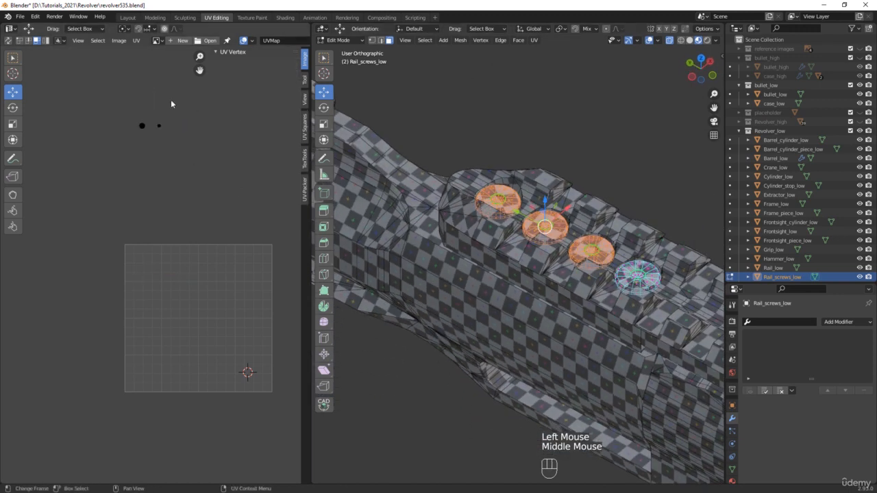
pyautogui.scroll(1, 162, 125)
pyautogui.scroll(3, 157, 134)
pyautogui.scroll(-5, 133, 148)
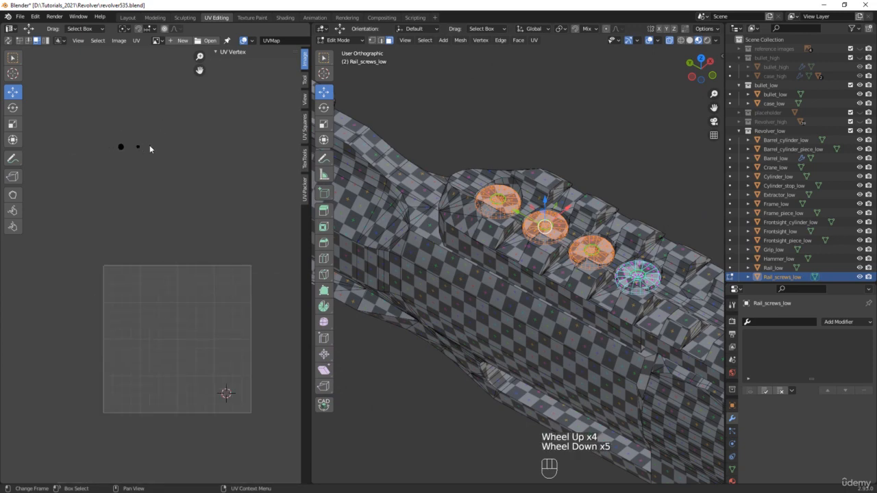
pyautogui.moveTo(548, 224); pyautogui.dragTo(493, 185, button='middle')
pyautogui.scroll(-1, 593, 200)
pyautogui.scroll(-2, 593, 200)
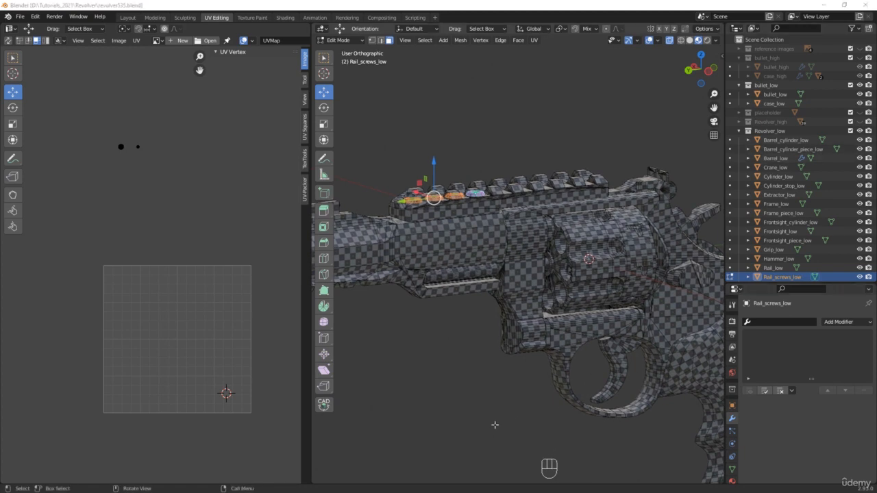
pyautogui.moveTo(494, 423); pyautogui.dragTo(568, 261, button='middle')
pyautogui.press('Tab')
pyautogui.click(563, 249)
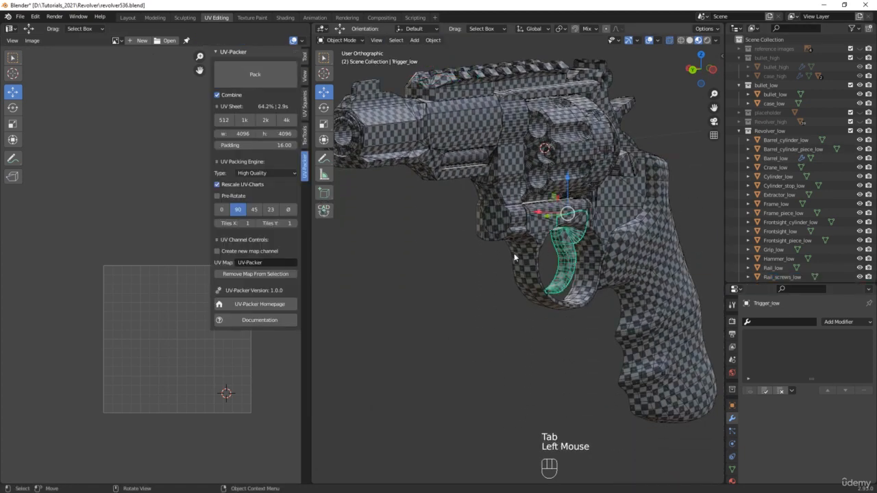
# Step: Isolate the trigger, give it a Mirror modifier on the X axis, and apply the modifier
pyautogui.press('KP_Divide')
pyautogui.moveTo(506, 249); pyautogui.dragTo(487, 253, button='middle')
pyautogui.click(842, 322)
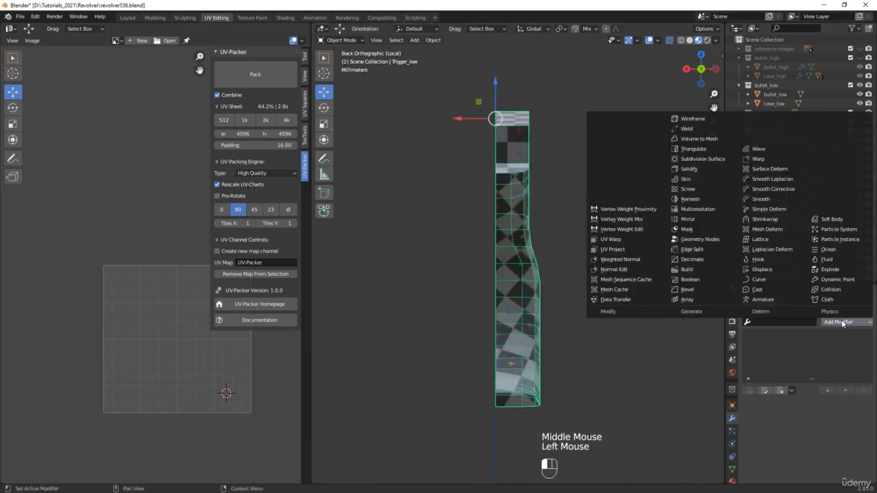
pyautogui.click(685, 219)
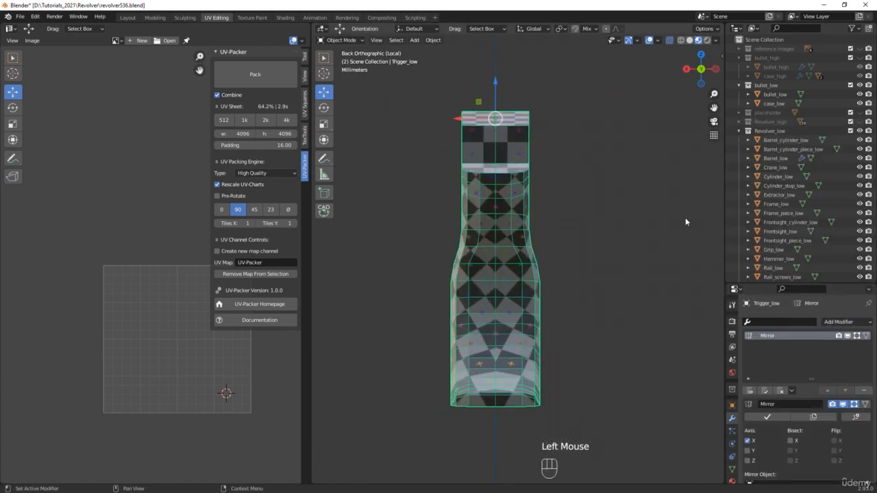
pyautogui.scroll(-4, 779, 405)
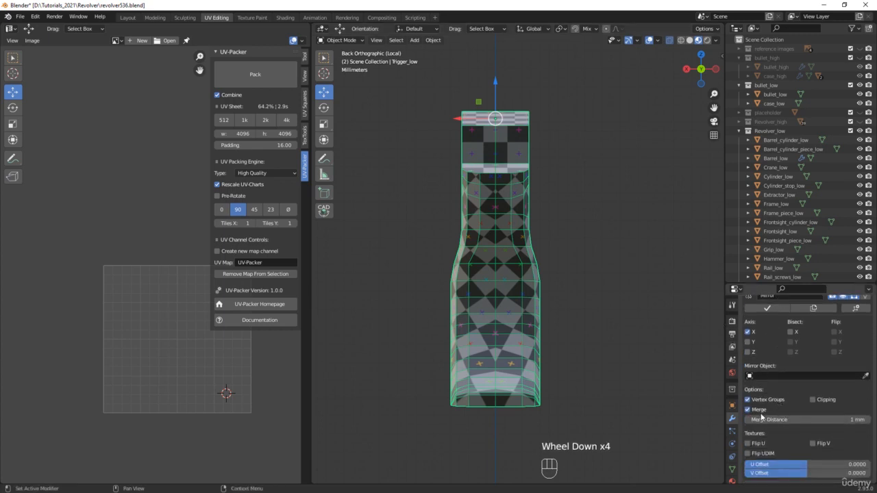
pyautogui.moveTo(596, 357); pyautogui.dragTo(435, 346, button='middle')
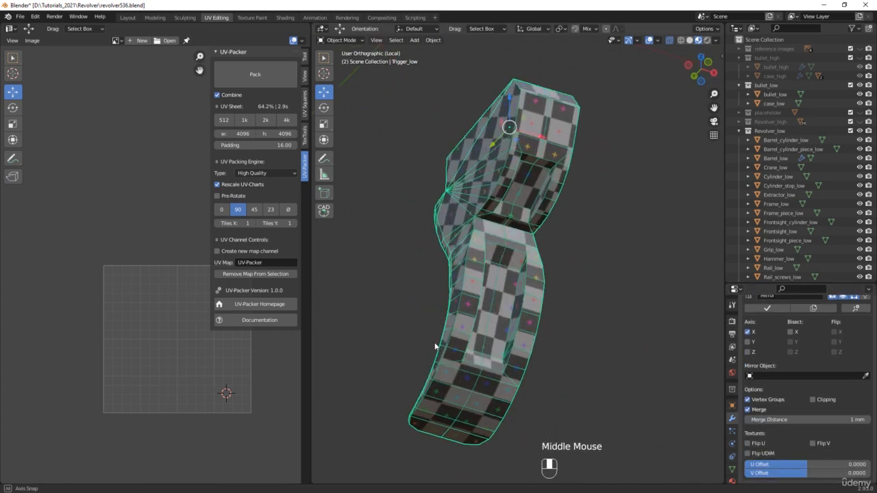
pyautogui.click(769, 309)
pyautogui.keyDown('alt'); pyautogui.moveTo(644, 260); pyautogui.dragTo(617, 259, button='middle'); pyautogui.keyUp('alt')
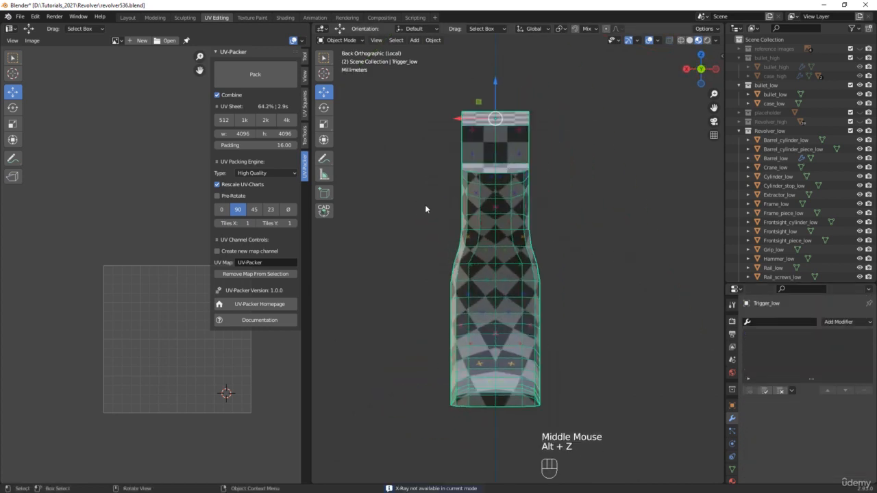
# Step: Enter Edit Mode on the trigger and select all faces of one mirrored half, including those hidden behind
pyautogui.press('Tab')
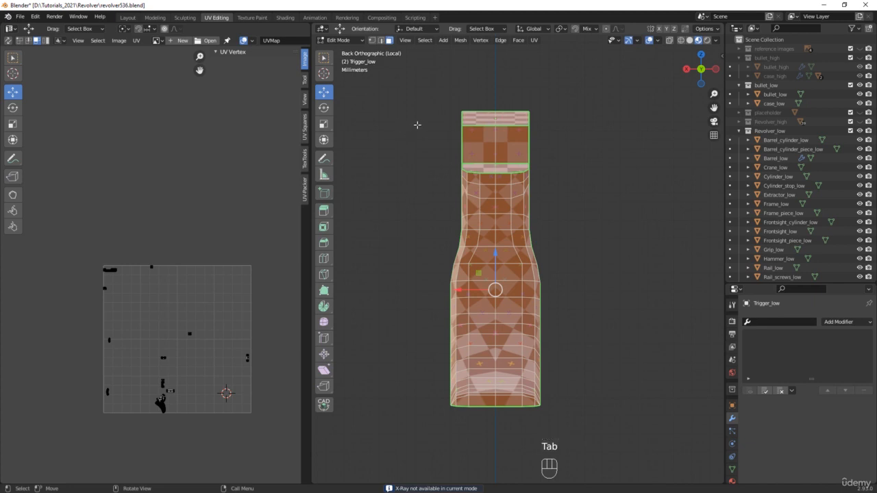
pyautogui.hotkey('alt', 'z')
pyautogui.moveTo(407, 89); pyautogui.dragTo(494, 439)
pyautogui.moveTo(412, 265); pyautogui.dragTo(640, 260, button='middle')
pyautogui.hotkey('alt', 'z')
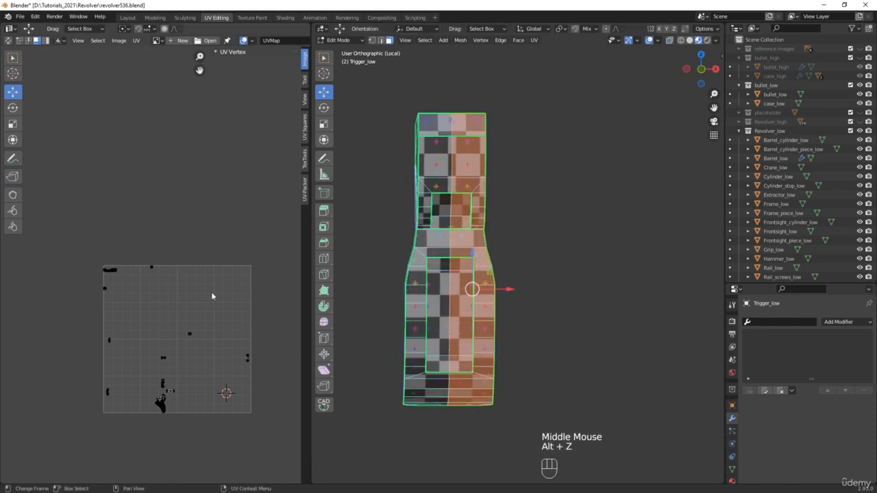
# Step: Offset the selected trigger half's UVs one tile upward by setting their Y coordinate to 1.22266, and deselect them
pyautogui.moveTo(211, 292)
pyautogui.mouseDown(button='middle')
pyautogui.moveTo(198, 274)
pyautogui.moveTo(211, 306)
pyautogui.mouseUp(button='middle')
pyautogui.press('a')
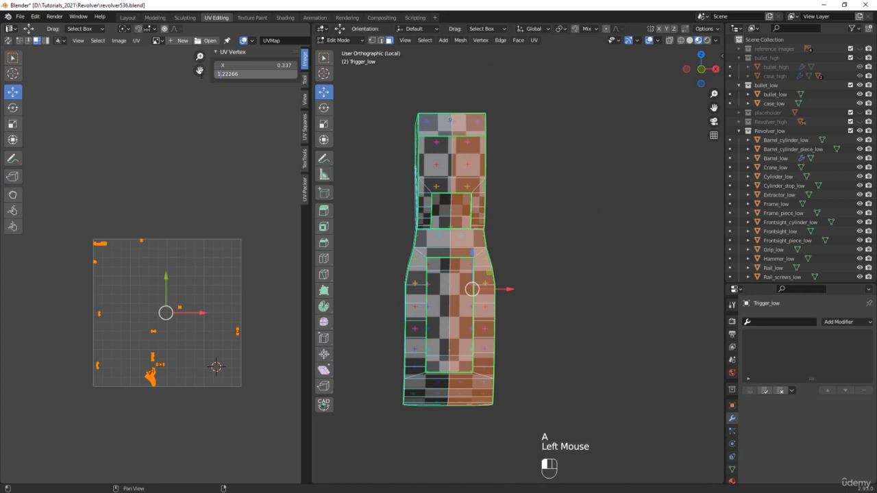
pyautogui.press('Return')
pyautogui.click(251, 243)
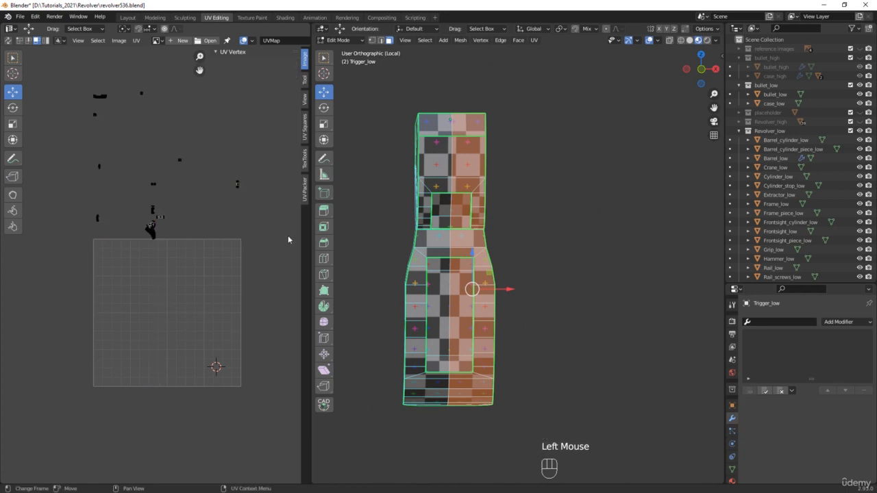
# Step: Leave the trigger's isolated view and Edit Mode, and isolate the grip, Grip_low
pyautogui.moveTo(552, 244); pyautogui.dragTo(342, 253, button='middle')
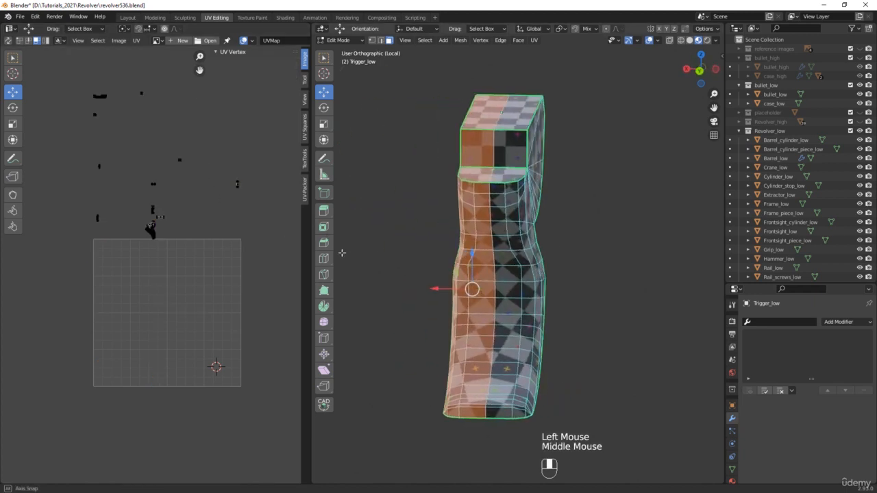
pyautogui.press('/')
pyautogui.press('Tab')
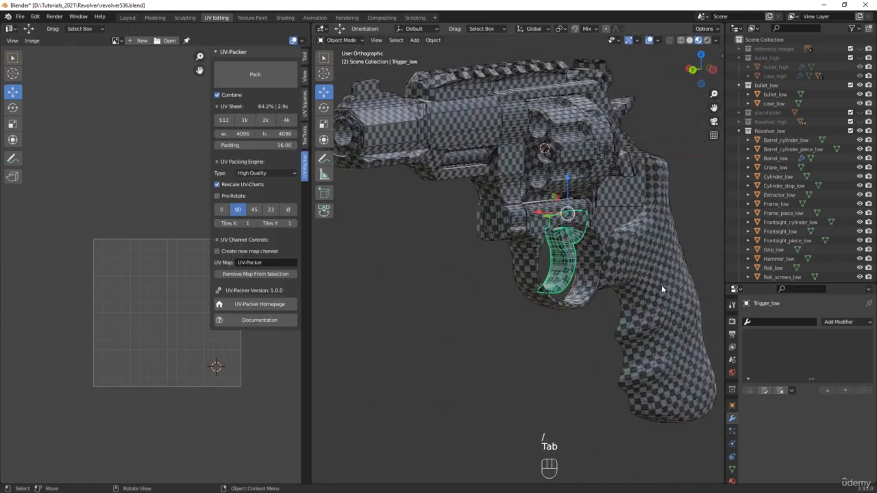
pyautogui.click(645, 272)
pyautogui.press('/')
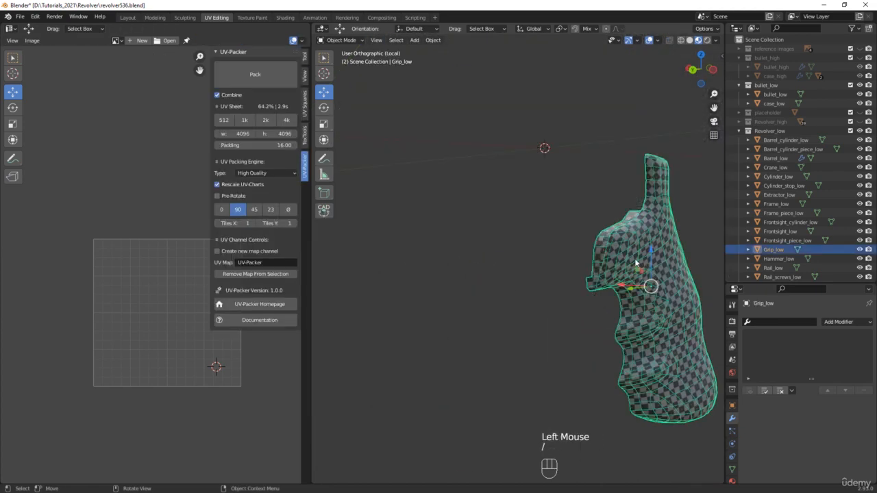
# Step: Add a Mirror modifier on the X axis to the grip and save the file incrementally as revolver537.blend
pyautogui.moveTo(419, 214); pyautogui.dragTo(472, 226, button='middle')
pyautogui.scroll(3, 472, 226)
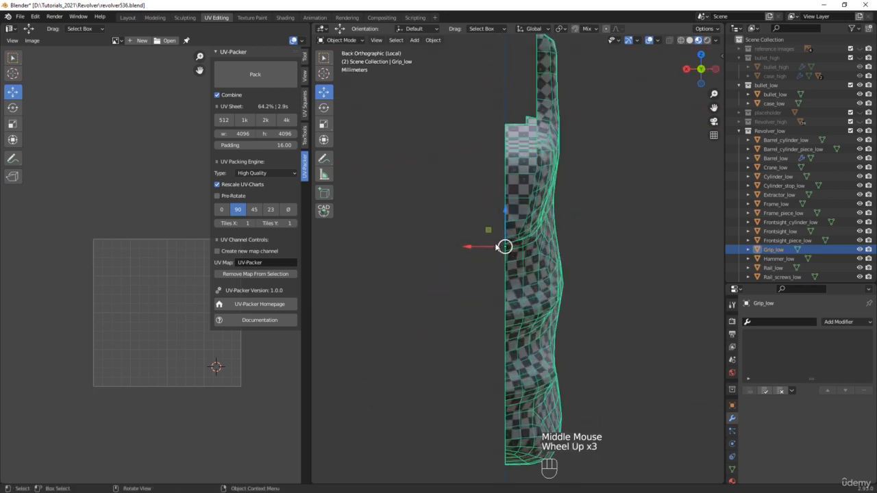
pyautogui.click(849, 322)
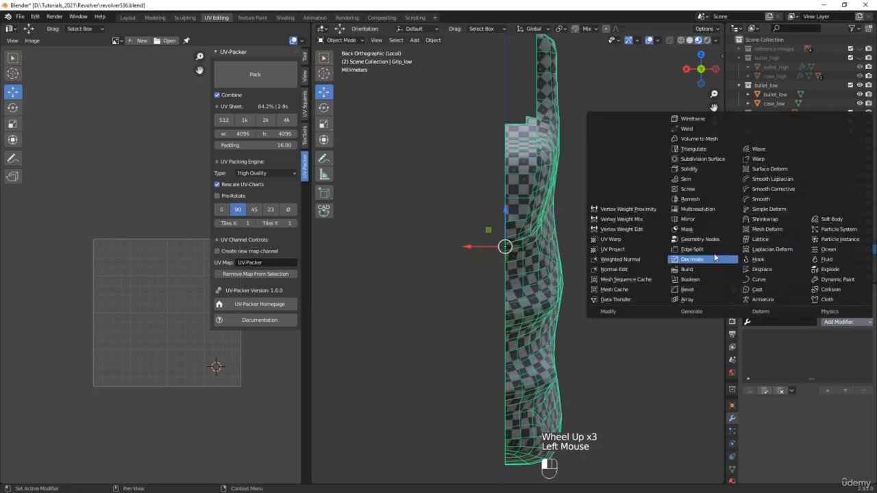
pyautogui.click(691, 219)
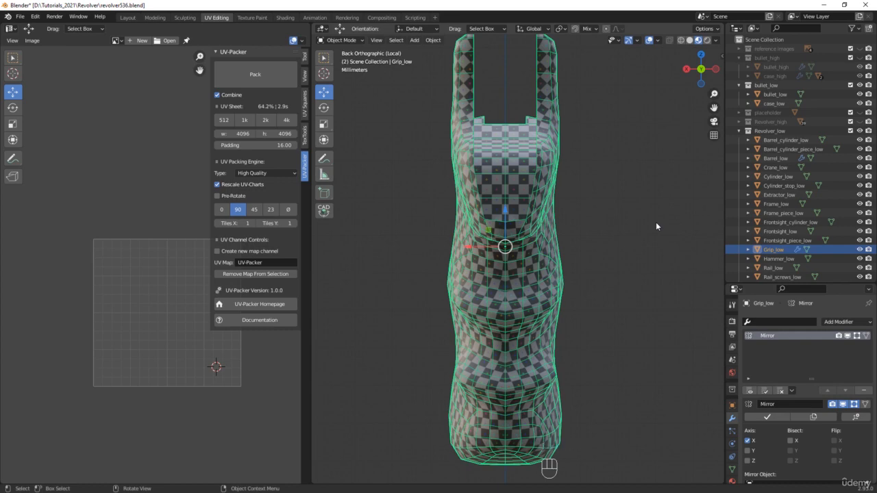
pyautogui.moveTo(654, 241); pyautogui.dragTo(558, 257, button='middle')
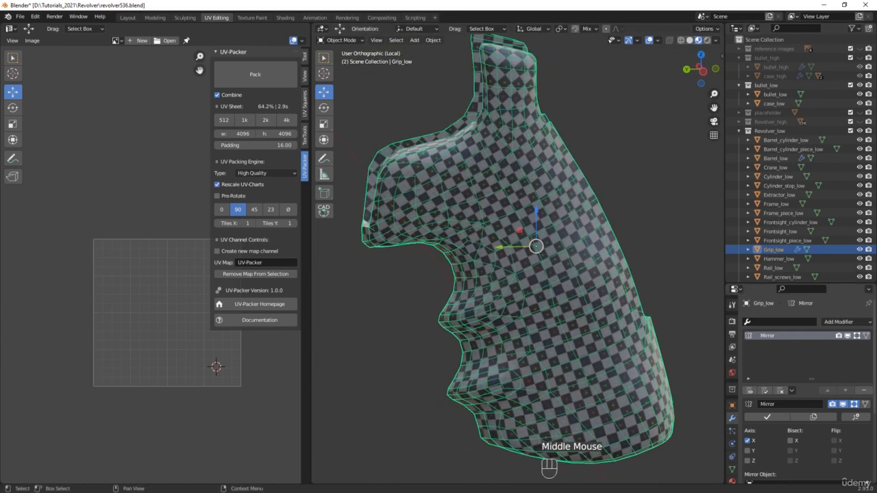
pyautogui.hotkey('ctrl', 'alt', 's')
# Step: Hide the grip's Mirror modifier in the viewport and enter Edit Mode near the curved corner below its upper neck
pyautogui.scroll(5, 468, 130)
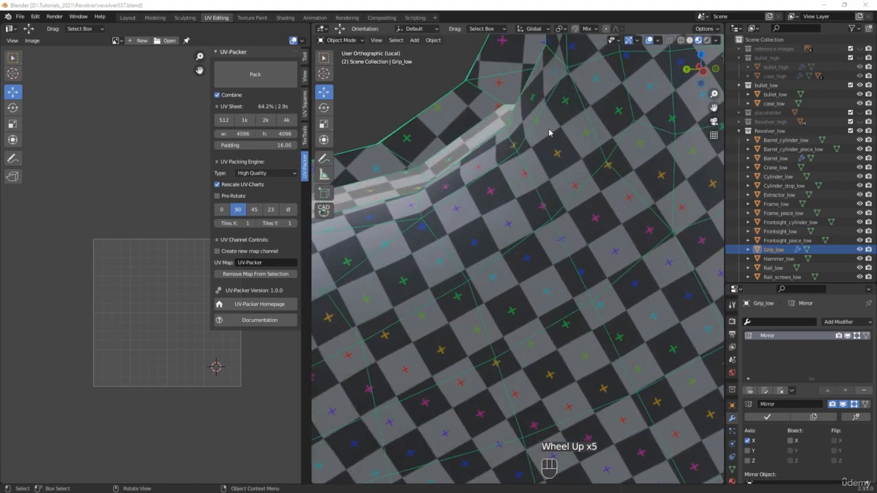
pyautogui.scroll(-3, 551, 123)
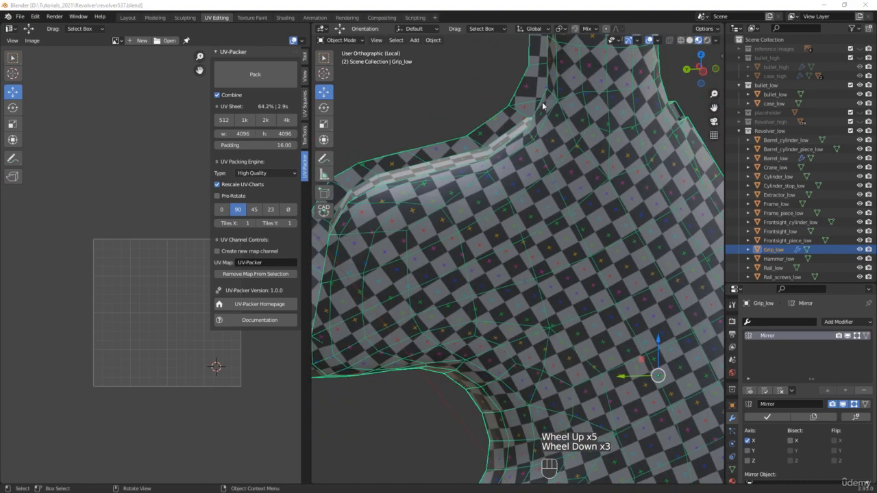
pyautogui.moveTo(542, 105); pyautogui.dragTo(548, 165, button='middle')
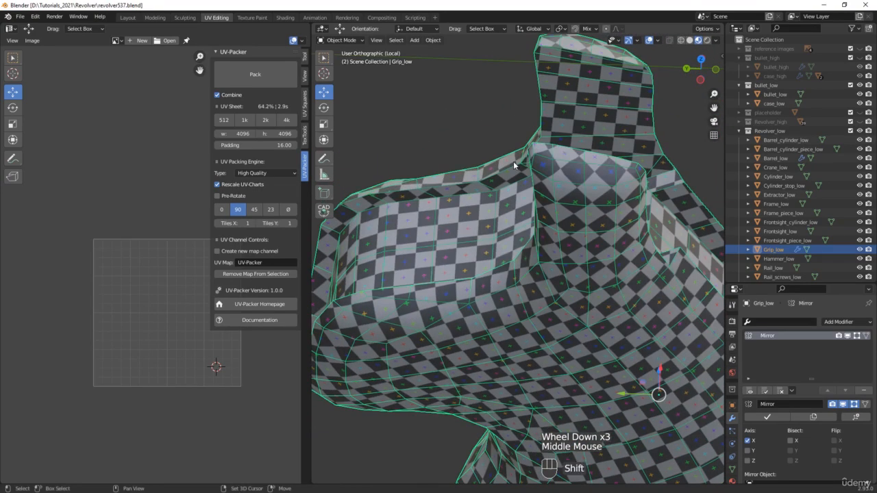
pyautogui.click(847, 337)
pyautogui.moveTo(472, 293); pyautogui.dragTo(493, 244, button='middle')
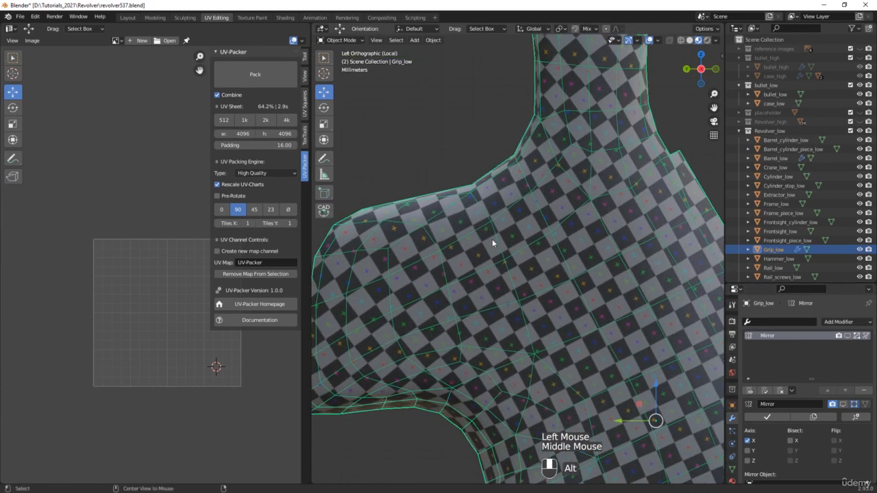
pyautogui.keyDown('shift'); pyautogui.moveTo(489, 169); pyautogui.dragTo(499, 243, button='middle'); pyautogui.keyUp('shift')
pyautogui.press('Tab')
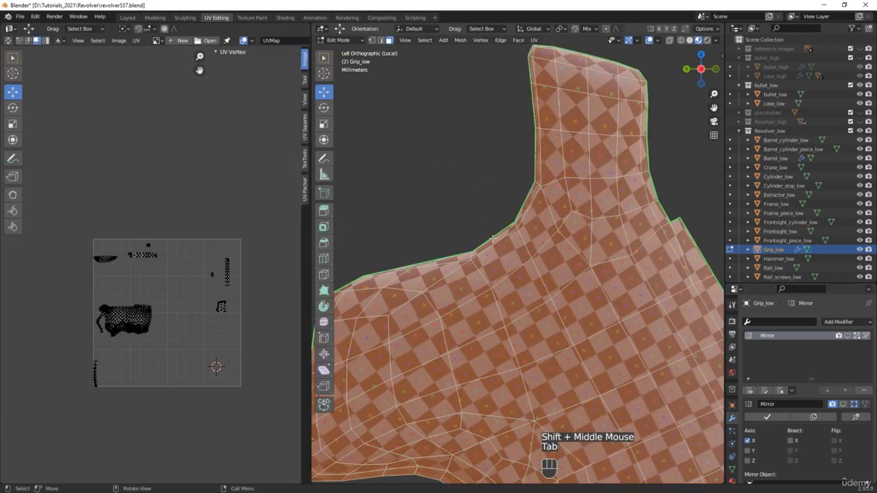
# Step: Subdivide the two neighbouring rim edges along the concave curve where the grip's neck meets its body
pyautogui.scroll(4, 497, 240)
pyautogui.press('2')
pyautogui.moveTo(486, 217); pyautogui.dragTo(509, 261)
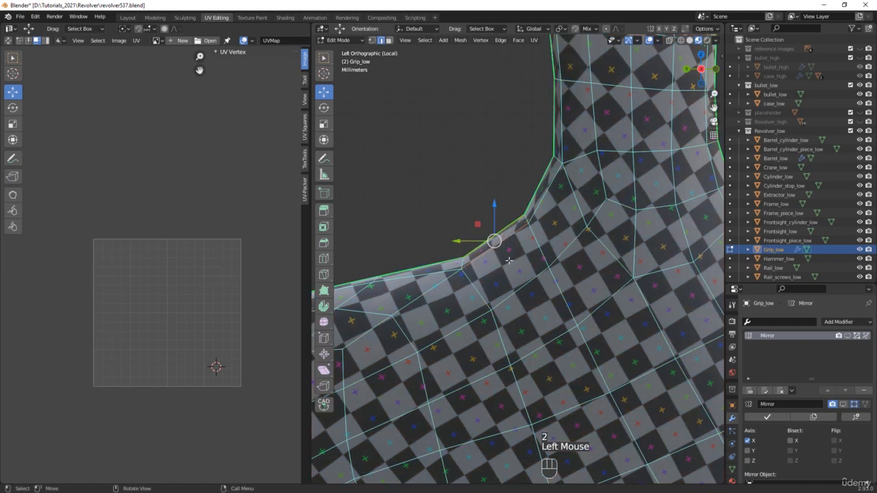
pyautogui.rightClick(509, 249)
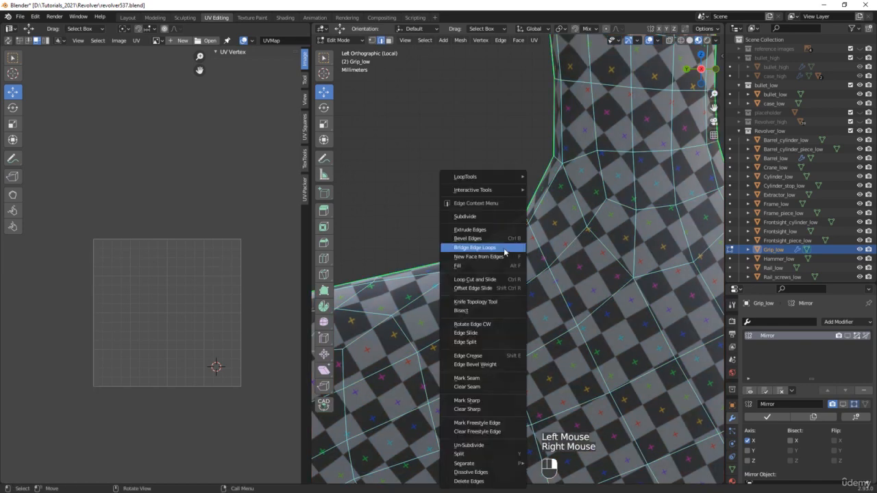
pyautogui.click(480, 218)
pyautogui.click(537, 198)
pyautogui.rightClick(541, 200)
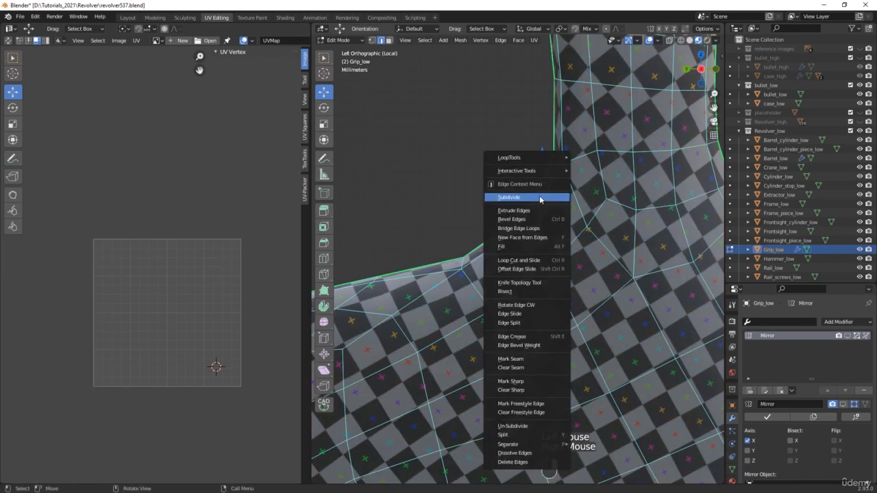
pyautogui.click(541, 199)
# Step: Round the curve by moving the lower edge's new midpoint vertices -0.28265 mm in Y and -0.32976 mm in Z
pyautogui.scroll(3, 538, 196)
pyautogui.press('1')
pyautogui.click(492, 301)
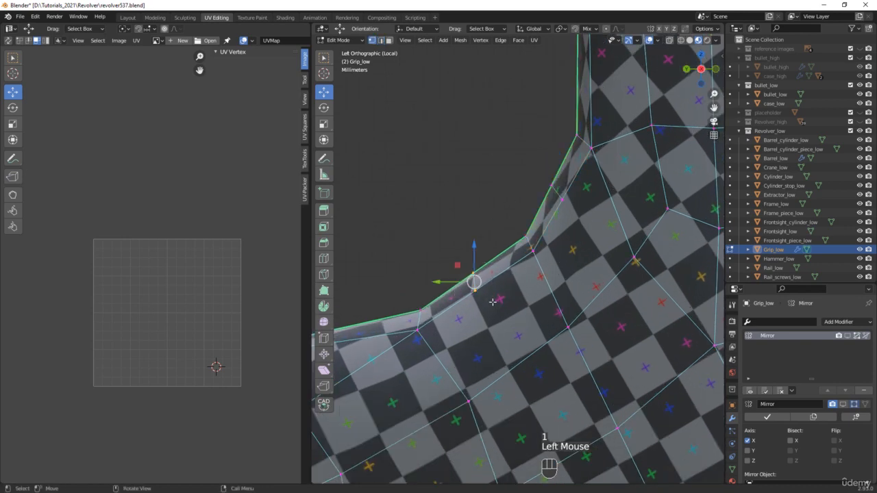
pyautogui.keyDown('shift'); pyautogui.moveTo(493, 301); pyautogui.dragTo(538, 241, button='middle'); pyautogui.keyUp('shift')
pyautogui.moveTo(502, 204); pyautogui.dragTo(508, 210)
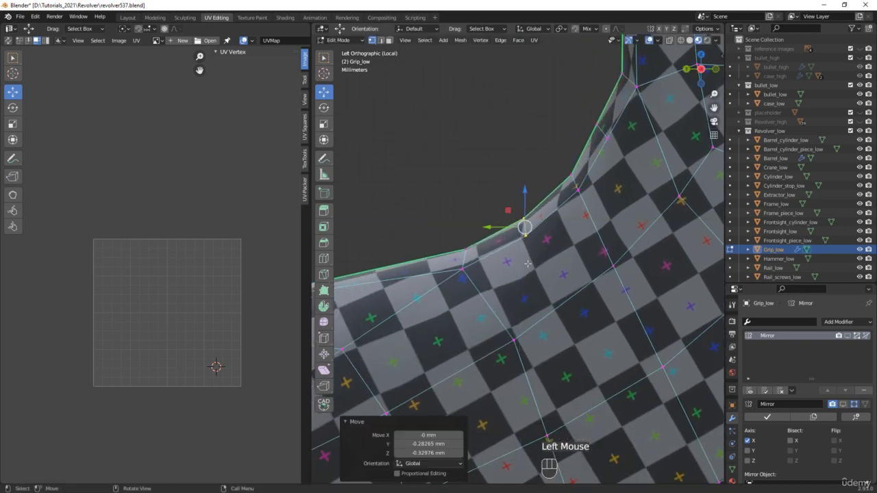
# Step: Connect the lower new rim vertex with edges to the two nearest inner vertices on the grip's side face
pyautogui.click(526, 237)
pyautogui.keyDown('shift'); pyautogui.click(515, 339); pyautogui.keyUp('shift')
pyautogui.keyDown('shift'); pyautogui.click(607, 269); pyautogui.keyUp('shift')
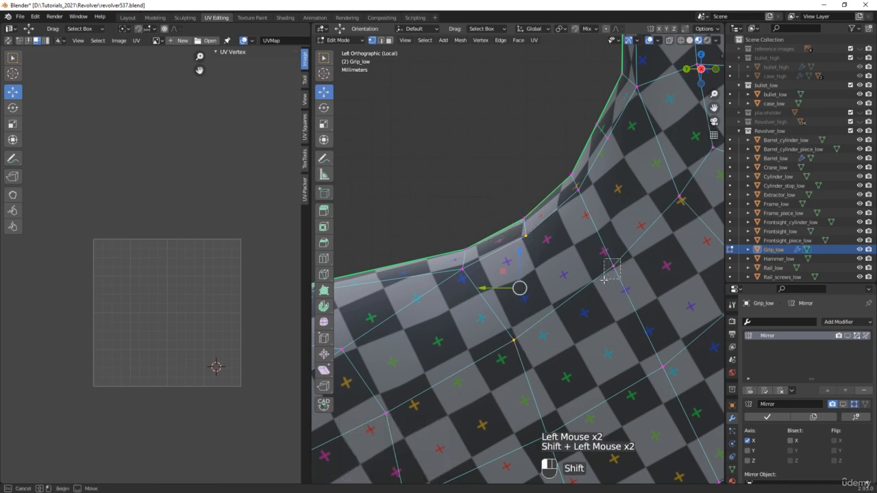
pyautogui.press('f')
pyautogui.keyDown('shift'); pyautogui.moveTo(574, 194); pyautogui.dragTo(490, 190, button='middle'); pyautogui.keyUp('shift')
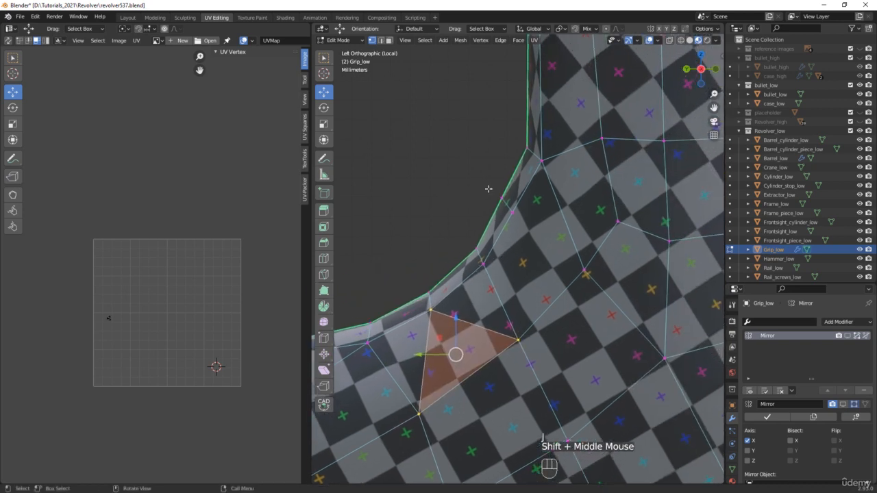
# Step: Shift the upper edge's new midpoint vertices slightly inward to round the curve and connect them to the two nearest side-face vertices
pyautogui.click(497, 189)
pyautogui.moveTo(491, 187); pyautogui.dragTo(498, 193)
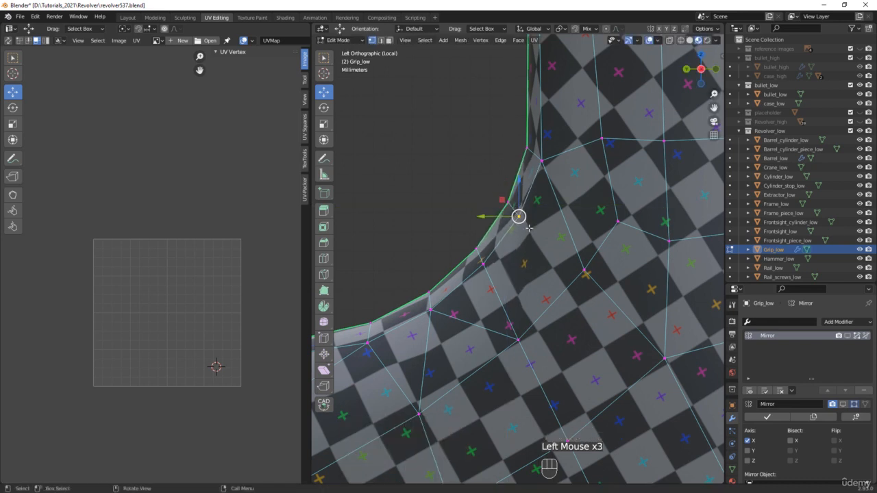
pyautogui.keyDown('shift'); pyautogui.click(528, 340); pyautogui.keyUp('shift')
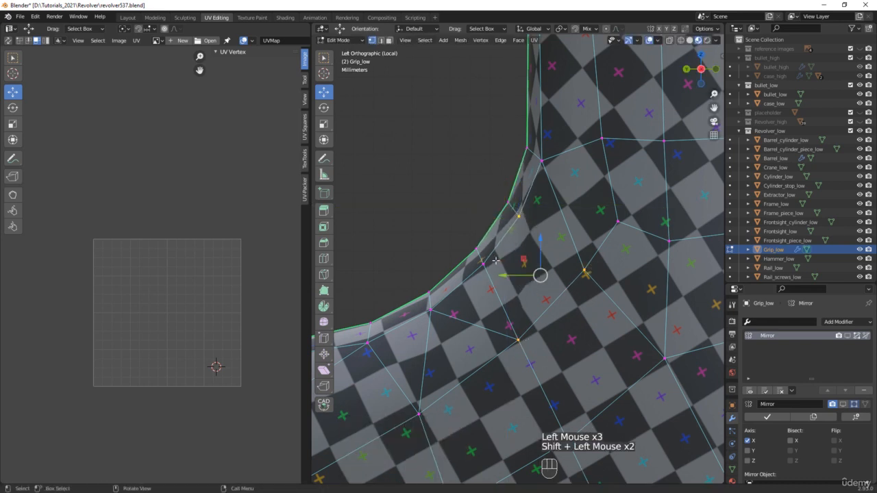
pyautogui.scroll(-3, 496, 261)
pyautogui.moveTo(496, 261); pyautogui.dragTo(646, 275, button='middle')
# Step: Connect the new rim vertices to their facing vertices across the grip's inner neck face and the narrow strip beside it
pyautogui.click(495, 249)
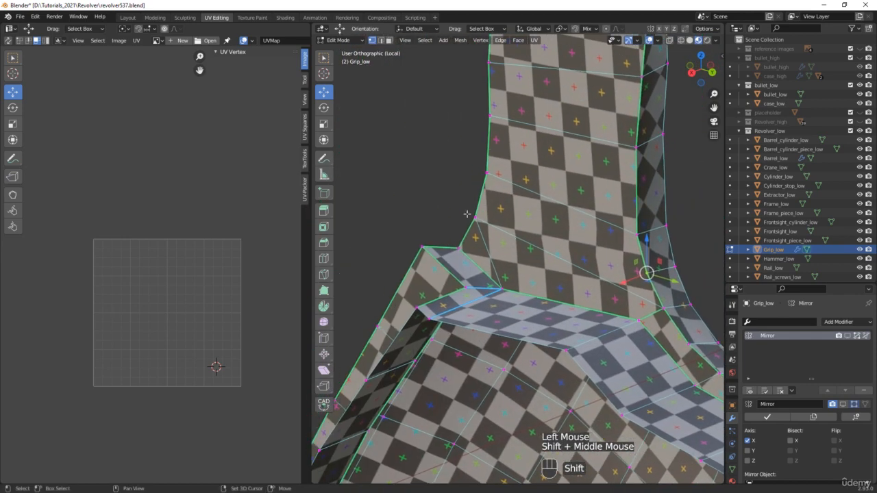
pyautogui.keyDown('shift'); pyautogui.click(480, 220); pyautogui.keyUp('shift')
pyautogui.keyDown('shift'); pyautogui.moveTo(507, 238); pyautogui.dragTo(428, 190, button='middle'); pyautogui.keyUp('shift')
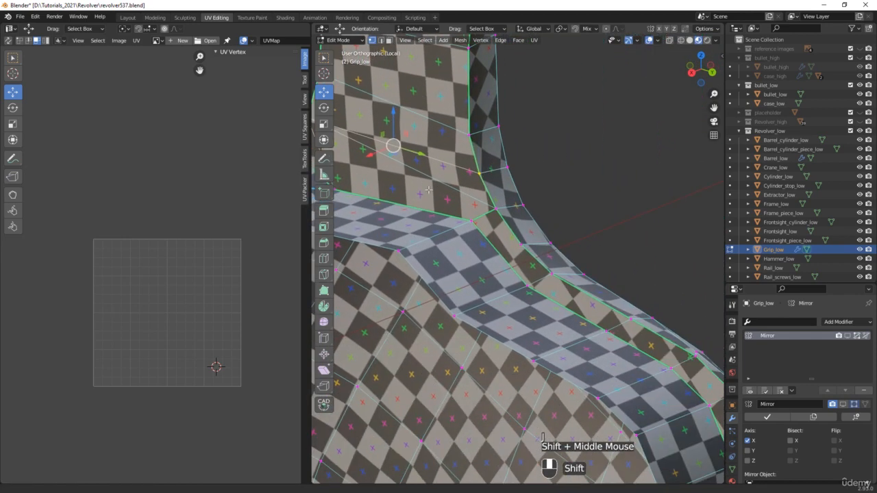
pyautogui.click(518, 238)
pyautogui.keyDown('shift'); pyautogui.click(525, 240); pyautogui.keyUp('shift')
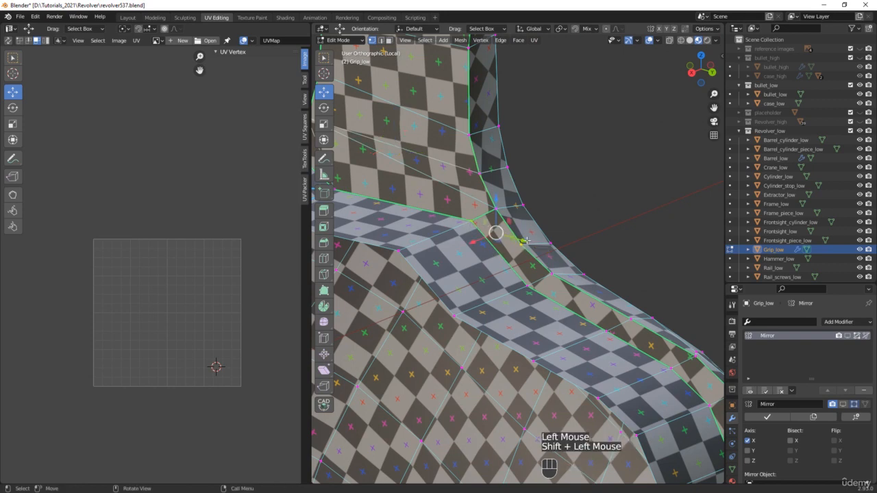
pyautogui.click(521, 247)
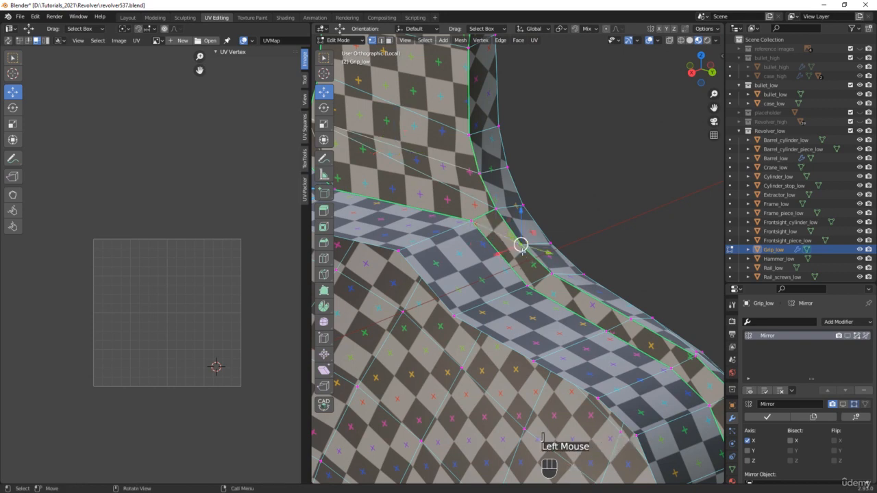
pyautogui.keyDown('shift'); pyautogui.click(524, 285); pyautogui.keyUp('shift')
pyautogui.scroll(-2, 625, 235)
pyautogui.moveTo(625, 235); pyautogui.dragTo(564, 196, button='middle')
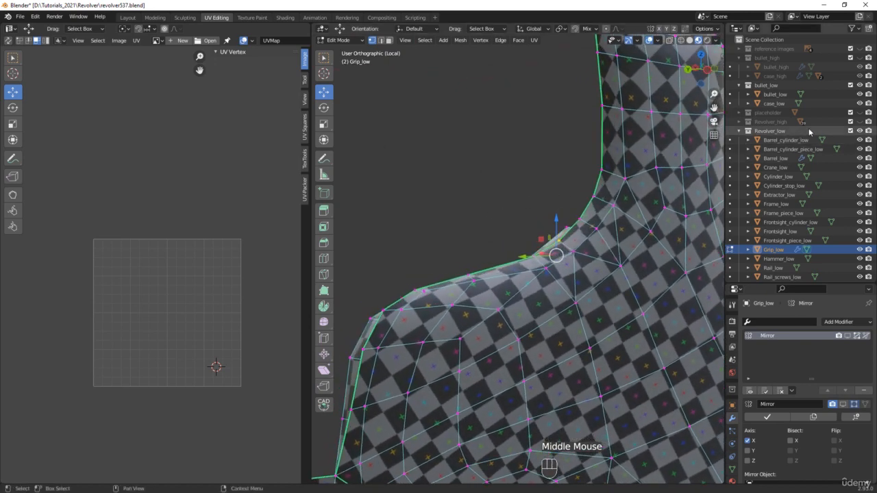
# Step: Compare the grip with the high-poly model by briefly showing the Revolver_high collection, hiding it again once checked
pyautogui.moveTo(515, 183); pyautogui.dragTo(506, 173, button='middle')
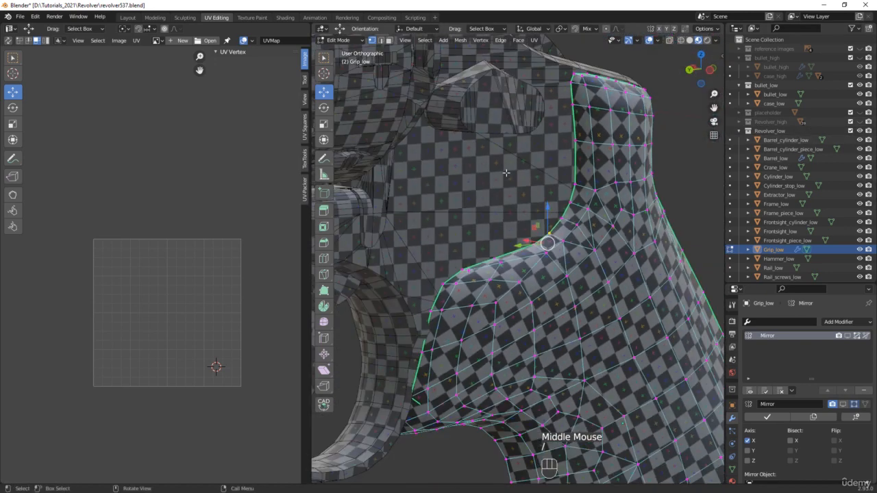
pyautogui.click(861, 122)
pyautogui.moveTo(575, 212); pyautogui.dragTo(565, 226, button='middle')
pyautogui.scroll(3, 565, 226)
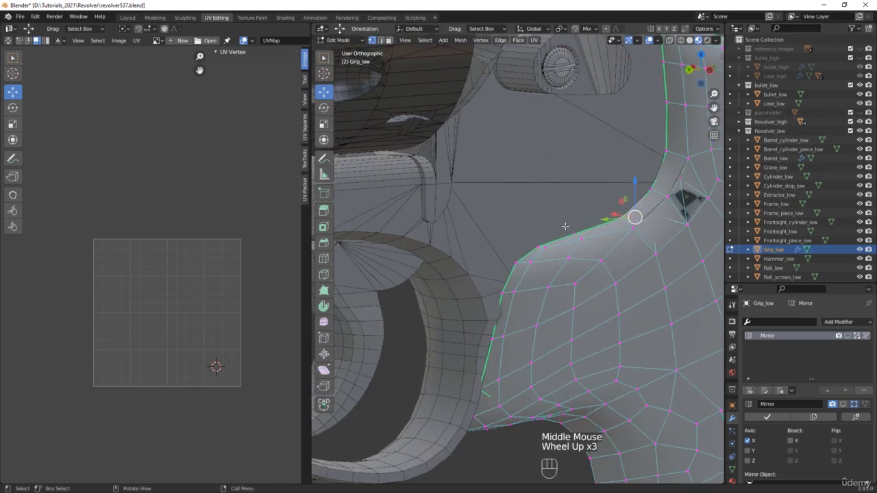
pyautogui.scroll(-2, 664, 153)
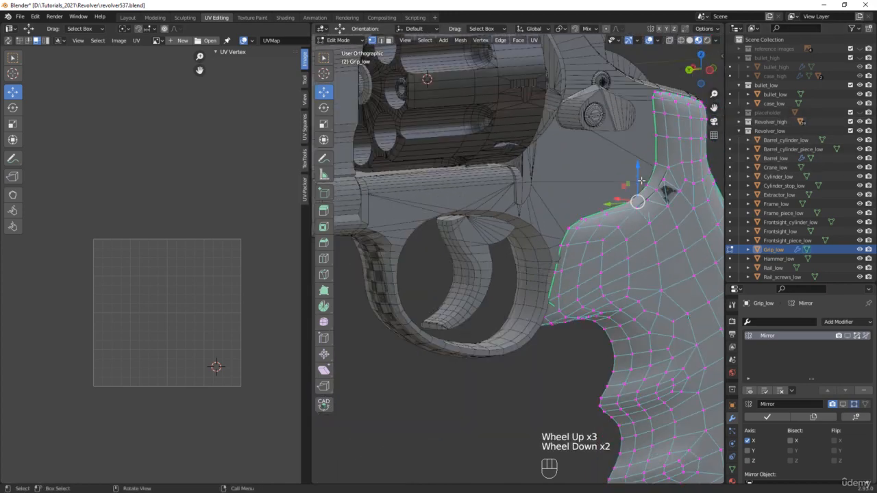
pyautogui.click(859, 121)
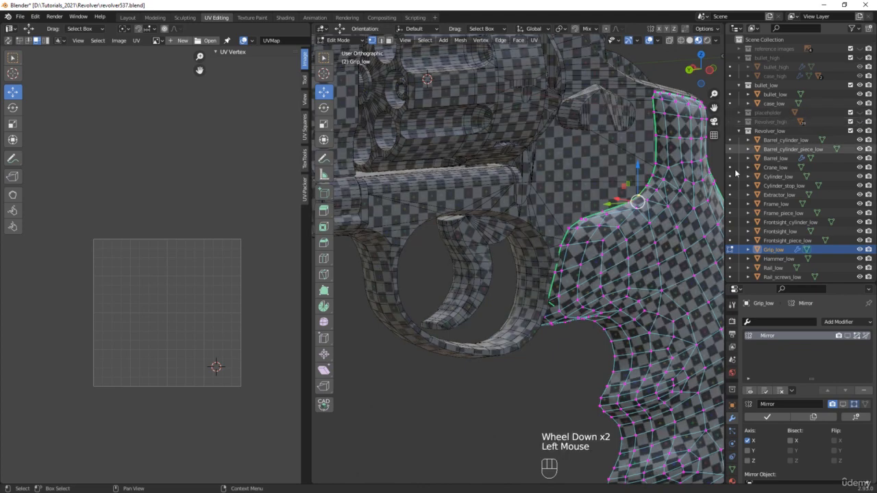
pyautogui.moveTo(564, 236); pyautogui.dragTo(596, 233, button='middle')
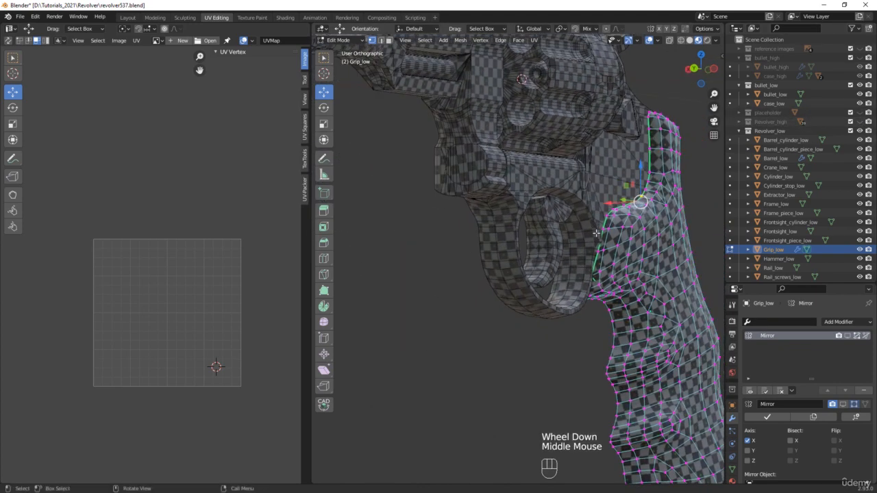
# Step: Finish editing the grip, enable its Mirror modifier's viewport display and isolate the grip
pyautogui.press('Tab')
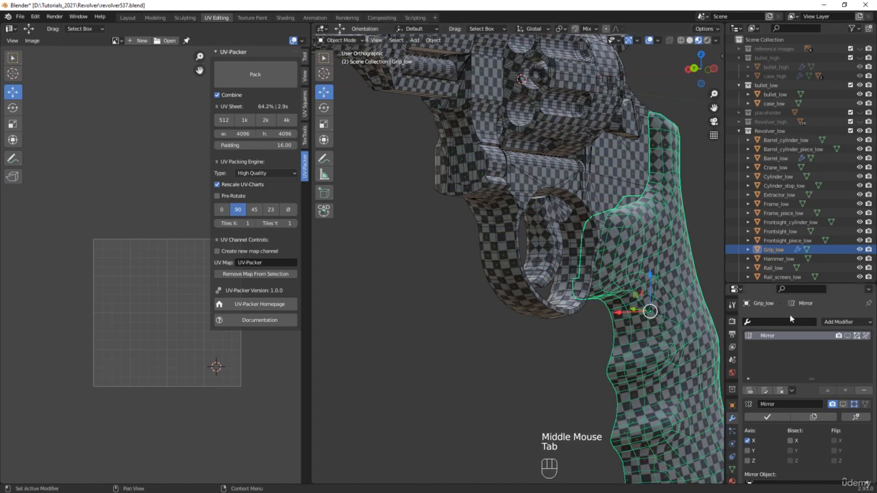
pyautogui.click(852, 336)
pyautogui.moveTo(516, 283); pyautogui.dragTo(531, 271, button='middle')
pyautogui.press('/')
pyautogui.scroll(2, 524, 270)
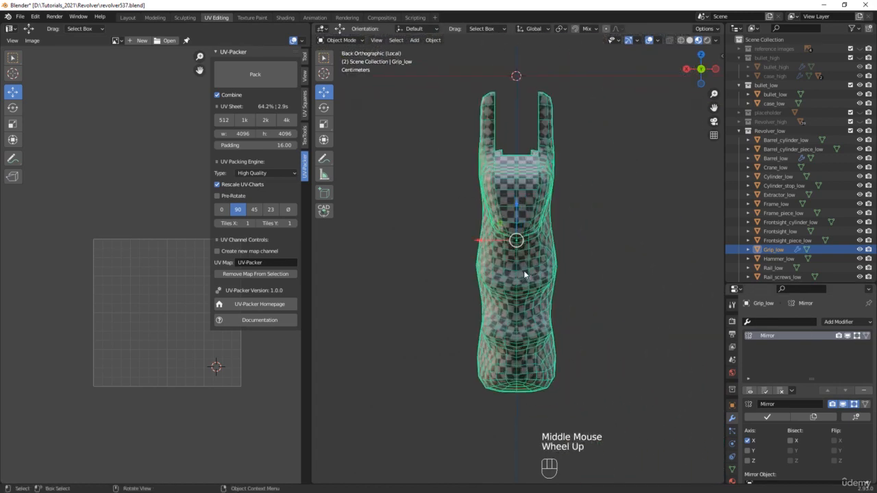
# Step: Check the mirrored grip's underside and apply its Mirror modifier
pyautogui.moveTo(533, 339); pyautogui.dragTo(706, 302, button='middle')
pyautogui.scroll(-2, 826, 422)
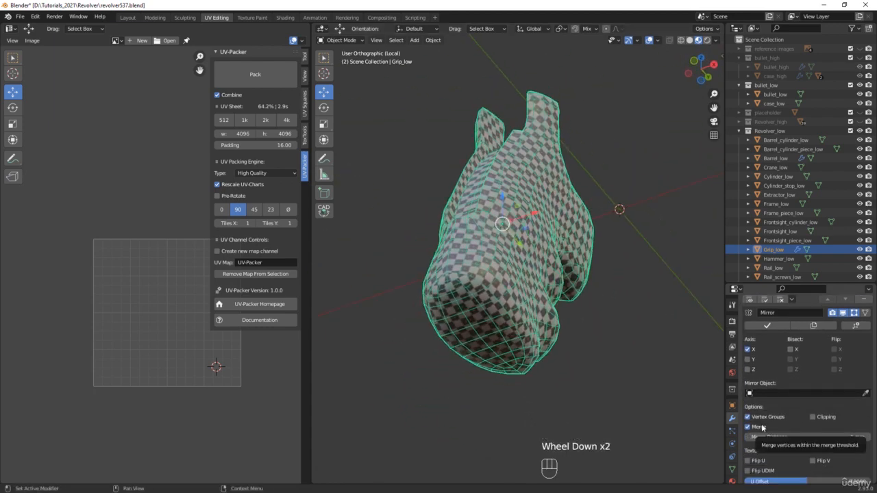
pyautogui.click(767, 325)
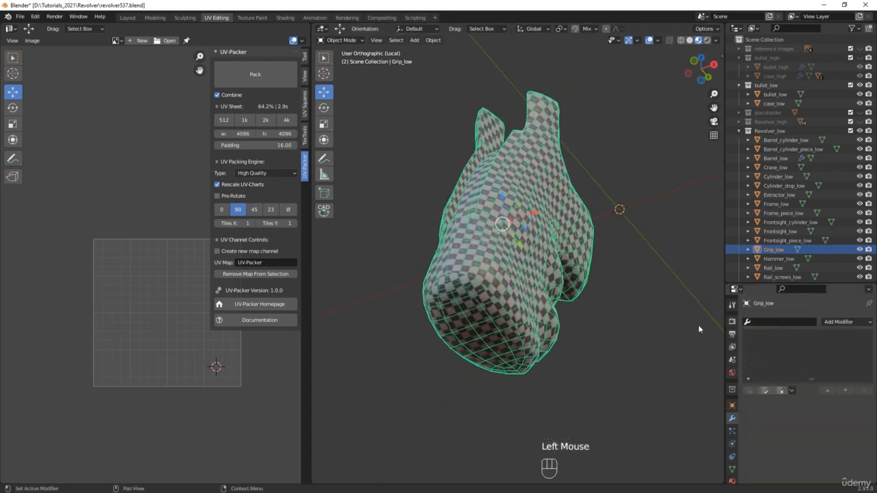
# Step: Edit the grip from the back view in X-ray and select all faces of its positive-X half
pyautogui.moveTo(698, 324); pyautogui.dragTo(449, 369, button='middle')
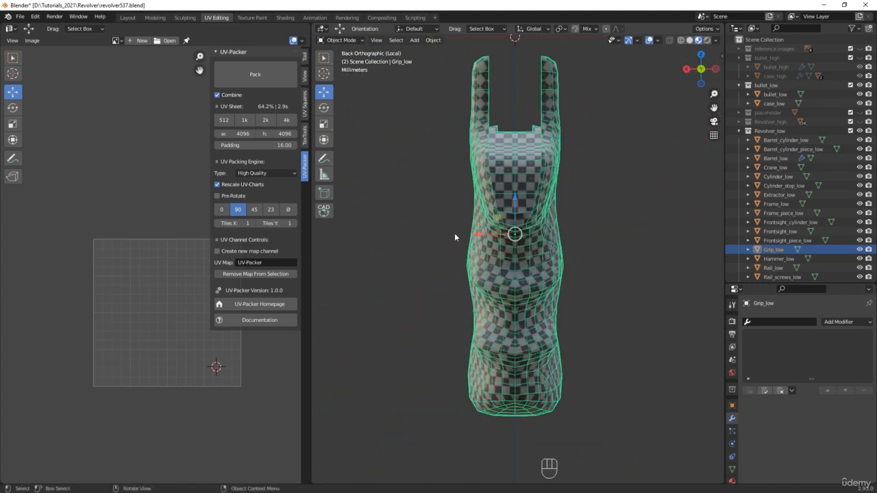
pyautogui.press('Tab')
pyautogui.press('3')
pyautogui.hotkey('alt', 'z')
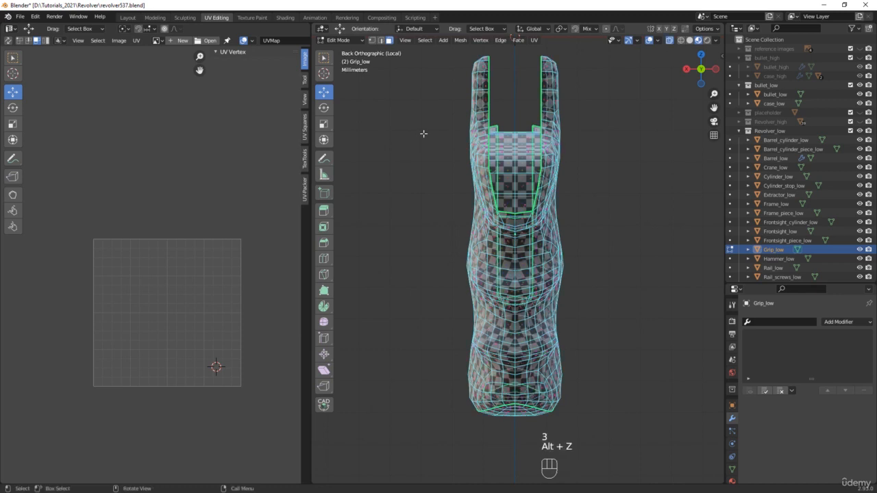
pyautogui.moveTo(441, 54); pyautogui.dragTo(512, 463)
pyautogui.moveTo(456, 253); pyautogui.dragTo(675, 387, button='middle')
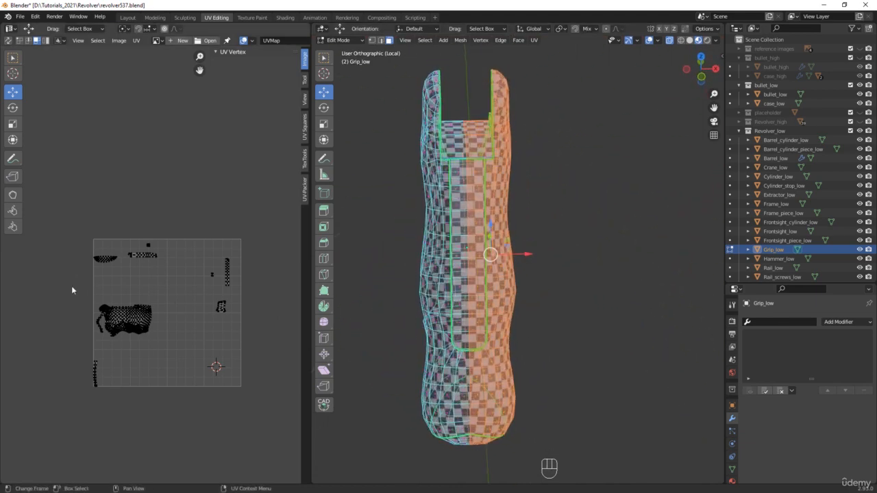
# Step: Offset all UVs of the selected grip half one tile up by setting Y to 1.497651, and return to the full revolver view
pyautogui.moveTo(71, 290); pyautogui.dragTo(109, 282, button='middle')
pyautogui.press('a')
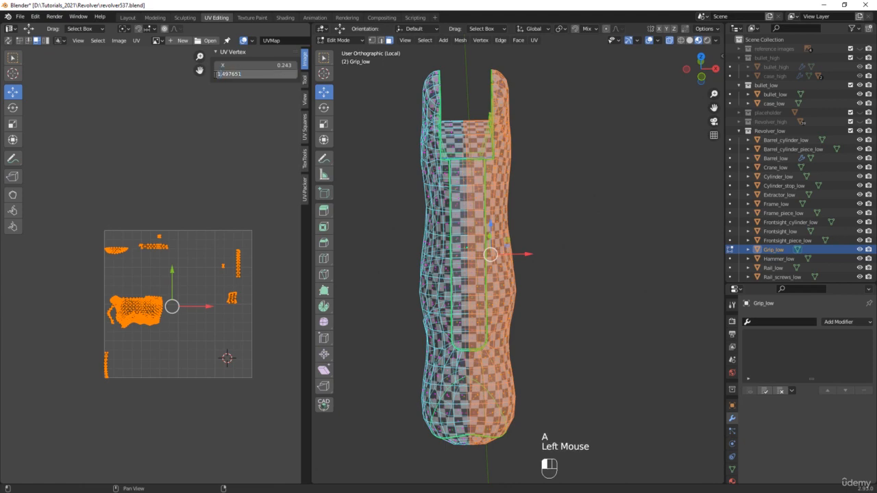
pyautogui.press('Return')
pyautogui.click(265, 214)
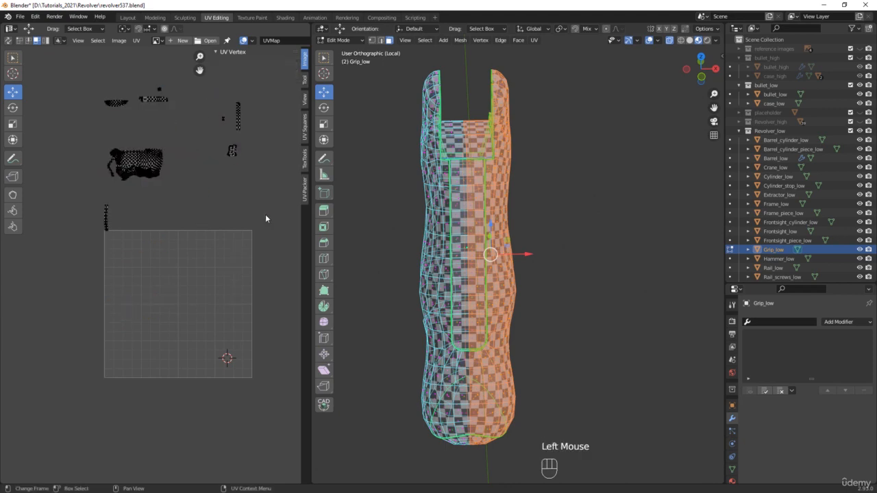
pyautogui.moveTo(429, 237); pyautogui.dragTo(572, 213, button='middle')
pyautogui.press('/')
pyautogui.hotkey('alt', 'z')
# Step: Clear the grip's face selection and turn off X-ray
pyautogui.scroll(-2, 572, 213)
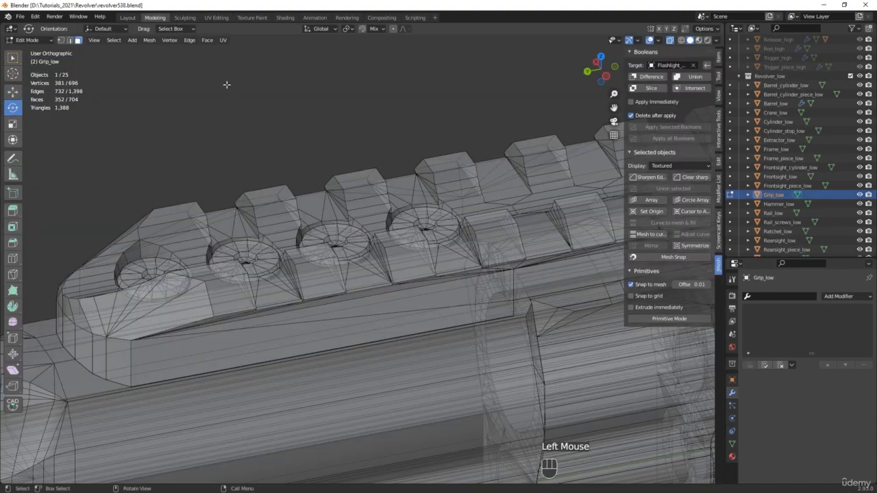
pyautogui.scroll(-6, 411, 218)
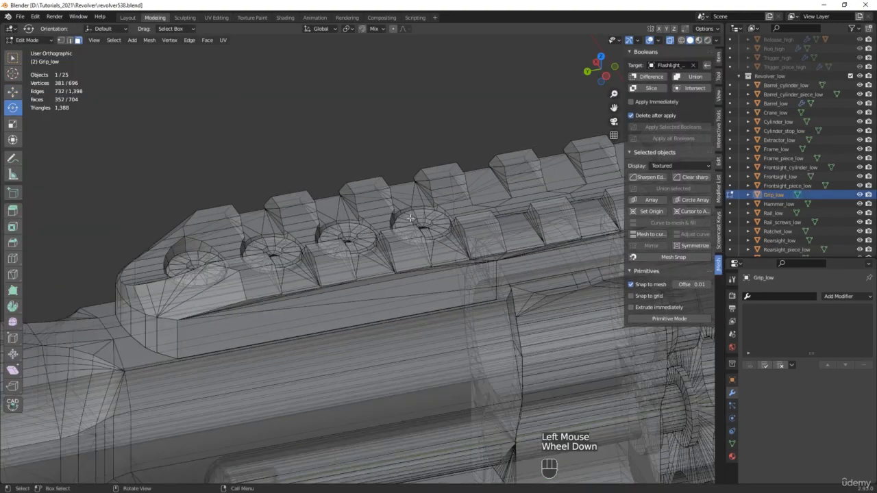
pyautogui.moveTo(411, 254); pyautogui.dragTo(438, 240, button='middle')
pyautogui.keyDown('shift'); pyautogui.moveTo(438, 239); pyautogui.dragTo(308, 240, button='middle'); pyautogui.keyUp('shift')
pyautogui.click(552, 201)
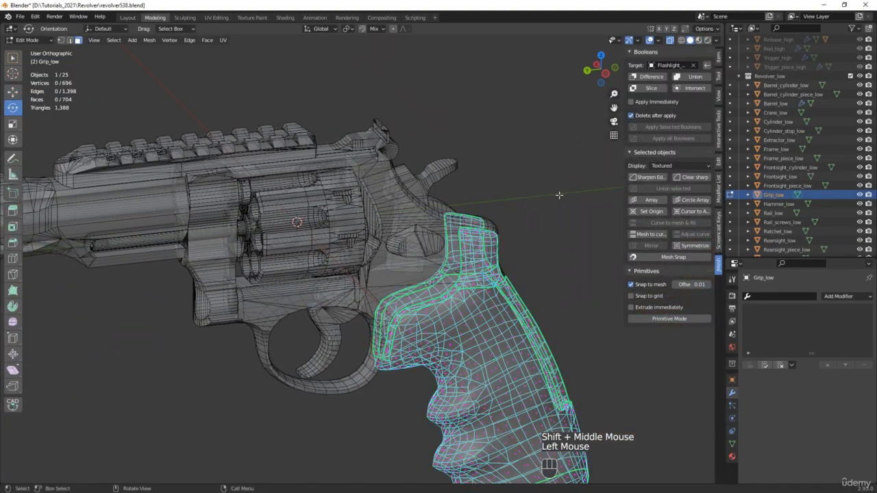
pyautogui.hotkey('alt', 'z')
# Step: Leave grip editing and isolate the revolver's frame
pyautogui.moveTo(551, 201); pyautogui.dragTo(400, 219, button='middle')
pyautogui.press('Tab')
pyautogui.click(405, 216)
pyautogui.press('KP_Divide')
pyautogui.scroll(4, 383, 211)
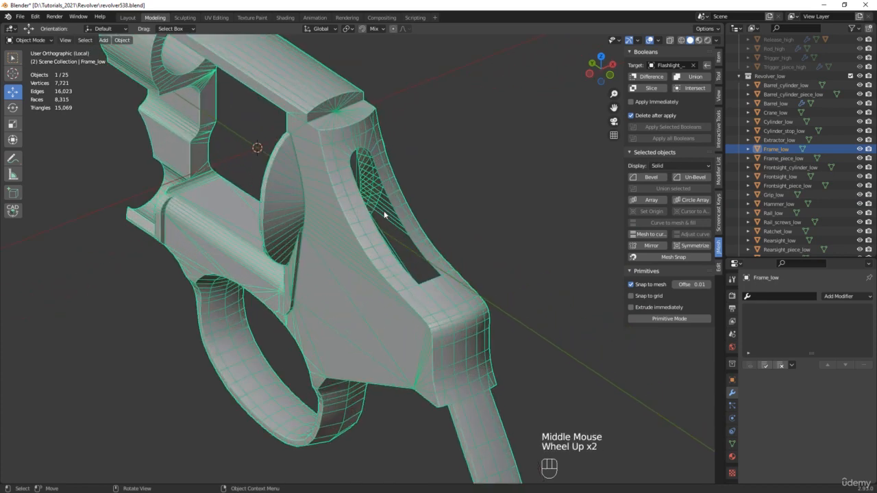
# Step: On the frame's rear hammer slot, select the fan of side-wall faces around the inner corner vertex, excluding the two adjoining non-fan faces
pyautogui.scroll(-4, 402, 184)
pyautogui.moveTo(402, 184); pyautogui.dragTo(322, 221, button='middle')
pyautogui.scroll(6, 384, 233)
pyautogui.press('Tab')
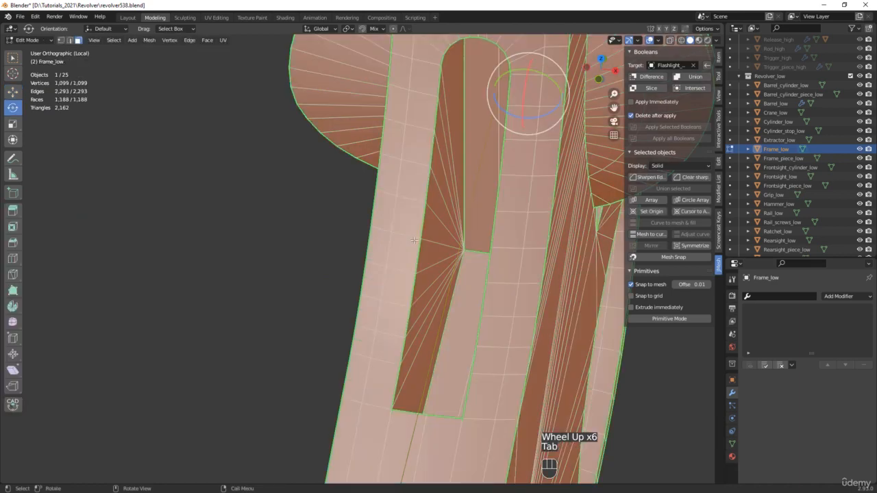
pyautogui.press('1')
pyautogui.click(464, 250)
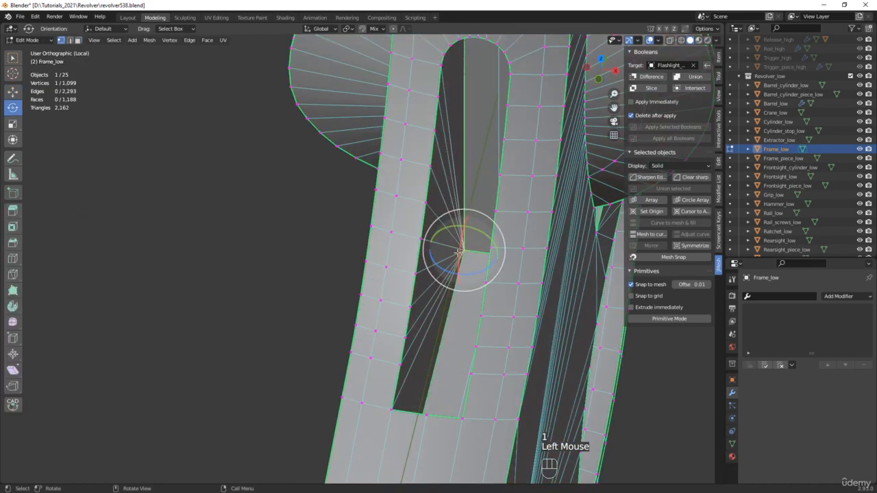
pyautogui.press('w')
pyautogui.keyDown('ctrl'); pyautogui.click(80, 41); pyautogui.keyUp('ctrl')
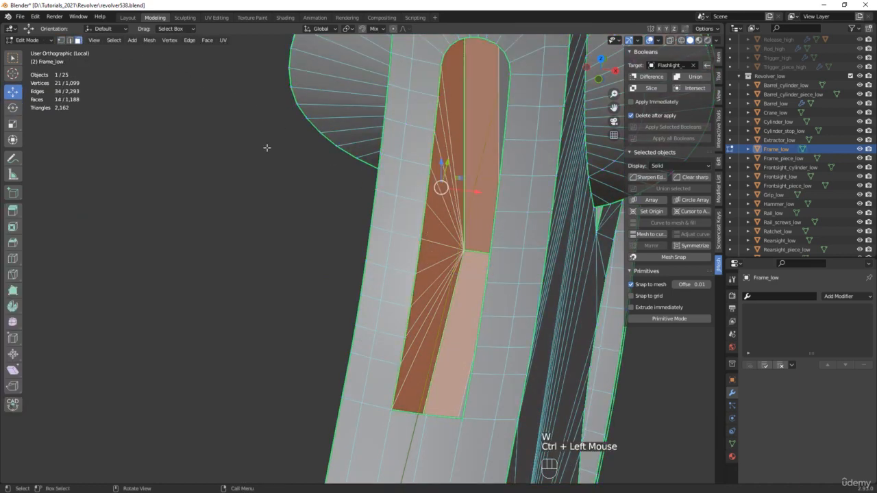
pyautogui.moveTo(473, 269); pyautogui.dragTo(494, 272, button='middle')
pyautogui.keyDown('shift'); pyautogui.click(472, 281); pyautogui.keyUp('shift')
pyautogui.keyDown('shift'); pyautogui.click(471, 235); pyautogui.keyUp('shift')
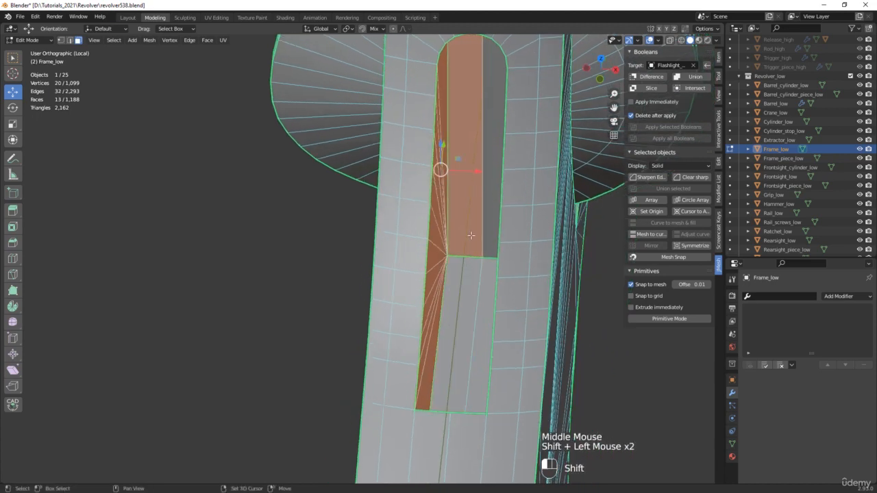
# Step: Add the five curved faces from the slot's rounded upper end to the side-wall selection
pyautogui.scroll(-2, 471, 236)
pyautogui.moveTo(472, 236); pyautogui.dragTo(486, 238, button='middle')
pyautogui.scroll(4, 465, 185)
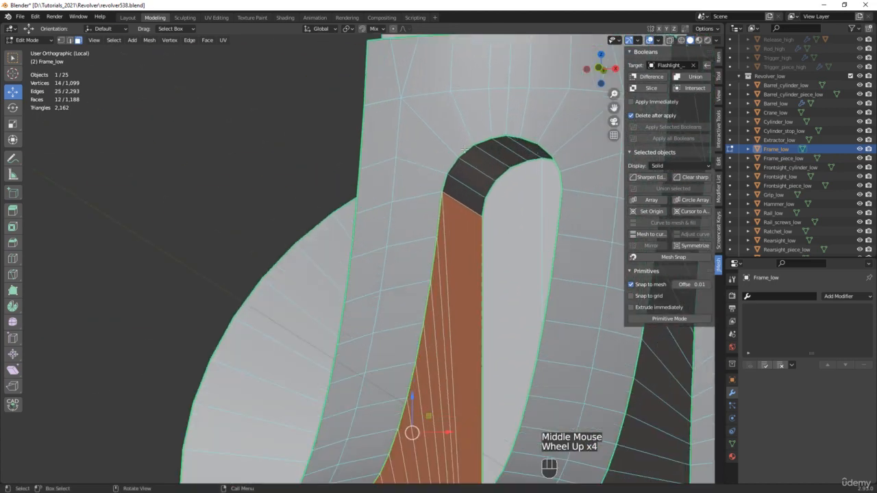
pyautogui.moveTo(459, 192); pyautogui.dragTo(494, 233, button='middle')
pyautogui.keyDown('shift'); pyautogui.click(446, 207); pyautogui.keyUp('shift')
pyautogui.keyDown('shift'); pyautogui.click(457, 181); pyautogui.keyUp('shift')
pyautogui.keyDown('shift'); pyautogui.click(472, 169); pyautogui.keyUp('shift')
pyautogui.keyDown('shift'); pyautogui.click(486, 163); pyautogui.keyUp('shift')
pyautogui.keyDown('shift'); pyautogui.click(495, 167); pyautogui.keyUp('shift')
pyautogui.scroll(-2, 505, 248)
pyautogui.scroll(-1, 493, 232)
# Step: Duplicate the selected slot faces in place and separate the copy into its own object
pyautogui.hotkey('shift', 'd')
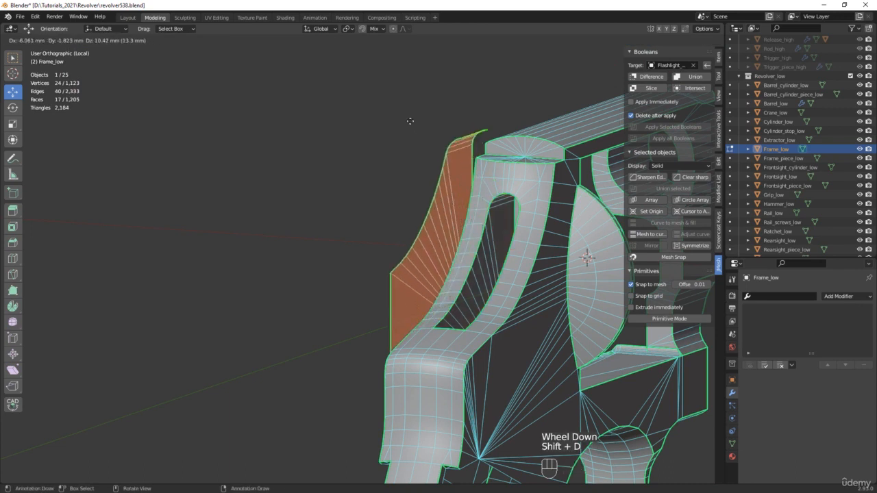
pyautogui.rightClick(342, 71)
pyautogui.press('p')
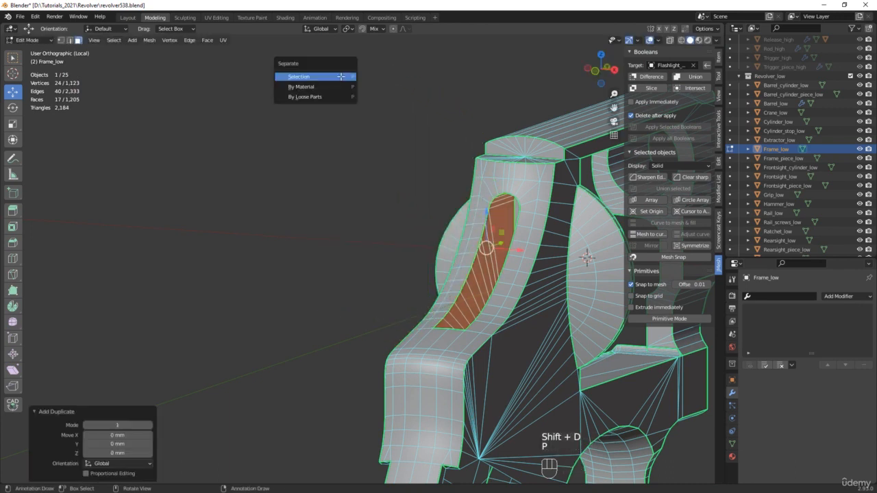
pyautogui.click(340, 77)
pyautogui.press('Tab')
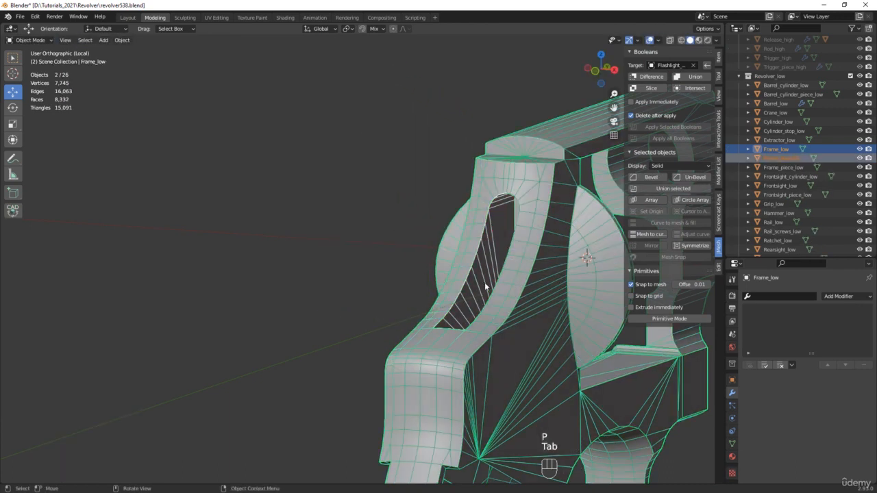
# Step: Select the separated slot-wall object and mirror it along its local X axis onto the slot's opposite side
pyautogui.click(482, 273)
pyautogui.scroll(-3, 483, 274)
pyautogui.moveTo(483, 273); pyautogui.dragTo(509, 249, button='middle')
pyautogui.scroll(8, 499, 264)
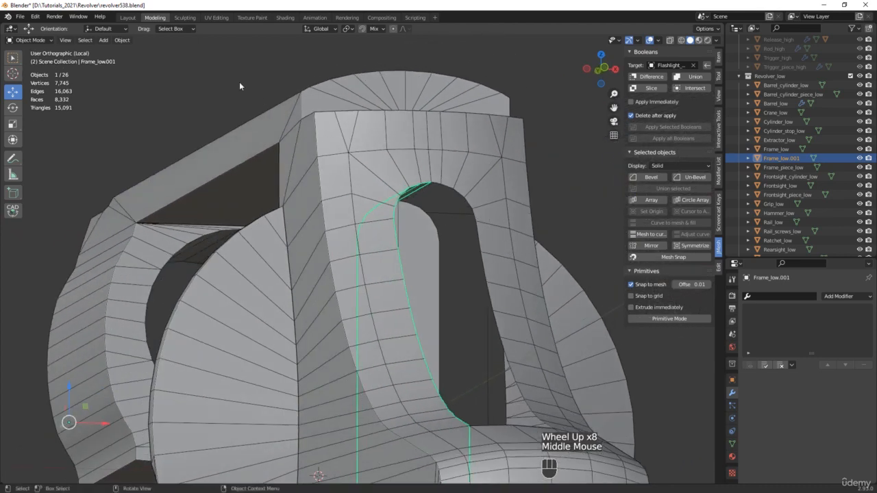
pyautogui.click(122, 40)
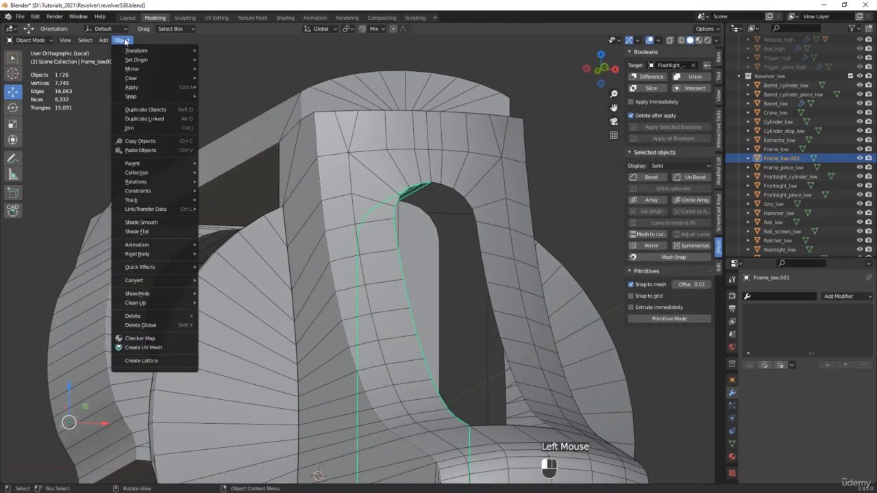
pyautogui.moveTo(148, 69)
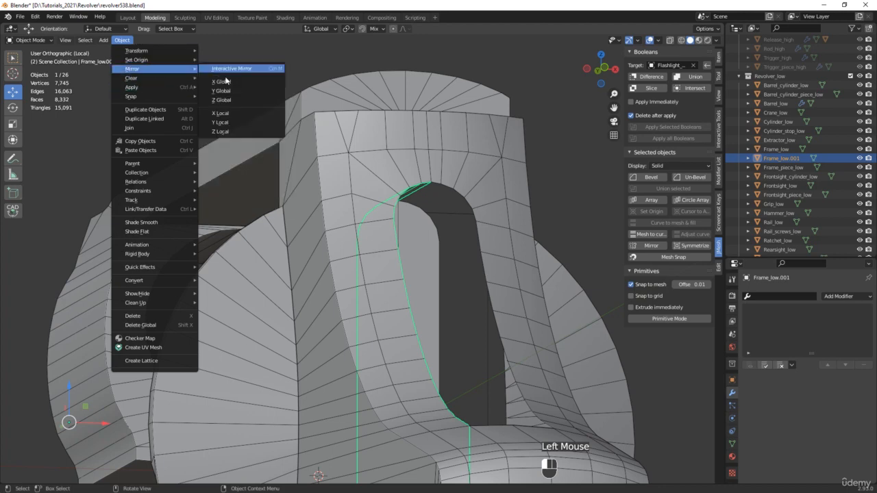
pyautogui.click(220, 114)
pyautogui.scroll(-1, 380, 152)
pyautogui.scroll(-1, 381, 153)
pyautogui.moveTo(380, 154); pyautogui.dragTo(385, 180, button='middle')
# Step: Select all faces of the mirrored slot piece and show it in the UV Editing workspace with X-ray on
pyautogui.press('Tab')
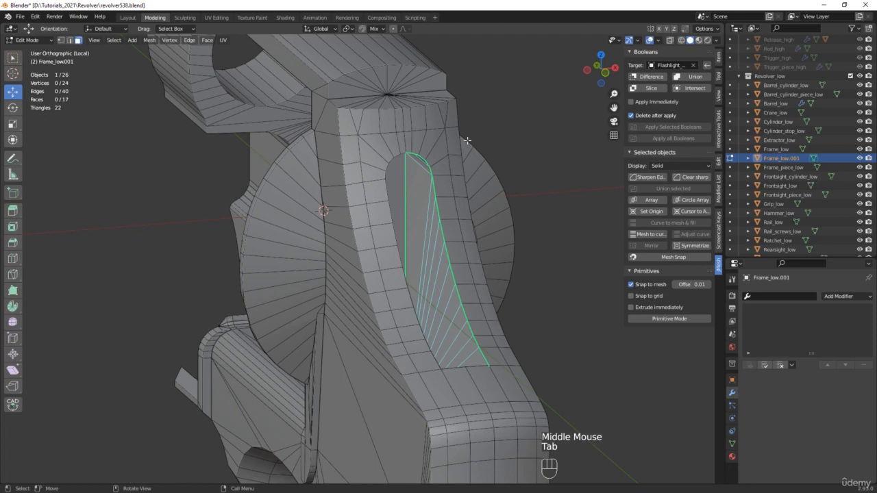
pyautogui.press('a')
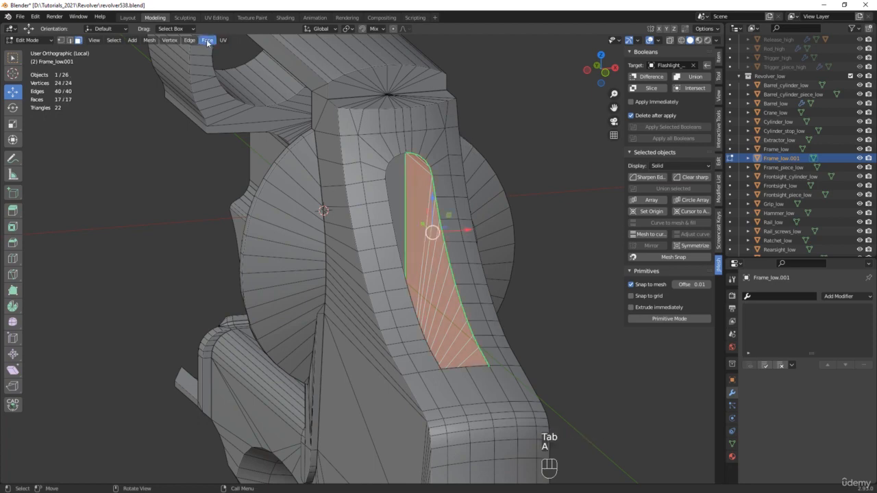
pyautogui.click(217, 17)
pyautogui.moveTo(545, 145); pyautogui.dragTo(577, 228, button='middle')
pyautogui.scroll(3, 557, 137)
pyautogui.hotkey('alt', 'z')
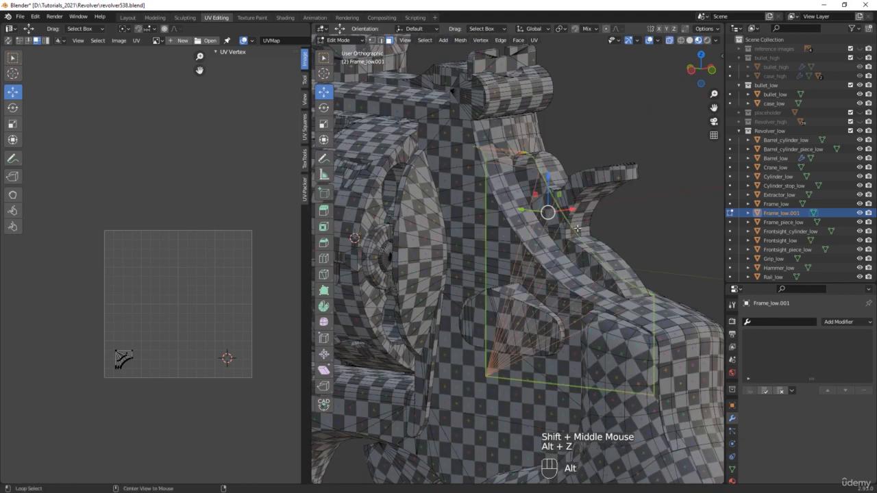
# Step: Offset all of the slot piece's UVs one tile up by setting their Y position to 1.113
pyautogui.moveTo(136, 371); pyautogui.dragTo(157, 290, button='middle')
pyautogui.press('a')
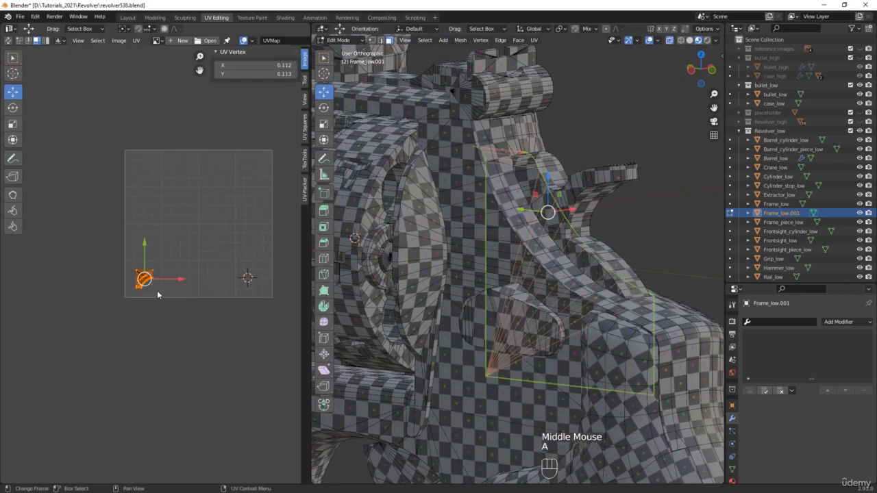
pyautogui.click(274, 74)
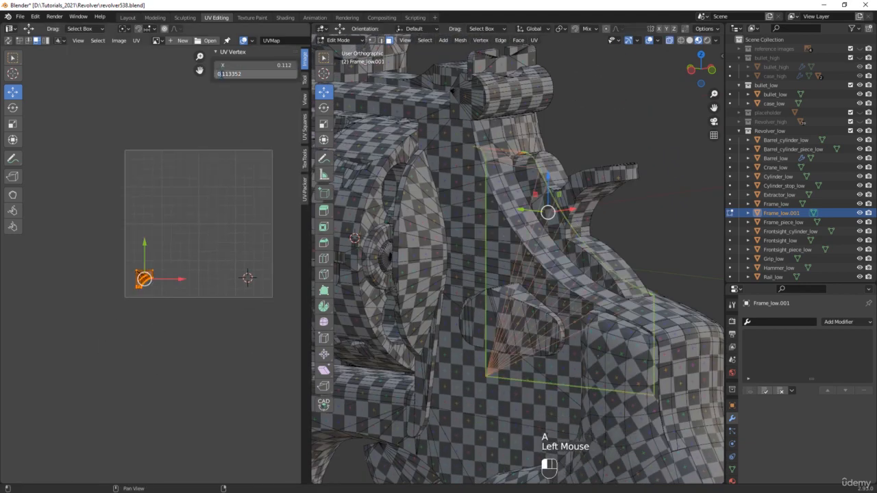
pyautogui.press('Return')
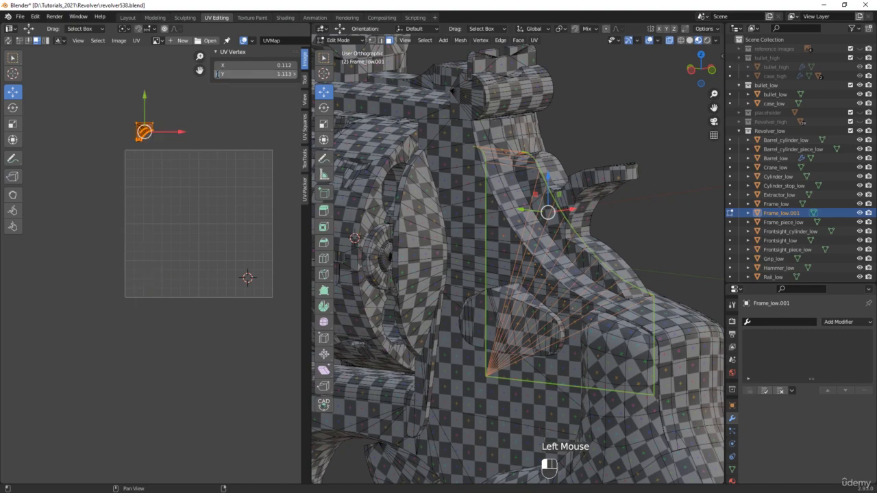
# Step: Return to the Modeling workspace and join the mirrored slot piece into the Frame_low object
pyautogui.click(178, 184)
pyautogui.moveTo(571, 209)
pyautogui.mouseDown(button='middle')
pyautogui.moveTo(520, 205)
pyautogui.moveTo(562, 209)
pyautogui.mouseUp(button='middle')
pyautogui.click(155, 17)
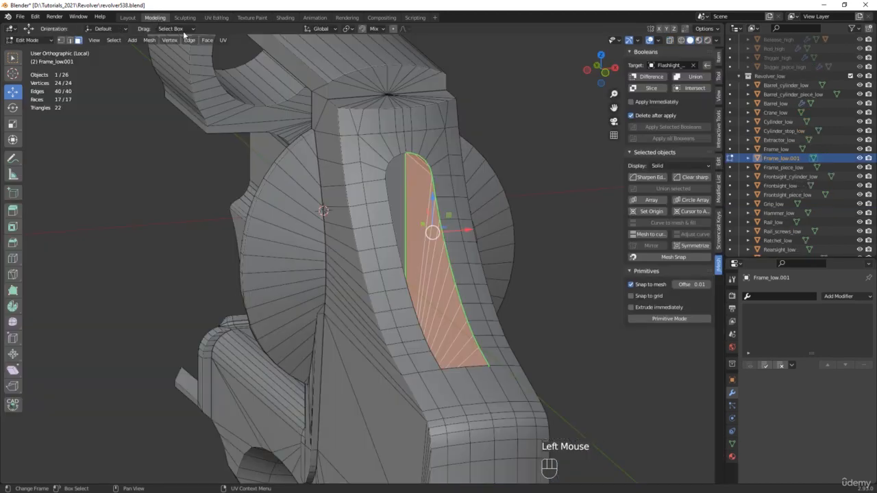
pyautogui.moveTo(438, 206); pyautogui.dragTo(442, 199, button='middle')
pyautogui.press('Tab')
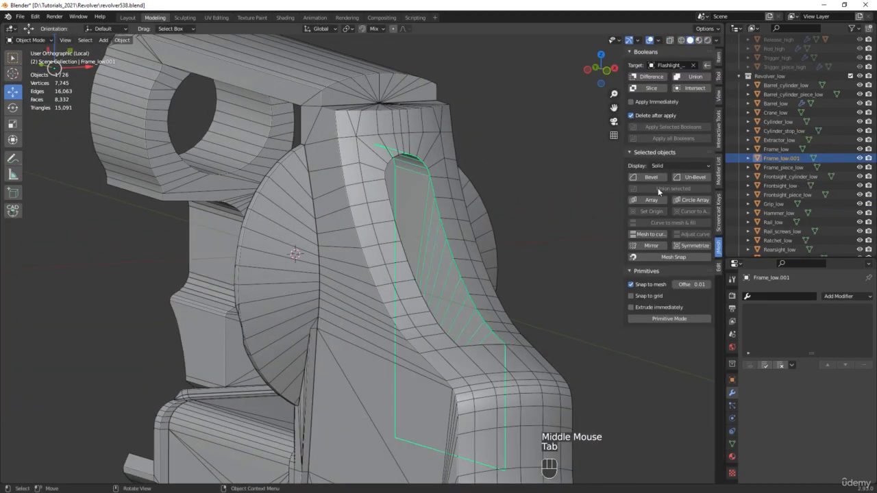
pyautogui.keyDown('shift'); pyautogui.click(352, 167); pyautogui.keyUp('shift')
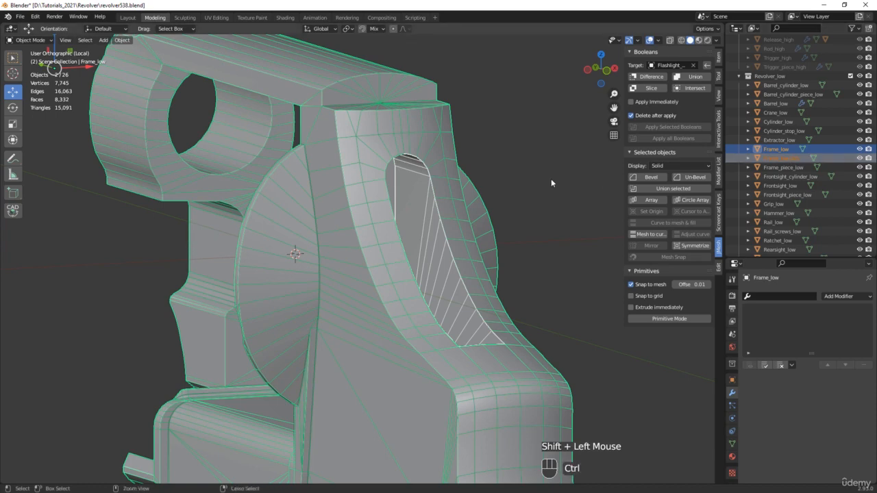
pyautogui.hotkey('ctrl', 'j')
# Step: Flip the normals of the joined slot-wall faces in the frame mesh
pyautogui.moveTo(499, 130); pyautogui.dragTo(234, 83, button='middle')
pyautogui.press('Tab')
pyautogui.click(150, 39)
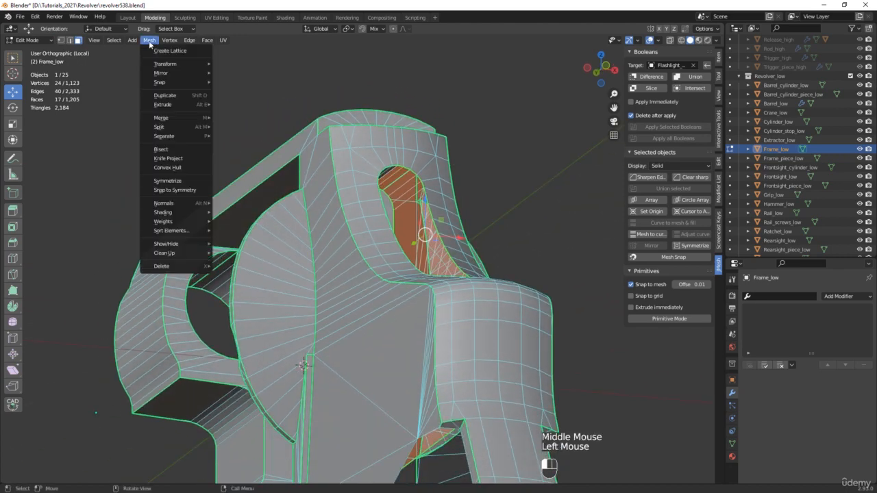
pyautogui.moveTo(185, 204)
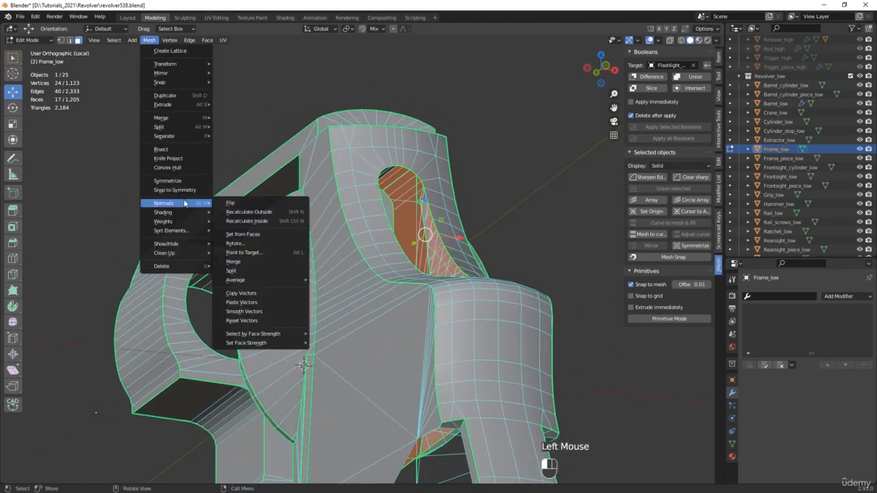
pyautogui.click(236, 205)
pyautogui.moveTo(346, 192); pyautogui.dragTo(523, 169, button='middle')
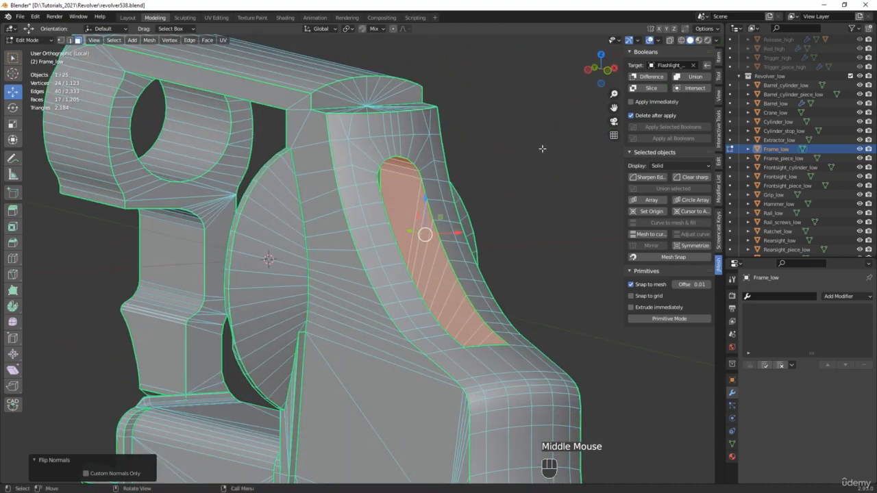
# Step: Select all of the frame's vertices and merge them by distance
pyautogui.press('1')
pyautogui.press('a')
pyautogui.press('m')
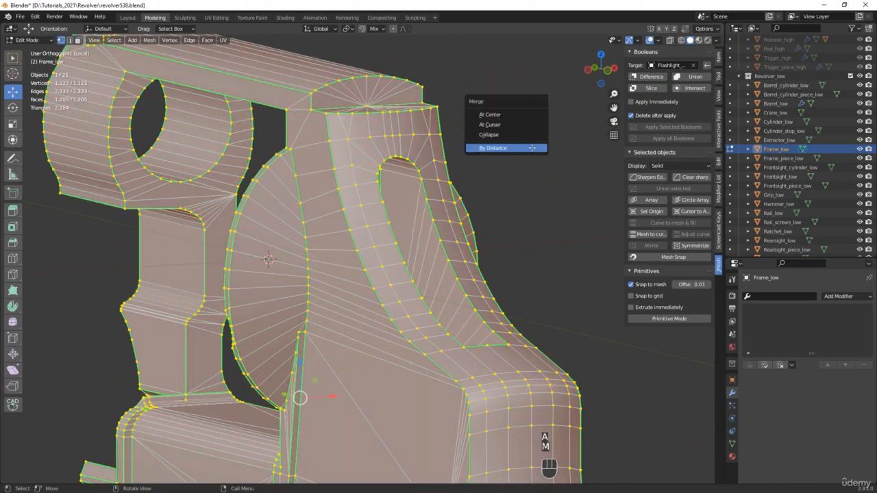
pyautogui.click(532, 147)
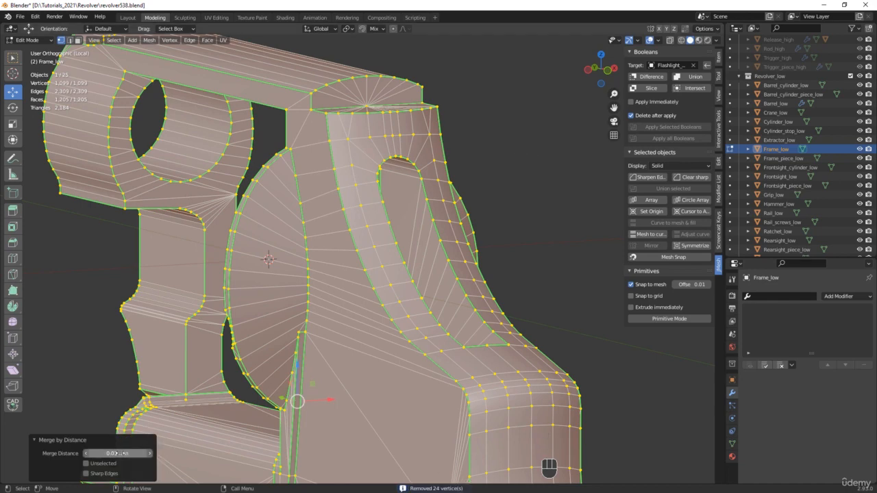
pyautogui.scroll(-2, 542, 247)
pyautogui.moveTo(530, 248); pyautogui.dragTo(657, 245, button='middle')
# Step: Leave the frame's isolated view and Edit Mode, and save the scene incrementally as revolver539.blend
pyautogui.press('/')
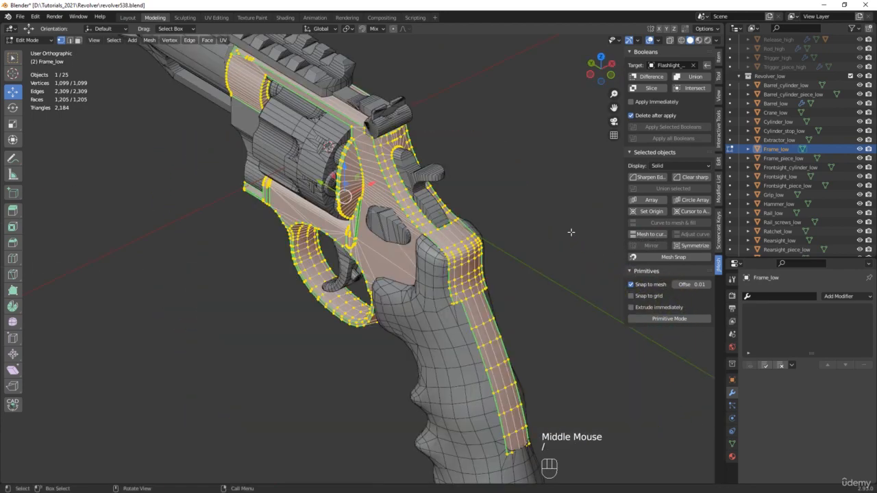
pyautogui.moveTo(184, 294); pyautogui.dragTo(277, 296, button='middle')
pyautogui.press('Tab')
pyautogui.keyDown('shift'); pyautogui.moveTo(239, 356); pyautogui.dragTo(325, 368, button='middle'); pyautogui.keyUp('shift')
pyautogui.hotkey('ctrl', 'alt', 's')
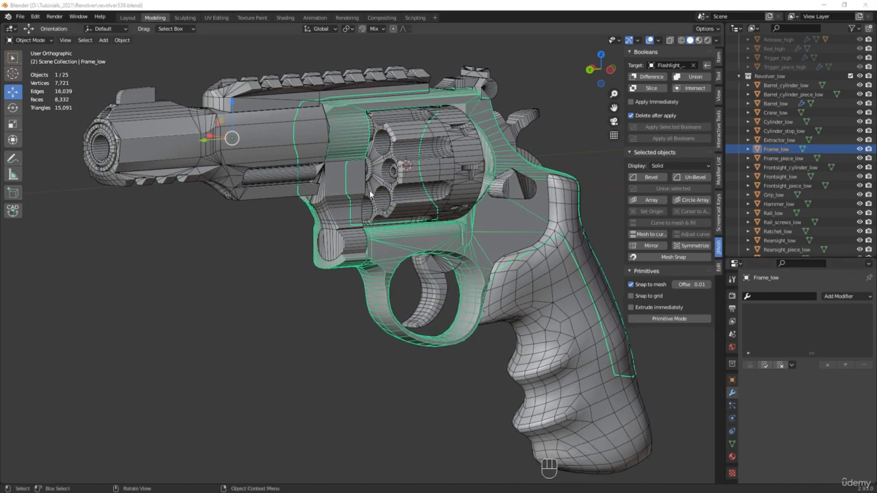
# Step: Select bullet_low and case_low together in the cylinder and duplicate both in place
pyautogui.click(394, 174)
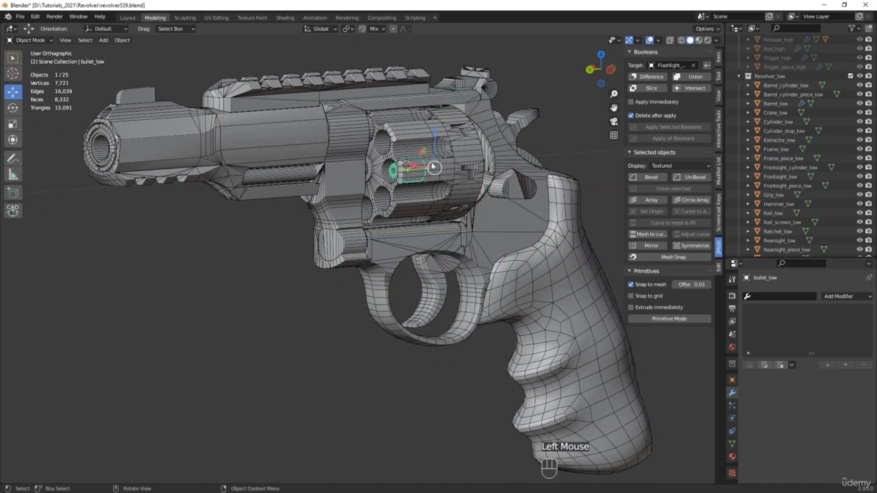
pyautogui.moveTo(433, 166); pyautogui.dragTo(509, 161, button='middle')
pyautogui.scroll(2, 459, 172)
pyautogui.keyDown('shift'); pyautogui.click(464, 173); pyautogui.keyUp('shift')
pyautogui.scroll(-2, 464, 174)
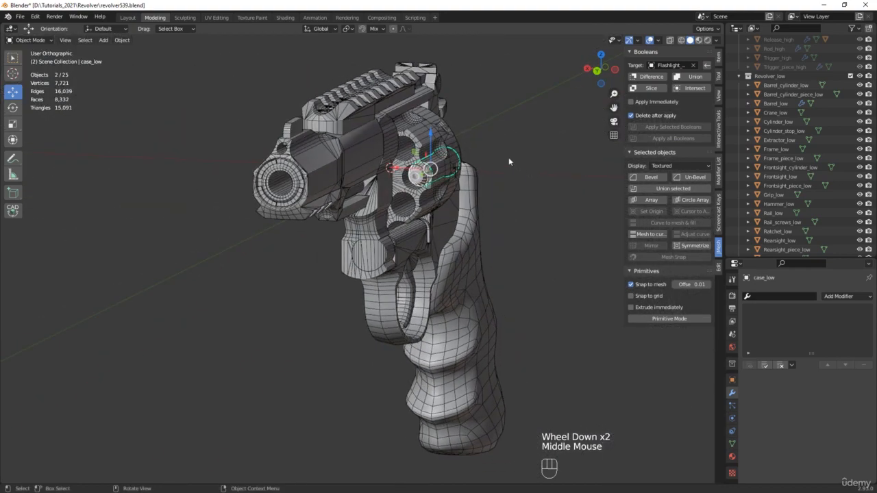
pyautogui.scroll(2, 507, 158)
pyautogui.hotkey('shift', 'd')
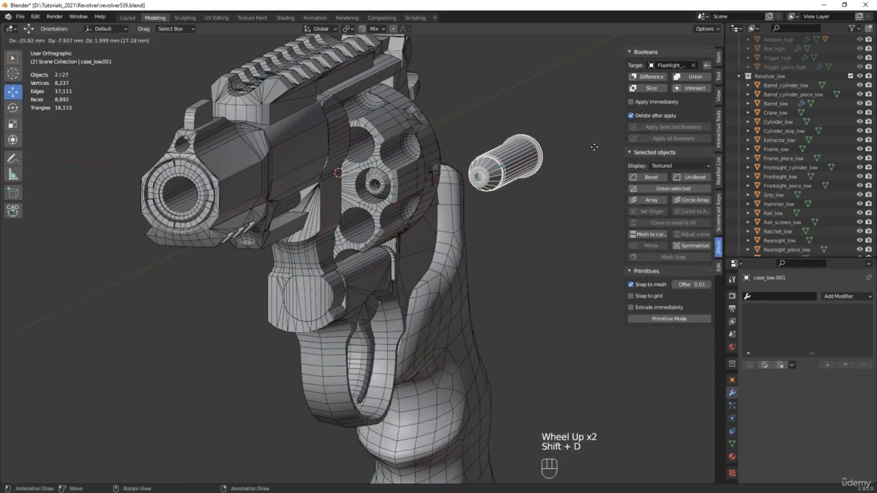
pyautogui.rightClick(584, 154)
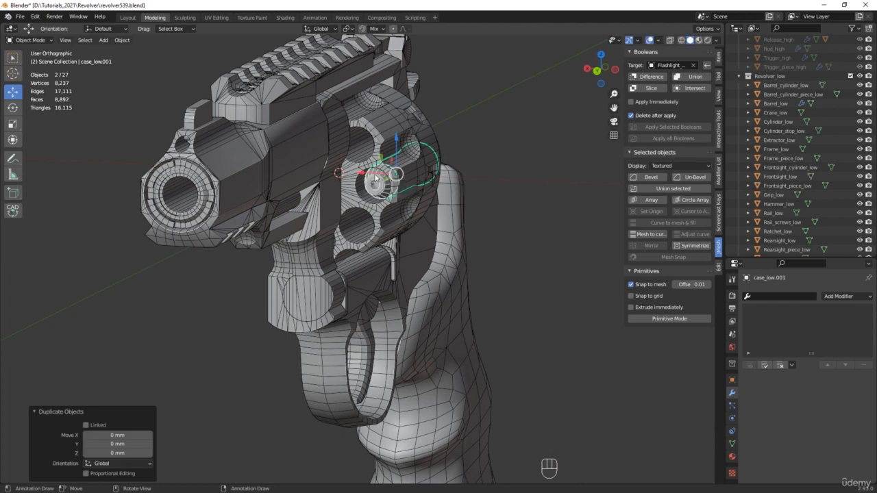
pyautogui.moveTo(376, 181); pyautogui.dragTo(415, 183)
pyautogui.hotkey('ctrl', 'z')
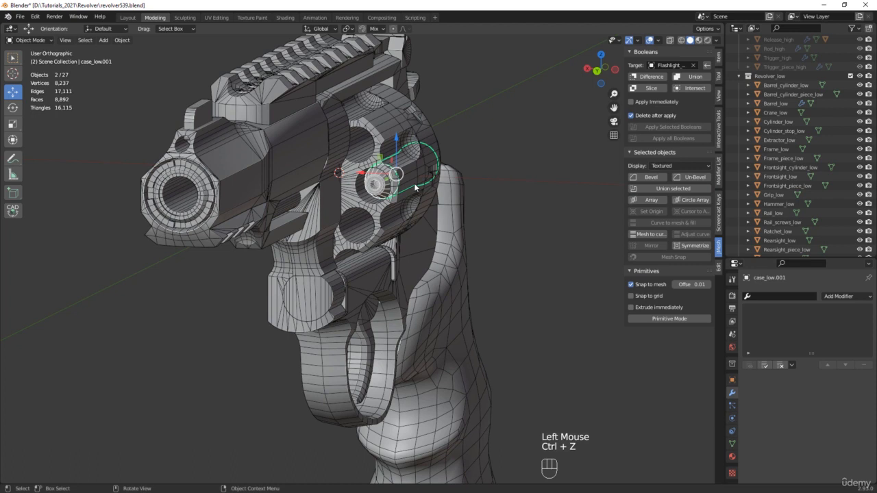
# Step: Isolate the duplicated bullet and case, join them into one object, and locate it in the bullet_low collection
pyautogui.press('KP_Divide')
pyautogui.moveTo(421, 200); pyautogui.dragTo(364, 206, button='middle')
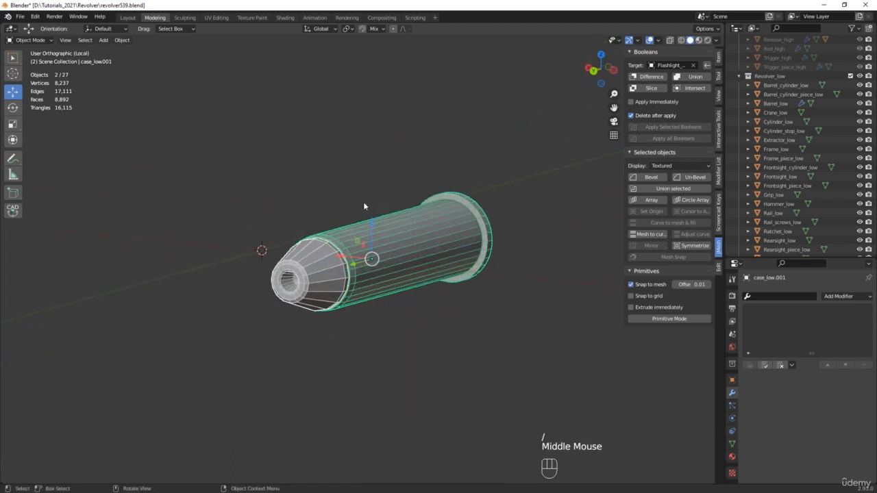
pyautogui.hotkey('ctrl', 'j')
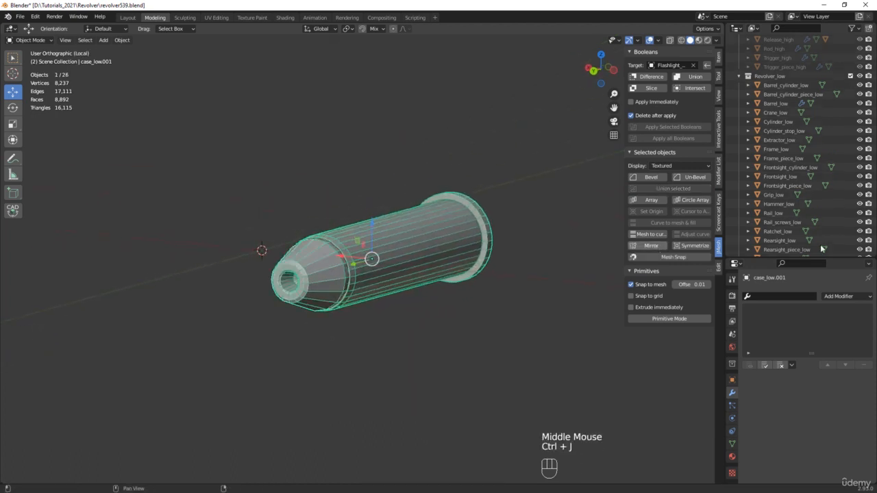
pyautogui.scroll(-5, 838, 193)
pyautogui.scroll(4, 835, 213)
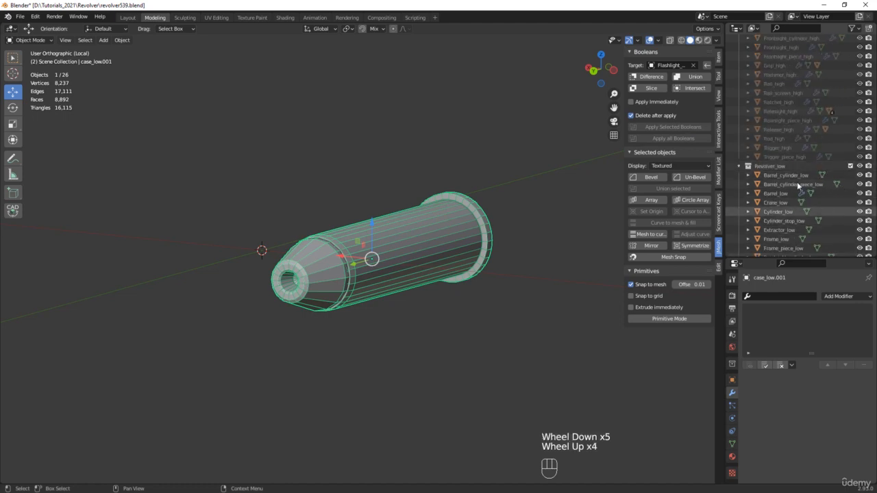
pyautogui.scroll(6, 790, 169)
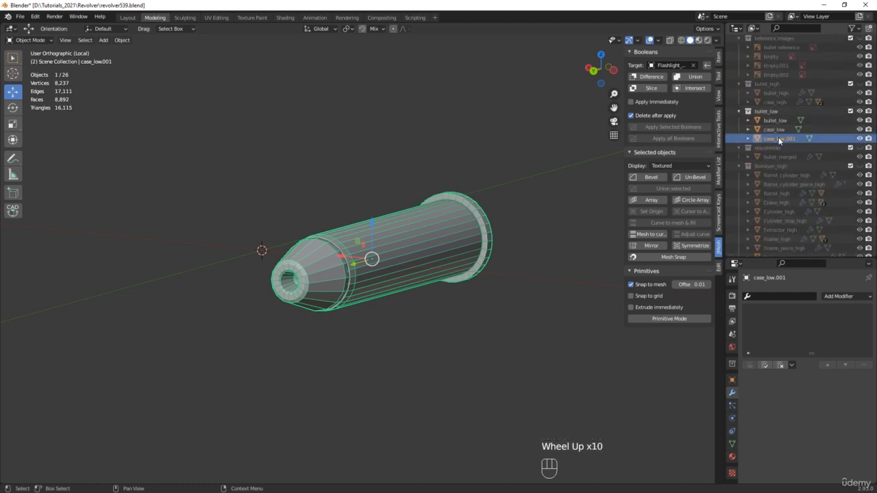
pyautogui.moveTo(370, 265); pyautogui.dragTo(381, 263, button='middle')
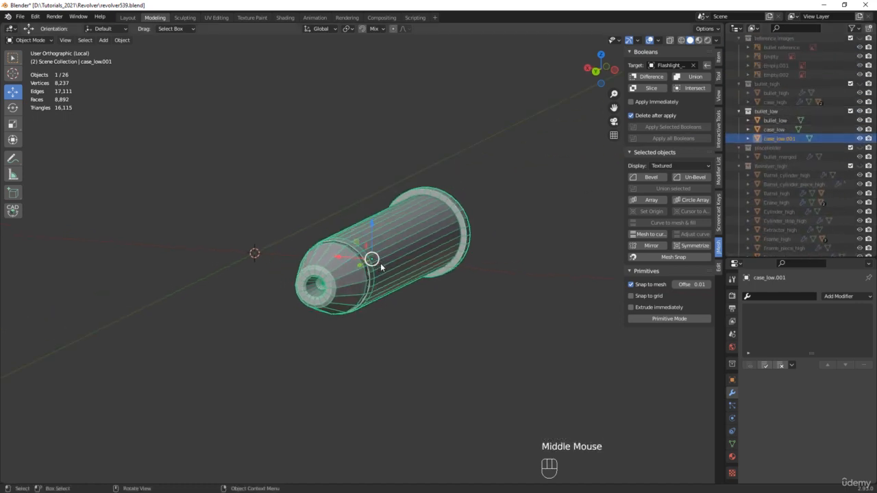
# Step: Bring back the full revolver and apply the joined cartridge's location so its origin moves to the world origin
pyautogui.press('/')
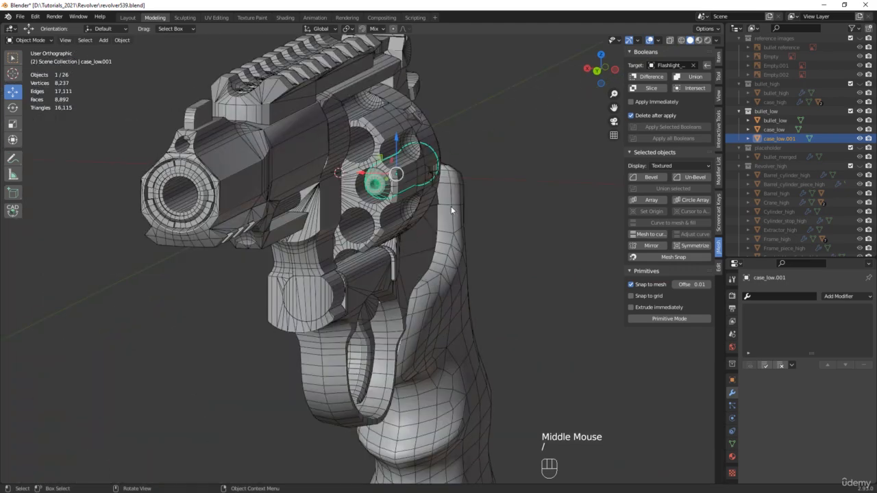
pyautogui.hotkey('ctrl', 'a')
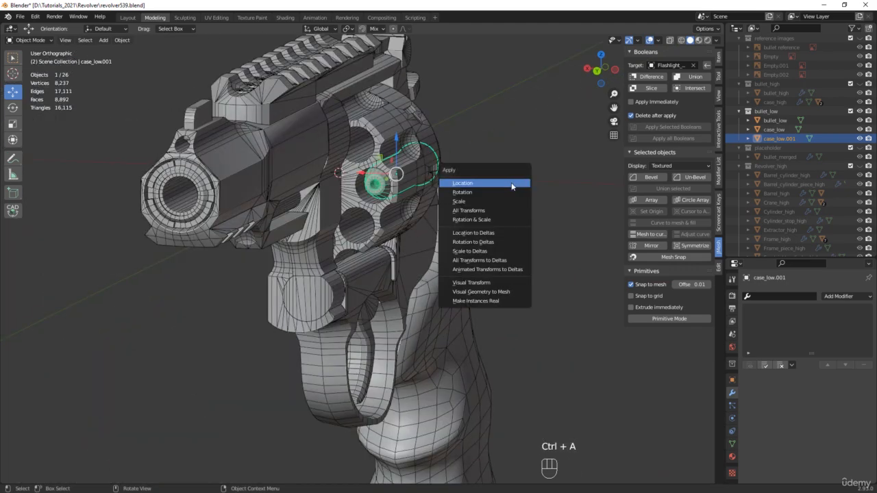
pyautogui.click(512, 183)
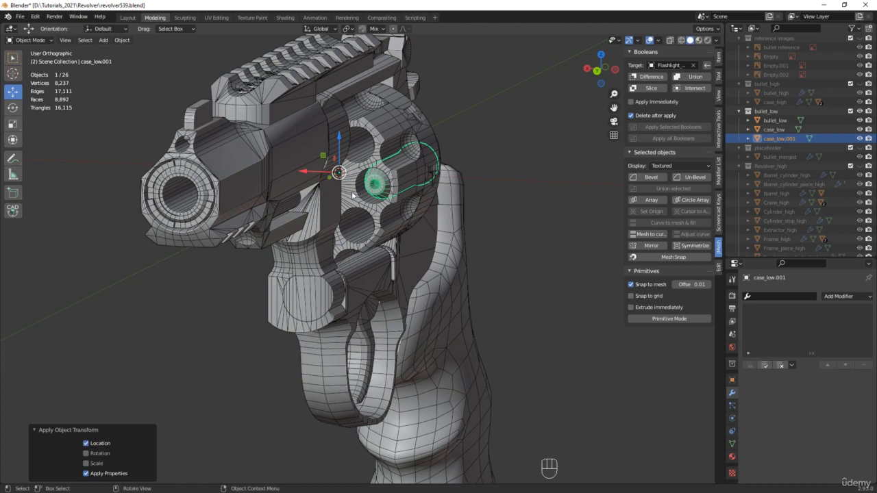
# Step: Circle-array the joined cartridge around the cylinder's axis with an item count of 8 and apply the modifier
pyautogui.moveTo(352, 196); pyautogui.dragTo(364, 157, button='middle')
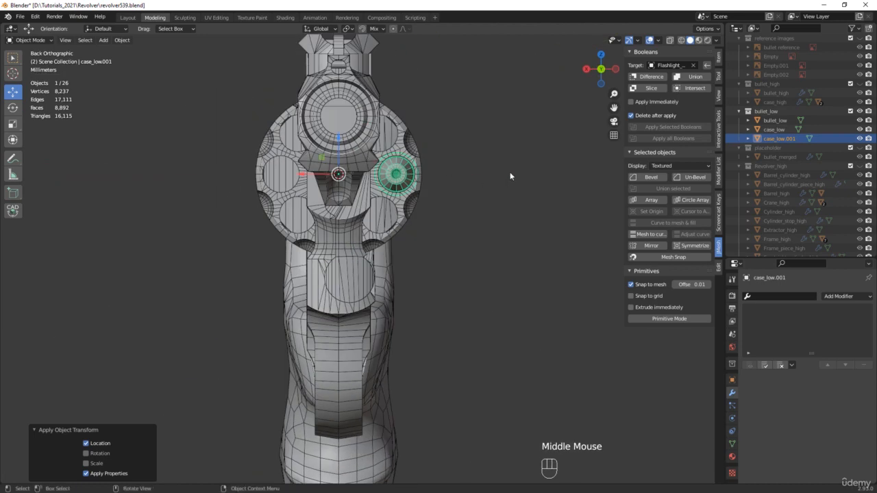
pyautogui.click(693, 200)
pyautogui.scroll(2, 349, 253)
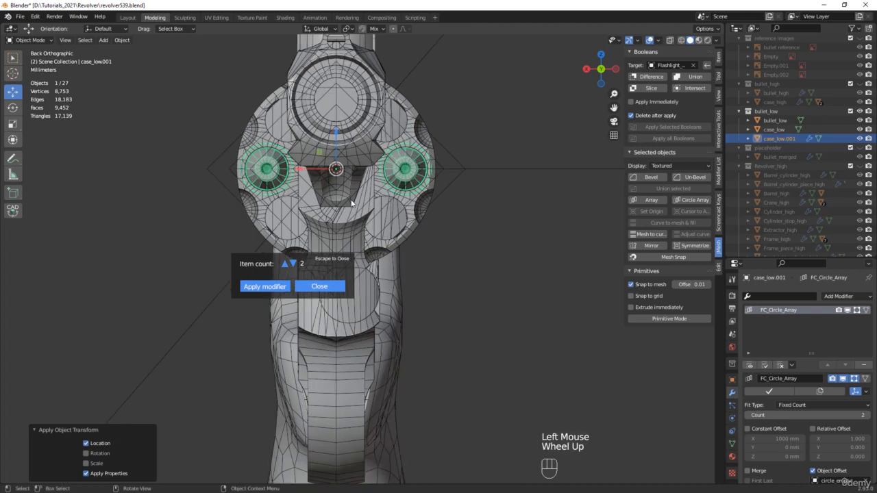
pyautogui.click(286, 264)
pyautogui.click(286, 264)
pyautogui.click(287, 264)
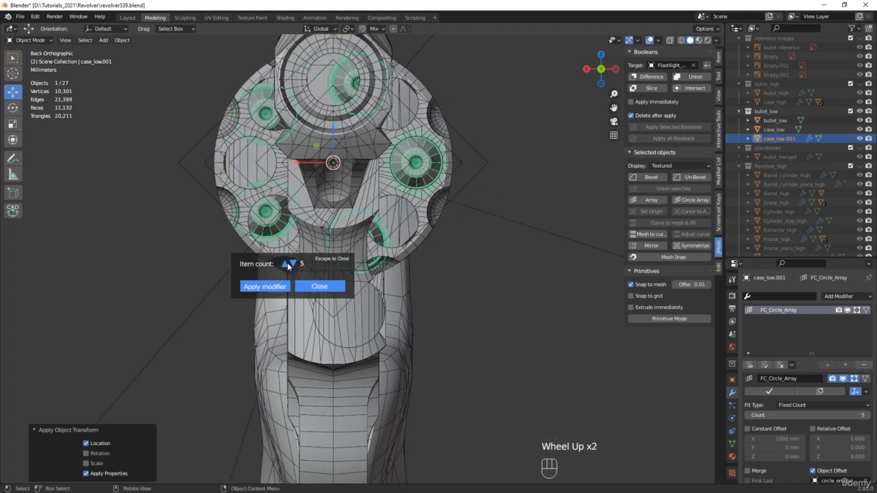
pyautogui.click(287, 263)
pyautogui.click(286, 264)
pyautogui.click(286, 264)
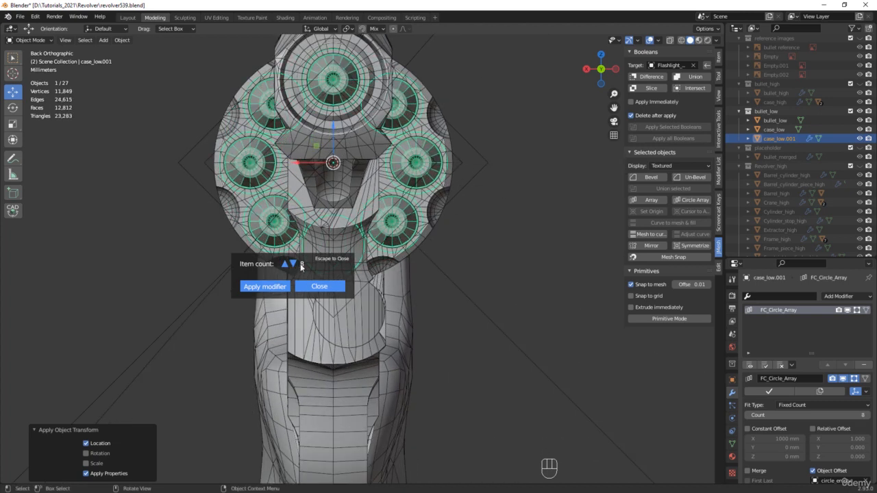
pyautogui.click(265, 286)
# Step: Delete the complete arrayed cartridge that overlaps the original bullet and case, and return to Object Mode
pyautogui.scroll(4, 425, 164)
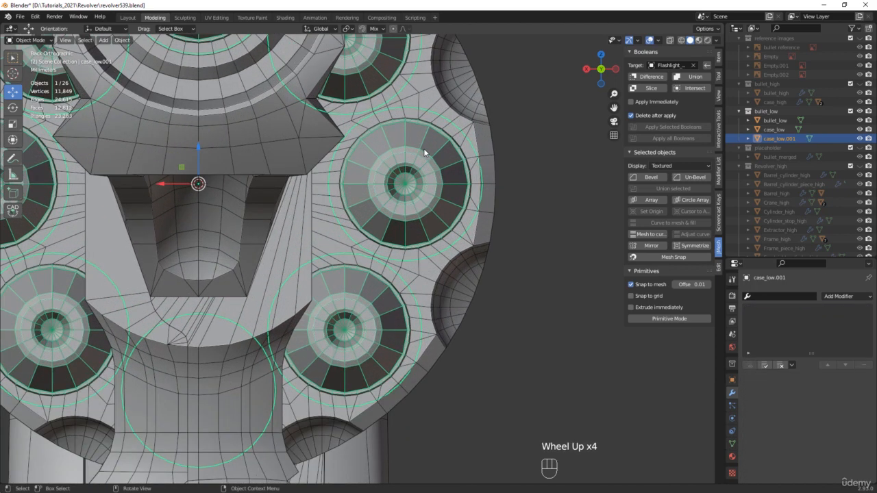
pyautogui.press('Tab')
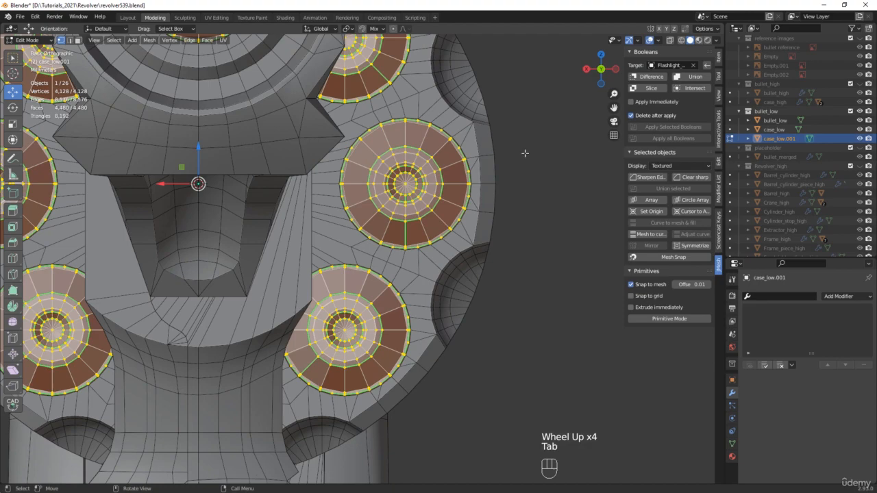
pyautogui.moveTo(527, 141); pyautogui.dragTo(385, 204)
pyautogui.scroll(-1, 472, 197)
pyautogui.moveTo(507, 196); pyautogui.dragTo(458, 198, button='middle')
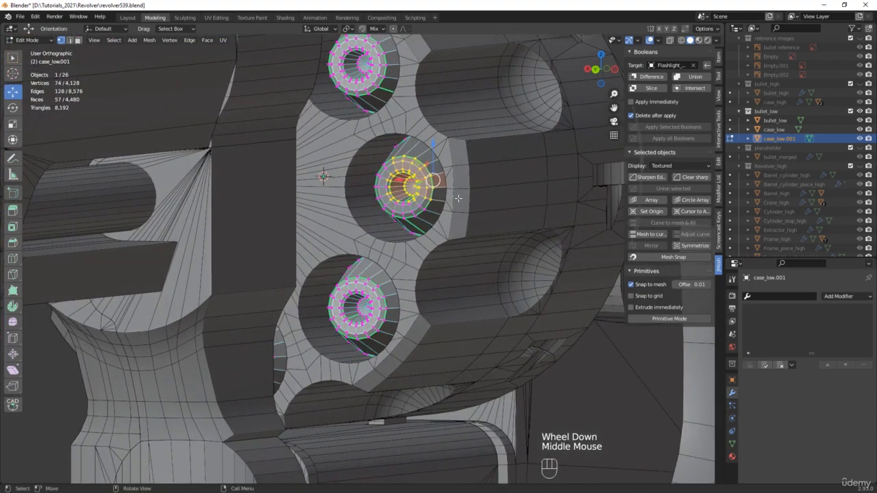
pyautogui.hotkey('alt', 'z')
pyautogui.scroll(-1, 458, 198)
pyautogui.keyDown('shift'); pyautogui.moveTo(603, 156); pyautogui.dragTo(556, 191); pyautogui.keyUp('shift')
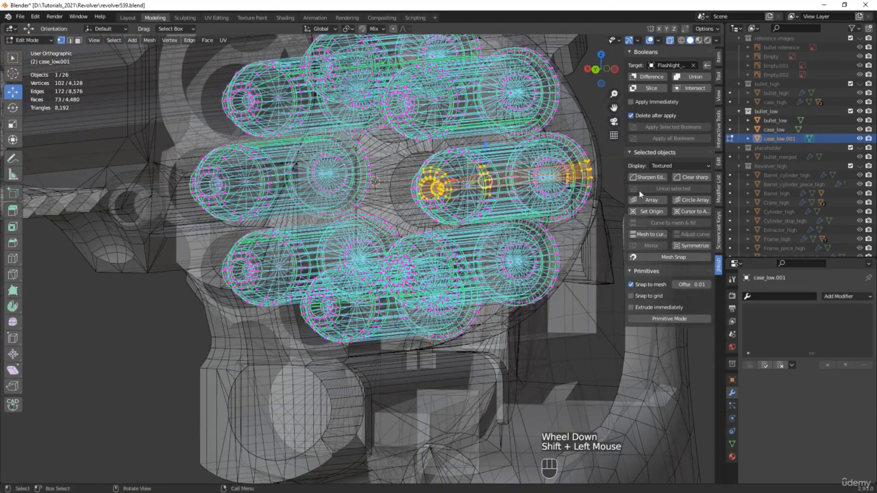
pyautogui.hotkey('ctrl', 'l')
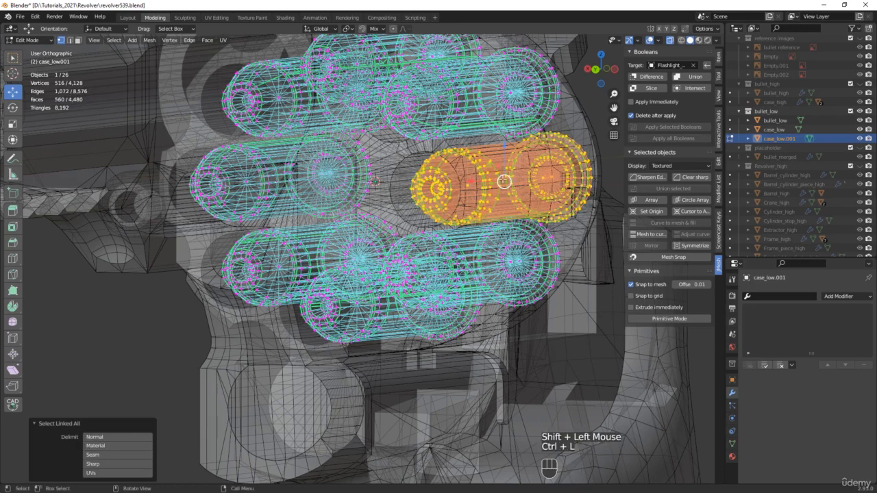
pyautogui.moveTo(507, 180); pyautogui.dragTo(502, 161, button='middle')
pyautogui.press('x')
pyautogui.click(467, 159)
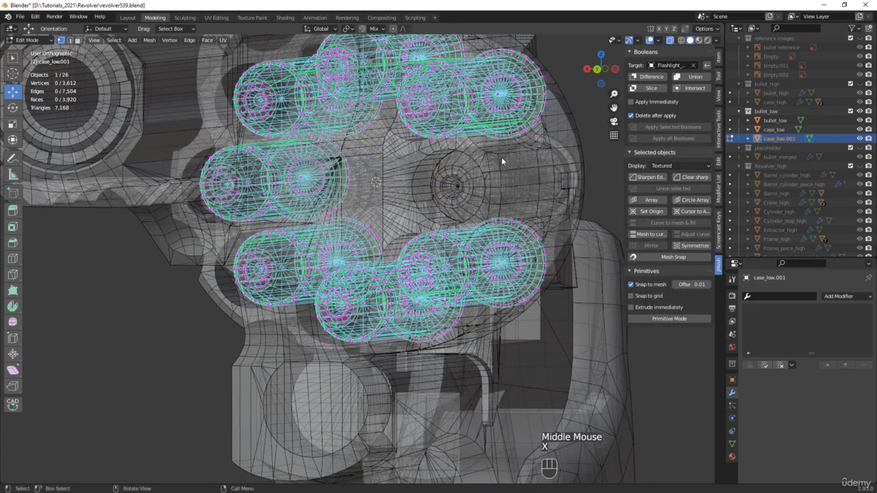
pyautogui.hotkey('alt', 'z')
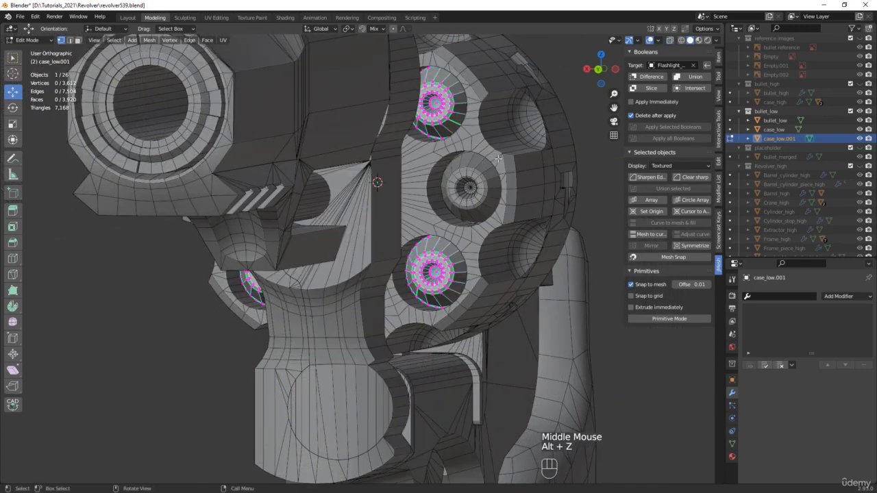
pyautogui.scroll(-3, 498, 169)
pyautogui.moveTo(497, 168)
pyautogui.mouseDown(button='middle')
pyautogui.moveTo(507, 173)
pyautogui.moveTo(499, 167)
pyautogui.mouseUp(button='middle')
pyautogui.press('Tab')
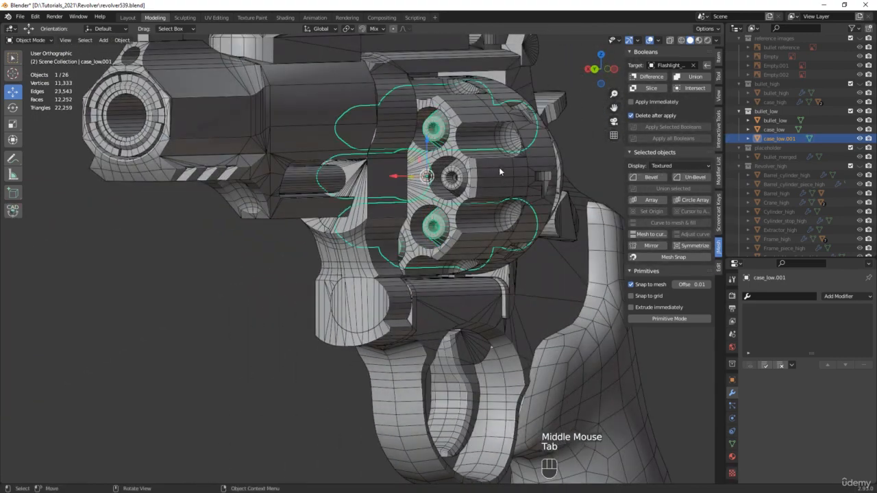
# Step: Rename the arrayed cartridges object from case_low.001 to xtra_bullets and save the file incrementally as revolver540.blend
pyautogui.doubleClick(778, 139)
pyautogui.write('x')
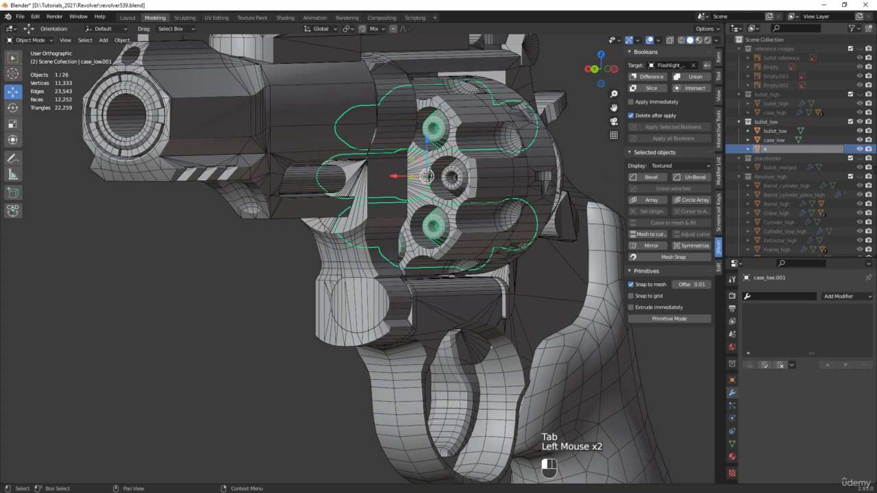
pyautogui.write('tra_bullet')
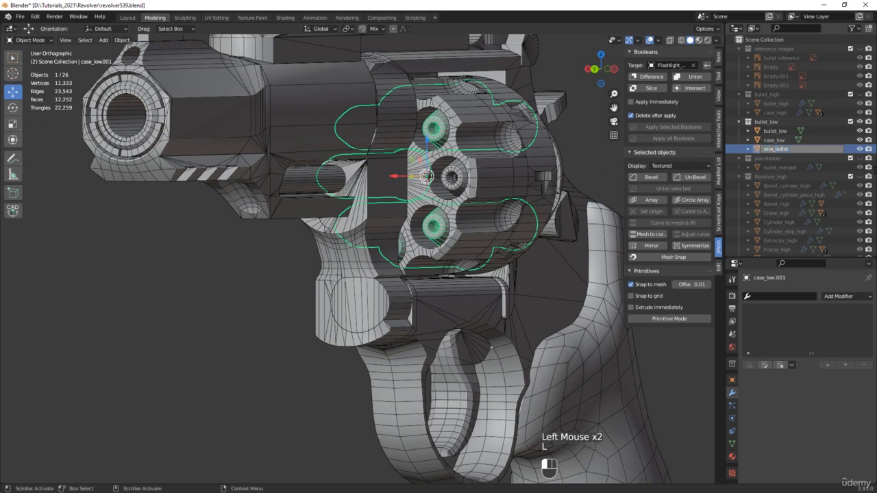
pyautogui.write('s')
pyautogui.press('Return')
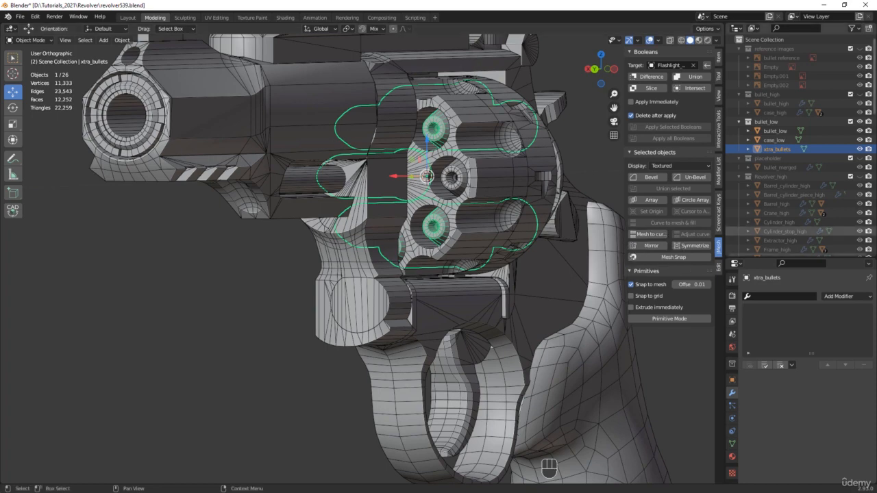
pyautogui.hotkey('ctrl', 'alt', 's')
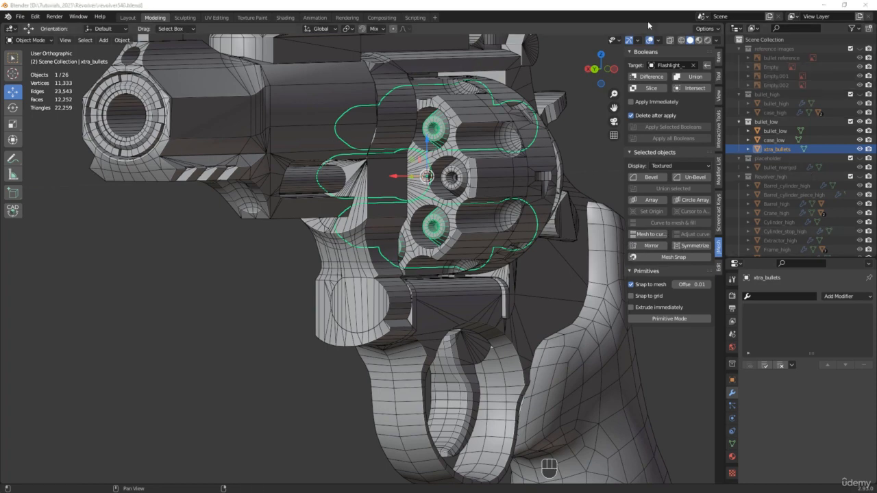
# Step: Select all visible low-poly revolver and bullet objects and switch to the UV Editing workspace
pyautogui.scroll(-3, 425, 188)
pyautogui.moveTo(411, 187); pyautogui.dragTo(425, 280, button='middle')
pyautogui.click(360, 368)
pyautogui.press('a')
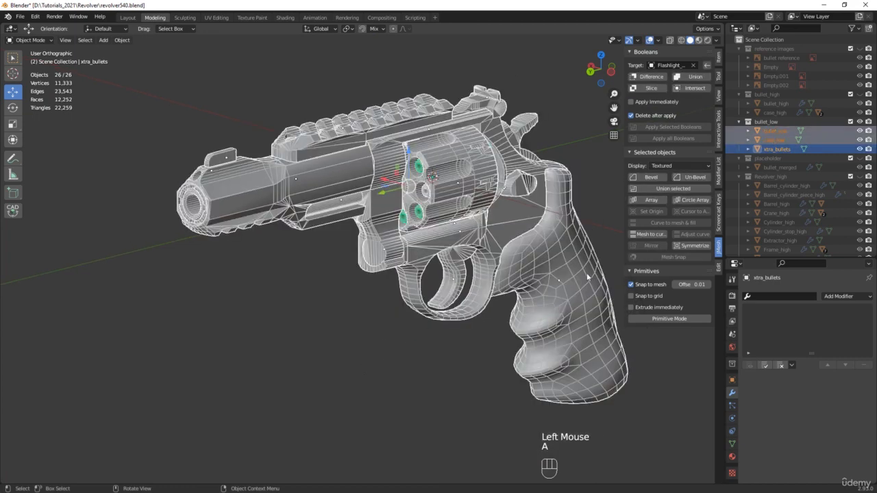
pyautogui.scroll(-8, 821, 159)
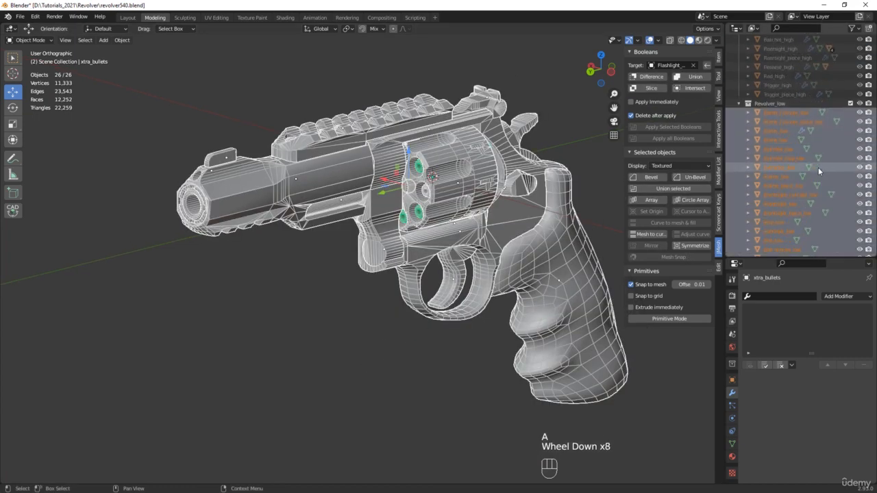
pyautogui.scroll(-4, 821, 157)
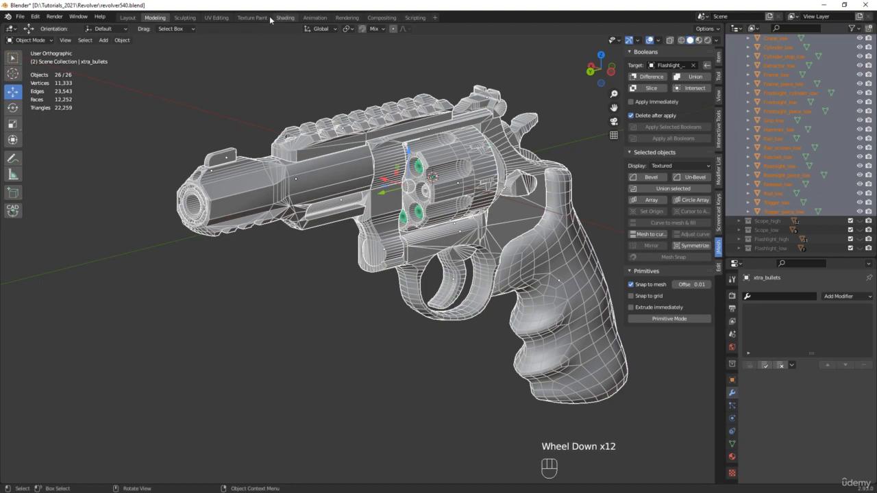
pyautogui.click(216, 17)
pyautogui.scroll(-3, 479, 226)
pyautogui.moveTo(521, 195); pyautogui.dragTo(534, 259, button='middle')
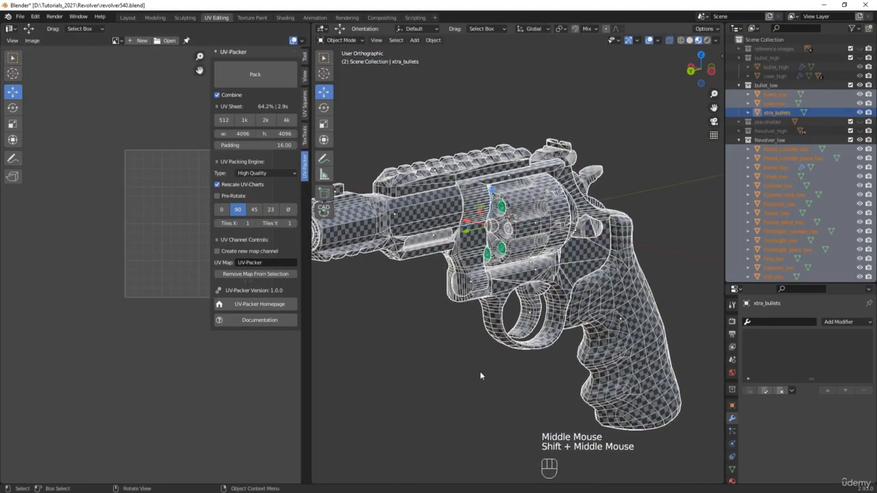
# Step: Enter Edit Mode on all selected objects and select every face along with all their UVs
pyautogui.press('a')
pyautogui.press('Tab')
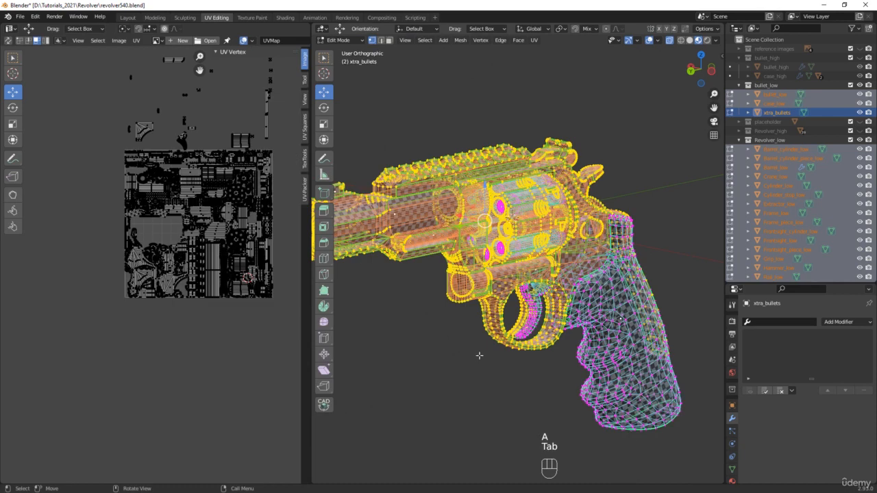
pyautogui.click(415, 84)
pyautogui.press('a')
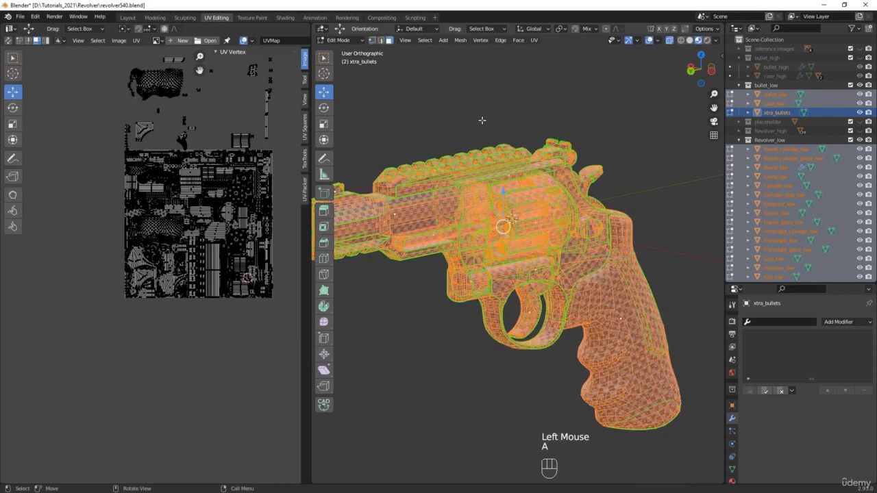
pyautogui.moveTo(249, 279); pyautogui.dragTo(221, 345, button='middle')
pyautogui.press('a')
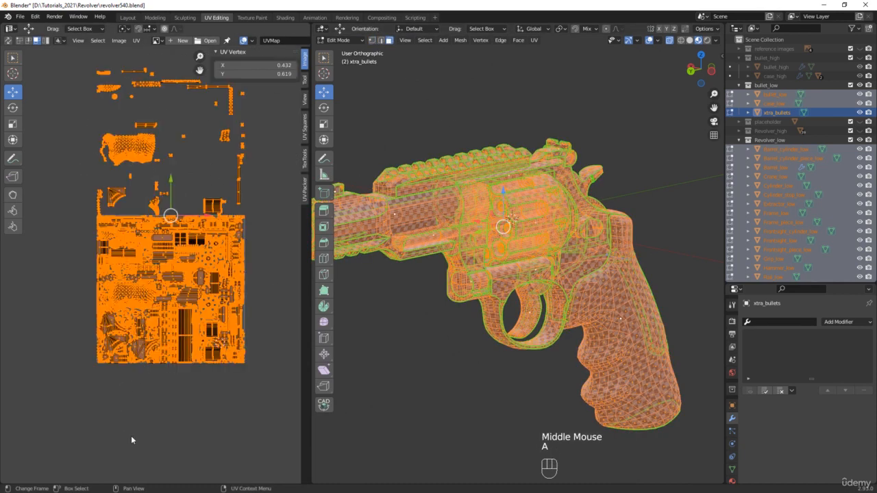
# Step: Run TexTools UV Smoothing on the selected meshes to set their smoothing by UV islands
pyautogui.scroll(6, 371, 244)
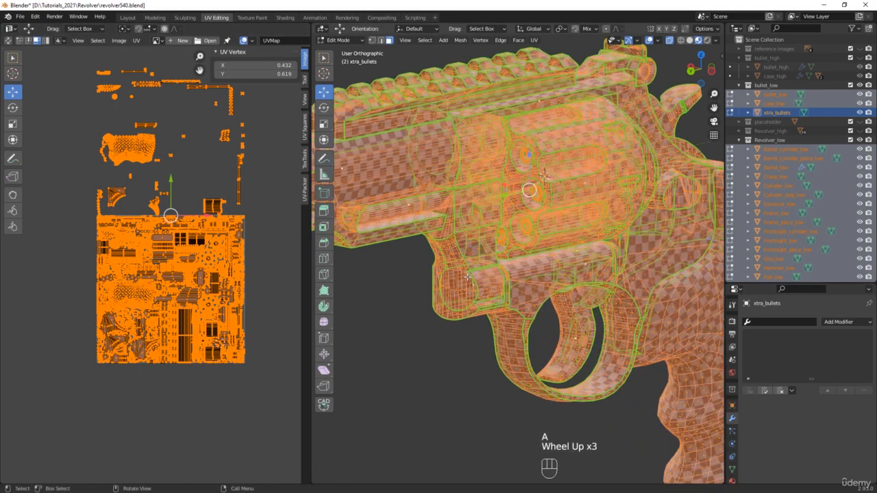
pyautogui.click(306, 159)
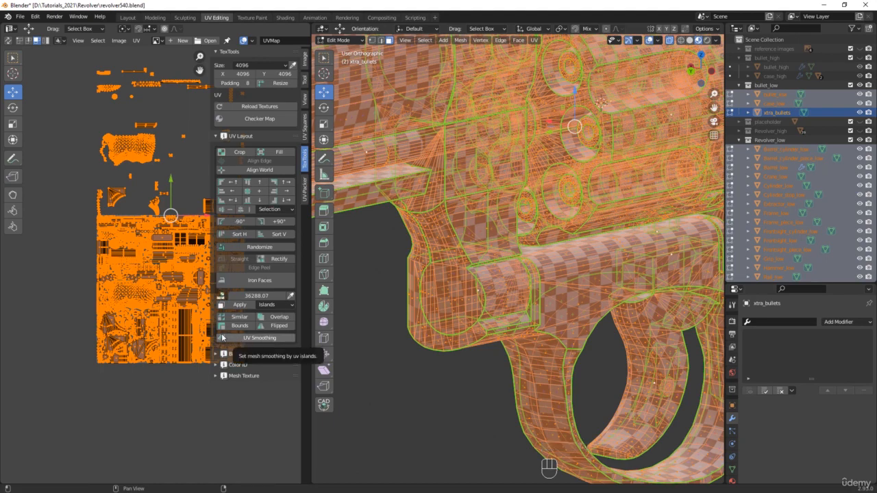
pyautogui.scroll(7, 602, 100)
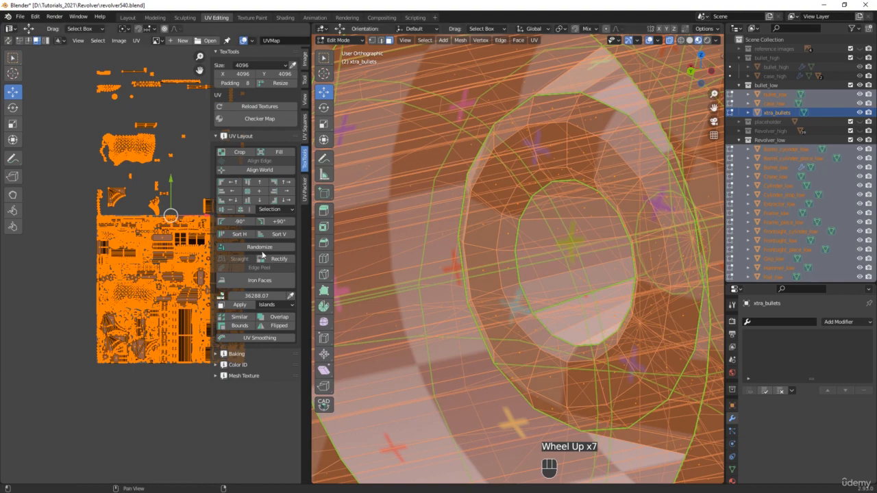
pyautogui.click(266, 339)
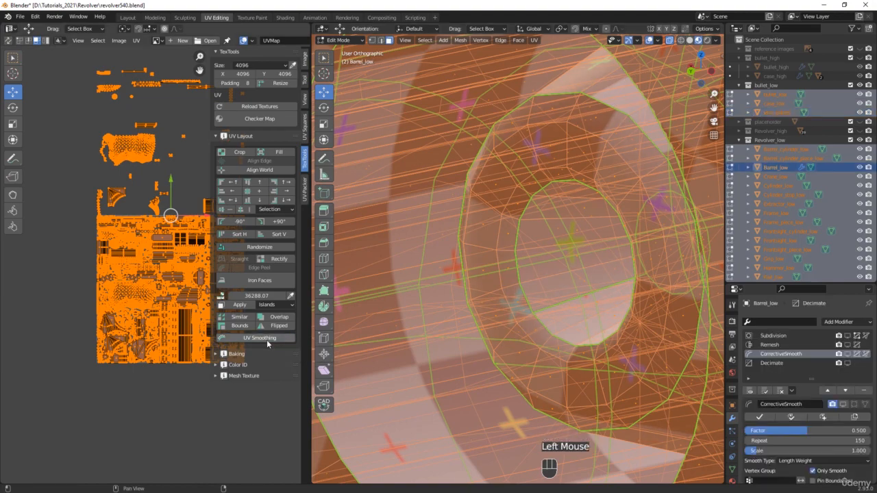
pyautogui.scroll(-6, 641, 185)
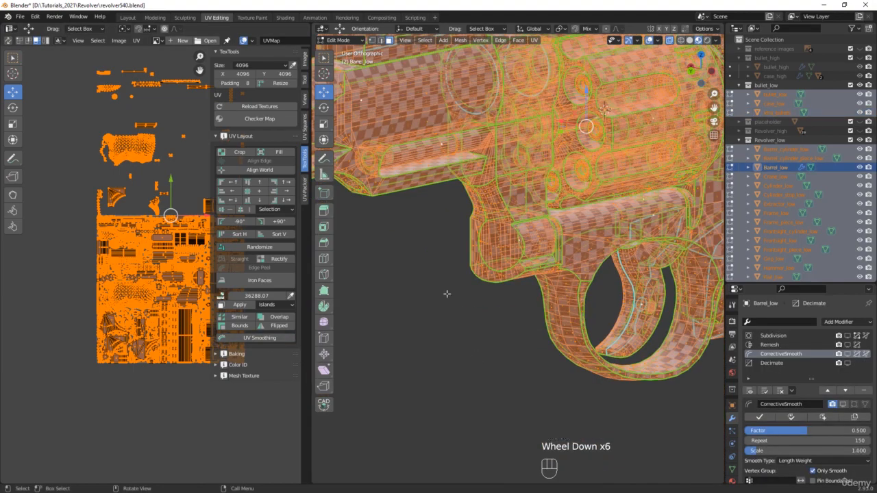
# Step: Return to the Modeling workspace, leave Edit Mode and deselect all objects
pyautogui.click(155, 17)
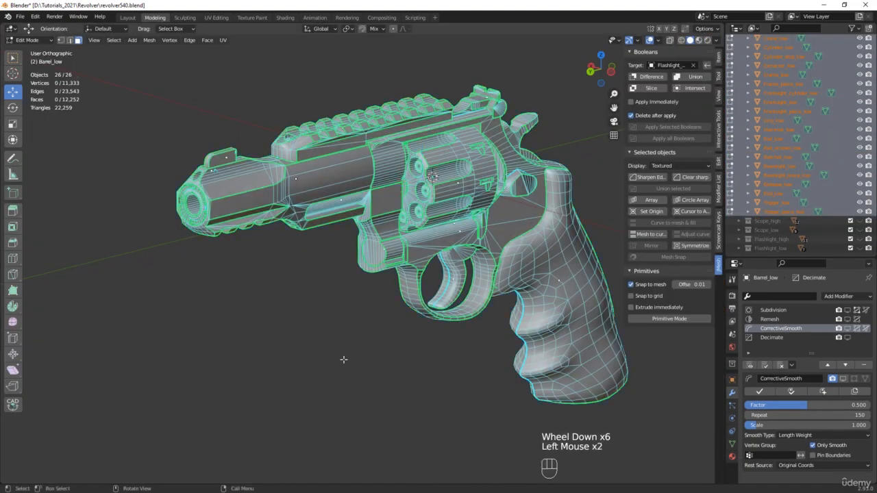
pyautogui.scroll(5, 426, 192)
pyautogui.moveTo(304, 276); pyautogui.dragTo(316, 273, button='middle')
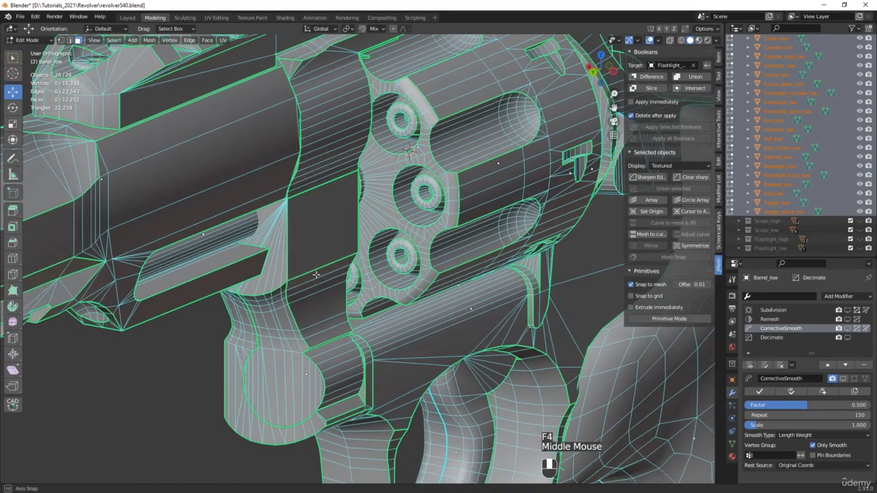
pyautogui.press('Tab')
pyautogui.click(155, 396)
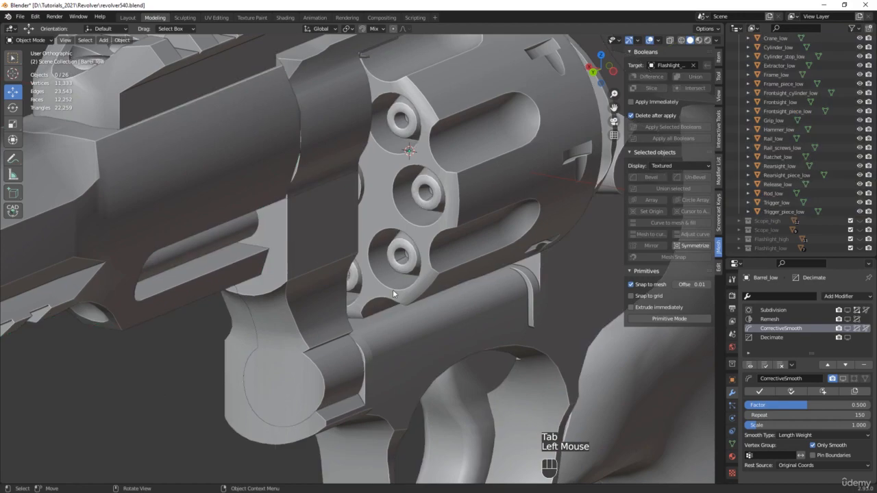
# Step: Check the shading around the cylinder, trigger guard and grip, and save the file incrementally as revolver541.blend
pyautogui.scroll(-2, 395, 286)
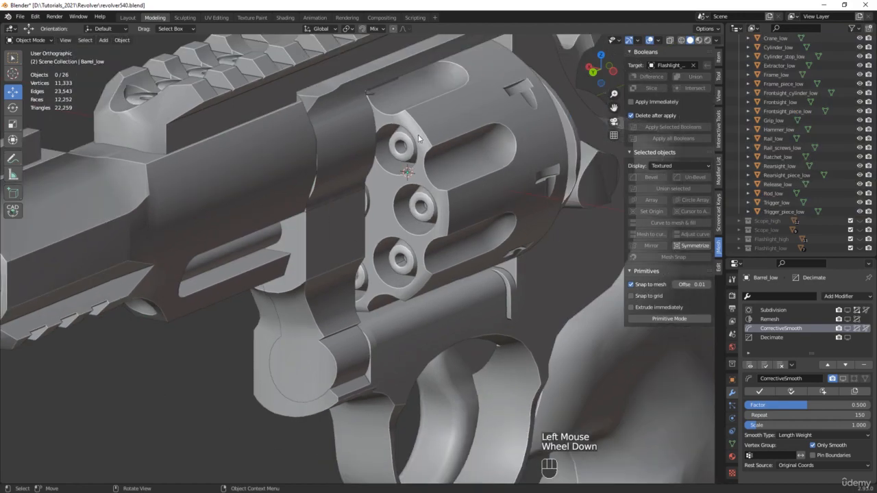
pyautogui.scroll(-1, 359, 244)
pyautogui.moveTo(359, 244); pyautogui.dragTo(430, 306, button='middle')
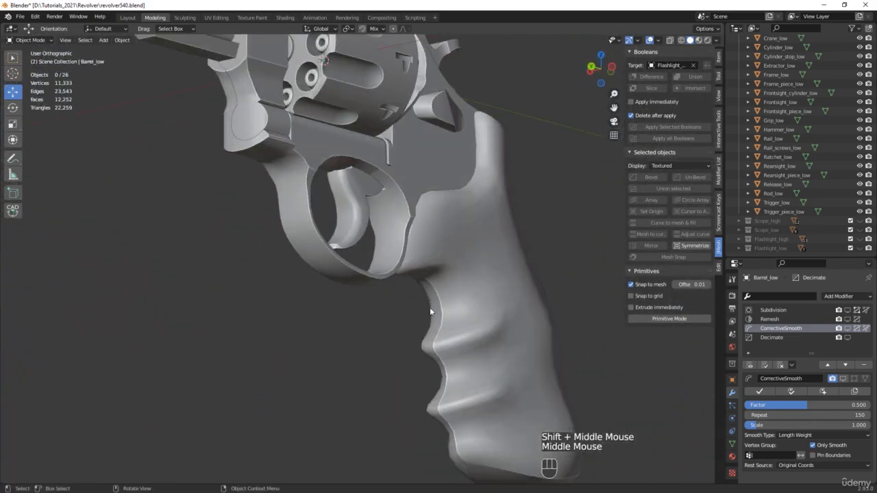
pyautogui.moveTo(486, 369); pyautogui.dragTo(94, 315, button='middle')
pyautogui.scroll(-2, 181, 299)
pyautogui.keyDown('shift'); pyautogui.moveTo(180, 299); pyautogui.dragTo(304, 255, button='middle'); pyautogui.keyUp('shift')
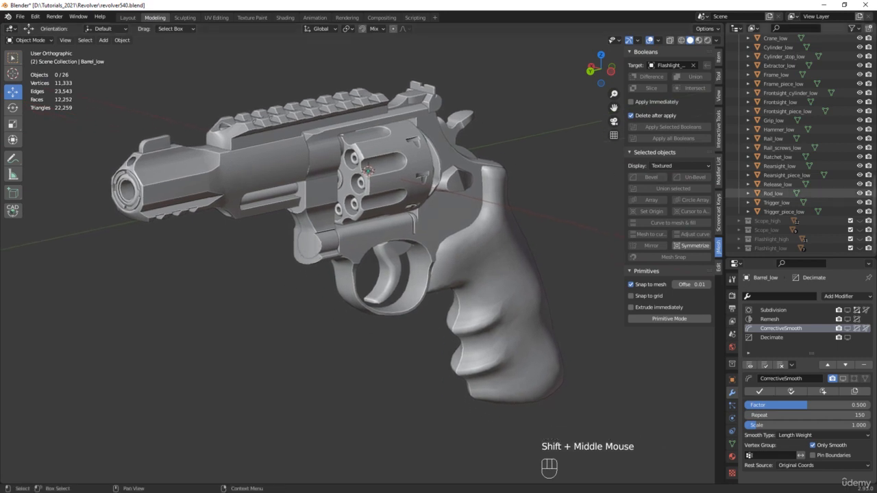
pyautogui.hotkey('ctrl', 'alt', 's')
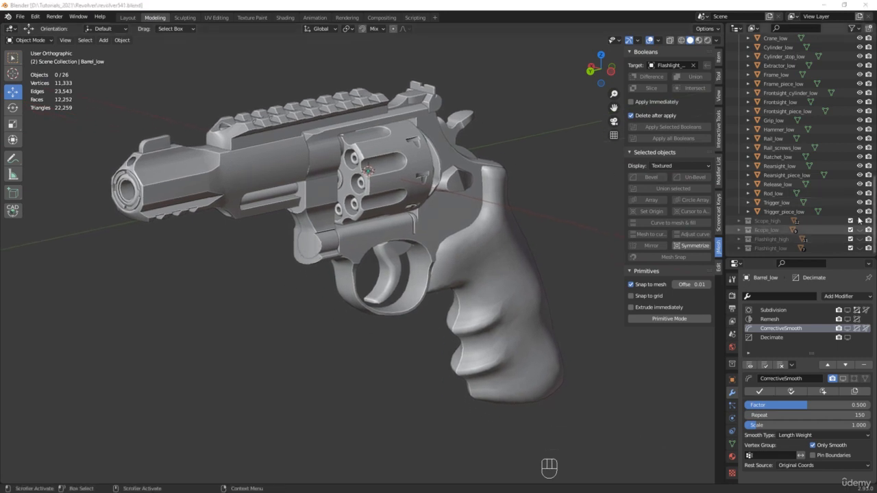
# Step: Replace the grip's TT_checker material with a new material named Revolver
pyautogui.click(492, 299)
pyautogui.click(732, 458)
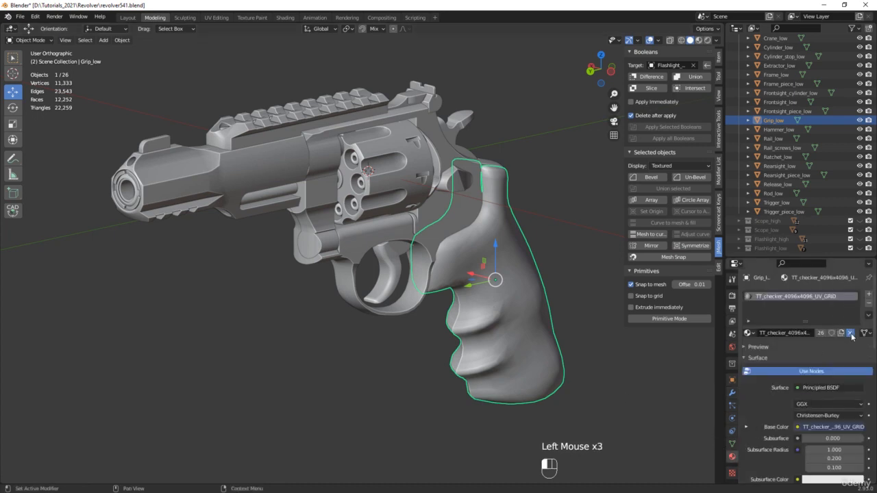
pyautogui.click(849, 333)
pyautogui.click(805, 334)
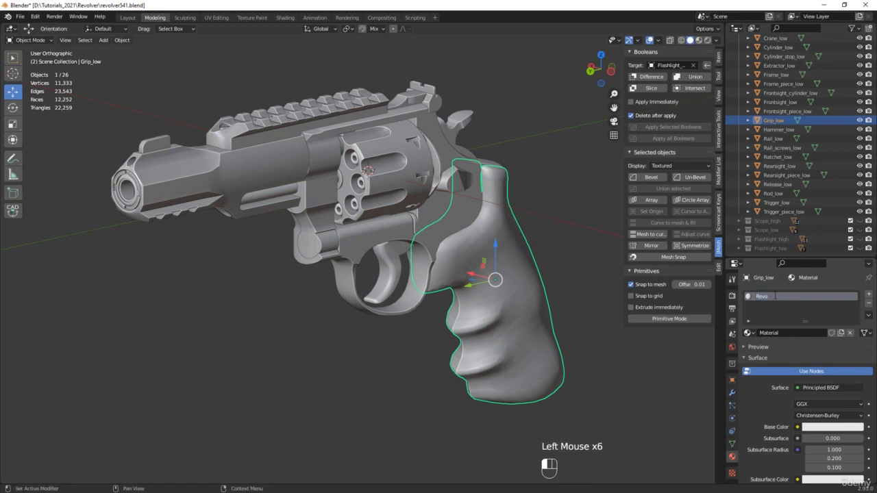
pyautogui.press('Return')
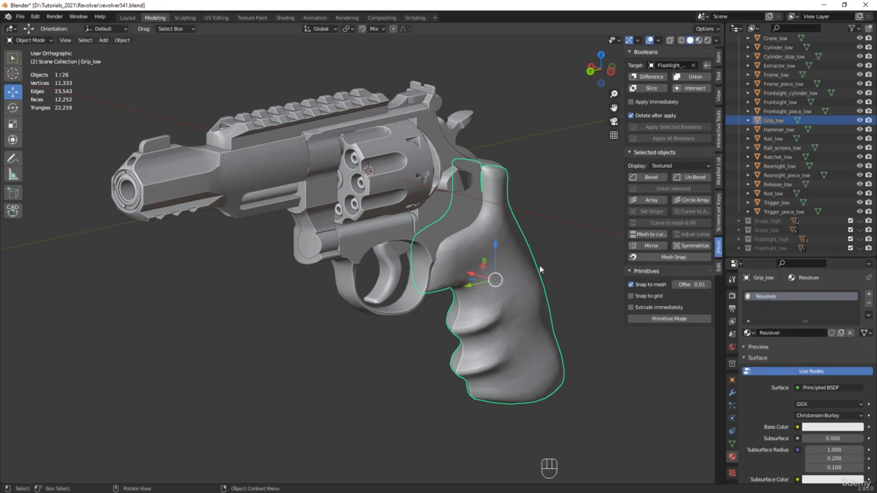
# Step: Select all objects with the grip active and link its Revolver material to them
pyautogui.moveTo(539, 270); pyautogui.dragTo(564, 303, button='middle')
pyautogui.press('a')
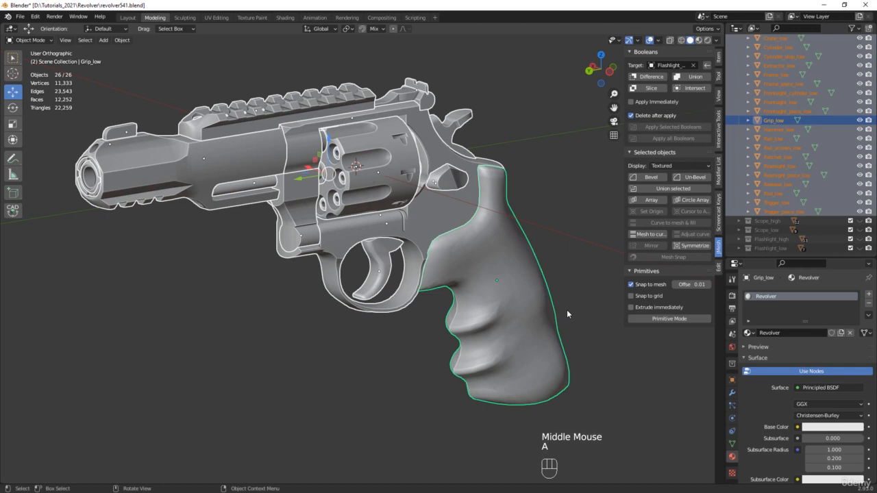
pyautogui.hotkey('ctrl', 'l')
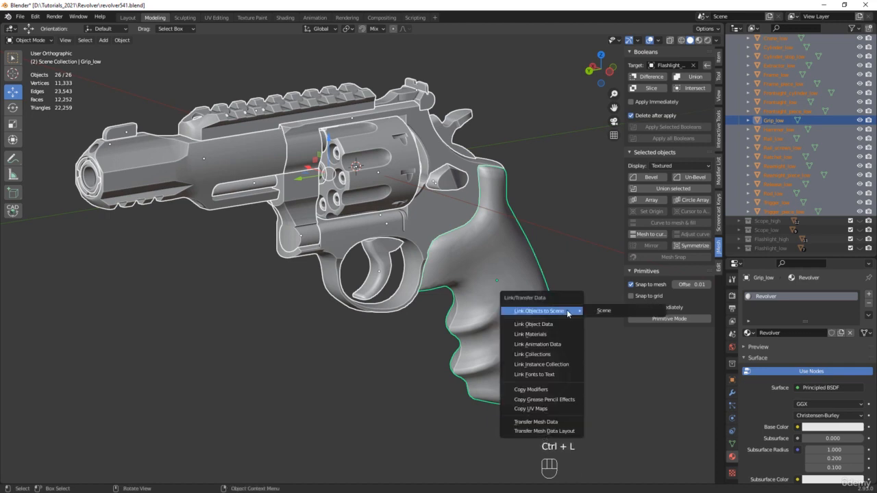
pyautogui.click(541, 335)
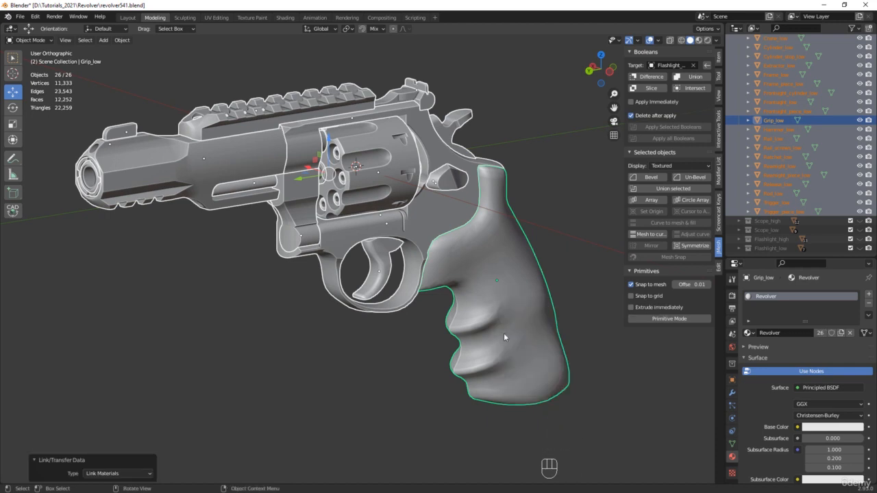
# Step: Check which material is assigned to the frame, barrel, rail and bullet
pyautogui.click(432, 223)
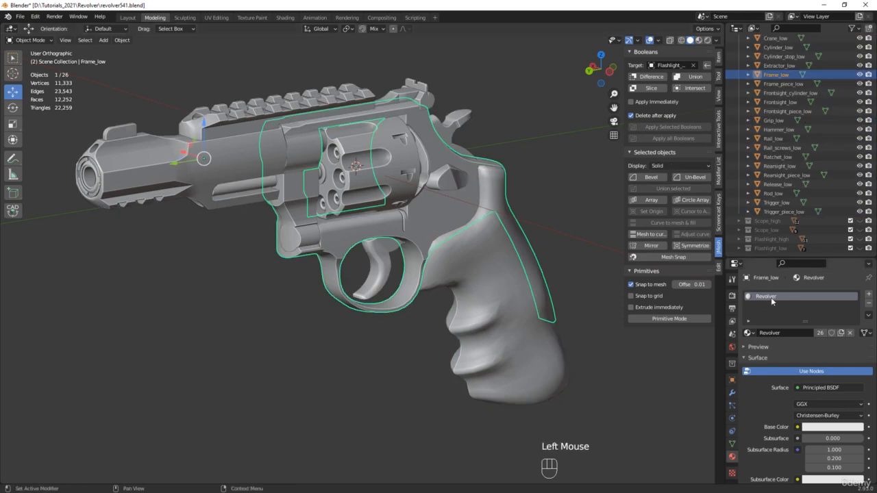
pyautogui.click(224, 152)
pyautogui.click(292, 113)
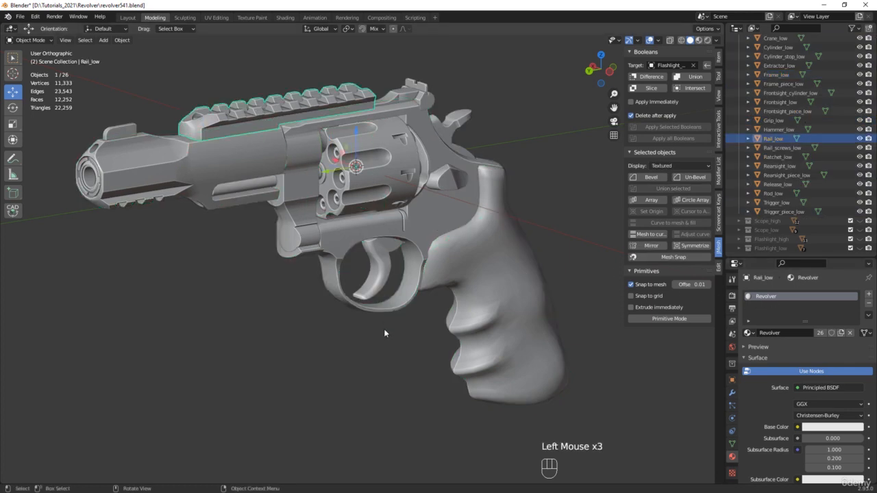
pyautogui.click(384, 403)
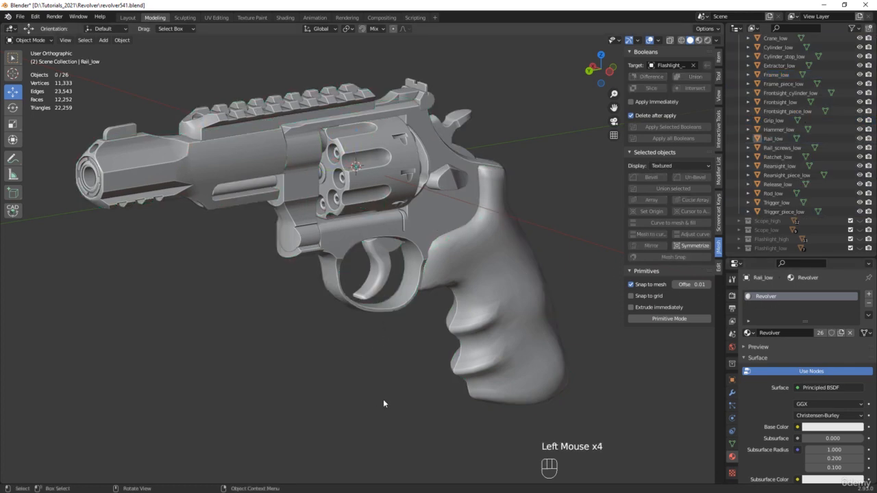
pyautogui.scroll(2, 794, 173)
pyautogui.scroll(7, 794, 174)
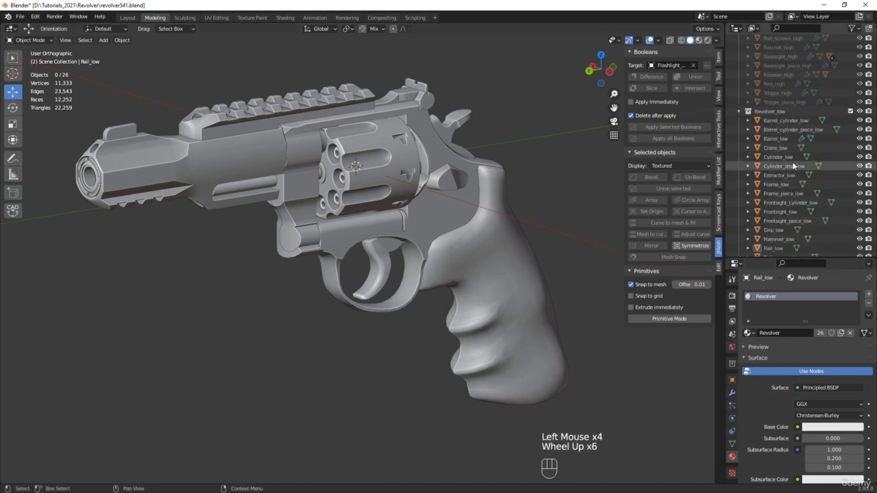
pyautogui.scroll(1, 771, 108)
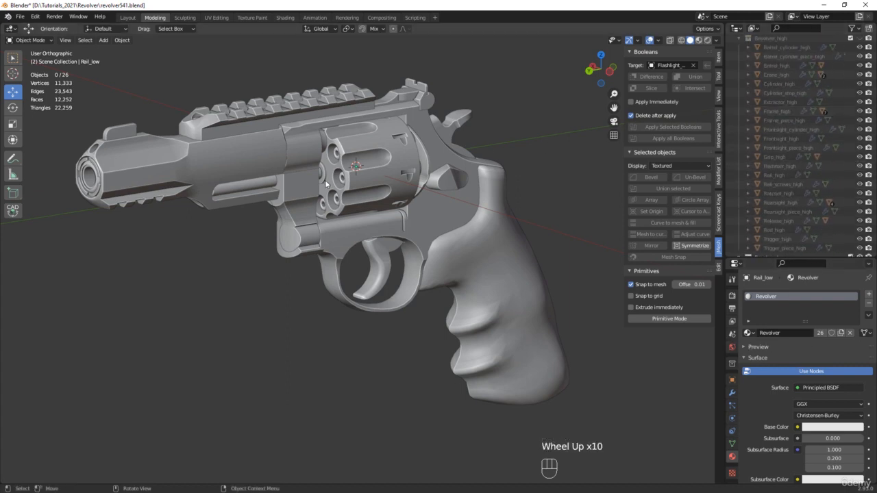
pyautogui.click(342, 180)
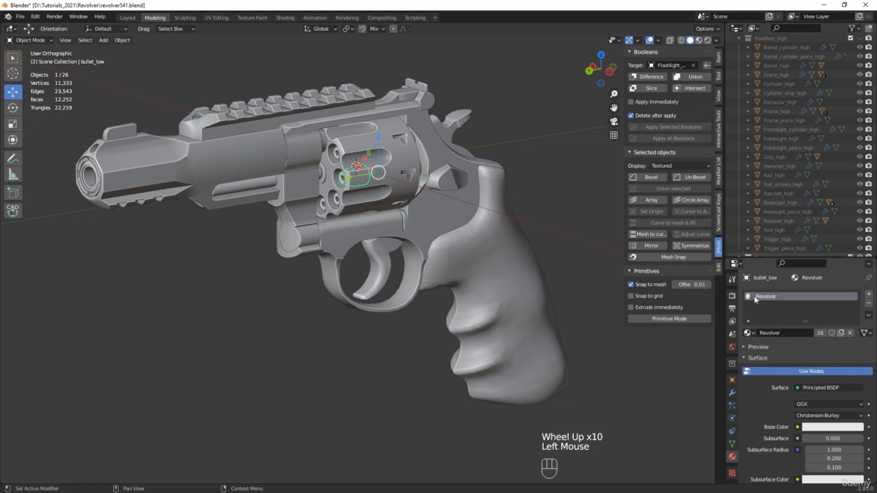
# Step: Collapse the bullet_low, Revolver_high and Revolver_low collections in the scene hierarchy
pyautogui.scroll(3, 786, 179)
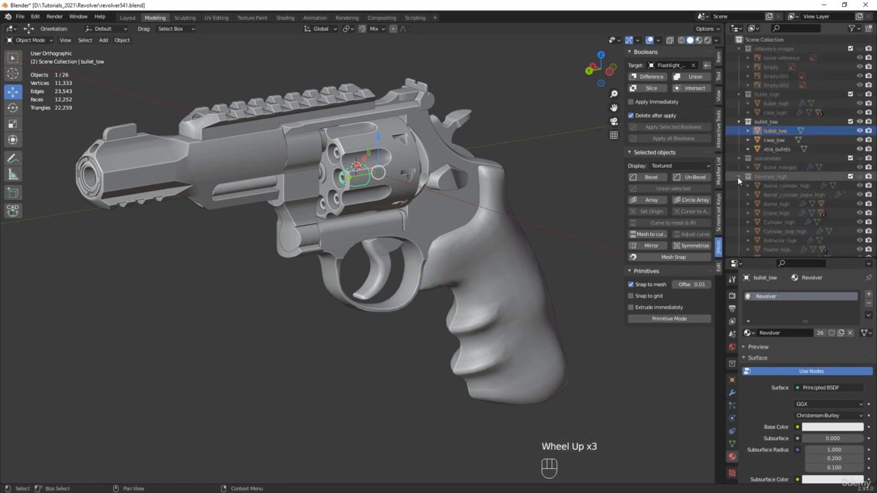
pyautogui.click(739, 121)
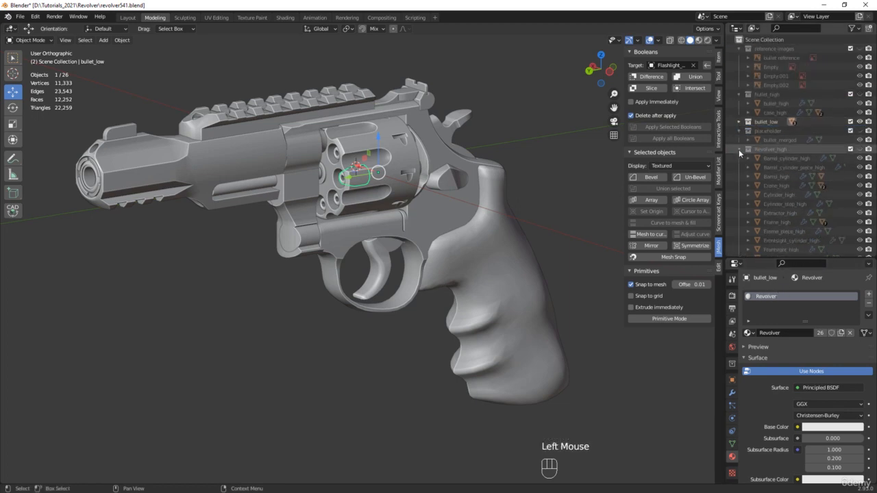
pyautogui.click(739, 150)
pyautogui.click(739, 158)
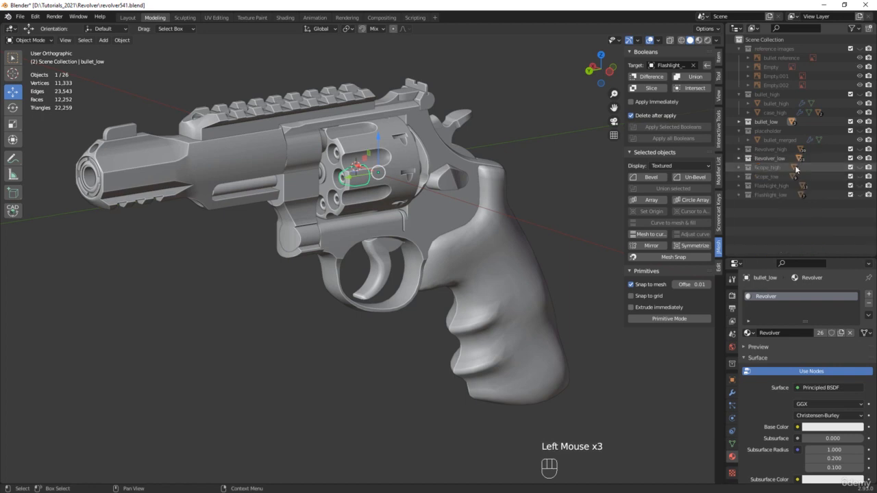
# Step: Hide the Revolver_low and bullet_low collections and show Revolver_high
pyautogui.click(861, 160)
pyautogui.click(860, 122)
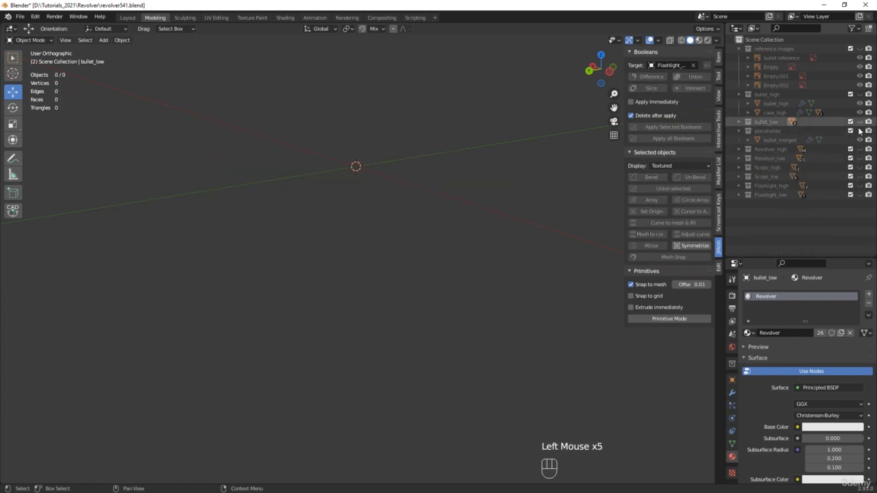
pyautogui.click(860, 148)
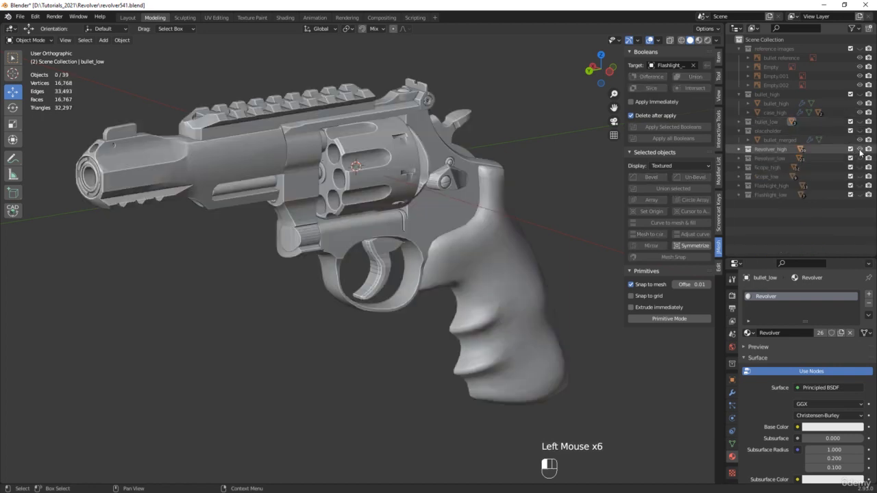
# Step: Delete four high-poly screws: one on the release latch, one atop the frame near the rear sight, and two above the trigger guard
pyautogui.moveTo(463, 174); pyautogui.dragTo(438, 177, button='middle')
pyautogui.scroll(2, 438, 177)
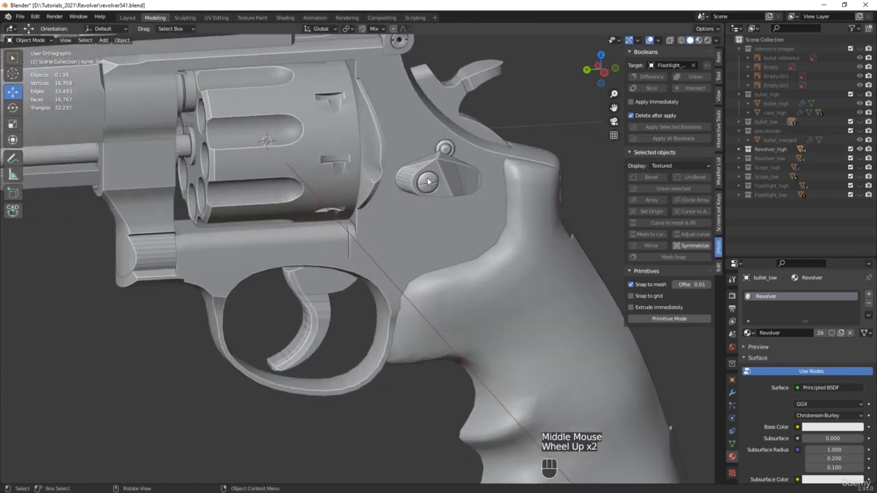
pyautogui.click(428, 181)
pyautogui.scroll(3, 426, 179)
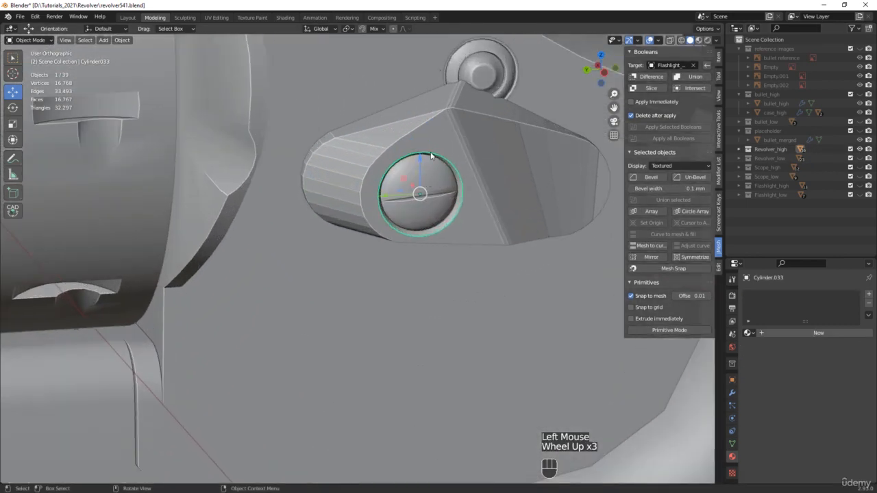
pyautogui.scroll(-6, 418, 173)
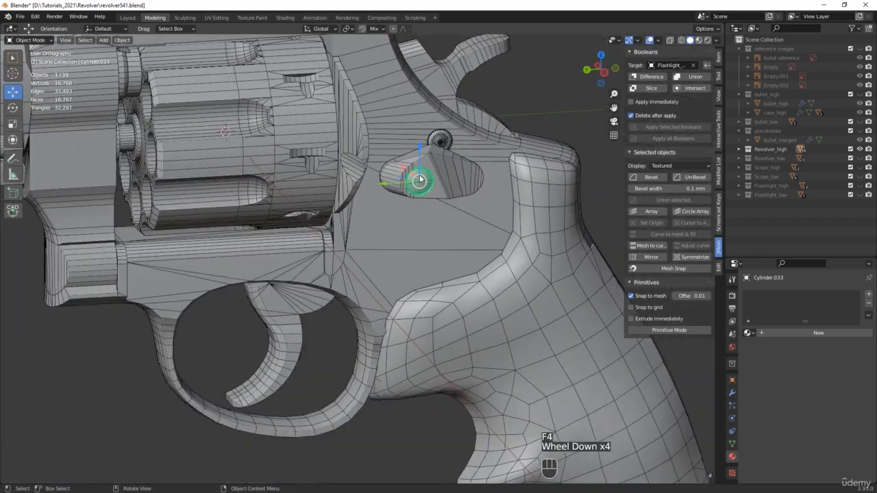
pyautogui.moveTo(419, 174); pyautogui.dragTo(406, 283, button='middle')
pyautogui.scroll(2, 404, 152)
pyautogui.moveTo(405, 153); pyautogui.dragTo(423, 192, button='middle')
pyautogui.keyDown('shift'); pyautogui.click(422, 173); pyautogui.keyUp('shift')
pyautogui.scroll(-3, 438, 185)
pyautogui.moveTo(496, 209)
pyautogui.mouseDown(button='middle')
pyautogui.moveTo(488, 229)
pyautogui.moveTo(448, 170)
pyautogui.moveTo(414, 216)
pyautogui.moveTo(485, 210)
pyautogui.mouseUp(button='middle')
pyautogui.scroll(4, 479, 151)
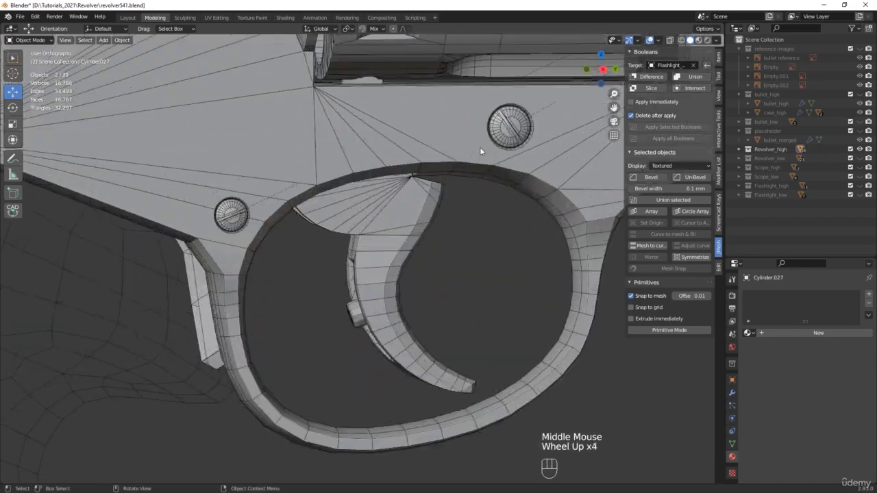
pyautogui.keyDown('shift'); pyautogui.click(501, 135); pyautogui.keyUp('shift')
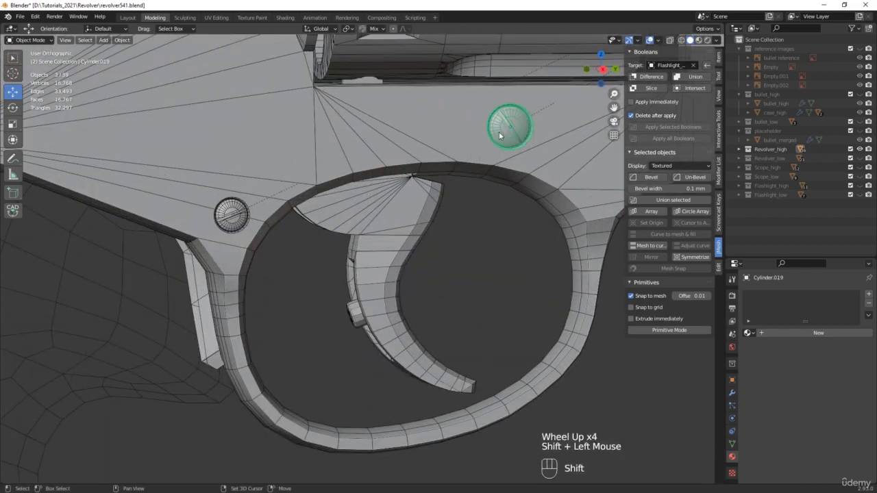
pyautogui.keyDown('shift'); pyautogui.click(232, 218); pyautogui.keyUp('shift')
pyautogui.scroll(-3, 258, 243)
pyautogui.moveTo(258, 244); pyautogui.dragTo(411, 242, button='middle')
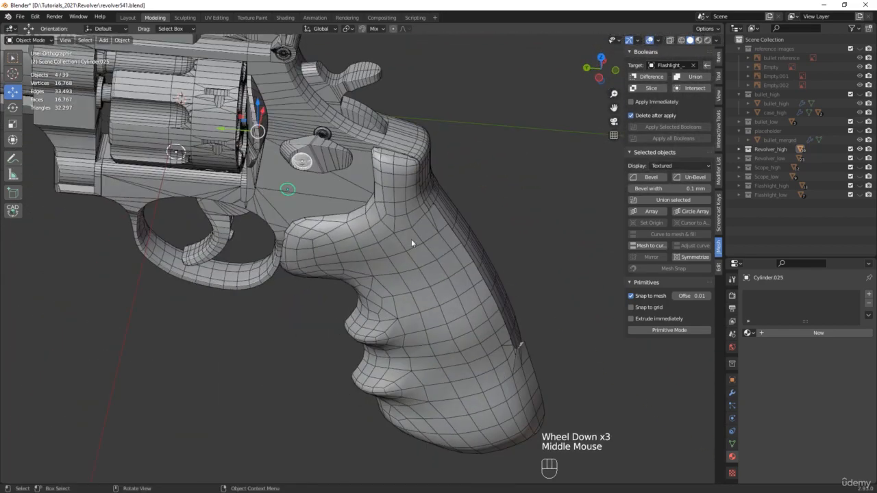
pyautogui.keyDown('shift'); pyautogui.moveTo(274, 146); pyautogui.dragTo(428, 254, button='middle'); pyautogui.keyUp('shift')
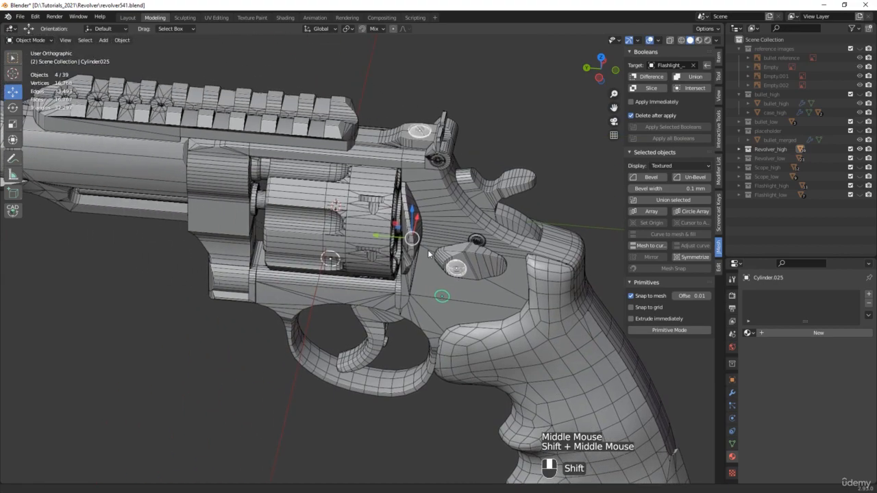
pyautogui.press('x')
pyautogui.click(373, 238)
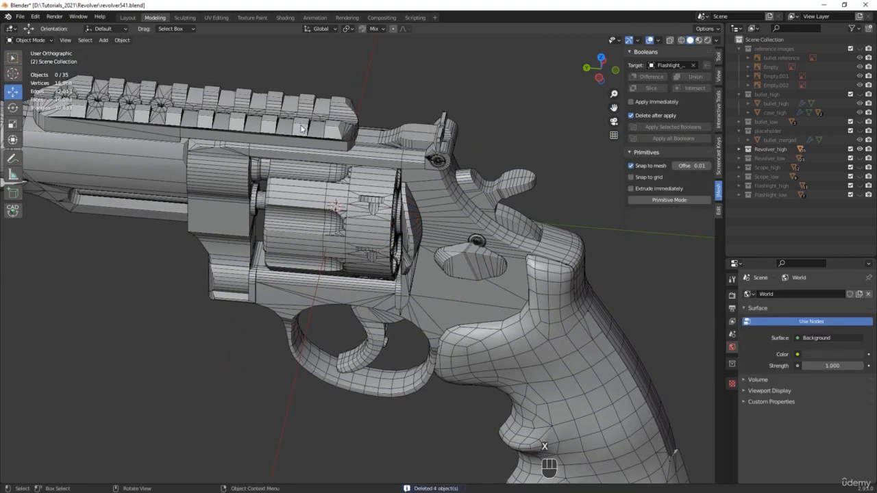
# Step: Use X-ray view to find the high-poly screw hidden inside the rail, delete it, and turn X-ray off again
pyautogui.hotkey('alt', 'z')
pyautogui.scroll(6, 281, 123)
pyautogui.click(337, 145)
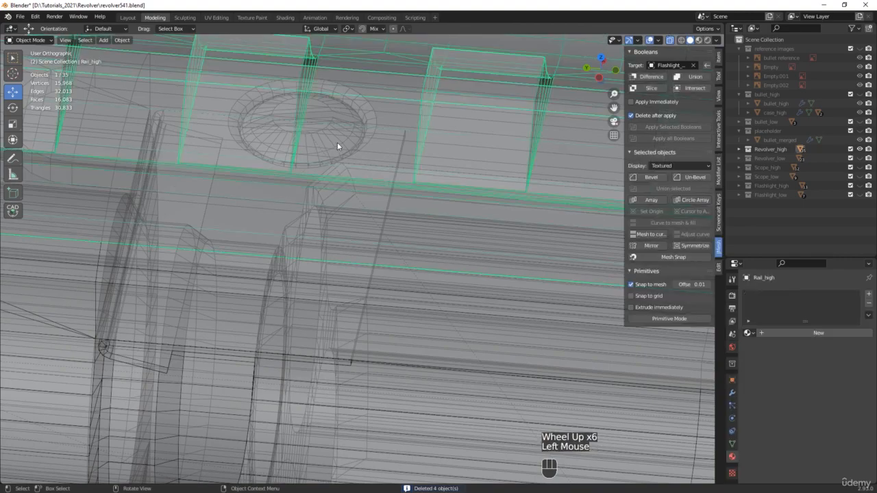
pyautogui.click(337, 142)
pyautogui.click(338, 142)
pyautogui.click(337, 141)
pyautogui.scroll(-2, 326, 148)
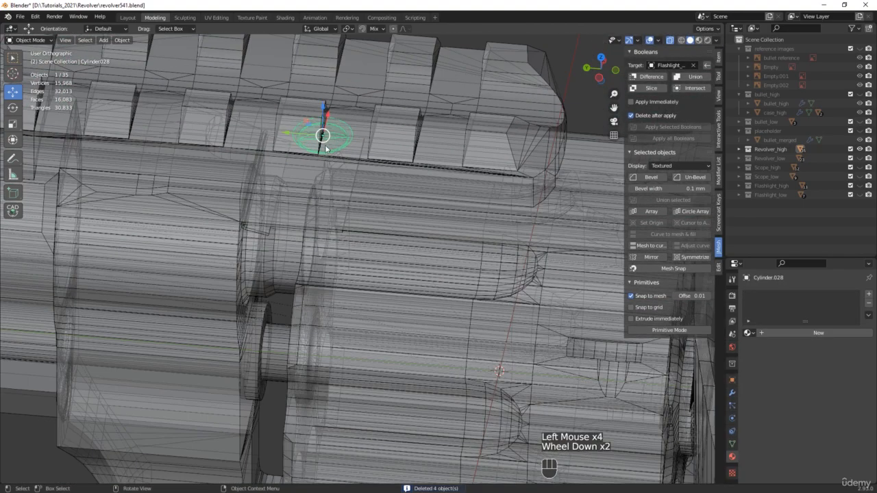
pyautogui.keyDown('shift'); pyautogui.moveTo(326, 148); pyautogui.dragTo(230, 173, button='middle'); pyautogui.keyUp('shift')
pyautogui.moveTo(136, 171); pyautogui.dragTo(226, 185, button='middle')
pyautogui.scroll(-1, 411, 223)
pyautogui.keyDown('shift'); pyautogui.moveTo(412, 224); pyautogui.dragTo(447, 255, button='middle'); pyautogui.keyUp('shift')
pyautogui.press('x')
pyautogui.click(336, 166)
pyautogui.scroll(-2, 359, 182)
pyautogui.hotkey('alt', 'z')
# Step: Delete the high-poly screw at the bottom of the grip
pyautogui.scroll(-1, 337, 236)
pyautogui.keyDown('shift'); pyautogui.moveTo(579, 445); pyautogui.dragTo(469, 323, button='middle'); pyautogui.keyUp('shift')
pyautogui.moveTo(469, 323); pyautogui.dragTo(463, 256, button='middle')
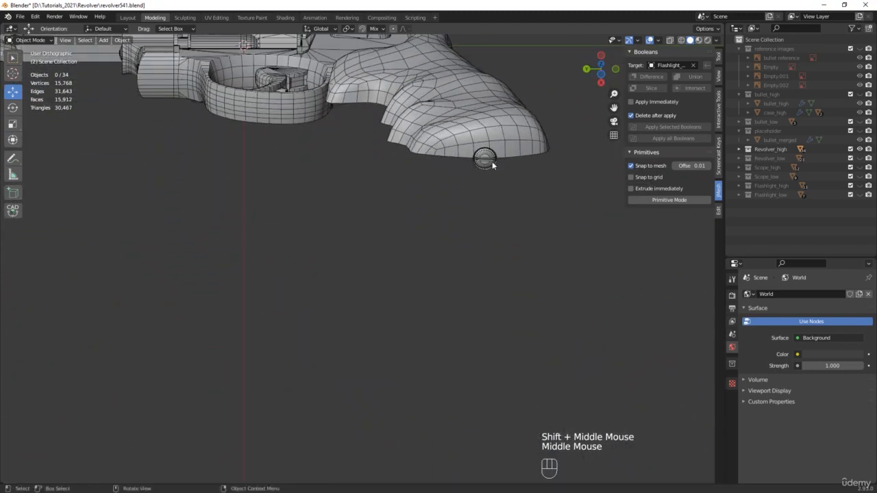
pyautogui.scroll(3, 472, 142)
pyautogui.click(472, 142)
pyautogui.press('x')
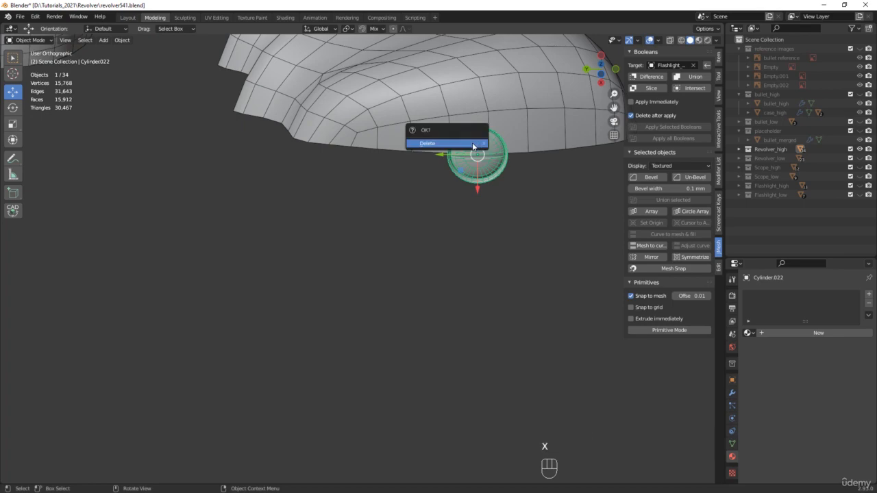
pyautogui.click(472, 143)
# Step: View the whole high-poly revolver and save the file incrementally as revolver542.blend
pyautogui.scroll(-4, 471, 143)
pyautogui.moveTo(441, 179); pyautogui.dragTo(396, 223, button='middle')
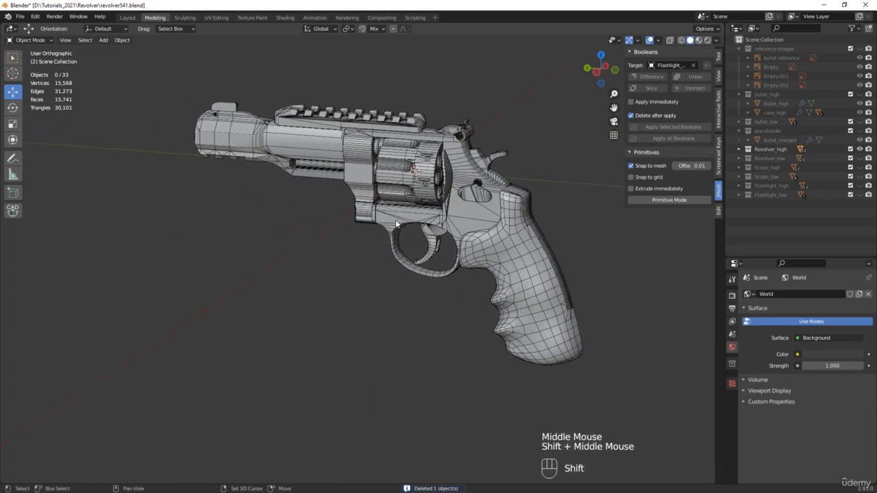
pyautogui.hotkey('ctrl', 'alt', 's')
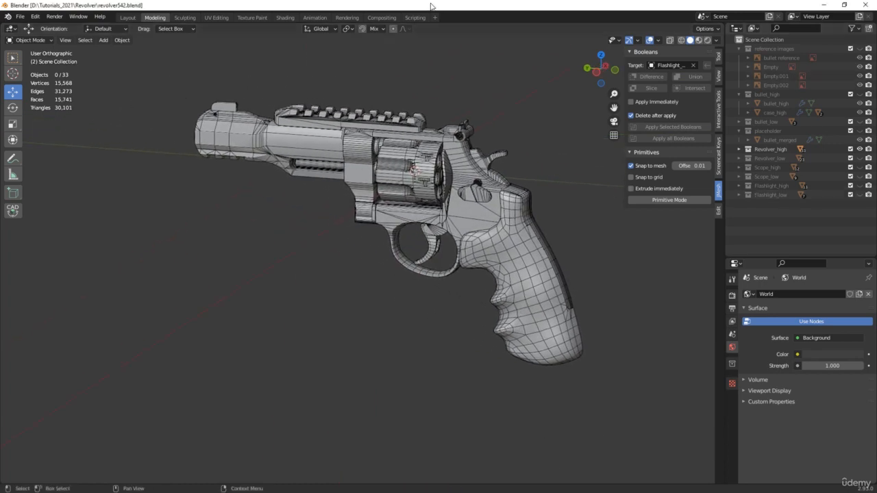
pyautogui.click(525, 159)
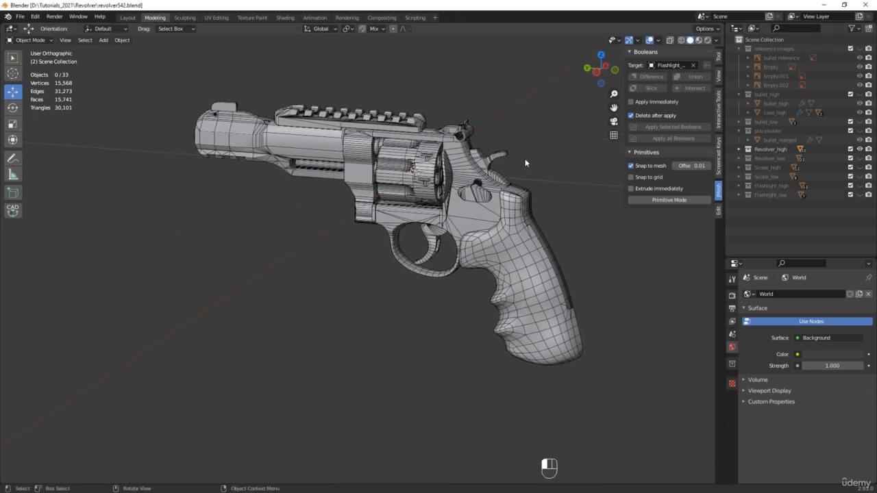
# Step: Hide Revolver_high, show the Flashlight_low collection, and isolate the flashlight body in local view
pyautogui.click(860, 149)
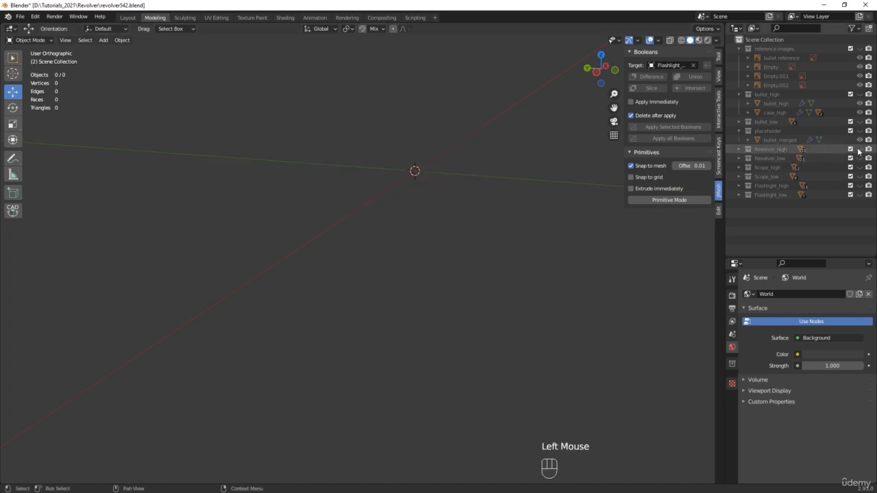
pyautogui.click(860, 194)
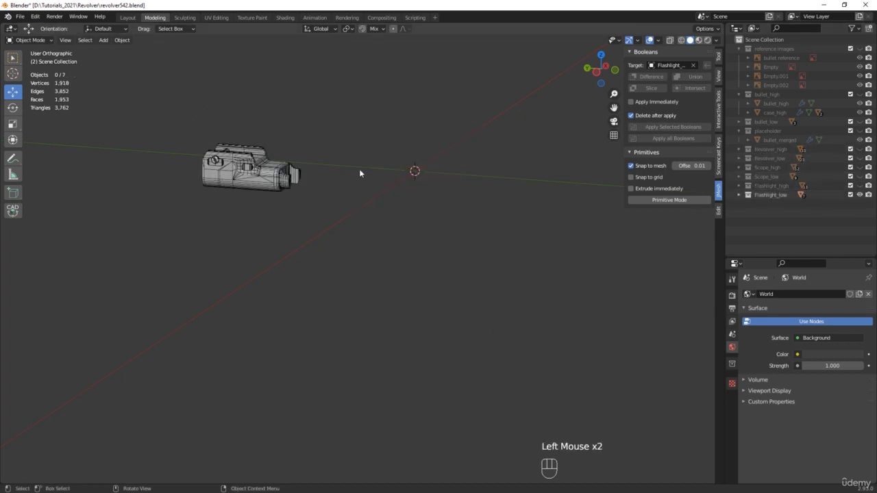
pyautogui.click(212, 176)
pyautogui.moveTo(178, 154)
pyautogui.mouseDown(button='middle')
pyautogui.moveTo(244, 150)
pyautogui.moveTo(178, 158)
pyautogui.mouseUp(button='middle')
pyautogui.scroll(6, 178, 159)
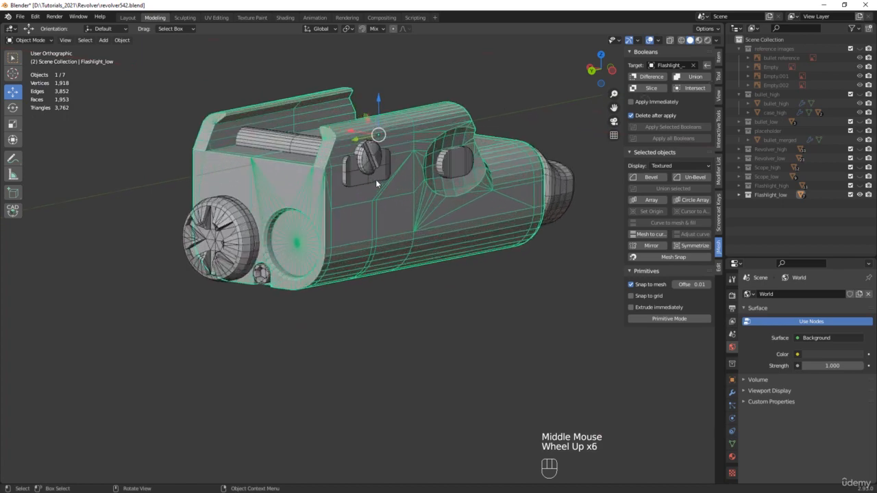
pyautogui.scroll(1, 372, 180)
pyautogui.press('/')
# Step: Dissolve the two closely spaced edge loops running around the flashlight body, ahead of its side recess
pyautogui.moveTo(301, 308); pyautogui.dragTo(274, 282, button='middle')
pyautogui.scroll(2, 327, 259)
pyautogui.press('Tab')
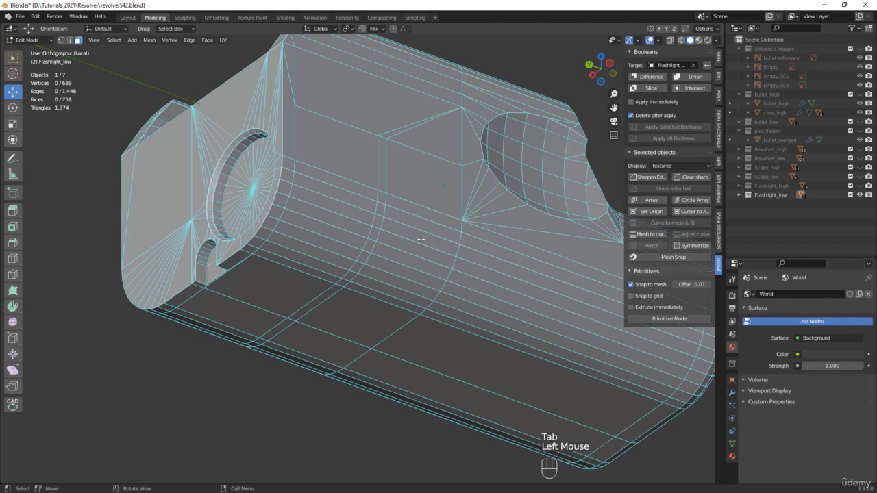
pyautogui.press('x')
pyautogui.click(374, 207)
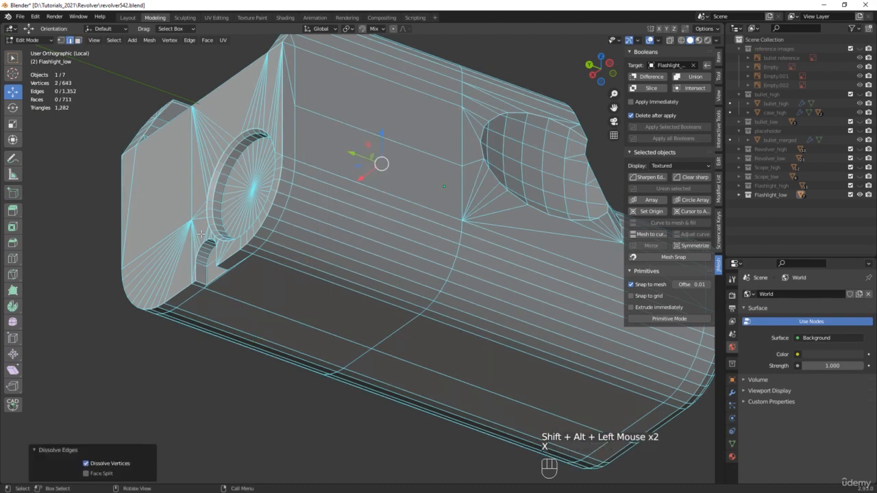
# Step: Select the vertical edge beside the small arched notch on the flashlight body's end face
pyautogui.moveTo(201, 234); pyautogui.dragTo(337, 203, button='middle')
pyautogui.scroll(3, 336, 203)
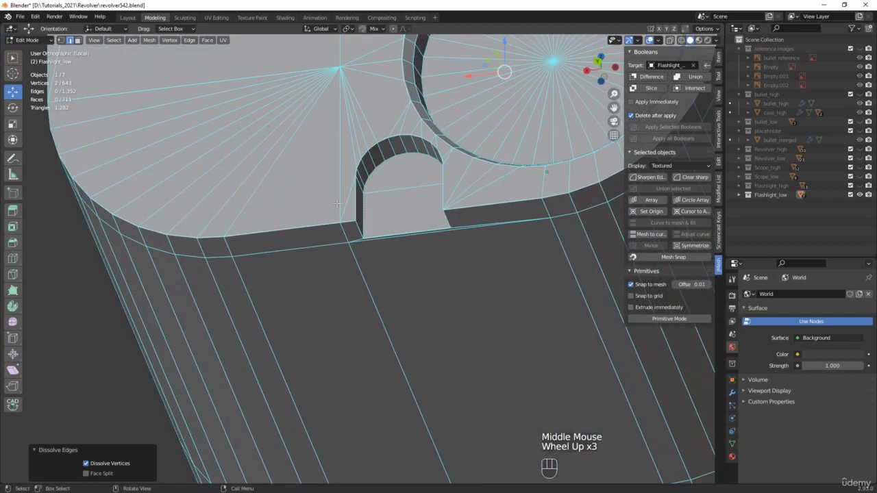
pyautogui.click(338, 203)
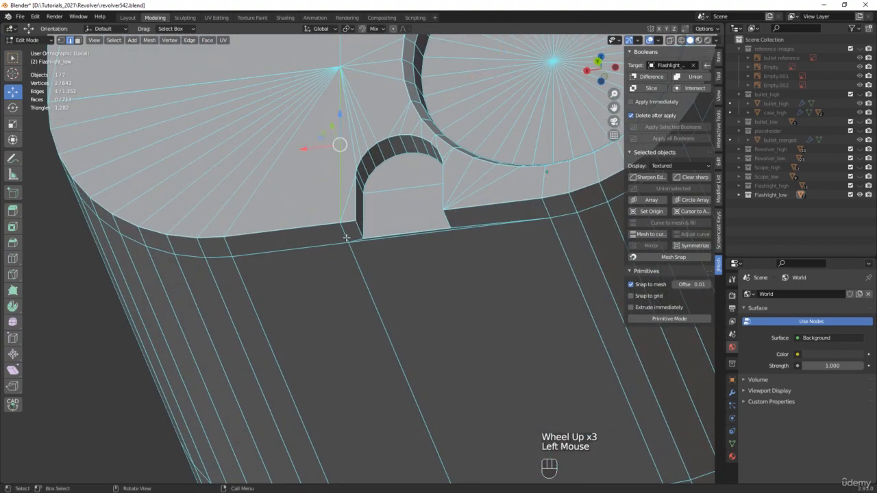
# Step: Dissolve the redundant edge chain beside the front notch and the thin edge running along the notch's lower rim
pyautogui.keyDown('shift'); pyautogui.click(355, 260); pyautogui.keyUp('shift')
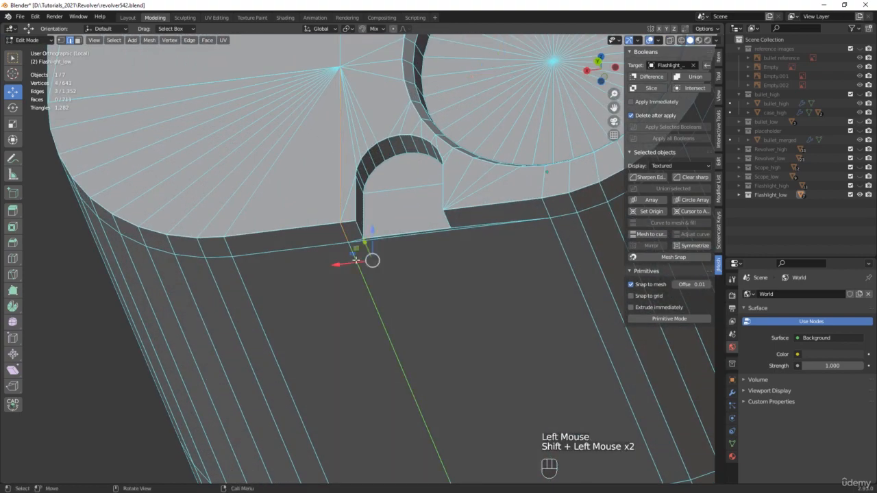
pyautogui.press('x')
pyautogui.click(357, 263)
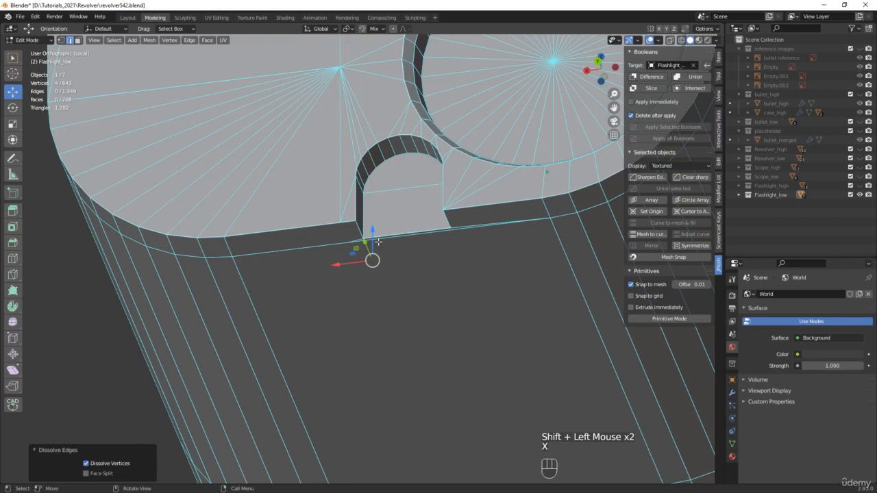
pyautogui.keyDown('shift'); pyautogui.moveTo(379, 242); pyautogui.dragTo(329, 233, button='middle'); pyautogui.keyUp('shift')
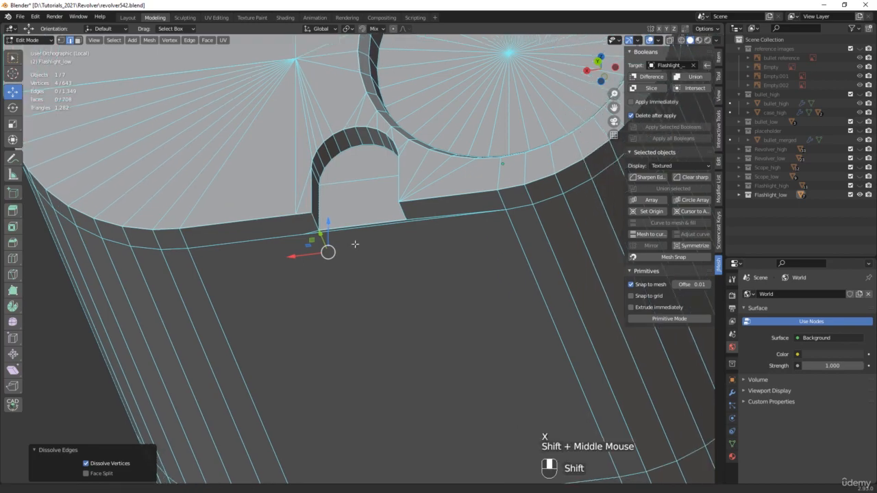
pyautogui.scroll(2, 333, 222)
pyautogui.click(346, 215)
pyautogui.press('x')
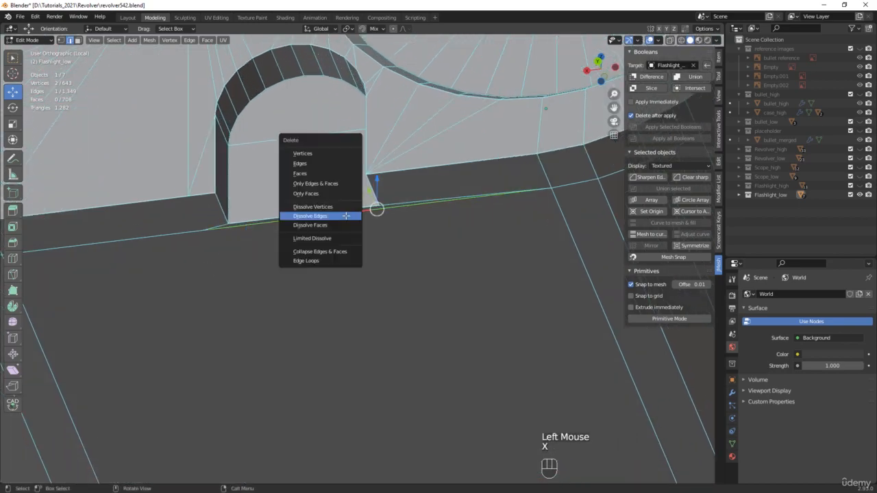
pyautogui.click(346, 215)
# Step: Dissolve the two front-face edges beside the notch and connect the arch's side vertex to the start of the rounded corner
pyautogui.scroll(-3, 345, 215)
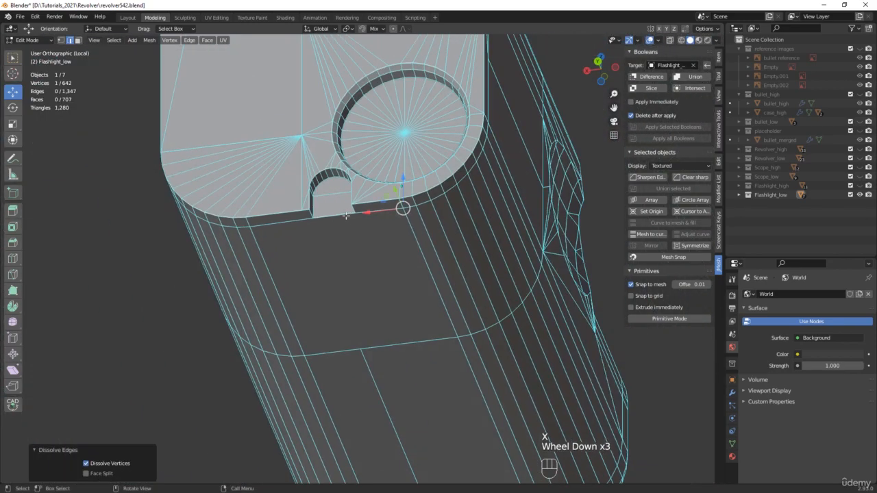
pyautogui.moveTo(346, 215)
pyautogui.mouseDown(button='middle')
pyautogui.moveTo(355, 217)
pyautogui.moveTo(343, 240)
pyautogui.moveTo(354, 226)
pyautogui.mouseUp(button='middle')
pyautogui.scroll(2, 295, 197)
pyautogui.moveTo(295, 197); pyautogui.dragTo(305, 185, button='middle')
pyautogui.click(305, 203)
pyautogui.scroll(1, 306, 202)
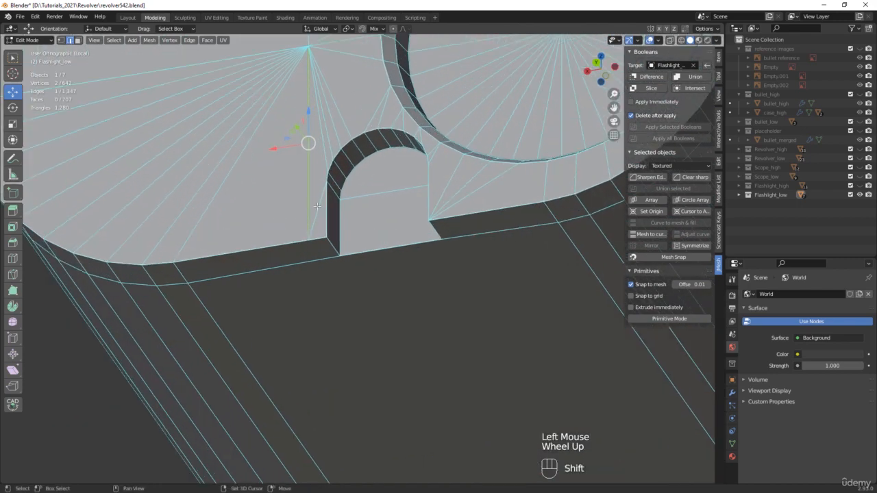
pyautogui.keyDown('shift'); pyautogui.click(317, 205); pyautogui.keyUp('shift')
pyautogui.press('x')
pyautogui.click(317, 205)
pyautogui.press('1')
pyautogui.click(327, 181)
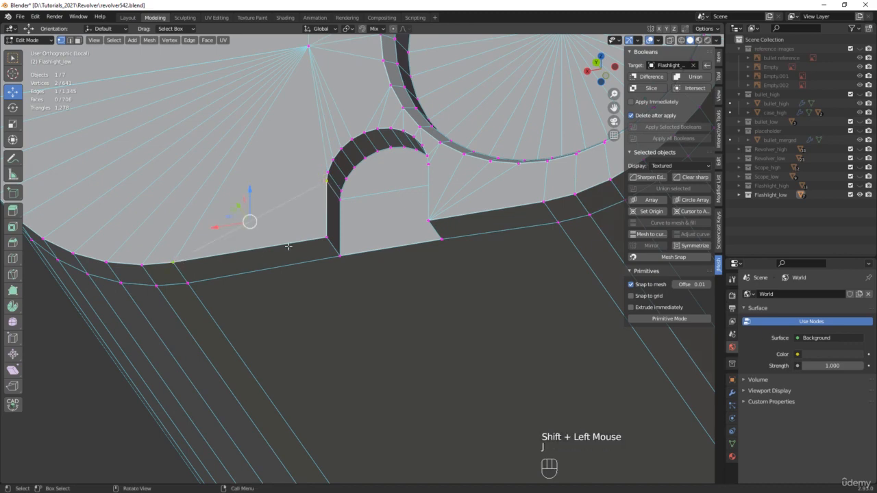
# Step: Connect both lower notch corners to the nearest flat-section end vertices of the cross loop on the underside
pyautogui.scroll(-3, 290, 246)
pyautogui.moveTo(329, 256); pyautogui.dragTo(342, 242, button='middle')
pyautogui.keyDown('shift'); pyautogui.moveTo(313, 292); pyautogui.dragTo(330, 140, button='middle'); pyautogui.keyUp('shift')
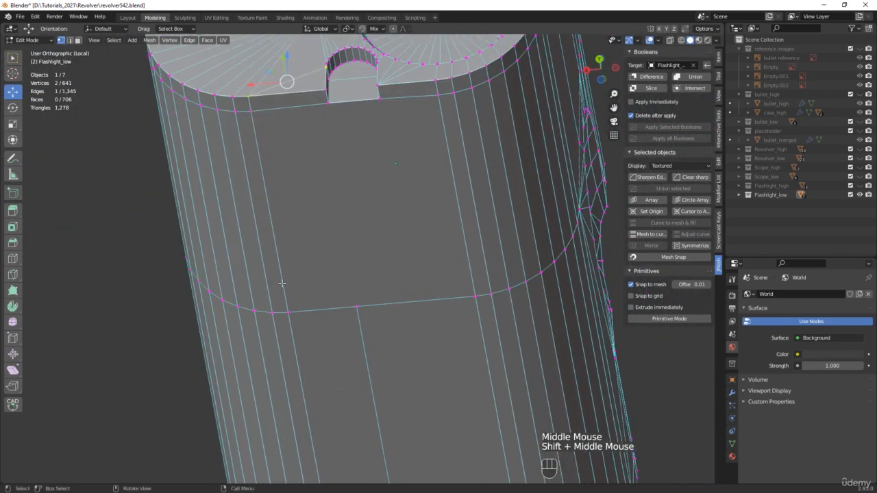
pyautogui.keyDown('shift'); pyautogui.click(328, 104); pyautogui.keyUp('shift')
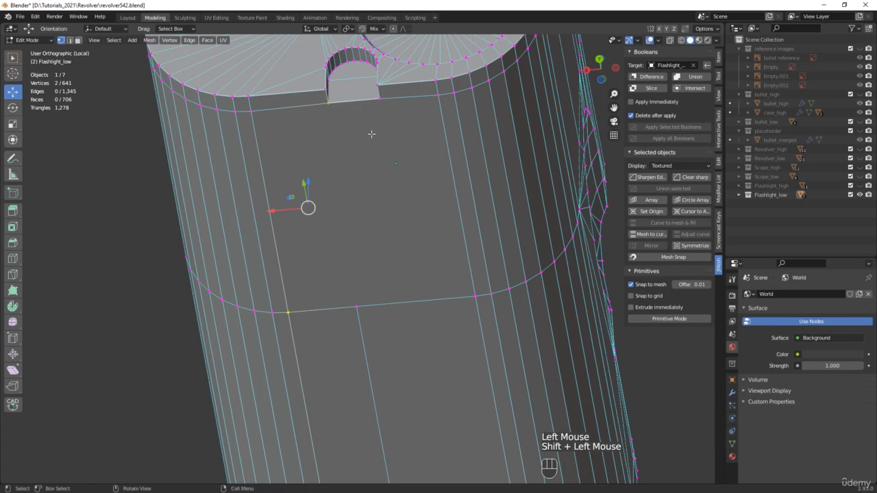
pyautogui.press('j')
pyautogui.click(380, 98)
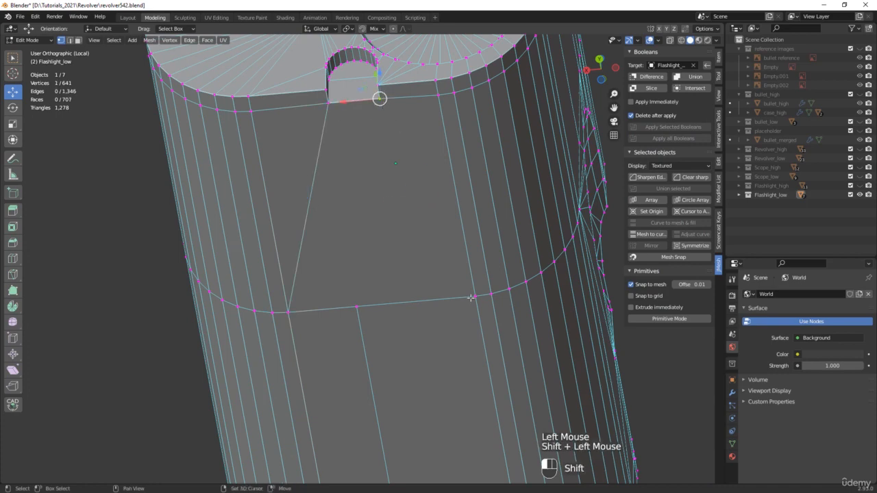
pyautogui.keyDown('shift'); pyautogui.click(470, 297); pyautogui.keyUp('shift')
pyautogui.press('j')
# Step: Dissolve the lengthwise edge on the flat side wall and the slanted edge joining it to the upper front corner
pyautogui.scroll(-1, 463, 271)
pyautogui.moveTo(461, 273); pyautogui.dragTo(397, 244, button='middle')
pyautogui.keyDown('shift'); pyautogui.moveTo(397, 245); pyautogui.dragTo(353, 376, button='middle'); pyautogui.keyUp('shift')
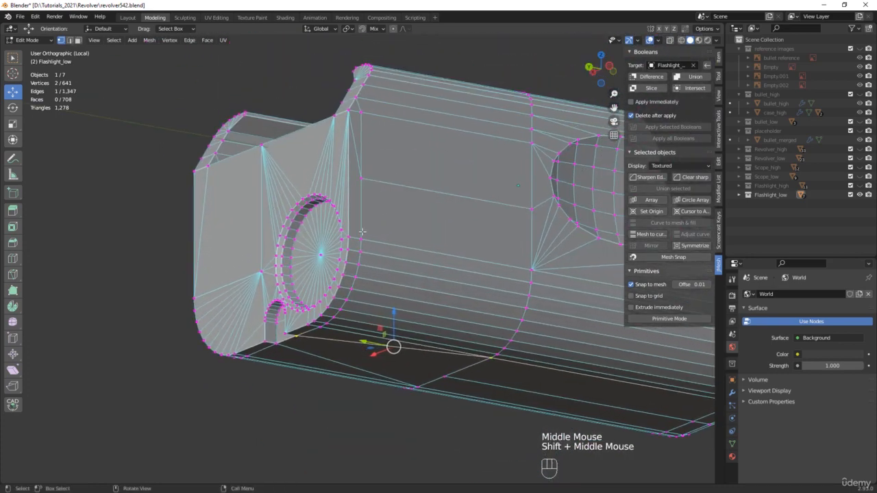
pyautogui.press('2')
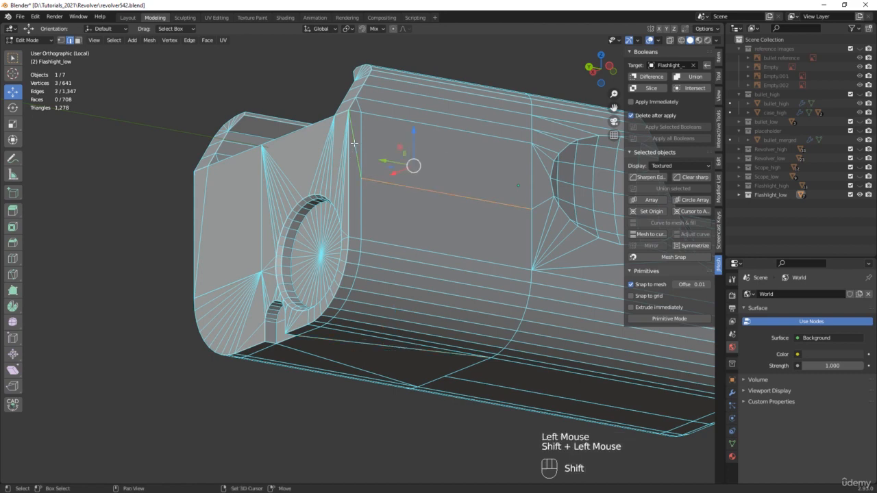
pyautogui.press('x')
pyautogui.click(354, 143)
# Step: Dissolve the remaining edge loop just behind the front face on this side of the body
pyautogui.moveTo(458, 256); pyautogui.dragTo(353, 286, button='middle')
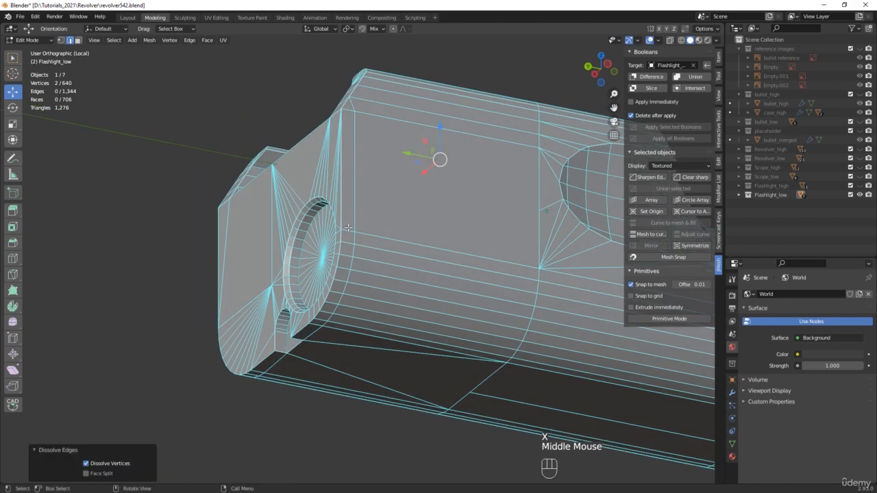
pyautogui.keyDown('alt'); pyautogui.click(355, 210); pyautogui.keyUp('alt')
pyautogui.press('x')
pyautogui.click(355, 210)
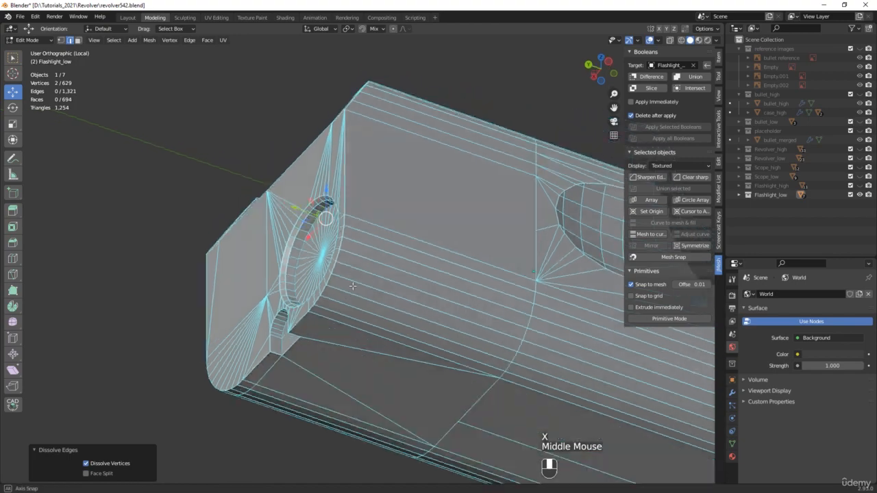
# Step: Connect the lower notch corner to the neighbouring vertex on the front face's rounded outline
pyautogui.scroll(2, 352, 286)
pyautogui.press('1')
pyautogui.click(304, 322)
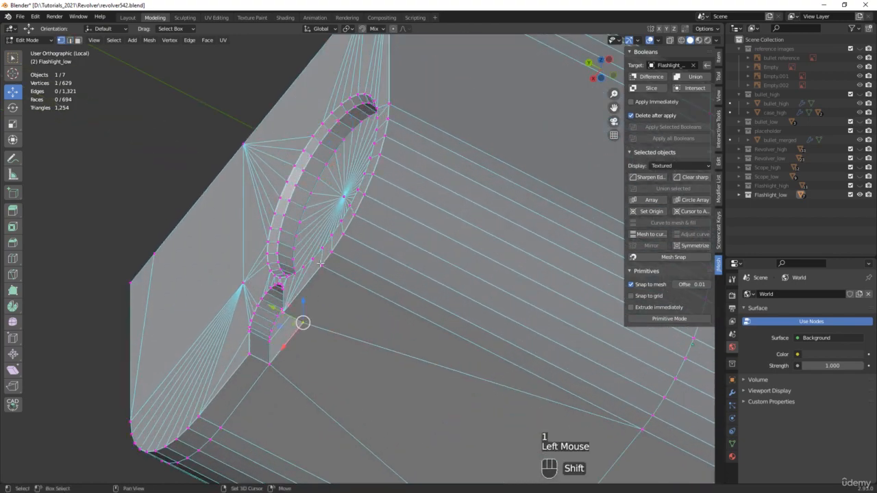
pyautogui.press('j')
# Step: Dissolve the matching loop behind the front face on the opposite side, including the side wall's lengthwise and slanted edges
pyautogui.scroll(-2, 375, 268)
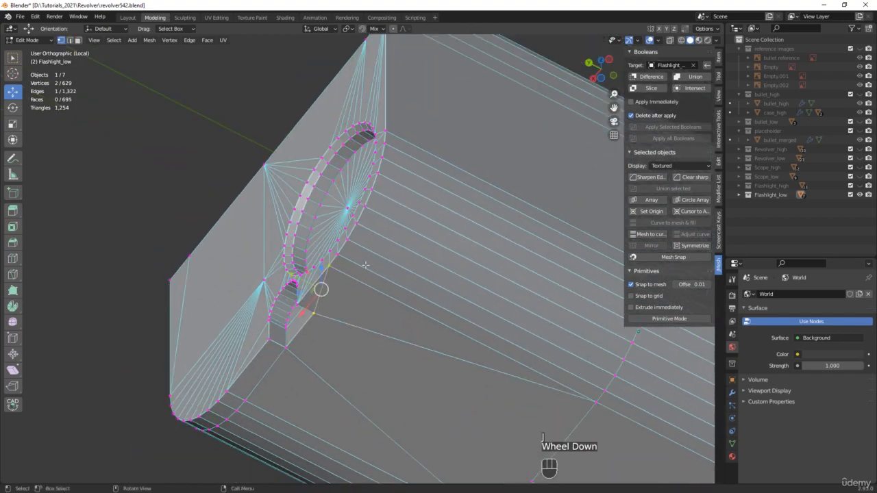
pyautogui.moveTo(277, 265); pyautogui.dragTo(385, 277, button='middle')
pyautogui.scroll(1, 259, 221)
pyautogui.moveTo(259, 221); pyautogui.dragTo(294, 251, button='middle')
pyautogui.keyDown('shift'); pyautogui.moveTo(264, 98); pyautogui.dragTo(308, 217, button='middle'); pyautogui.keyUp('shift')
pyautogui.press('2')
pyautogui.keyDown('alt'); pyautogui.click(313, 195); pyautogui.keyUp('alt')
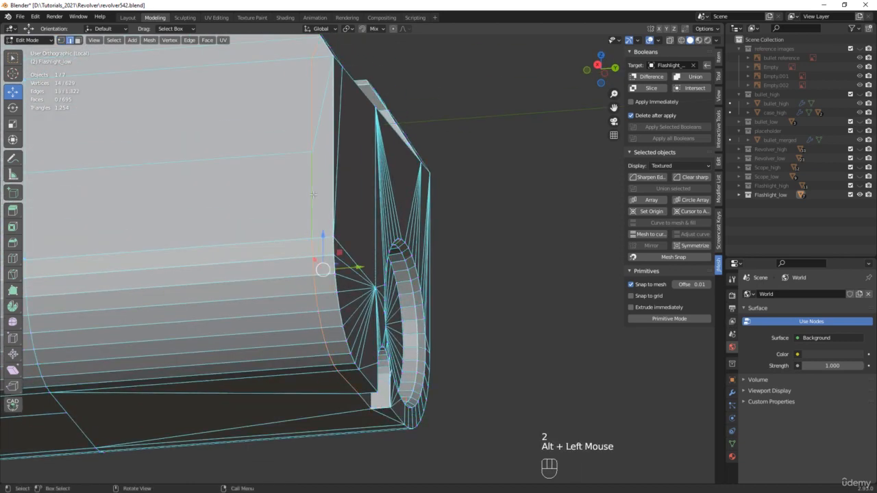
pyautogui.scroll(-2, 313, 194)
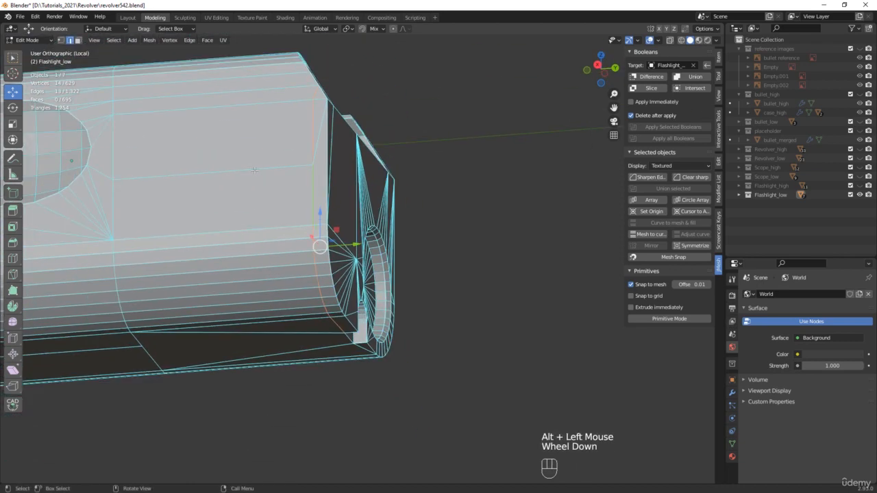
pyautogui.keyDown('shift'); pyautogui.click(317, 141); pyautogui.keyUp('shift')
pyautogui.press('x')
pyautogui.click(316, 141)
# Step: Dissolve the short edge between the oval side recess's tip and the adjacent vertical cross loop
pyautogui.keyDown('shift'); pyautogui.moveTo(116, 166); pyautogui.dragTo(244, 152, button='middle'); pyautogui.keyUp('shift')
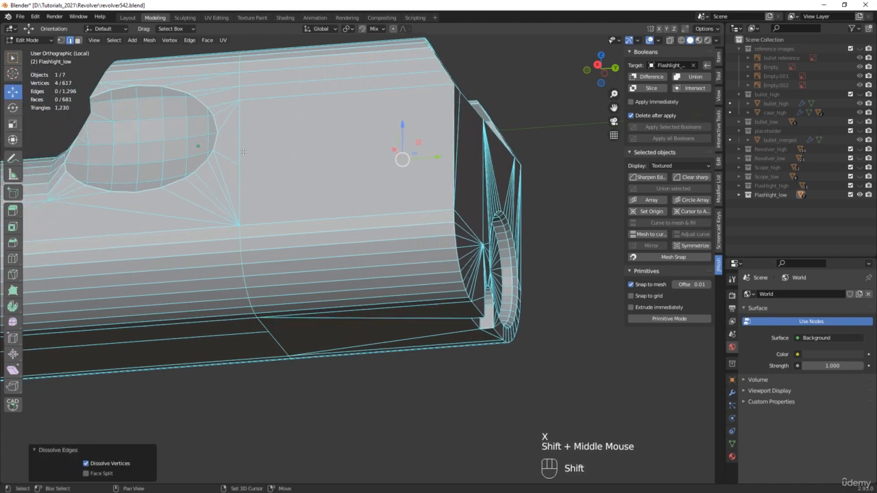
pyautogui.click(225, 156)
pyautogui.press('x')
pyautogui.click(225, 156)
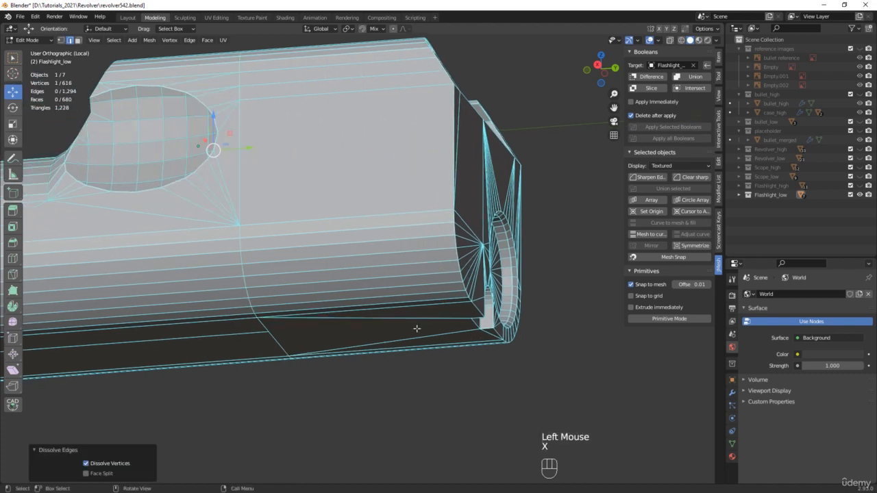
# Step: Connect the lower notch corner to a vertex on the body's rounded front edge
pyautogui.moveTo(415, 329); pyautogui.dragTo(400, 268, button='middle')
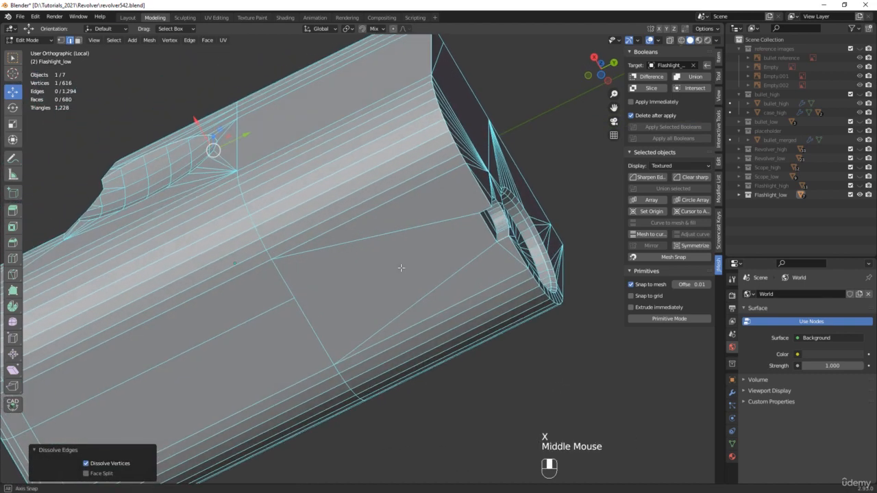
pyautogui.scroll(2, 485, 215)
pyautogui.press('1')
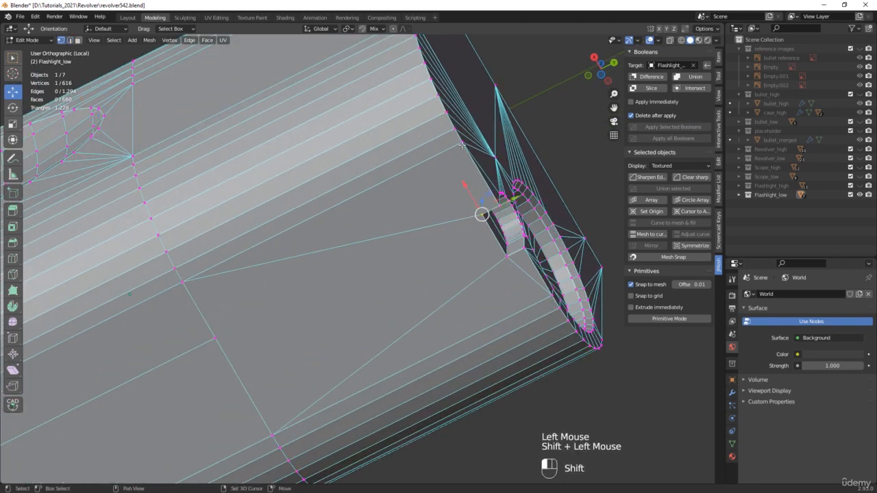
# Step: Dissolve the matching short edge at the oval recess's tip on the other side of the body
pyautogui.scroll(-2, 448, 186)
pyautogui.moveTo(448, 186); pyautogui.dragTo(387, 269, button='middle')
pyautogui.keyDown('shift'); pyautogui.moveTo(428, 188); pyautogui.dragTo(360, 372, button='middle'); pyautogui.keyUp('shift')
pyautogui.moveTo(428, 247); pyautogui.dragTo(318, 246, button='middle')
pyautogui.keyDown('shift'); pyautogui.moveTo(565, 249); pyautogui.dragTo(309, 265, button='middle'); pyautogui.keyUp('shift')
pyautogui.press('2')
pyautogui.press('x')
pyautogui.click(425, 212)
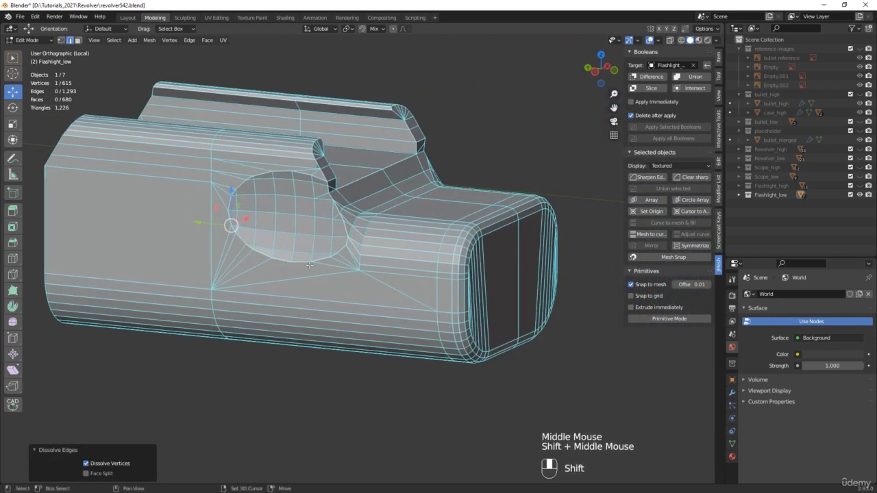
# Step: Dissolve the lengthwise centre edge loop running over the top face and around the body
pyautogui.moveTo(357, 229); pyautogui.dragTo(497, 308, button='middle')
pyautogui.keyDown('alt'); pyautogui.click(439, 264); pyautogui.keyUp('alt')
pyautogui.scroll(2, 310, 264)
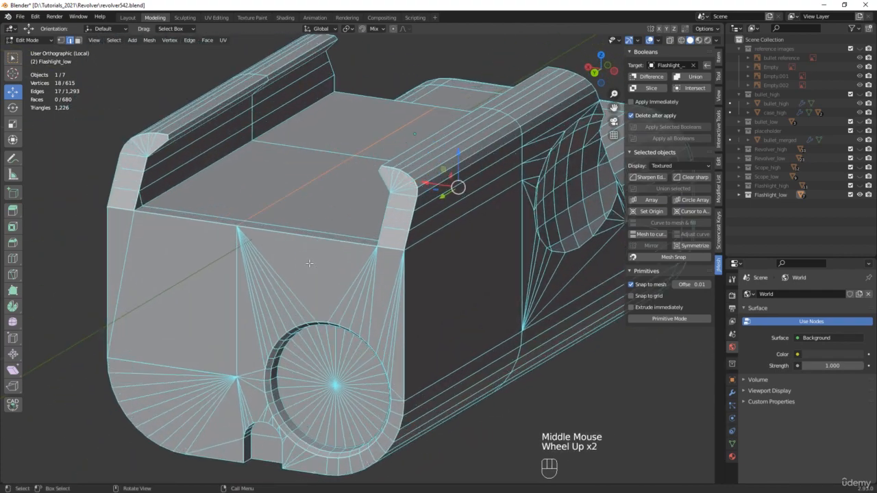
pyautogui.moveTo(310, 263); pyautogui.dragTo(370, 250, button='middle')
pyautogui.press('x')
pyautogui.click(319, 266)
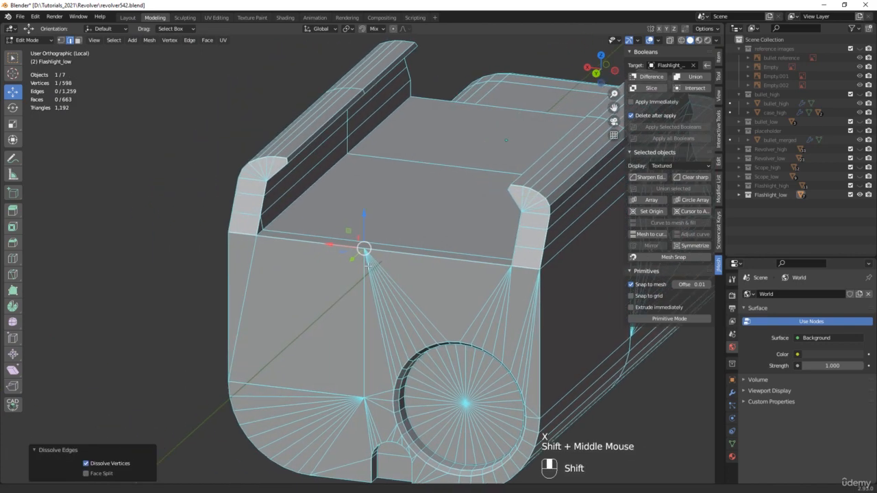
# Step: Enable snapping and move the front face's top centre vertex along X onto the inner base corner of the side rail
pyautogui.scroll(3, 425, 264)
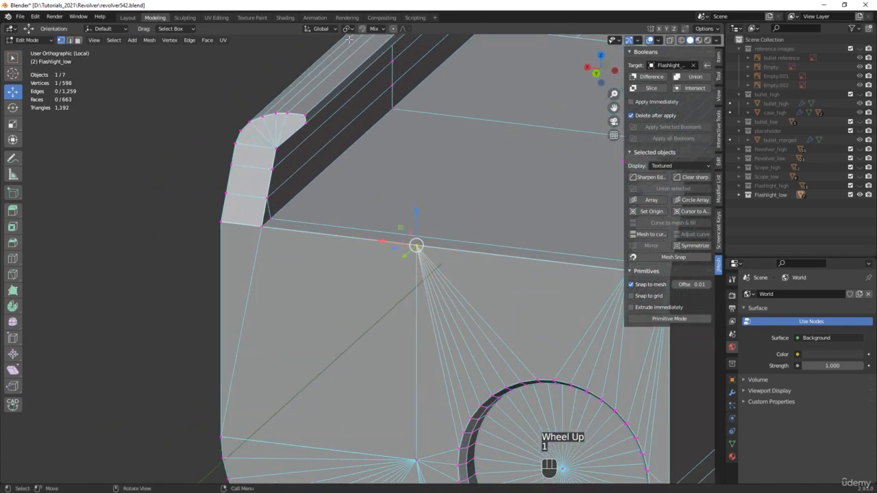
pyautogui.click(363, 29)
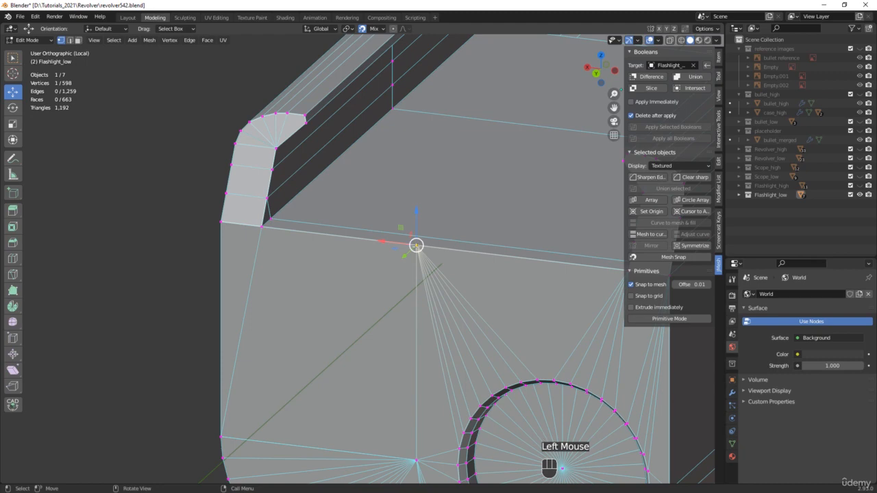
pyautogui.moveTo(416, 245); pyautogui.dragTo(264, 227)
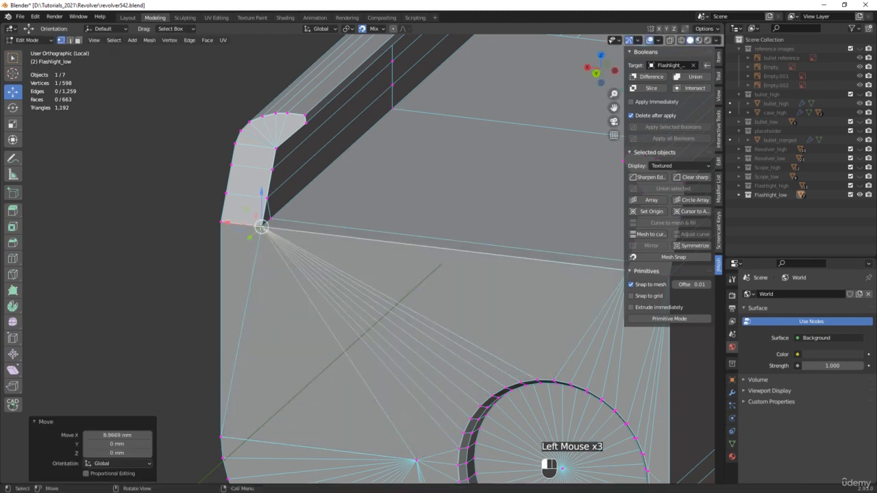
pyautogui.scroll(-1, 264, 227)
pyautogui.scroll(-1, 276, 230)
pyautogui.moveTo(276, 229); pyautogui.dragTo(406, 213, button='middle')
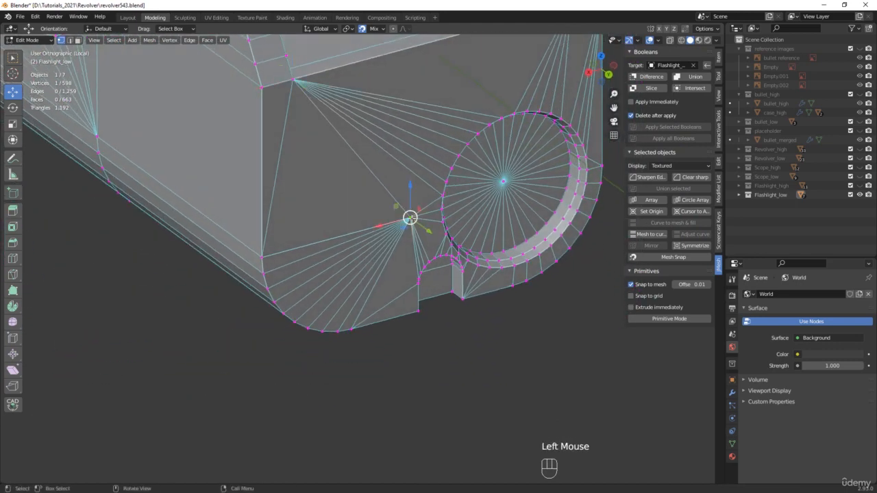
pyautogui.doubleClick(396, 237)
pyautogui.hotkey('ctrl', 'z')
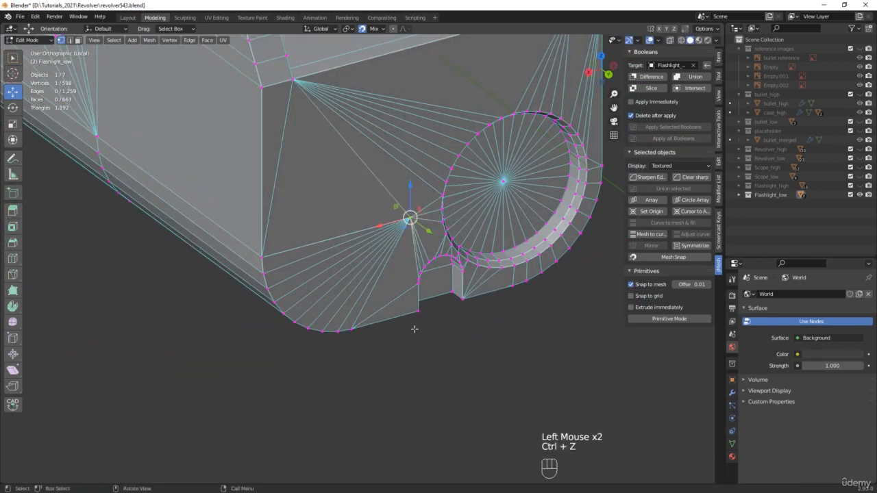
# Step: Merge all vertices of the flashlight mesh by distance, using a merge distance of 0.01 mm
pyautogui.scroll(-3, 411, 322)
pyautogui.keyDown('shift'); pyautogui.moveTo(412, 323); pyautogui.dragTo(429, 336, button='middle'); pyautogui.keyUp('shift')
pyautogui.press('a')
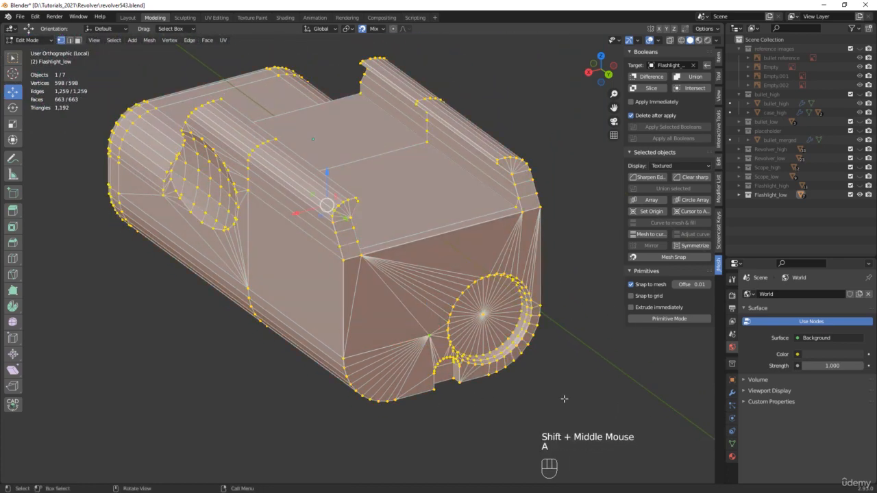
pyautogui.press('m')
pyautogui.click(564, 398)
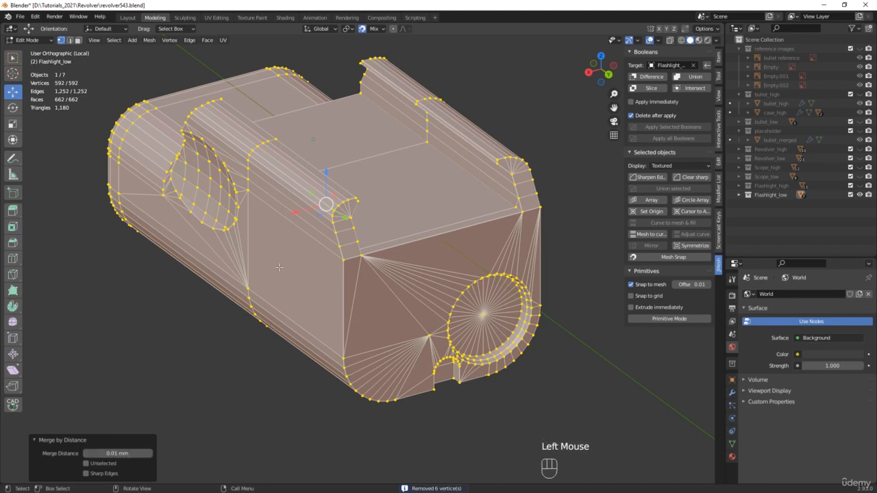
# Step: Dissolve the extra edge line running across the top face just behind the front edge, between the two rails
pyautogui.moveTo(256, 270); pyautogui.dragTo(408, 254, button='middle')
pyautogui.scroll(2, 502, 208)
pyautogui.press('2')
pyautogui.keyDown('alt'); pyautogui.click(502, 214); pyautogui.keyUp('alt')
pyautogui.press('x')
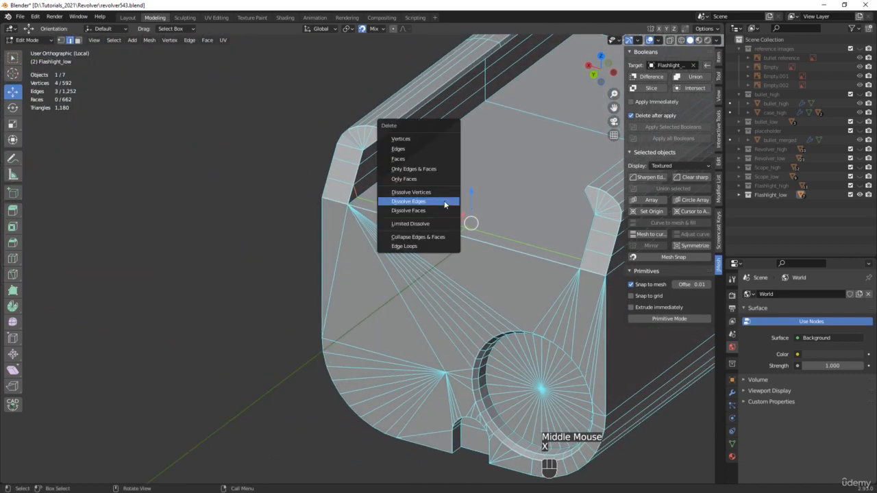
pyautogui.click(444, 203)
pyautogui.scroll(-2, 445, 206)
pyautogui.scroll(1, 407, 253)
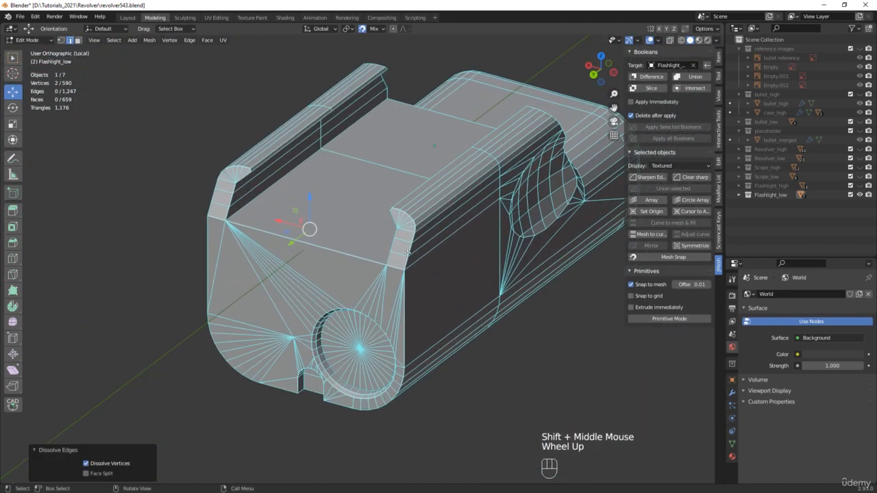
pyautogui.scroll(1, 418, 246)
pyautogui.moveTo(470, 250); pyautogui.dragTo(384, 246, button='middle')
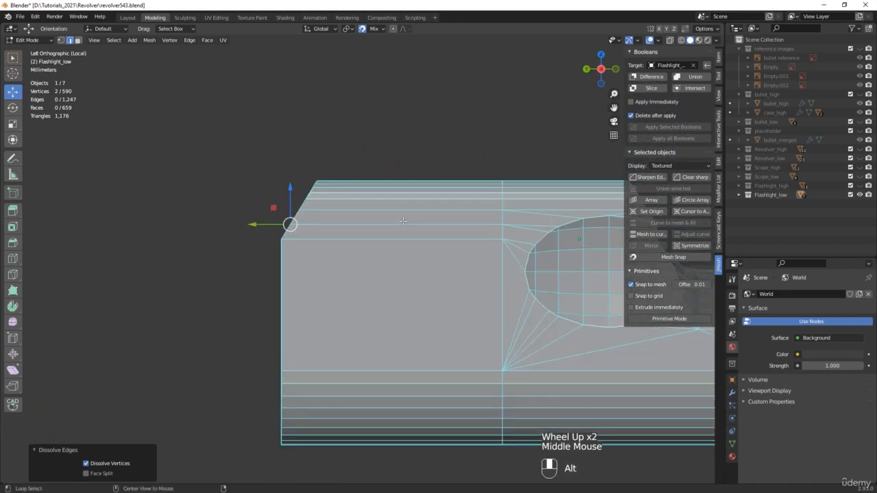
# Step: Dissolve the extra lengthwise edges along the front half of both side rails' inner and outer faces
pyautogui.hotkey('alt', 'z')
pyautogui.scroll(3, 371, 245)
pyautogui.moveTo(372, 245); pyautogui.dragTo(382, 191)
pyautogui.scroll(-2, 379, 193)
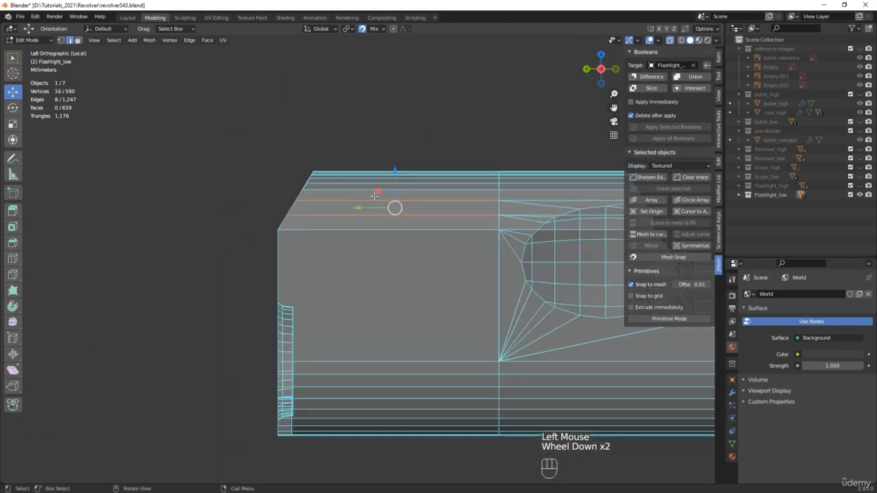
pyautogui.moveTo(379, 192); pyautogui.dragTo(411, 204, button='middle')
pyautogui.hotkey('alt', 'z')
pyautogui.press('x')
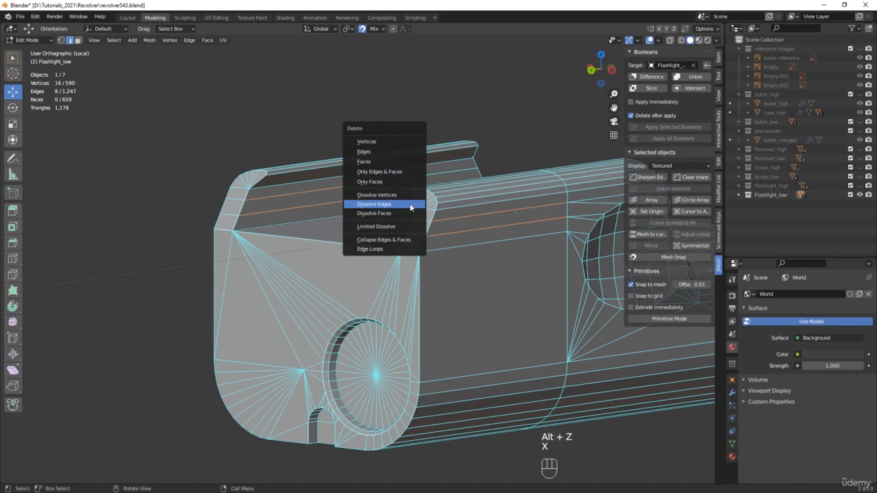
pyautogui.click(410, 204)
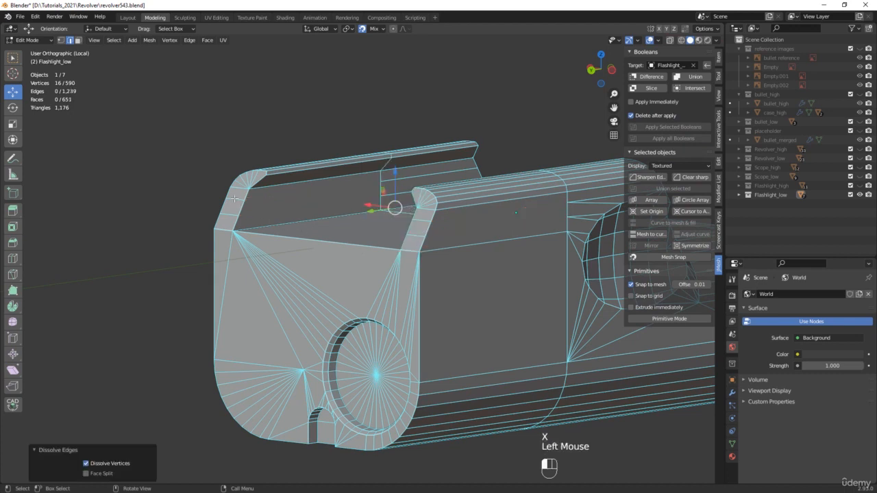
# Step: Dissolve the short crosswise edges on the slanted front ends of both side rails
pyautogui.click(235, 198)
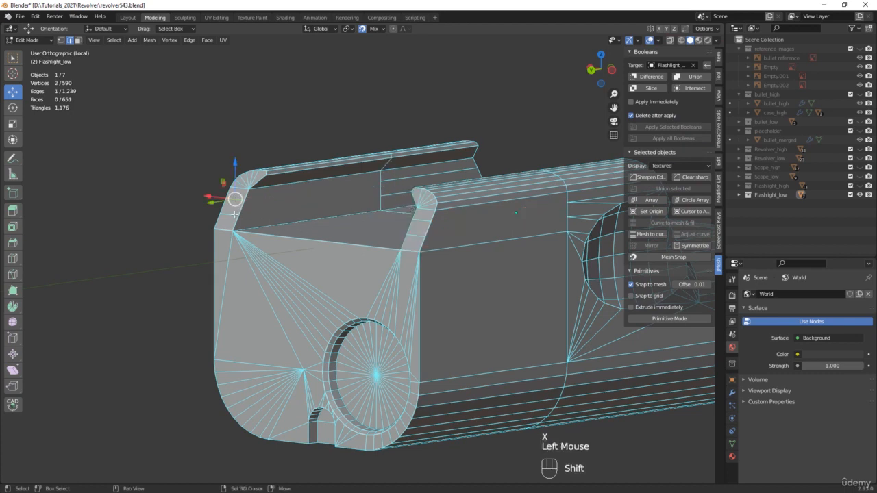
pyautogui.keyDown('shift'); pyautogui.click(236, 204); pyautogui.keyUp('shift')
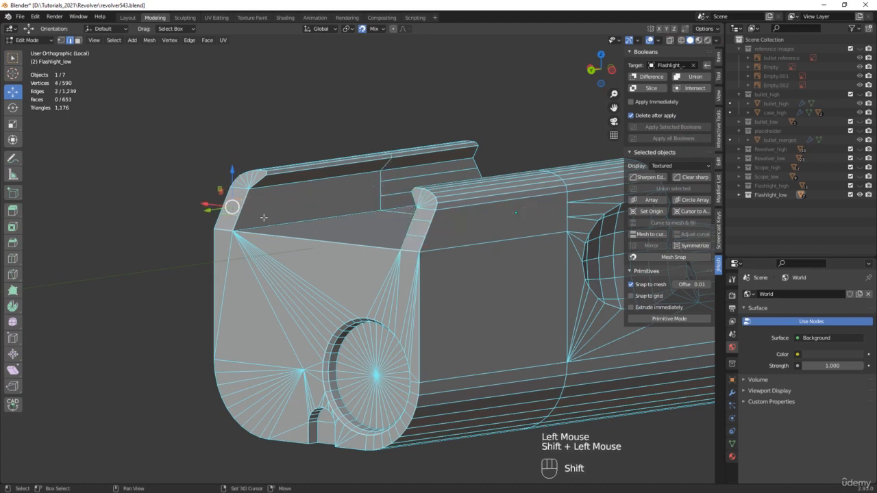
pyautogui.press('x')
pyautogui.click(416, 233)
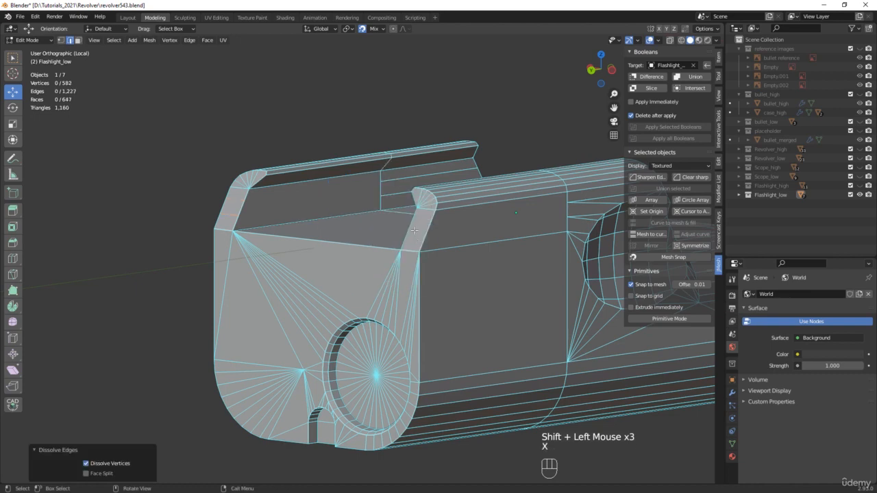
# Step: Dissolve the extra lengthwise edges on the inner walls of both rails, between the middle cross line and the rear end
pyautogui.scroll(-1, 418, 229)
pyautogui.scroll(2, 434, 181)
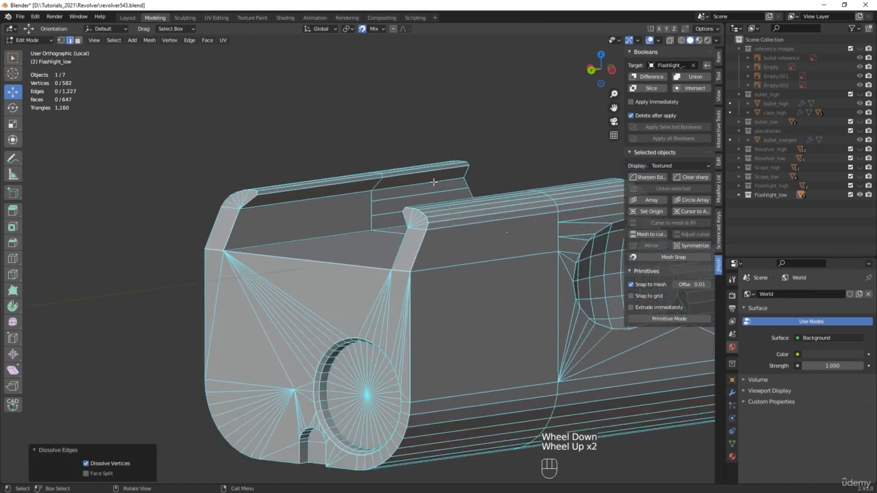
pyautogui.click(404, 194)
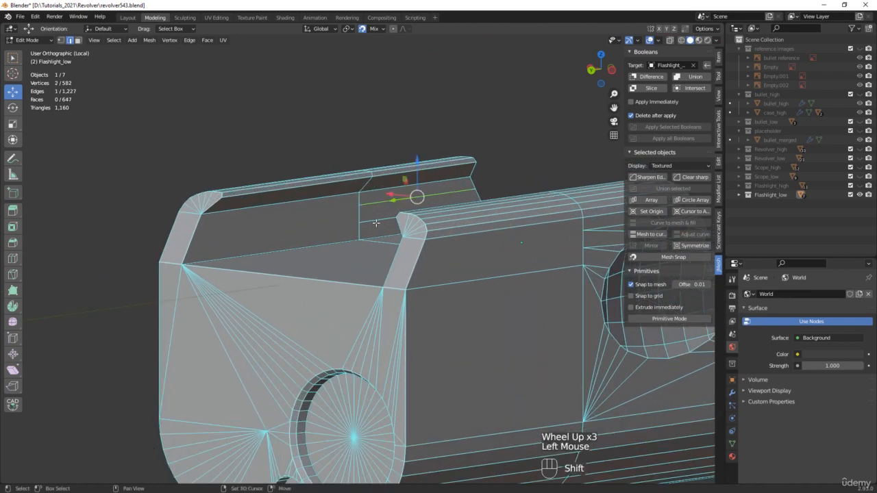
pyautogui.keyDown('shift'); pyautogui.click(376, 223); pyautogui.keyUp('shift')
pyautogui.moveTo(376, 223); pyautogui.dragTo(454, 213, button='middle')
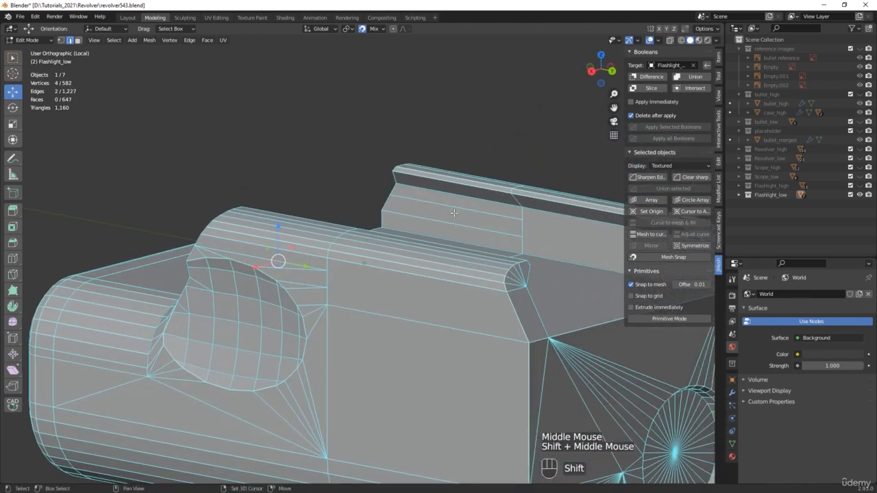
pyautogui.press('x')
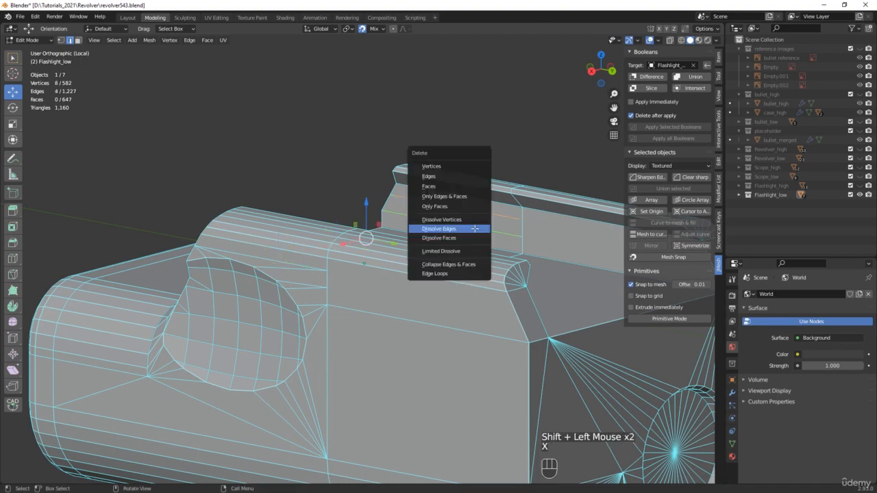
pyautogui.click(474, 230)
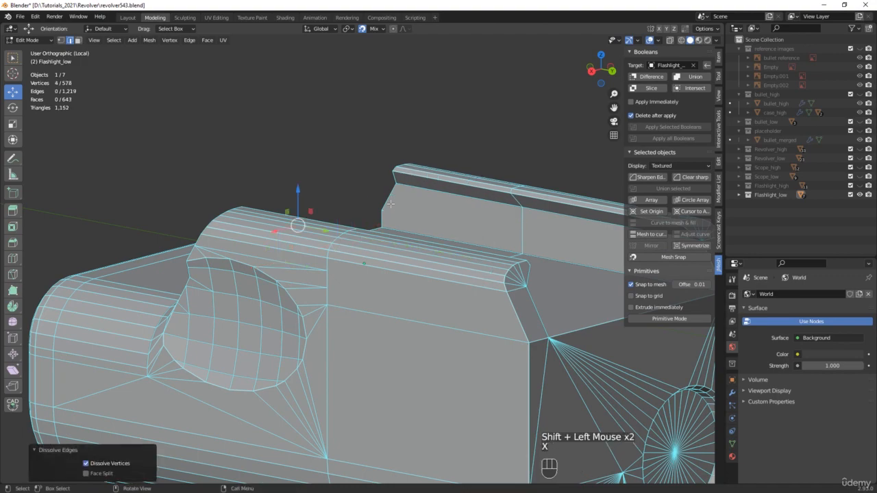
# Step: Connect the lower inner vertex at one rail's rear end to the base vertex of the inner wall at the middle cross line
pyautogui.moveTo(390, 204); pyautogui.dragTo(422, 200, button='middle')
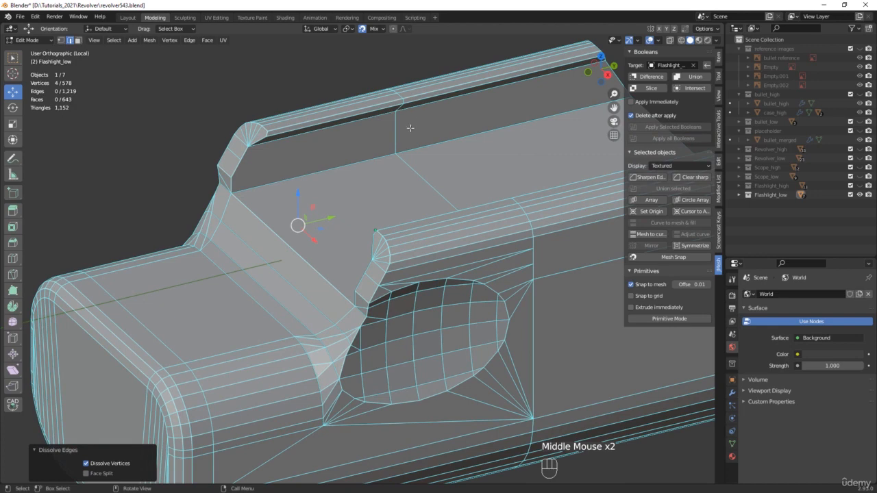
pyautogui.press('1')
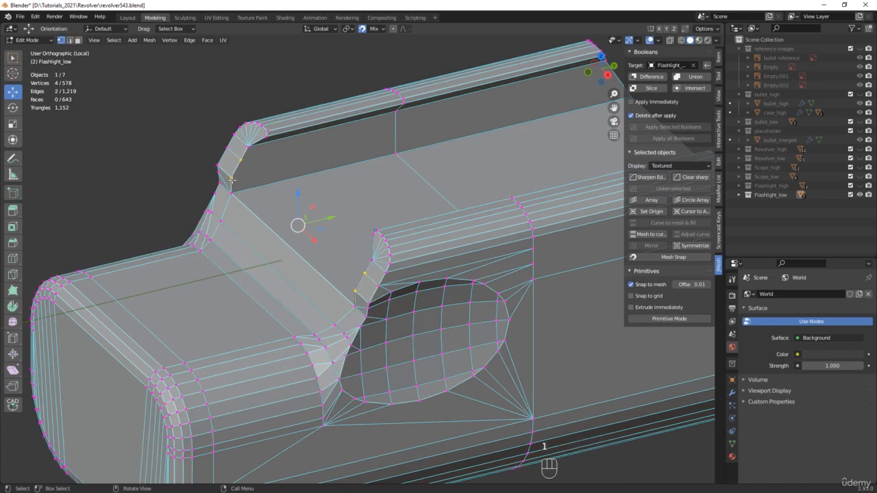
pyautogui.keyDown('shift'); pyautogui.click(392, 152); pyautogui.keyUp('shift')
pyautogui.press('j')
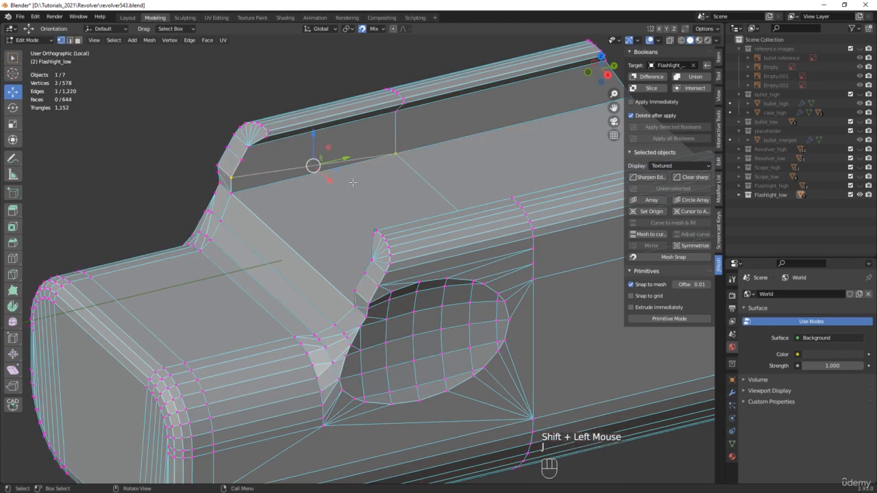
# Step: Snap the extra outer and inner vertices on the other rail's slanted rear end up onto the corners above them
pyautogui.moveTo(233, 140); pyautogui.dragTo(432, 221, button='middle')
pyautogui.scroll(3, 379, 150)
pyautogui.click(421, 251)
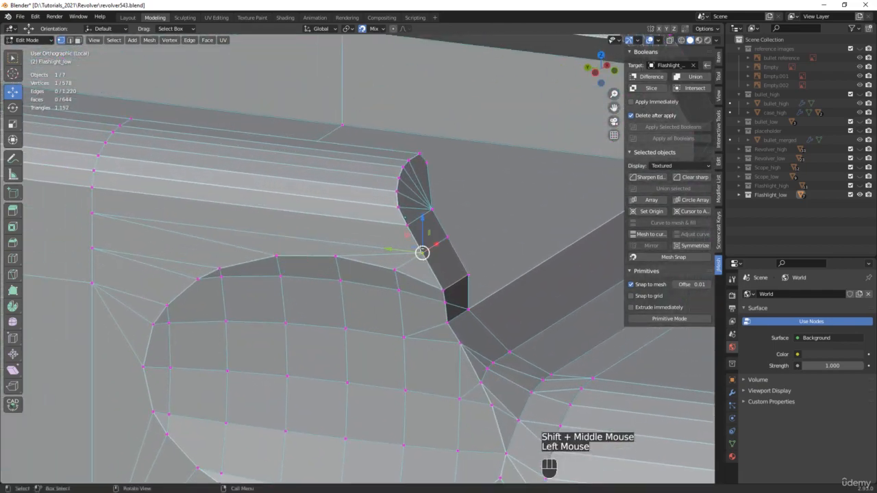
pyautogui.moveTo(421, 250); pyautogui.dragTo(405, 222)
pyautogui.moveTo(406, 222); pyautogui.dragTo(423, 265, button='middle')
pyautogui.click(452, 263)
pyautogui.moveTo(453, 263); pyautogui.dragTo(463, 234)
# Step: Snap the upper two extra vertices on this side's middle vertical line up to the rail corner, moving the second 2.3917 mm along Z
pyautogui.scroll(-2, 461, 234)
pyautogui.moveTo(441, 234); pyautogui.dragTo(246, 250, button='middle')
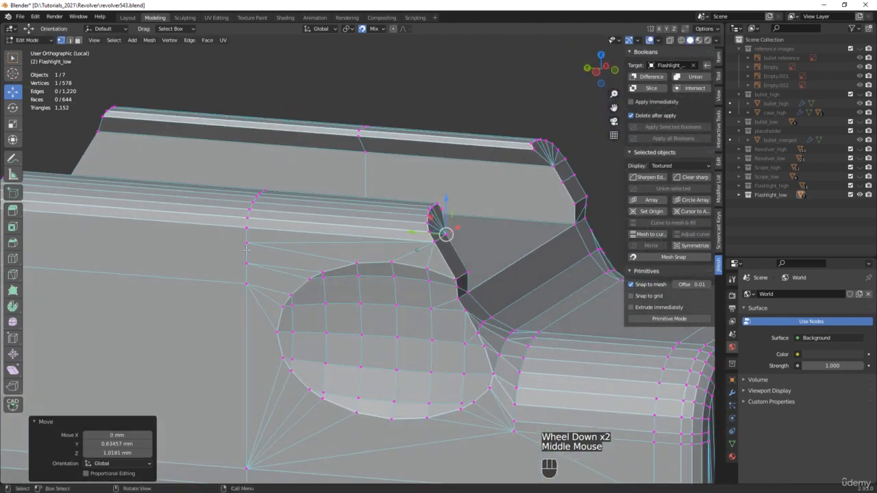
pyautogui.click(245, 243)
pyautogui.click(246, 225)
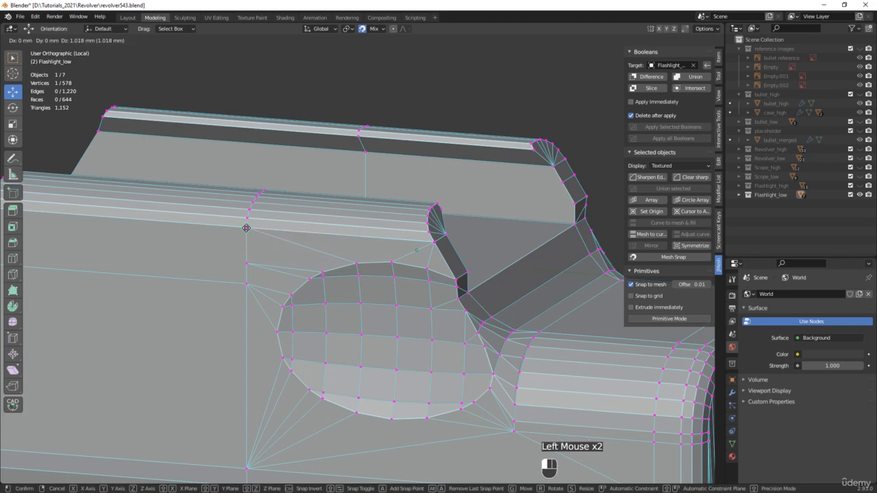
pyautogui.scroll(1, 233, 242)
pyautogui.scroll(1, 233, 242)
pyautogui.moveTo(261, 279); pyautogui.dragTo(296, 218)
pyautogui.scroll(-4, 296, 217)
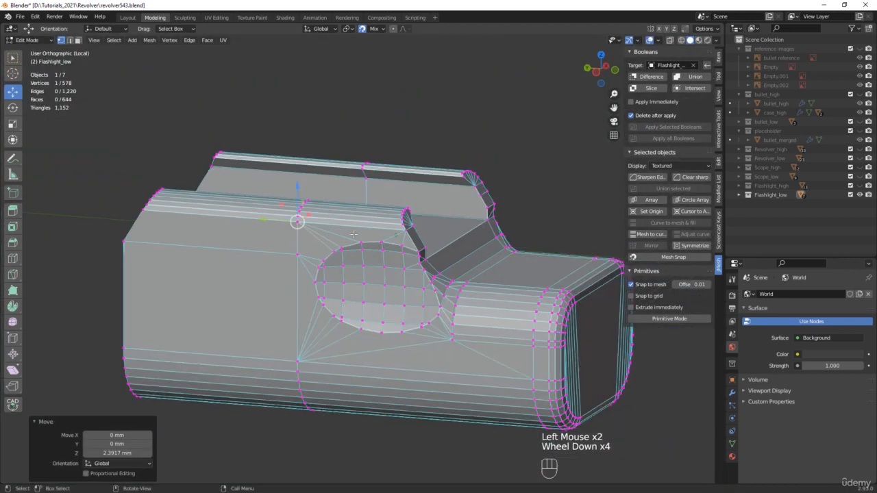
# Step: On the opposite side, snap the three extra vertices of the middle vertical line up onto the rail's lower corner vertex
pyautogui.moveTo(296, 218); pyautogui.dragTo(360, 267, button='middle')
pyautogui.scroll(1, 360, 268)
pyautogui.scroll(1, 359, 267)
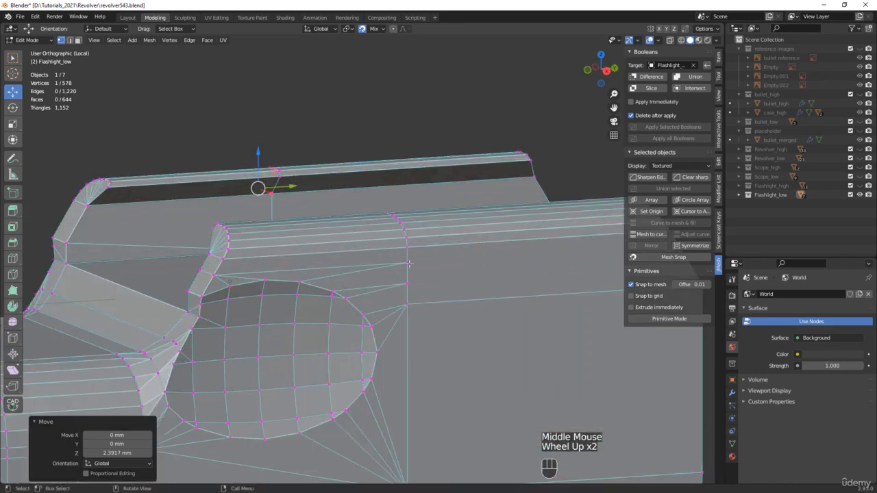
pyautogui.click(408, 268)
pyautogui.click(408, 281)
pyautogui.click(408, 281)
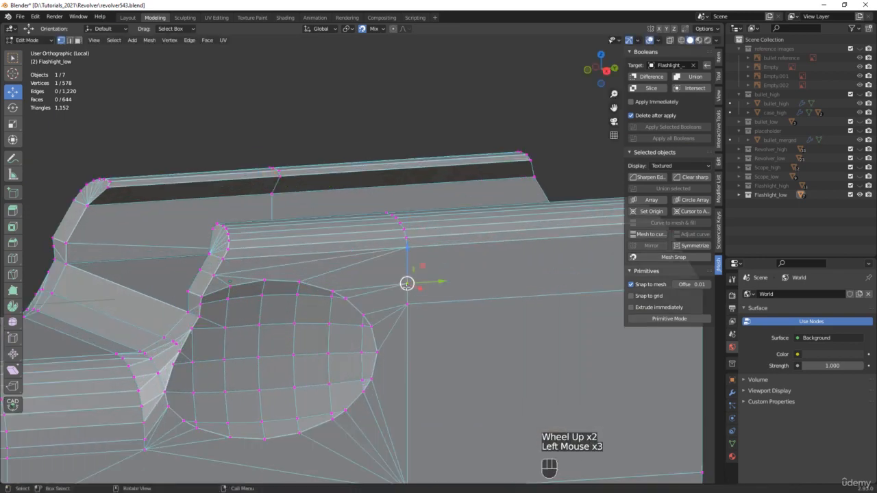
pyautogui.moveTo(408, 254); pyautogui.dragTo(407, 247)
pyautogui.click(406, 306)
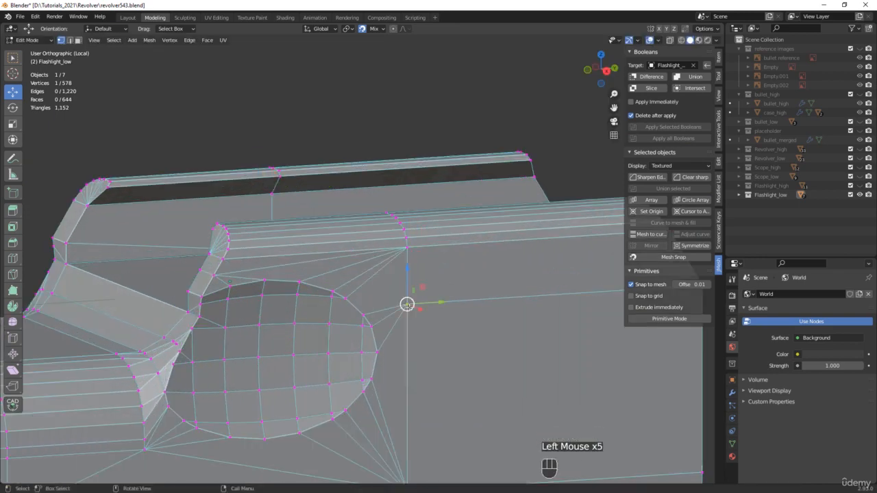
pyautogui.moveTo(407, 303); pyautogui.dragTo(408, 252)
# Step: Snap the remaining extra vertex on the first side's middle vertical line 3.7653 mm up onto the rail's lower corner vertex
pyautogui.scroll(-2, 409, 252)
pyautogui.keyDown('shift'); pyautogui.moveTo(408, 252); pyautogui.dragTo(350, 312, button='middle'); pyautogui.keyUp('shift')
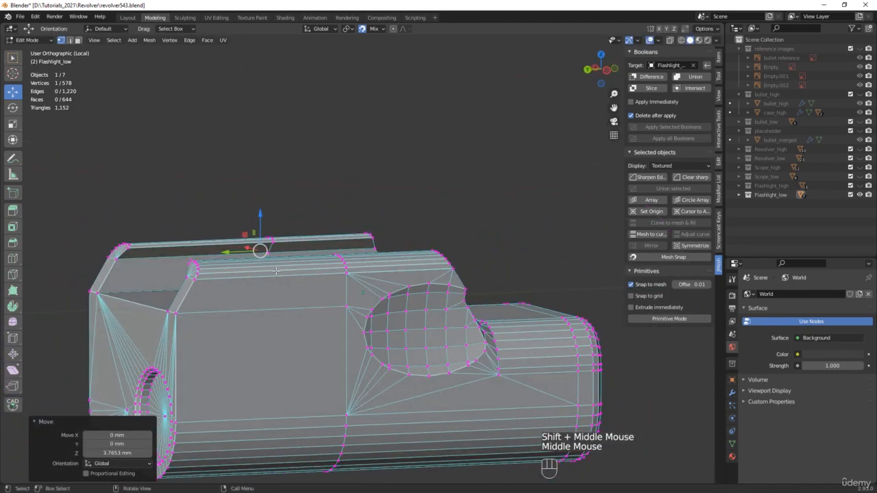
pyautogui.scroll(2, 357, 317)
pyautogui.click(353, 318)
pyautogui.moveTo(352, 317); pyautogui.dragTo(353, 269)
pyautogui.scroll(-2, 370, 277)
pyautogui.keyDown('shift'); pyautogui.moveTo(375, 281); pyautogui.dragTo(421, 321, button='middle'); pyautogui.keyUp('shift')
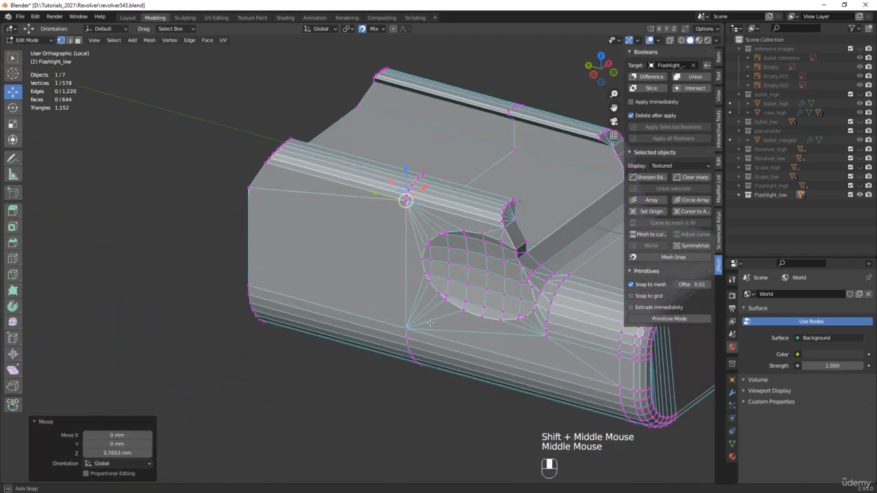
# Step: Snap the outer and inner extra vertices on the remaining rail's rear end up onto the corners above, 0.63457 mm in Y and 1.0181 mm in Z
pyautogui.keyDown('shift'); pyautogui.moveTo(577, 291); pyautogui.dragTo(450, 318, button='middle'); pyautogui.keyUp('shift')
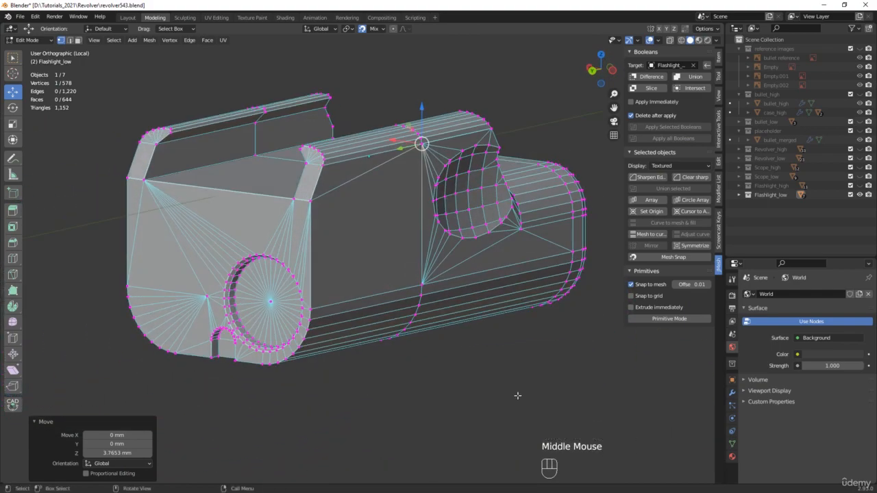
pyautogui.moveTo(517, 395); pyautogui.dragTo(360, 369, button='middle')
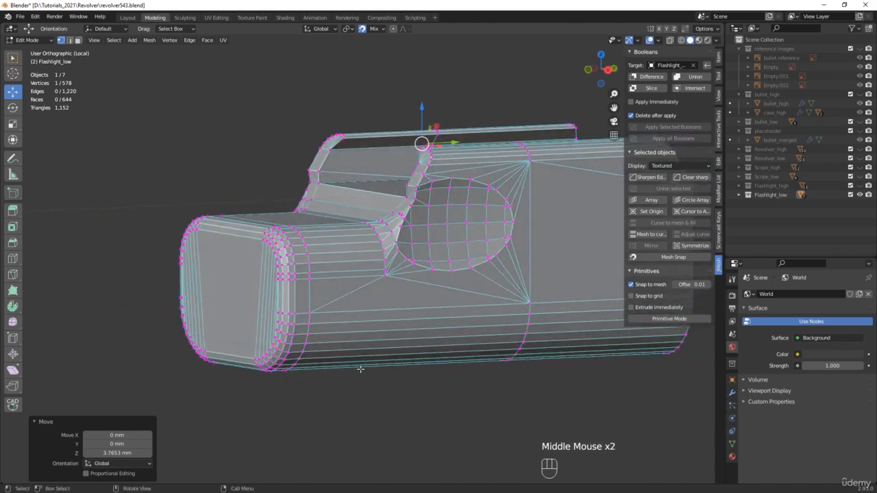
pyautogui.keyDown('shift'); pyautogui.moveTo(419, 365); pyautogui.dragTo(347, 404, button='middle'); pyautogui.keyUp('shift')
pyautogui.scroll(3, 350, 225)
pyautogui.click(351, 197)
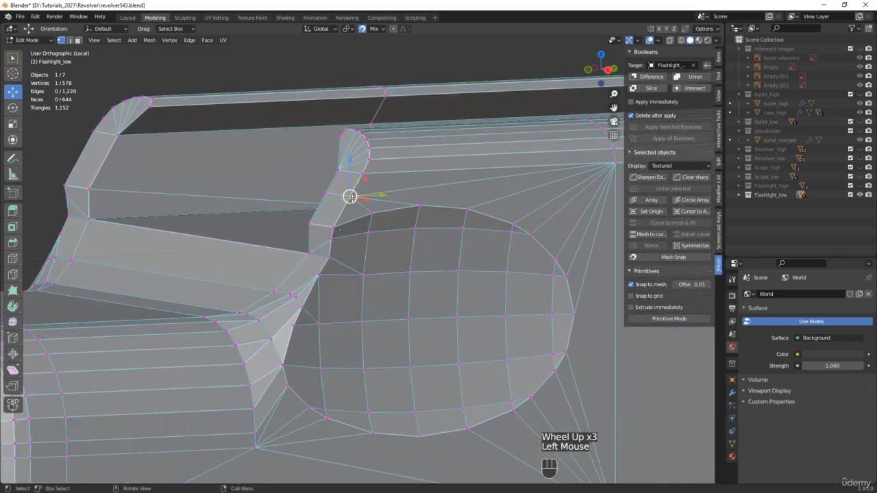
pyautogui.moveTo(350, 196); pyautogui.dragTo(362, 173)
pyautogui.moveTo(362, 173); pyautogui.dragTo(346, 190, button='middle')
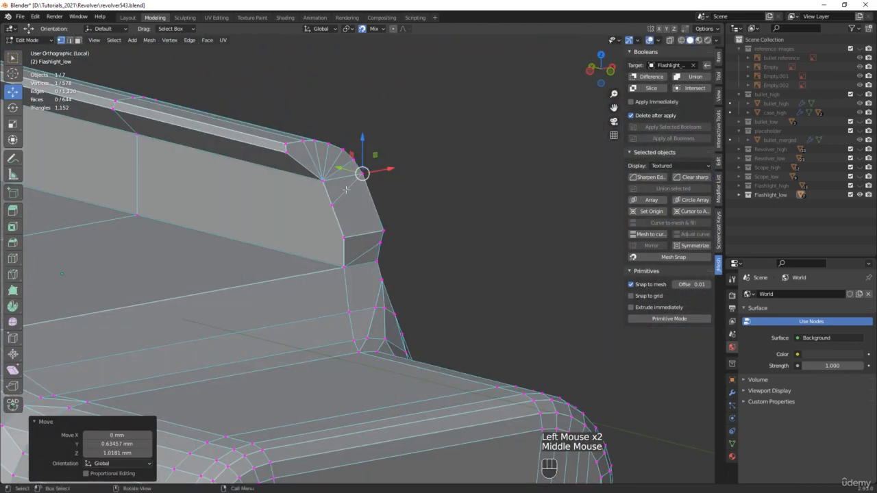
pyautogui.click(331, 204)
pyautogui.moveTo(330, 205); pyautogui.dragTo(323, 183)
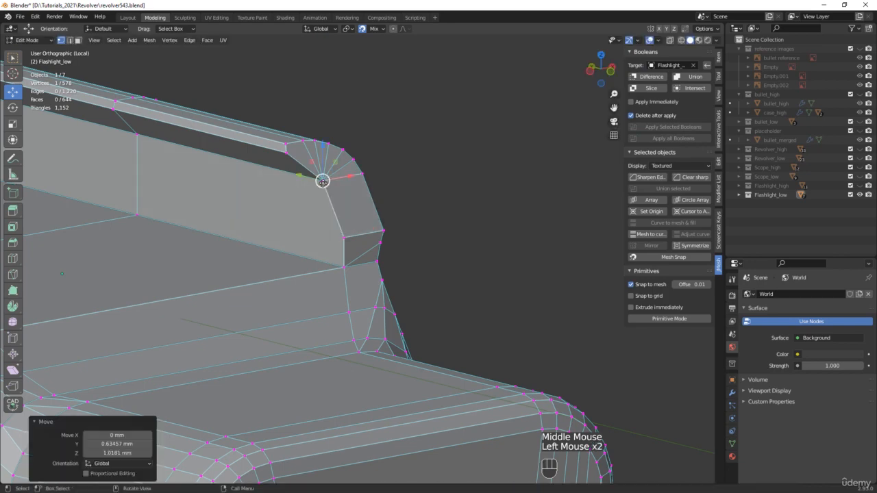
# Step: Select the whole flashlight mesh and merge its vertices by distance, using a merge distance of 0.01 mm
pyautogui.scroll(-3, 328, 190)
pyautogui.scroll(1, 323, 185)
pyautogui.scroll(4, 324, 185)
pyautogui.scroll(-4, 323, 184)
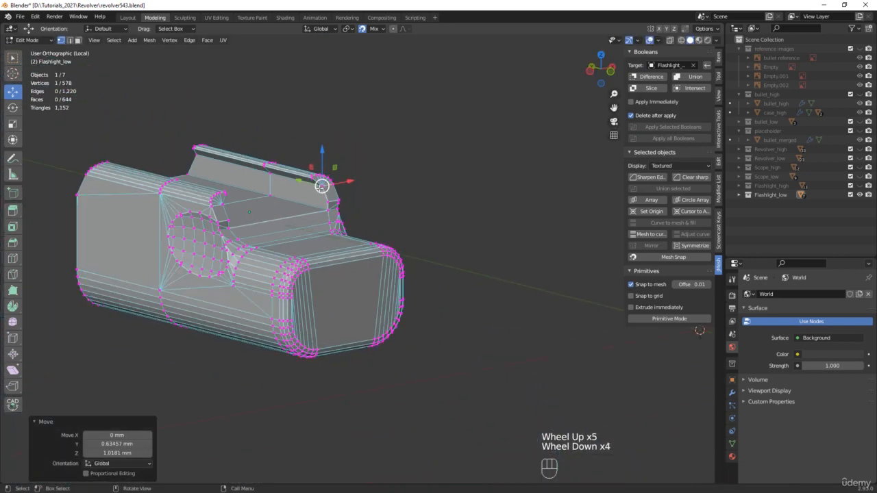
pyautogui.moveTo(324, 184); pyautogui.dragTo(417, 186, button='middle')
pyautogui.press('a')
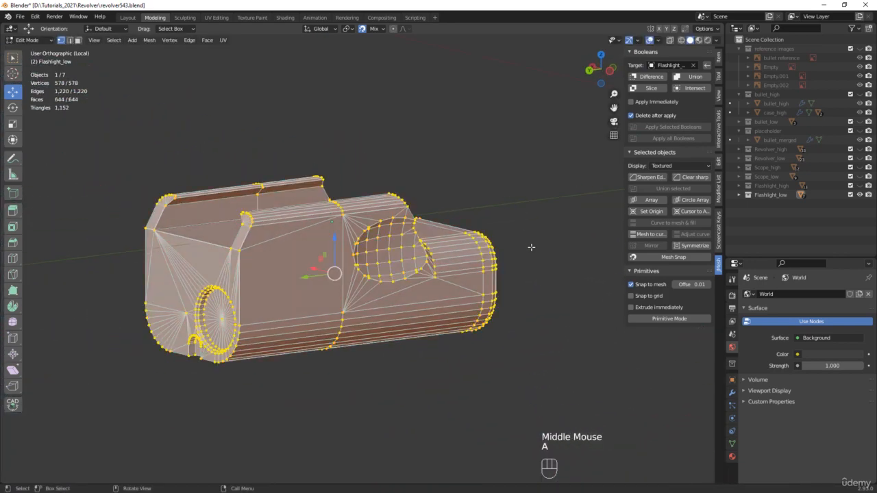
pyautogui.moveTo(310, 282); pyautogui.dragTo(247, 302, button='middle')
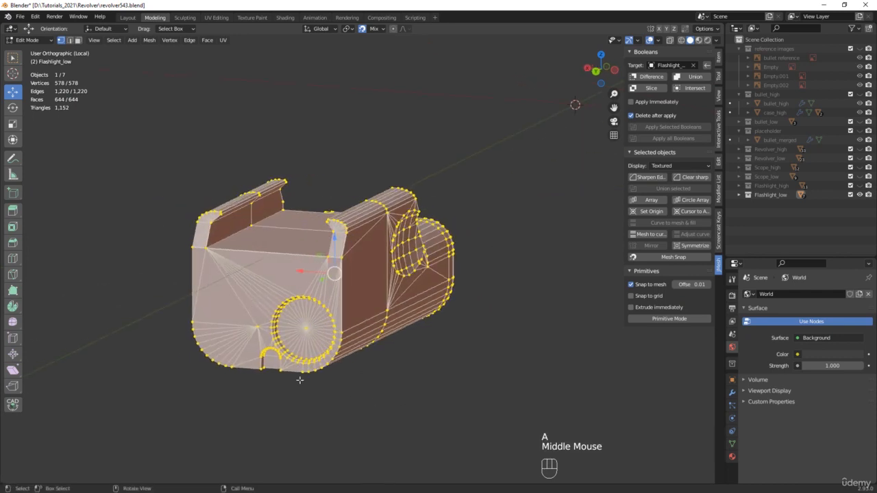
pyautogui.scroll(1, 300, 380)
pyautogui.press('m')
pyautogui.click(409, 410)
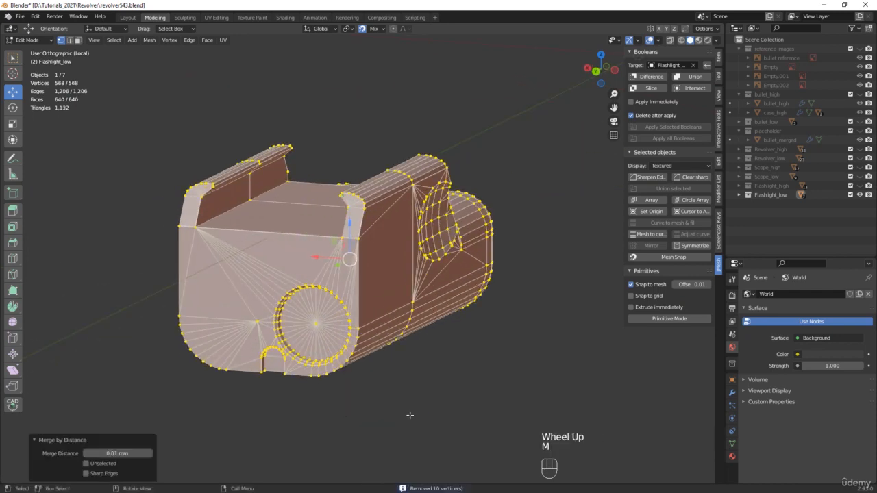
# Step: Dissolve the steep front-face edge from the rail's inner base corner down to the side edge's lower end, beside the fan of edges
pyautogui.keyDown('shift'); pyautogui.moveTo(349, 315); pyautogui.dragTo(366, 334, button='middle'); pyautogui.keyUp('shift')
pyautogui.scroll(2, 367, 317)
pyautogui.click(391, 331)
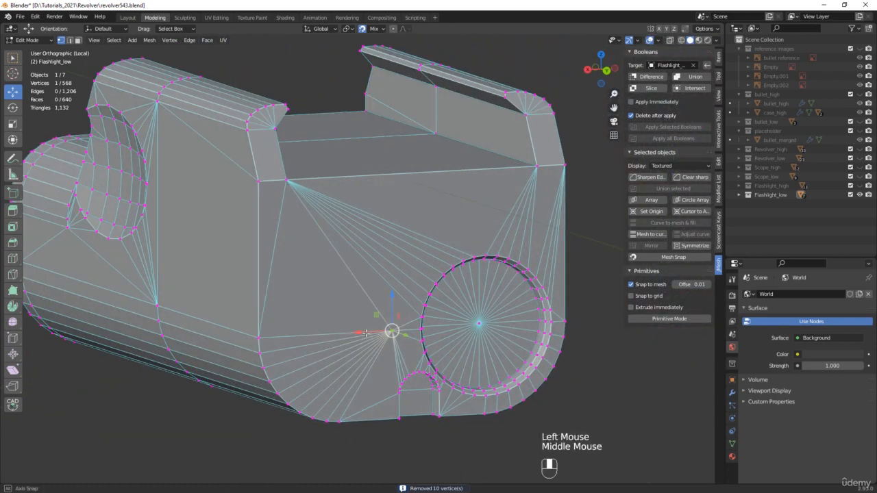
pyautogui.press('2')
pyautogui.click(272, 264)
pyautogui.press('x')
pyautogui.click(273, 264)
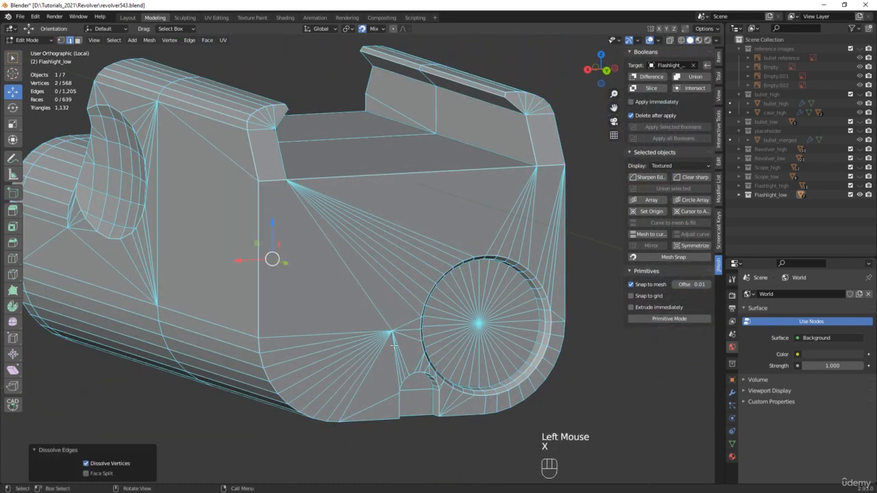
# Step: Snap the front face's fan centre vertex onto the upper outer corner, moving it 11.333 mm in X and 12.392 mm in Z
pyautogui.press('1')
pyautogui.moveTo(391, 331); pyautogui.dragTo(258, 181)
pyautogui.click(256, 346)
pyautogui.scroll(5, 256, 346)
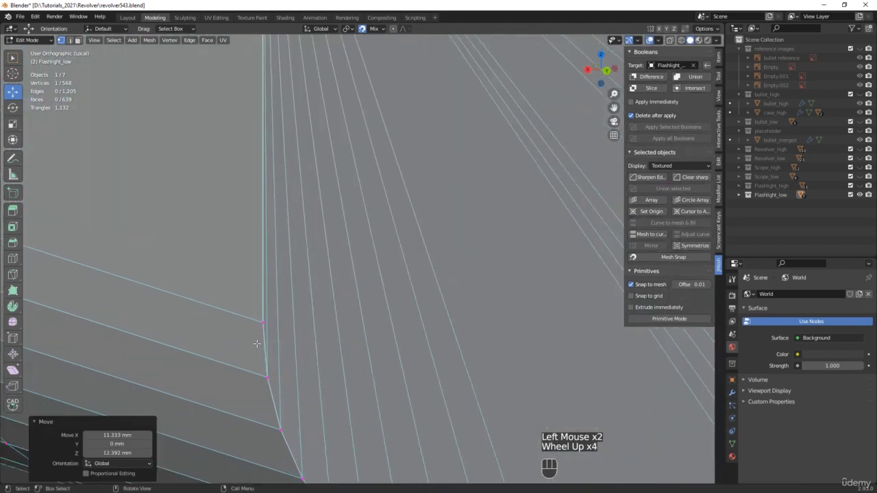
# Step: Select the whole flashlight mesh and merge its vertices by distance at 0.01 mm to absorb the snapped fan vertex, and clear the selection
pyautogui.scroll(-4, 269, 316)
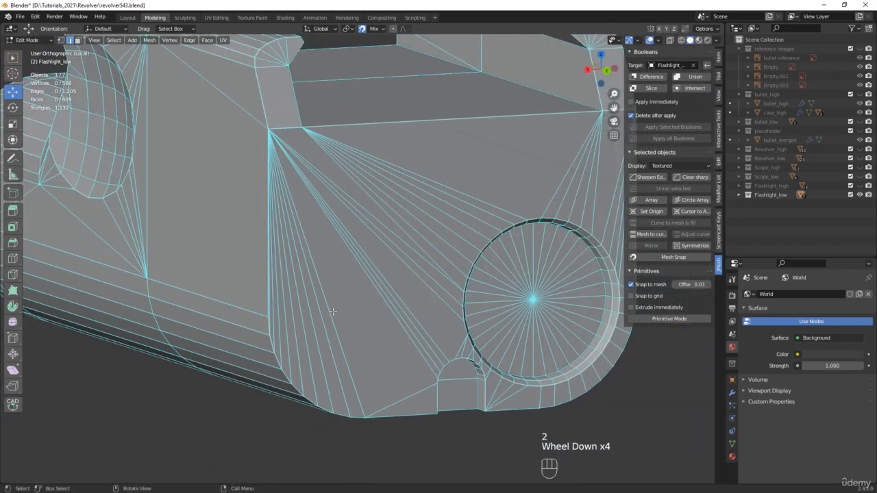
pyautogui.moveTo(402, 324); pyautogui.dragTo(451, 356, button='middle')
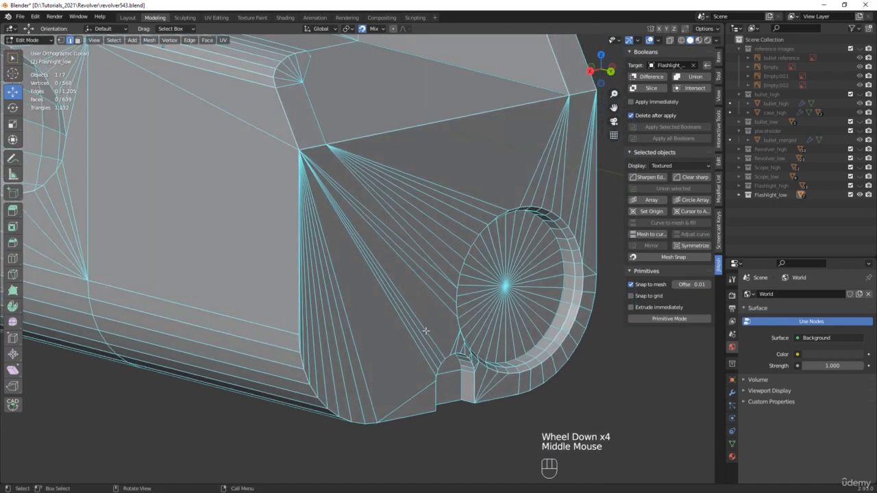
pyautogui.scroll(-2, 451, 356)
pyautogui.press('1')
pyautogui.press('a')
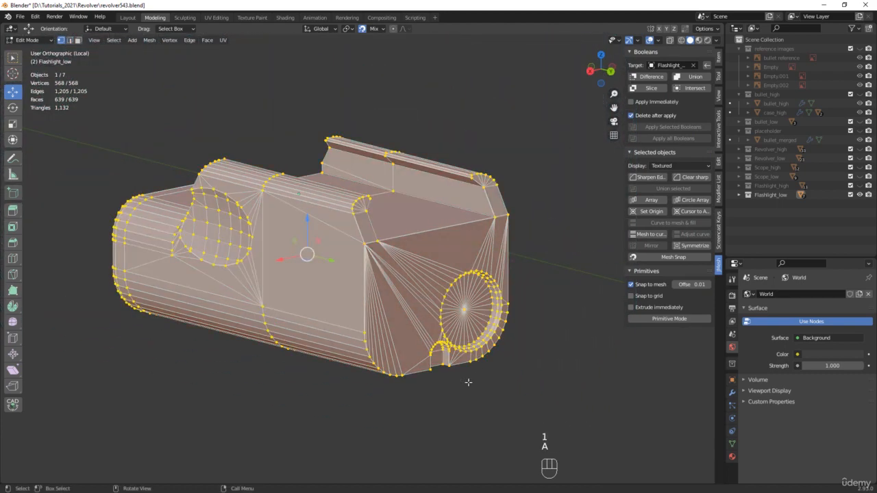
pyautogui.scroll(2, 472, 396)
pyautogui.press('m')
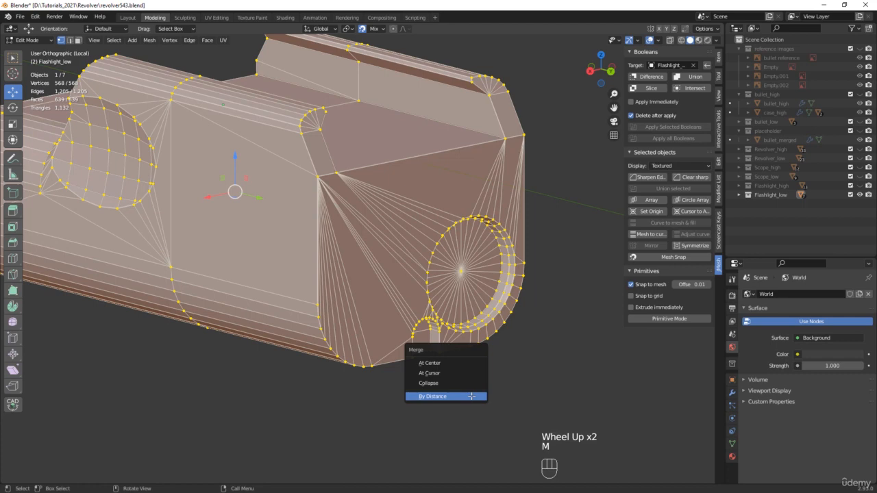
pyautogui.click(471, 396)
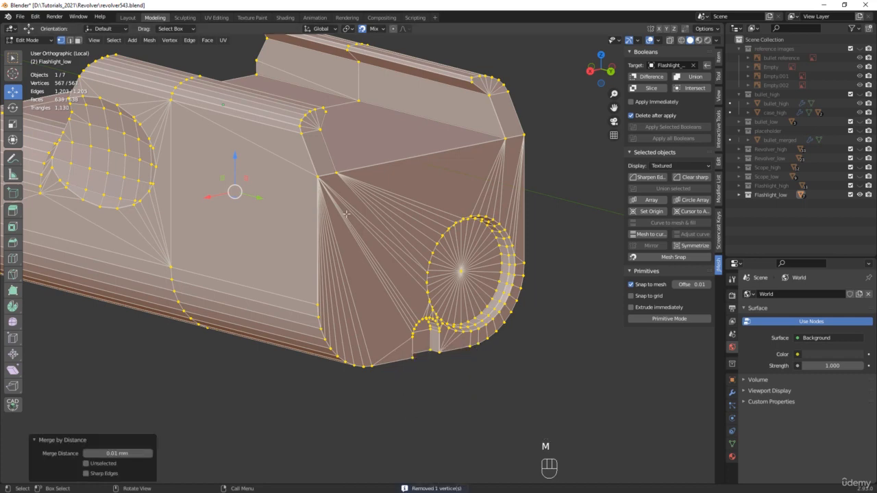
pyautogui.moveTo(549, 281); pyautogui.dragTo(456, 335, button='middle')
pyautogui.click(406, 386)
pyautogui.scroll(-2, 407, 386)
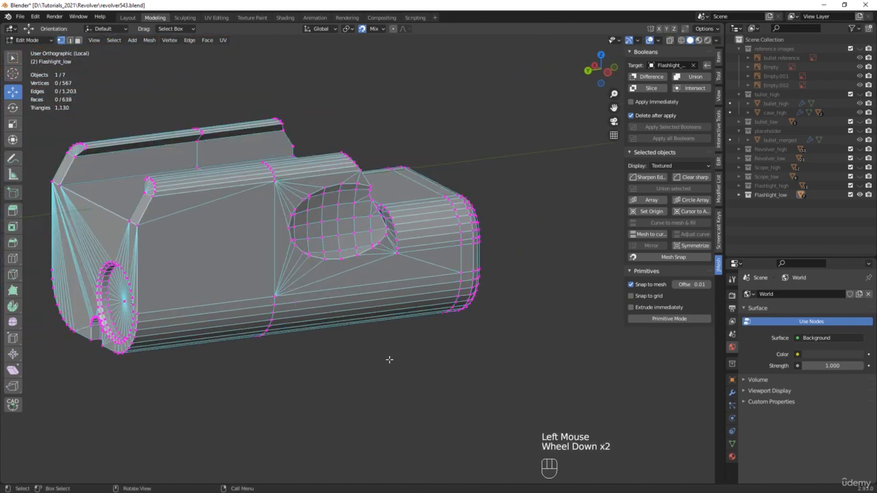
# Step: Dissolve the edge loop around the narrow body section just ahead of its rounded rear end, including the separate lower part of the loop
pyautogui.keyDown('shift'); pyautogui.moveTo(388, 305); pyautogui.dragTo(458, 367, button='middle'); pyautogui.keyUp('shift')
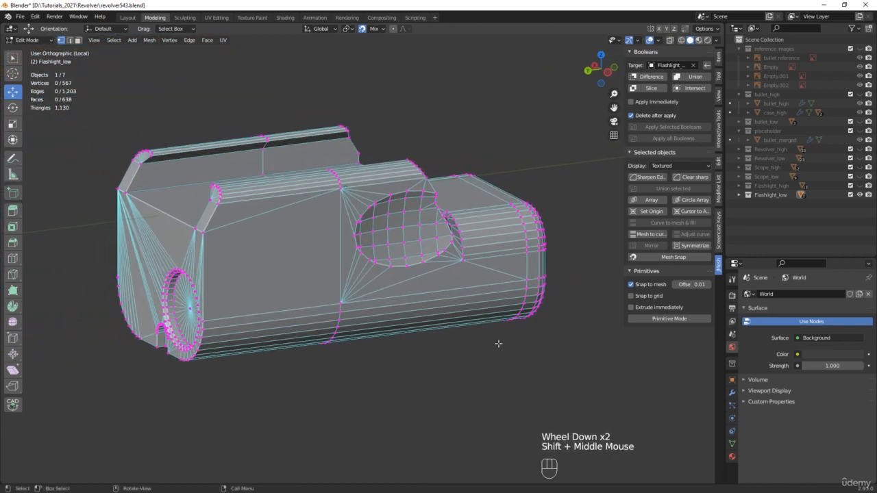
pyautogui.moveTo(498, 344); pyautogui.dragTo(484, 274, button='middle')
pyautogui.scroll(3, 484, 274)
pyautogui.press('2')
pyautogui.keyDown('alt'); pyautogui.click(483, 267); pyautogui.keyUp('alt')
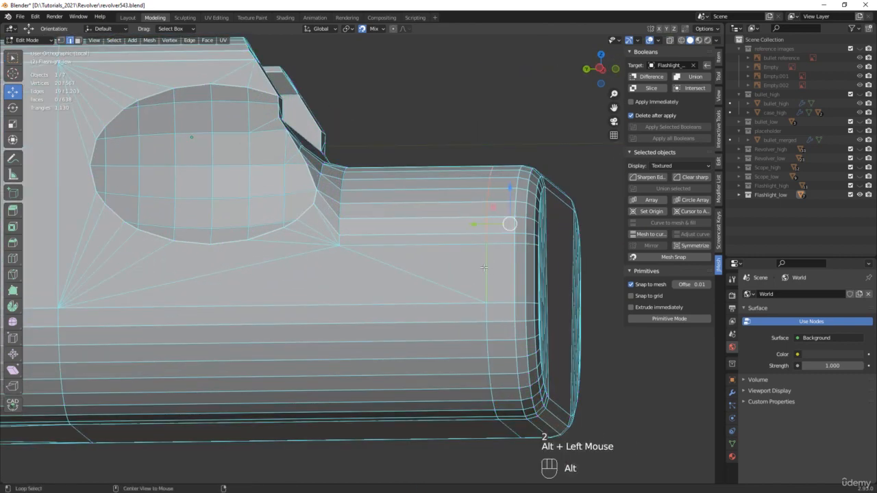
pyautogui.keyDown('alt'); pyautogui.keyDown('shift'); pyautogui.click(484, 315); pyautogui.keyUp('shift'); pyautogui.keyUp('alt')
pyautogui.scroll(-2, 483, 319)
pyautogui.moveTo(484, 319); pyautogui.dragTo(357, 332, button='middle')
pyautogui.press('x')
pyautogui.click(415, 306)
pyautogui.scroll(3, 439, 309)
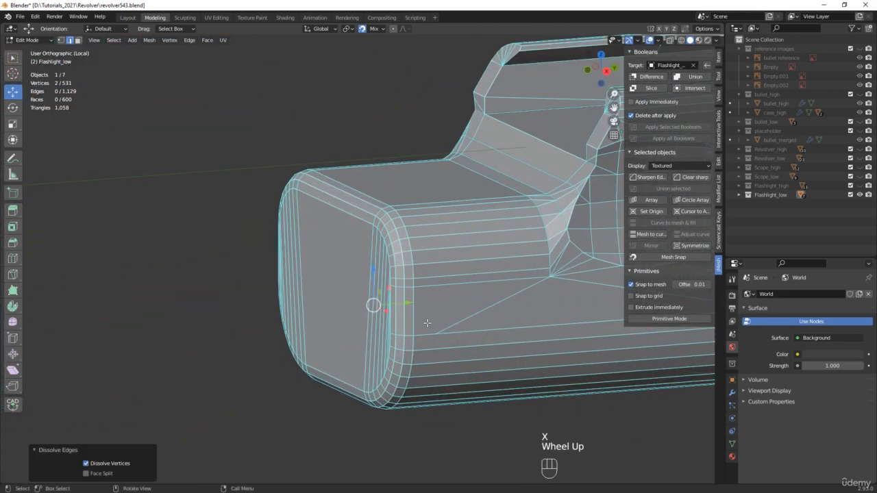
# Step: Snap the leftover vertex on each side of the body onto the rear rounding's first edge loop, moving it -1.8669 mm in Y
pyautogui.press('1')
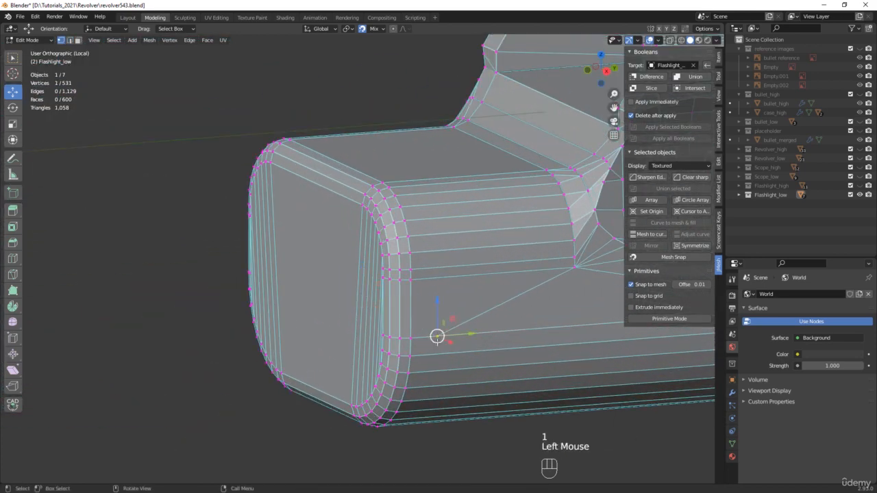
pyautogui.moveTo(437, 337); pyautogui.dragTo(412, 338)
pyautogui.scroll(-2, 411, 338)
pyautogui.moveTo(412, 338); pyautogui.dragTo(369, 344, button='middle')
pyautogui.scroll(3, 369, 344)
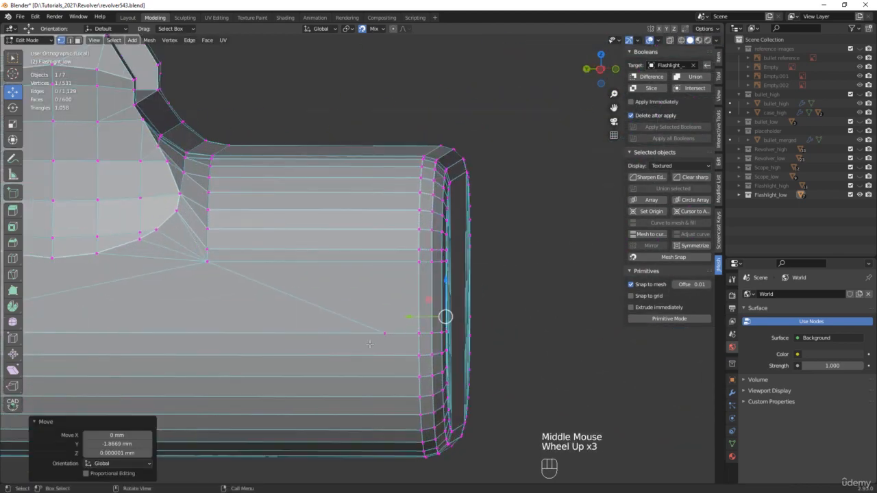
pyautogui.click(387, 334)
pyautogui.moveTo(385, 333); pyautogui.dragTo(421, 332)
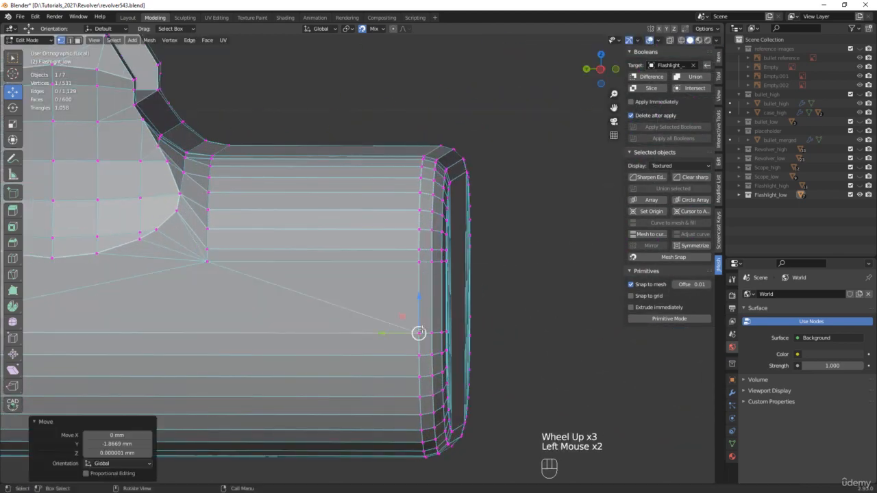
# Step: Merge all body vertices by distance at 0.01 mm, and leave local view and mesh editing so every flashlight part is shown
pyautogui.scroll(-2, 435, 333)
pyautogui.moveTo(444, 333); pyautogui.dragTo(561, 378, button='middle')
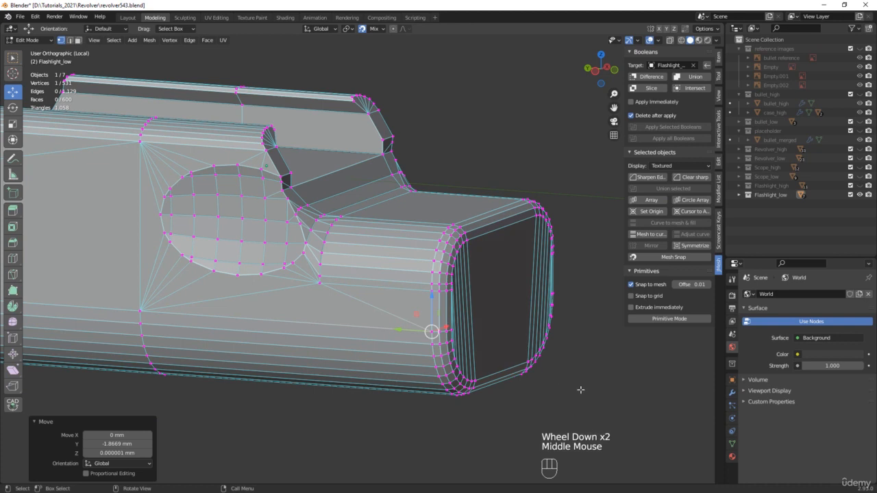
pyautogui.press('a')
pyautogui.press('m')
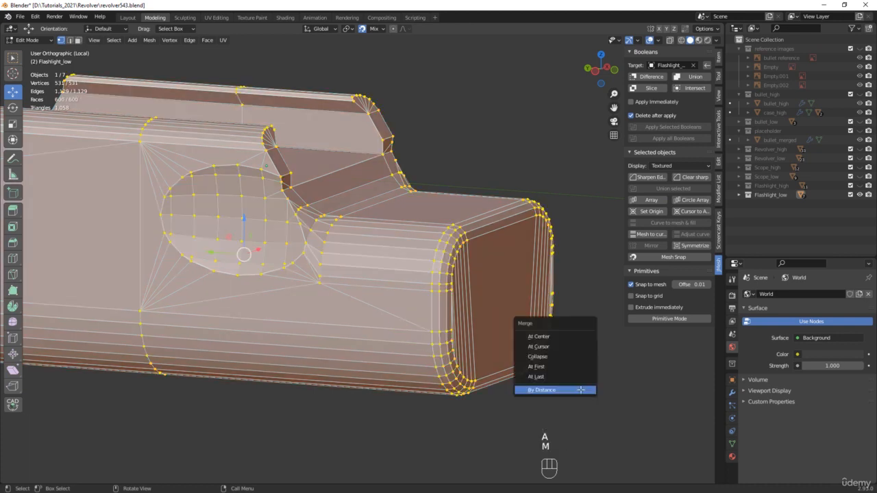
pyautogui.click(580, 390)
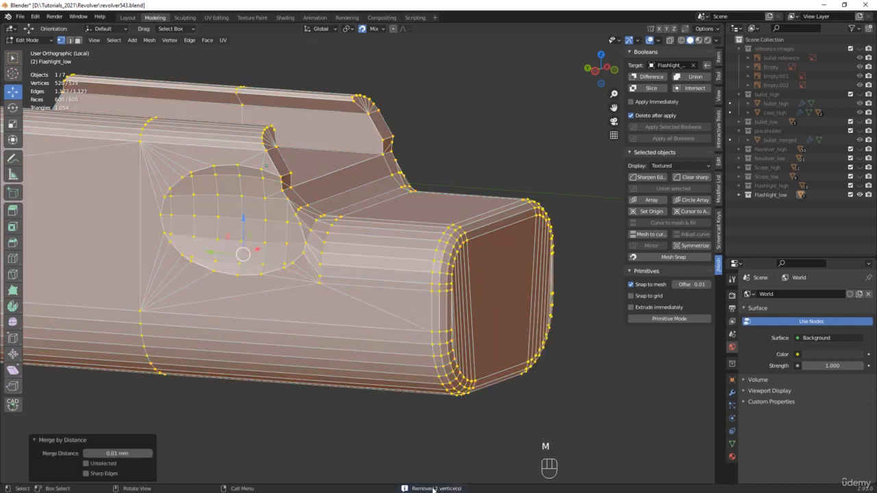
pyautogui.scroll(-2, 452, 411)
pyautogui.moveTo(456, 411); pyautogui.dragTo(509, 414, button='middle')
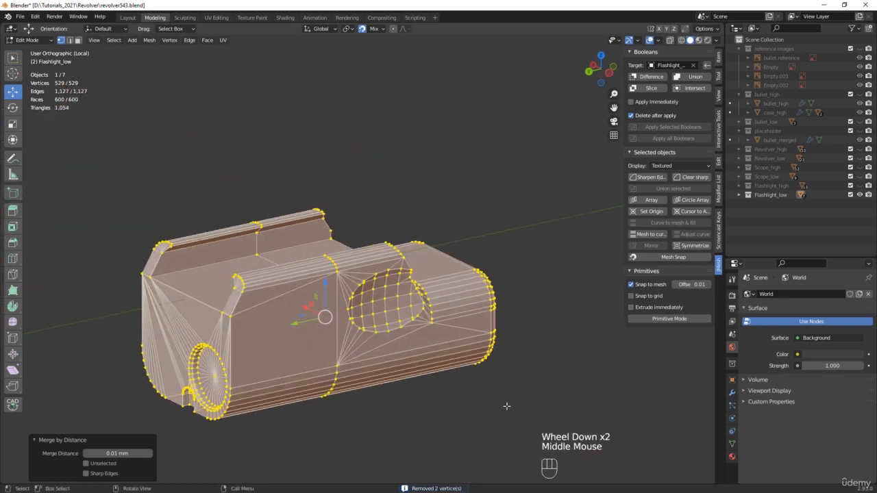
pyautogui.press('/')
pyautogui.press('Tab')
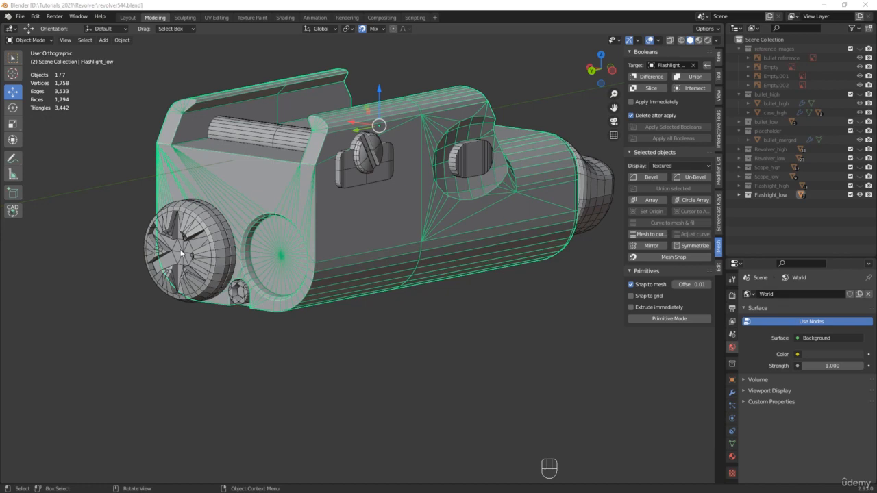
# Step: Set the mean bevel weight to 0 for all edges of the round slotted cap, Flashlight_circle_low
pyautogui.click(177, 252)
pyautogui.moveTo(177, 251); pyautogui.dragTo(171, 245, button='middle')
pyautogui.scroll(5, 172, 245)
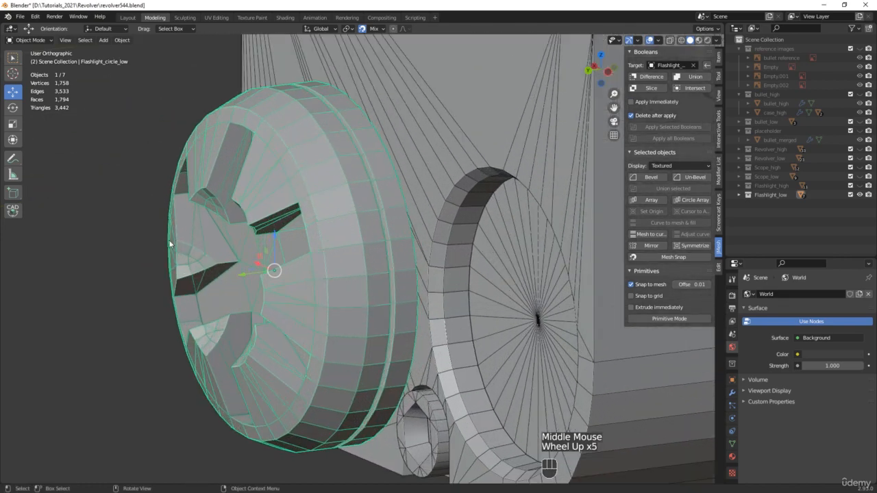
pyautogui.press('Tab')
pyautogui.press('a')
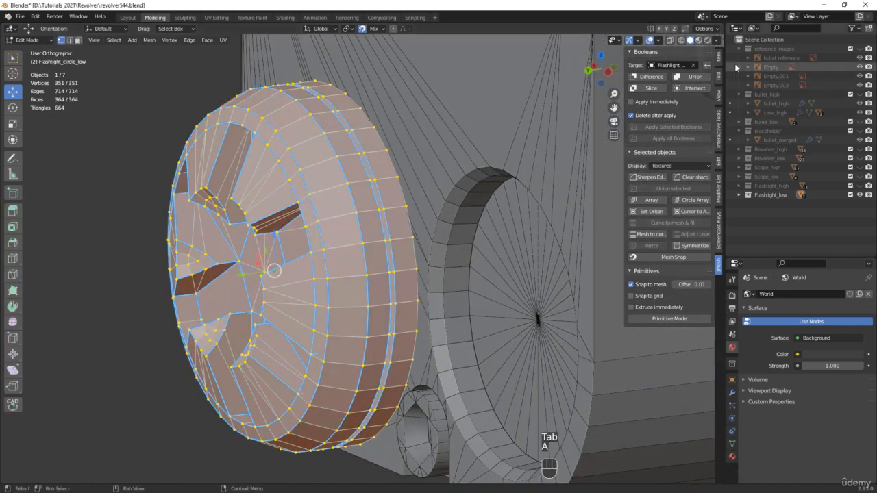
pyautogui.click(718, 56)
pyautogui.moveTo(685, 143); pyautogui.dragTo(609, 143)
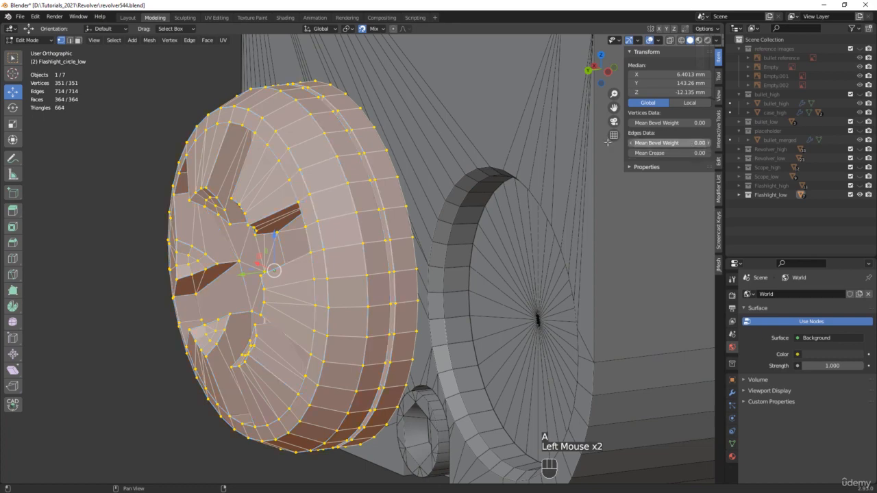
# Step: Dissolve the bottom edge loop of the narrow groove running around the round cap's side wall
pyautogui.moveTo(411, 147); pyautogui.dragTo(428, 149, button='middle')
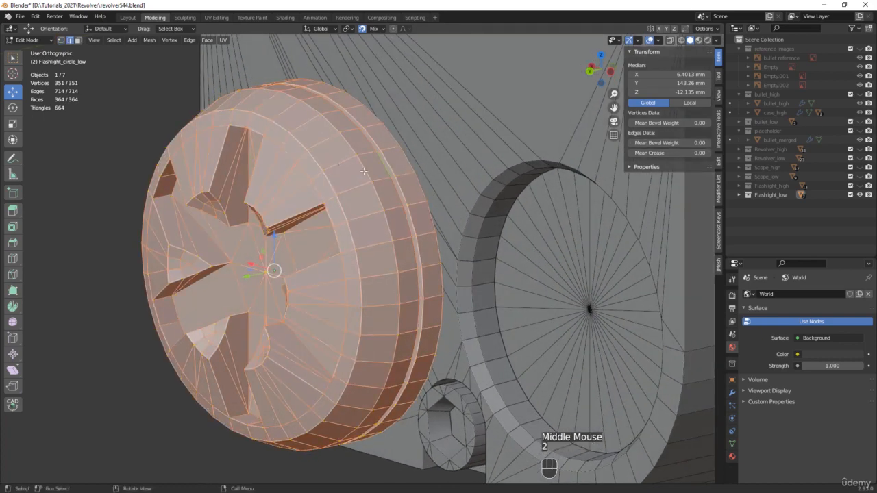
pyautogui.press('2')
pyautogui.hotkey('alt', 'z')
pyautogui.scroll(2, 389, 196)
pyautogui.keyDown('alt'); pyautogui.click(390, 197); pyautogui.keyUp('alt')
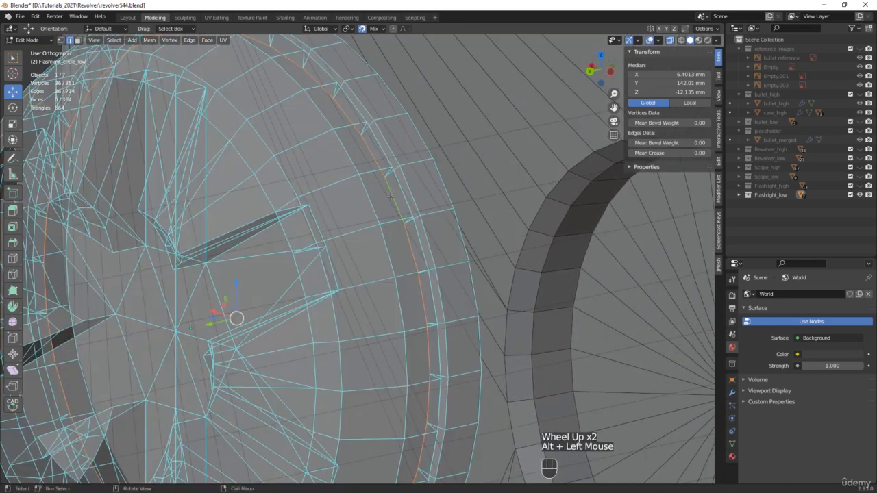
pyautogui.press('x')
pyautogui.click(391, 197)
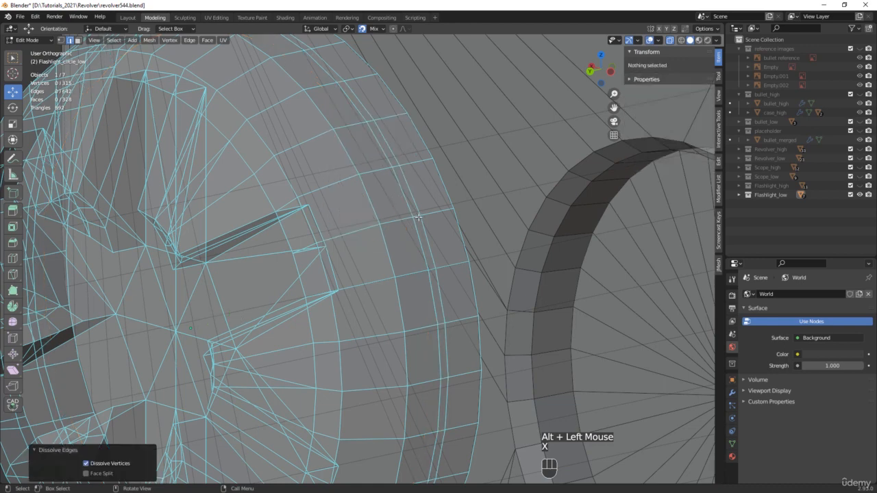
# Step: Select the ring of short edges across the cap's former groove and collapse each one to merge the two bordering loops
pyautogui.keyDown('ctrl'); pyautogui.keyDown('alt'); pyautogui.click(419, 217); pyautogui.keyUp('alt'); pyautogui.keyUp('ctrl')
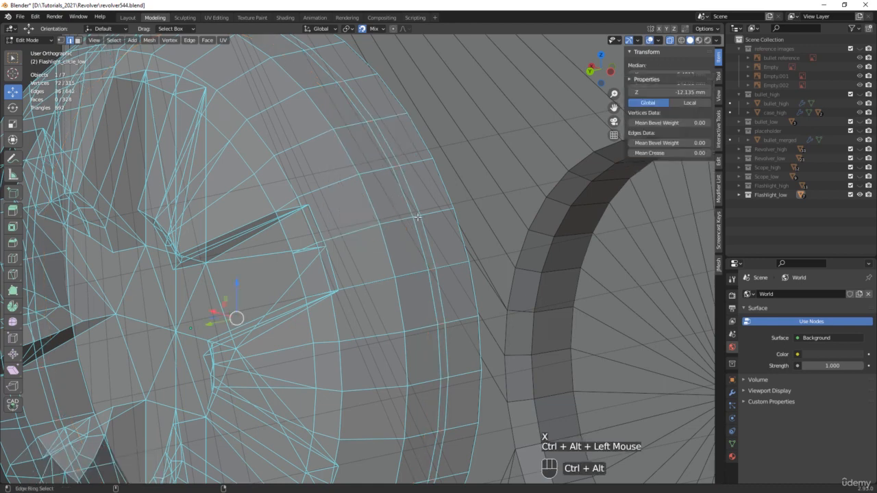
pyautogui.scroll(-2, 419, 217)
pyautogui.hotkey('alt', 'z')
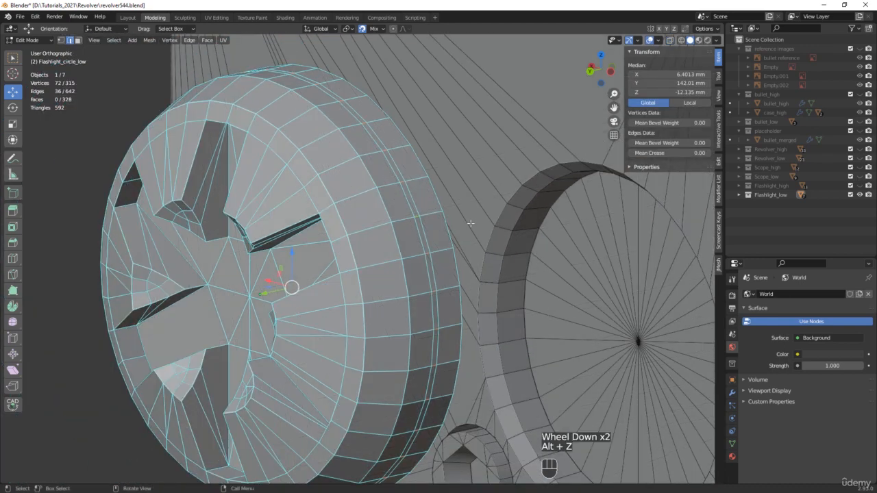
pyautogui.press('m')
pyautogui.click(471, 224)
# Step: Dissolve the single edge loop remaining where the cap's groove was, and leave mesh editing
pyautogui.keyDown('alt'); pyautogui.click(411, 204); pyautogui.keyUp('alt')
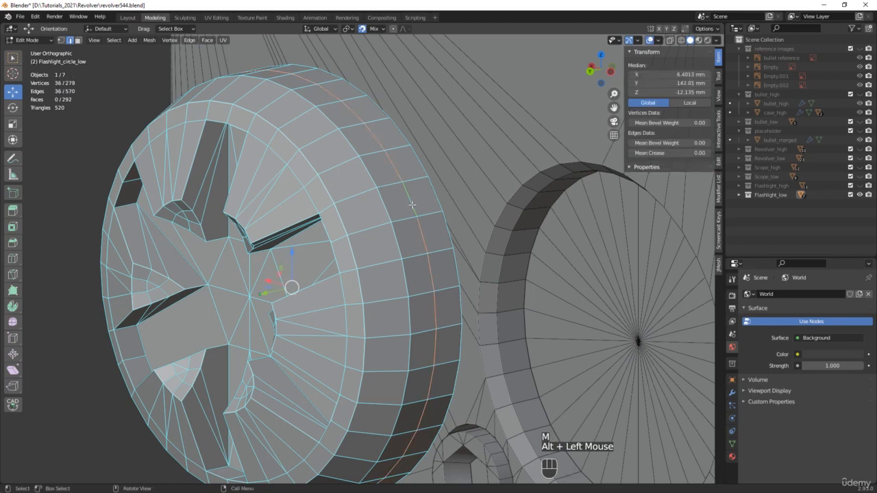
pyautogui.press('x')
pyautogui.click(412, 204)
pyautogui.scroll(-2, 413, 202)
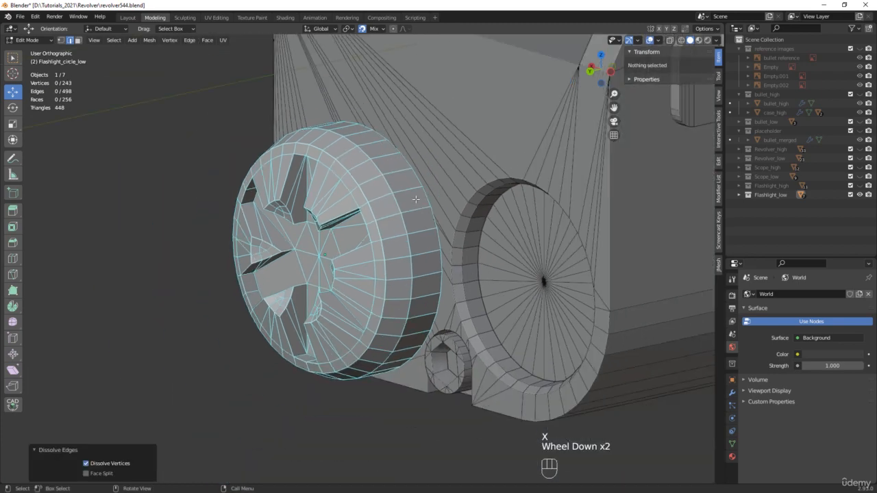
pyautogui.moveTo(415, 198); pyautogui.dragTo(436, 187, button='middle')
pyautogui.press('Tab')
# Step: Delete the hidden rear cap face of the small hex screw, Flashlight_screw_low, and return to object mode
pyautogui.click(472, 333)
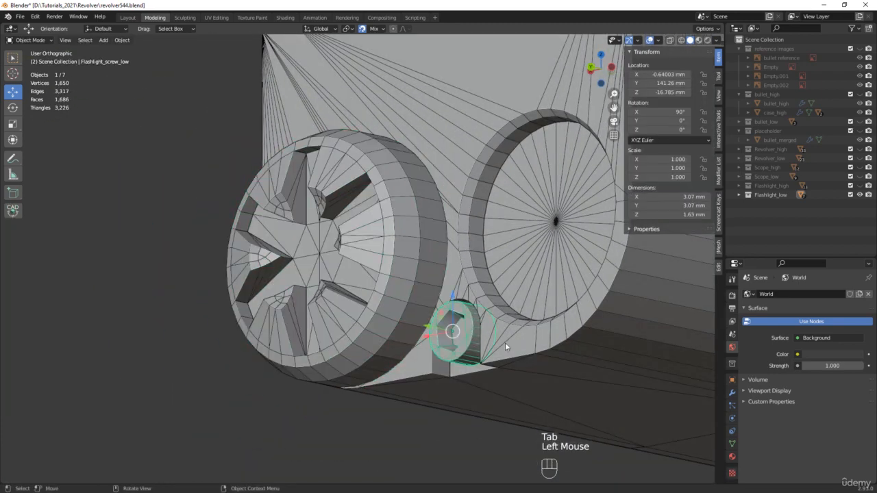
pyautogui.moveTo(505, 342); pyautogui.dragTo(451, 346, button='middle')
pyautogui.hotkey('alt', 'z')
pyautogui.scroll(2, 473, 338)
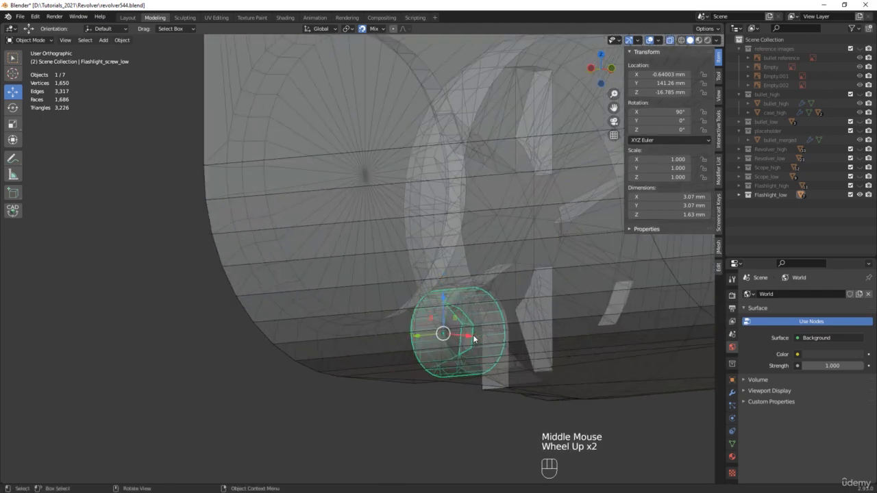
pyautogui.scroll(1, 473, 338)
pyautogui.press('Tab')
pyautogui.press('3')
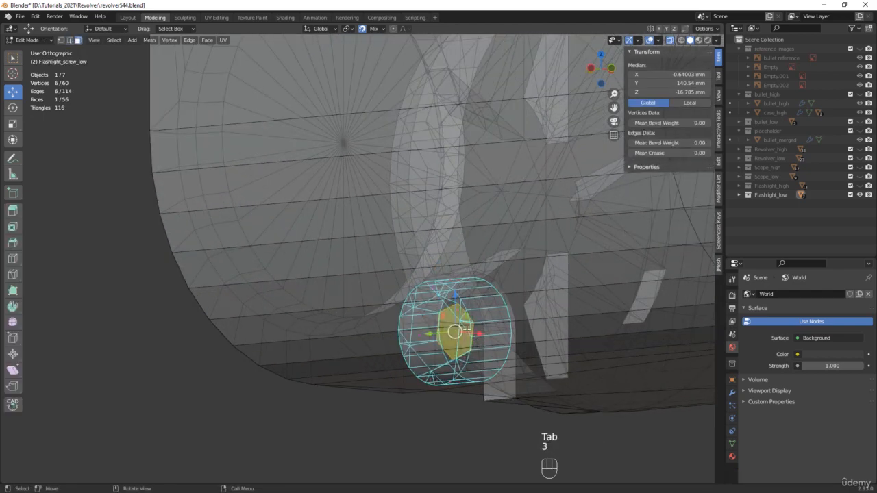
pyautogui.click(474, 328)
pyautogui.press('x')
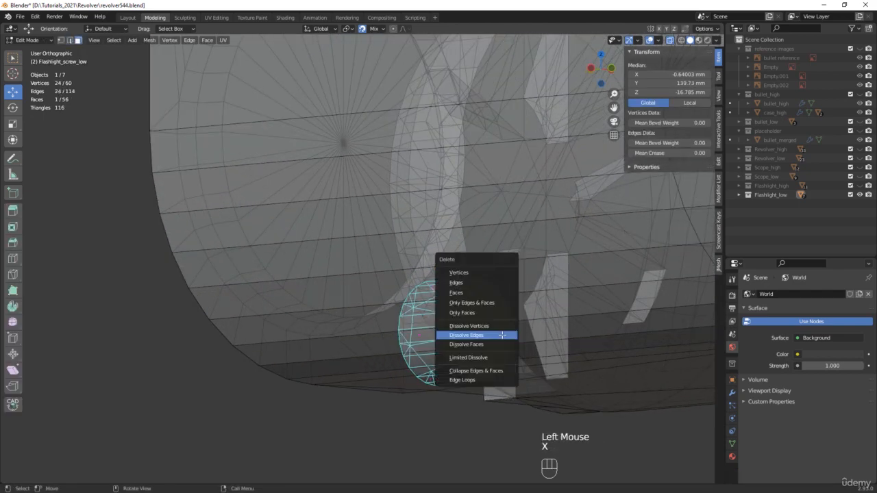
pyautogui.click(484, 294)
pyautogui.scroll(-3, 484, 294)
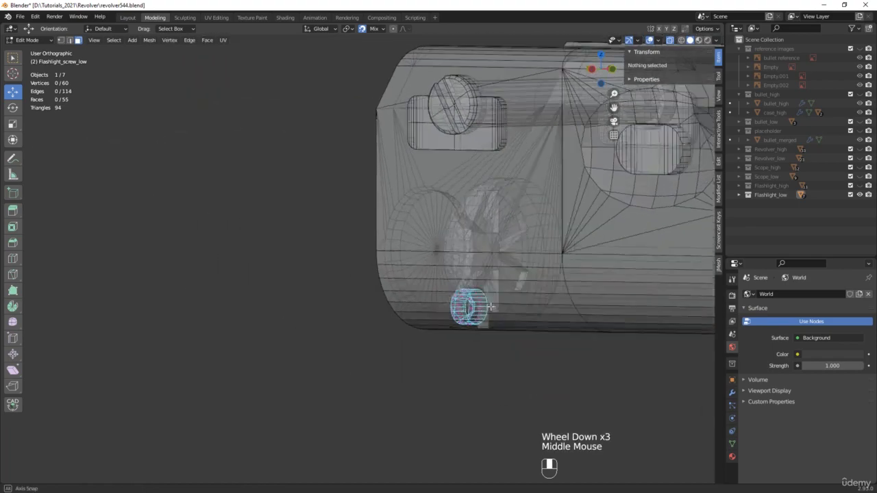
pyautogui.moveTo(484, 294); pyautogui.dragTo(548, 310, button='middle')
pyautogui.keyDown('shift'); pyautogui.moveTo(548, 310); pyautogui.dragTo(513, 302, button='middle'); pyautogui.keyUp('shift')
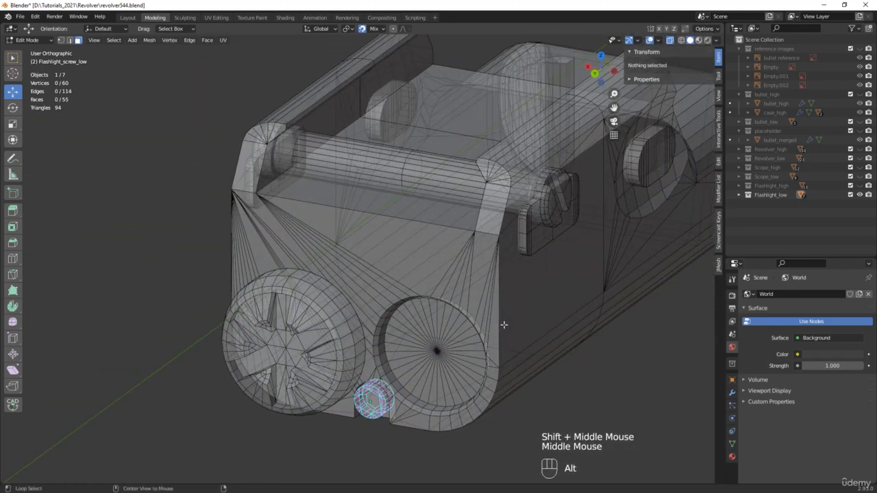
pyautogui.hotkey('alt', 'z')
pyautogui.press('Tab')
# Step: Turn off the viewport display of Flashlight_button_low's Mirror modifier and open its mesh for editing
pyautogui.click(529, 237)
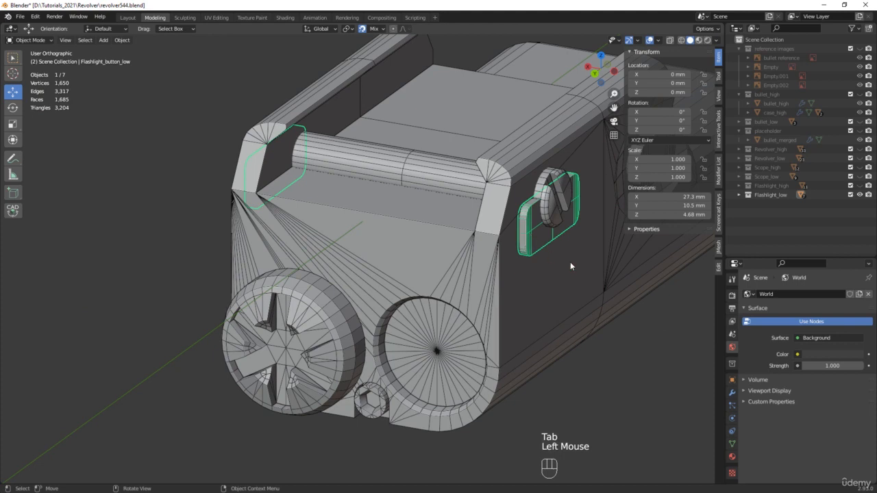
pyautogui.click(732, 392)
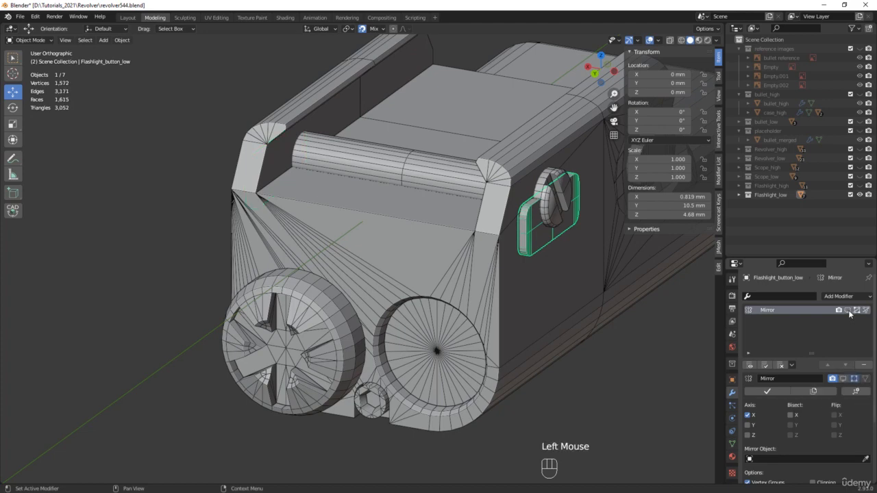
pyautogui.moveTo(528, 214); pyautogui.dragTo(549, 200, button='middle')
pyautogui.scroll(3, 549, 200)
pyautogui.press('Tab')
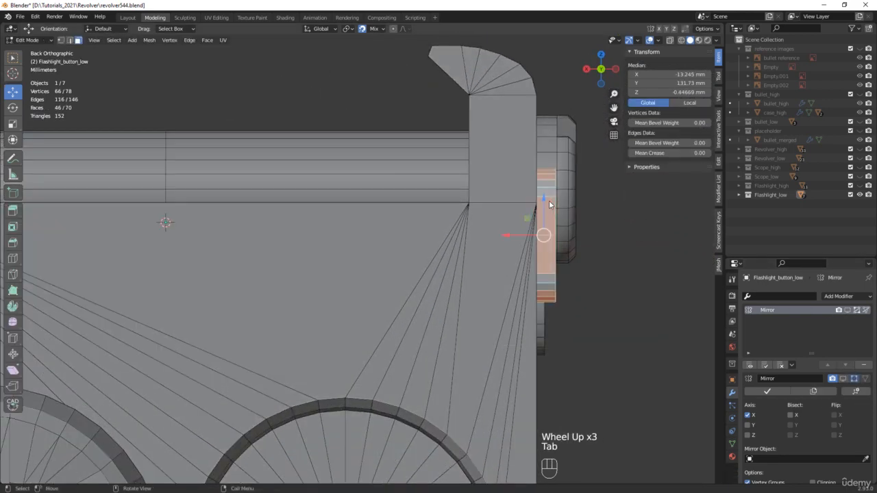
# Step: Select the faces on the button's inner side, hidden inside the flashlight body, and delete them
pyautogui.hotkey('alt', 'z')
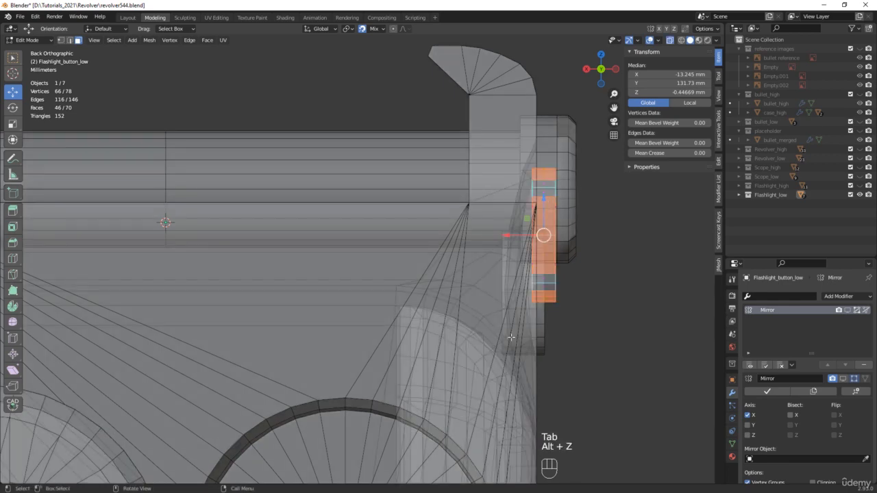
pyautogui.moveTo(540, 141); pyautogui.dragTo(538, 154)
pyautogui.moveTo(500, 213); pyautogui.dragTo(511, 224, button='middle')
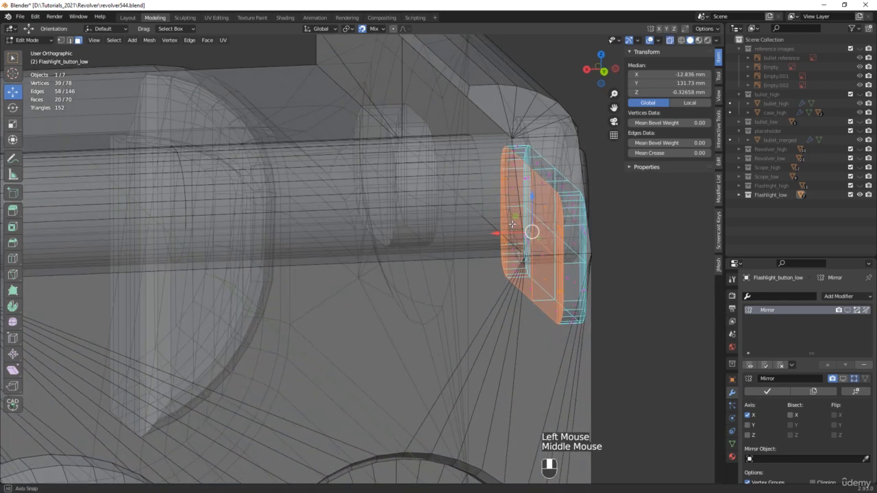
pyautogui.press('x')
pyautogui.click(518, 234)
# Step: Dissolve the vertical edge loop through the middle of the rectangular button
pyautogui.moveTo(518, 235); pyautogui.dragTo(482, 268, button='middle')
pyautogui.keyDown('alt'); pyautogui.click(541, 251); pyautogui.keyUp('alt')
pyautogui.press('x')
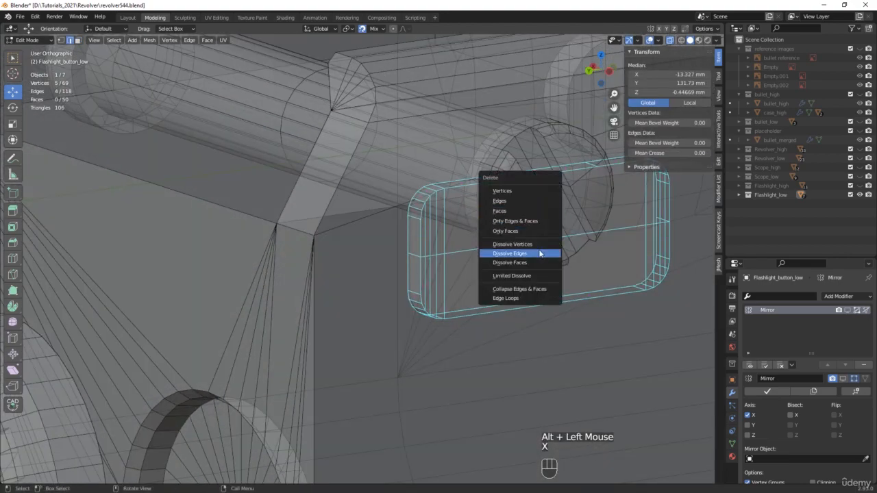
pyautogui.click(540, 253)
# Step: Dissolve the two short edges crossing the thickness of the rectangular button's upper side
pyautogui.moveTo(540, 254); pyautogui.dragTo(475, 199, button='middle')
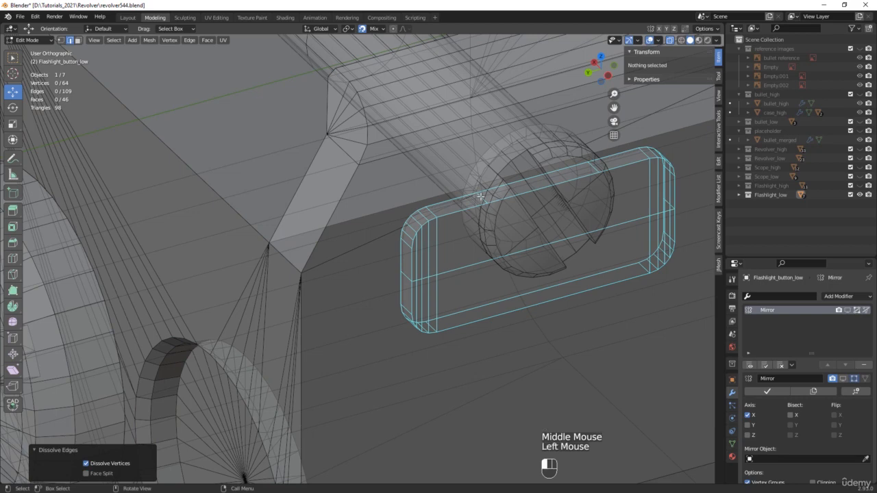
pyautogui.click(481, 197)
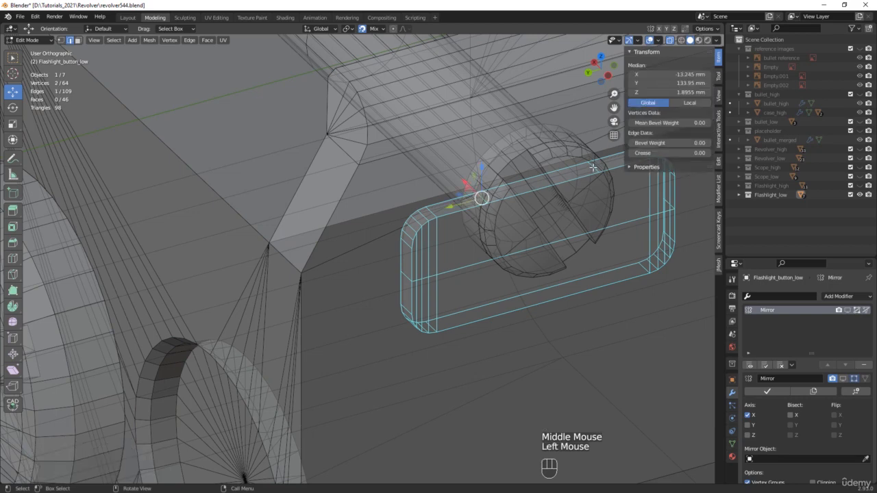
pyautogui.keyDown('shift'); pyautogui.click(593, 167); pyautogui.keyUp('shift')
pyautogui.press('x')
pyautogui.click(594, 168)
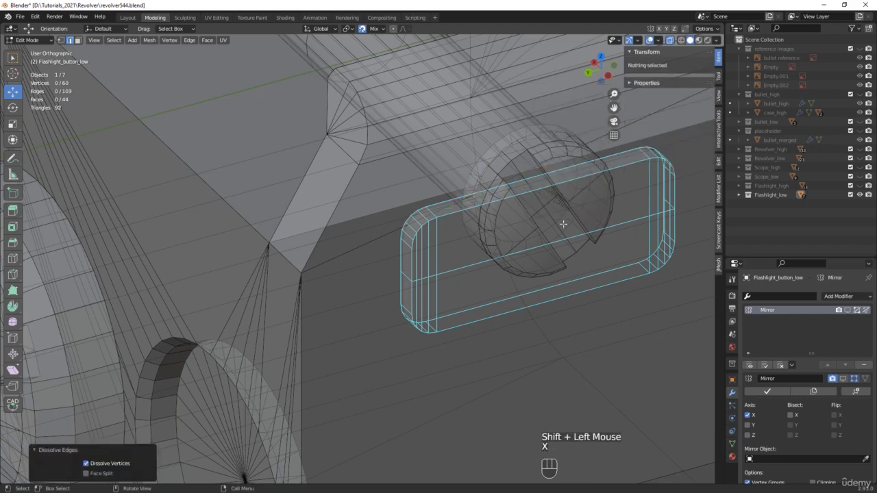
# Step: Dissolve the horizontal edge loop across the middle of the rectangular button and return to object mode
pyautogui.keyDown('alt'); pyautogui.click(478, 265); pyautogui.keyUp('alt')
pyautogui.press('x')
pyautogui.click(478, 264)
pyautogui.hotkey('alt', 'z')
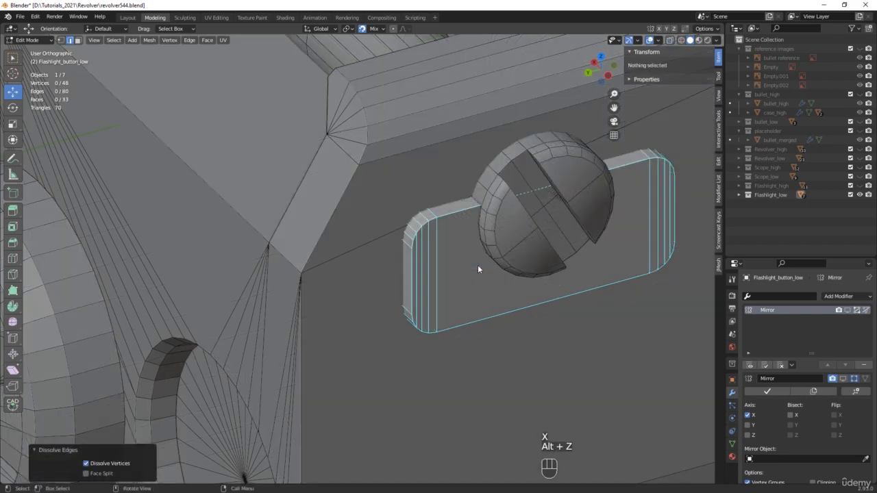
pyautogui.scroll(-2, 478, 266)
pyautogui.keyDown('shift'); pyautogui.moveTo(475, 266); pyautogui.dragTo(560, 251, button='middle'); pyautogui.keyUp('shift')
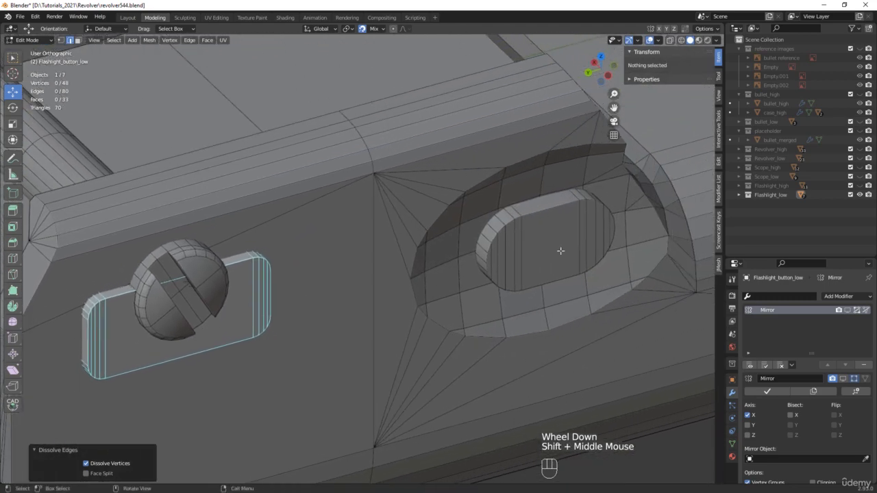
pyautogui.press('Tab')
# Step: Turn off the viewport display of Flashlight_button2_low's Mirror modifier and open the oval button's mesh with see-through display
pyautogui.click(559, 248)
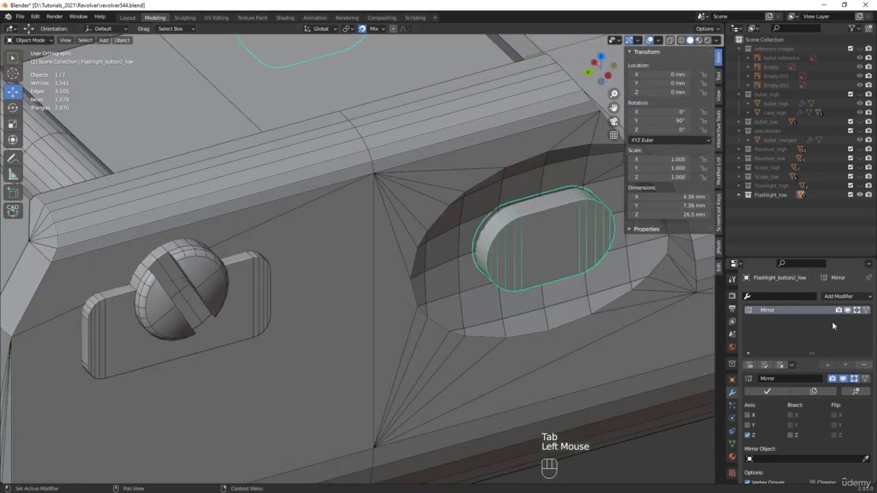
pyautogui.keyDown('shift'); pyautogui.moveTo(534, 248); pyautogui.dragTo(460, 264, button='middle'); pyautogui.keyUp('shift')
pyautogui.press('Tab')
pyautogui.hotkey('alt', 'z')
pyautogui.scroll(2, 459, 268)
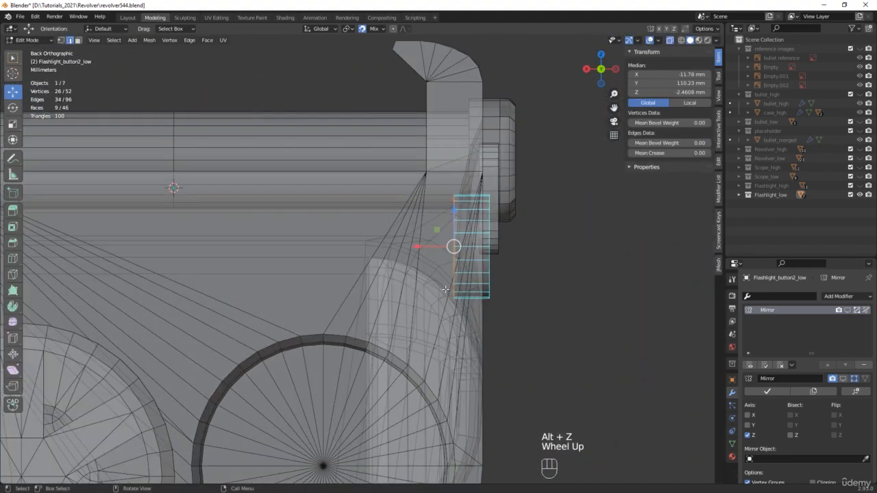
# Step: Delete the hidden inner faces of the oval button and return to object mode
pyautogui.press('x')
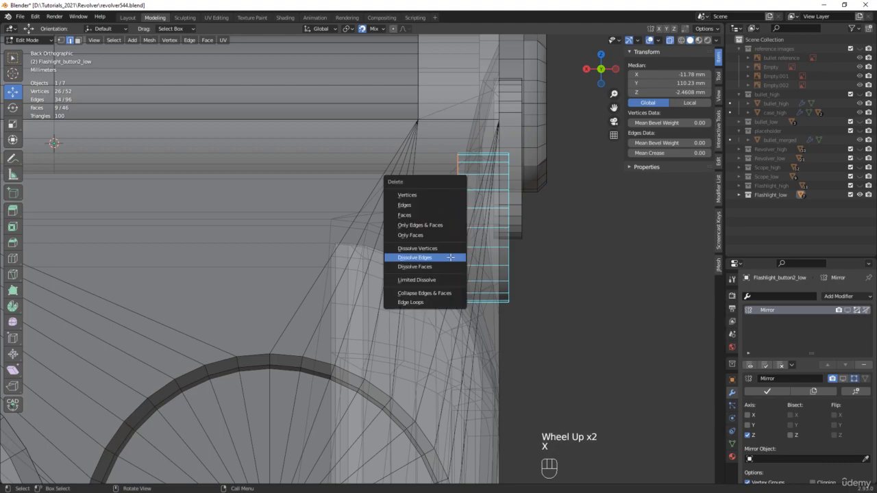
pyautogui.click(431, 215)
pyautogui.moveTo(533, 244); pyautogui.dragTo(437, 240, button='middle')
pyautogui.hotkey('alt', 'z')
pyautogui.scroll(-2, 439, 267)
pyautogui.scroll(-1, 440, 256)
pyautogui.scroll(-1, 456, 256)
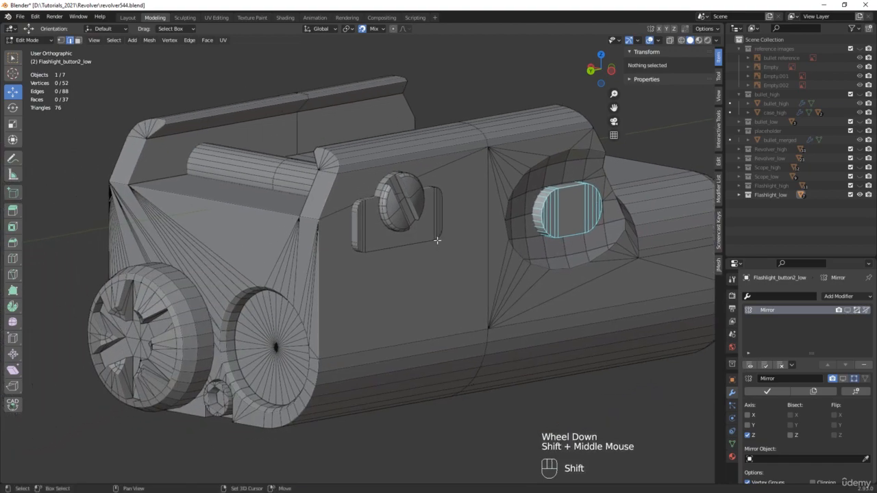
pyautogui.press('Tab')
# Step: Turn off the viewport display of the Mirror modifier on the long screw, Flashlight_longscrew_low
pyautogui.click(287, 175)
pyautogui.moveTo(287, 175); pyautogui.dragTo(413, 221, button='middle')
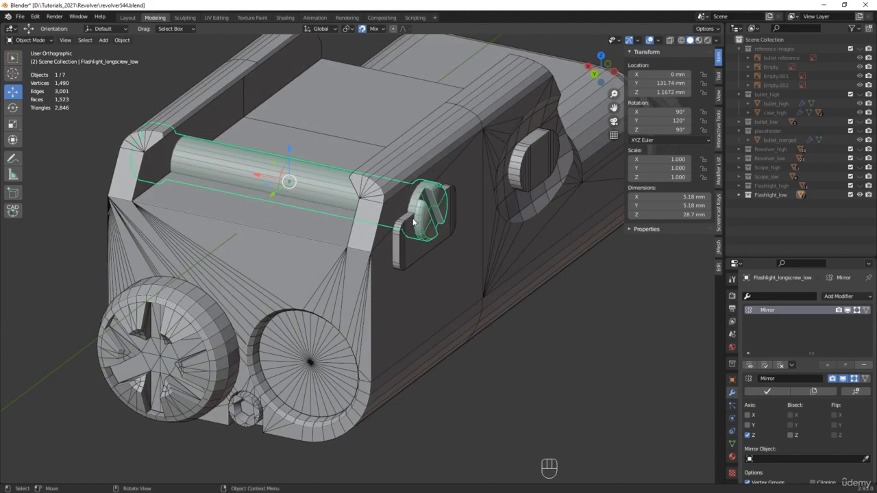
pyautogui.click(847, 310)
pyautogui.moveTo(599, 316); pyautogui.dragTo(443, 355, button='middle')
pyautogui.scroll(-2, 537, 317)
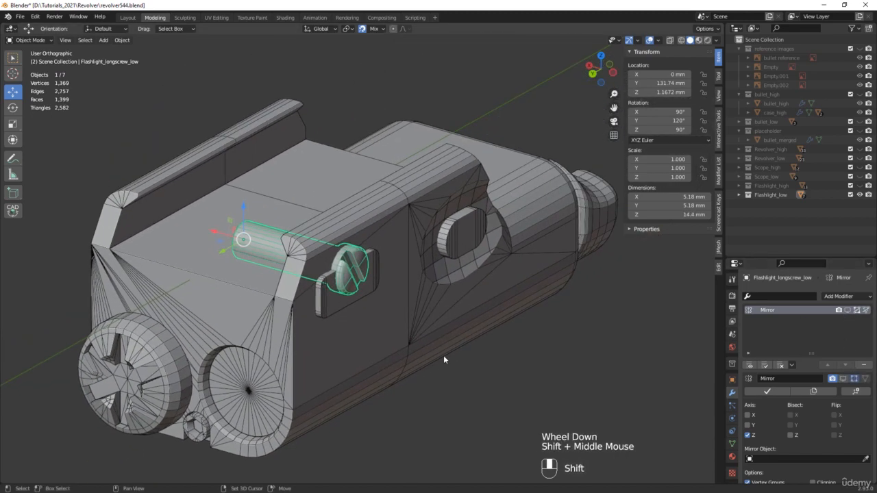
# Step: Turn off the viewport display of the Mirror modifier on the rear piece, Flashlight_back_low
pyautogui.click(585, 204)
pyautogui.moveTo(585, 204); pyautogui.dragTo(657, 288, button='middle')
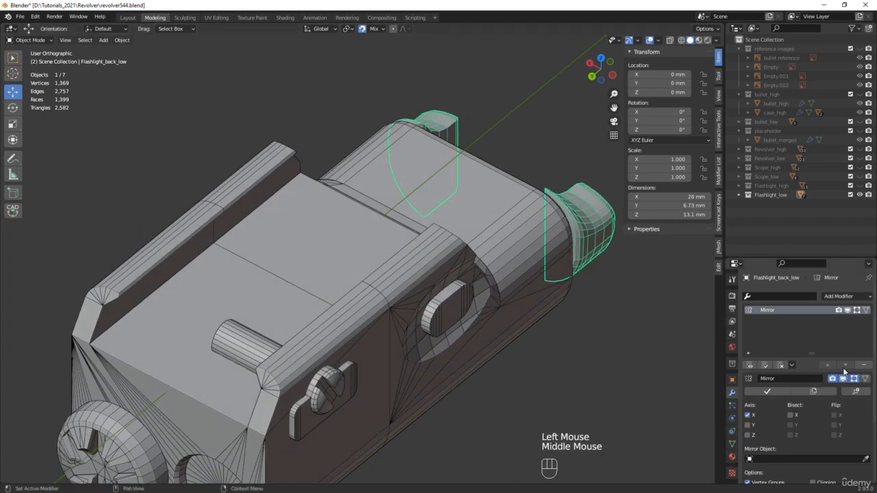
pyautogui.click(848, 311)
pyautogui.moveTo(589, 301); pyautogui.dragTo(537, 295, button='middle')
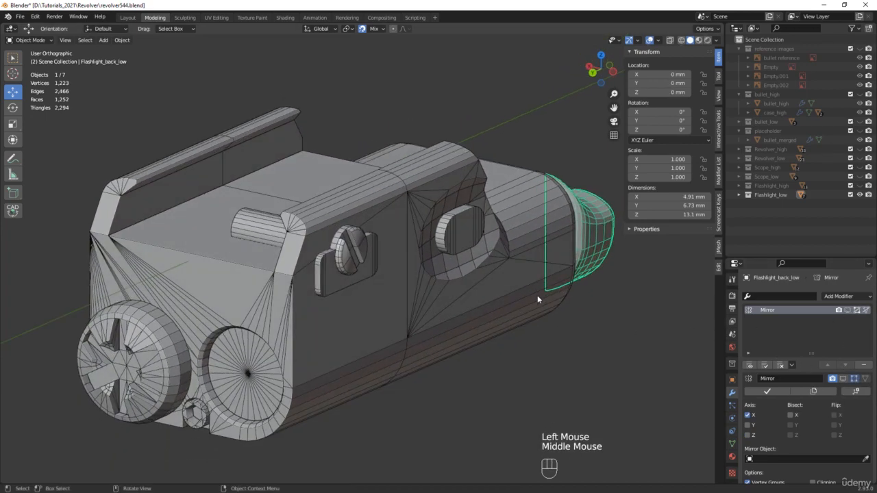
# Step: Select all flashlight parts, switch to the UV Editing workspace and apply the TexTools checker map to them
pyautogui.press('a')
pyautogui.click(215, 17)
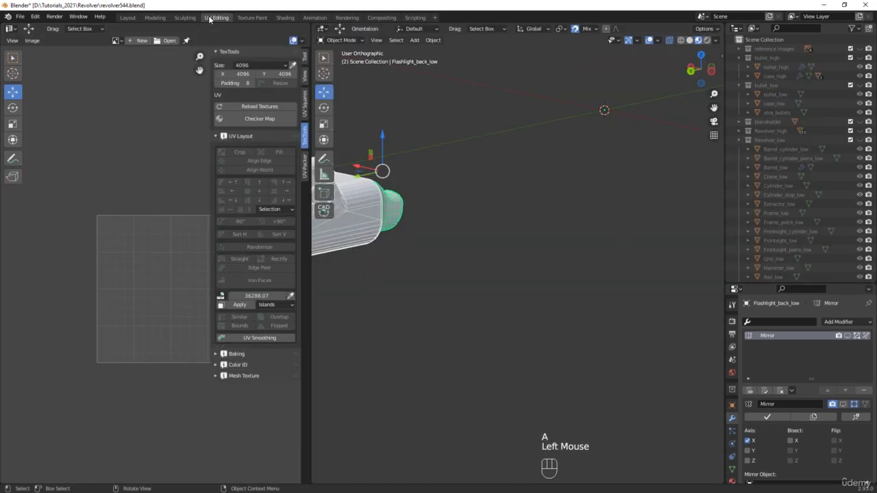
pyautogui.keyDown('shift'); pyautogui.moveTo(396, 240); pyautogui.dragTo(642, 286, button='middle'); pyautogui.keyUp('shift')
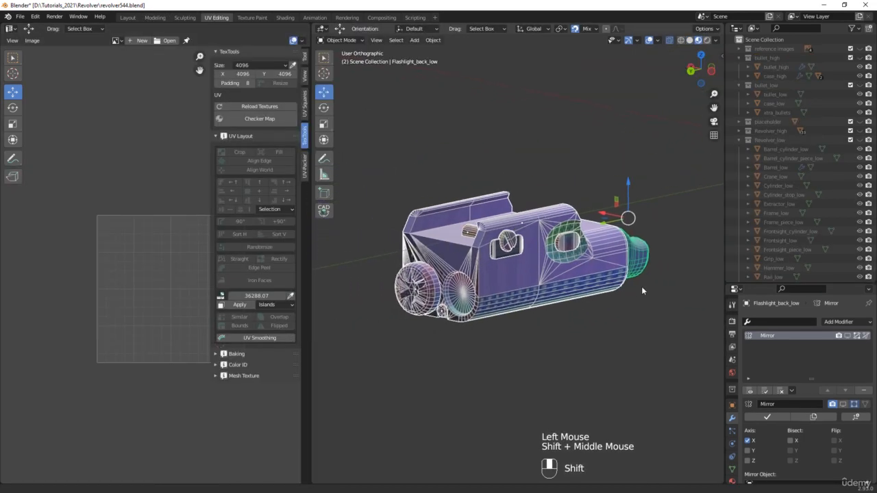
pyautogui.scroll(2, 507, 279)
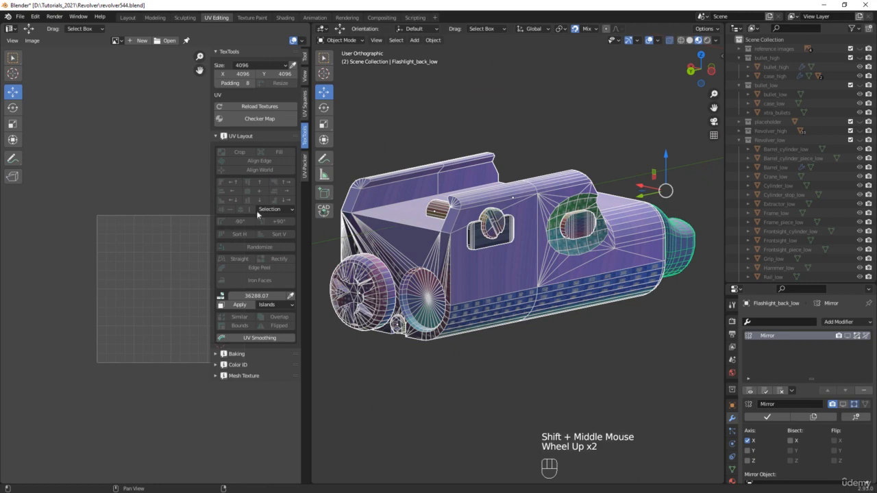
pyautogui.click(256, 117)
pyautogui.click(256, 117)
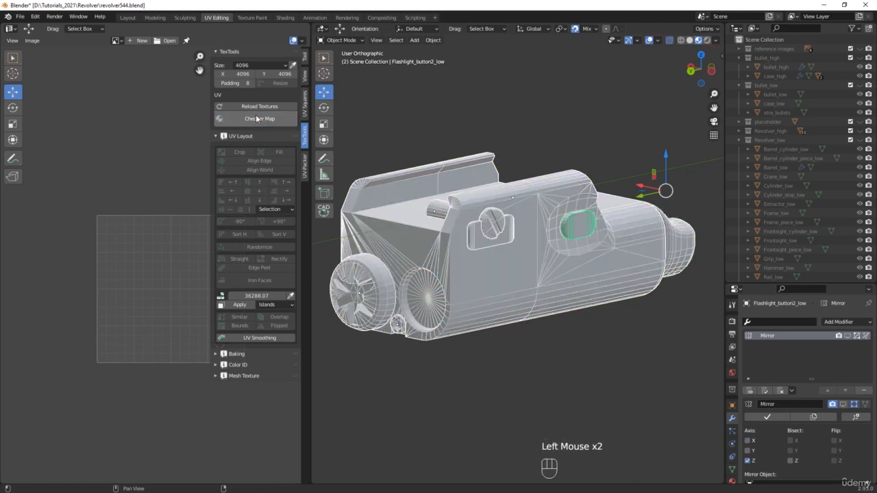
pyautogui.click(256, 117)
# Step: Save the scene as a new incremental version, revolver545.blend
pyautogui.moveTo(524, 194); pyautogui.dragTo(471, 205, button='middle')
pyautogui.scroll(2, 472, 204)
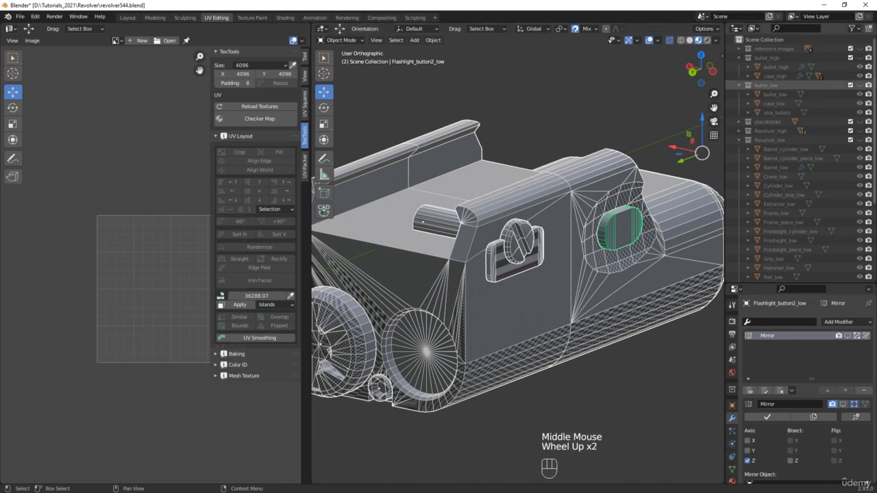
pyautogui.hotkey('ctrl', 'alt', 's')
pyautogui.moveTo(616, 380); pyautogui.dragTo(615, 380, button='middle')
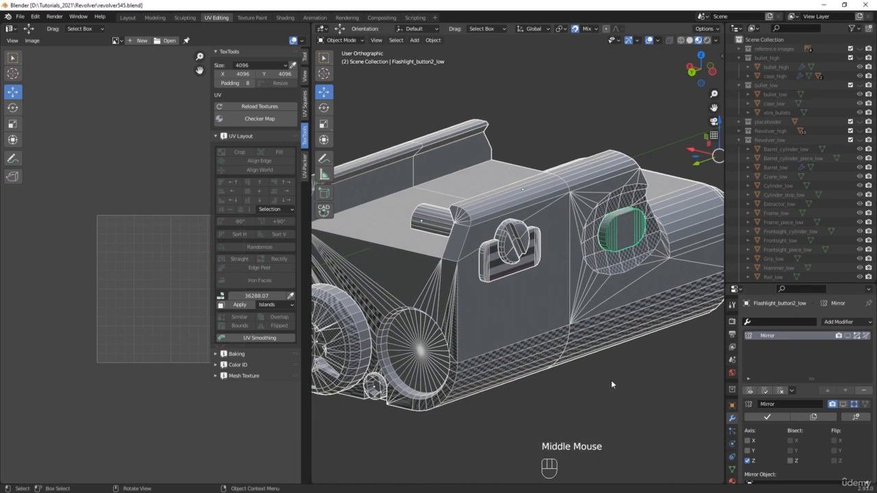
# Step: Isolate the main body, Flashlight_low, in local view and widen the 3D viewport
pyautogui.click(534, 344)
pyautogui.press('/')
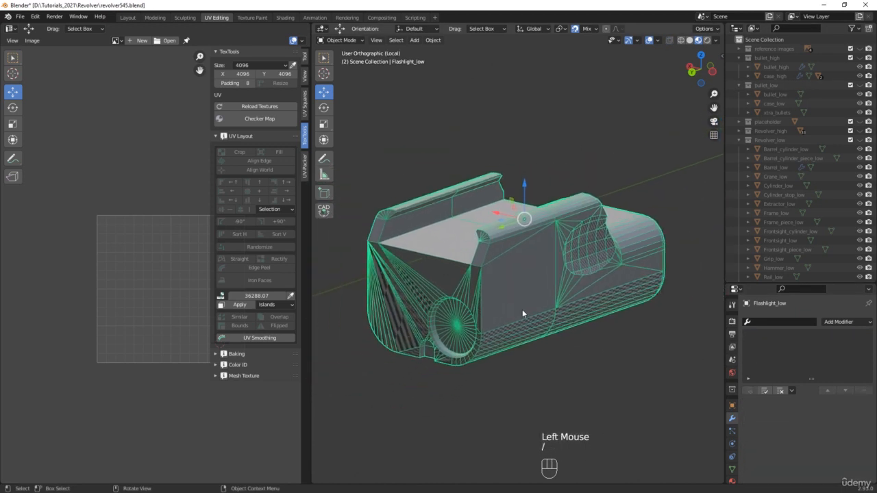
pyautogui.moveTo(312, 332); pyautogui.dragTo(211, 323)
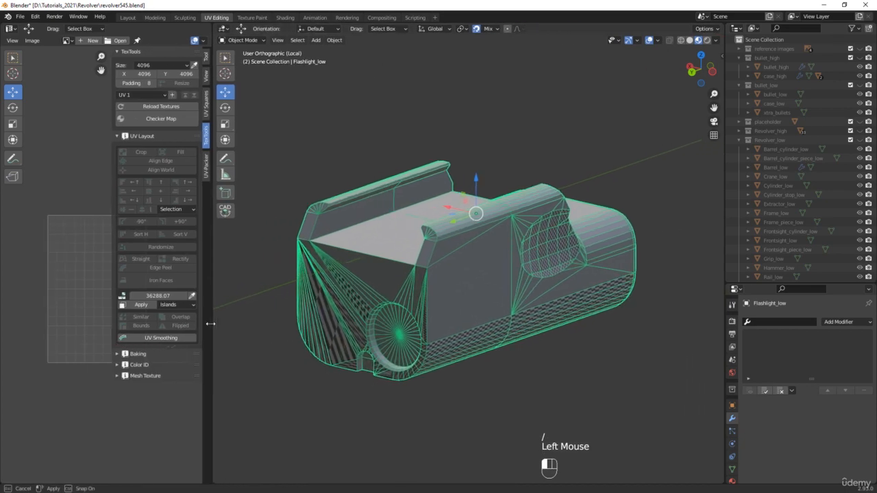
# Step: In the body's mesh, raise the fan-shaped corner vertex below the side recess by about 0.68 mm along Z
pyautogui.moveTo(397, 328); pyautogui.dragTo(507, 290, button='middle')
pyautogui.scroll(6, 506, 290)
pyautogui.press('Tab')
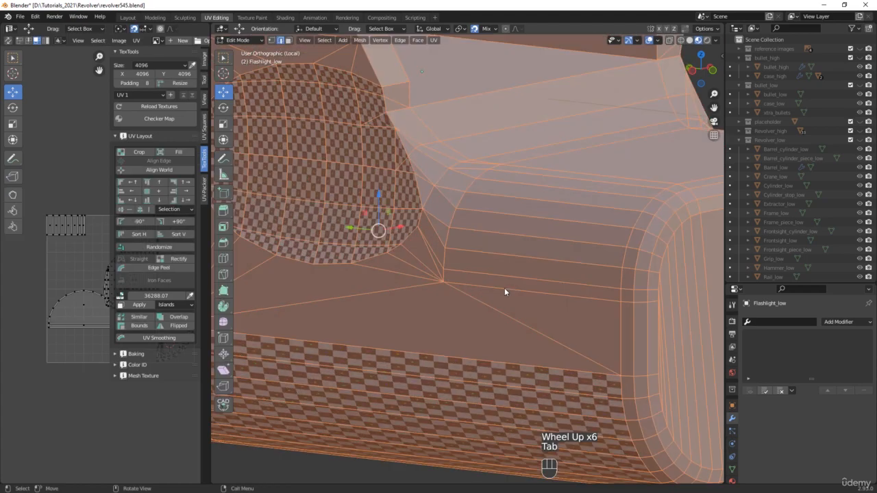
pyautogui.click(478, 324)
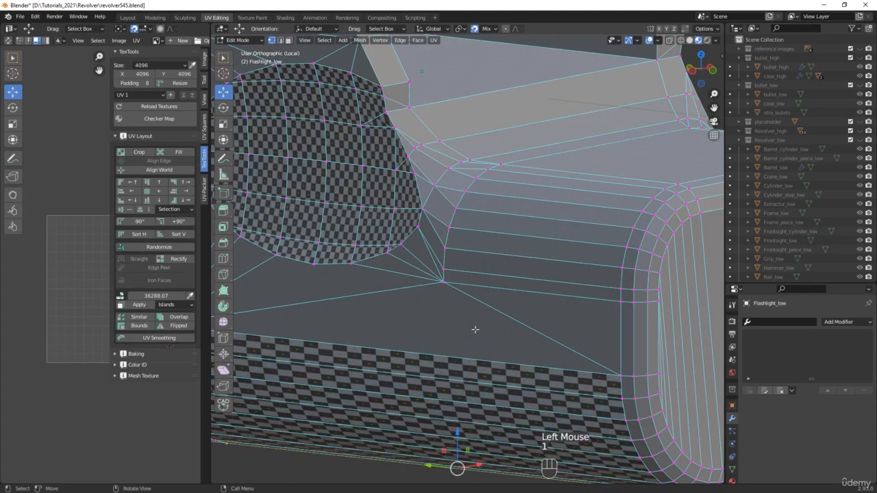
pyautogui.moveTo(469, 283)
pyautogui.mouseDown(button='middle')
pyautogui.moveTo(404, 281)
pyautogui.moveTo(473, 283)
pyautogui.mouseUp(button='middle')
pyautogui.moveTo(443, 282); pyautogui.dragTo(442, 269)
# Step: Dissolve the lower edge run from the raised vertex across the bevelled rim of the body's end
pyautogui.keyDown('shift'); pyautogui.moveTo(583, 335); pyautogui.dragTo(490, 311, button='middle'); pyautogui.keyUp('shift')
pyautogui.scroll(2, 492, 302)
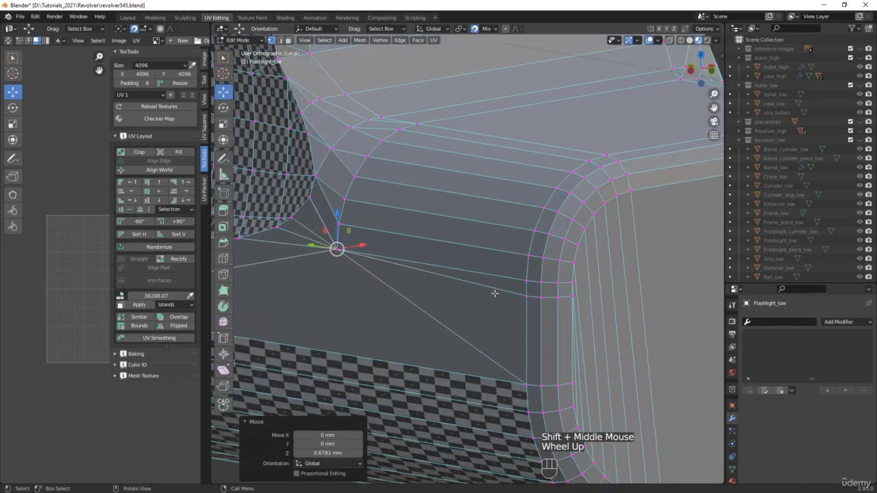
pyautogui.press('2')
pyautogui.click(490, 290)
pyautogui.scroll(2, 541, 300)
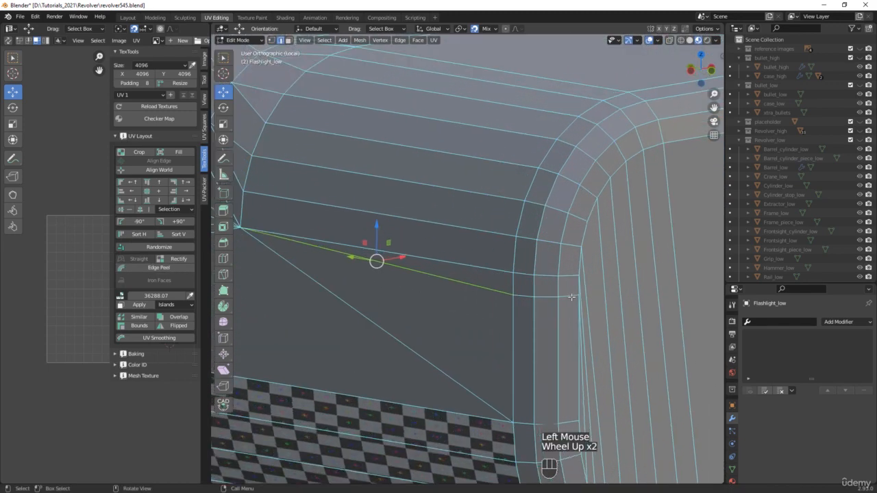
pyautogui.keyDown('ctrl'); pyautogui.click(572, 297); pyautogui.keyUp('ctrl')
pyautogui.press('x')
pyautogui.click(560, 330)
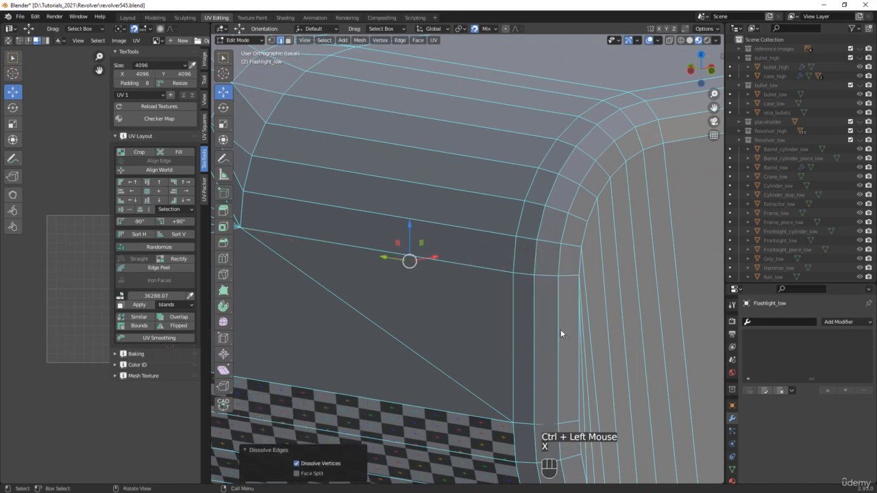
# Step: Dissolve the thin diagonal sliver edge on the body's end face, just inside the bevelled rim
pyautogui.moveTo(562, 333); pyautogui.dragTo(537, 359, button='middle')
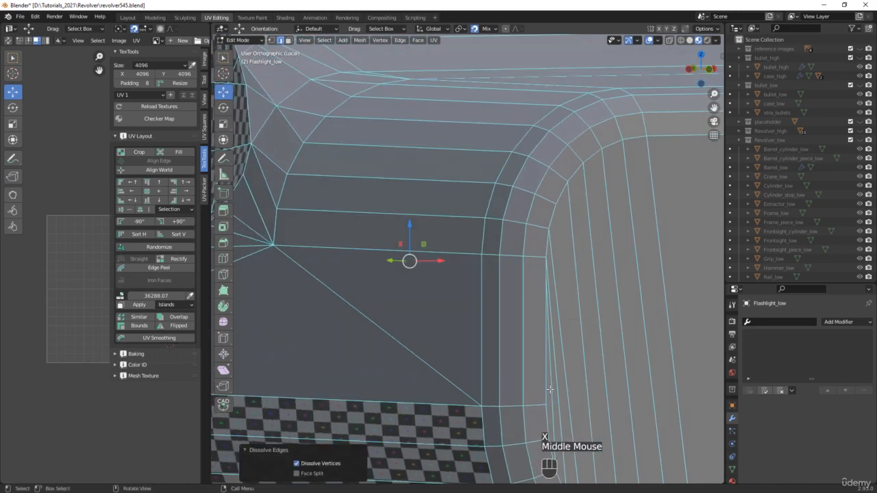
pyautogui.click(550, 373)
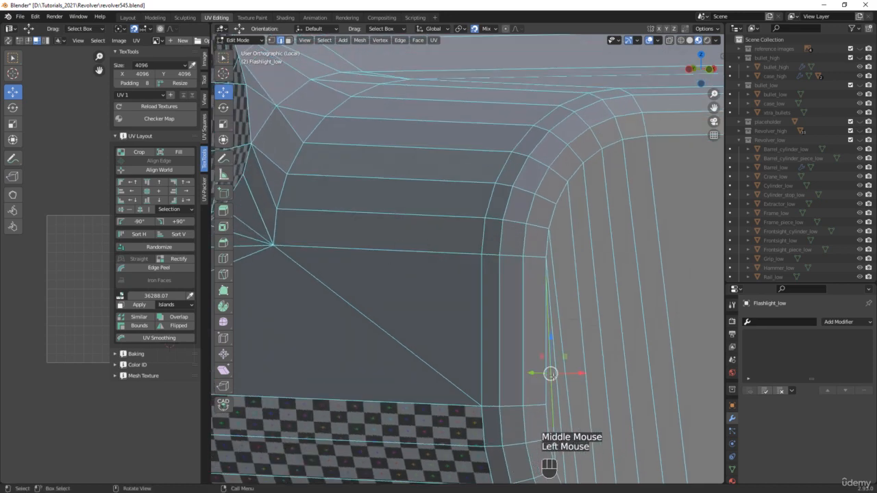
pyautogui.scroll(5, 552, 293)
pyautogui.scroll(-1, 546, 267)
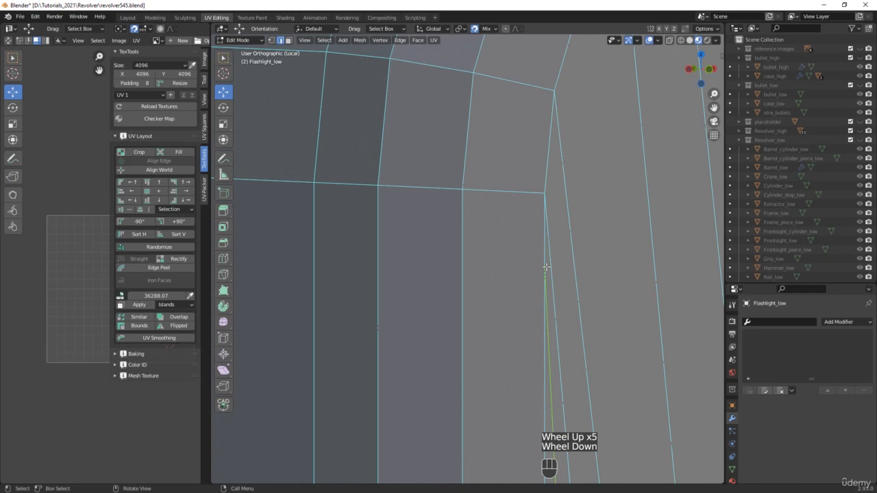
pyautogui.scroll(-2, 546, 267)
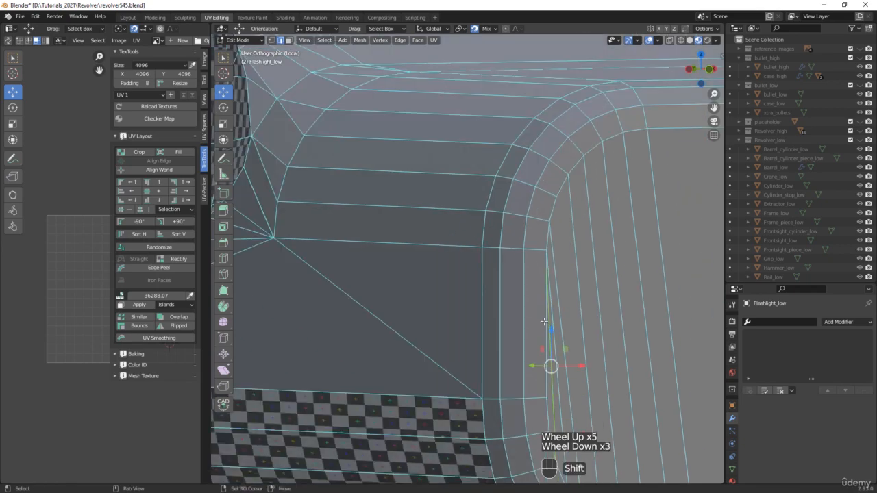
pyautogui.keyDown('shift'); pyautogui.moveTo(546, 283); pyautogui.dragTo(548, 226, button='middle'); pyautogui.keyUp('shift')
pyautogui.press('x')
pyautogui.click(548, 225)
pyautogui.scroll(-2, 548, 225)
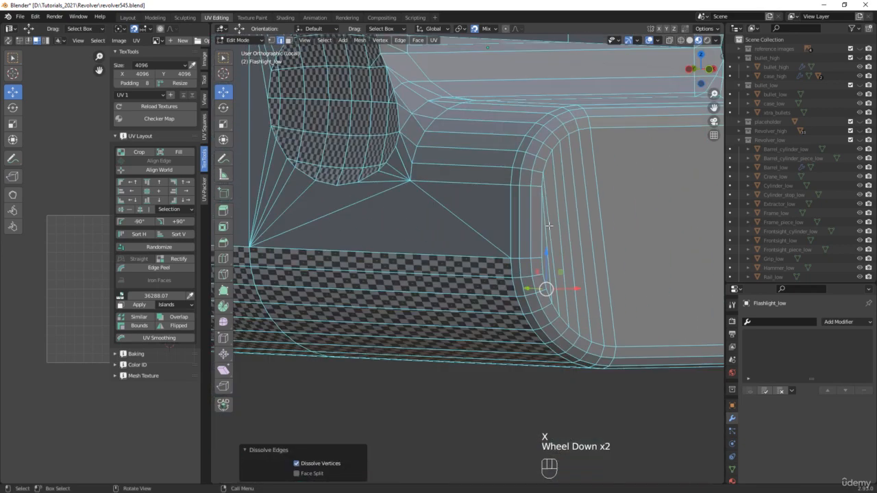
# Step: On the opposite side of the body, raise the matching fan-shaped corner vertex below the recess by about 0.68 mm along Z
pyautogui.scroll(-2, 549, 226)
pyautogui.moveTo(607, 236); pyautogui.dragTo(438, 240, button='middle')
pyautogui.keyDown('shift'); pyautogui.moveTo(716, 227); pyautogui.dragTo(570, 258, button='middle'); pyautogui.keyUp('shift')
pyautogui.scroll(3, 632, 258)
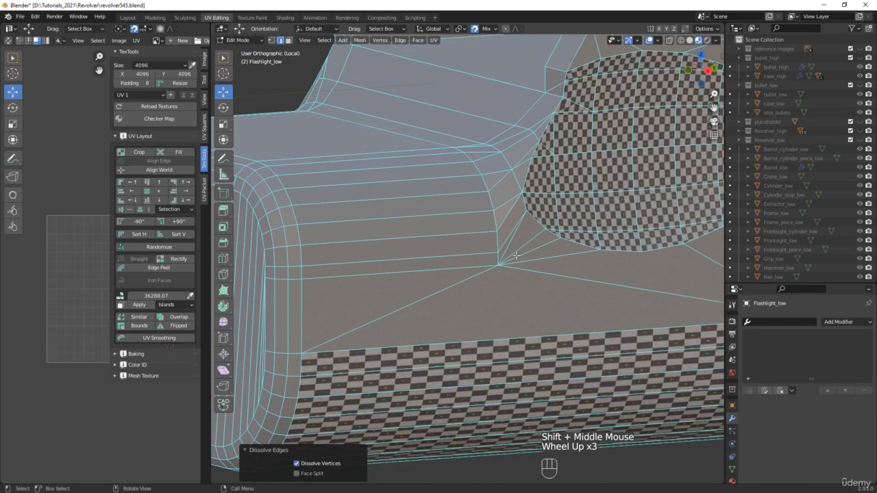
pyautogui.press('1')
pyautogui.moveTo(498, 238); pyautogui.dragTo(498, 224)
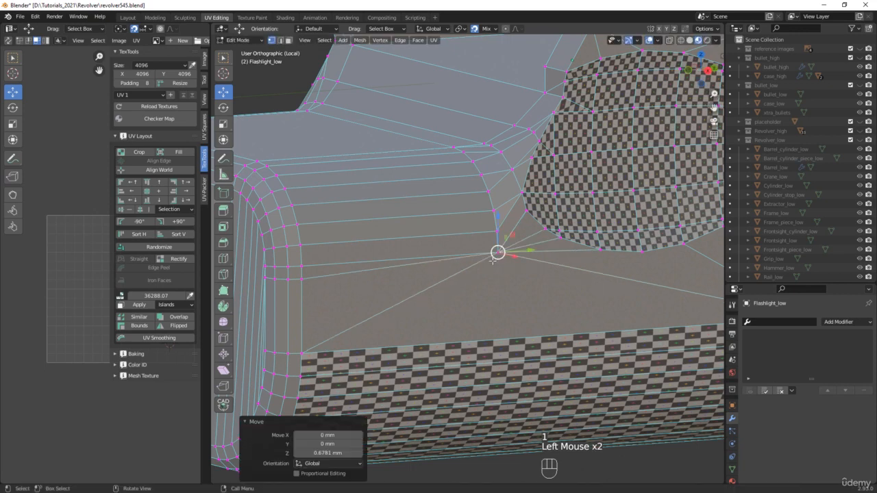
# Step: Dissolve the lower edge run from that raised vertex across the bevelled rim on this side
pyautogui.keyDown('shift'); pyautogui.moveTo(290, 277); pyautogui.dragTo(432, 278, button='middle'); pyautogui.keyUp('shift')
pyautogui.scroll(3, 431, 278)
pyautogui.press('2')
pyautogui.click(431, 278)
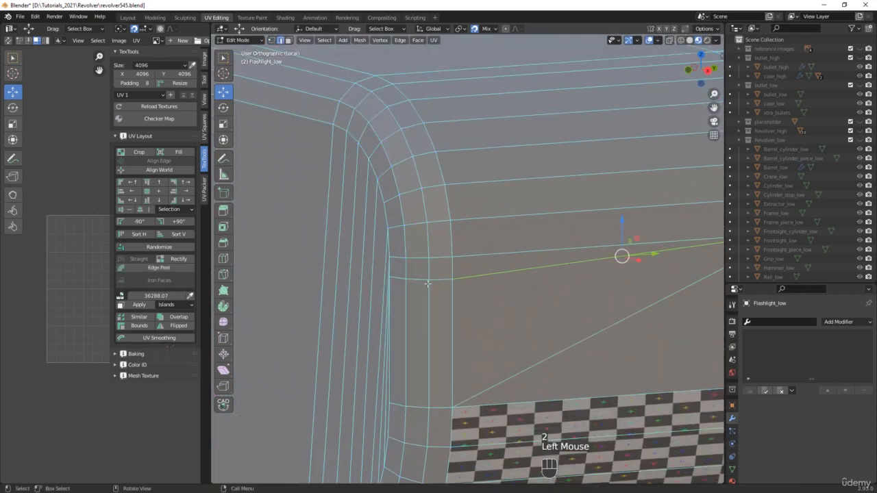
pyautogui.scroll(2, 423, 277)
pyautogui.keyDown('ctrl'); pyautogui.click(407, 275); pyautogui.keyUp('ctrl')
pyautogui.press('x')
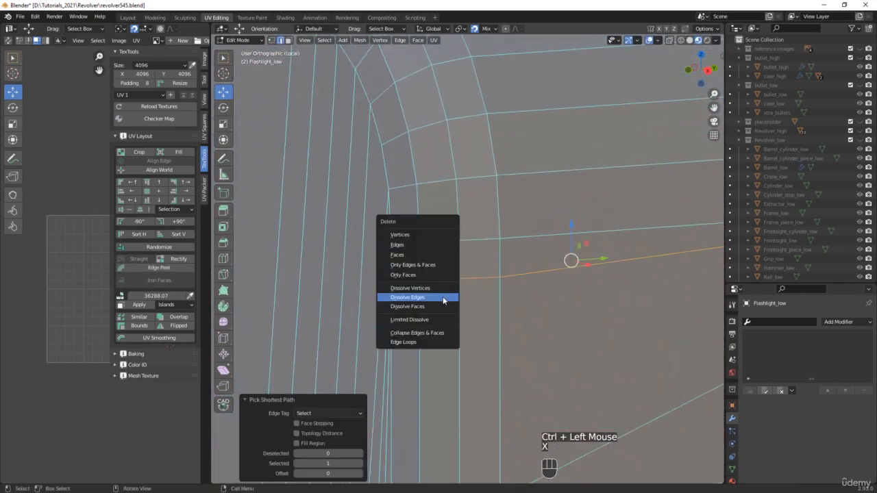
pyautogui.click(443, 299)
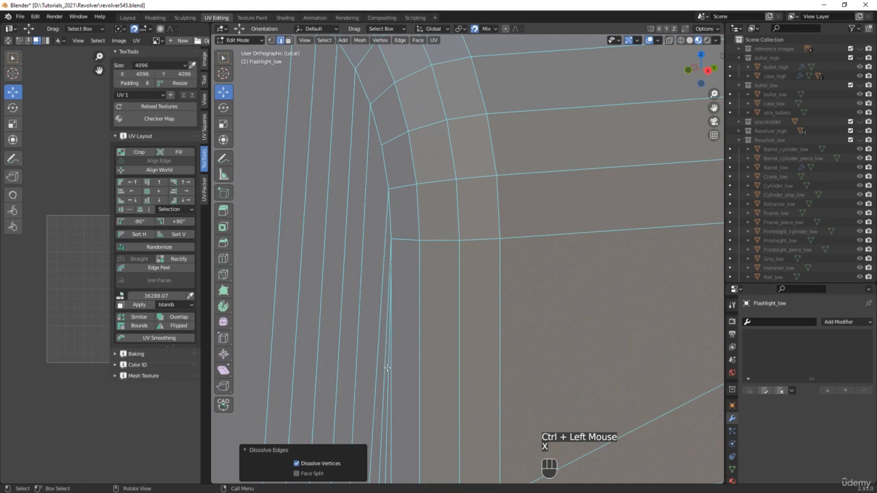
# Step: Dissolve the matching thin sliver edge on the end face beside this side's rim
pyautogui.click(387, 368)
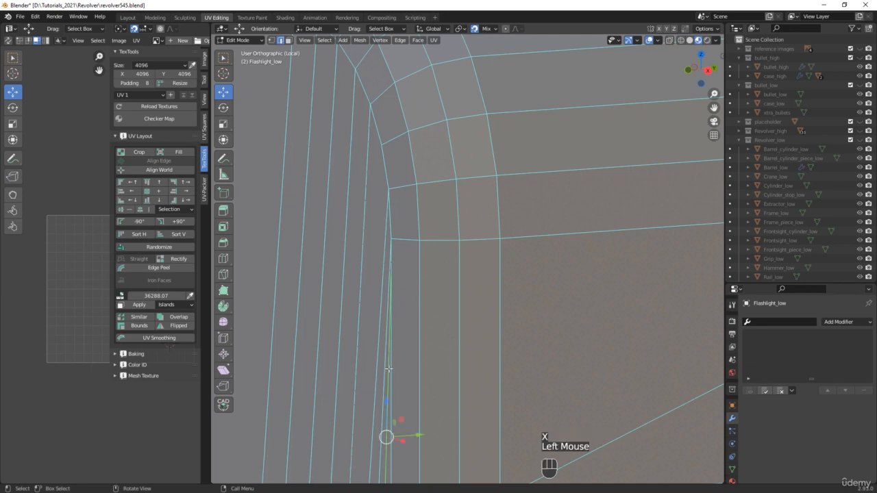
pyautogui.moveTo(387, 368); pyautogui.dragTo(490, 227, button='middle')
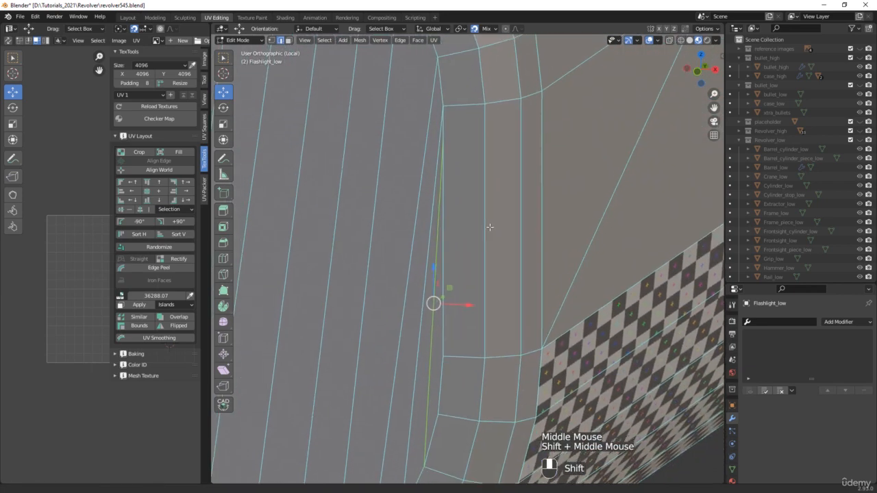
pyautogui.scroll(-2, 490, 227)
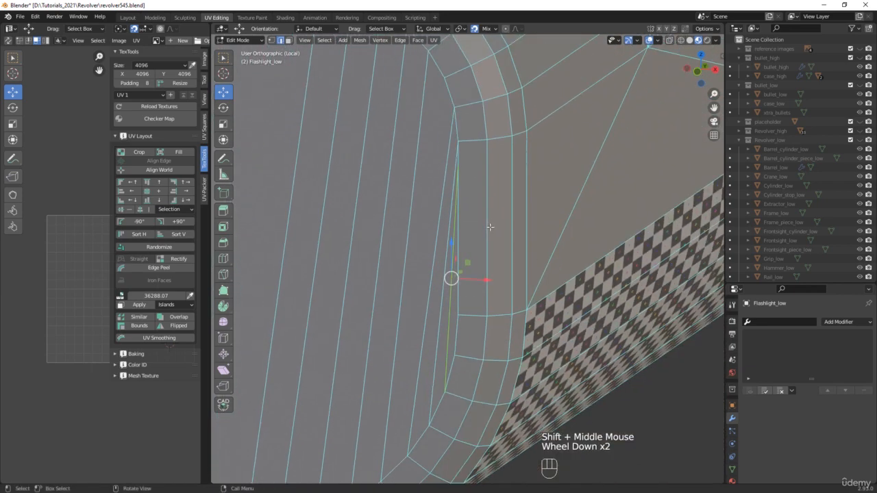
pyautogui.press('x')
pyautogui.click(559, 280)
pyautogui.scroll(-3, 559, 281)
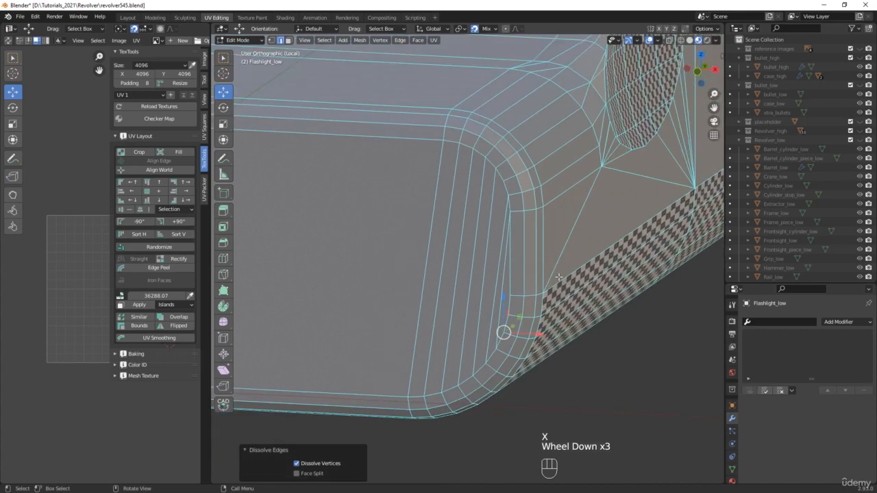
# Step: Dissolve the redundant edge path from the shoulder to the side recess, and select the merged face's recess-rim and facing step-corner vertices
pyautogui.moveTo(559, 280); pyautogui.dragTo(524, 326, button='middle')
pyautogui.scroll(-2, 579, 272)
pyautogui.press('1')
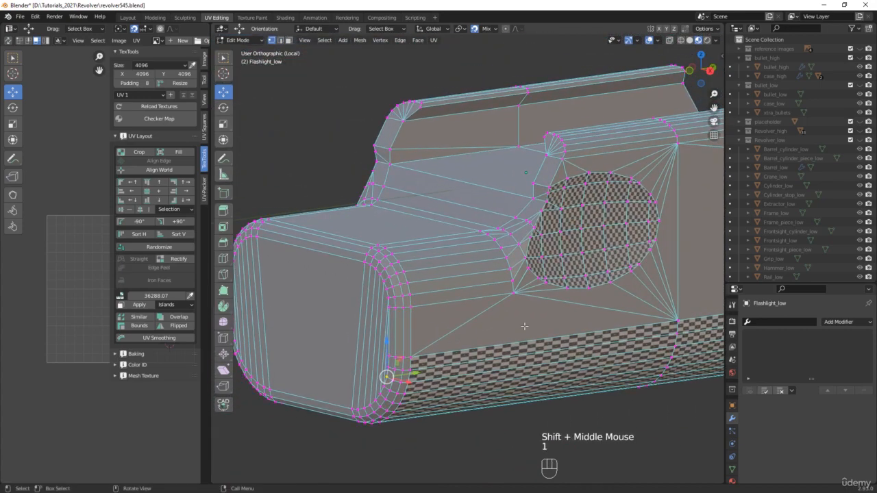
pyautogui.press('a')
pyautogui.moveTo(512, 233); pyautogui.dragTo(510, 259, button='middle')
pyautogui.scroll(5, 510, 259)
pyautogui.press('2')
pyautogui.click(509, 259)
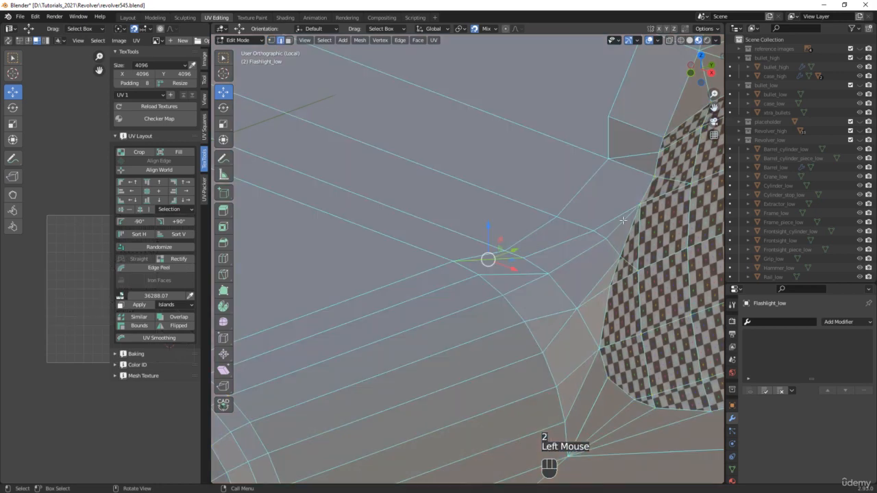
pyautogui.keyDown('ctrl'); pyautogui.click(618, 218); pyautogui.keyUp('ctrl')
pyautogui.press('x')
pyautogui.click(618, 218)
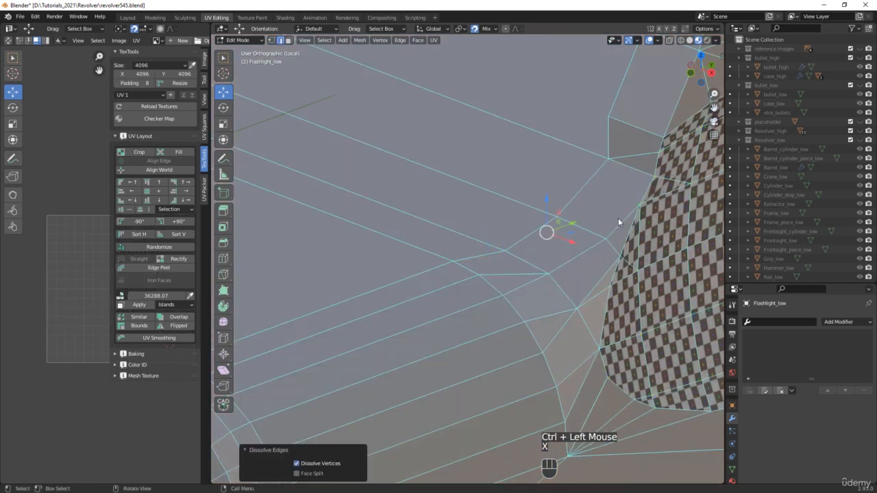
pyautogui.press('1')
pyautogui.click(653, 204)
pyautogui.keyDown('shift'); pyautogui.click(582, 172); pyautogui.keyUp('shift')
pyautogui.keyDown('shift'); pyautogui.click(608, 159); pyautogui.keyUp('shift')
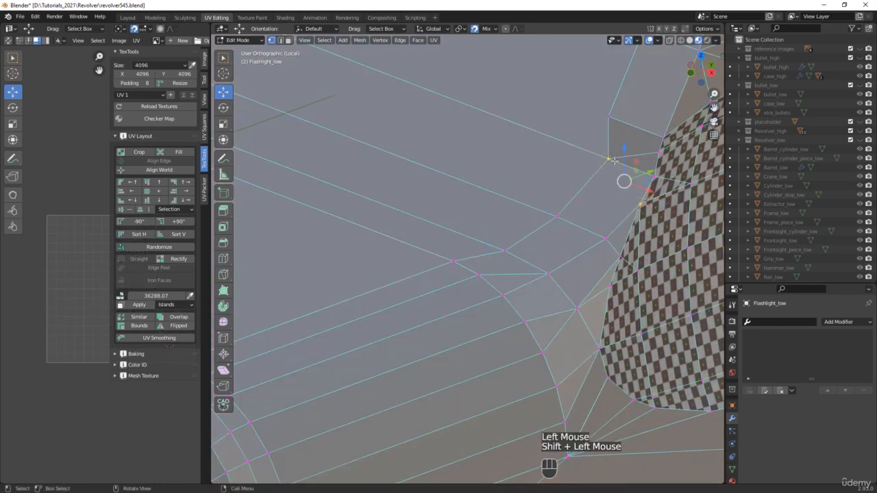
# Step: On the mirrored shoulder, dissolve the same redundant edge path and select the matching recess-rim and step-corner vertices
pyautogui.scroll(-3, 593, 163)
pyautogui.moveTo(593, 163); pyautogui.dragTo(479, 199, button='middle')
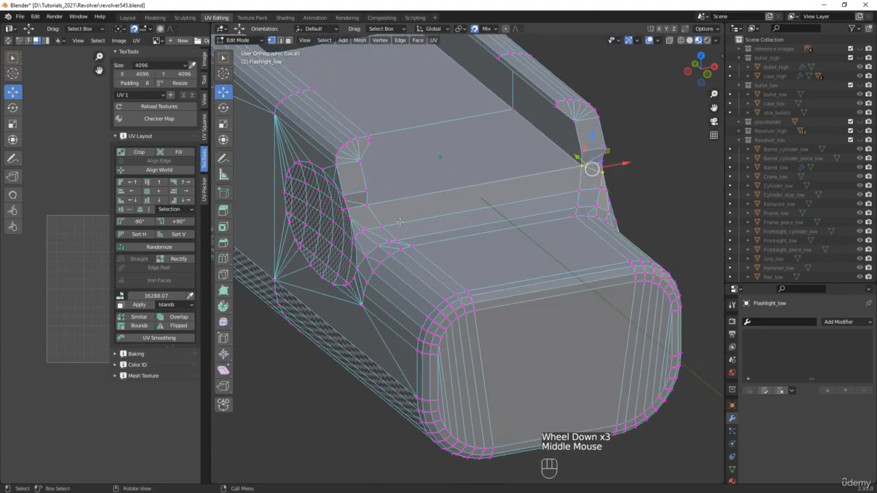
pyautogui.scroll(5, 361, 220)
pyautogui.scroll(1, 361, 220)
pyautogui.press('2')
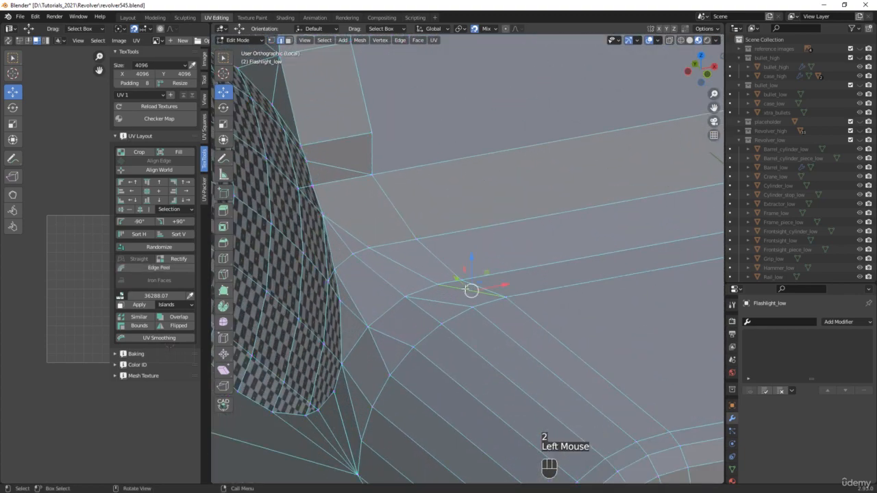
pyautogui.keyDown('ctrl'); pyautogui.click(350, 233); pyautogui.keyUp('ctrl')
pyautogui.press('x')
pyautogui.click(371, 273)
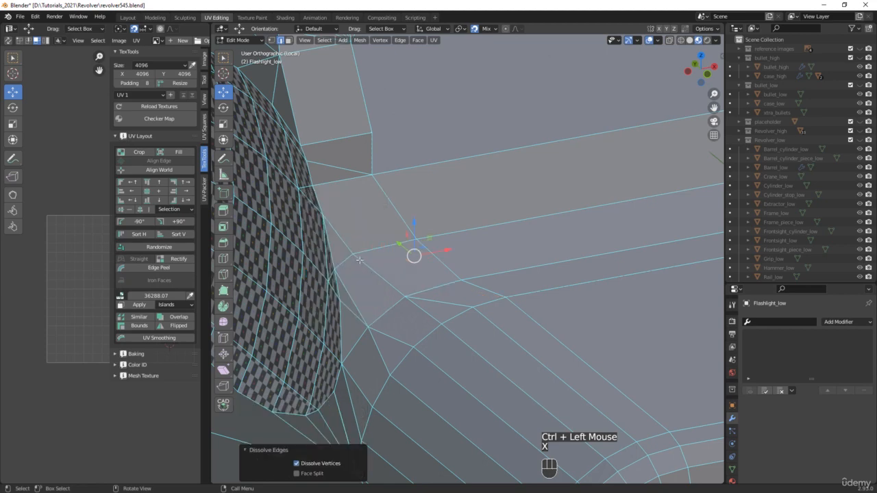
pyautogui.press('1')
pyautogui.click(322, 213)
pyautogui.keyDown('shift'); pyautogui.click(373, 177); pyautogui.keyUp('shift')
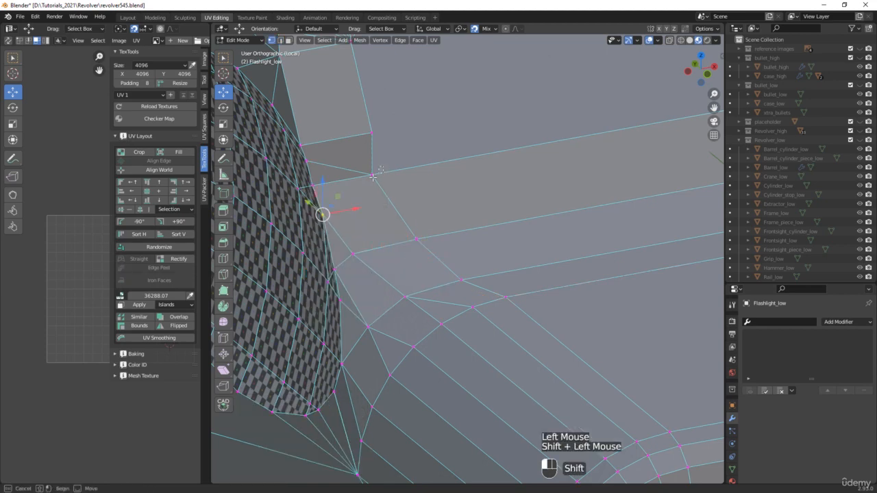
# Step: Merge all vertices of the body mesh by distance with a 0.1 mm threshold
pyautogui.scroll(-5, 409, 222)
pyautogui.moveTo(409, 221); pyautogui.dragTo(438, 214, button='middle')
pyautogui.keyDown('shift'); pyautogui.moveTo(372, 221); pyautogui.dragTo(459, 278, button='middle'); pyautogui.keyUp('shift')
pyautogui.press('a')
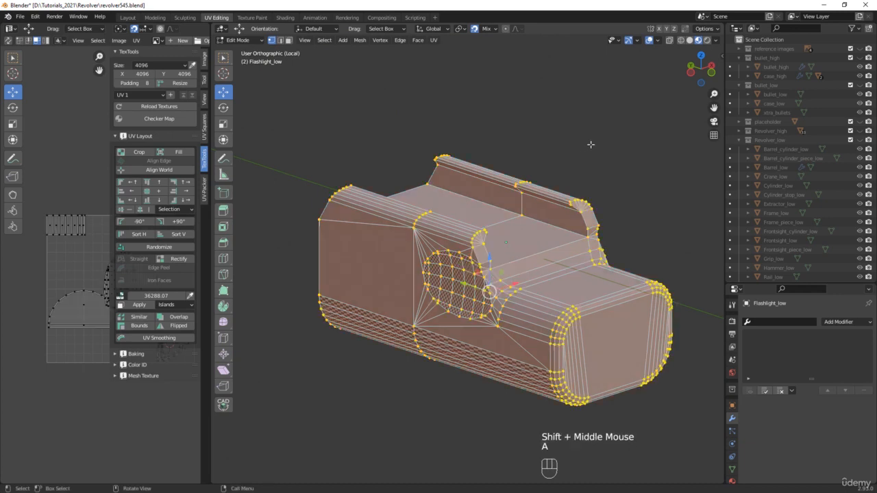
pyautogui.press('m')
pyautogui.click(592, 145)
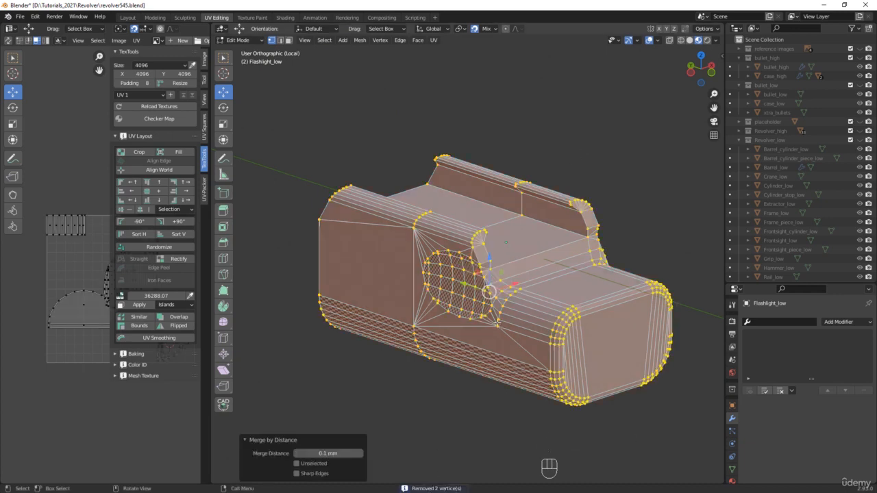
# Step: Clear the selection and select all sharp edges of the body at 30° sharpness
pyautogui.click(587, 104)
pyautogui.click(581, 100)
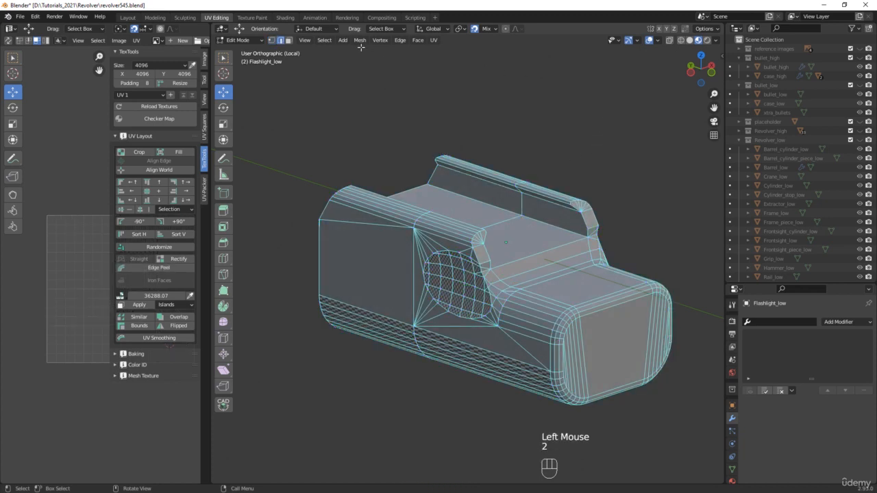
pyautogui.click(324, 40)
pyautogui.click(353, 129)
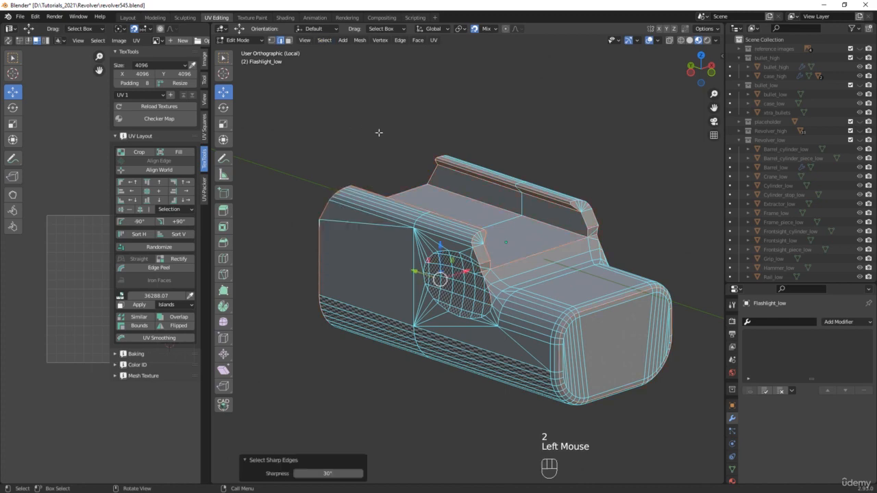
# Step: Swap the inner rim loop of the front end for its outer edge loop in the selection, and mark the selected edges as seams
pyautogui.scroll(2, 503, 317)
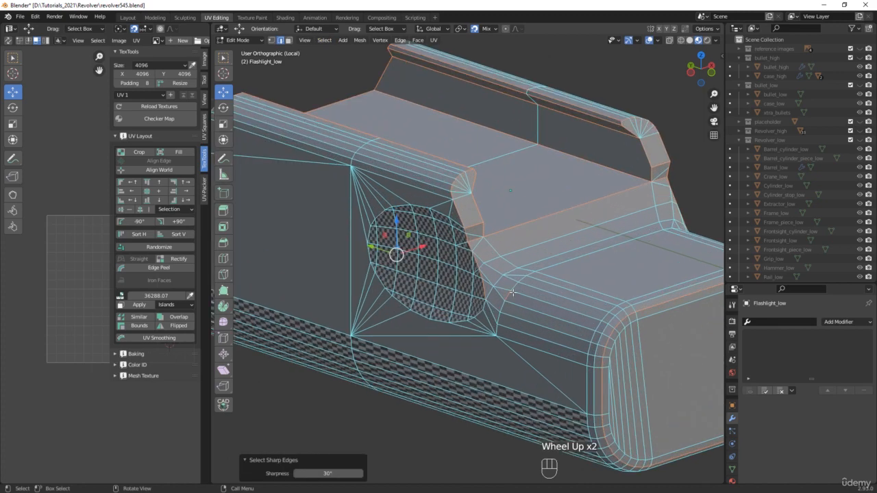
pyautogui.keyDown('shift'); pyautogui.click(514, 293); pyautogui.keyUp('shift')
pyautogui.scroll(-2, 514, 293)
pyautogui.moveTo(514, 293); pyautogui.dragTo(456, 300, button='middle')
pyautogui.scroll(3, 440, 294)
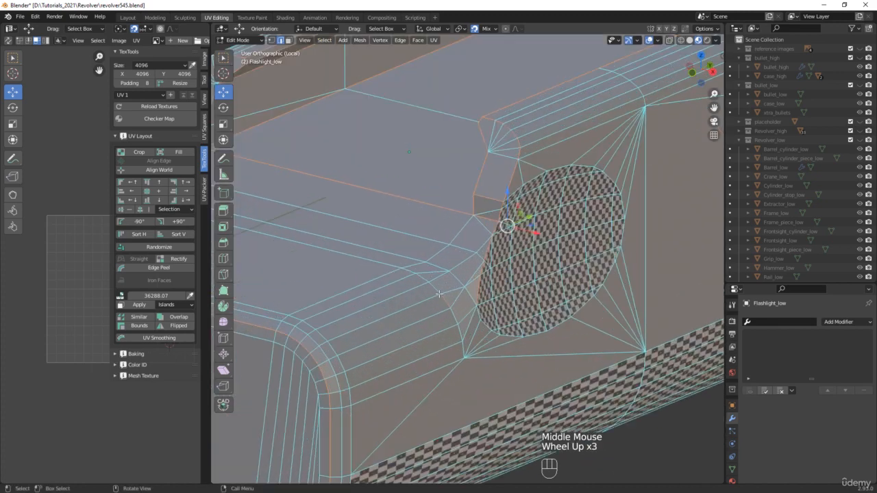
pyautogui.scroll(-2, 443, 299)
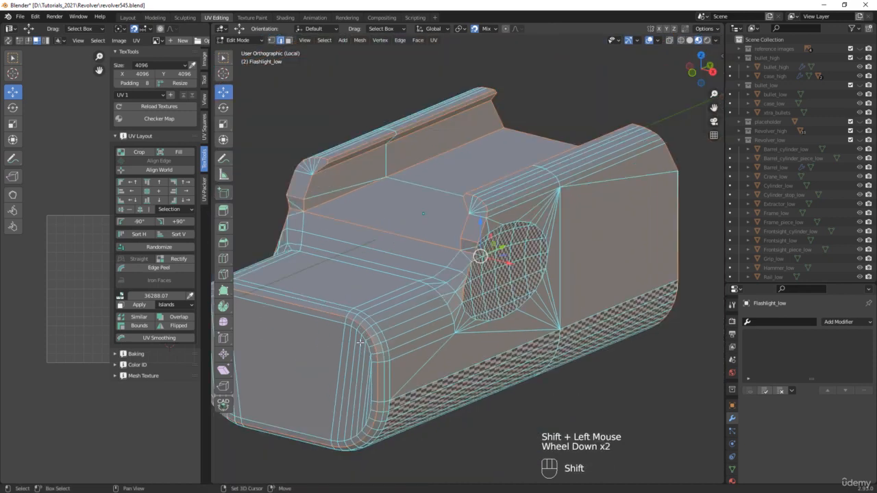
pyautogui.keyDown('shift'); pyautogui.moveTo(361, 342); pyautogui.dragTo(473, 325, button='middle'); pyautogui.keyUp('shift')
pyautogui.scroll(2, 507, 322)
pyautogui.keyDown('alt'); pyautogui.keyDown('shift'); pyautogui.click(526, 317); pyautogui.keyUp('shift'); pyautogui.keyUp('alt')
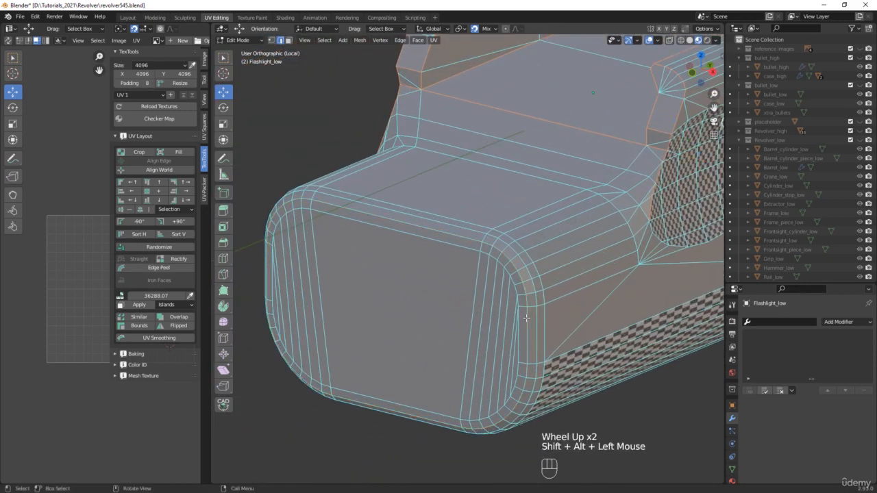
pyautogui.scroll(-2, 527, 315)
pyautogui.keyDown('shift'); pyautogui.click(542, 315); pyautogui.keyUp('shift')
pyautogui.moveTo(542, 315)
pyautogui.mouseDown(button='middle')
pyautogui.moveTo(528, 300)
pyautogui.moveTo(526, 308)
pyautogui.mouseUp(button='middle')
pyautogui.keyDown('alt'); pyautogui.keyDown('shift'); pyautogui.click(491, 234); pyautogui.keyUp('shift'); pyautogui.keyUp('alt')
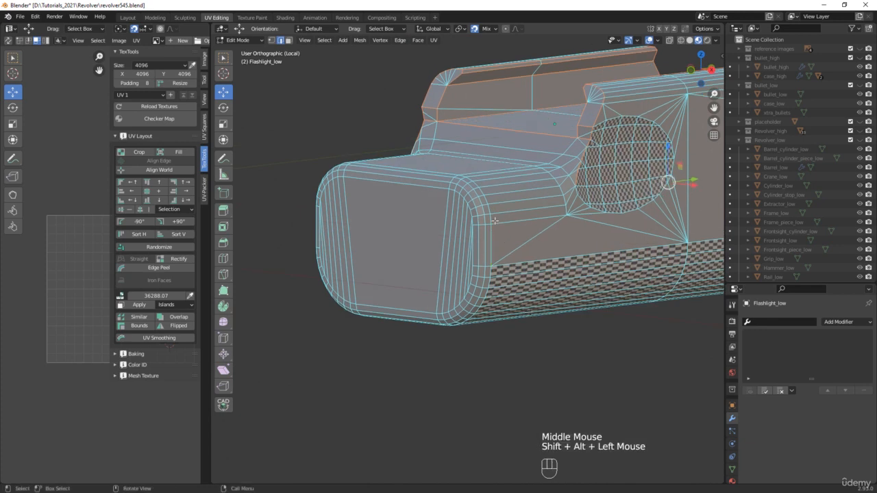
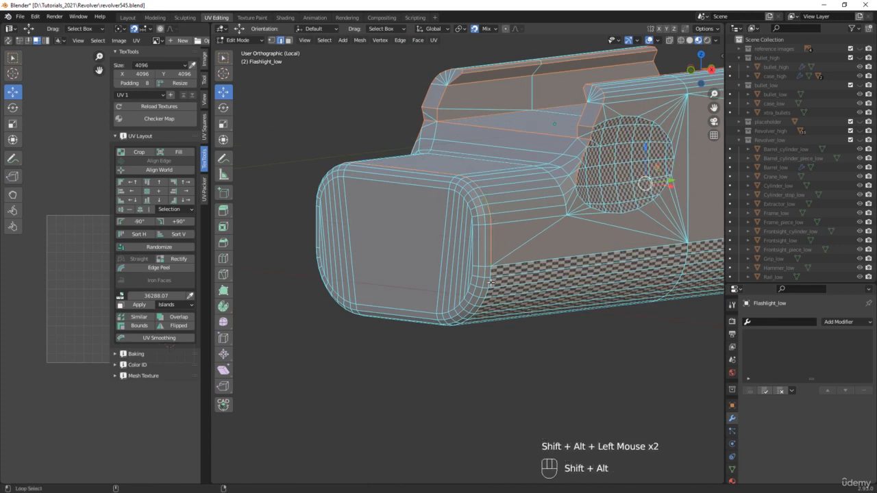
pyautogui.press('u')
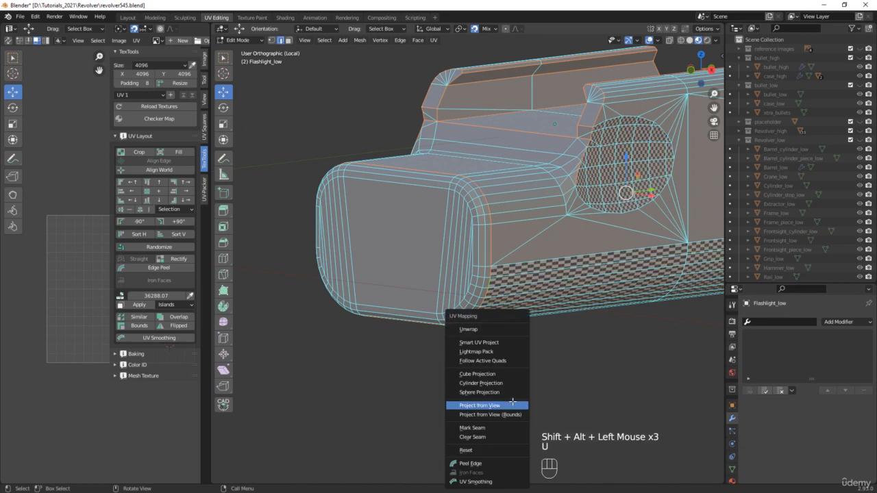
pyautogui.click(505, 428)
# Step: Examine the marked seams around the body, briefly with X-ray, and close in on the side recess
pyautogui.scroll(-1, 502, 377)
pyautogui.moveTo(502, 377); pyautogui.dragTo(594, 381, button='middle')
pyautogui.hotkey('alt', 'z')
pyautogui.hotkey('alt', 'z')
pyautogui.keyDown('shift'); pyautogui.moveTo(611, 349); pyautogui.dragTo(485, 350, button='middle'); pyautogui.keyUp('shift')
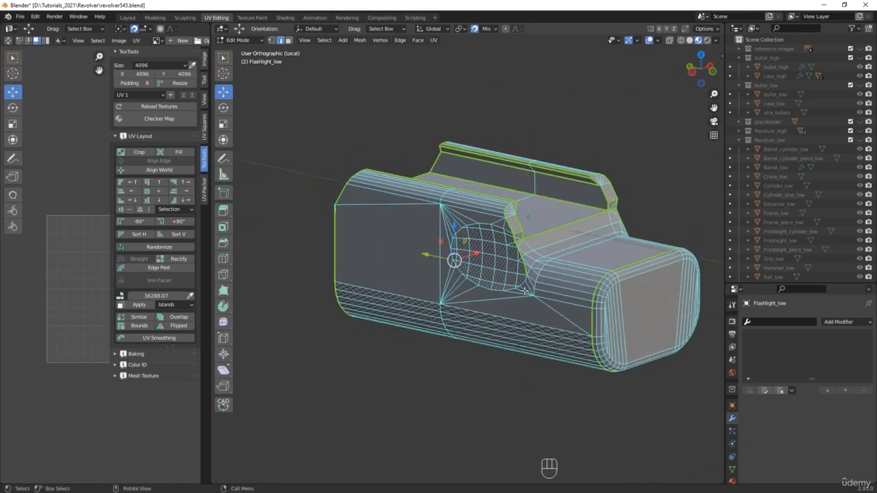
pyautogui.scroll(4, 530, 278)
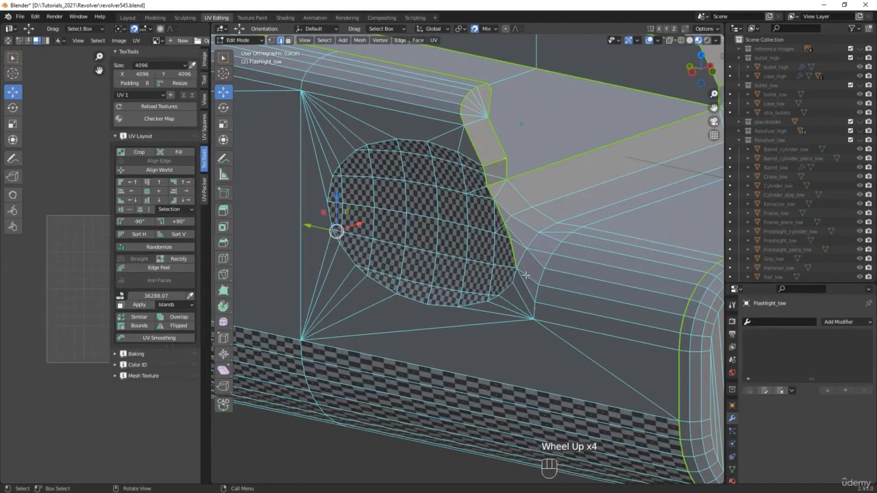
# Step: Mark the lengthwise edges from the side recess to the front end's rim as a seam on one side
pyautogui.keyDown('shift'); pyautogui.click(562, 290); pyautogui.keyUp('shift')
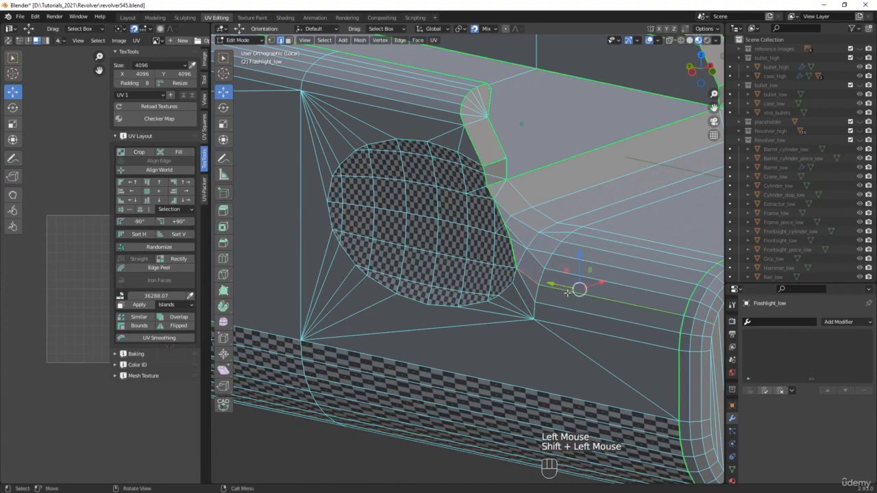
pyautogui.scroll(-1, 585, 306)
pyautogui.press('u')
pyautogui.click(415, 378)
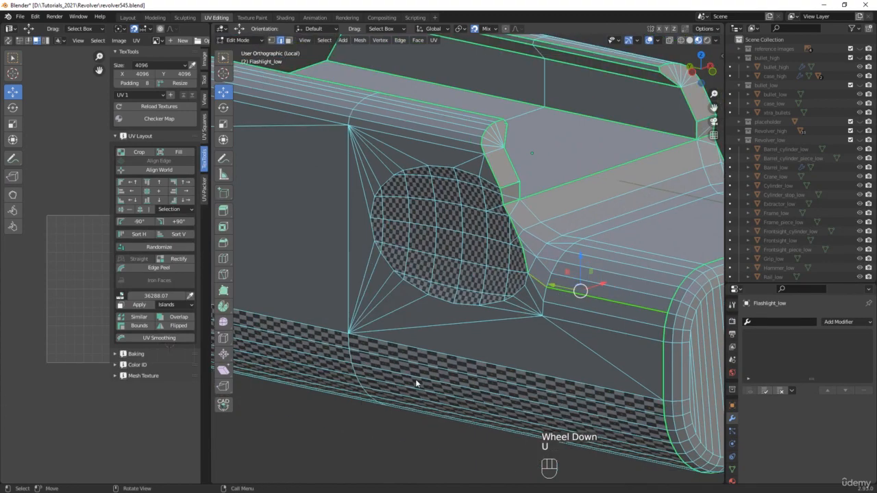
# Step: Mark the matching edges between the recess and the front rim as a seam on the opposite side of the body
pyautogui.moveTo(511, 344); pyautogui.dragTo(421, 350, button='middle')
pyautogui.scroll(-2, 420, 350)
pyautogui.keyDown('shift'); pyautogui.moveTo(596, 343); pyautogui.dragTo(548, 316, button='middle'); pyautogui.keyUp('shift')
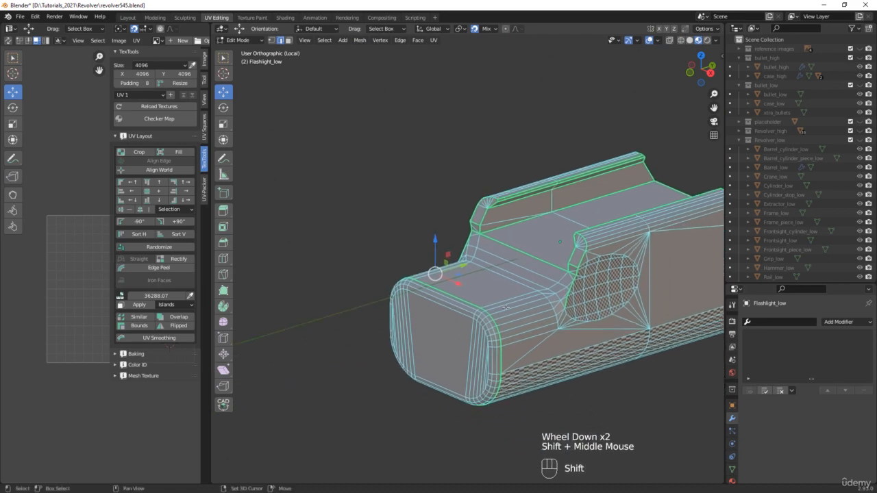
pyautogui.scroll(3, 548, 315)
pyautogui.click(582, 311)
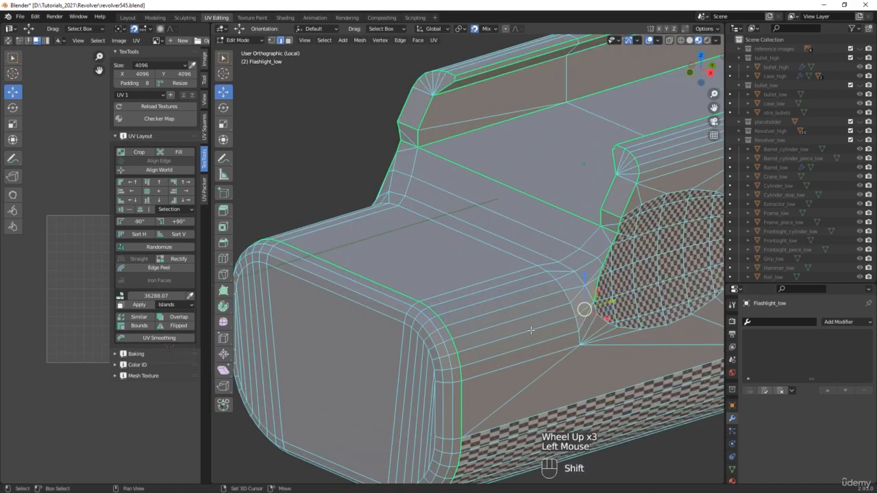
pyautogui.press('u')
pyautogui.click(588, 374)
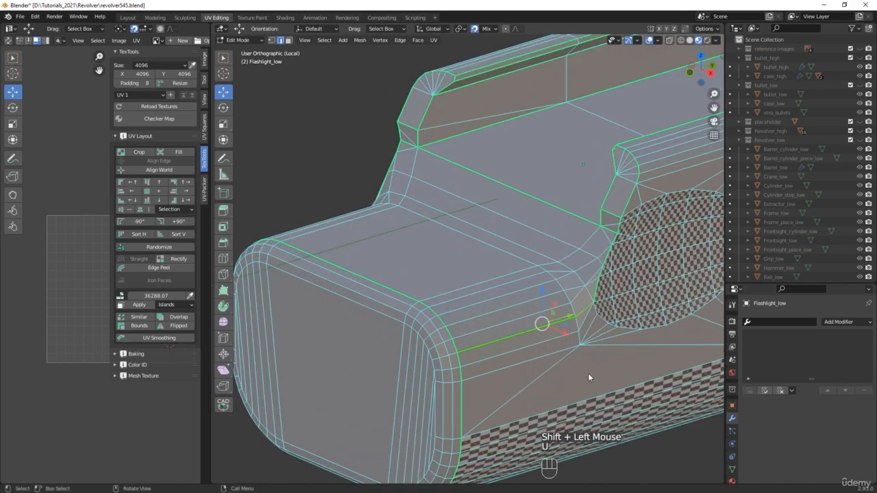
# Step: Unwrap the whole body mesh along its seams and widen the UV editor to show the islands
pyautogui.scroll(-3, 588, 373)
pyautogui.moveTo(587, 373); pyautogui.dragTo(574, 343, button='middle')
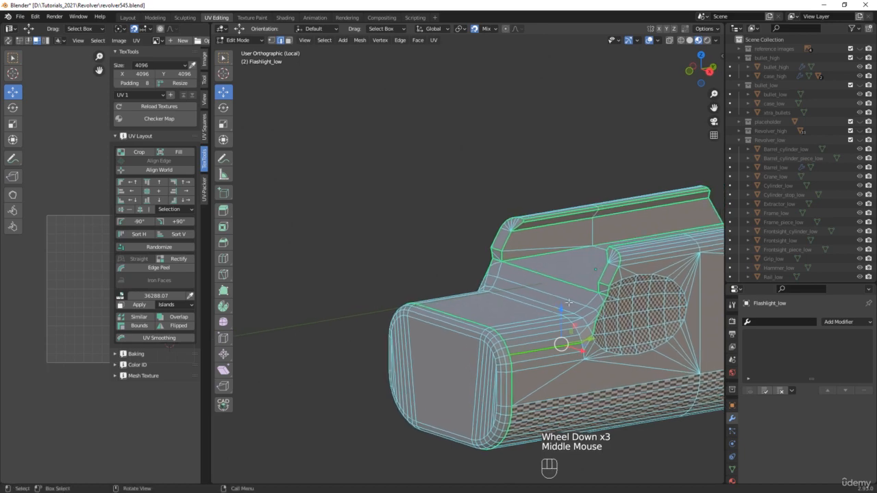
pyautogui.scroll(-2, 602, 299)
pyautogui.moveTo(603, 299); pyautogui.dragTo(277, 221, button='middle')
pyautogui.keyDown('shift'); pyautogui.moveTo(464, 360); pyautogui.dragTo(492, 358, button='middle'); pyautogui.keyUp('shift')
pyautogui.press('a')
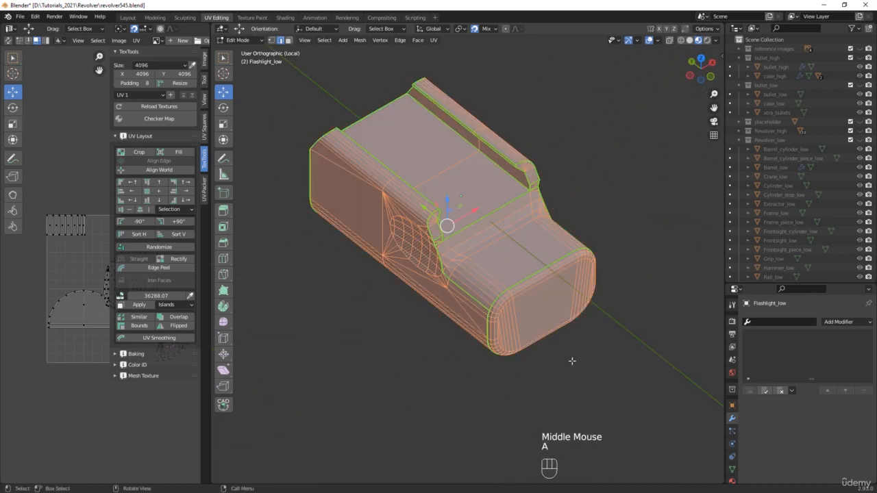
pyautogui.press('u')
pyautogui.click(541, 265)
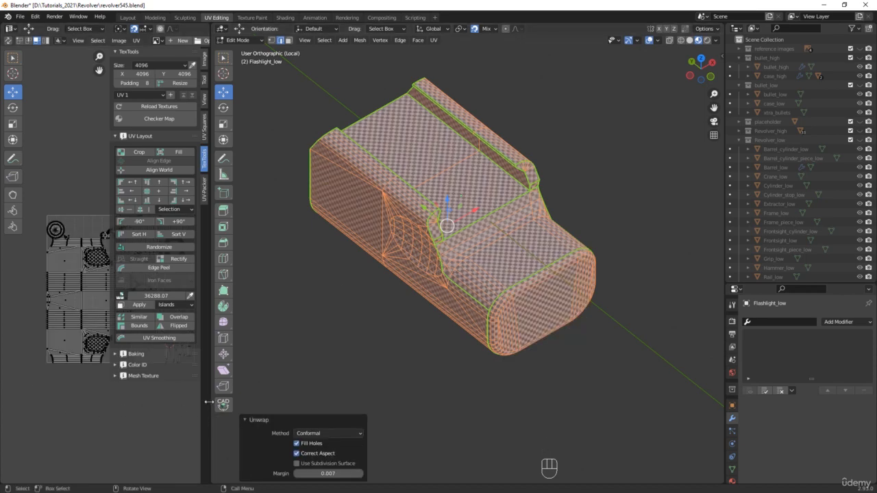
pyautogui.moveTo(208, 402); pyautogui.dragTo(352, 402)
pyautogui.scroll(2, 119, 372)
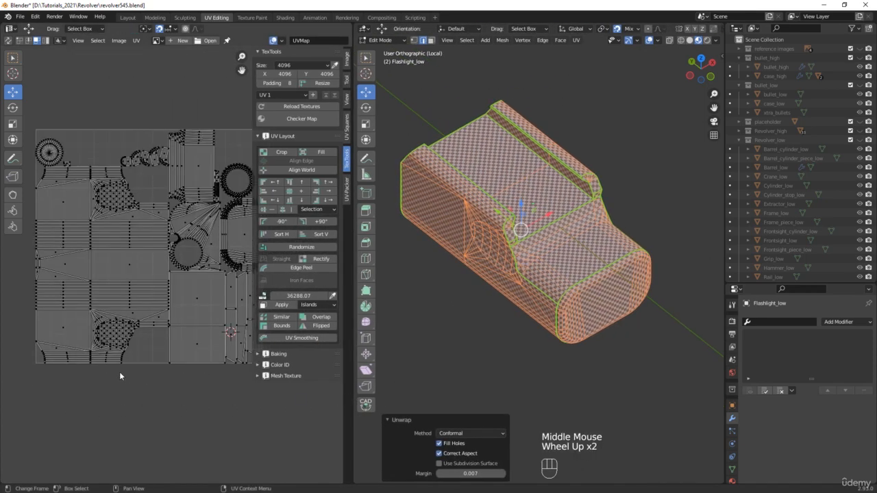
# Step: Select the lengthwise fold edges inside one rail's lip and clear their seams
pyautogui.moveTo(120, 372); pyautogui.dragTo(110, 403, button='middle')
pyautogui.moveTo(472, 294); pyautogui.dragTo(495, 299, button='middle')
pyautogui.scroll(3, 542, 168)
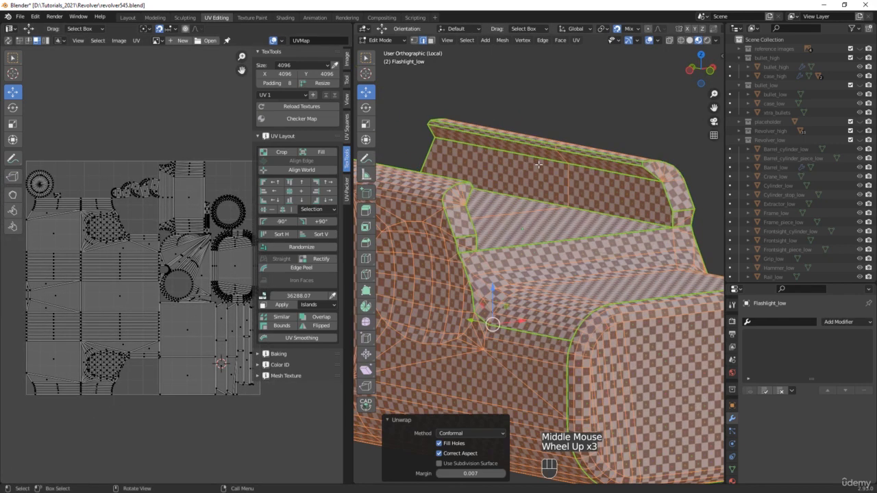
pyautogui.click(533, 156)
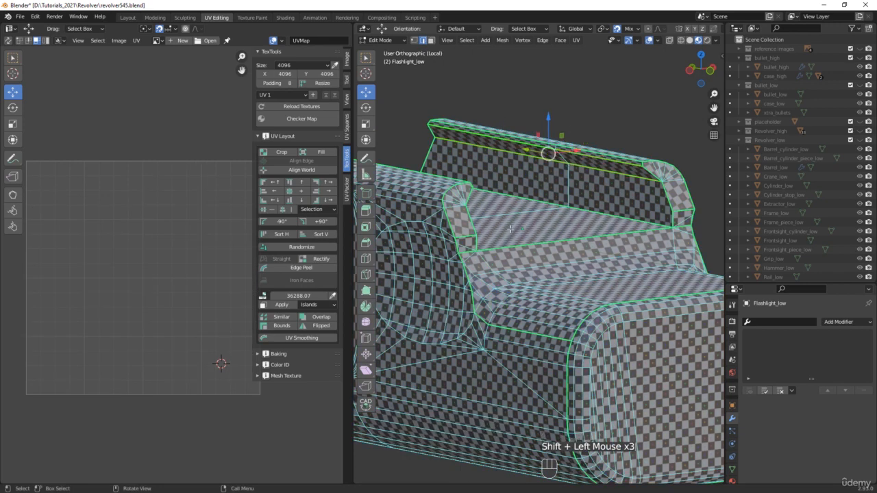
pyautogui.press('u')
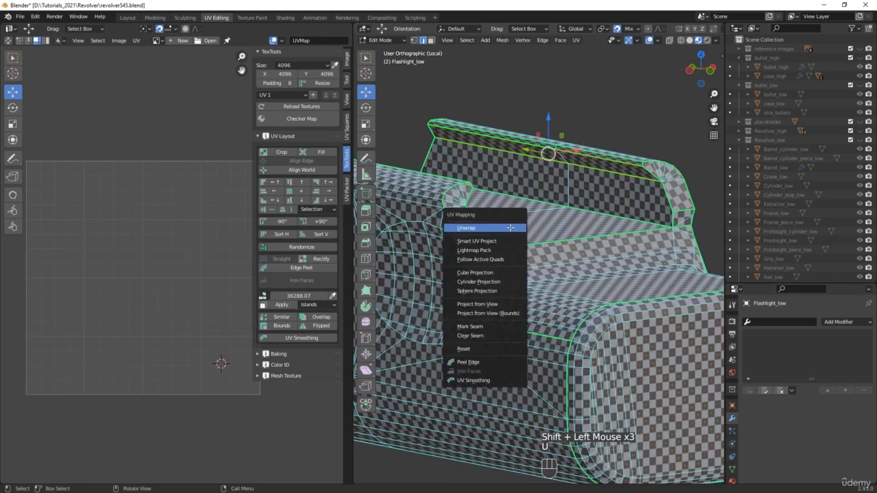
pyautogui.click(475, 337)
pyautogui.moveTo(475, 341); pyautogui.dragTo(546, 217, button='middle')
pyautogui.scroll(-2, 442, 224)
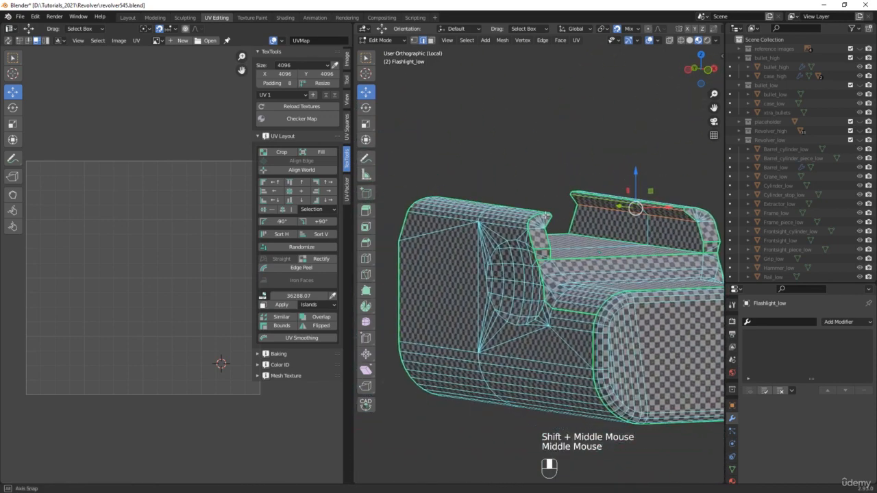
pyautogui.scroll(2, 630, 209)
pyautogui.click(631, 212)
pyautogui.keyDown('shift'); pyautogui.click(631, 212); pyautogui.keyUp('shift')
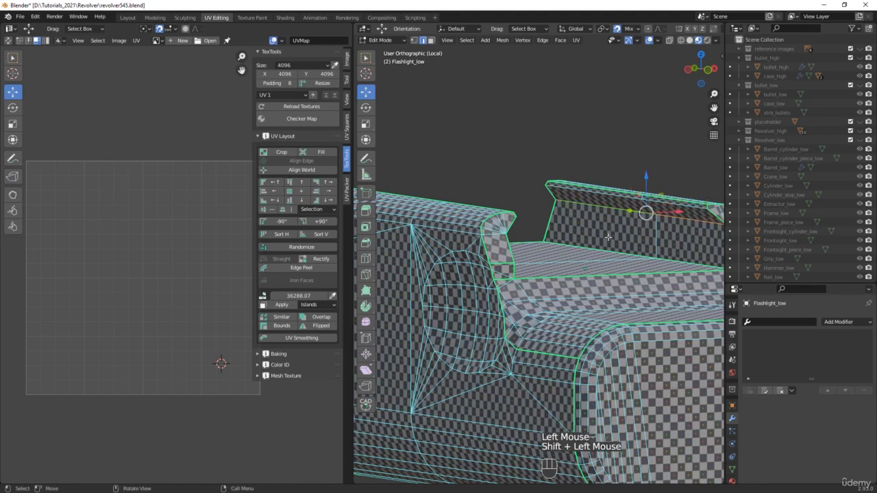
pyautogui.press('u')
# Step: Clear the seams on the lengthwise fold edges inside the opposite rail's lip
pyautogui.moveTo(569, 234); pyautogui.dragTo(465, 220, button='middle')
pyautogui.click(444, 196)
pyautogui.keyDown('shift'); pyautogui.click(440, 192); pyautogui.keyUp('shift')
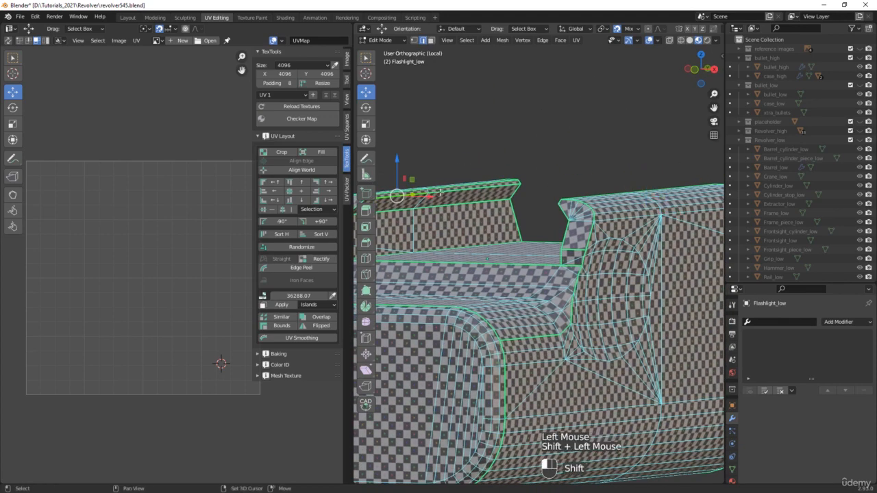
pyautogui.press('u')
pyautogui.click(503, 251)
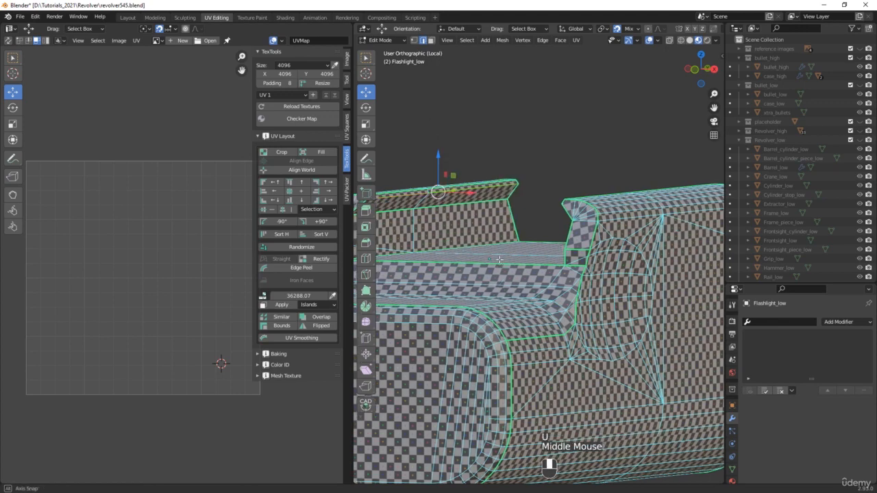
# Step: Mark a cross edge at the lowest point of the round rear recess's inner wall as a seam
pyautogui.moveTo(503, 251); pyautogui.dragTo(587, 324, button='middle')
pyautogui.scroll(-2, 559, 261)
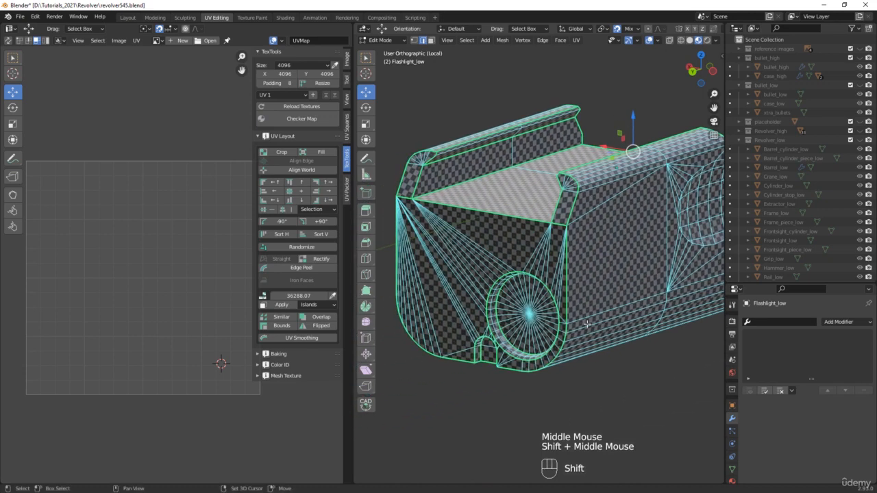
pyautogui.moveTo(520, 352); pyautogui.dragTo(552, 341, button='middle')
pyautogui.scroll(4, 560, 365)
pyautogui.scroll(1, 560, 365)
pyautogui.scroll(2, 552, 342)
pyautogui.keyDown('shift'); pyautogui.click(550, 334); pyautogui.keyUp('shift')
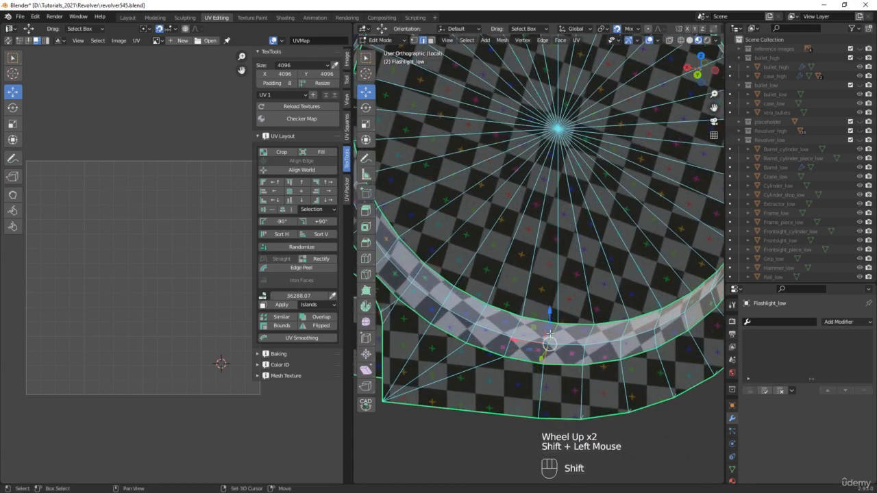
pyautogui.press('u')
pyautogui.click(583, 367)
pyautogui.scroll(-6, 583, 370)
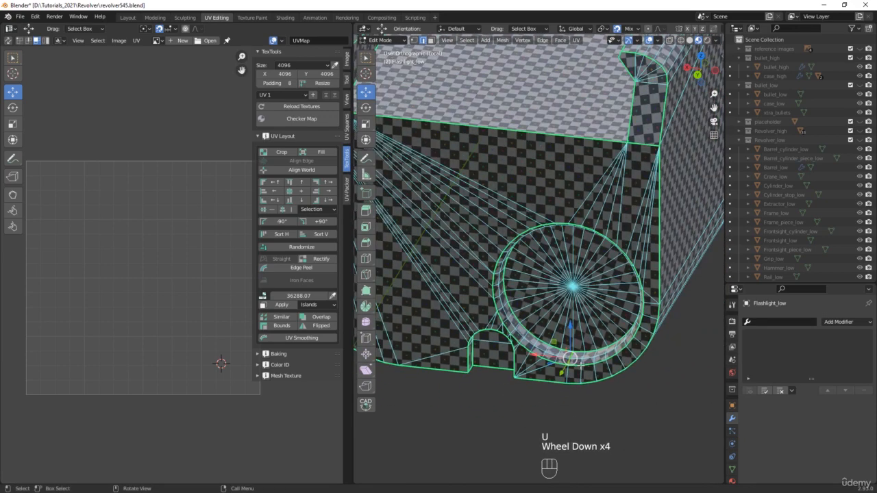
# Step: Unwrap the entire body again with the updated seams and widen the UV editor further
pyautogui.moveTo(583, 370); pyautogui.dragTo(567, 329, button='middle')
pyautogui.scroll(-2, 557, 315)
pyautogui.scroll(-2, 567, 328)
pyautogui.press('a')
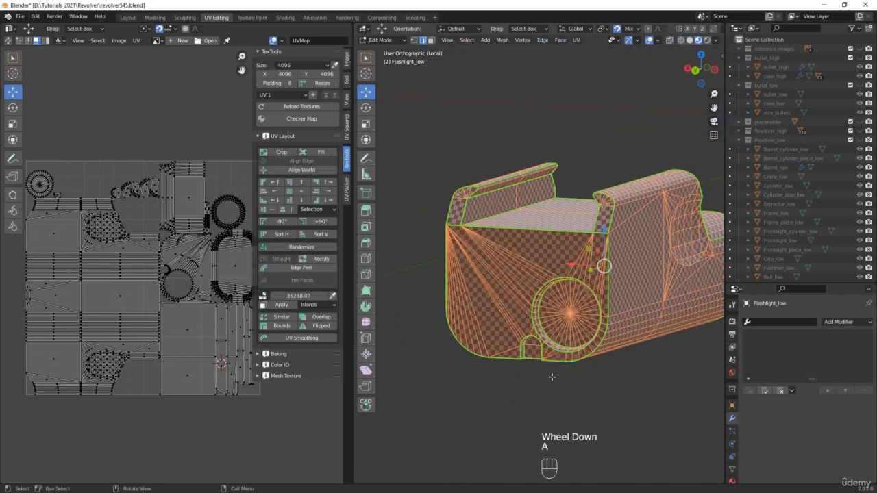
pyautogui.press('u')
pyautogui.click(524, 279)
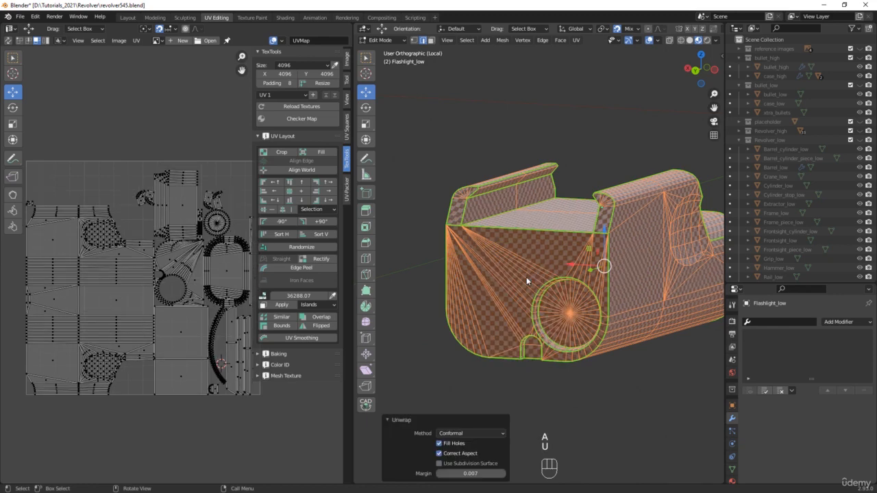
pyautogui.moveTo(274, 307); pyautogui.dragTo(216, 395, button='middle')
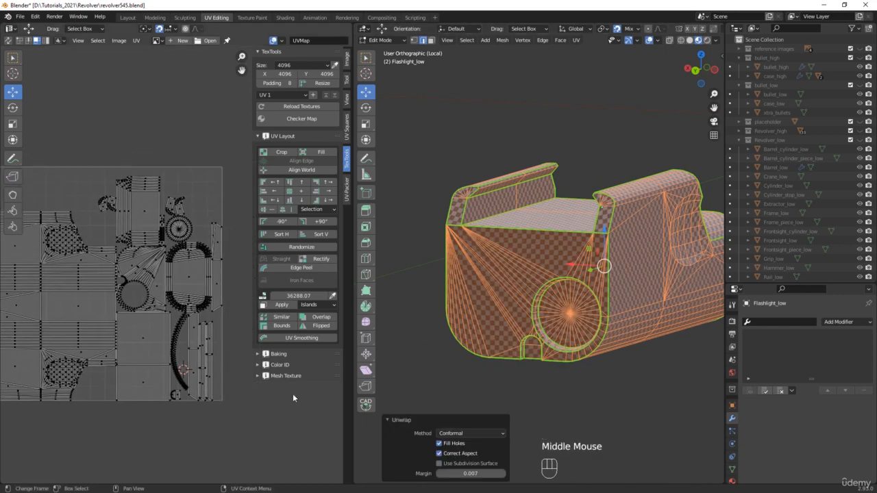
pyautogui.moveTo(353, 405); pyautogui.dragTo(401, 404)
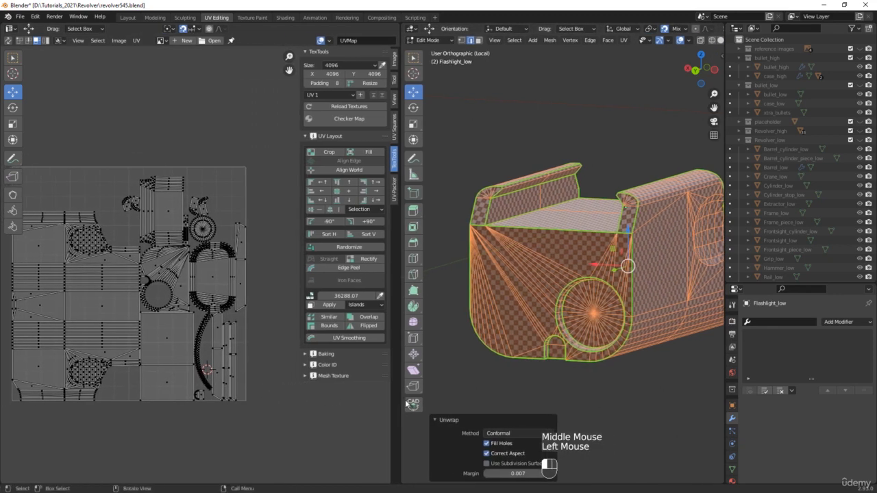
pyautogui.moveTo(551, 295); pyautogui.dragTo(493, 302, button='middle')
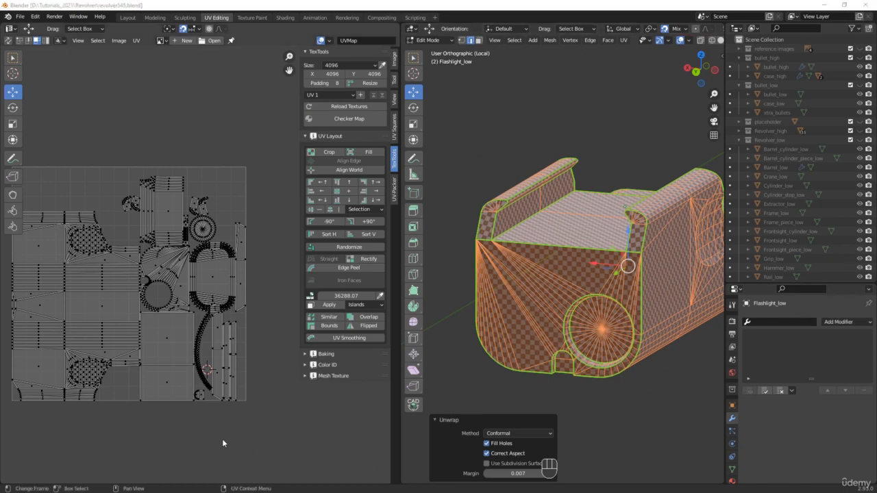
# Step: Level the two cross edges bounding one row of quads in the curved recess-wall UV strip
pyautogui.click(198, 442)
pyautogui.scroll(8, 202, 359)
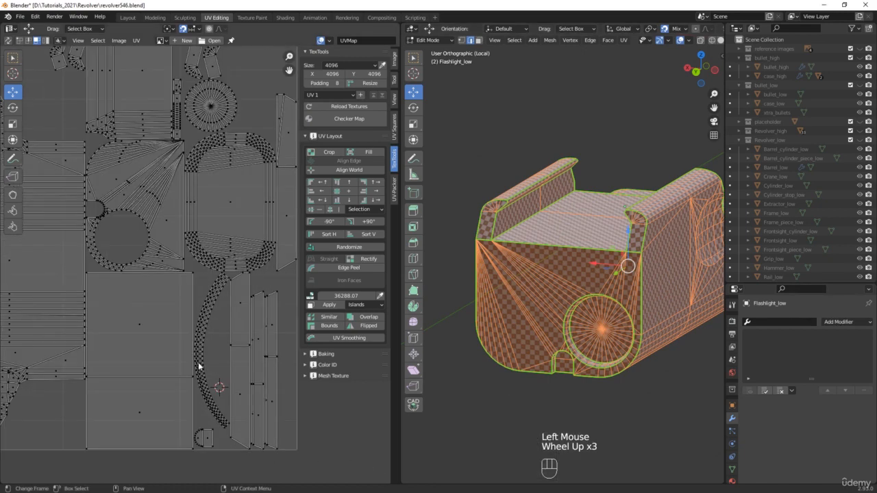
pyautogui.scroll(3, 204, 356)
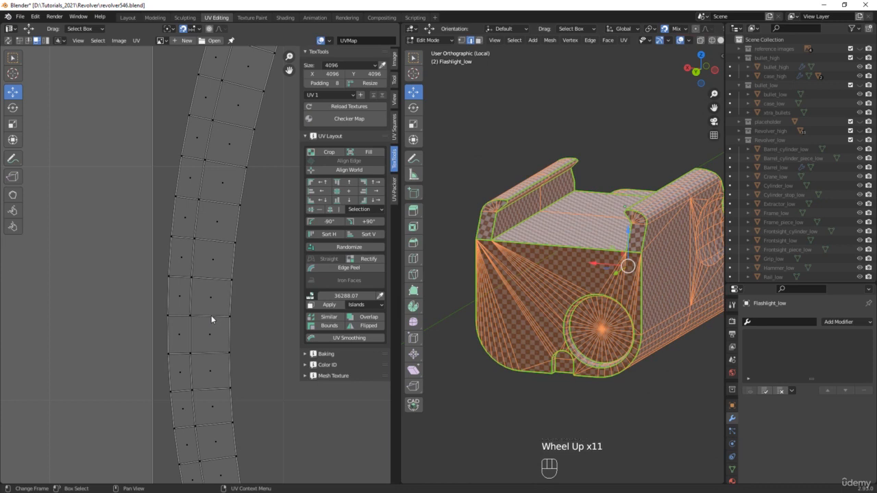
pyautogui.click(211, 319)
pyautogui.press('2')
pyautogui.click(210, 318)
pyautogui.keyDown('shift'); pyautogui.click(181, 318); pyautogui.keyUp('shift')
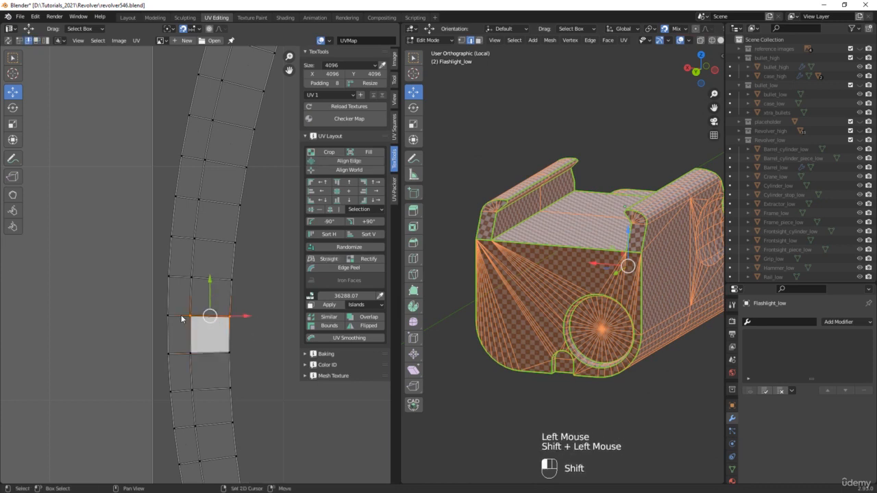
pyautogui.click(347, 184)
pyautogui.doubleClick(180, 354)
pyautogui.keyDown('shift'); pyautogui.click(206, 353); pyautogui.keyUp('shift')
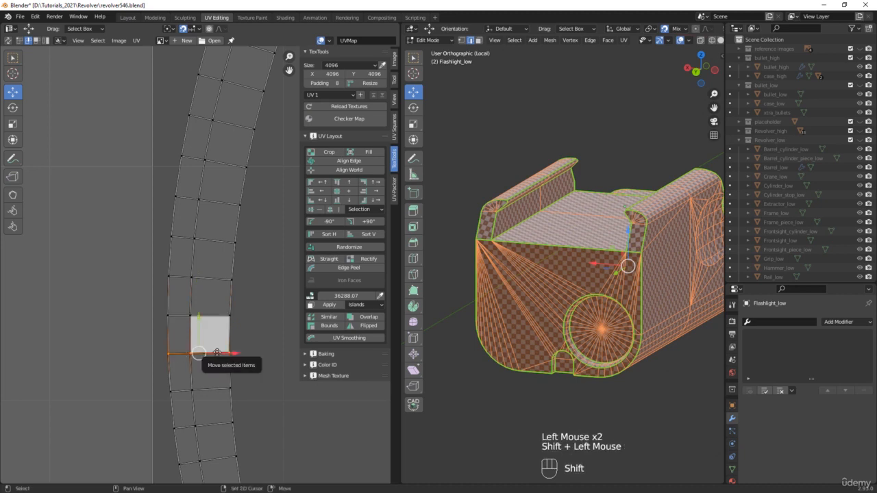
pyautogui.click(343, 180)
# Step: Select both faces of the levelled row and straighten the rest of the strip with Follow Active Quads
pyautogui.press('3')
pyautogui.click(177, 335)
pyautogui.keyDown('shift'); pyautogui.click(218, 335); pyautogui.keyUp('shift')
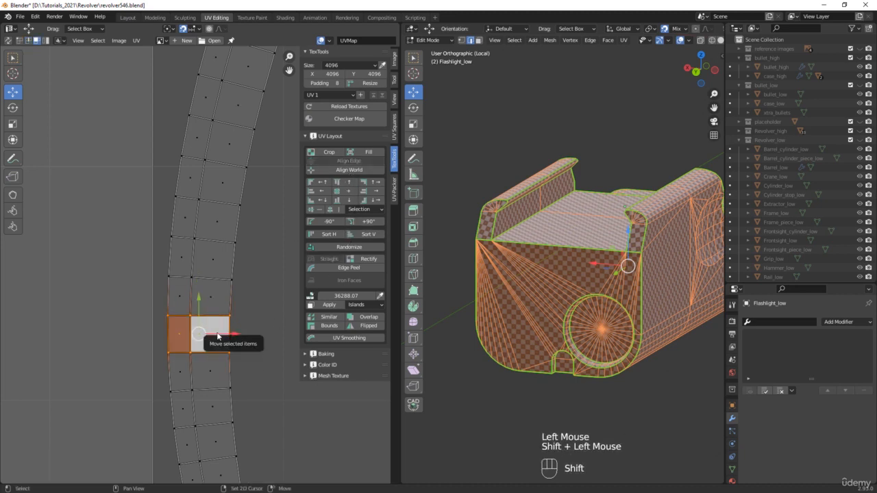
pyautogui.click(394, 134)
pyautogui.click(360, 110)
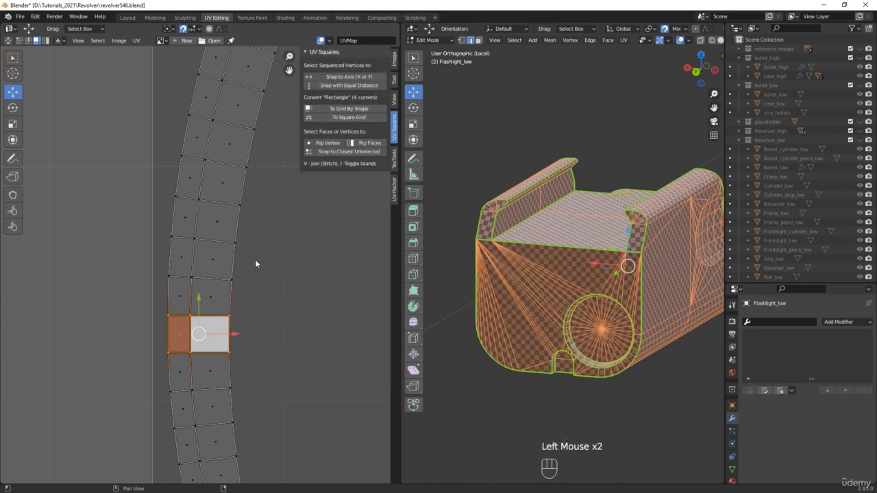
pyautogui.rightClick(202, 326)
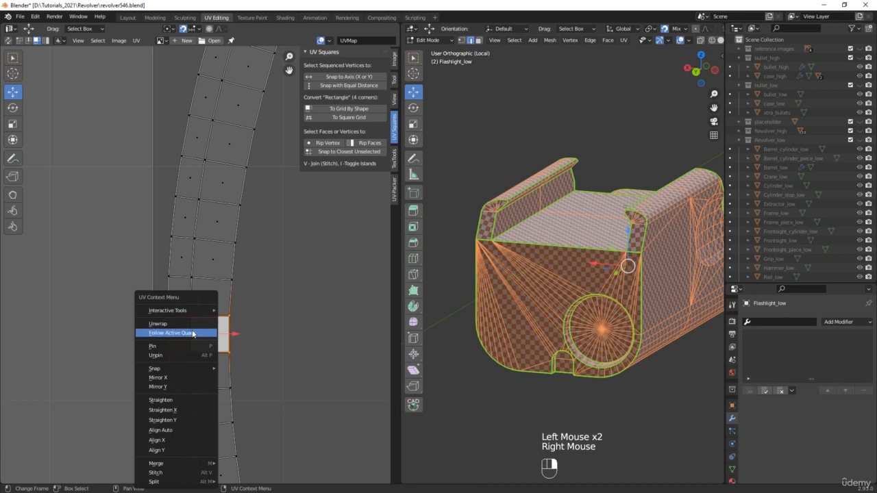
pyautogui.click(194, 333)
# Step: Set the Follow Active Quads edge length mode to Even and check the strip and recess wall
pyautogui.scroll(-3, 312, 345)
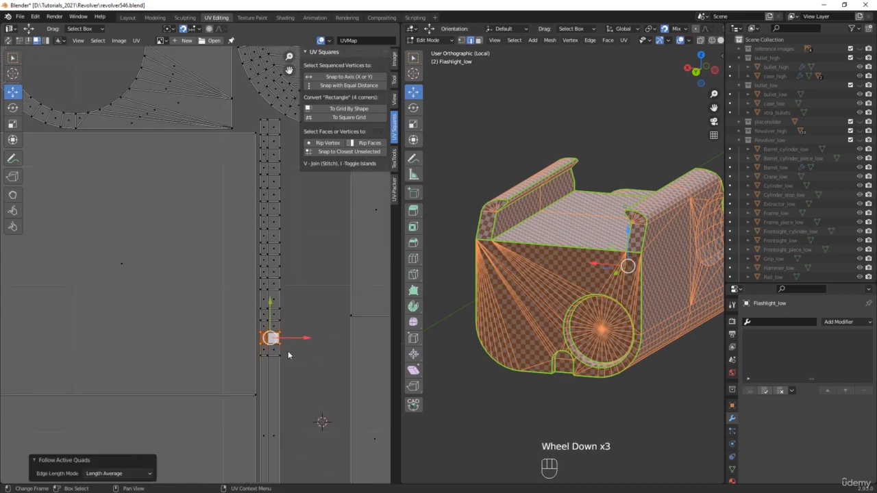
pyautogui.click(132, 474)
pyautogui.click(117, 464)
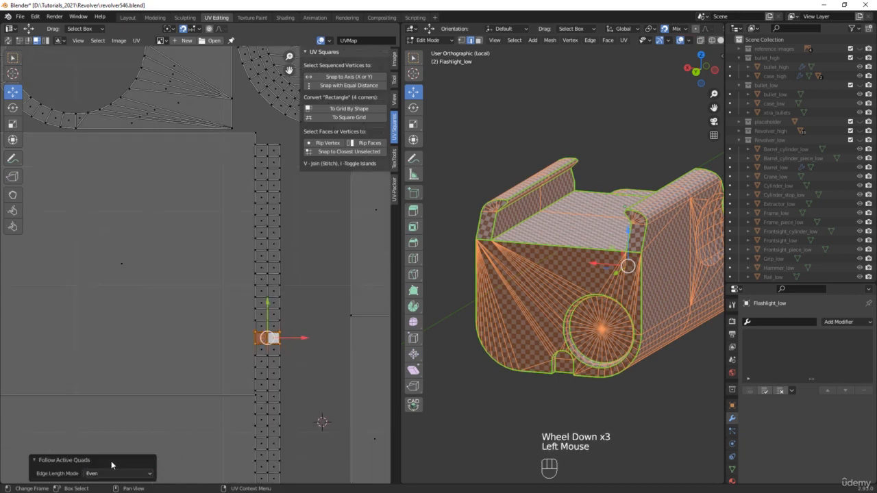
pyautogui.moveTo(260, 406); pyautogui.dragTo(249, 259, button='middle')
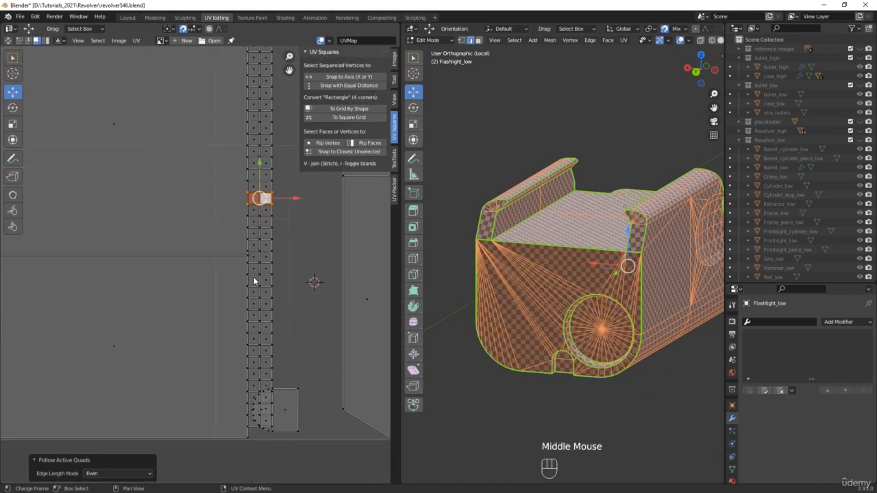
pyautogui.moveTo(521, 274)
pyautogui.mouseDown(button='middle')
pyautogui.moveTo(531, 277)
pyautogui.moveTo(523, 273)
pyautogui.mouseUp(button='middle')
pyautogui.scroll(2, 524, 272)
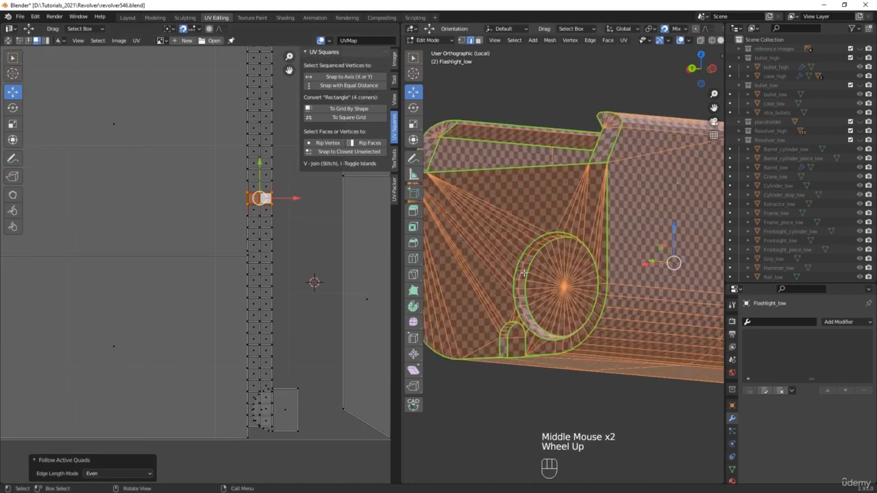
# Step: Try the Length Average edge length mode for Follow Active Quads on the recess-wall strip and check the checker pattern
pyautogui.scroll(5, 524, 273)
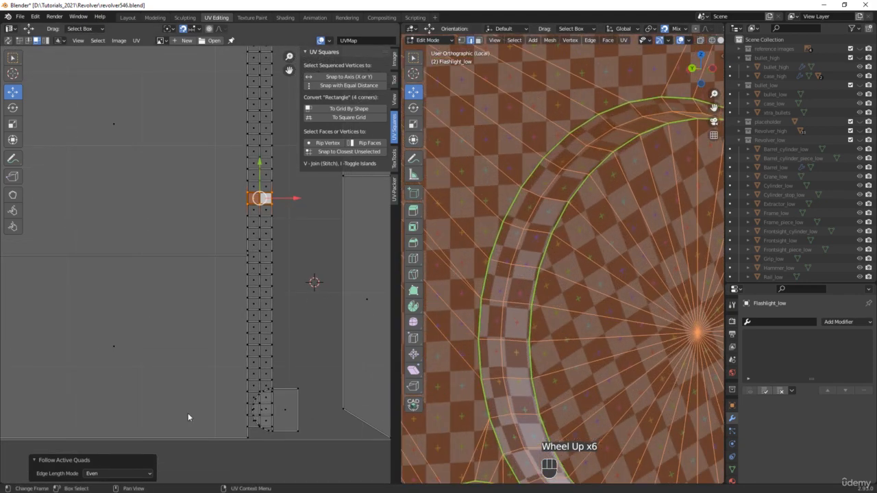
pyautogui.click(92, 474)
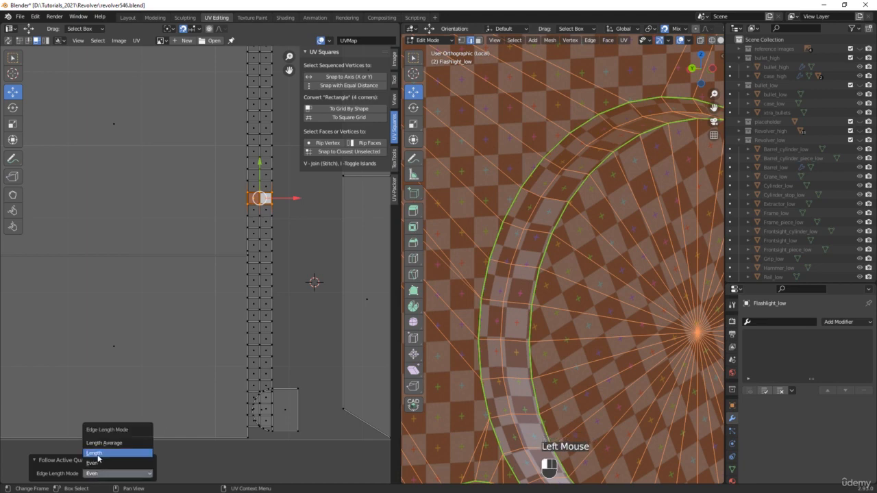
pyautogui.click(102, 443)
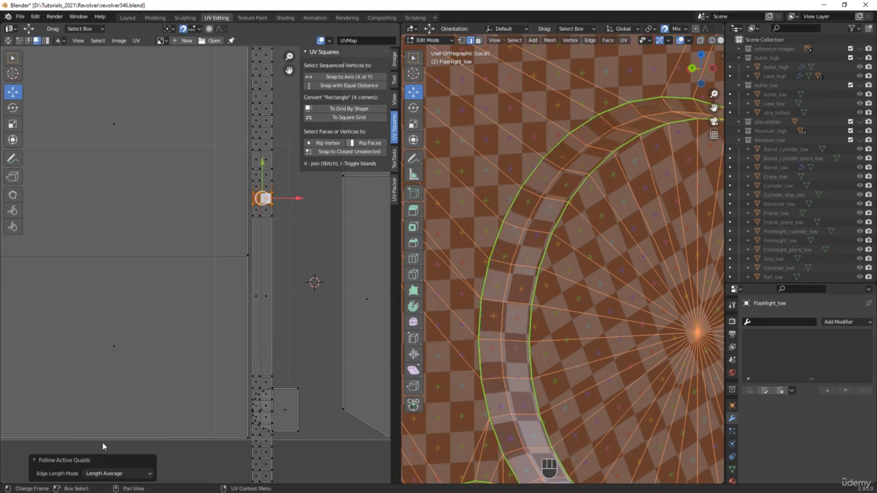
pyautogui.scroll(-3, 562, 260)
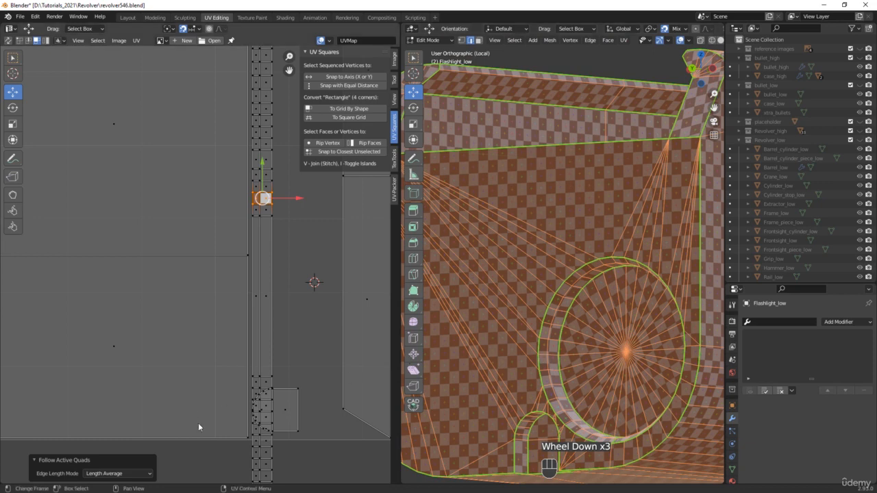
# Step: Set the Follow Active Quads edge length mode to Length and inspect the checker pattern around the round recess wall
pyautogui.click(117, 474)
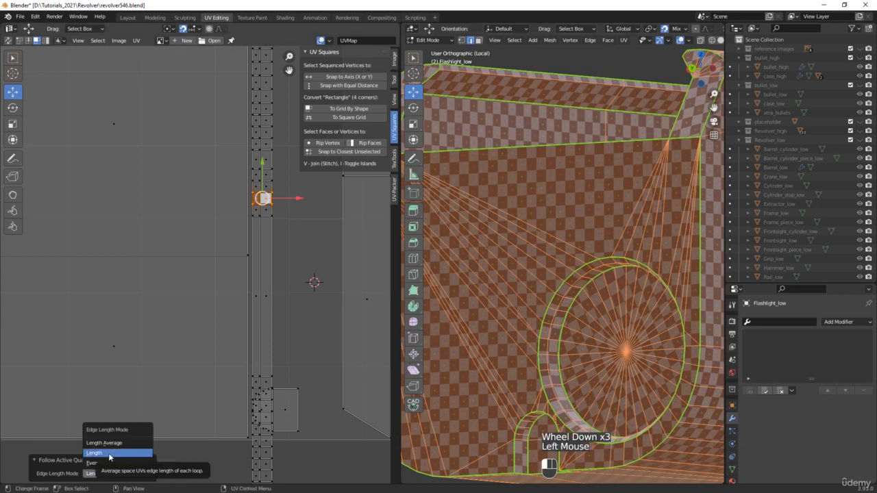
pyautogui.click(108, 452)
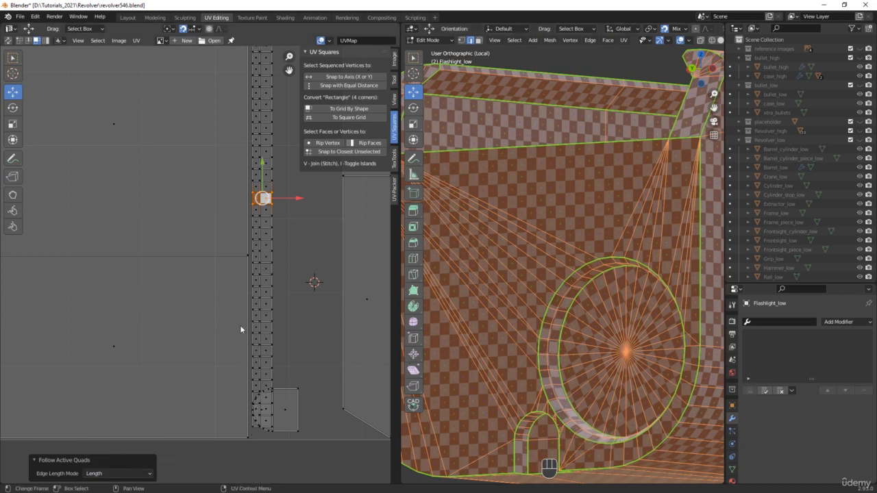
pyautogui.moveTo(282, 248); pyautogui.dragTo(269, 217, button='middle')
pyautogui.moveTo(521, 288); pyautogui.dragTo(500, 269, button='middle')
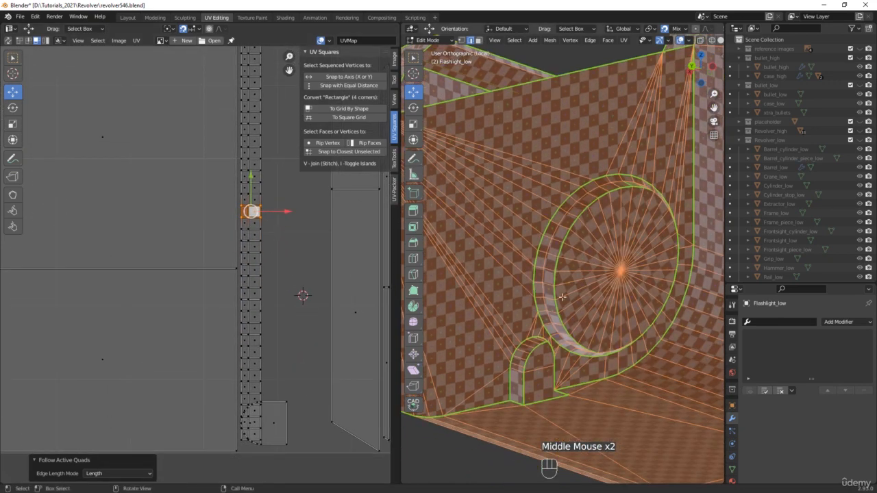
pyautogui.scroll(2, 500, 269)
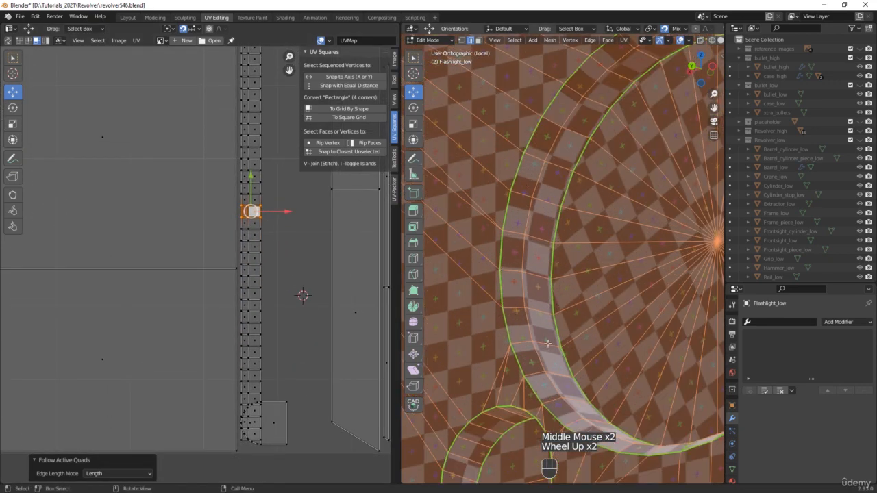
pyautogui.scroll(-5, 548, 343)
pyautogui.moveTo(548, 344); pyautogui.dragTo(509, 352, button='middle')
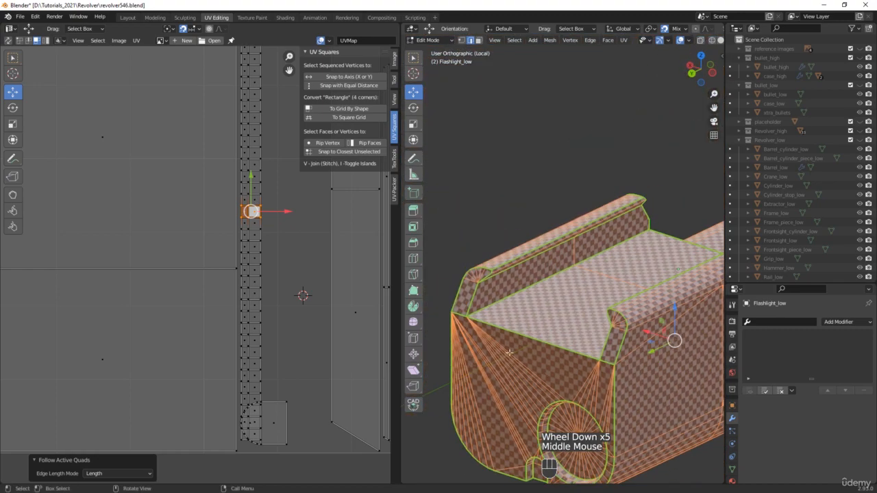
# Step: Deselect the recess-wall strip in the UV layout and save the file incrementally as revolver547.blend
pyautogui.scroll(1, 509, 352)
pyautogui.click(288, 263)
pyautogui.scroll(-4, 288, 263)
pyautogui.moveTo(288, 263); pyautogui.dragTo(281, 401, button='middle')
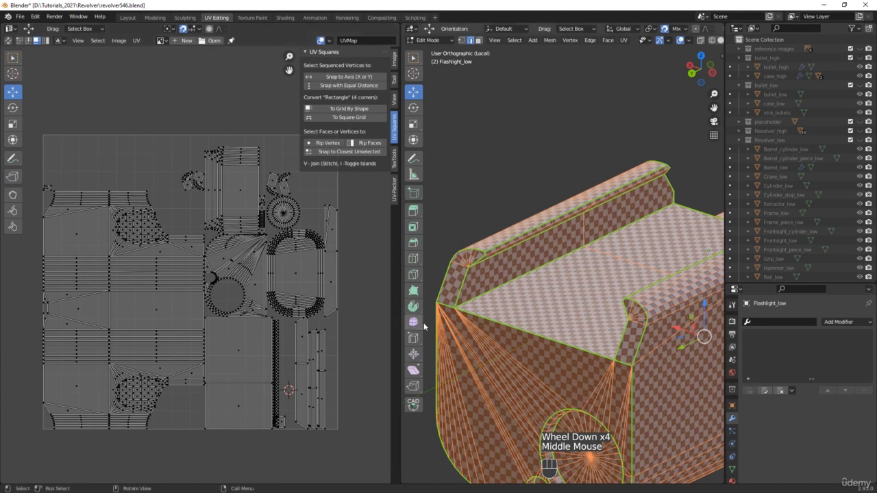
pyautogui.hotkey('ctrl', 'alt', 's')
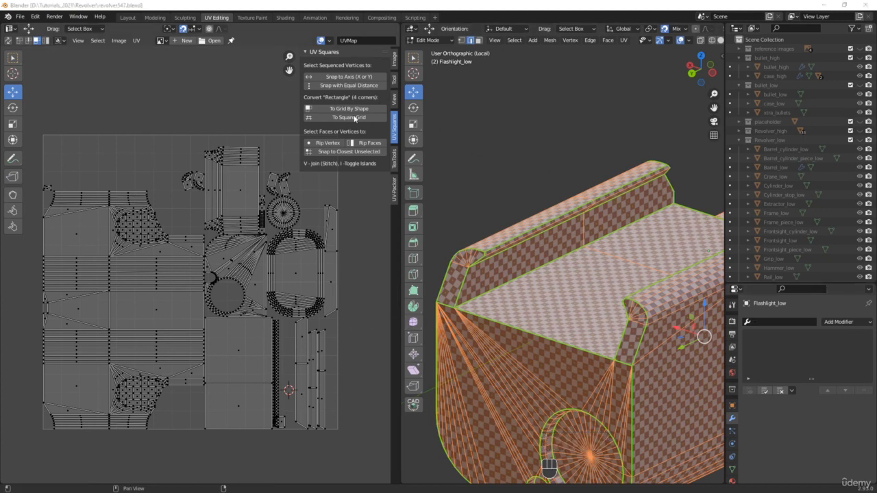
# Step: With island selection active, rotate the first small curved island beside the large rectangular island 18° so it stands upright
pyautogui.click(48, 42)
pyautogui.scroll(5, 188, 168)
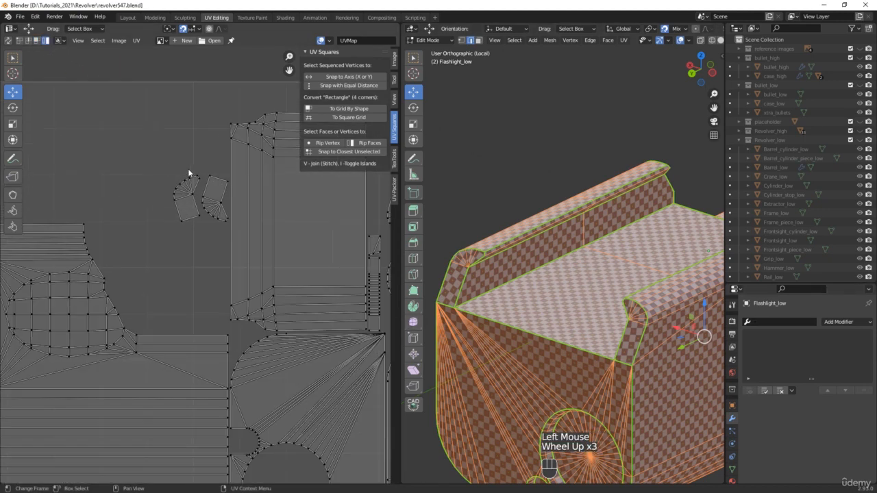
pyautogui.click(160, 198)
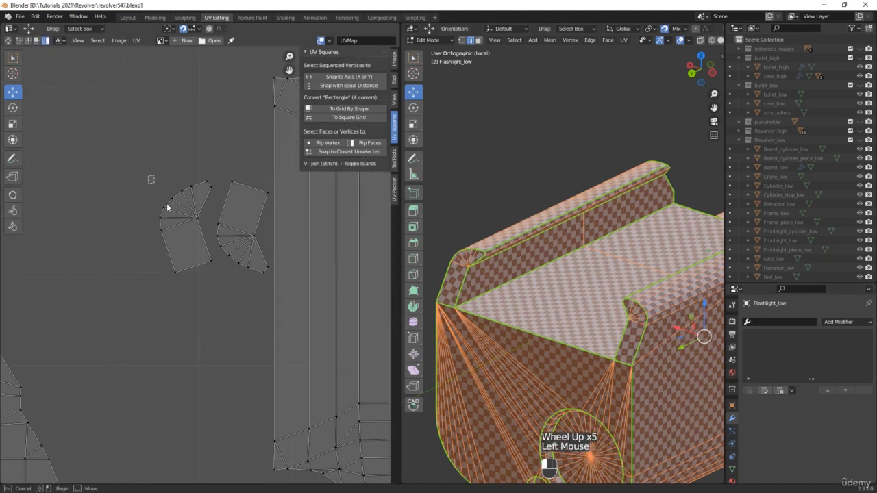
pyautogui.click(13, 107)
pyautogui.moveTo(215, 199); pyautogui.dragTo(224, 216)
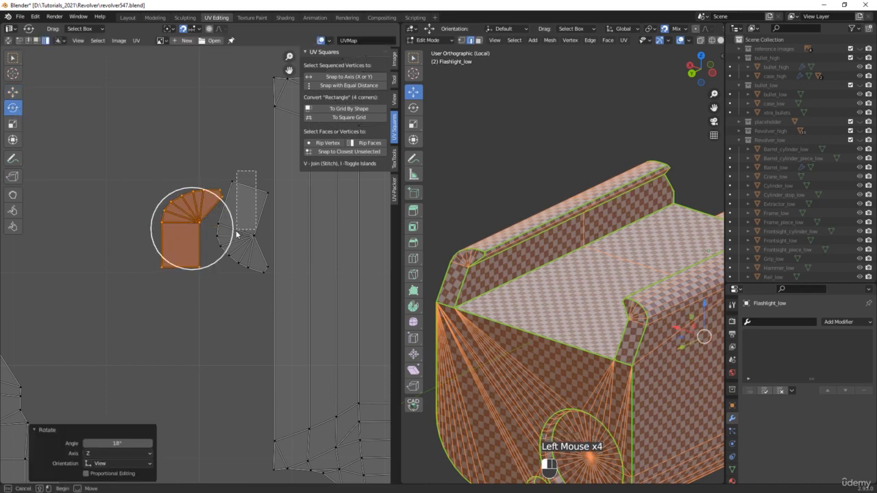
# Step: Rotate the neighbouring matching curved island 162° so it stands upright with its arc on top
pyautogui.click(236, 234)
pyautogui.click(263, 232)
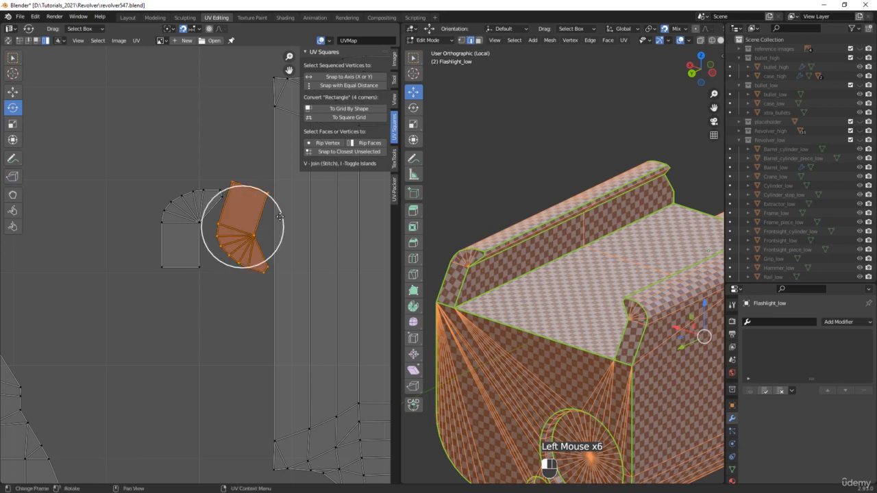
pyautogui.moveTo(280, 216); pyautogui.dragTo(185, 281)
pyautogui.scroll(-3, 188, 280)
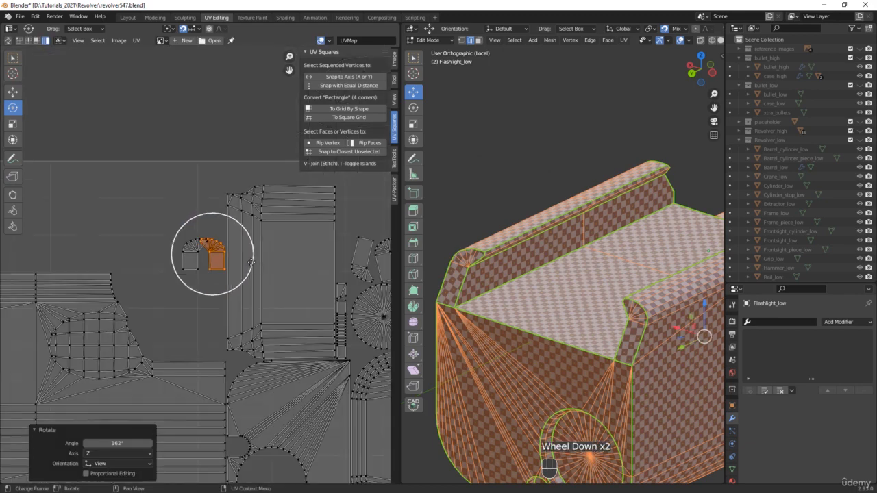
# Step: Rotate the two tilted islands above the radial disc island upright, the second by 13.5°, and clear the UV selection
pyautogui.moveTo(348, 250); pyautogui.dragTo(187, 226, button='middle')
pyautogui.scroll(4, 188, 226)
pyautogui.click(240, 245)
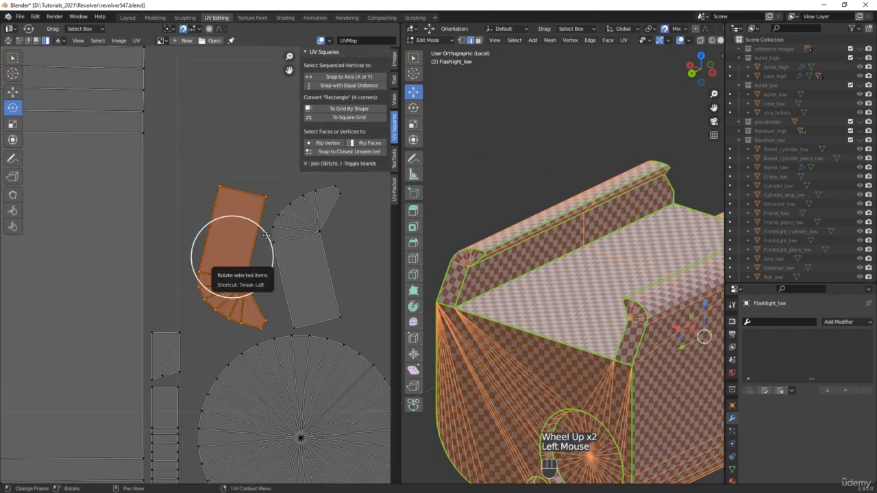
pyautogui.moveTo(263, 237); pyautogui.dragTo(345, 246)
pyautogui.click(252, 267)
pyautogui.scroll(-3, 322, 233)
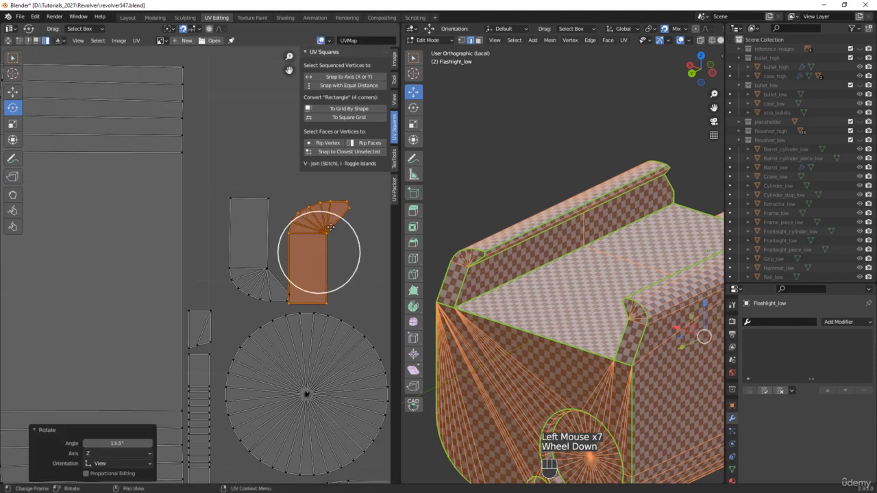
pyautogui.click(281, 179)
pyautogui.scroll(-4, 259, 229)
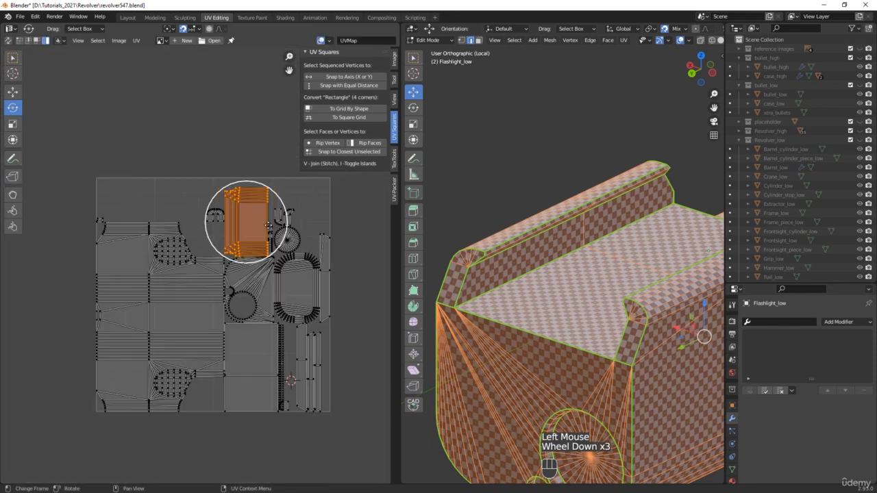
pyautogui.moveTo(260, 229); pyautogui.dragTo(235, 258, button='middle')
pyautogui.click(333, 271)
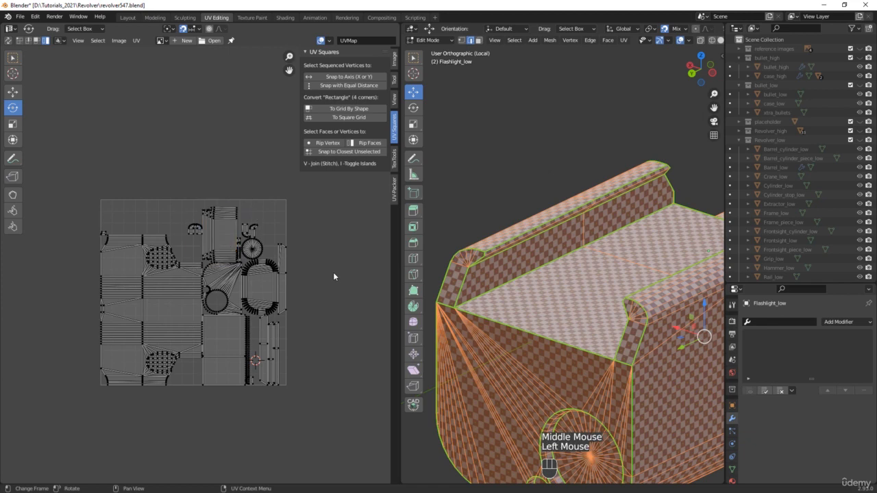
# Step: Leave editing and isolation of the flashlight body, isolate the spoked Flashlight_circle_low piece, and save incrementally as revolver548.blend
pyautogui.moveTo(513, 304)
pyautogui.mouseDown(button='middle')
pyautogui.moveTo(518, 293)
pyautogui.moveTo(530, 303)
pyautogui.moveTo(526, 295)
pyautogui.mouseUp(button='middle')
pyautogui.press('/')
pyautogui.press('Tab')
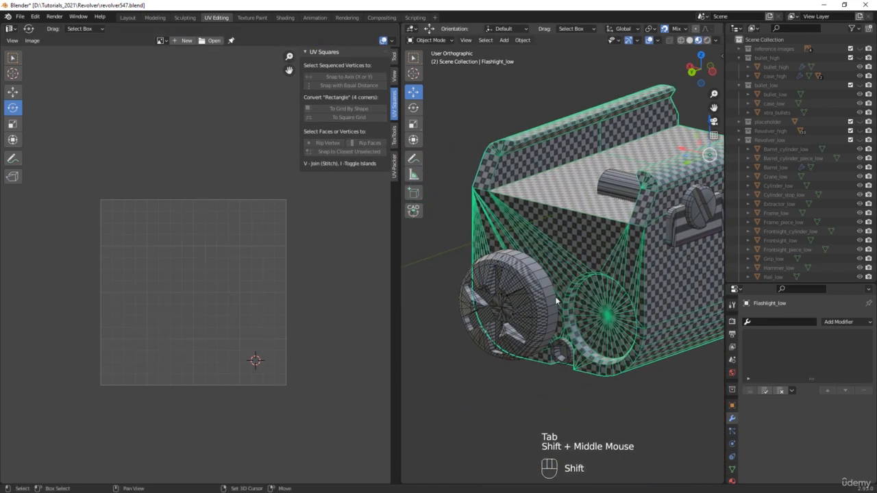
pyautogui.click(527, 295)
pyautogui.press('/')
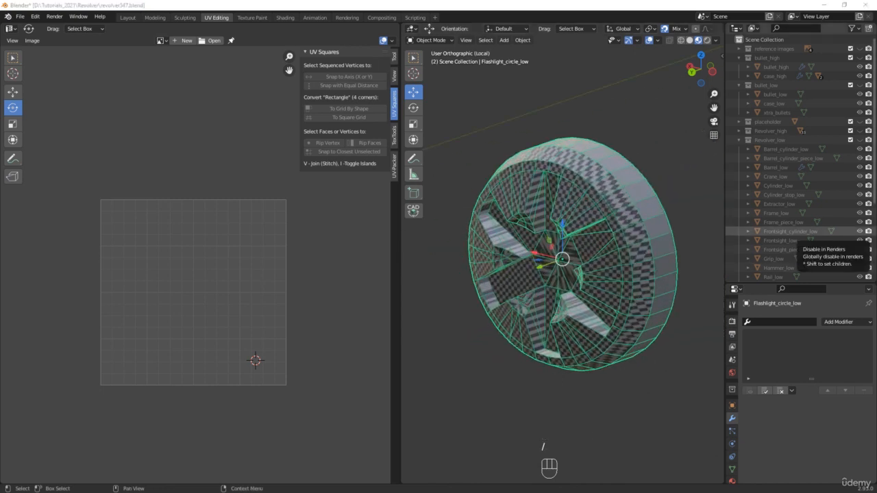
pyautogui.hotkey('ctrl', 'alt', 's')
pyautogui.moveTo(601, 173); pyautogui.dragTo(628, 159, button='middle')
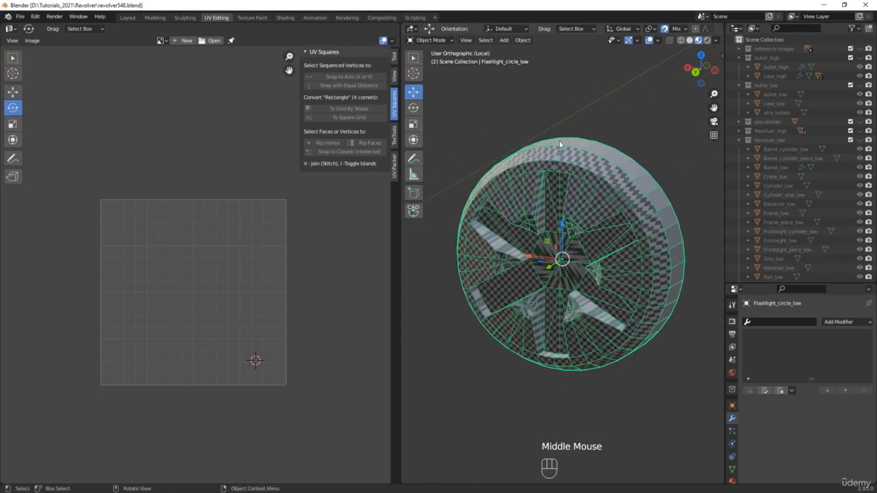
# Step: Select the sharp edges of the spoked wheel piece at 30° sharpness and mark them as seams
pyautogui.press('Tab')
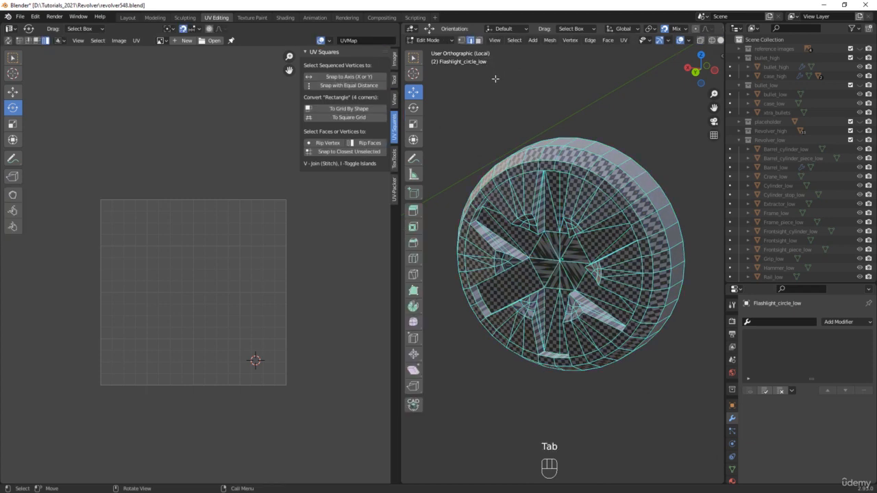
pyautogui.click(514, 40)
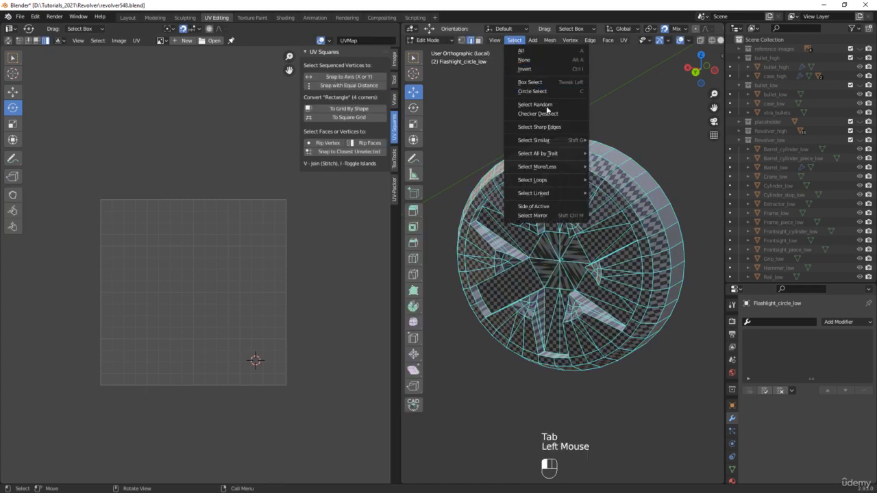
pyautogui.click(541, 127)
pyautogui.moveTo(588, 172); pyautogui.dragTo(563, 159, button='middle')
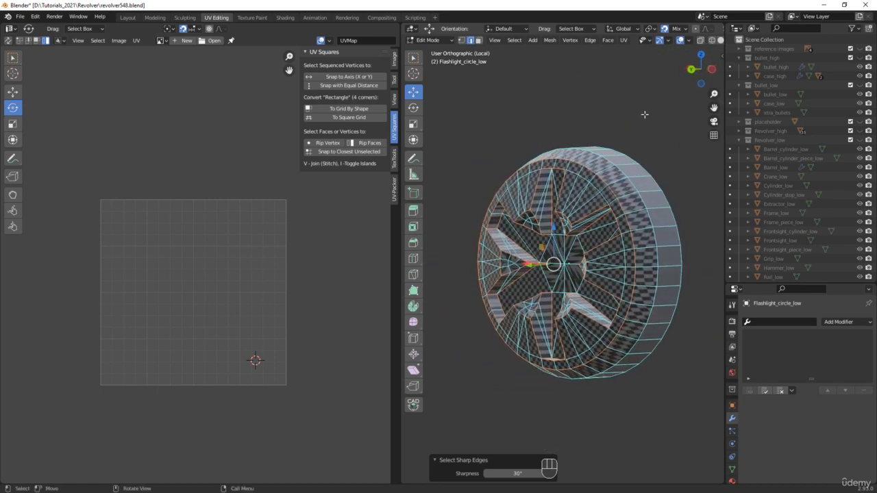
pyautogui.press('u')
pyautogui.click(617, 214)
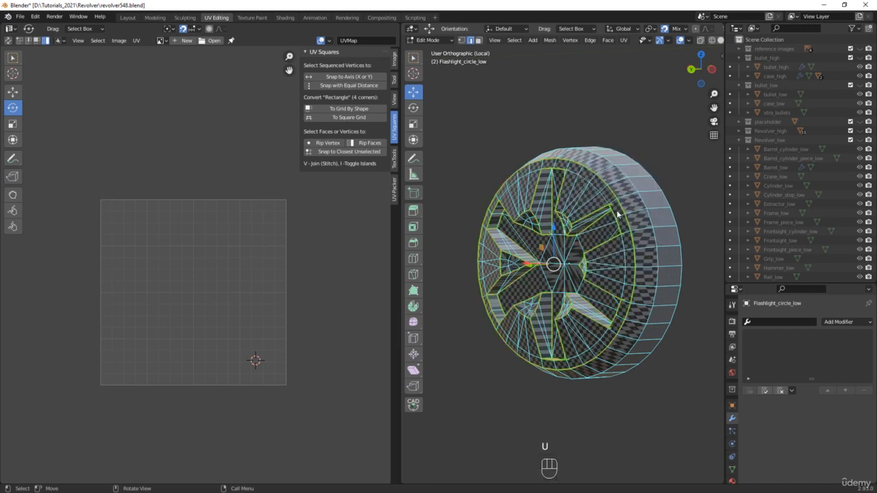
# Step: Mark seams on two consecutive edges crossing the wheel's outer rim on its underside, with the rest of the model shown again
pyautogui.moveTo(565, 246); pyautogui.dragTo(582, 183, button='middle')
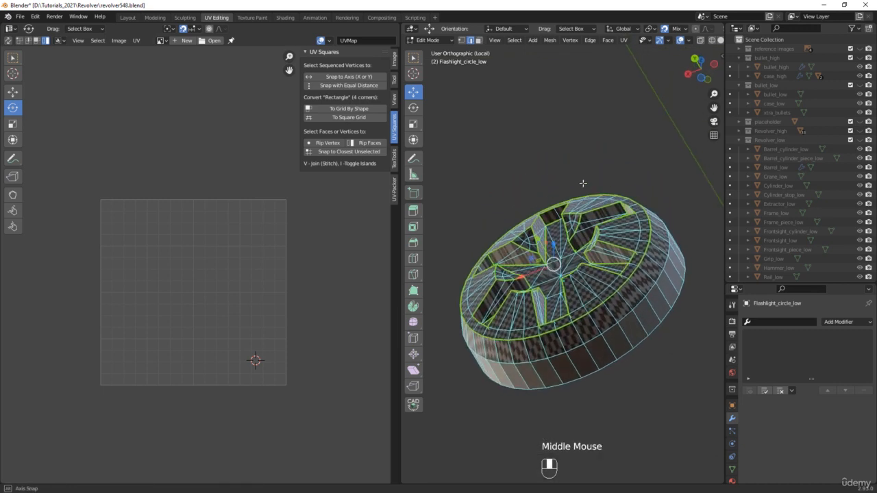
pyautogui.click(560, 341)
pyautogui.keyDown('shift'); pyautogui.click(572, 363); pyautogui.keyUp('shift')
pyautogui.moveTo(572, 363); pyautogui.dragTo(583, 260, button='middle')
pyautogui.press('KP_Divide')
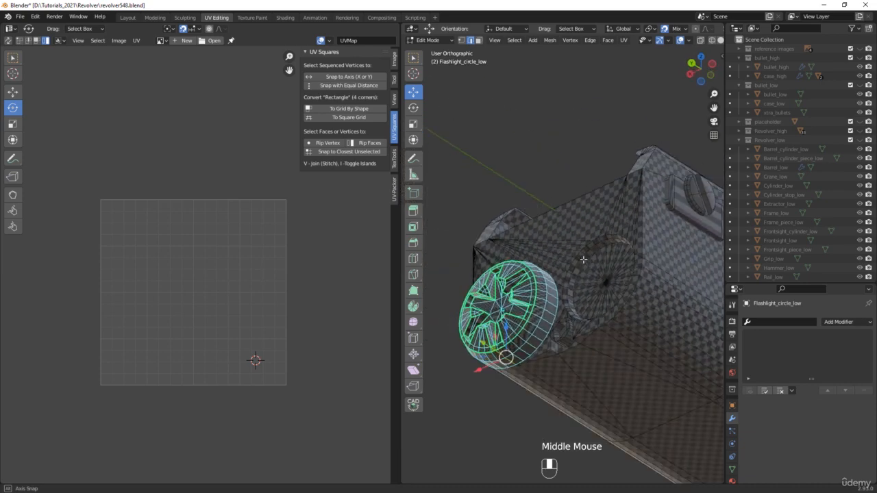
pyautogui.press('u')
pyautogui.click(583, 377)
# Step: Select the entire spoked wheel piece and unwrap it along its seams
pyautogui.moveTo(583, 377)
pyautogui.mouseDown(button='middle')
pyautogui.moveTo(552, 328)
pyautogui.moveTo(583, 388)
pyautogui.mouseUp(button='middle')
pyautogui.scroll(3, 552, 328)
pyautogui.press('a')
pyautogui.press('u')
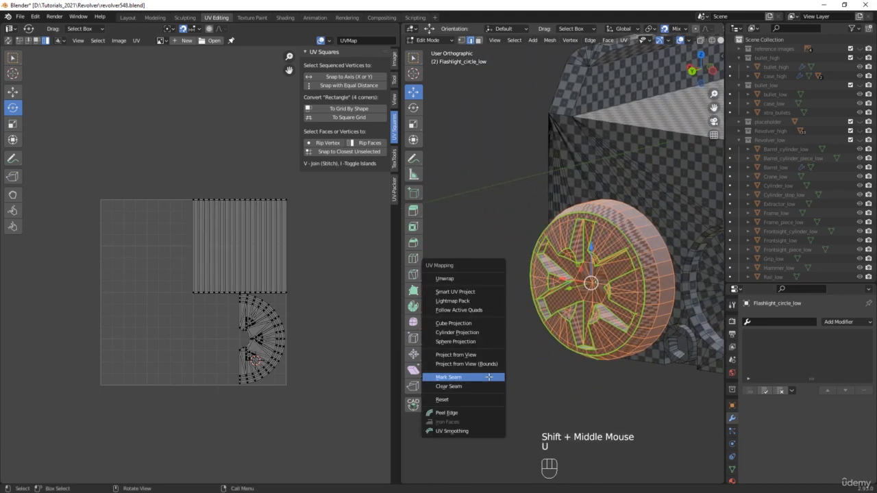
pyautogui.click(456, 278)
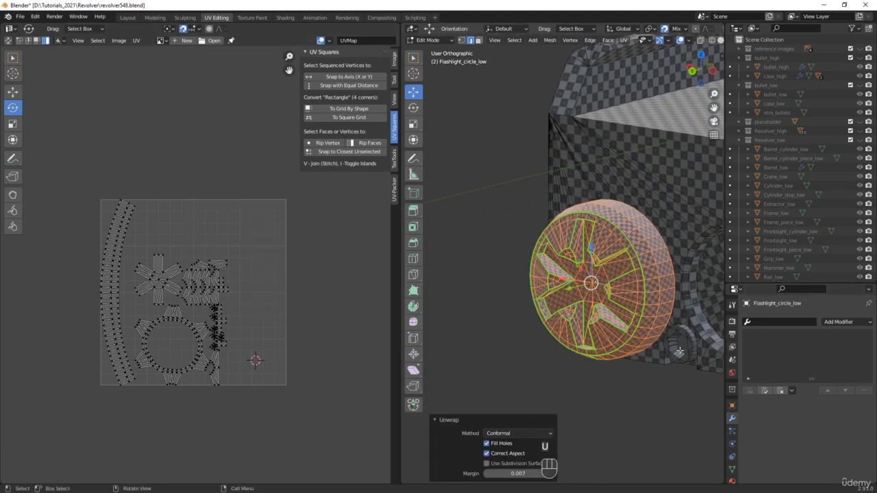
# Step: Compare the wheel's unwrap with and without Fill Holes, leave Fill Holes disabled, and check the ring island
pyautogui.moveTo(606, 314); pyautogui.dragTo(600, 266, button='middle')
pyautogui.scroll(3, 118, 322)
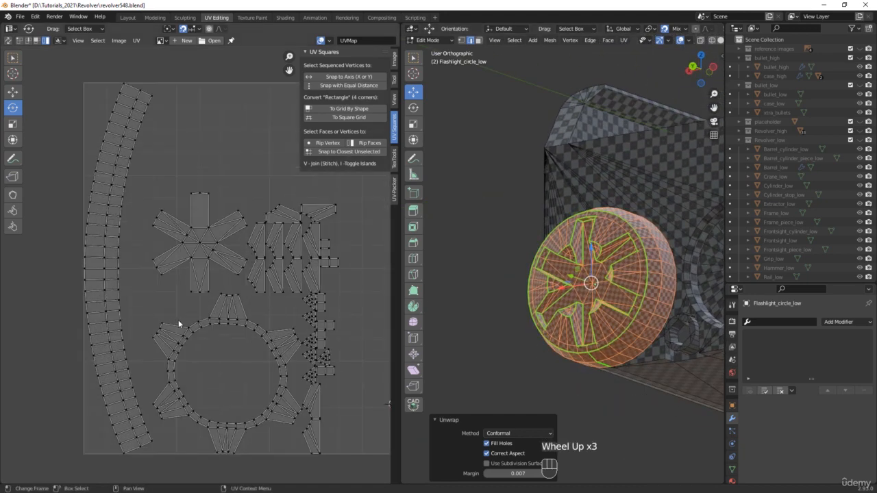
pyautogui.click(498, 445)
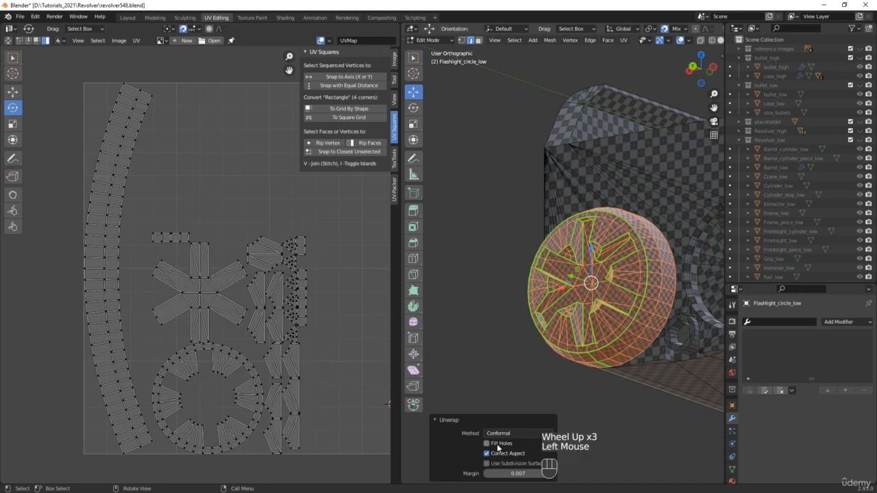
pyautogui.click(498, 446)
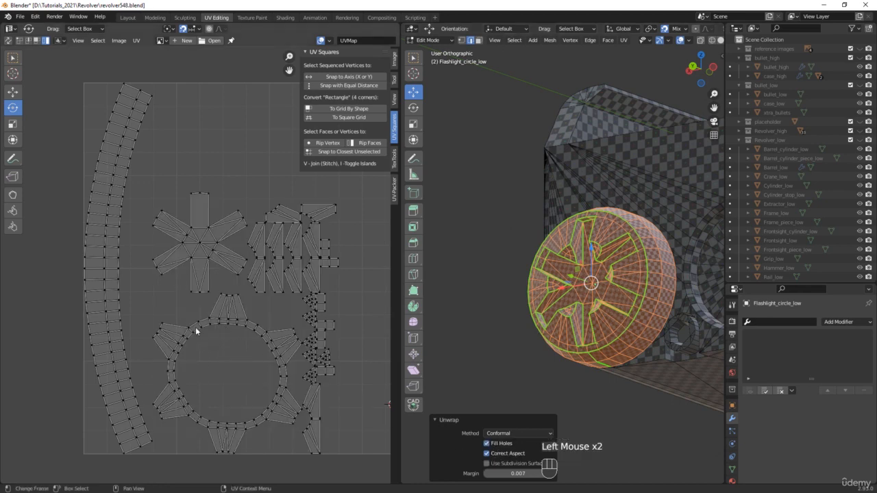
pyautogui.click(494, 446)
pyautogui.moveTo(235, 402); pyautogui.dragTo(230, 312, button='middle')
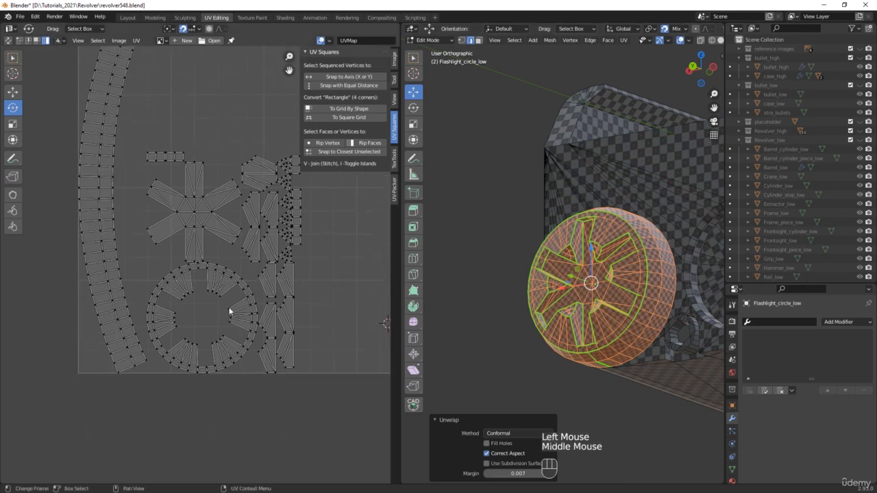
# Step: Select two side-by-side faces midway along the wheel rim's curved UV strip and reshape them to a grid by shape
pyautogui.moveTo(563, 322); pyautogui.dragTo(642, 336, button='middle')
pyautogui.moveTo(97, 187); pyautogui.dragTo(146, 266, button='middle')
pyautogui.scroll(2, 151, 268)
pyautogui.scroll(3, 155, 272)
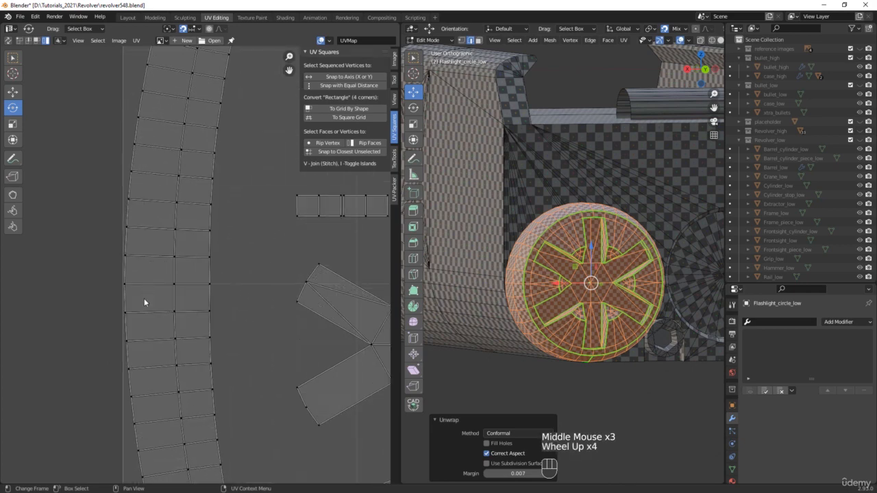
pyautogui.click(165, 302)
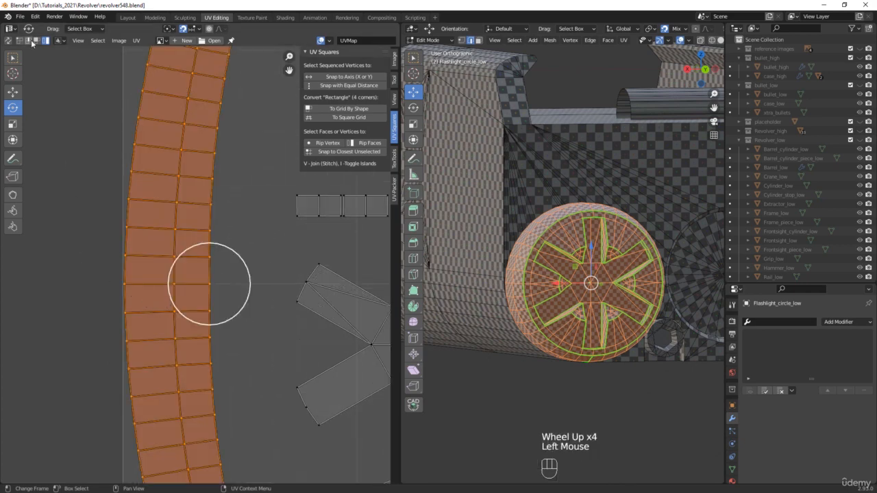
pyautogui.click(60, 314)
pyautogui.click(149, 298)
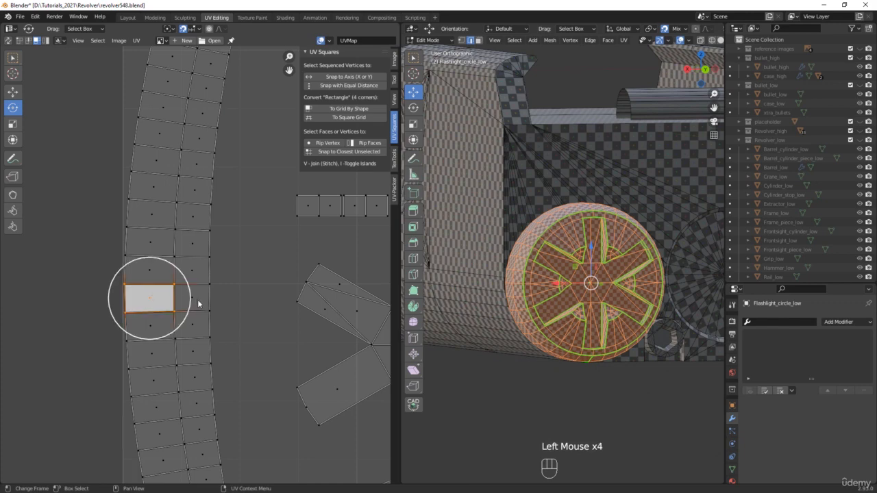
pyautogui.keyDown('shift'); pyautogui.click(192, 298); pyautogui.keyUp('shift')
pyautogui.click(366, 111)
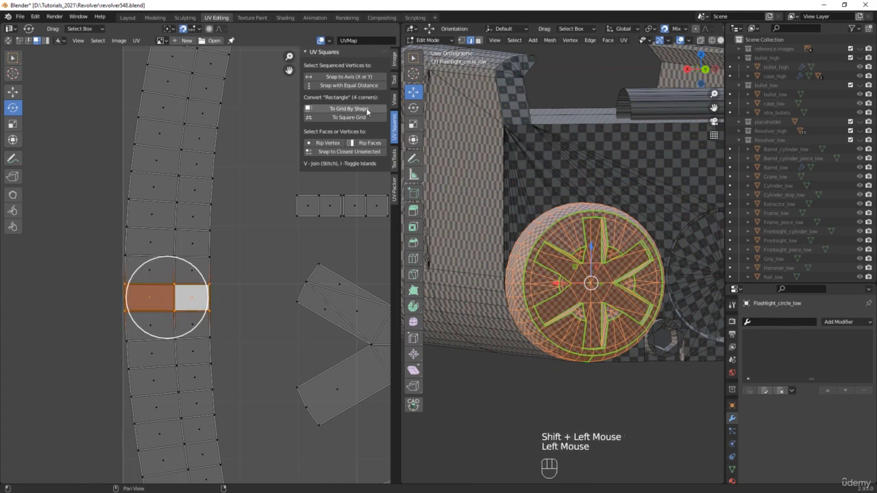
# Step: Straighten the whole rim strip from the squared faces with Follow Active Quads using Length Average, and check the checker pattern on the wheel
pyautogui.rightClick(190, 299)
pyautogui.click(190, 298)
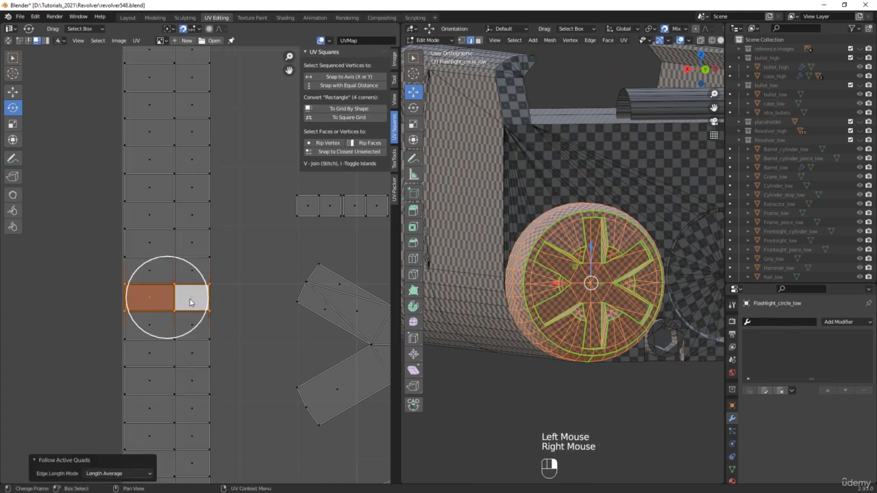
pyautogui.scroll(-3, 190, 297)
pyautogui.scroll(-1, 189, 297)
pyautogui.moveTo(189, 298); pyautogui.dragTo(185, 203, button='middle')
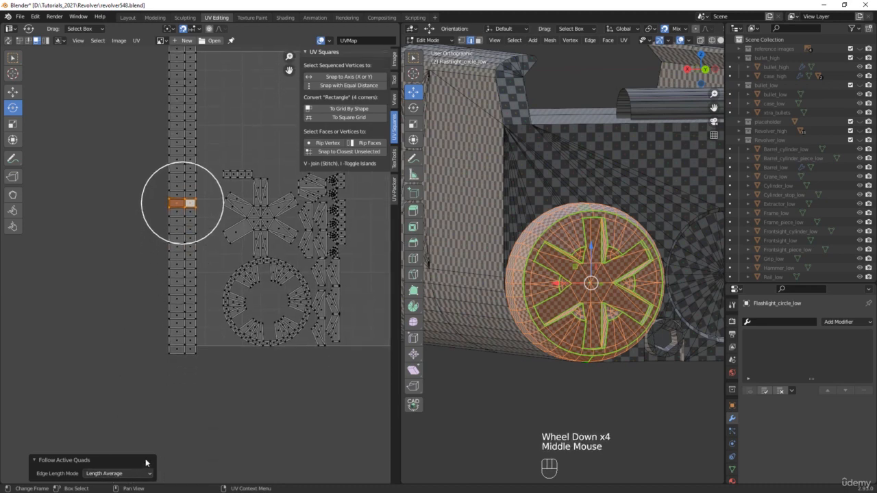
pyautogui.click(98, 359)
pyautogui.moveTo(575, 267); pyautogui.dragTo(536, 252, button='middle')
pyautogui.moveTo(309, 288); pyautogui.dragTo(177, 317, button='middle')
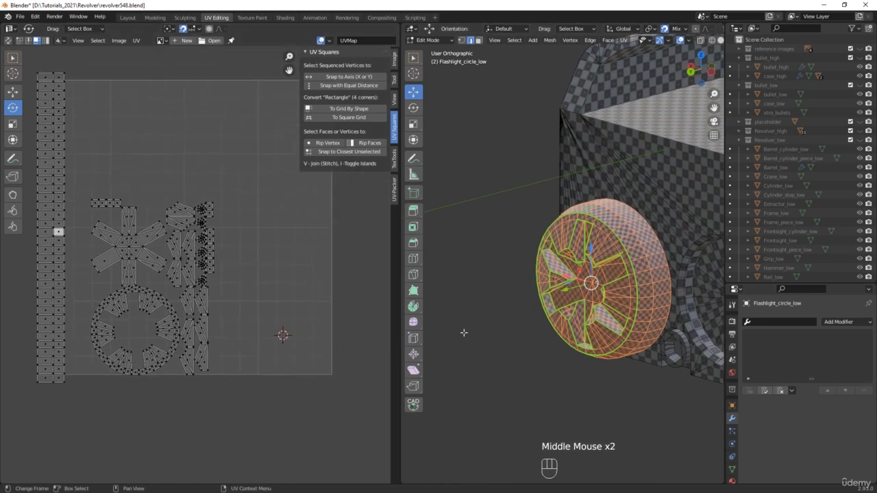
pyautogui.moveTo(464, 333); pyautogui.dragTo(568, 323, button='middle')
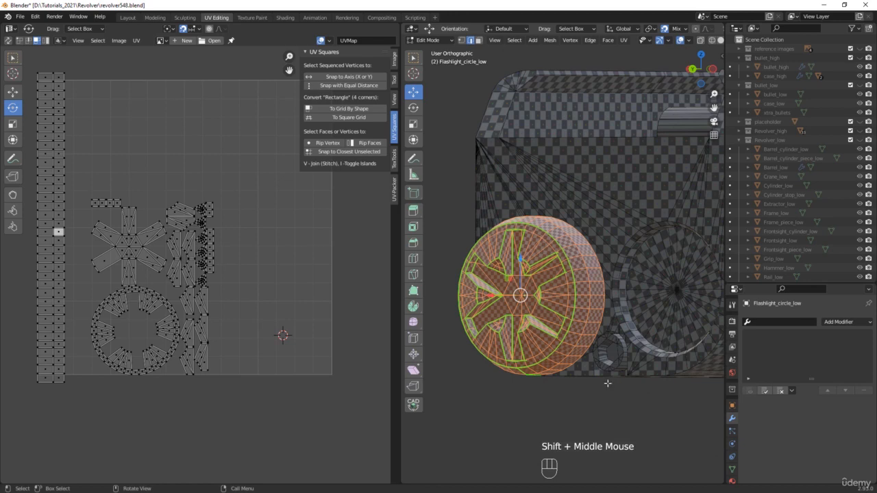
# Step: Isolate the hex-socket screw beside the spoked wheel and open its mesh for editing
pyautogui.press('Tab')
pyautogui.click(620, 365)
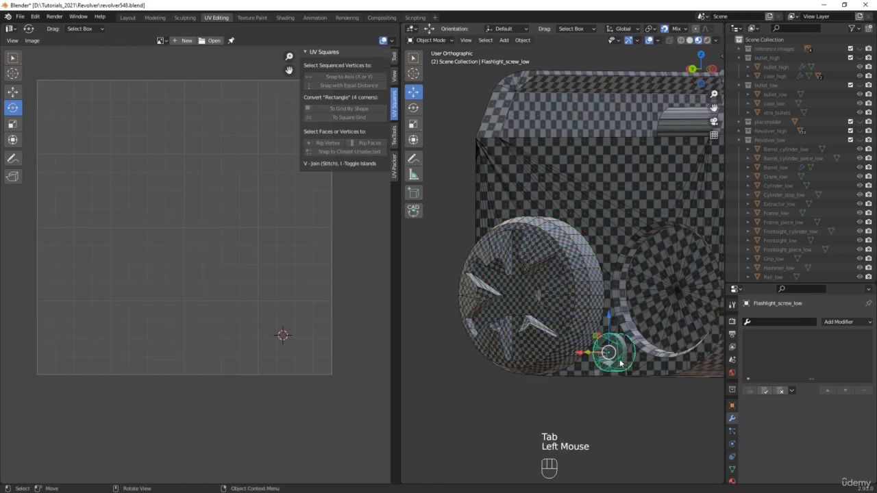
pyautogui.press('KP_Divide')
pyautogui.moveTo(527, 140); pyautogui.dragTo(539, 117, button='middle')
pyautogui.press('Tab')
# Step: Select the screw's sharp edges at 30° sharpness and mark them as seams
pyautogui.click(513, 41)
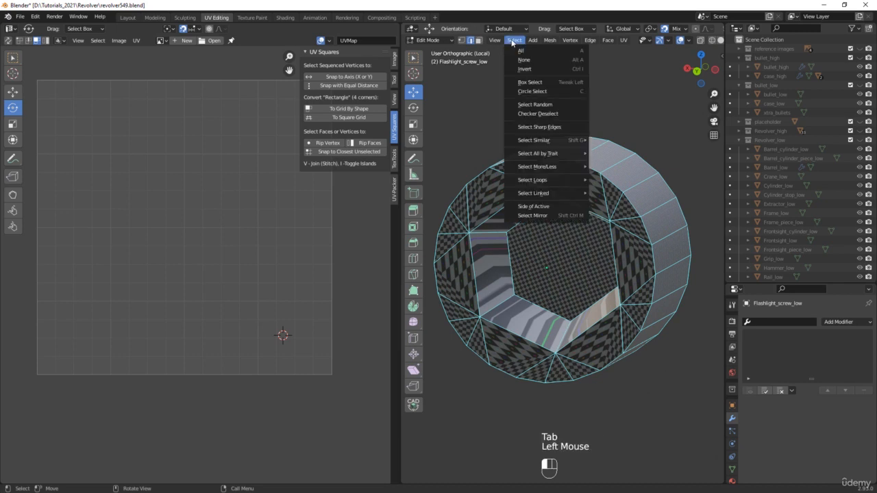
pyautogui.click(539, 126)
pyautogui.moveTo(538, 196); pyautogui.dragTo(554, 182, button='middle')
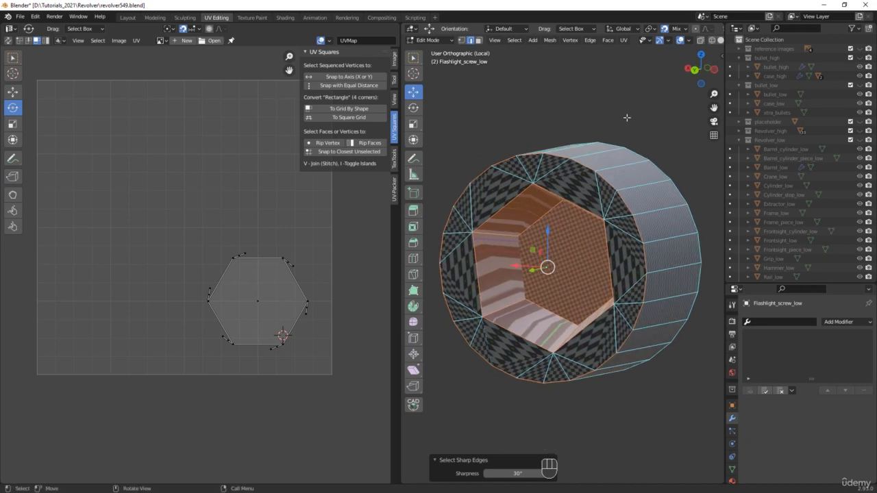
pyautogui.moveTo(627, 118)
pyautogui.mouseDown(button='middle')
pyautogui.moveTo(525, 130)
pyautogui.moveTo(634, 112)
pyautogui.mouseUp(button='middle')
pyautogui.press('u')
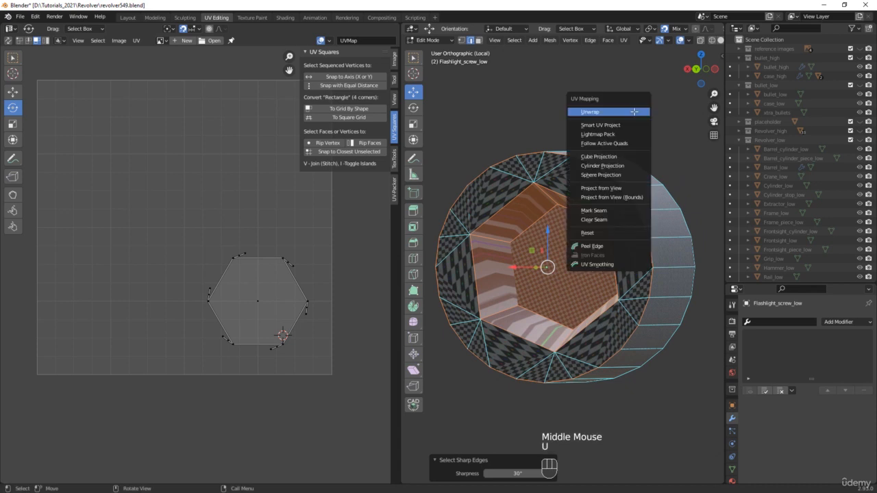
pyautogui.click(606, 211)
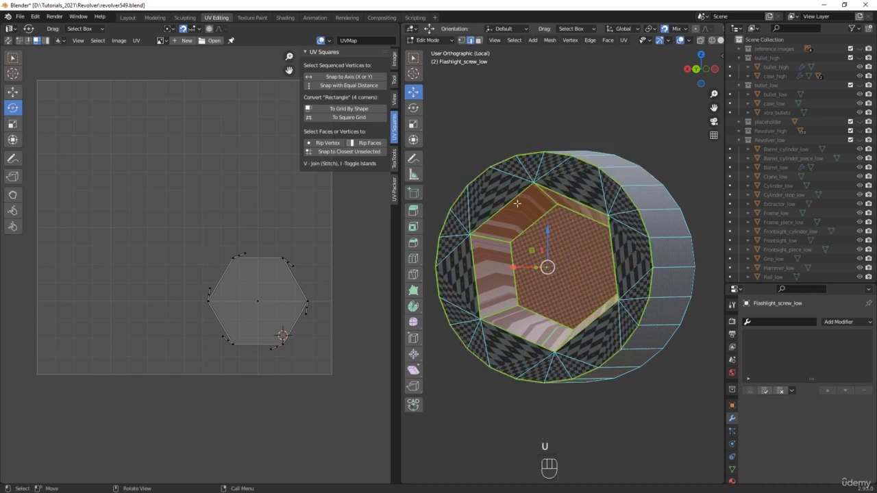
# Step: Clear the seams on the hex socket's corner edges running into its depth, leaving one corner seam in place
pyautogui.moveTo(517, 204); pyautogui.dragTo(561, 198, button='middle')
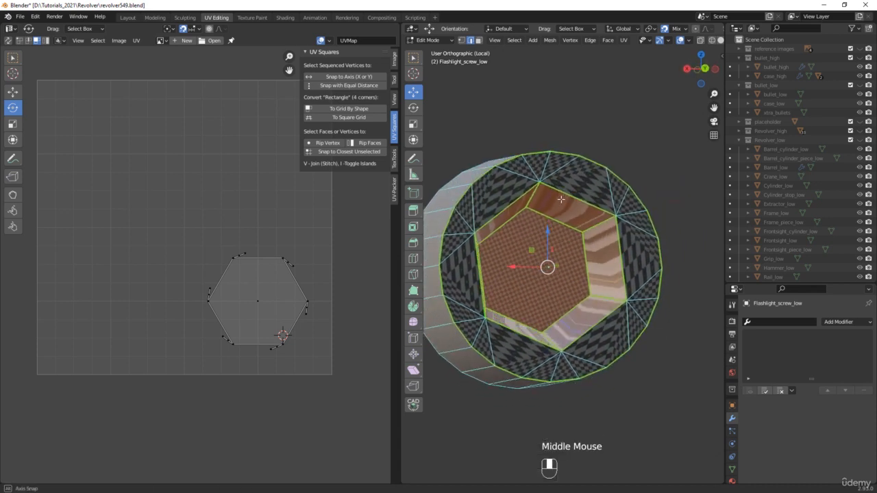
pyautogui.moveTo(578, 297); pyautogui.dragTo(518, 280, button='middle')
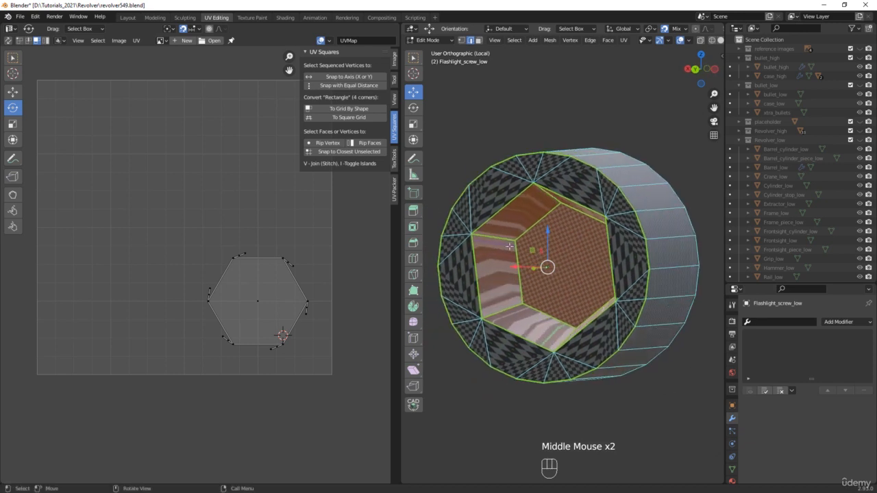
pyautogui.click(504, 241)
pyautogui.moveTo(504, 242); pyautogui.dragTo(548, 205, button='middle')
pyautogui.keyDown('shift'); pyautogui.click(550, 205); pyautogui.keyUp('shift')
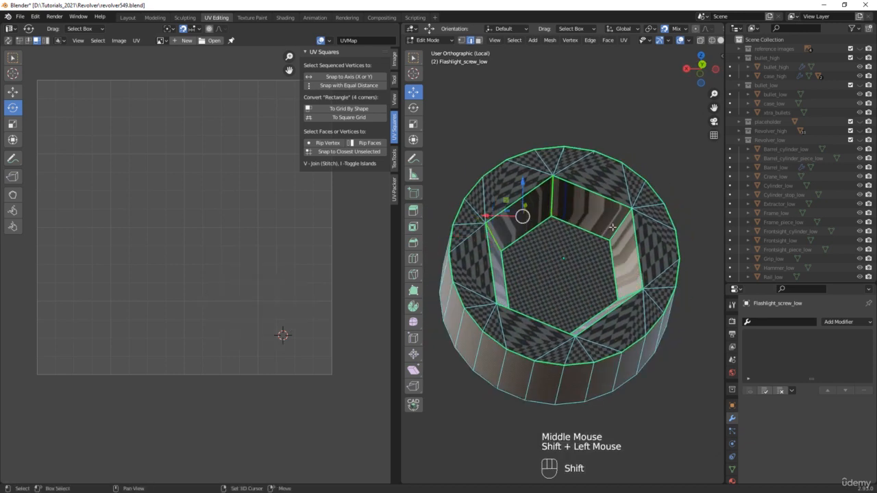
pyautogui.moveTo(609, 233); pyautogui.dragTo(615, 292, button='middle')
pyautogui.keyDown('shift'); pyautogui.click(615, 293); pyautogui.keyUp('shift')
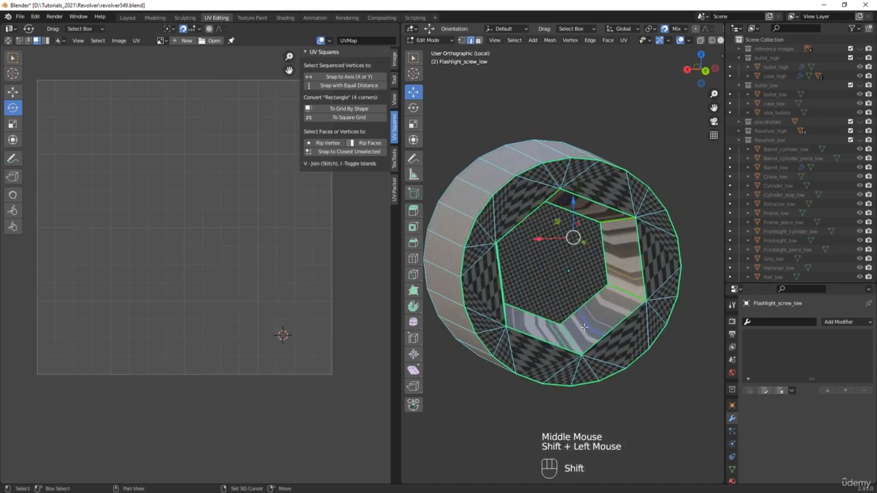
pyautogui.moveTo(584, 328); pyautogui.dragTo(486, 332, button='middle')
pyautogui.keyDown('shift'); pyautogui.click(546, 310); pyautogui.keyUp('shift')
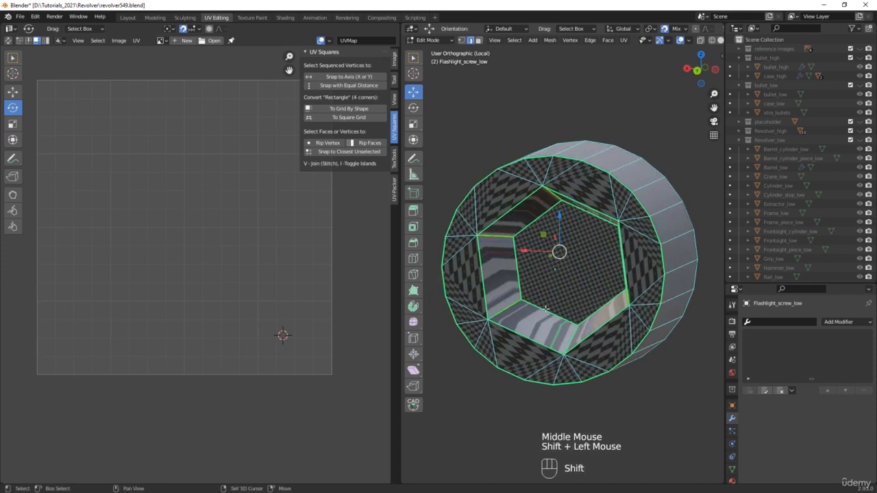
pyautogui.press('u')
pyautogui.click(555, 355)
# Step: Select the entire screw and unwrap it along its seams
pyautogui.moveTo(550, 324); pyautogui.dragTo(570, 317, button='middle')
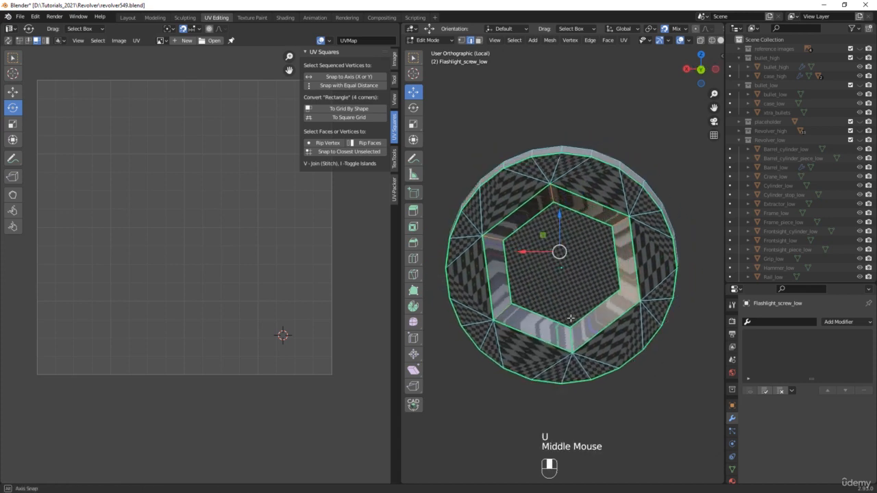
pyautogui.press('a')
pyautogui.press('u')
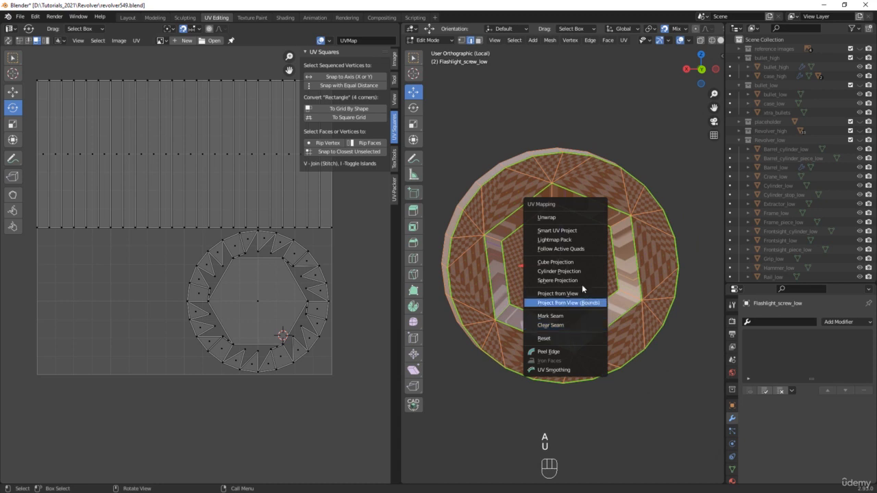
pyautogui.click(555, 217)
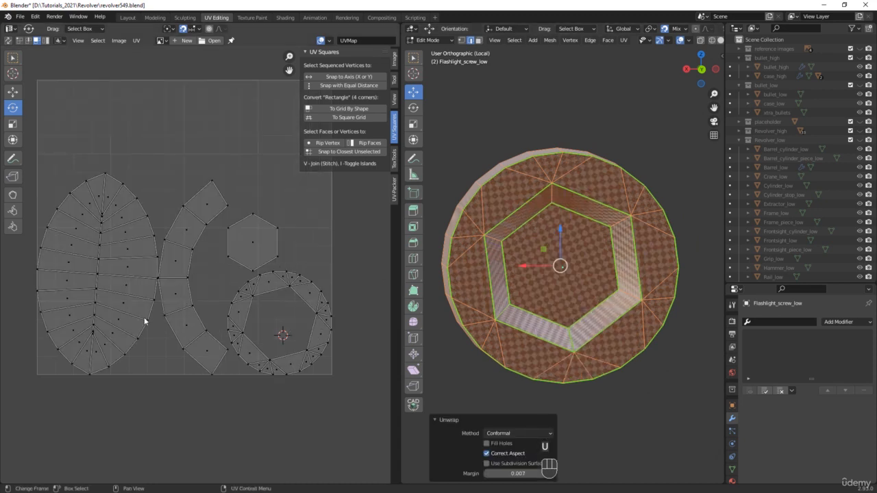
pyautogui.moveTo(473, 318); pyautogui.dragTo(487, 288, button='middle')
pyautogui.click(563, 332)
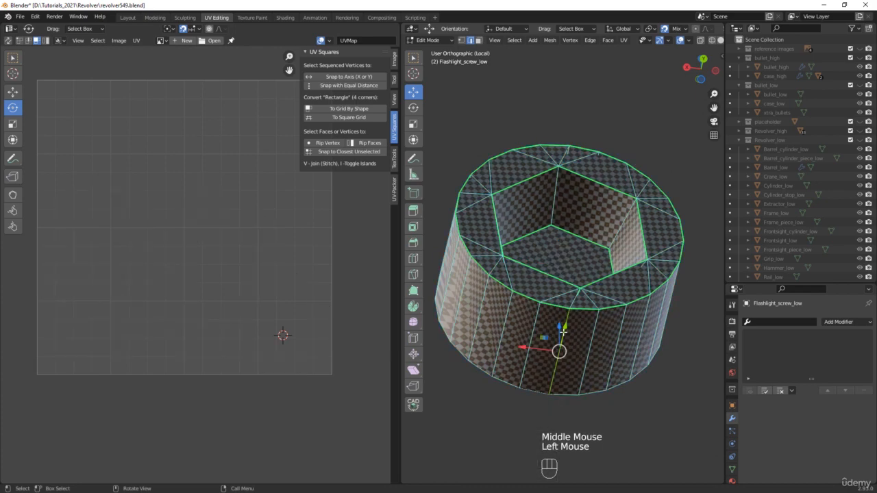
pyautogui.press('u')
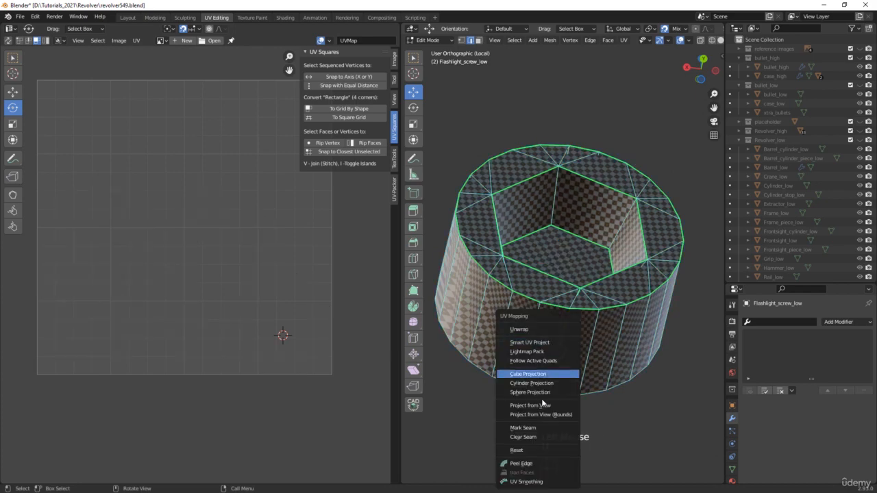
pyautogui.moveTo(579, 414); pyautogui.dragTo(626, 301, button='middle')
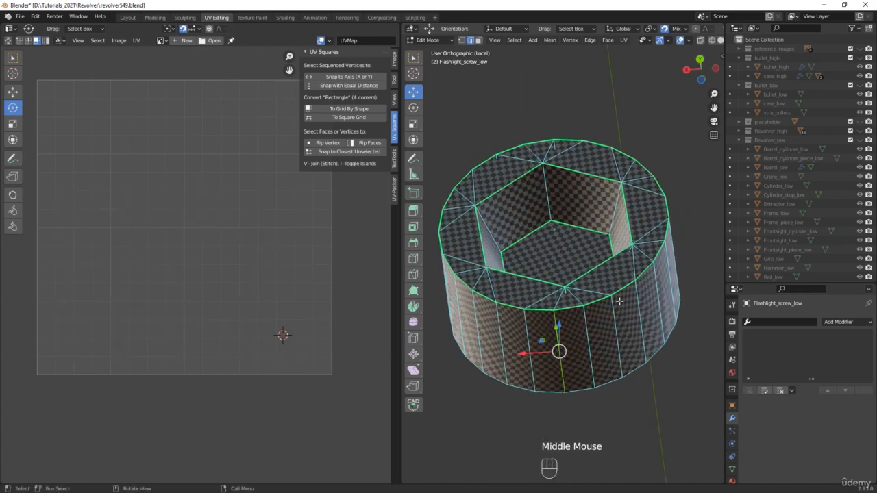
# Step: Show the rest of the model again to see how the screw's outer wall sits in the flashlight body
pyautogui.press('/')
pyautogui.scroll(5, 633, 356)
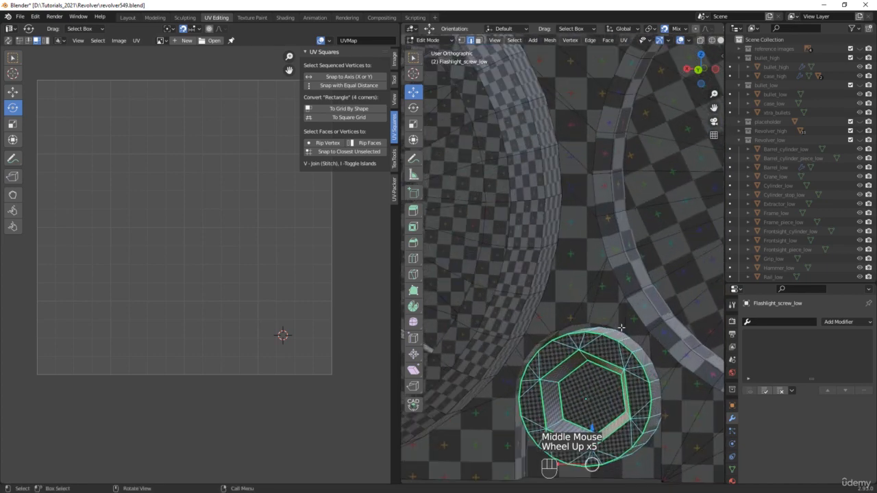
pyautogui.keyDown('shift'); pyautogui.moveTo(633, 356); pyautogui.dragTo(576, 273, button='middle'); pyautogui.keyUp('shift')
pyautogui.scroll(2, 577, 262)
pyautogui.click(579, 259)
pyautogui.scroll(-2, 581, 256)
pyautogui.press('u')
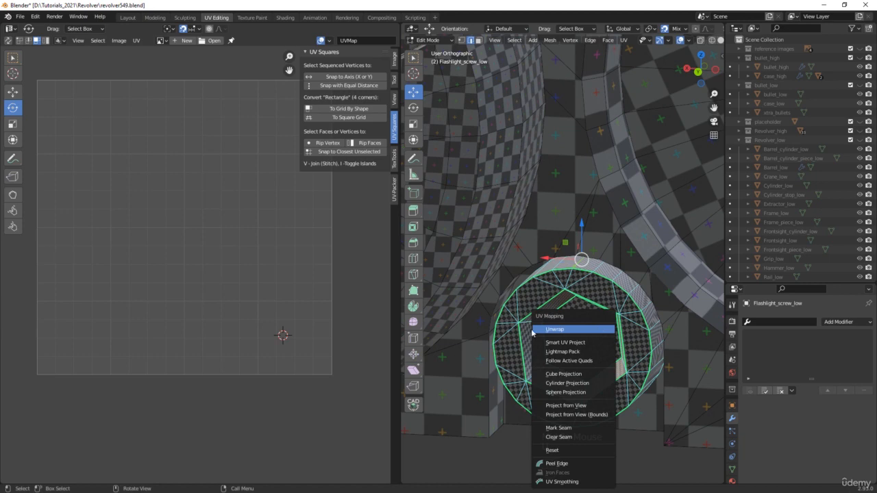
pyautogui.moveTo(532, 333); pyautogui.dragTo(513, 314, button='middle')
# Step: Mark a seam on one edge across the screw's outer wall, on the side facing the spoked wheel
pyautogui.click(511, 313)
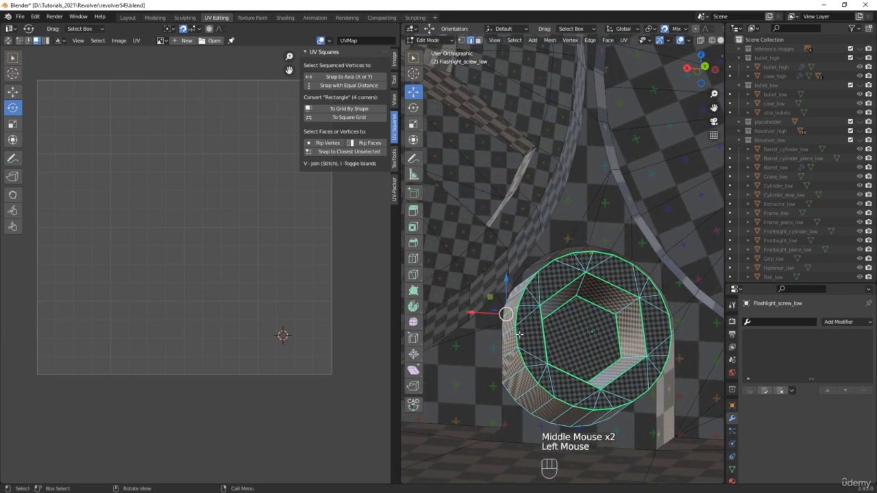
pyautogui.press('u')
pyautogui.moveTo(581, 365); pyautogui.dragTo(542, 367, button='middle')
# Step: Unwrap the entire screw again with the new outer-wall seam and check its islands and checker pattern
pyautogui.press('a')
pyautogui.press('u')
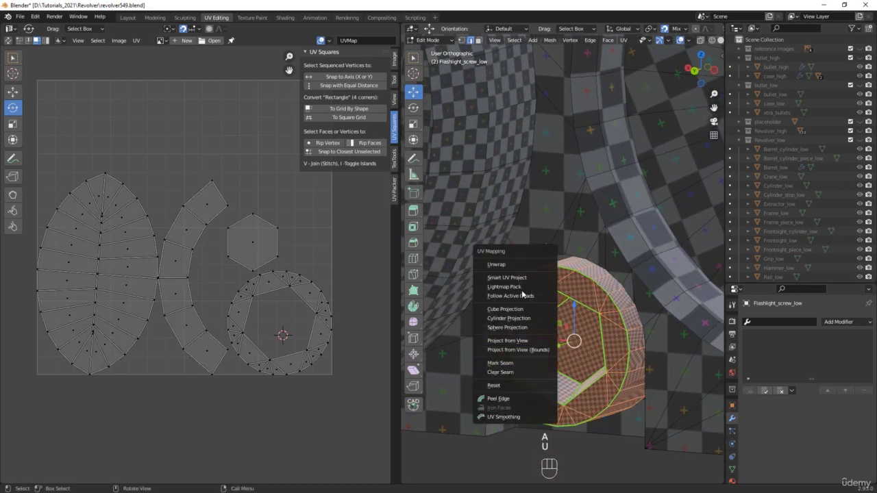
pyautogui.click(509, 266)
pyautogui.moveTo(67, 217); pyautogui.dragTo(89, 250, button='middle')
pyautogui.moveTo(596, 328); pyautogui.dragTo(634, 312, button='middle')
pyautogui.scroll(4, 611, 334)
pyautogui.scroll(-2, 634, 312)
pyautogui.moveTo(183, 299); pyautogui.dragTo(239, 274, button='middle')
pyautogui.scroll(3, 239, 274)
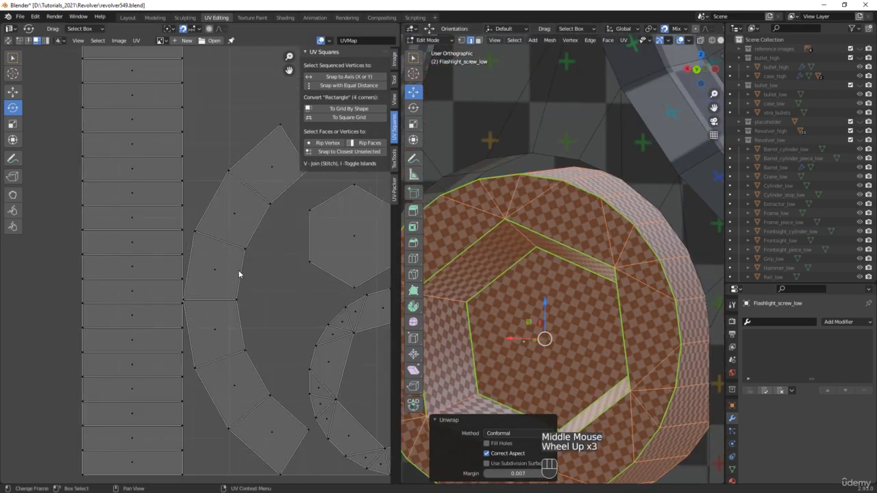
# Step: Convert one face of the socket wall's curved strip to a square grid and scale it by 1.205 in Y
pyautogui.click(216, 329)
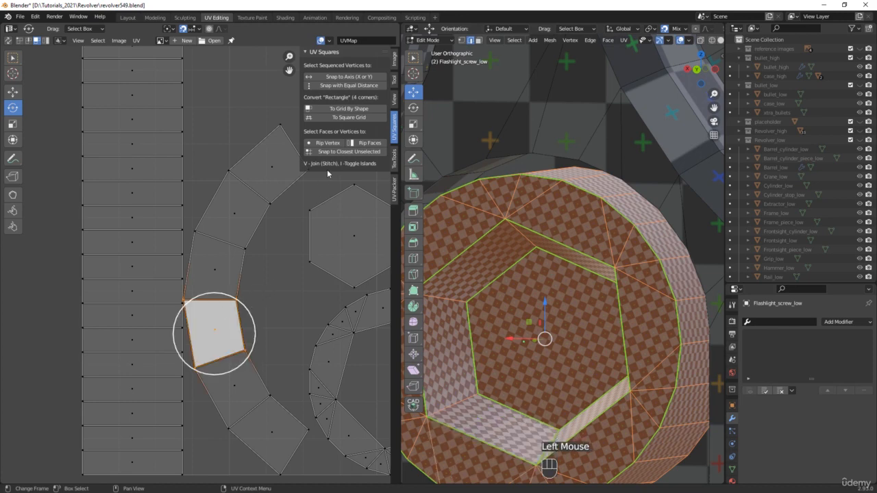
pyautogui.click(346, 117)
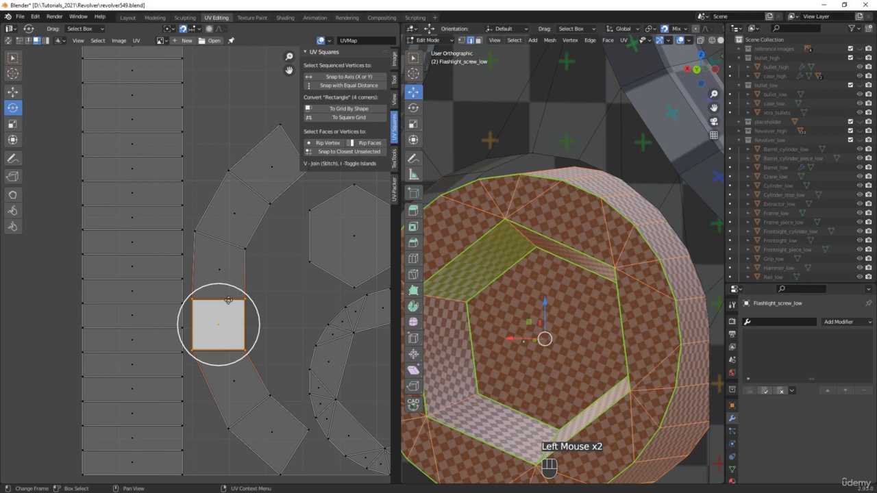
pyautogui.press('r')
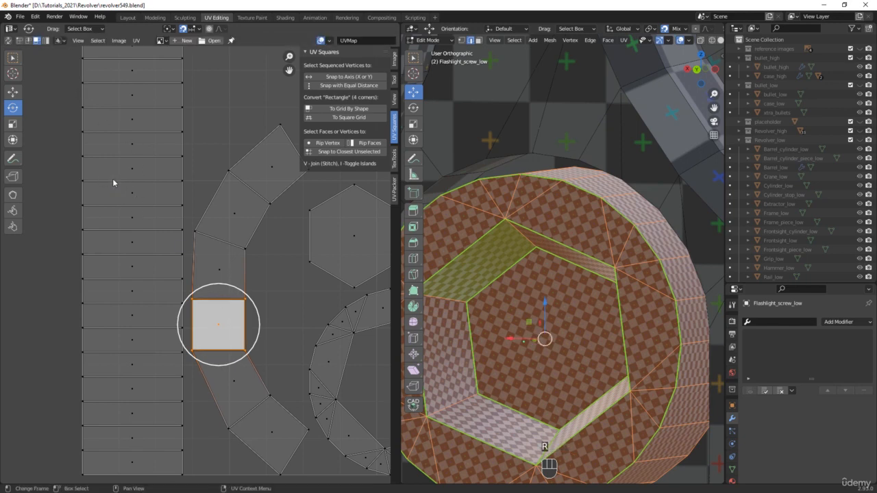
pyautogui.click(12, 124)
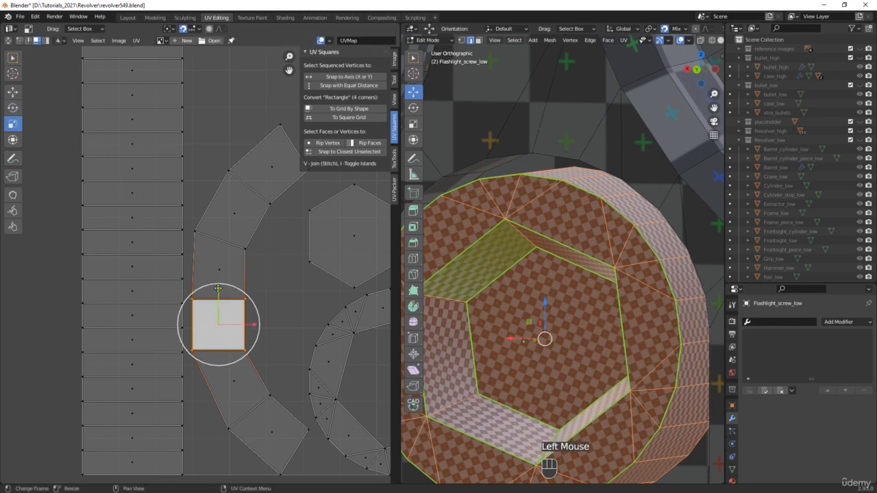
pyautogui.moveTo(218, 289); pyautogui.dragTo(219, 277)
# Step: Straighten the socket wall strip from the scaled face with Follow Active Quads and check the checker pattern inside the socket
pyautogui.rightClick(218, 317)
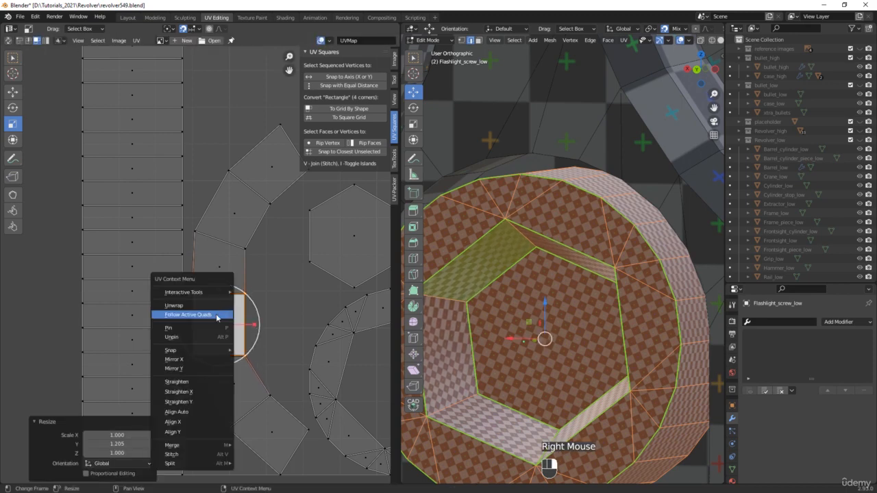
pyautogui.click(217, 314)
pyautogui.moveTo(473, 301); pyautogui.dragTo(500, 281, button='middle')
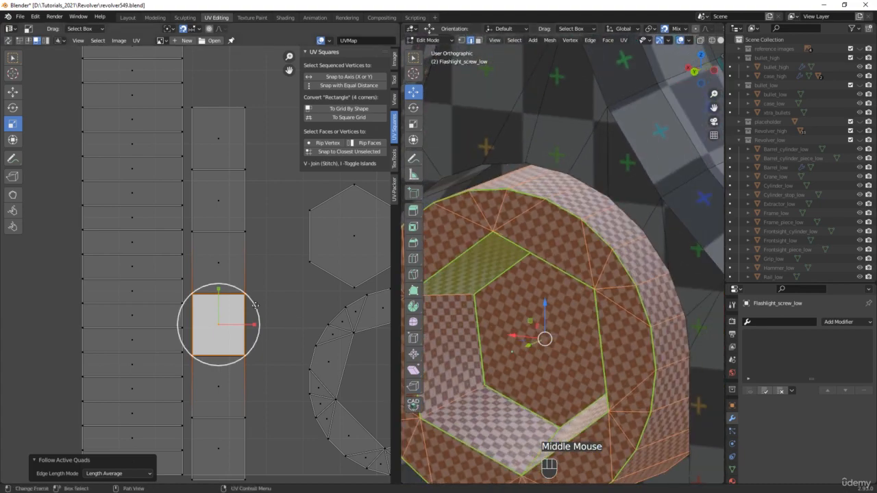
# Step: Leave the finished screw and isolate the flashlight's rounded rectangular side button for mesh editing
pyautogui.click(275, 304)
pyautogui.scroll(-3, 284, 289)
pyautogui.moveTo(284, 290); pyautogui.dragTo(259, 282, button='middle')
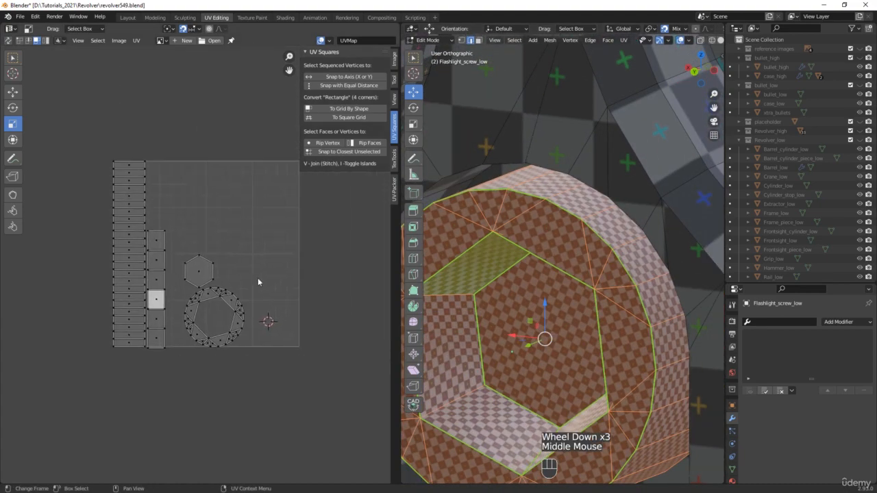
pyautogui.scroll(-6, 603, 284)
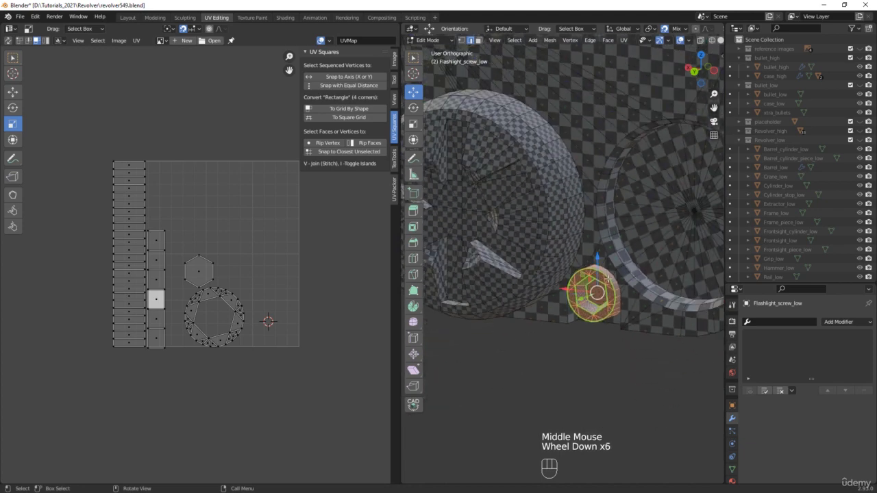
pyautogui.press('/')
pyautogui.press('/')
pyautogui.scroll(-2, 589, 261)
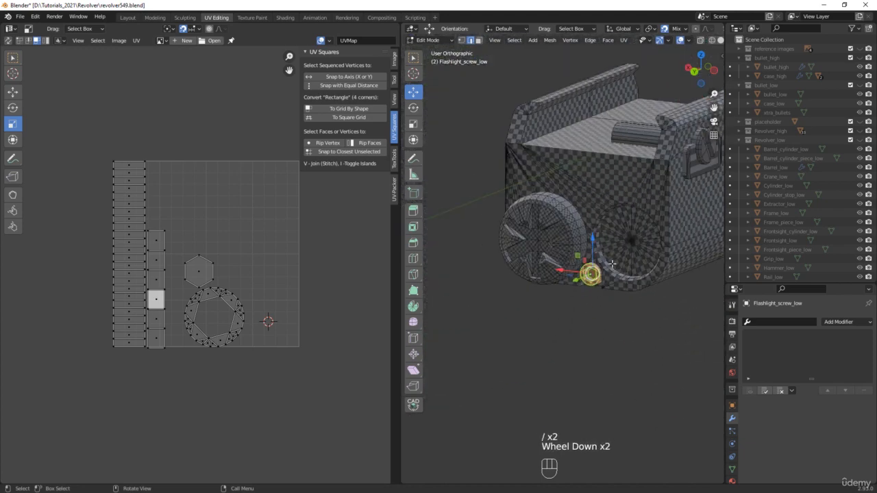
pyautogui.keyDown('shift'); pyautogui.moveTo(683, 227); pyautogui.dragTo(573, 262, button='middle'); pyautogui.keyUp('shift')
pyautogui.press('Tab')
pyautogui.click(615, 247)
pyautogui.press('/')
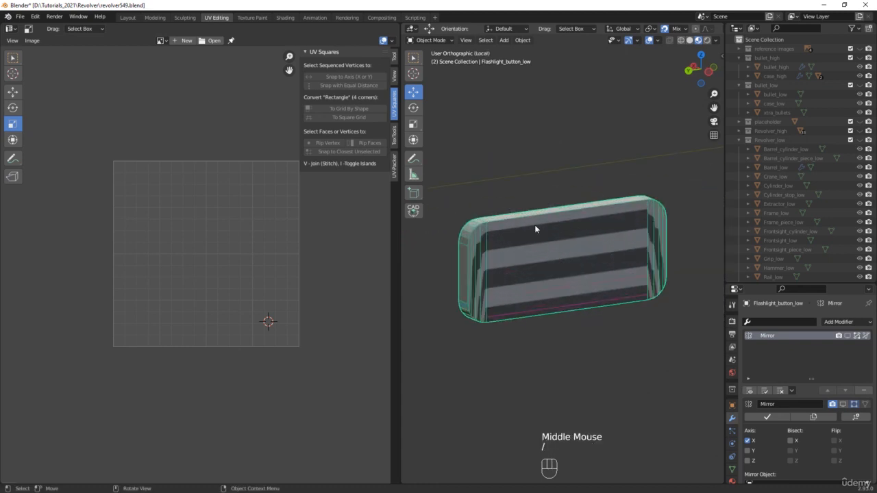
pyautogui.press('Tab')
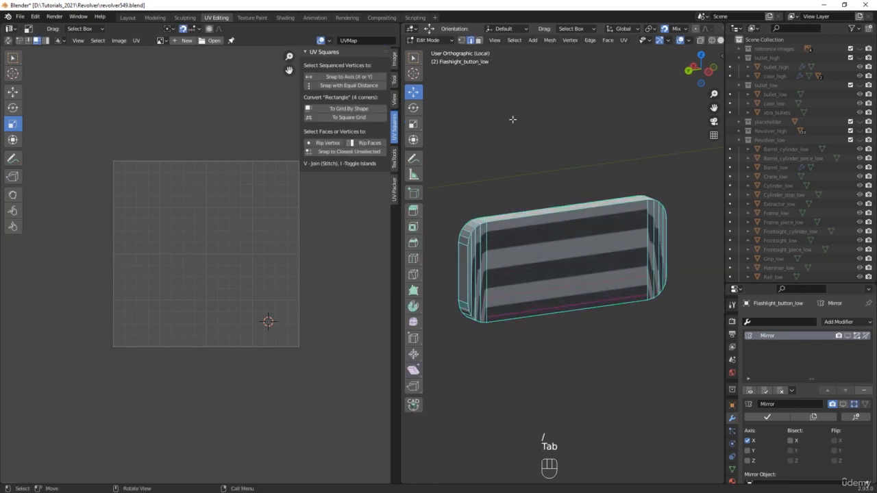
# Step: Mark seams on the button's sharp edges at 30° and on one edge across its underside wall near the rounded corner
pyautogui.click(514, 40)
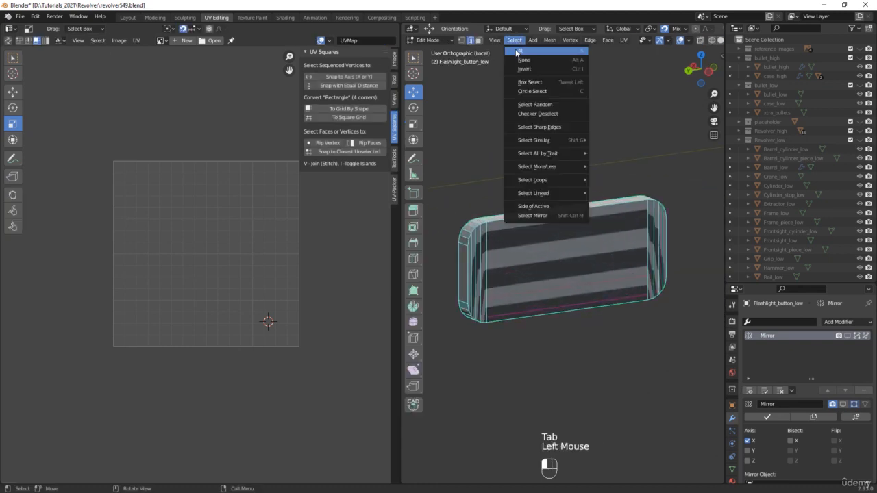
pyautogui.click(538, 127)
pyautogui.moveTo(509, 168); pyautogui.dragTo(538, 170, button='middle')
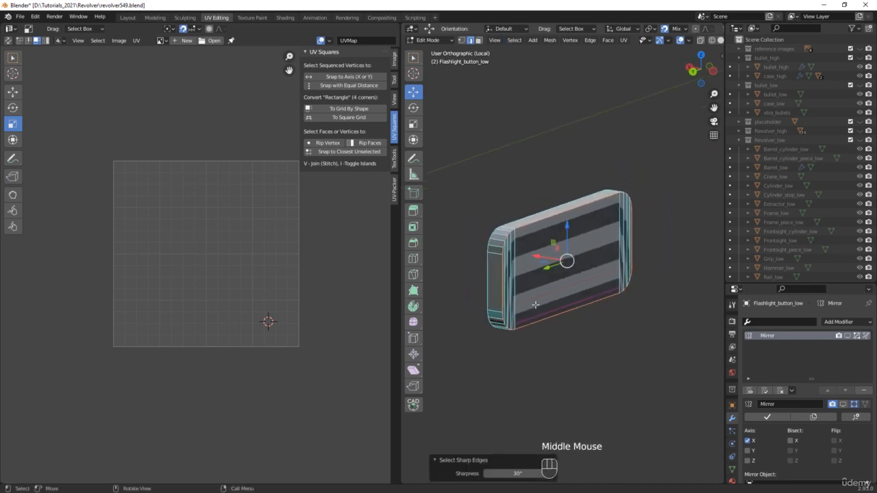
pyautogui.moveTo(535, 304); pyautogui.dragTo(486, 264, button='middle')
pyautogui.scroll(2, 486, 264)
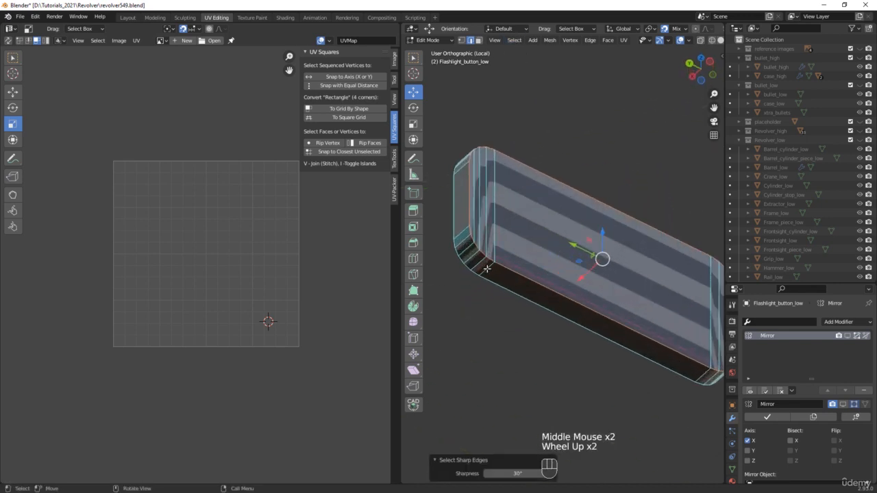
pyautogui.keyDown('shift'); pyautogui.click(489, 267); pyautogui.keyUp('shift')
pyautogui.moveTo(489, 267); pyautogui.dragTo(566, 166, button='middle')
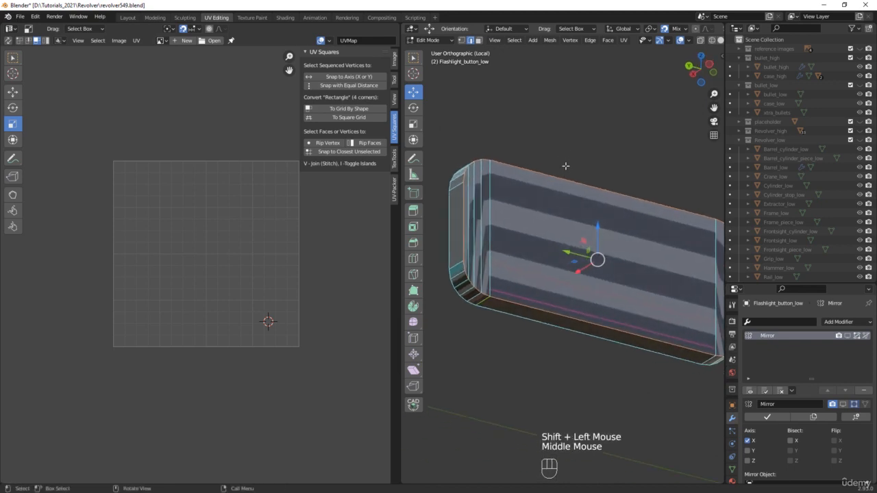
pyautogui.press('u')
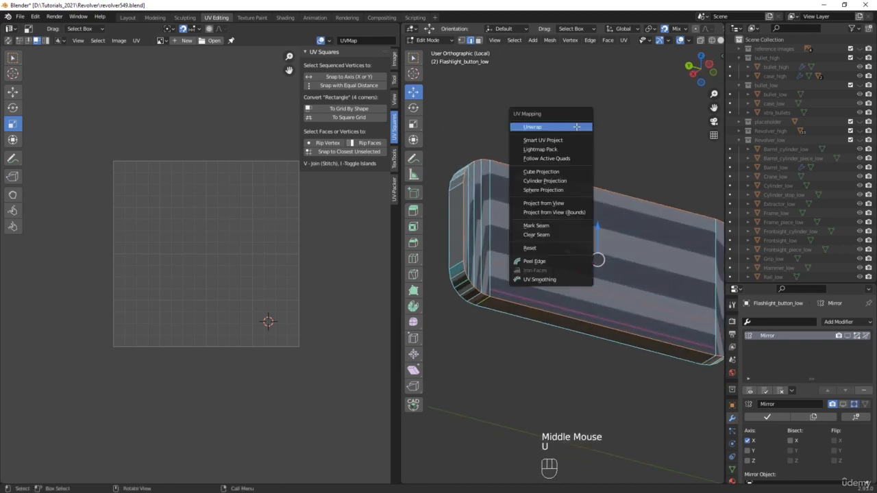
pyautogui.click(551, 226)
# Step: Unwrap the entire button and check its UV islands and checker pattern
pyautogui.moveTo(575, 91); pyautogui.dragTo(573, 141, button='middle')
pyautogui.press('a')
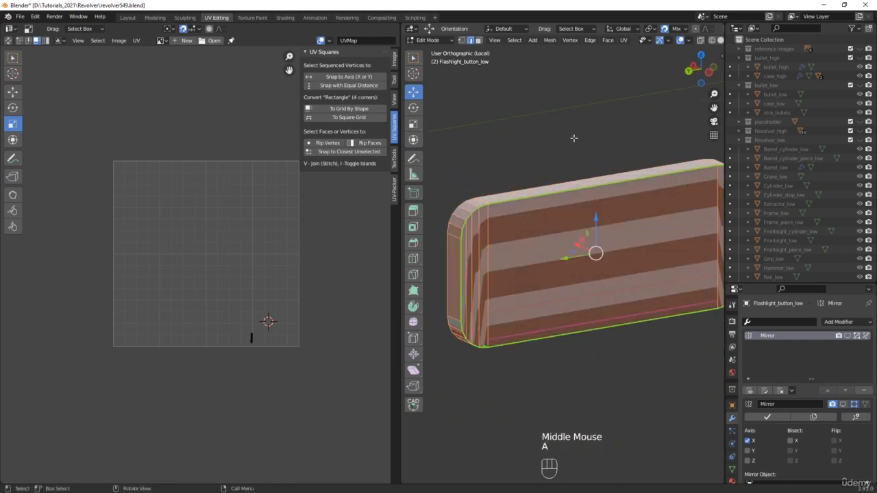
pyautogui.press('u')
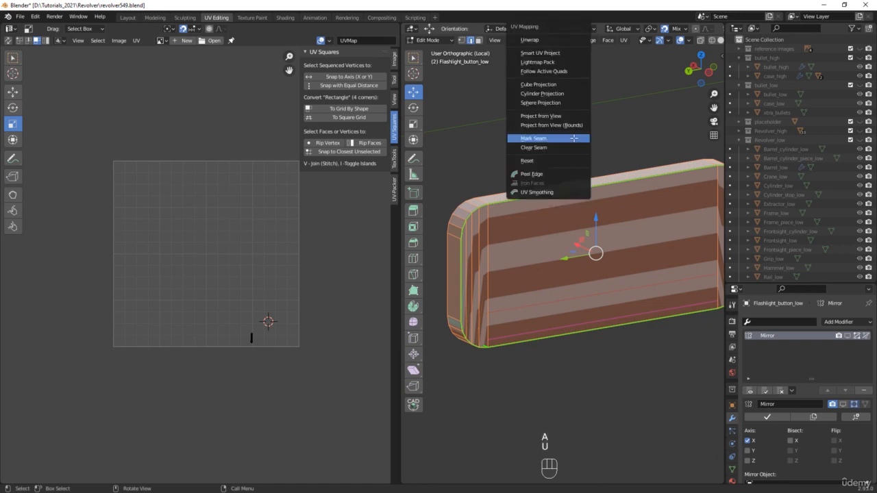
pyautogui.click(545, 42)
pyautogui.moveTo(153, 248); pyautogui.dragTo(185, 236, button='middle')
pyautogui.scroll(4, 164, 243)
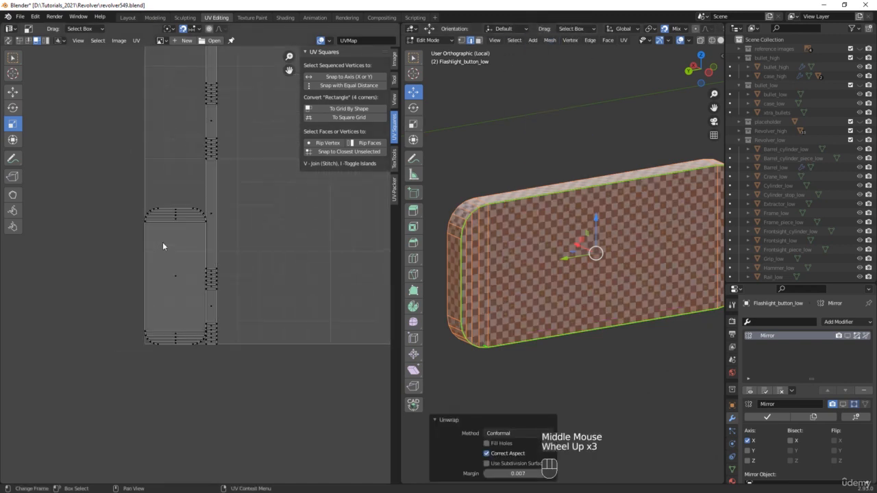
pyautogui.moveTo(486, 274); pyautogui.dragTo(526, 209, button='middle')
# Step: Return to the full flashlight and isolate its long slotted screw for mesh editing
pyautogui.press('/')
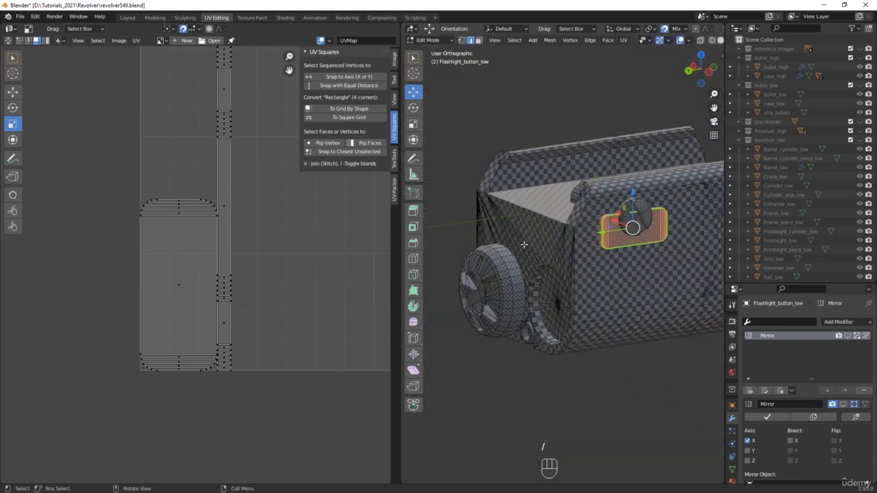
pyautogui.press('Tab')
pyautogui.click(629, 205)
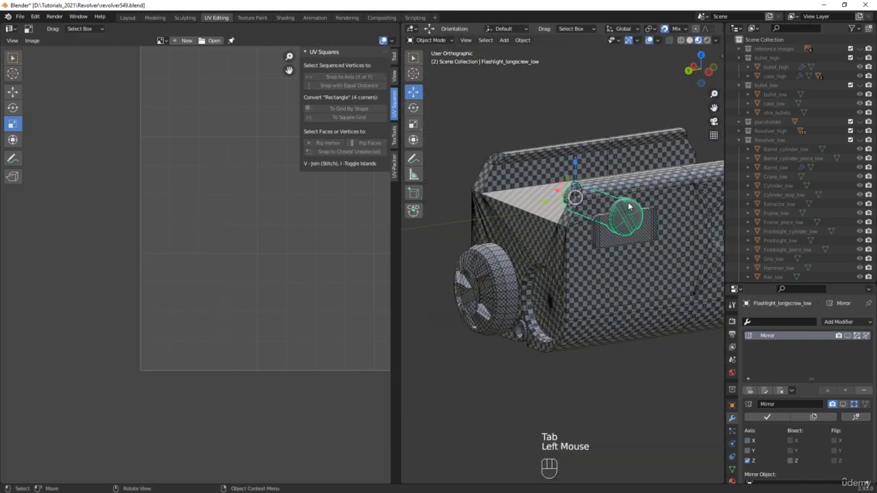
pyautogui.press('/')
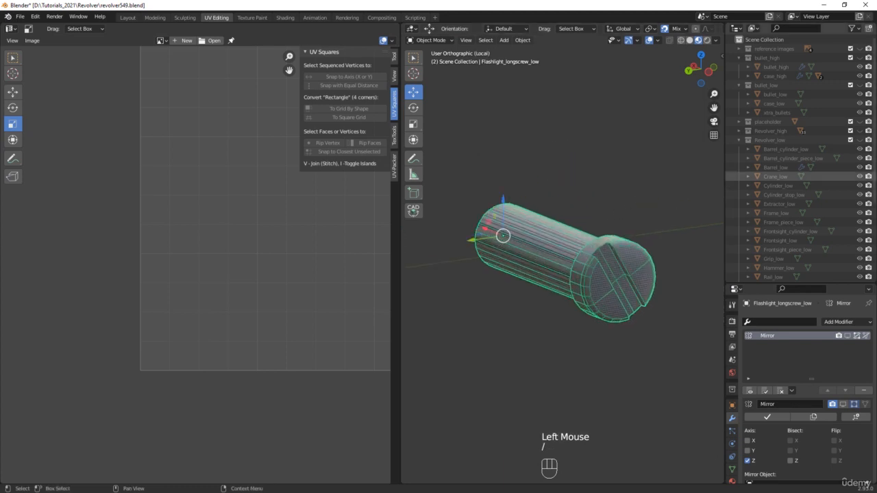
pyautogui.moveTo(644, 300); pyautogui.dragTo(625, 291, button='middle')
pyautogui.scroll(3, 595, 270)
pyautogui.press('Tab')
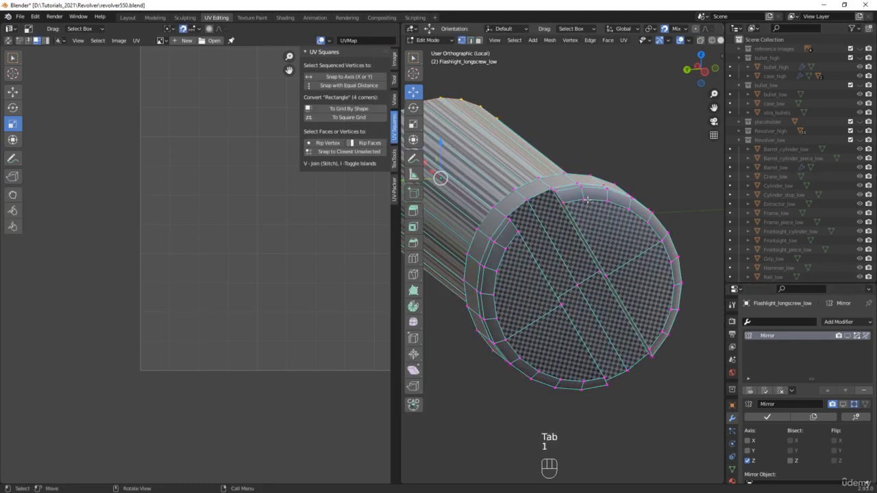
# Step: Dissolve the edges that run across the screw head's face on either side of the slot
pyautogui.keyDown('shift'); pyautogui.click(605, 201); pyautogui.keyUp('shift')
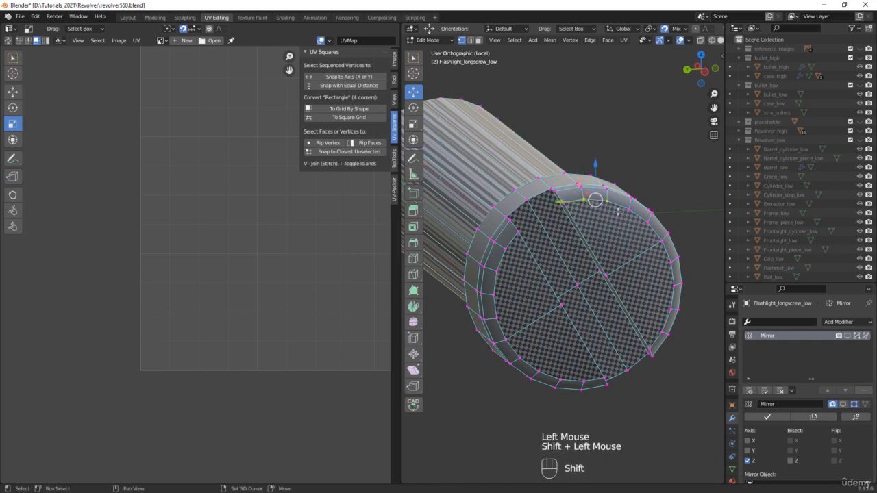
pyautogui.moveTo(597, 261); pyautogui.dragTo(627, 261, button='middle')
pyautogui.press('2')
pyautogui.click(632, 260)
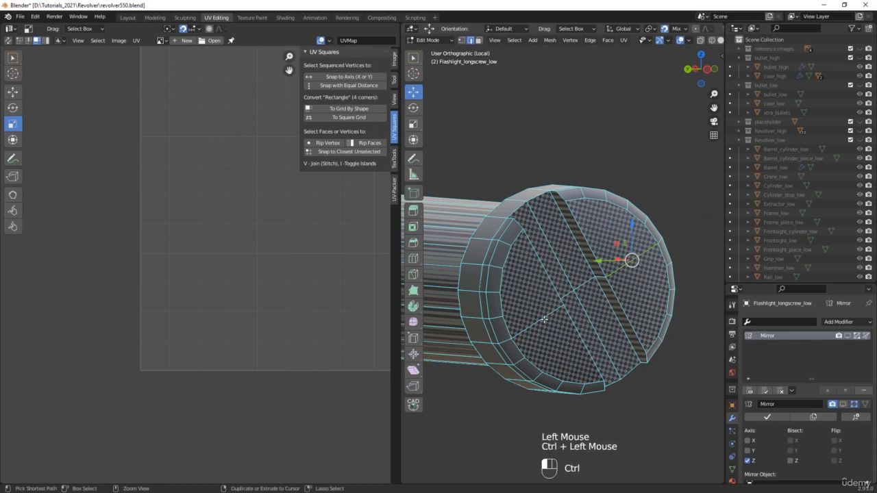
pyautogui.keyDown('ctrl'); pyautogui.click(543, 319); pyautogui.keyUp('ctrl')
pyautogui.moveTo(543, 319)
pyautogui.mouseDown(button='middle')
pyautogui.moveTo(577, 331)
pyautogui.moveTo(541, 326)
pyautogui.mouseUp(button='middle')
pyautogui.press('x')
pyautogui.click(579, 331)
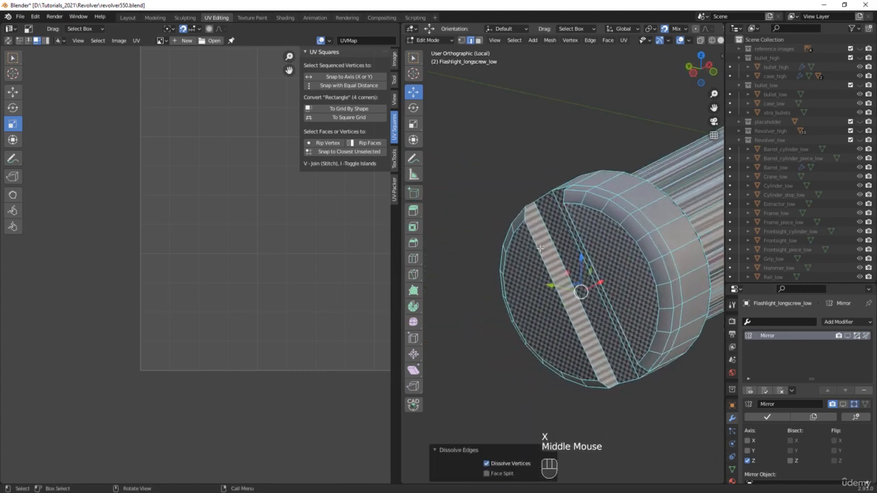
# Step: Connect the inner bevel vertices to the slot's corner vertices on both sides of its upper end
pyautogui.scroll(3, 518, 246)
pyautogui.press('1')
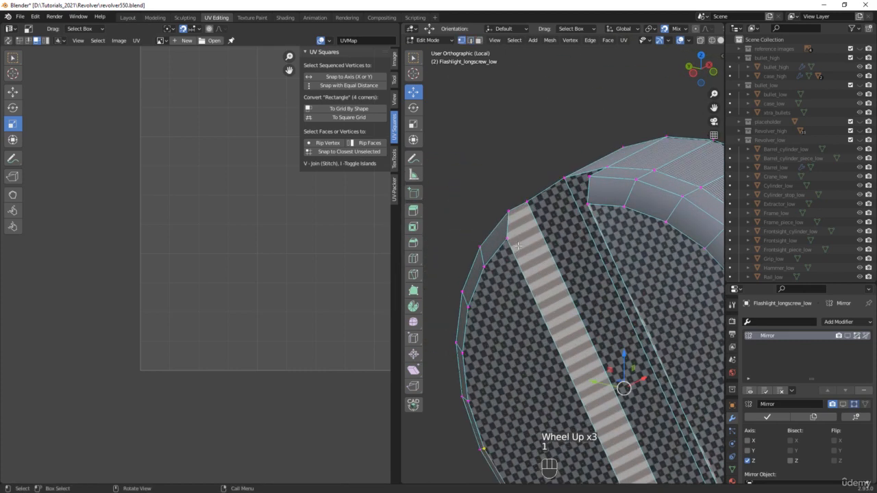
pyautogui.click(507, 237)
pyautogui.keyDown('shift'); pyautogui.click(528, 199); pyautogui.keyUp('shift')
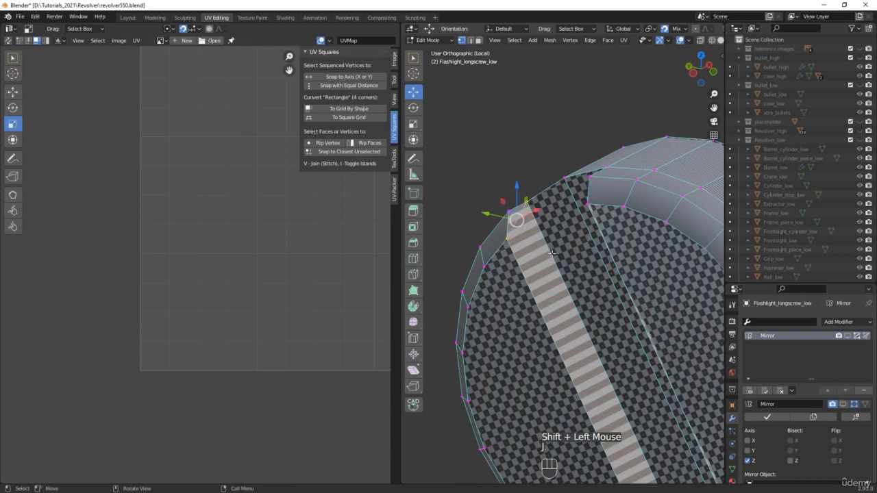
pyautogui.moveTo(553, 250); pyautogui.dragTo(618, 180, button='middle')
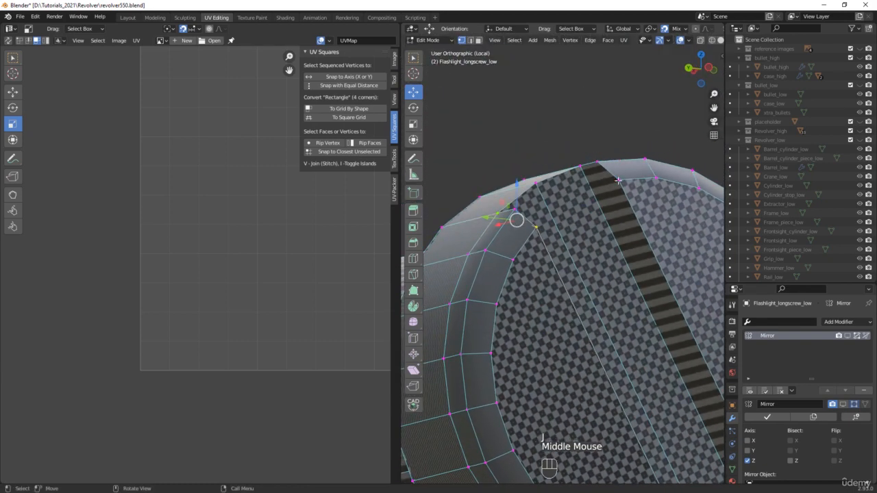
pyautogui.keyDown('shift'); pyautogui.click(579, 164); pyautogui.keyUp('shift')
# Step: Connect the inner bevel vertices to the slot's corner vertices on both sides of its lower end
pyautogui.scroll(-4, 581, 193)
pyautogui.moveTo(588, 244); pyautogui.dragTo(522, 258, button='middle')
pyautogui.scroll(2, 630, 368)
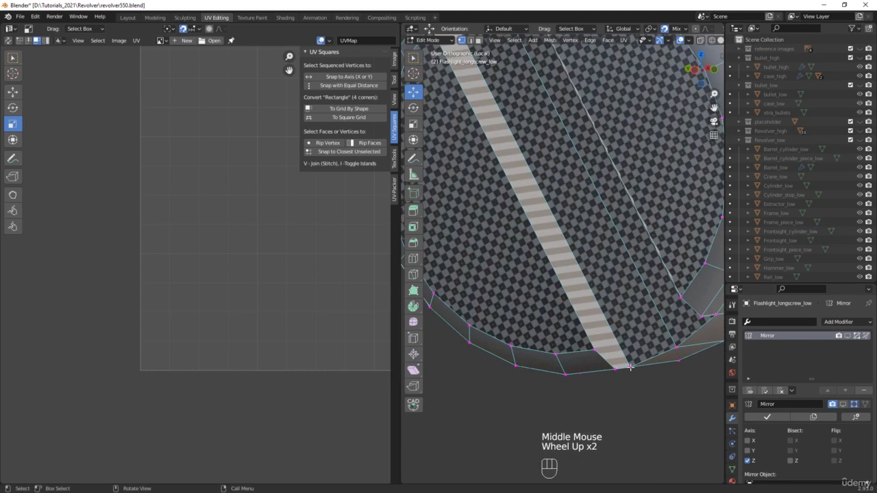
pyautogui.keyDown('shift'); pyautogui.click(597, 350); pyautogui.keyUp('shift')
pyautogui.moveTo(612, 332); pyautogui.dragTo(542, 256, button='middle')
pyautogui.keyDown('shift'); pyautogui.click(701, 296); pyautogui.keyUp('shift')
pyautogui.scroll(-3, 700, 296)
# Step: Connect opposite inner rim vertices with edges parallel to the slot on the upper half of the screw head
pyautogui.click(551, 170)
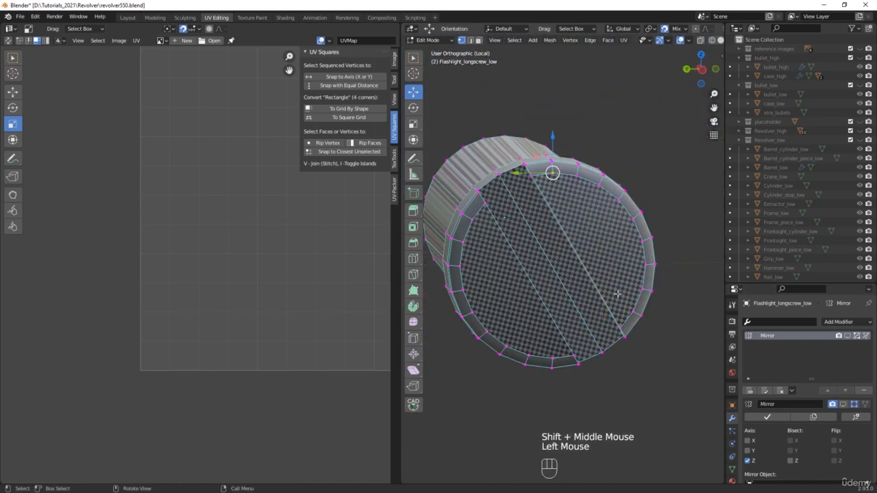
pyautogui.keyDown('shift'); pyautogui.click(631, 311); pyautogui.keyUp('shift')
pyautogui.press('j')
pyautogui.click(642, 285)
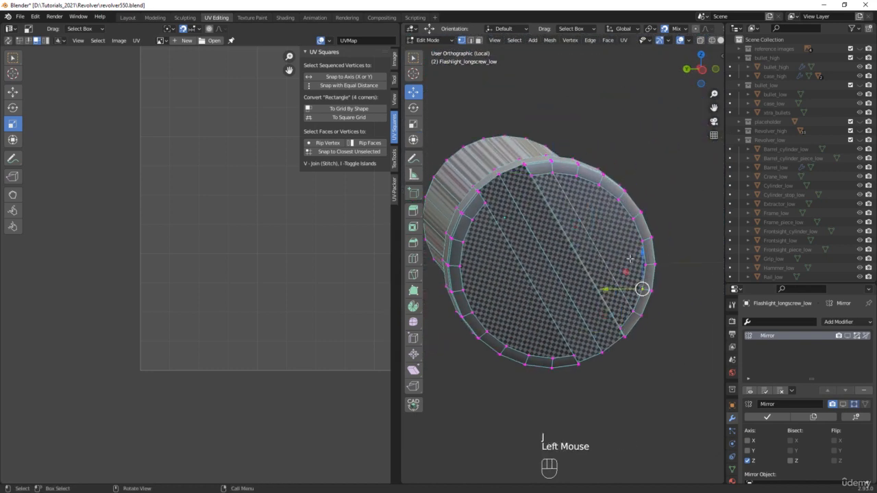
pyautogui.click(598, 186)
pyautogui.keyDown('shift'); pyautogui.click(642, 265); pyautogui.keyUp('shift')
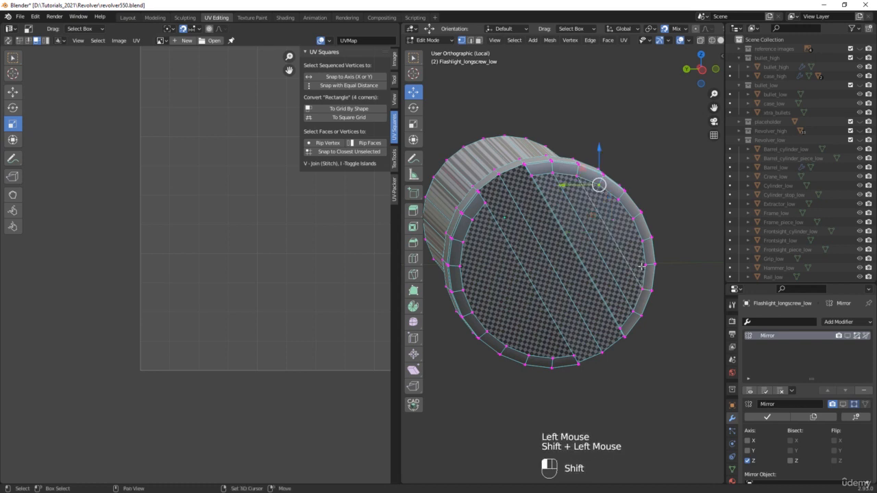
# Step: Connect opposite inner rim vertices with parallel edges on the lower half of the screw head, below the slot
pyautogui.click(551, 358)
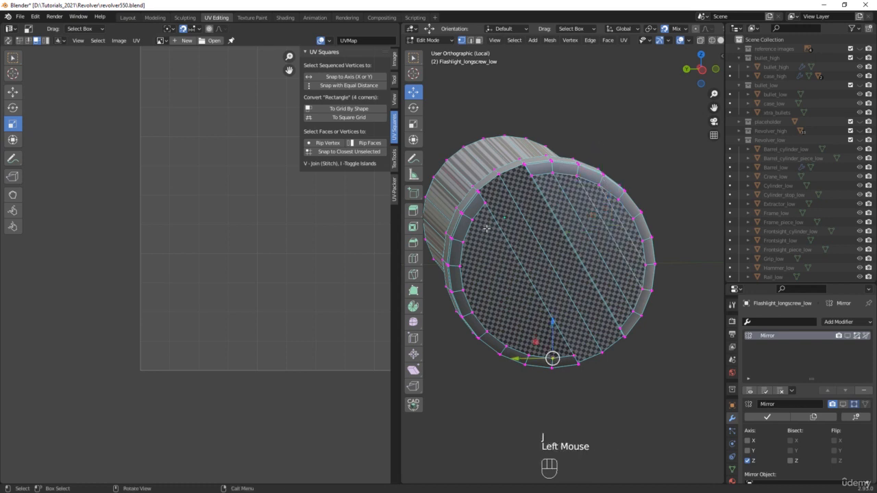
pyautogui.keyDown('shift'); pyautogui.click(476, 212); pyautogui.keyUp('shift')
pyautogui.press('j')
pyautogui.click(464, 242)
pyautogui.keyDown('shift'); pyautogui.click(527, 358); pyautogui.keyUp('shift')
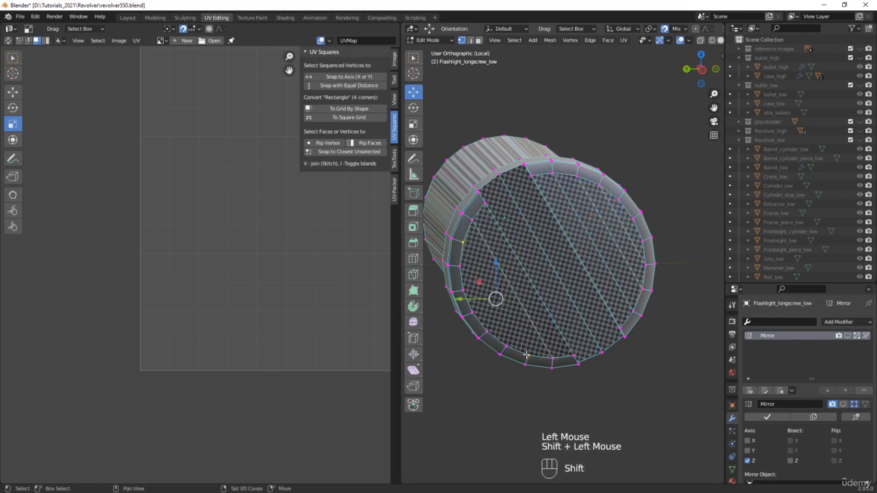
pyautogui.press('j')
pyautogui.click(505, 346)
pyautogui.keyDown('shift'); pyautogui.click(460, 267); pyautogui.keyUp('shift')
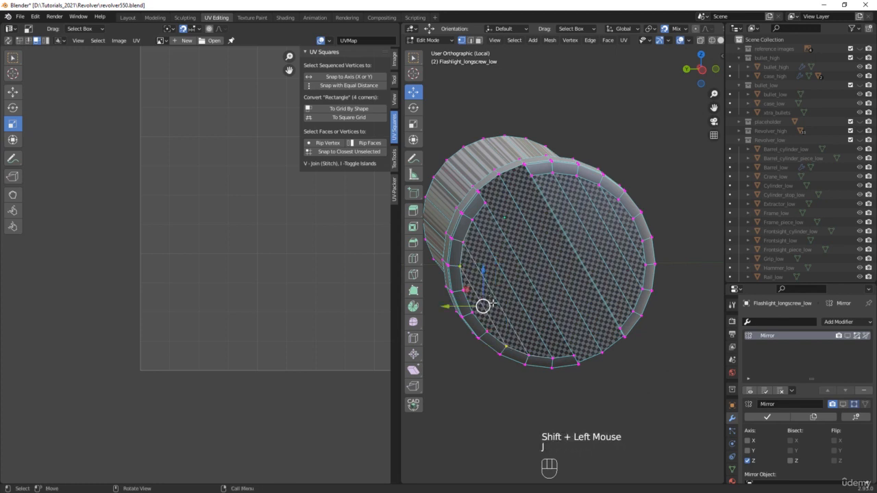
# Step: Select the screw's sharp edges at 30° sharpness and mark them as UV seams
pyautogui.moveTo(484, 302)
pyautogui.mouseDown(button='middle')
pyautogui.moveTo(506, 296)
pyautogui.moveTo(469, 295)
pyautogui.mouseUp(button='middle')
pyautogui.scroll(-2, 524, 278)
pyautogui.moveTo(524, 279); pyautogui.dragTo(675, 362, button='middle')
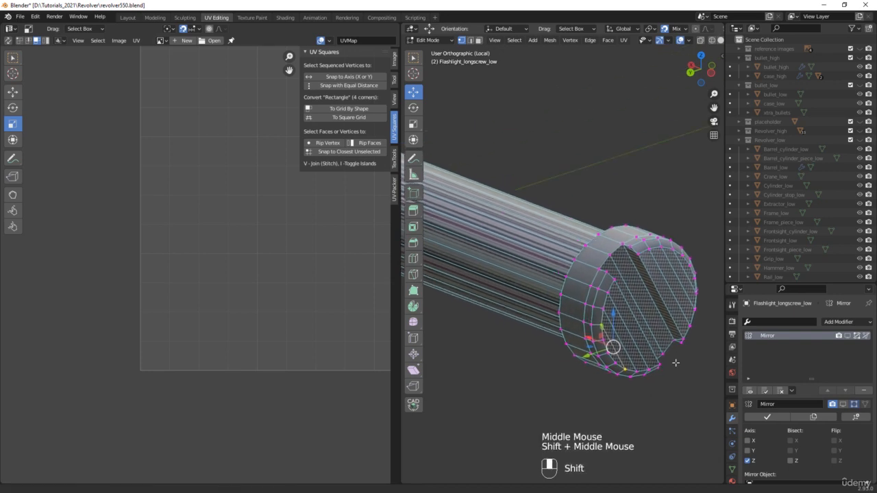
pyautogui.press('2')
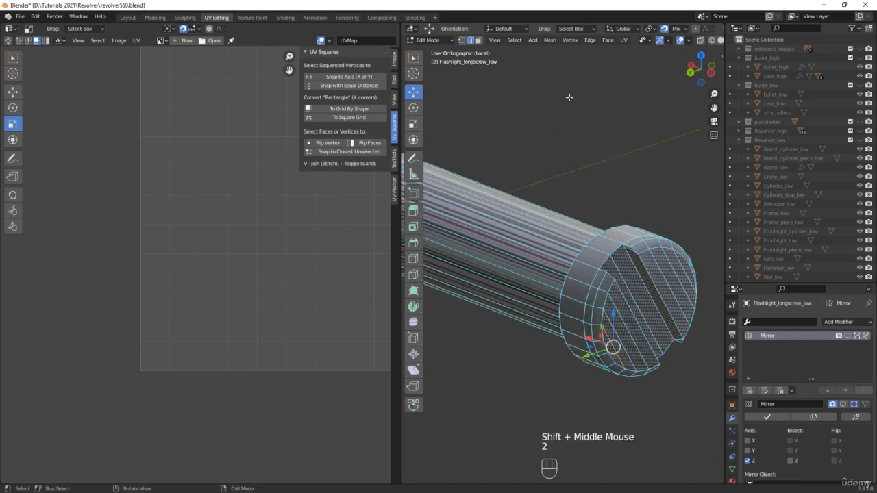
pyautogui.click(569, 98)
pyautogui.click(514, 40)
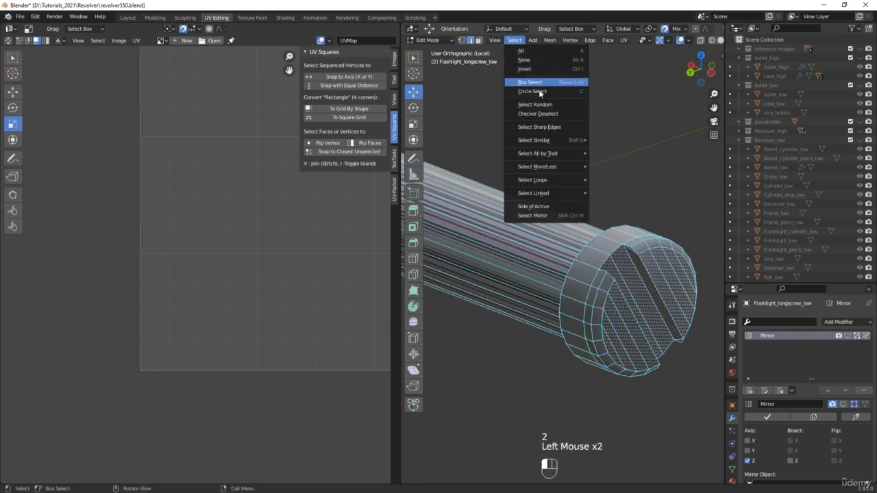
pyautogui.click(543, 128)
pyautogui.keyDown('shift'); pyautogui.moveTo(552, 172); pyautogui.dragTo(626, 149, button='middle'); pyautogui.keyUp('shift')
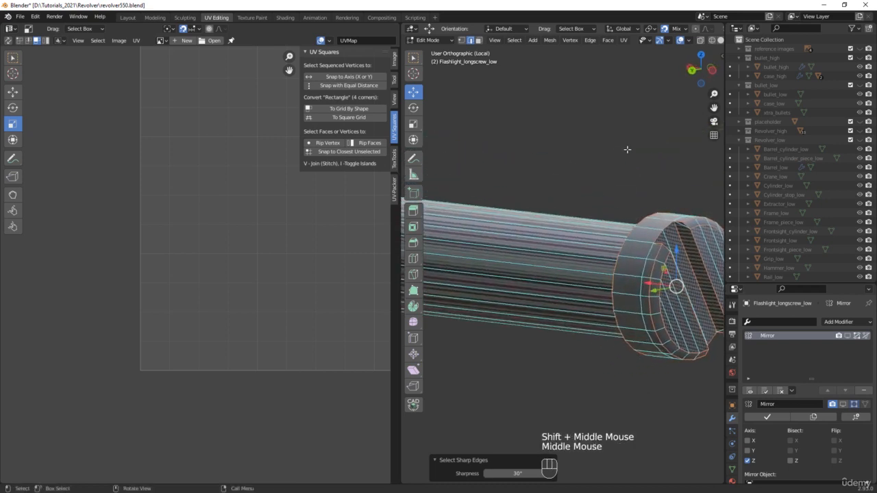
pyautogui.keyDown('shift'); pyautogui.moveTo(641, 214); pyautogui.dragTo(602, 196, button='middle'); pyautogui.keyUp('shift')
pyautogui.scroll(1, 601, 196)
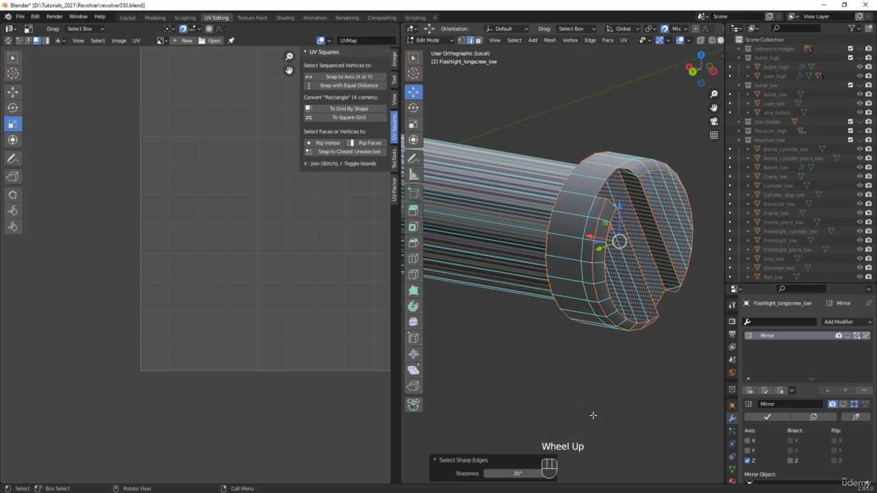
pyautogui.press('u')
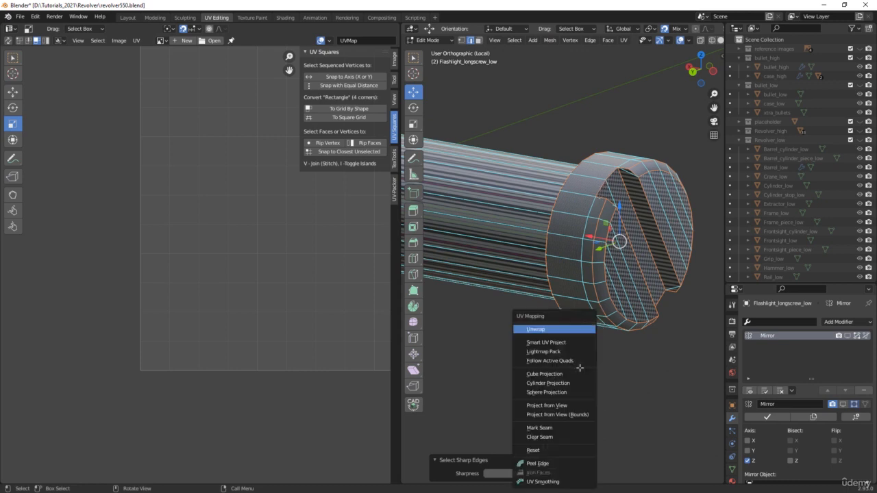
pyautogui.click(543, 426)
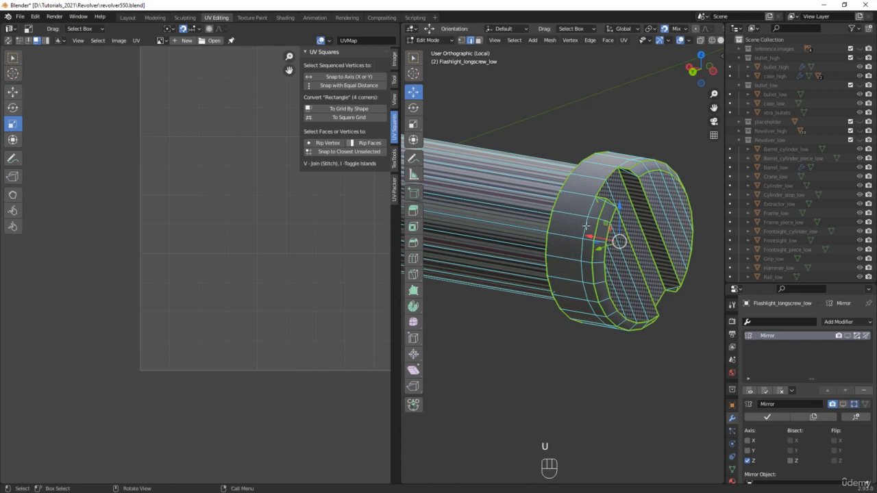
pyautogui.moveTo(586, 226); pyautogui.dragTo(516, 228, button='middle')
pyautogui.scroll(2, 550, 183)
pyautogui.scroll(3, 550, 183)
pyautogui.moveTo(550, 183); pyautogui.dragTo(657, 200, button='middle')
pyautogui.scroll(4, 658, 200)
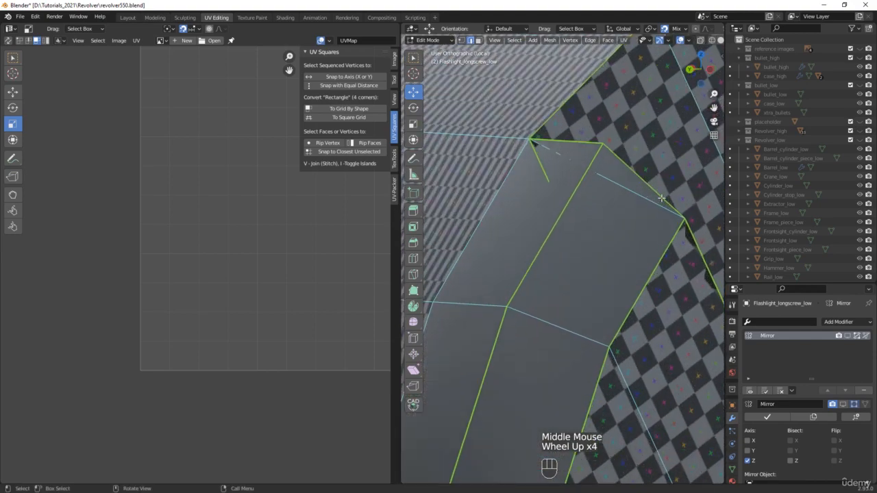
pyautogui.scroll(-4, 603, 198)
pyautogui.scroll(1, 583, 207)
pyautogui.click(583, 207)
pyautogui.scroll(-2, 583, 207)
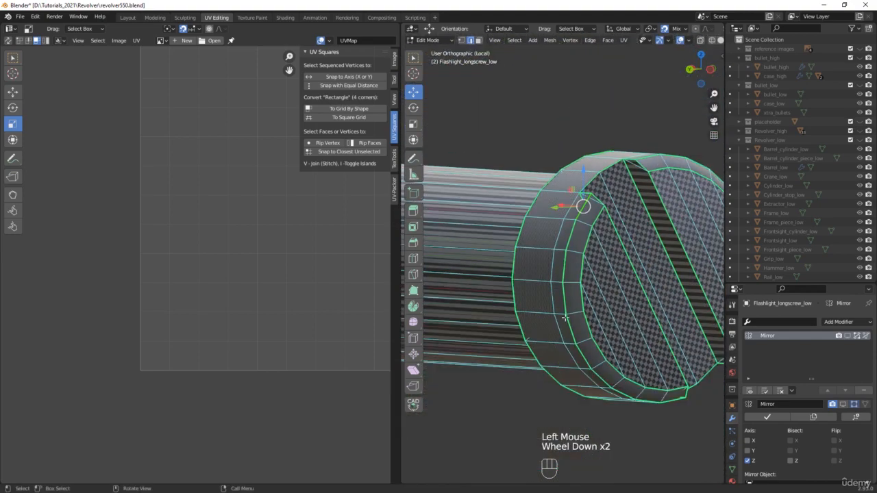
pyautogui.moveTo(583, 207); pyautogui.dragTo(643, 355, button='middle')
pyautogui.scroll(1, 690, 410)
pyautogui.keyDown('ctrl'); pyautogui.click(702, 384); pyautogui.keyUp('ctrl')
pyautogui.click(643, 354)
pyautogui.keyDown('ctrl'); pyautogui.click(483, 275); pyautogui.keyUp('ctrl')
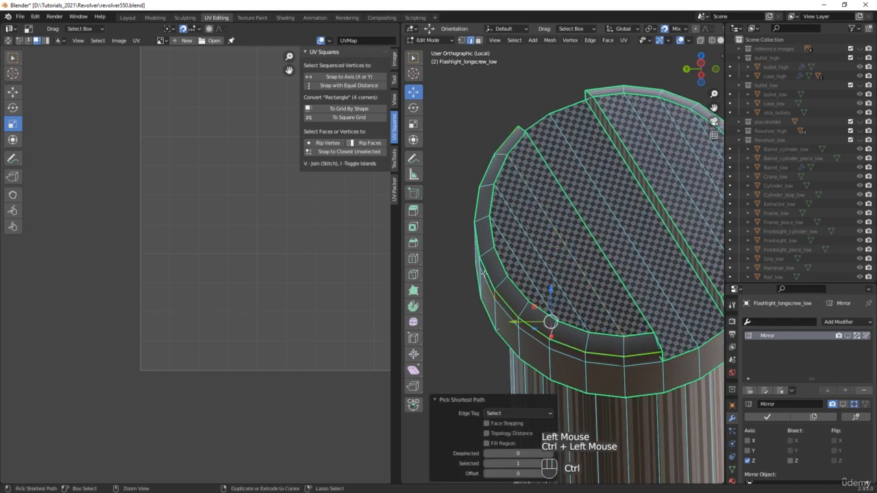
# Step: Clear the seam along the outer bevel edge on one half of the slotted screw head
pyautogui.moveTo(482, 274); pyautogui.dragTo(613, 363, button='middle')
pyautogui.click(637, 364)
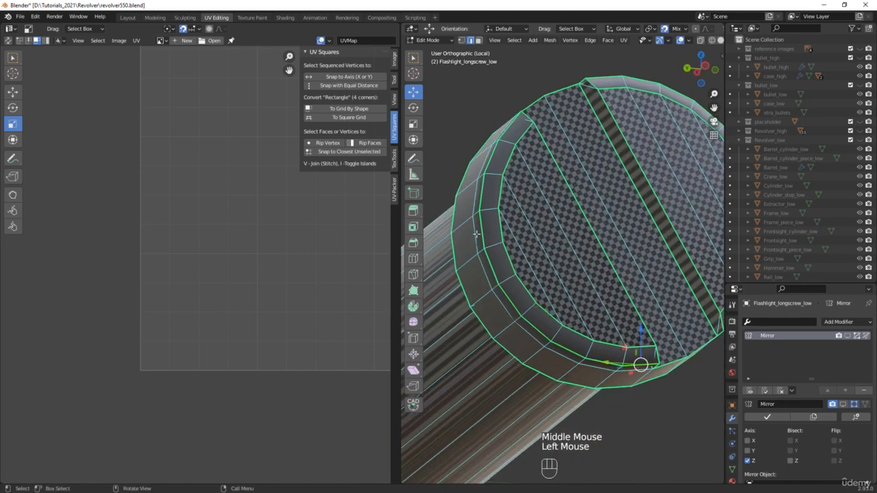
pyautogui.keyDown('ctrl'); pyautogui.click(480, 190); pyautogui.keyUp('ctrl')
pyautogui.moveTo(480, 190); pyautogui.dragTo(521, 167, button='middle')
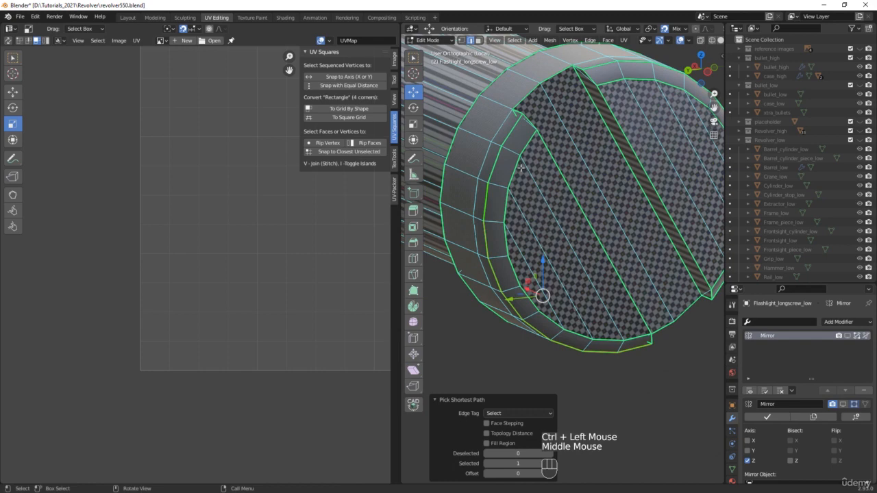
pyautogui.keyDown('ctrl'); pyautogui.click(511, 127); pyautogui.keyUp('ctrl')
pyautogui.press('u')
pyautogui.click(537, 239)
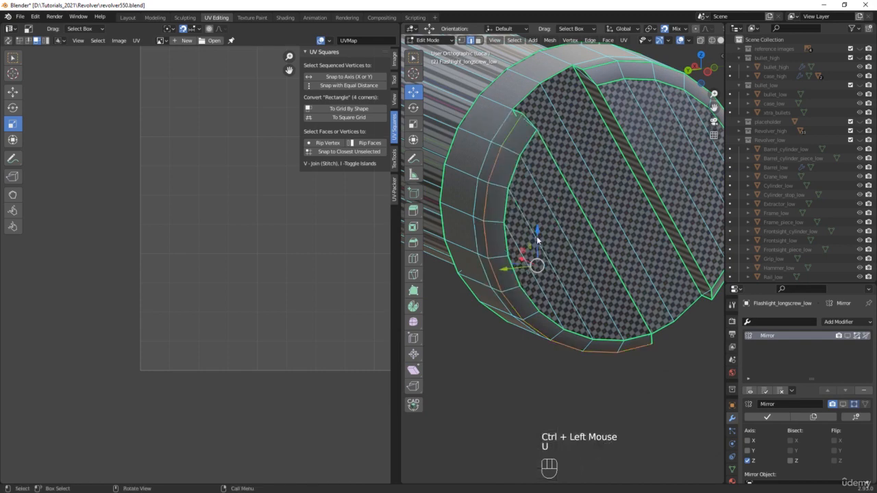
# Step: Clear the seam along the outer bevel edge on the opposite half of the slotted screw head
pyautogui.scroll(-2, 541, 237)
pyautogui.moveTo(541, 236); pyautogui.dragTo(585, 151, button='middle')
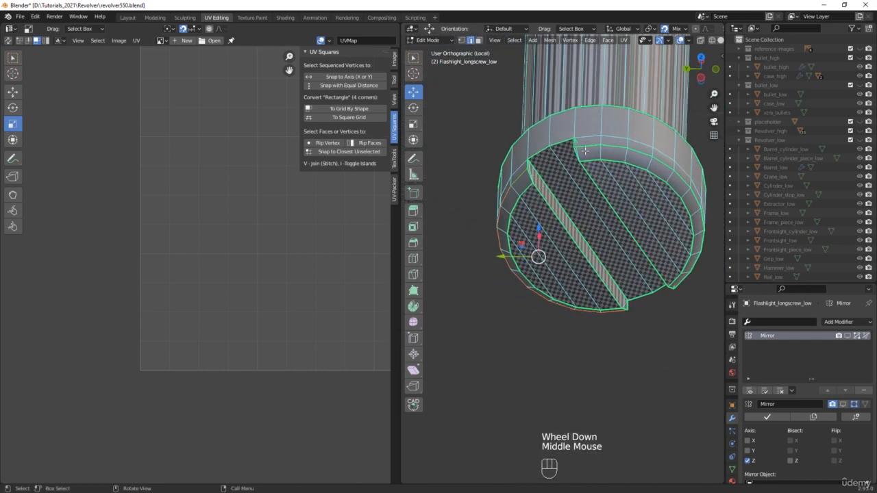
pyautogui.moveTo(636, 230); pyautogui.dragTo(637, 274, button='middle')
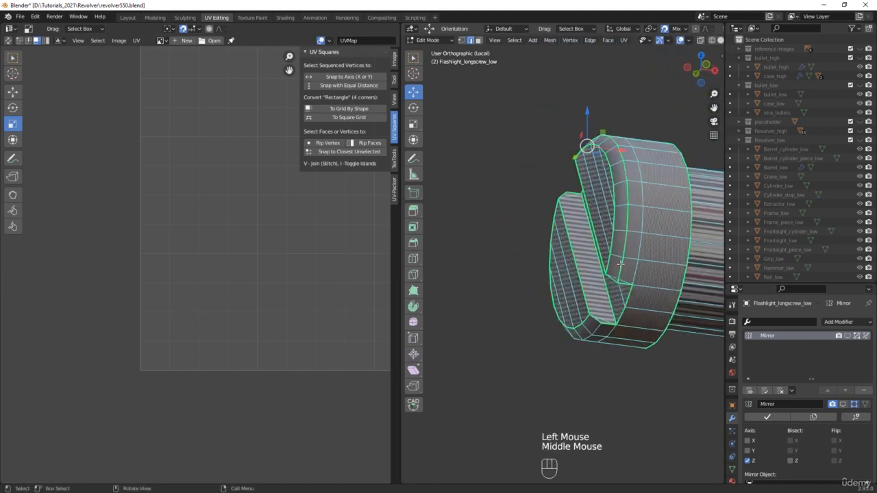
pyautogui.scroll(3, 637, 274)
pyautogui.keyDown('ctrl'); pyautogui.click(637, 275); pyautogui.keyUp('ctrl')
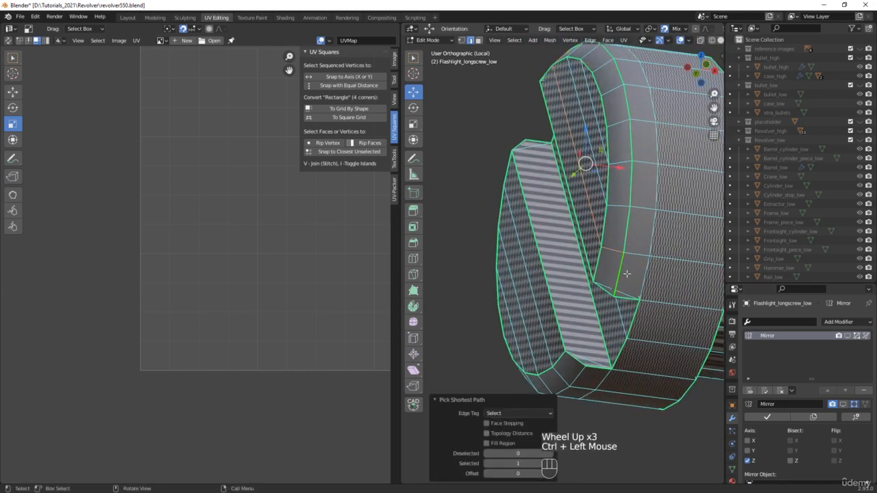
pyautogui.click(626, 273)
pyautogui.moveTo(626, 273); pyautogui.dragTo(566, 119, button='middle')
pyautogui.keyDown('ctrl'); pyautogui.click(609, 83); pyautogui.keyUp('ctrl')
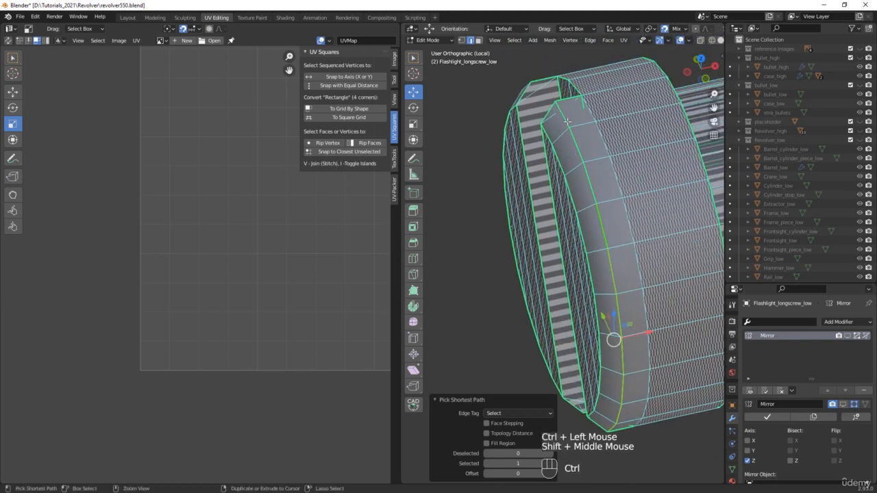
pyautogui.keyDown('ctrl'); pyautogui.click(567, 121); pyautogui.keyUp('ctrl')
pyautogui.press('u')
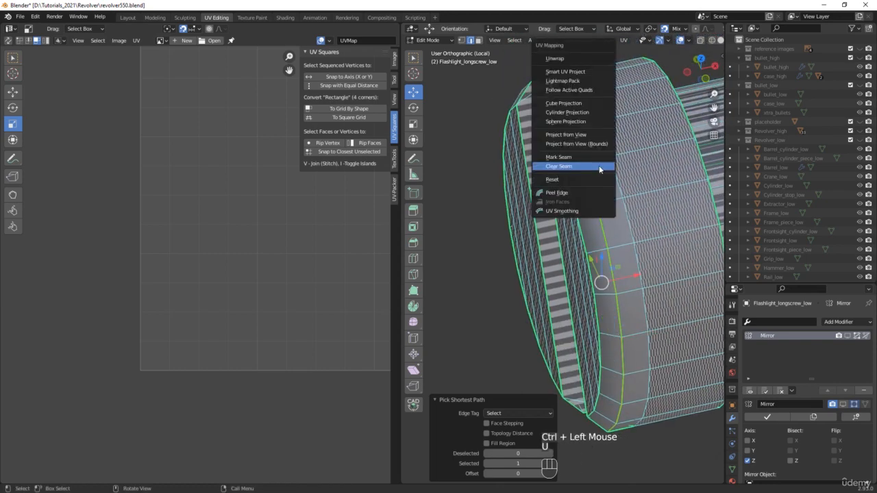
pyautogui.scroll(-2, 600, 169)
# Step: Mark a seam on the edge crossing the screw head's side wall at the slot's end
pyautogui.moveTo(600, 170); pyautogui.dragTo(589, 397, button='middle')
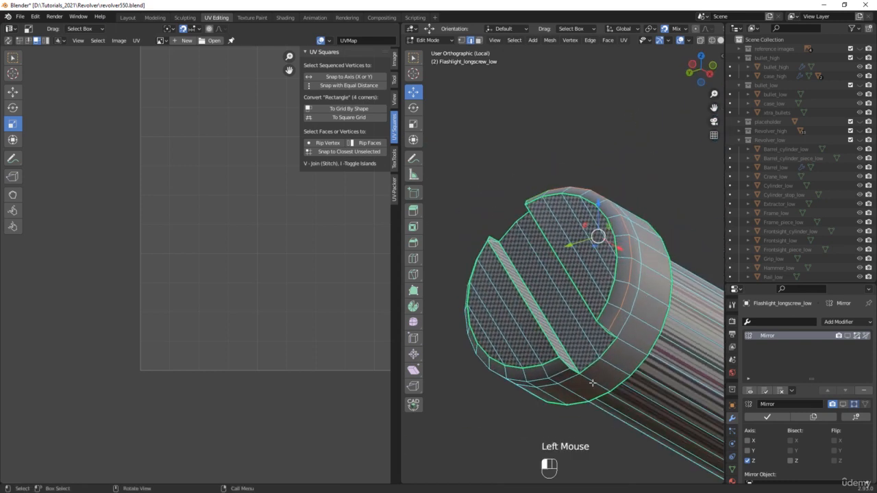
pyautogui.click(593, 382)
pyautogui.press('u')
pyautogui.click(611, 398)
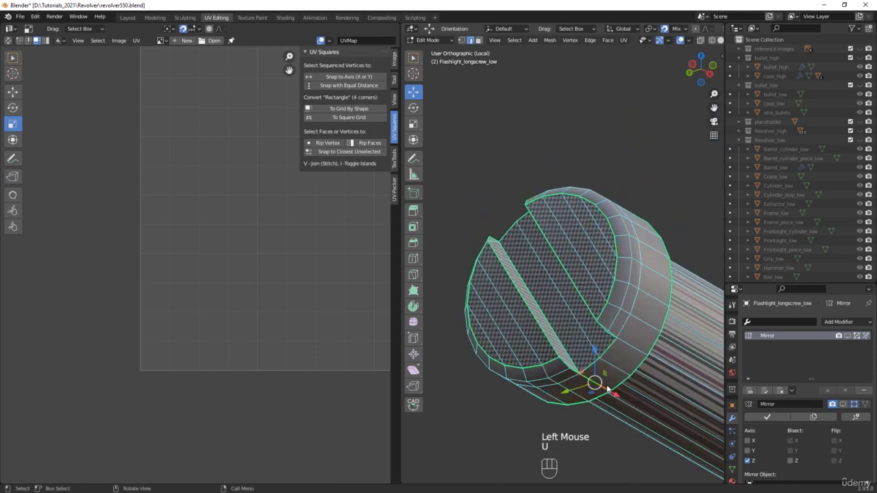
# Step: Mark seams on an edge across the ring under the head and on a lengthwise edge of the shaft
pyautogui.moveTo(596, 387); pyautogui.dragTo(596, 363, button='middle')
pyautogui.scroll(2, 612, 368)
pyautogui.click(615, 357)
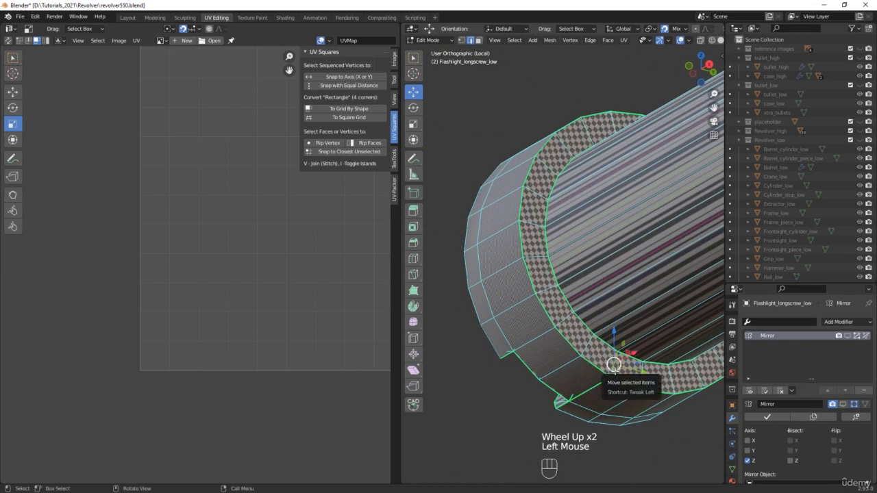
pyautogui.scroll(-1, 615, 359)
pyautogui.keyDown('shift'); pyautogui.click(656, 372); pyautogui.keyUp('shift')
pyautogui.keyDown('shift'); pyautogui.moveTo(656, 371); pyautogui.dragTo(484, 370, button='middle'); pyautogui.keyUp('shift')
pyautogui.press('u')
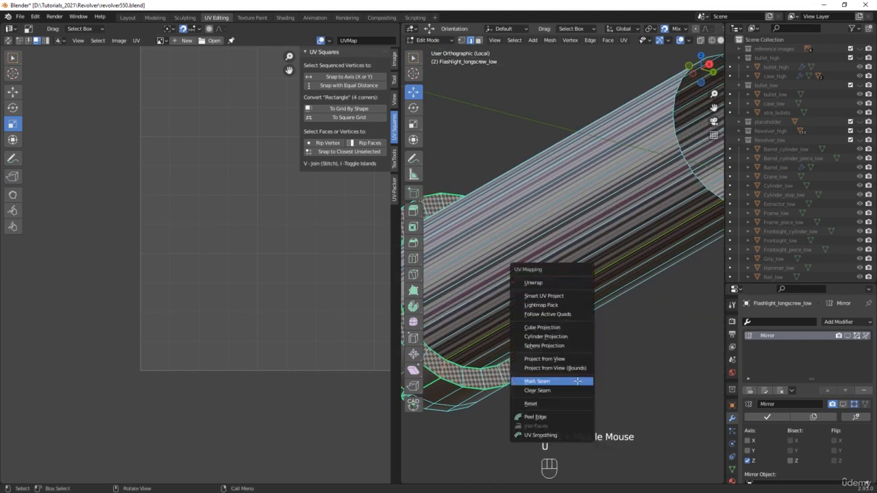
pyautogui.click(578, 382)
# Step: Select the whole screw mesh and unwrap it with the Conformal method and a 0.007 margin
pyautogui.scroll(-2, 552, 378)
pyautogui.moveTo(552, 378); pyautogui.dragTo(596, 406, button='middle')
pyautogui.press('a')
pyautogui.press('u')
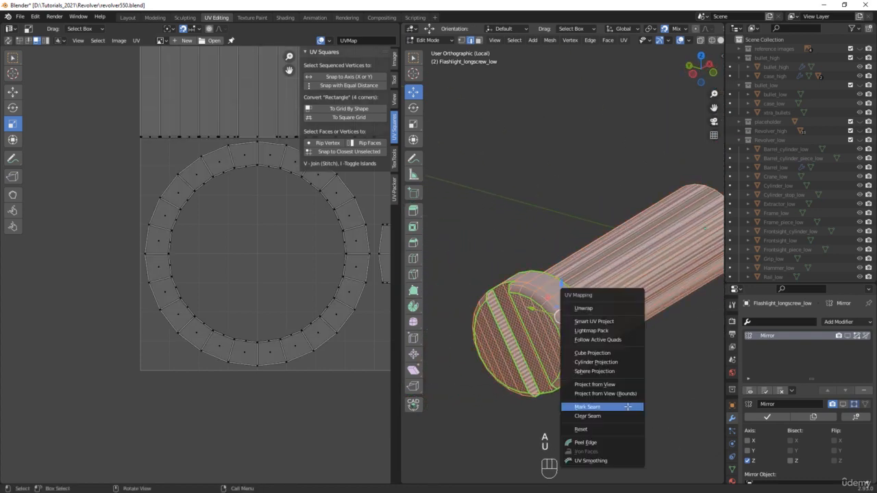
pyautogui.click(584, 309)
pyautogui.scroll(-3, 263, 261)
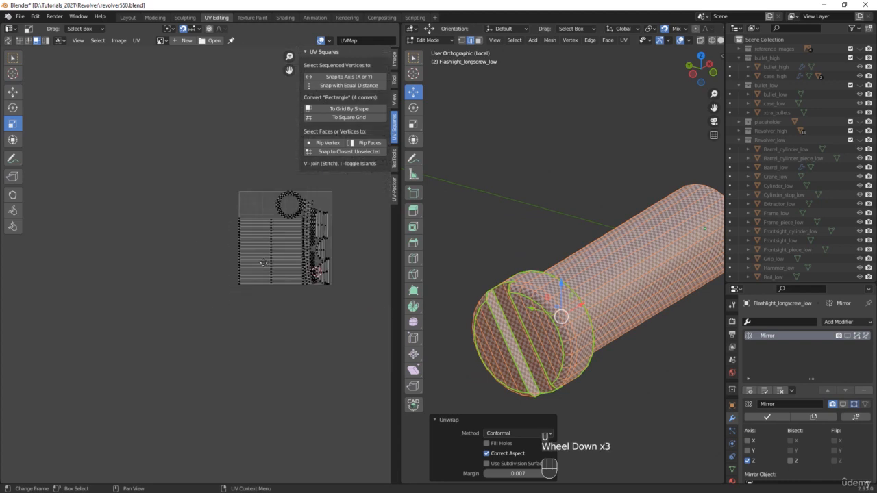
pyautogui.scroll(2, 279, 238)
pyautogui.scroll(3, 279, 238)
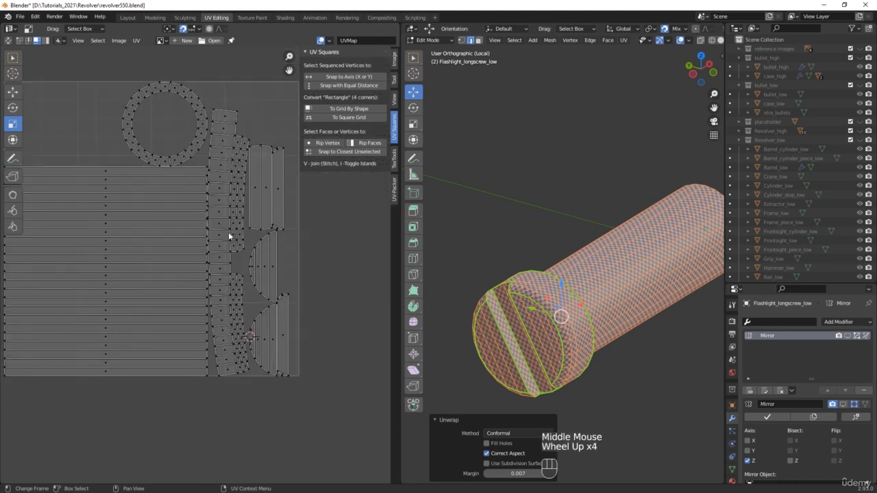
# Step: Compare the Angle Based unwrap method with Conformal, leaving the unwrap on Conformal
pyautogui.click(487, 444)
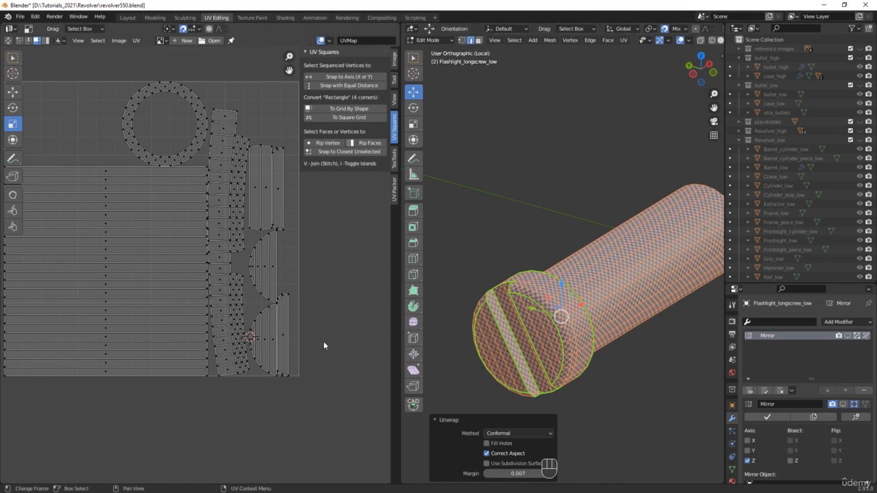
pyautogui.click(498, 435)
pyautogui.click(501, 444)
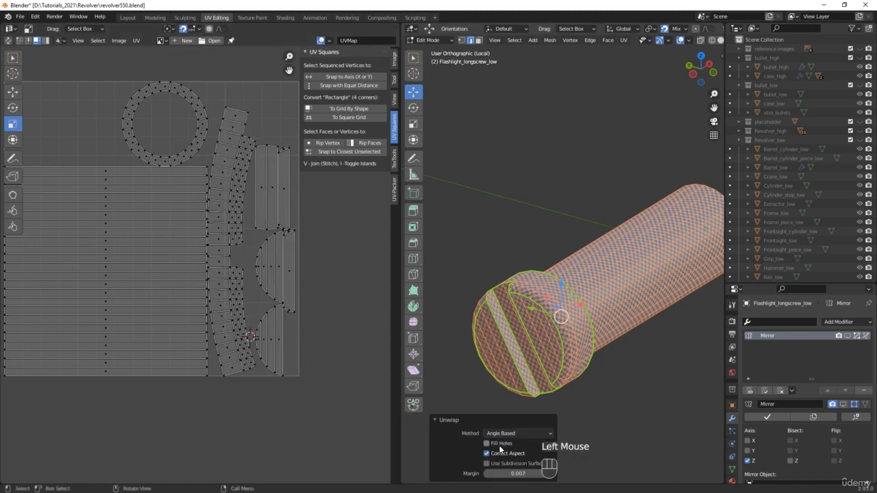
pyautogui.click(502, 444)
pyautogui.click(499, 454)
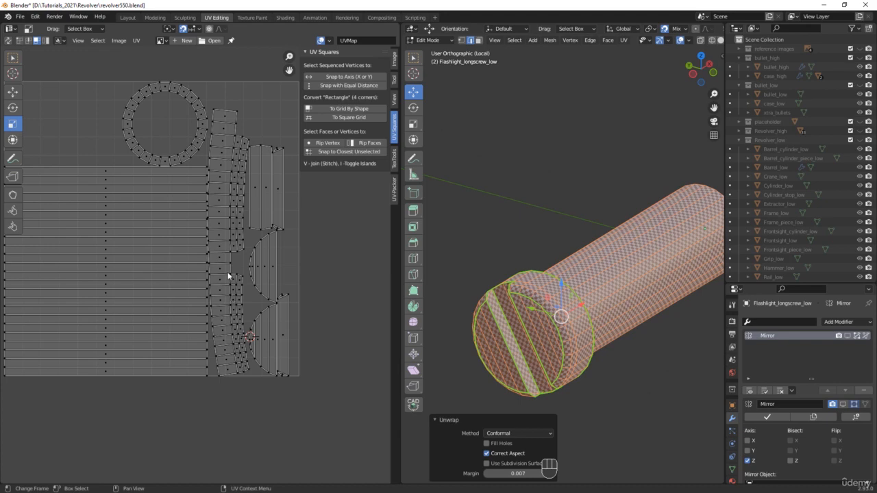
# Step: Square one face of the ring UV island with To Grid By Shape and straighten the ring with Follow Active Quads, using Length Average
pyautogui.scroll(3, 148, 87)
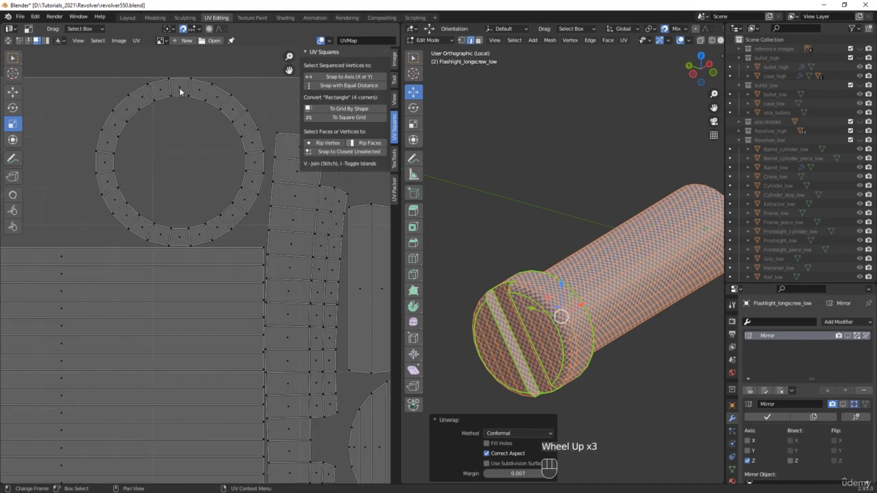
pyautogui.click(179, 86)
pyautogui.click(348, 109)
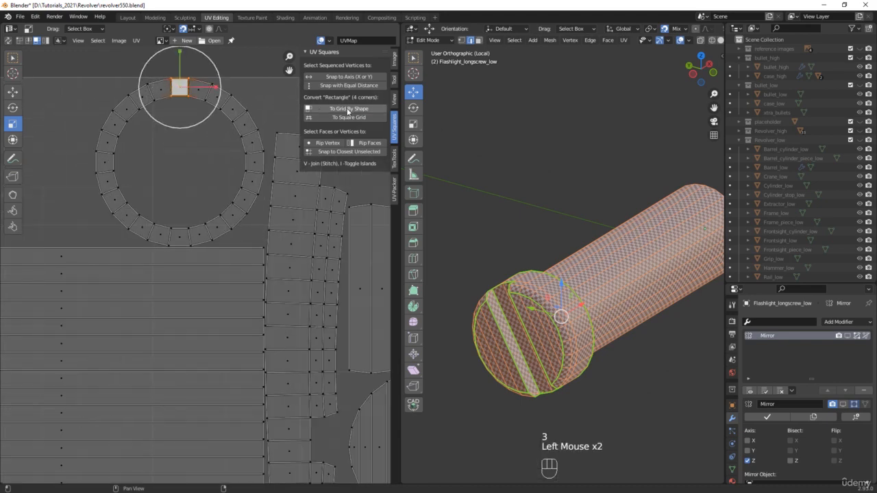
pyautogui.rightClick(174, 86)
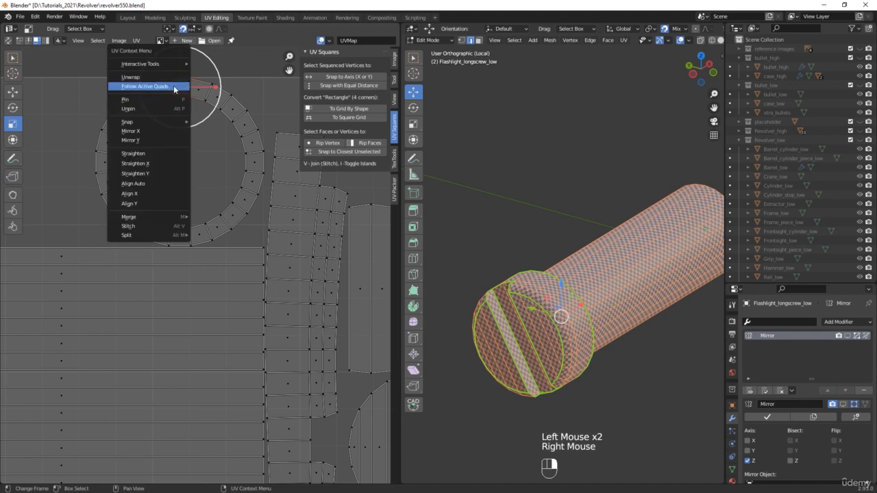
pyautogui.click(173, 85)
pyautogui.scroll(-2, 182, 100)
pyautogui.moveTo(240, 316); pyautogui.dragTo(167, 283, button='middle')
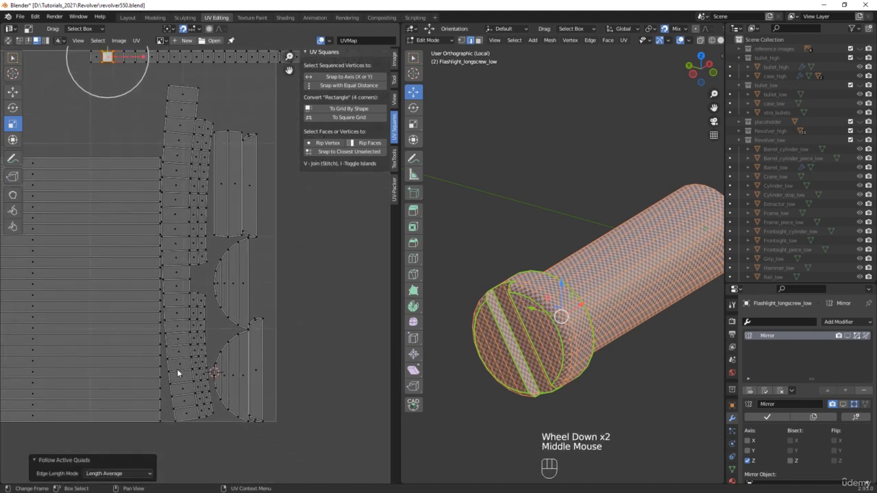
# Step: Square a row of three faces in the bent UV strip with To Grid By Shape and straighten it with Follow Active Quads, using Length Average
pyautogui.moveTo(179, 373); pyautogui.dragTo(187, 309, button='middle')
pyautogui.scroll(3, 184, 259)
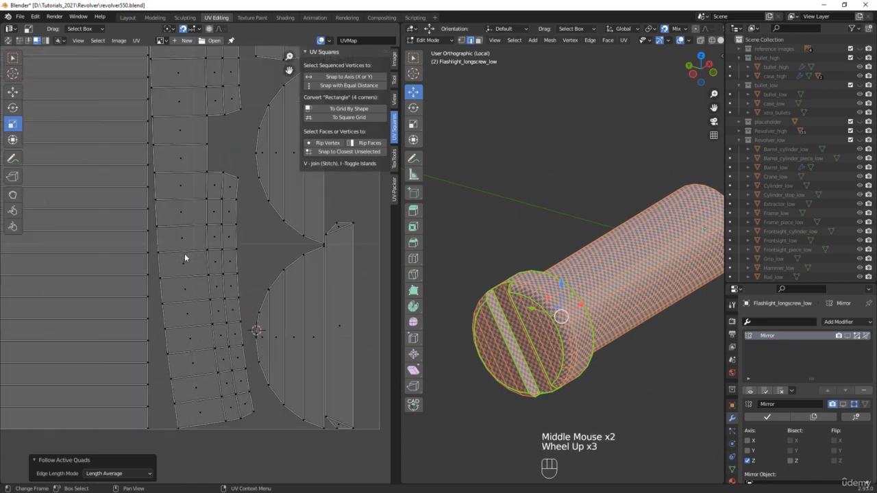
pyautogui.moveTo(174, 148); pyautogui.dragTo(179, 249)
pyautogui.moveTo(179, 248); pyautogui.dragTo(188, 339, button='middle')
pyautogui.click(198, 239)
pyautogui.keyDown('shift'); pyautogui.click(226, 239); pyautogui.keyUp('shift')
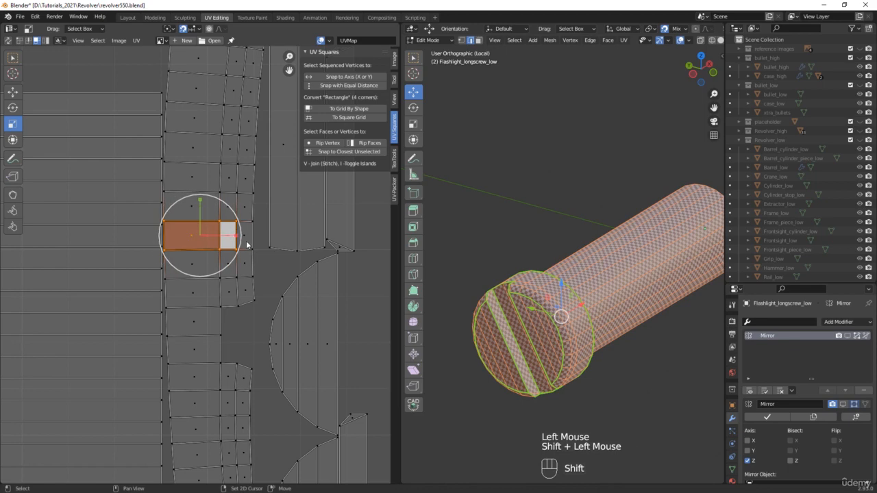
pyautogui.keyDown('shift'); pyautogui.click(244, 240); pyautogui.keyUp('shift')
pyautogui.click(358, 109)
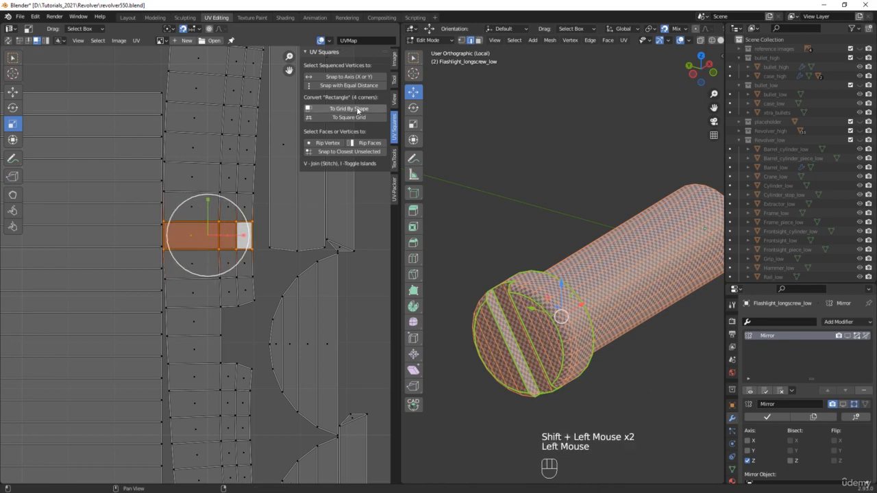
pyautogui.rightClick(204, 234)
pyautogui.click(204, 234)
pyautogui.scroll(-3, 204, 235)
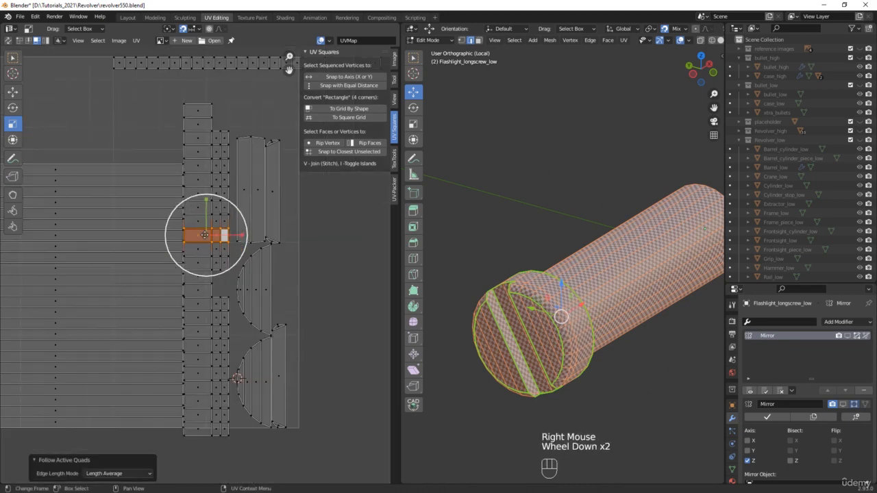
pyautogui.click(319, 269)
pyautogui.moveTo(311, 235); pyautogui.dragTo(366, 244, button='middle')
# Step: Finish editing the long screw, return to the full flashlight, and isolate Flashlight_button2_low in local view
pyautogui.moveTo(595, 276); pyautogui.dragTo(691, 290, button='middle')
pyautogui.scroll(2, 520, 233)
pyautogui.scroll(-2, 641, 252)
pyautogui.press('/')
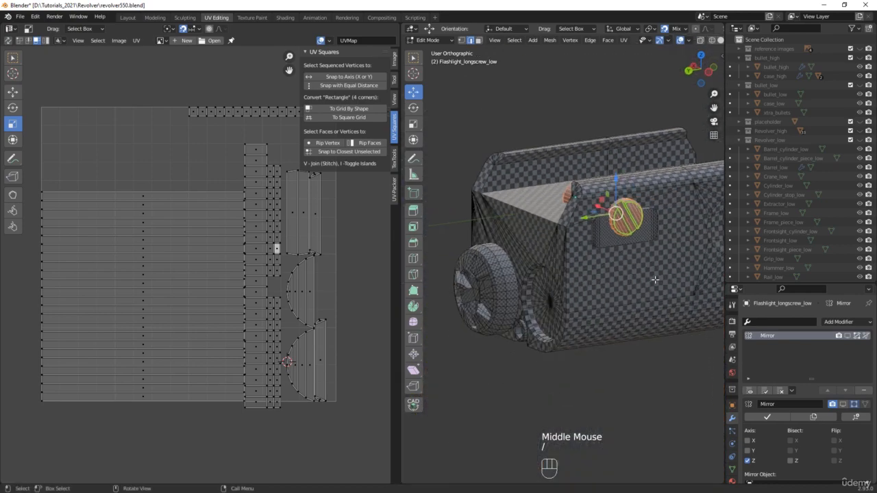
pyautogui.press('Tab')
pyautogui.keyDown('shift'); pyautogui.moveTo(638, 272); pyautogui.dragTo(639, 293, button='middle'); pyautogui.keyUp('shift')
pyautogui.click(659, 266)
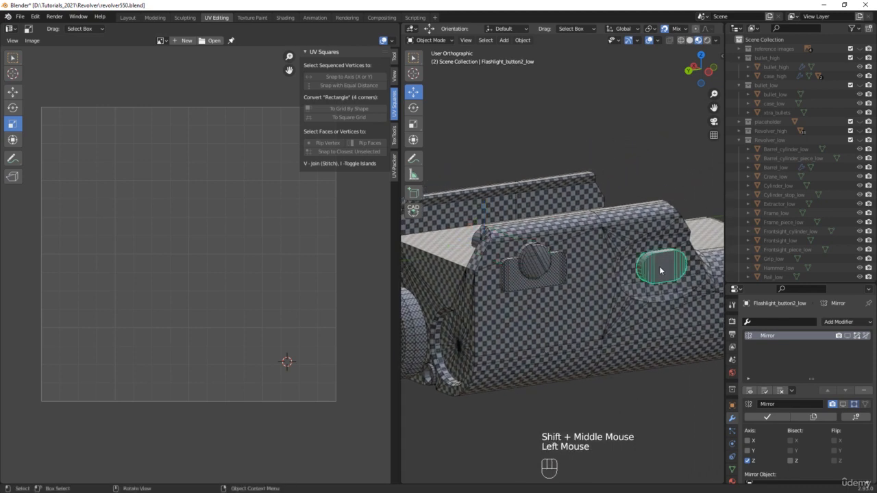
pyautogui.press('/')
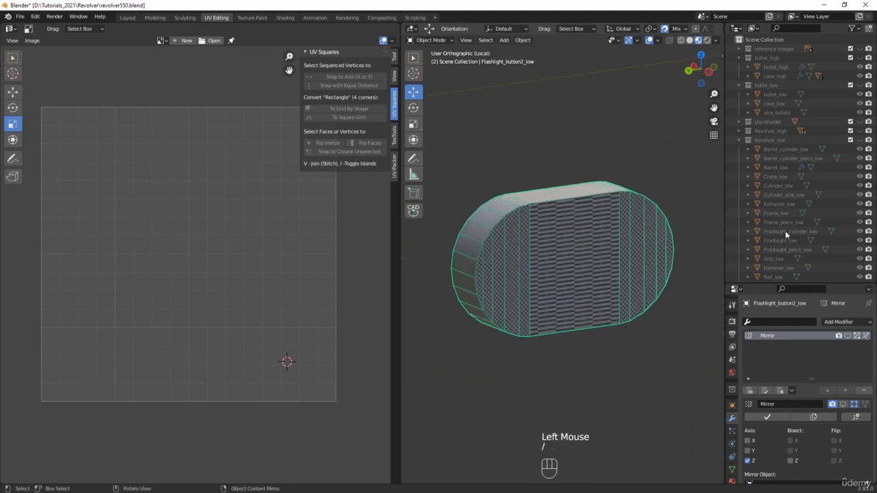
pyautogui.moveTo(515, 336); pyautogui.dragTo(531, 348, button='middle')
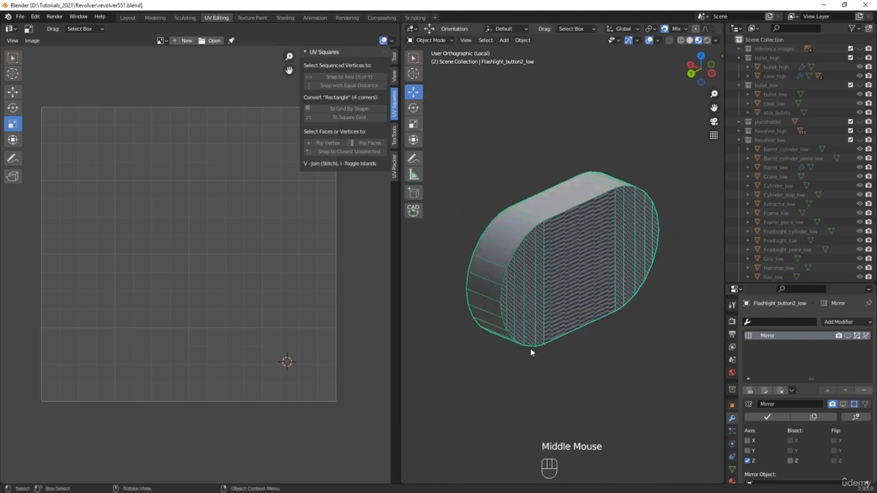
# Step: Mark seams on the button's sharp edges and on one edge across its side wall
pyautogui.press('Tab')
pyautogui.click(514, 40)
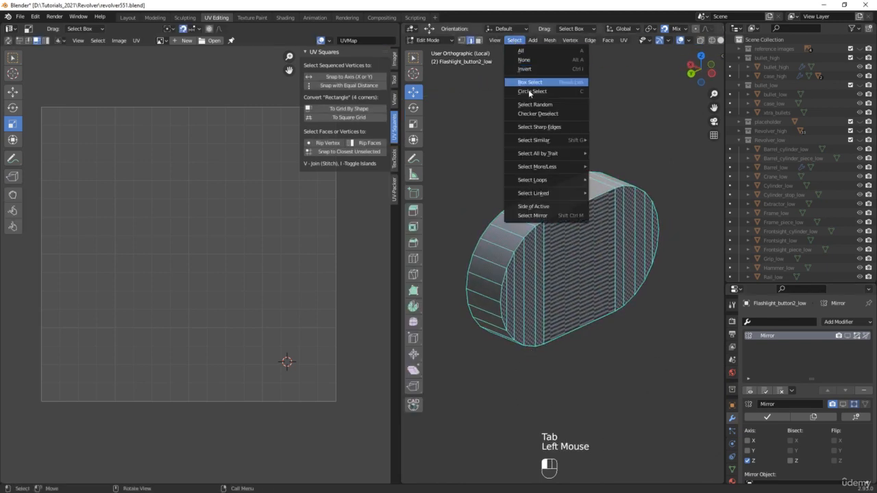
pyautogui.click(541, 126)
pyautogui.moveTo(541, 127)
pyautogui.mouseDown(button='middle')
pyautogui.moveTo(520, 130)
pyautogui.moveTo(531, 137)
pyautogui.mouseUp(button='middle')
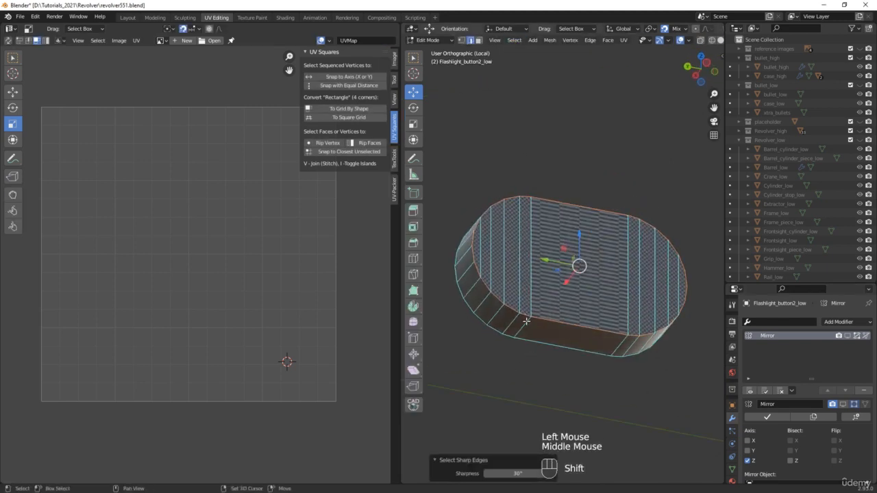
pyautogui.keyDown('shift'); pyautogui.click(575, 298); pyautogui.keyUp('shift')
pyautogui.press('u')
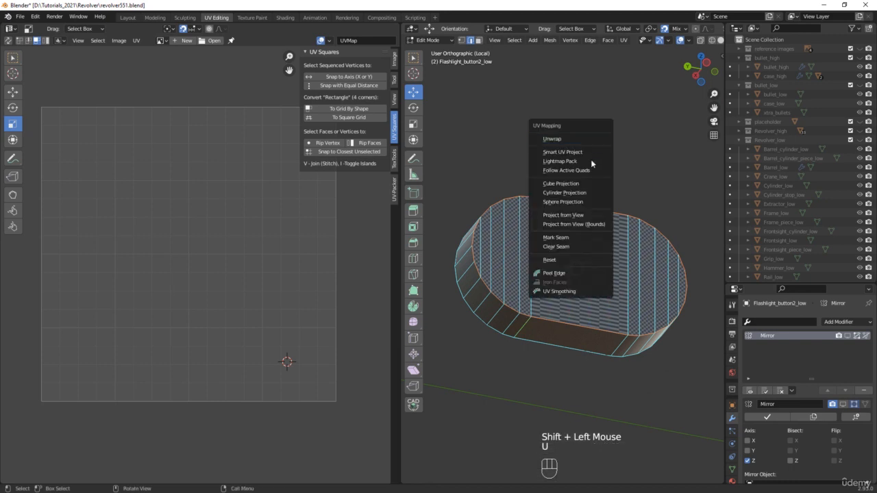
pyautogui.click(555, 237)
# Step: Select the whole button mesh and unwrap it along the marked seams
pyautogui.moveTo(556, 237); pyautogui.dragTo(563, 142, button='middle')
pyautogui.press('a')
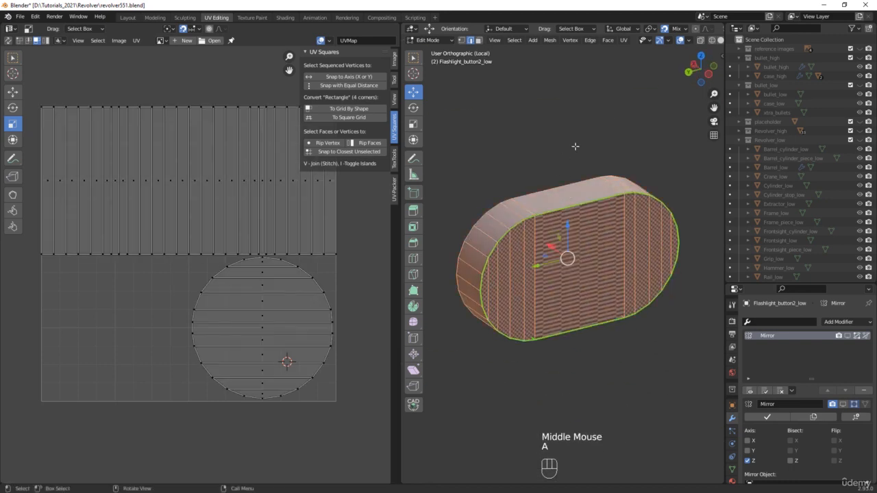
pyautogui.press('u')
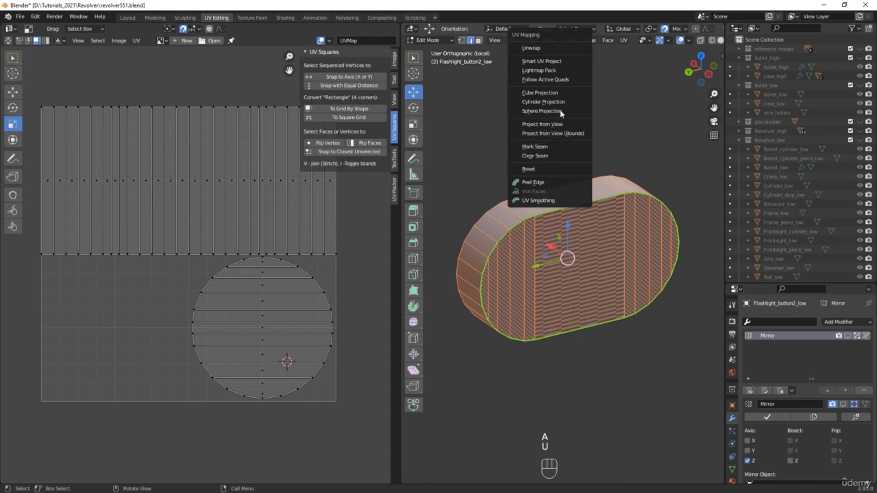
pyautogui.click(537, 48)
pyautogui.moveTo(538, 82); pyautogui.dragTo(557, 126, button='middle')
pyautogui.moveTo(167, 270); pyautogui.dragTo(191, 289, button='middle')
pyautogui.moveTo(483, 273); pyautogui.dragTo(558, 184, button='middle')
pyautogui.scroll(2, 550, 222)
# Step: Leave the button, isolate Flashlight_back_low in local view, and save the file as revolver552.blend
pyautogui.press('KP_Divide')
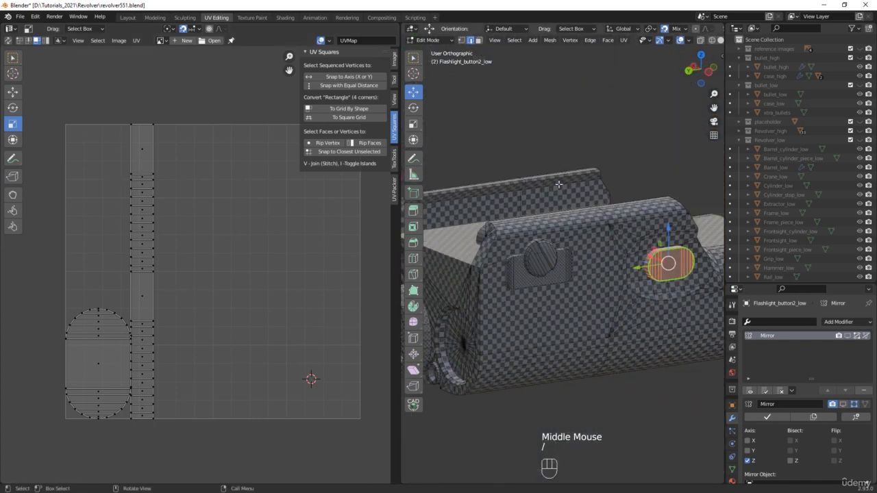
pyautogui.press('Tab')
pyautogui.scroll(-2, 558, 188)
pyautogui.moveTo(559, 187); pyautogui.dragTo(581, 188, button='middle')
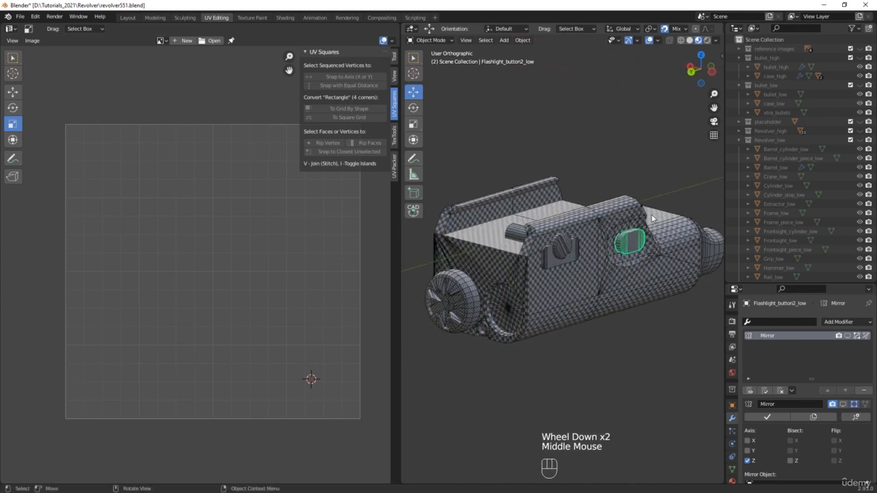
pyautogui.moveTo(654, 219); pyautogui.dragTo(579, 274, button='middle')
pyautogui.click(598, 288)
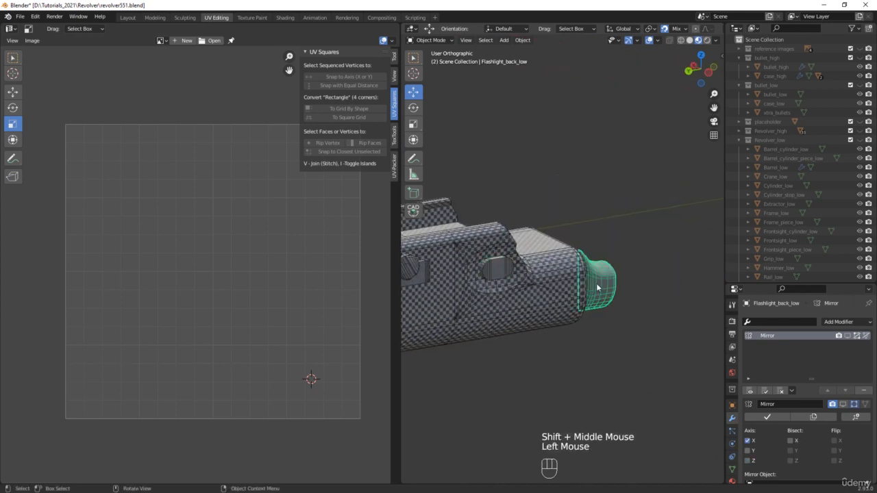
pyautogui.press('KP_Divide')
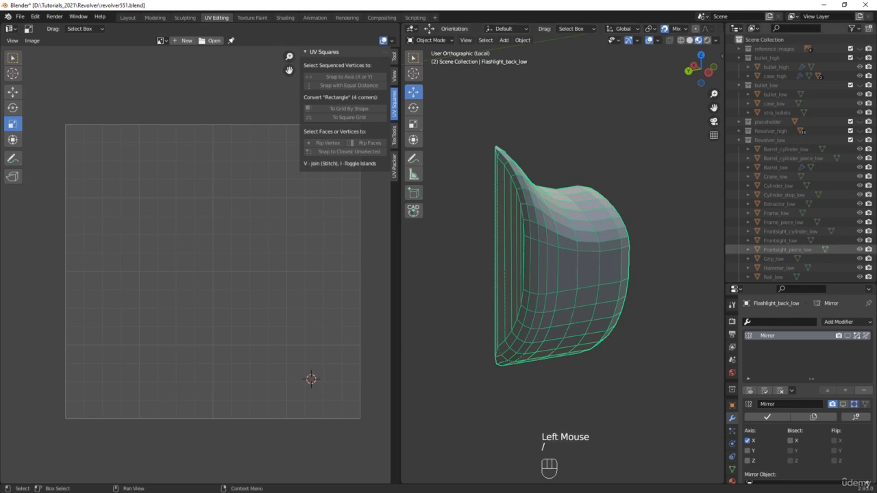
pyautogui.hotkey('ctrl', 'alt', 's')
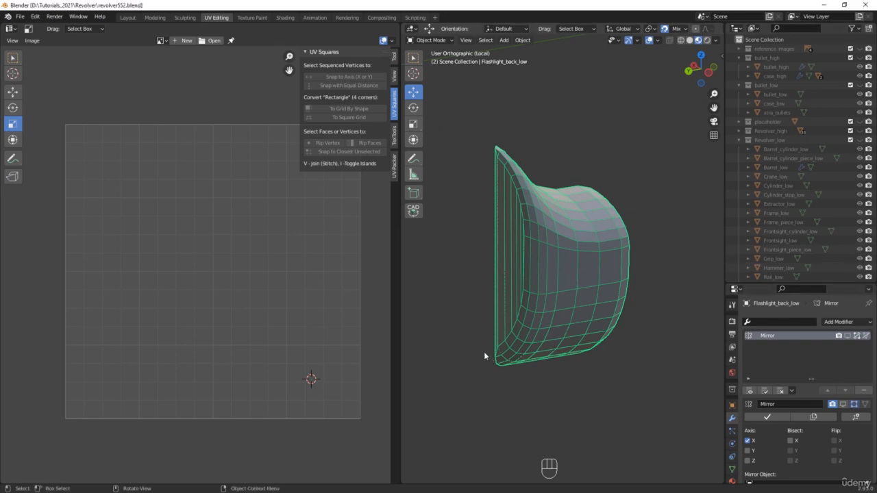
# Step: Select the bevel-weighted edges around the back piece's flat side with Select Similar by Bevel and mark them as seams
pyautogui.moveTo(486, 354); pyautogui.dragTo(640, 218, button='middle')
pyautogui.press('Tab')
pyautogui.click(630, 401)
pyautogui.scroll(3, 565, 238)
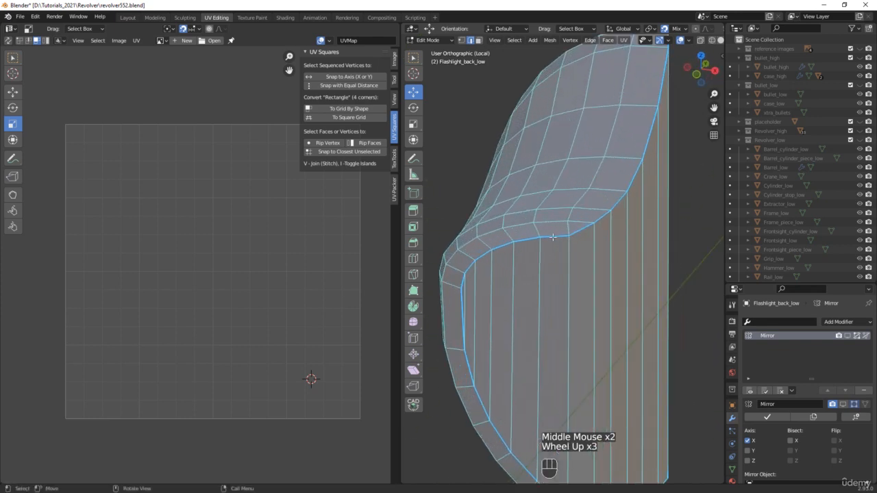
pyautogui.click(553, 236)
pyautogui.click(515, 40)
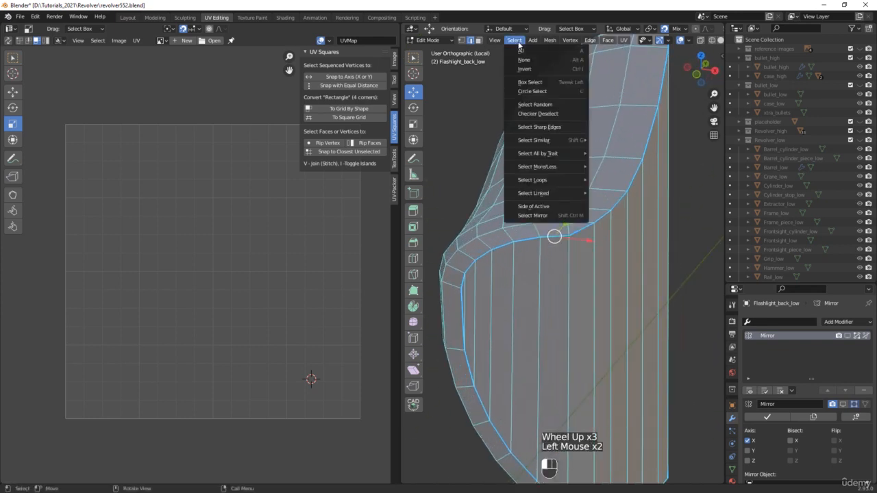
pyautogui.moveTo(544, 140)
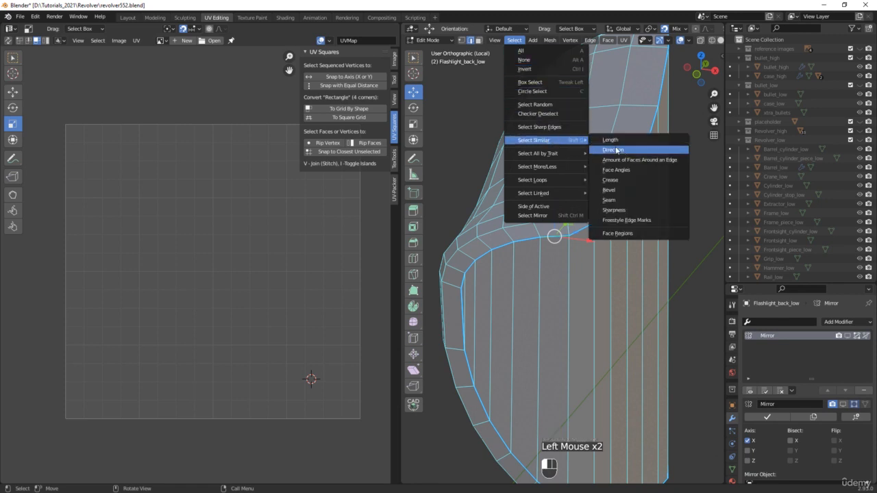
pyautogui.click(610, 190)
pyautogui.scroll(-2, 620, 199)
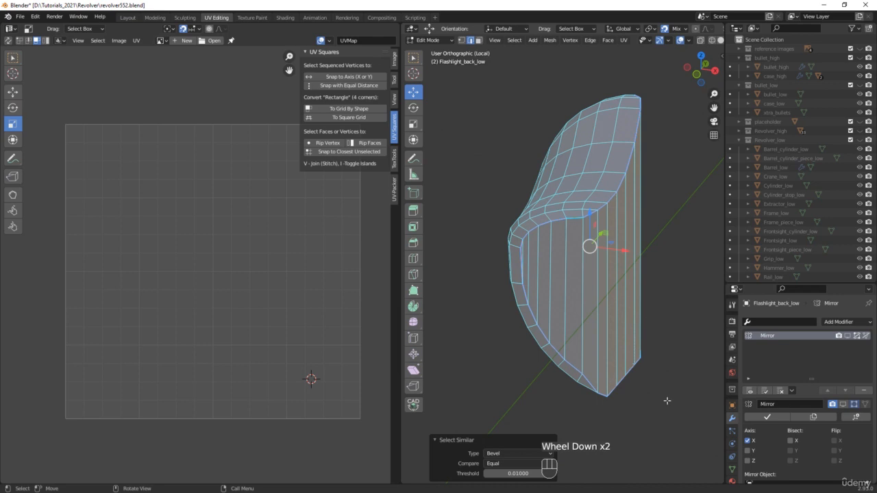
pyautogui.press('u')
pyautogui.click(630, 429)
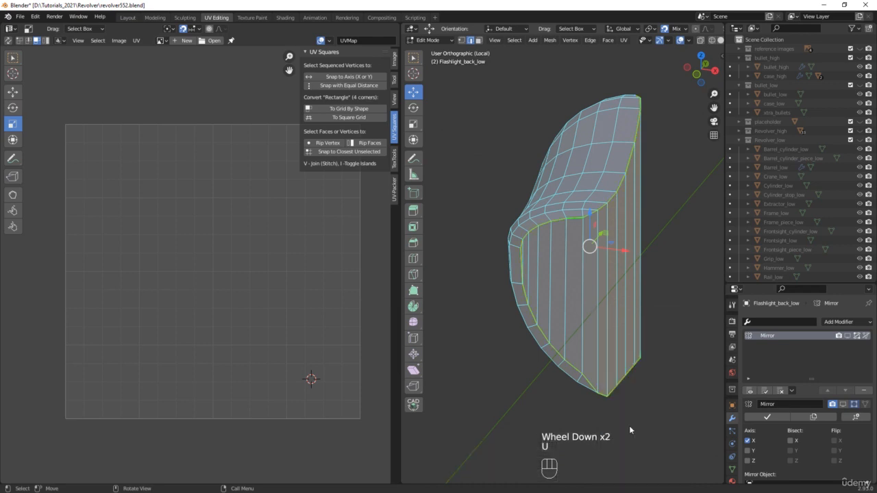
# Step: Select the whole back piece and unwrap it with the Conformal method and a 0.007 margin
pyautogui.moveTo(657, 328); pyautogui.dragTo(542, 291, button='middle')
pyautogui.press('a')
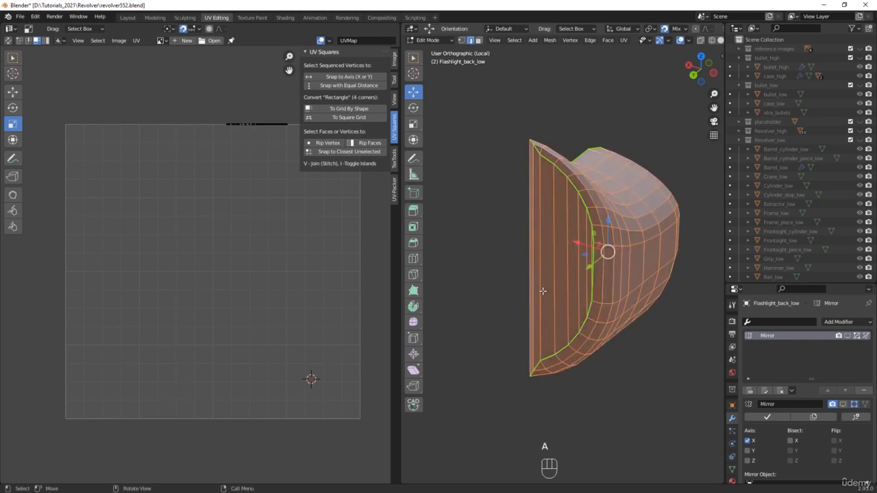
pyautogui.press('u')
pyautogui.click(498, 193)
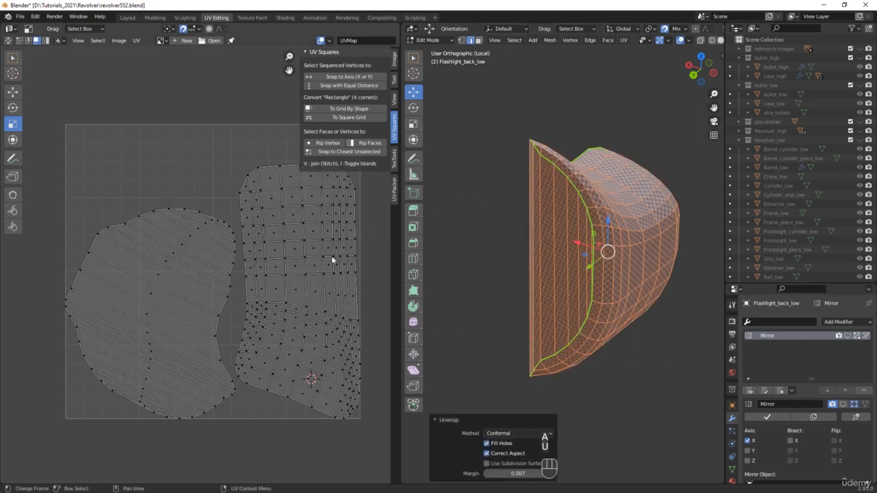
pyautogui.moveTo(428, 288); pyautogui.dragTo(497, 294, button='middle')
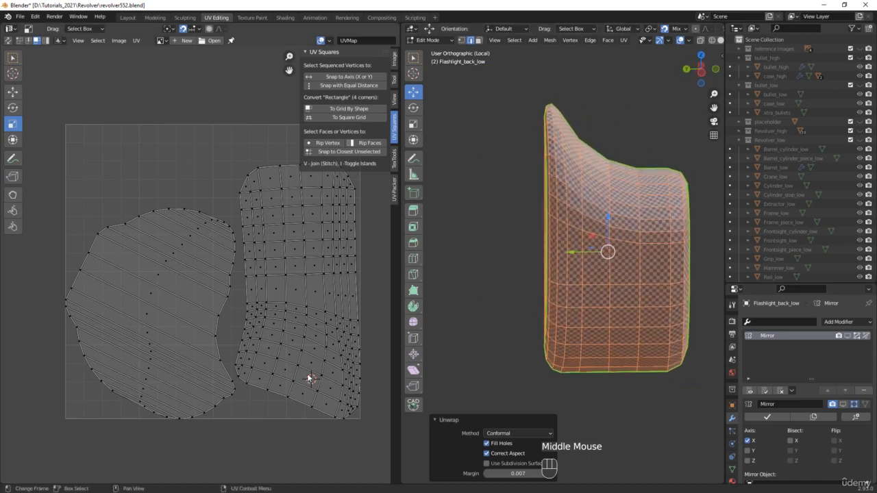
pyautogui.moveTo(407, 281); pyautogui.dragTo(480, 364, button='middle')
# Step: Leave local view, open all flashlight parts together in Edit Mode, and select all their faces and UVs
pyautogui.press('/')
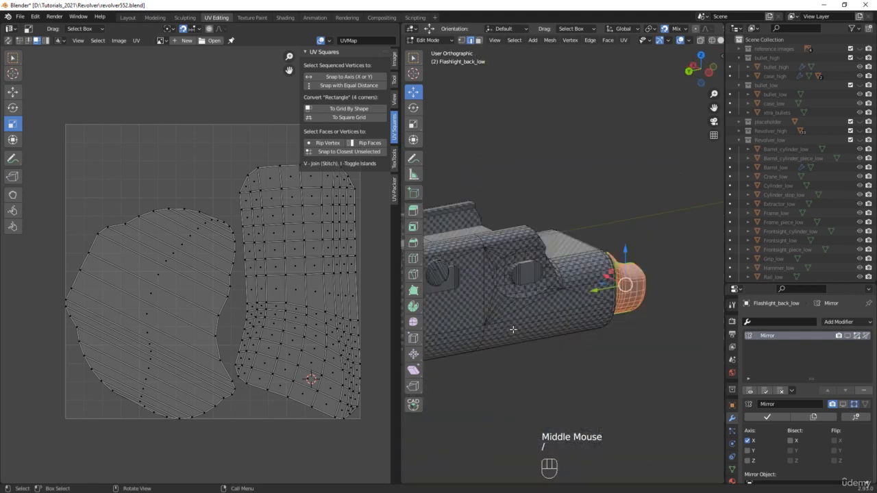
pyautogui.press('Tab')
pyautogui.keyDown('shift'); pyautogui.moveTo(544, 336); pyautogui.dragTo(629, 356, button='middle'); pyautogui.keyUp('shift')
pyautogui.moveTo(665, 390); pyautogui.dragTo(645, 344, button='middle')
pyautogui.press('Tab')
pyautogui.press('a')
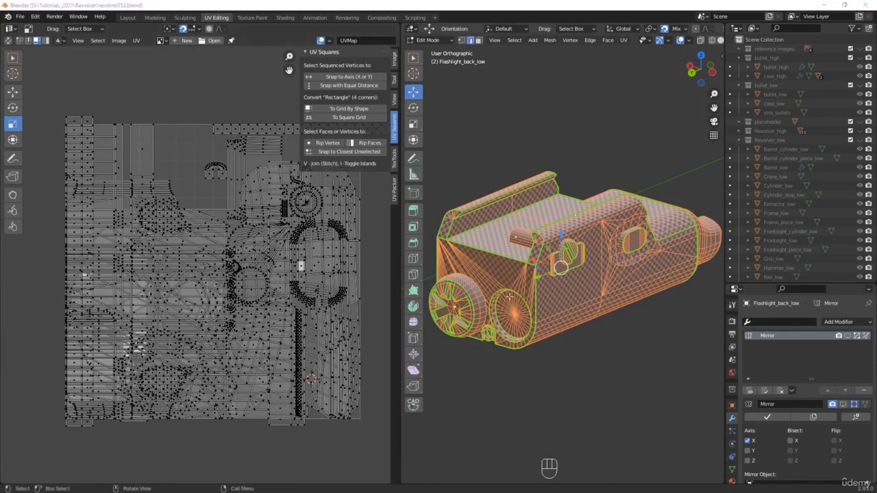
pyautogui.moveTo(380, 361); pyautogui.dragTo(363, 368, button='middle')
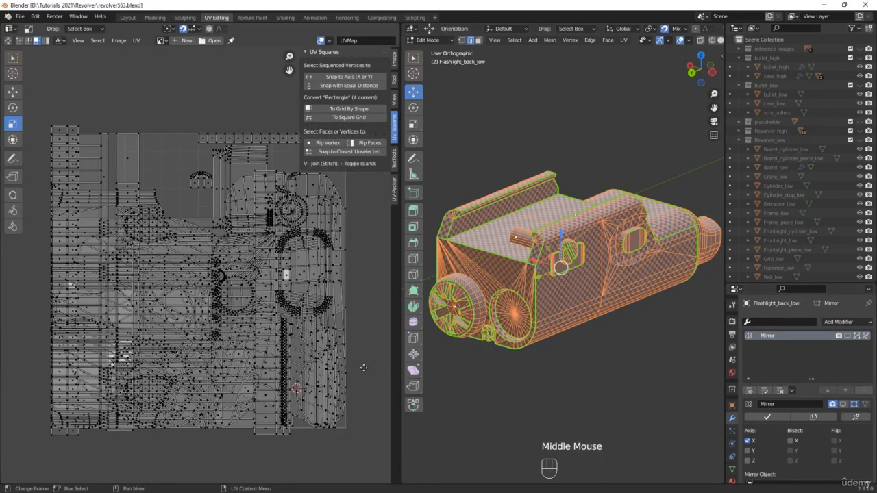
pyautogui.press('a')
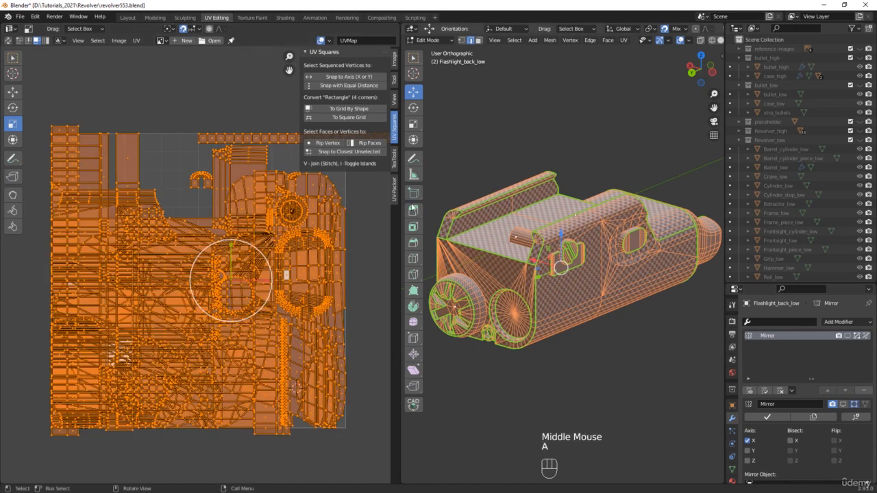
# Step: Pack all the flashlight's UV islands with UV-Packer on a 2048 by 2048 sheet with a padding of 8
pyautogui.click(394, 192)
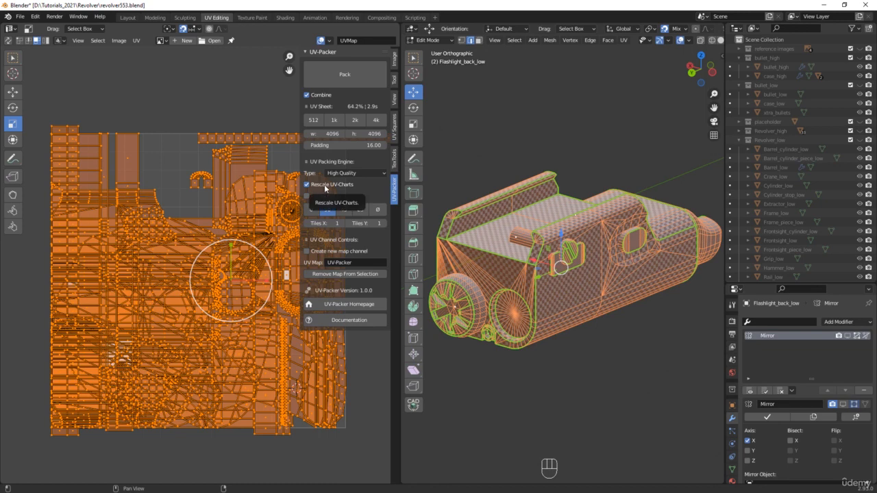
pyautogui.click(358, 119)
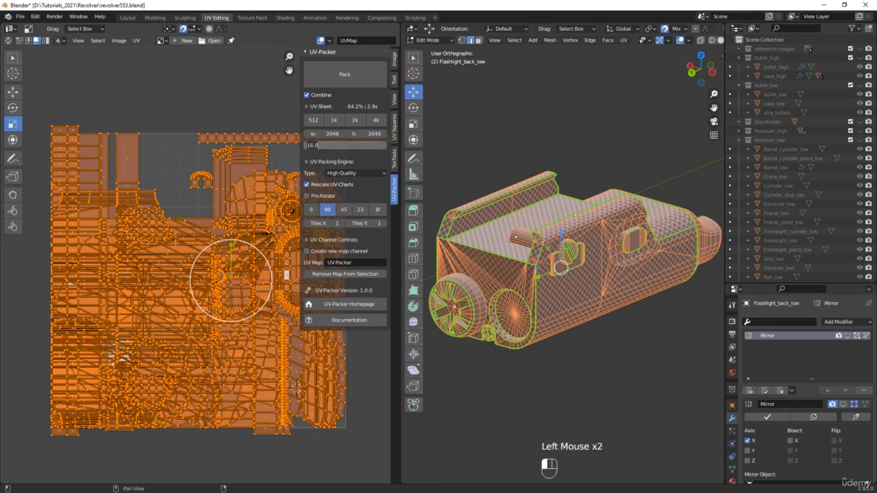
pyautogui.write('8')
pyautogui.press('Return')
pyautogui.click(331, 76)
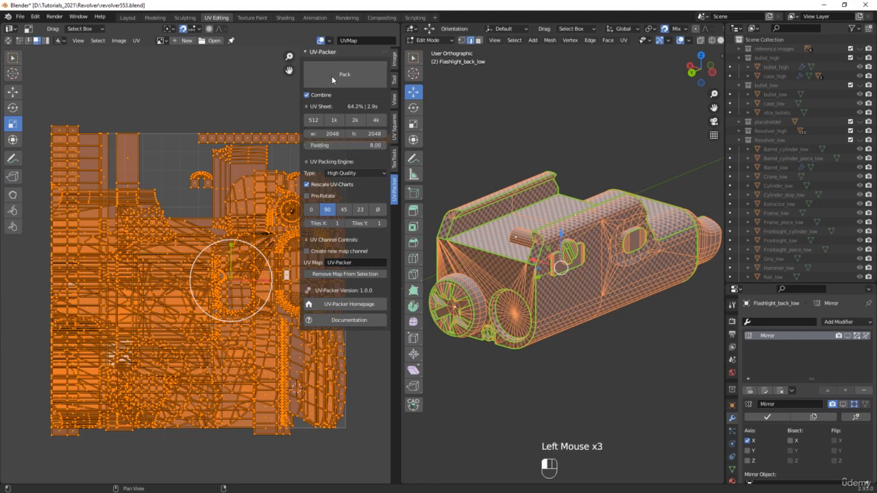
pyautogui.moveTo(293, 385); pyautogui.dragTo(238, 386, button='middle')
pyautogui.click(312, 385)
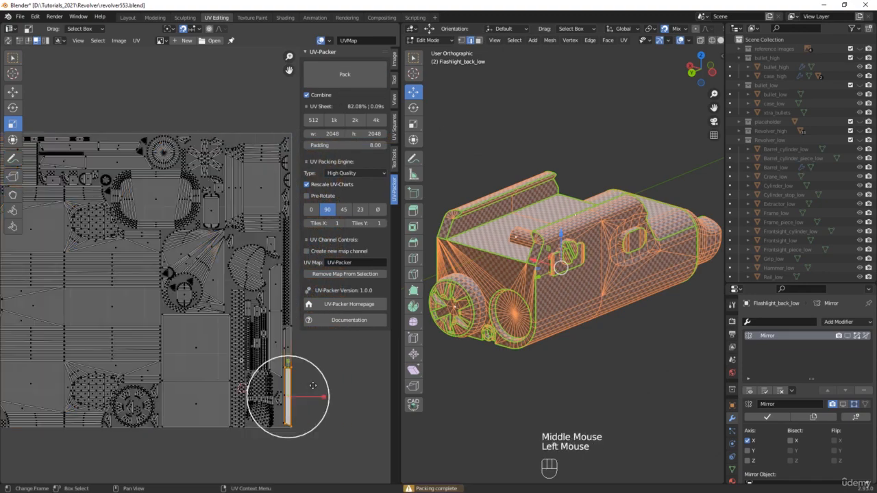
pyautogui.scroll(5, 238, 354)
pyautogui.scroll(-4, 256, 341)
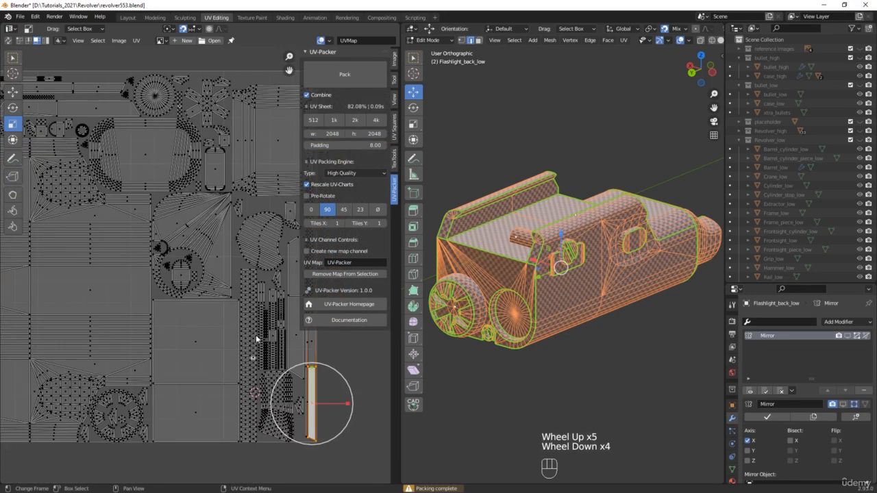
# Step: Select all the flashlight's UV islands and repack them with UV-Packer on a 1024 by 1024 sheet
pyautogui.moveTo(233, 285); pyautogui.dragTo(258, 312, button='middle')
pyautogui.scroll(-1, 258, 312)
pyautogui.press('a')
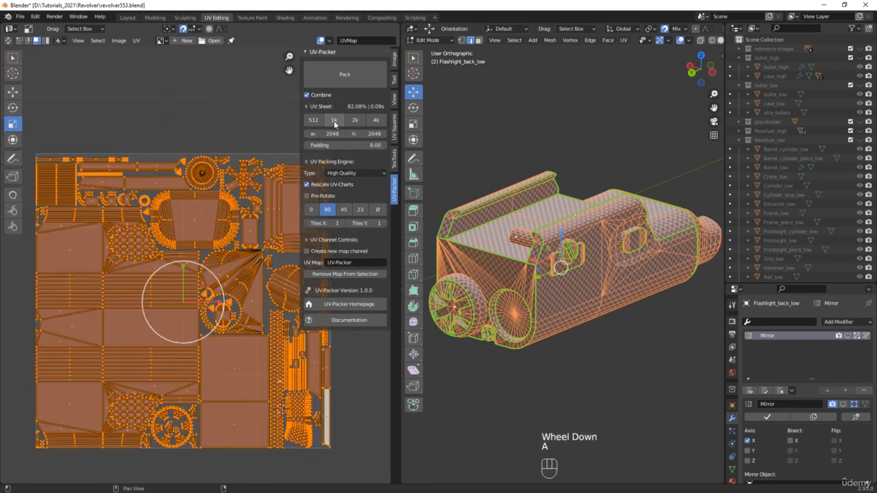
pyautogui.click(350, 74)
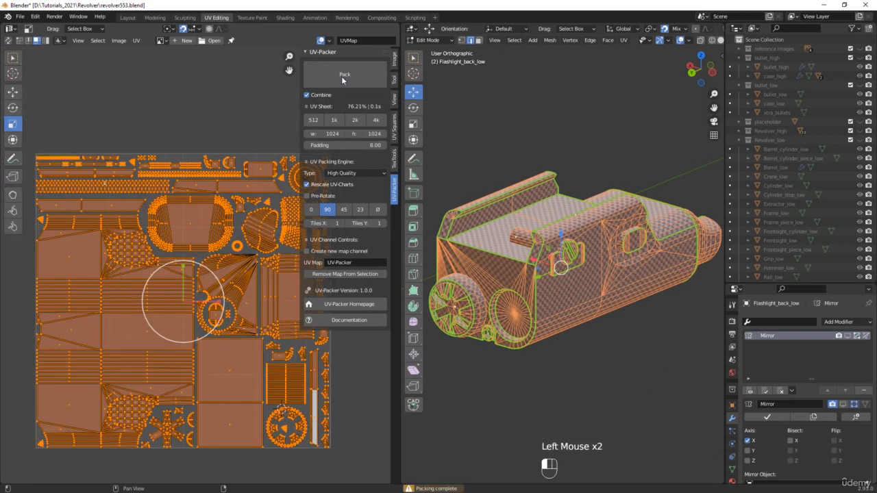
pyautogui.click(151, 103)
pyautogui.moveTo(255, 346)
pyautogui.mouseDown(button='middle')
pyautogui.moveTo(214, 334)
pyautogui.moveTo(193, 354)
pyautogui.moveTo(215, 376)
pyautogui.moveTo(244, 342)
pyautogui.mouseUp(button='middle')
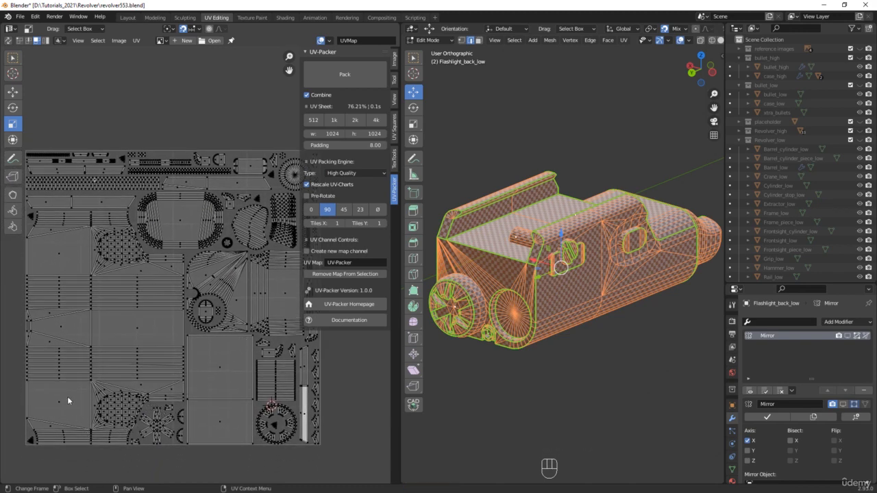
# Step: Leave Edit Mode and apply the Mirror modifiers of the long screw and the rectangular side button
pyautogui.moveTo(567, 359)
pyautogui.mouseDown(button='middle')
pyautogui.moveTo(552, 344)
pyautogui.moveTo(570, 351)
pyautogui.mouseUp(button='middle')
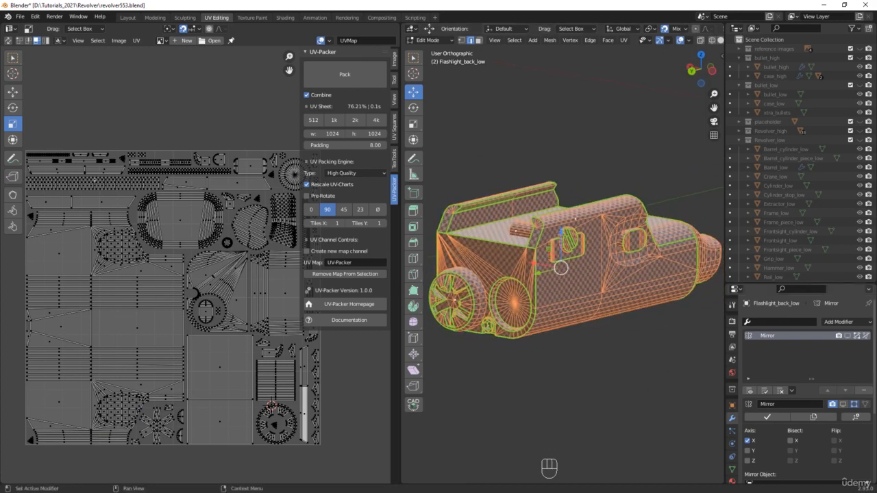
pyautogui.moveTo(505, 352); pyautogui.dragTo(524, 357, button='middle')
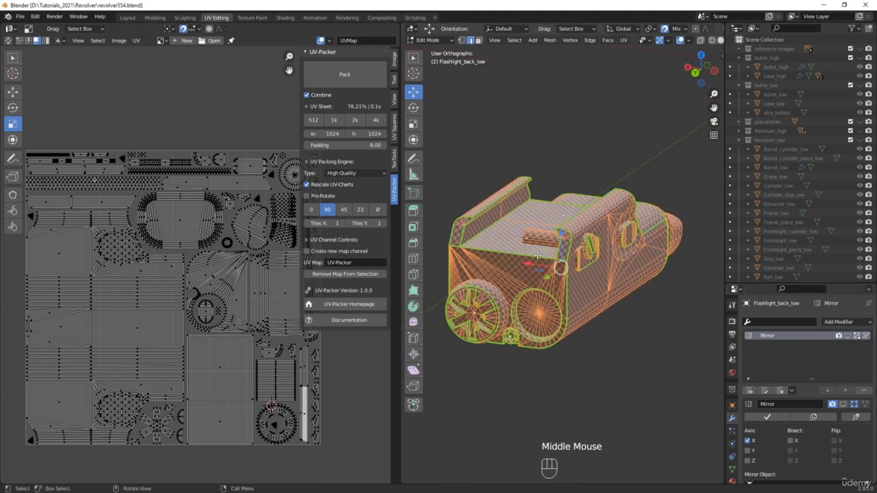
pyautogui.press('Tab')
pyautogui.click(535, 239)
pyautogui.scroll(-2, 752, 445)
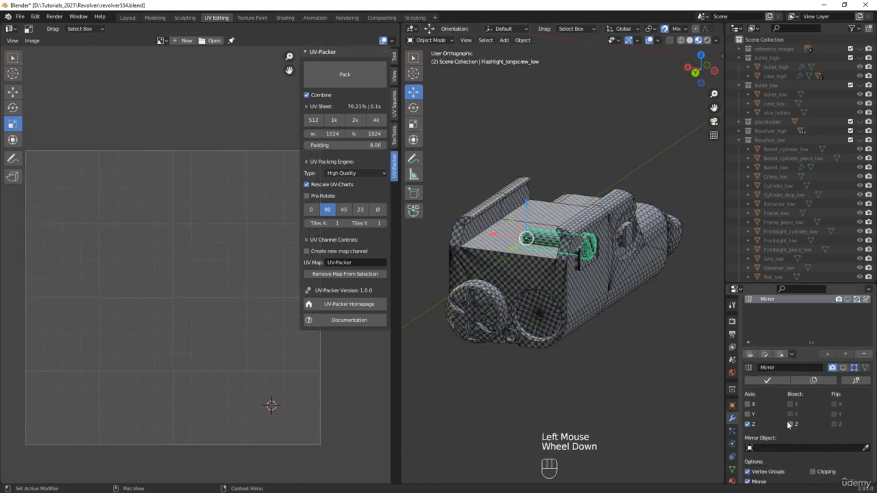
pyautogui.click(767, 362)
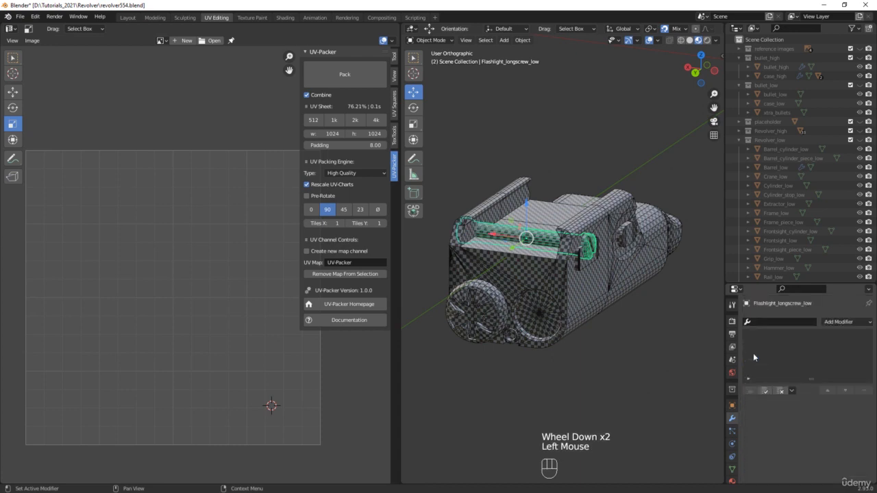
pyautogui.click(581, 266)
pyautogui.click(767, 416)
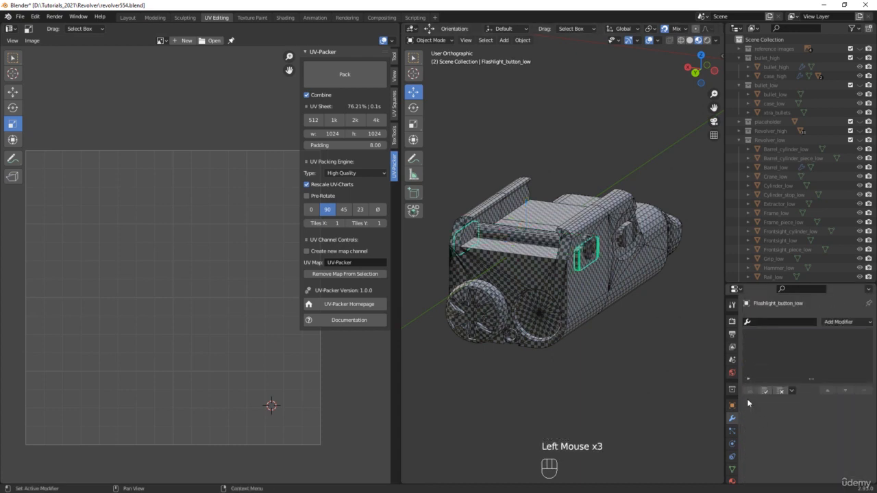
# Step: Apply the Mirror modifiers of the second, oval side button and the flashlight's back piece
pyautogui.click(627, 241)
pyautogui.click(767, 417)
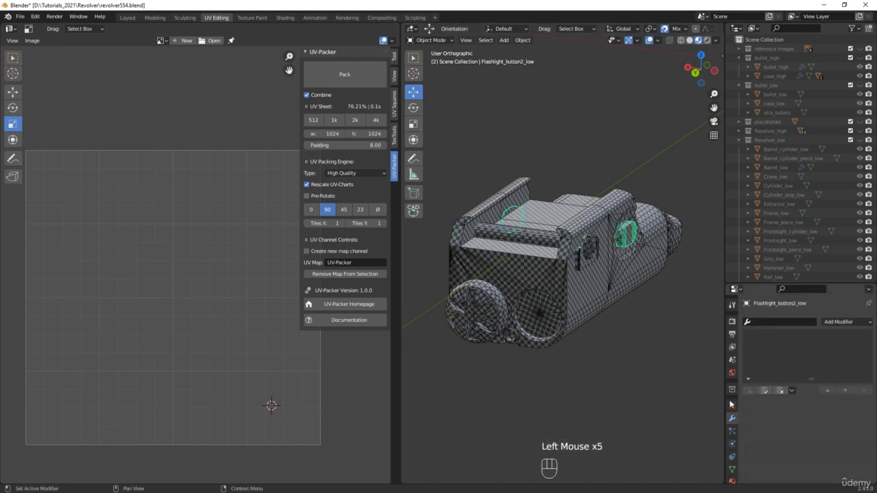
pyautogui.moveTo(692, 370); pyautogui.dragTo(683, 244, button='middle')
pyautogui.click(694, 240)
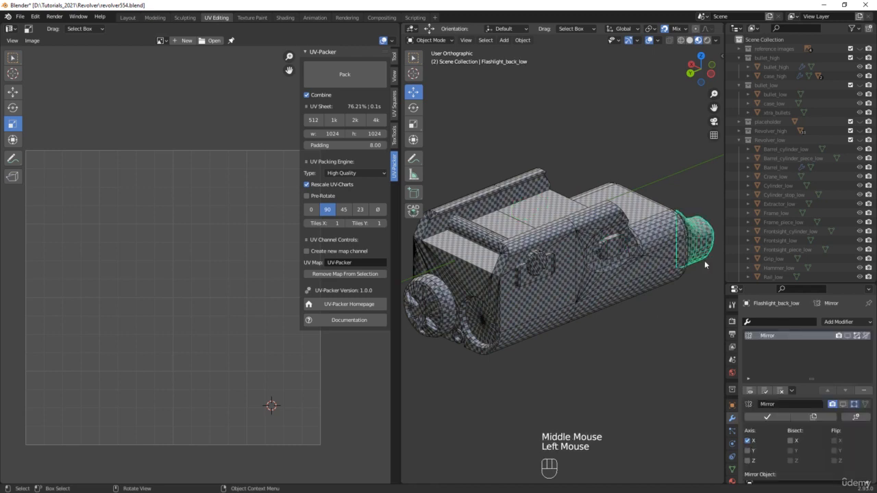
pyautogui.click(767, 416)
# Step: Open the long screw in Edit Mode with X-ray on and select the faces of one mirrored half
pyautogui.moveTo(537, 314); pyautogui.dragTo(531, 273, button='middle')
pyautogui.click(572, 253)
pyautogui.press('Tab')
pyautogui.hotkey('alt', 'z')
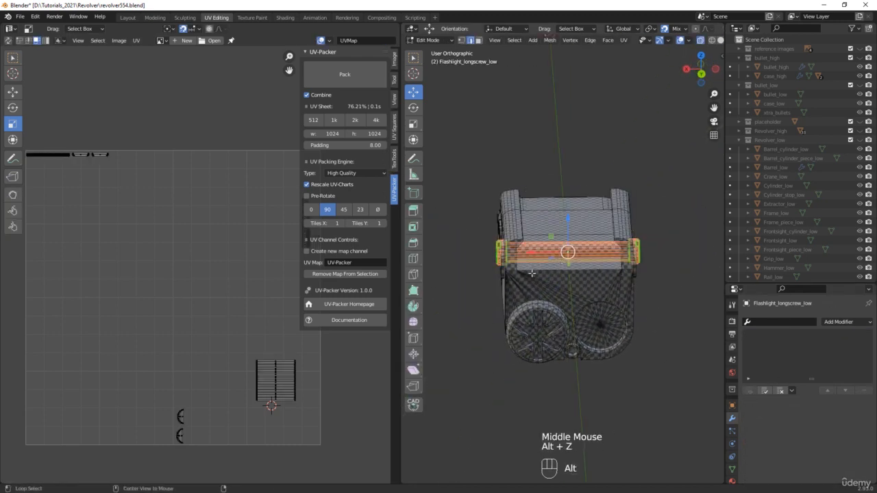
pyautogui.press('3')
pyautogui.moveTo(480, 293); pyautogui.dragTo(552, 194)
# Step: Select all UVs of that screw half and move them up one tile, setting their Y position to 1.655651
pyautogui.click(14, 92)
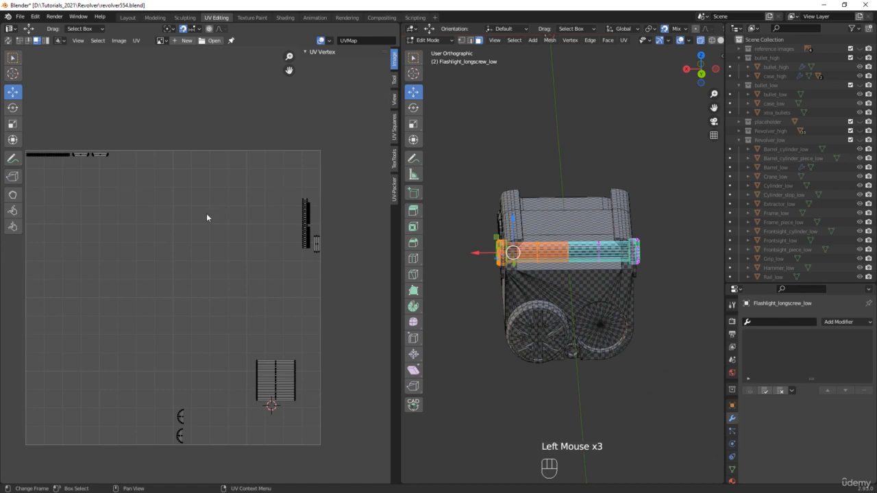
pyautogui.moveTo(206, 217); pyautogui.dragTo(221, 220, button='middle')
pyautogui.press('a')
pyautogui.click(345, 74)
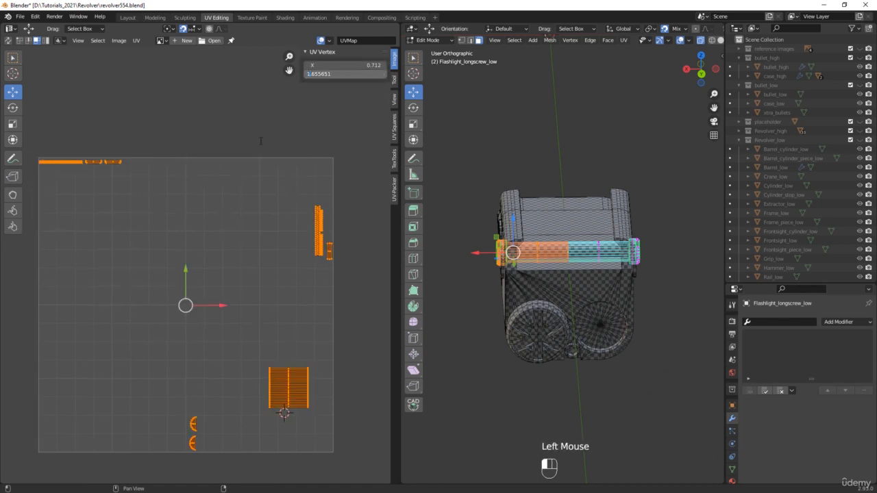
pyautogui.press('Return')
pyautogui.click(231, 197)
# Step: Open the rectangular side button in Edit Mode and select its copy on the far side of the flashlight
pyautogui.moveTo(569, 236)
pyautogui.mouseDown(button='middle')
pyautogui.moveTo(550, 226)
pyautogui.moveTo(558, 233)
pyautogui.mouseUp(button='middle')
pyautogui.press('Tab')
pyautogui.click(561, 278)
pyautogui.press('Tab')
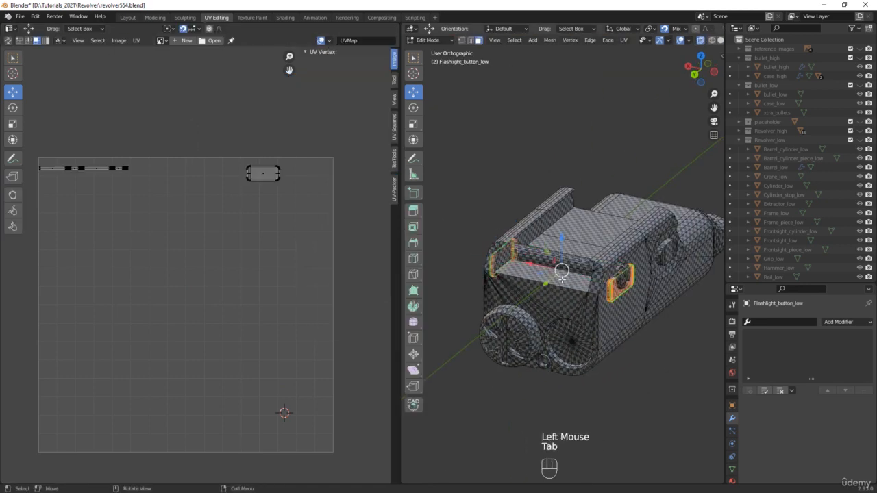
pyautogui.click(488, 275)
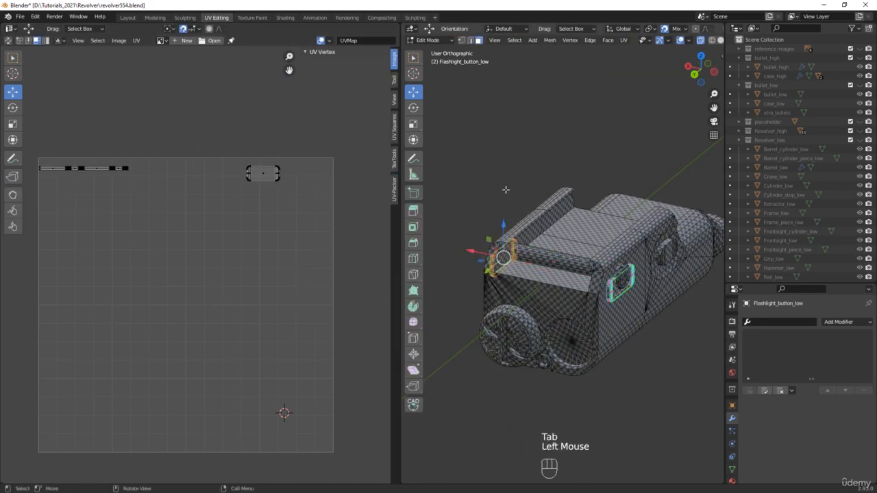
# Step: Select all UVs of the rectangular button's far copy and offset them in Y by one tile
pyautogui.moveTo(298, 183); pyautogui.dragTo(304, 185, button='middle')
pyautogui.press('a')
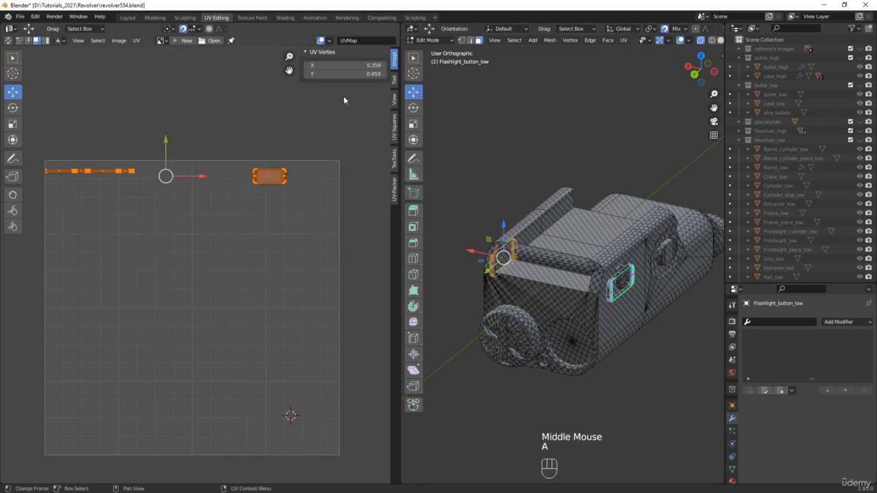
pyautogui.click(345, 73)
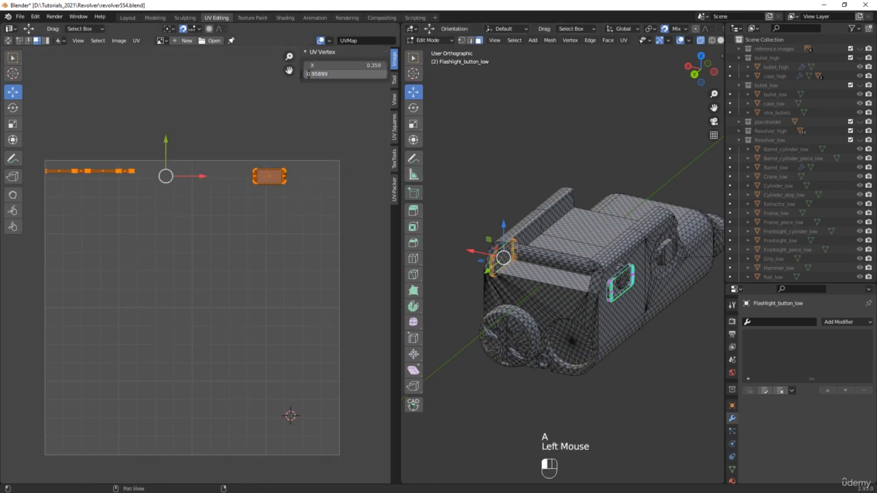
pyautogui.press('Return')
pyautogui.click(287, 243)
pyautogui.moveTo(267, 144); pyautogui.dragTo(261, 270, button='middle')
# Step: Open the oval side button in Edit Mode and select its mirrored copy on the opposite side
pyautogui.moveTo(616, 260); pyautogui.dragTo(641, 259, button='middle')
pyautogui.press('Tab')
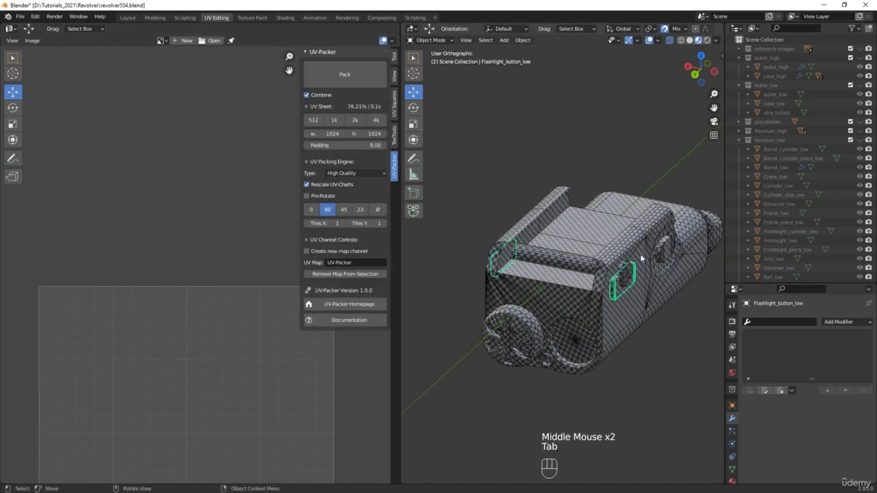
pyautogui.click(666, 250)
pyautogui.press('Tab')
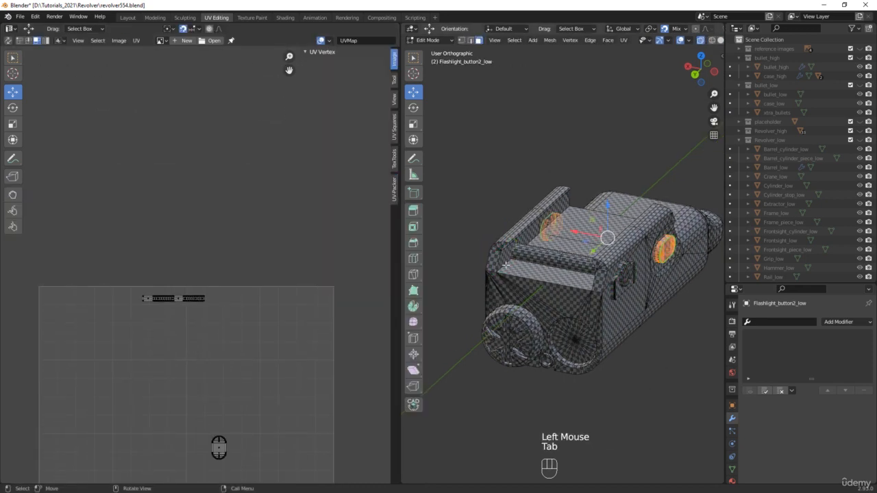
pyautogui.moveTo(505, 264); pyautogui.dragTo(574, 143)
pyautogui.moveTo(574, 143); pyautogui.dragTo(480, 157, button='middle')
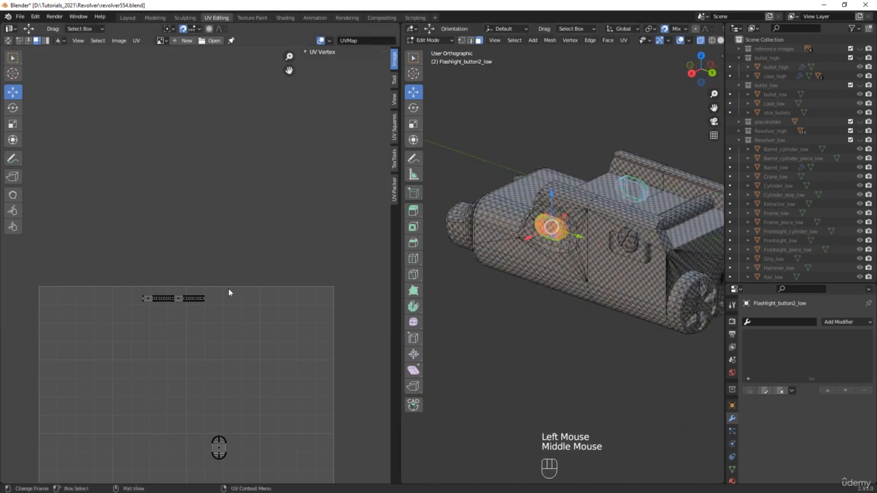
# Step: Select all UVs of the oval button's mirrored copy and shift them up by one tile in Y
pyautogui.moveTo(229, 292); pyautogui.dragTo(242, 202, button='middle')
pyautogui.press('a')
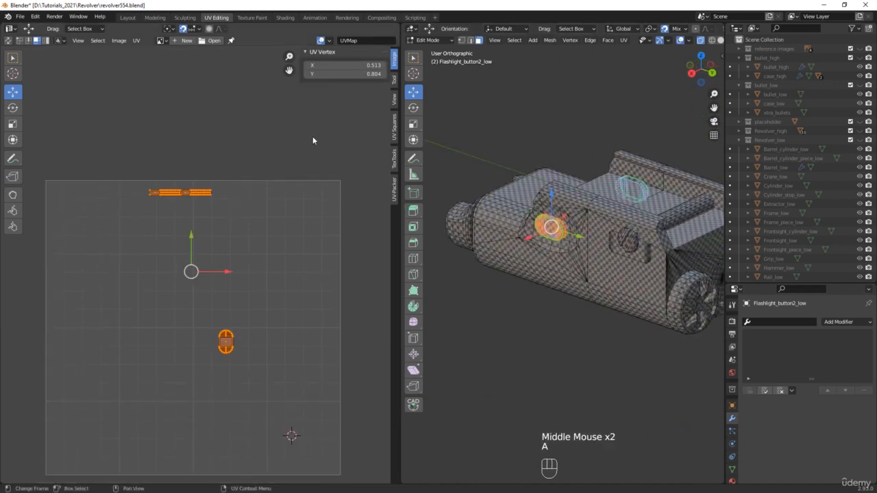
pyautogui.click(333, 74)
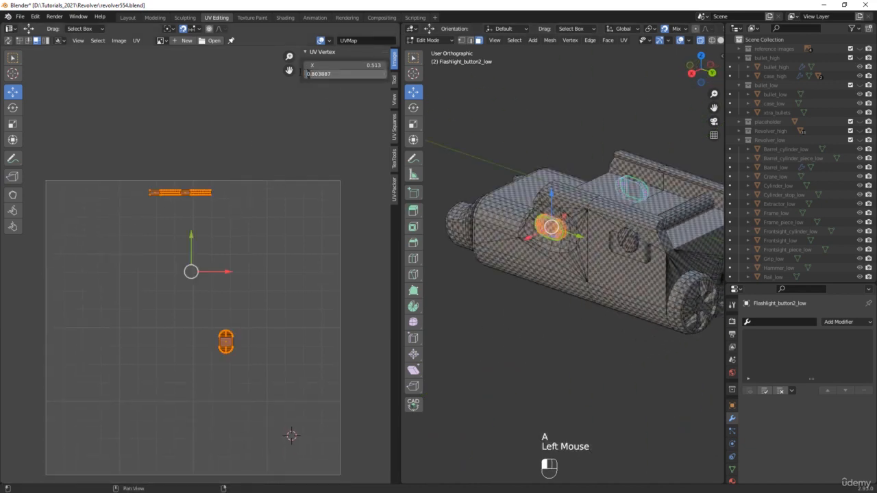
pyautogui.press('Return')
pyautogui.doubleClick(246, 219)
# Step: Open the flashlight's back piece in Edit Mode and select the faces of one mirrored half
pyautogui.moveTo(480, 218); pyautogui.dragTo(468, 333, button='middle')
pyautogui.press('Tab')
pyautogui.click(472, 213)
pyautogui.press('Tab')
pyautogui.moveTo(453, 328); pyautogui.dragTo(545, 155)
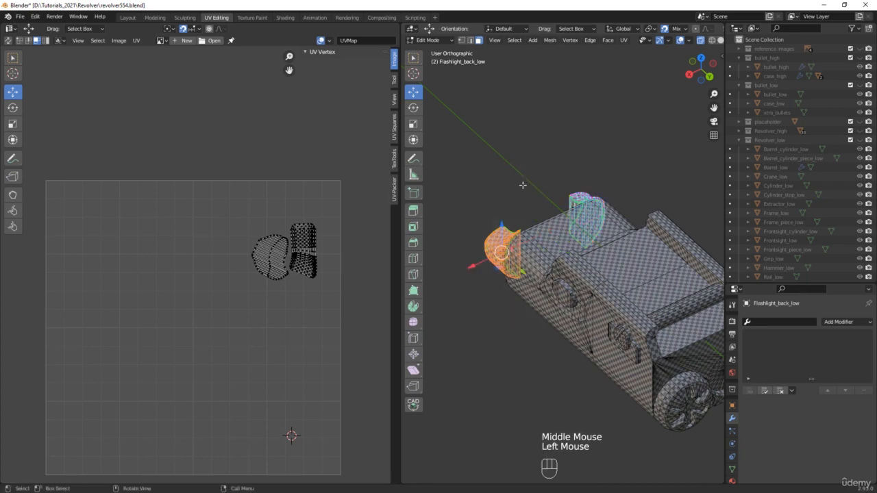
pyautogui.moveTo(583, 191)
pyautogui.mouseDown(button='middle')
pyautogui.moveTo(565, 204)
pyautogui.moveTo(485, 200)
pyautogui.moveTo(568, 184)
pyautogui.mouseUp(button='middle')
# Step: Select all UVs of the back piece's half and move them one tile up in Y, outside the UV sheet
pyautogui.keyDown('shift'); pyautogui.moveTo(292, 338); pyautogui.dragTo(287, 288, button='middle'); pyautogui.keyUp('shift')
pyautogui.press('a')
pyautogui.click(342, 74)
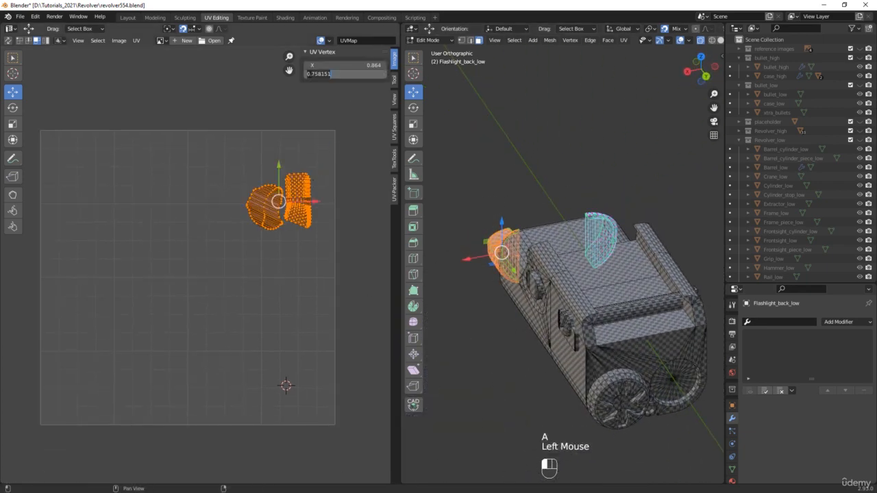
pyautogui.write('1')
pyautogui.press('Return')
pyautogui.click(209, 213)
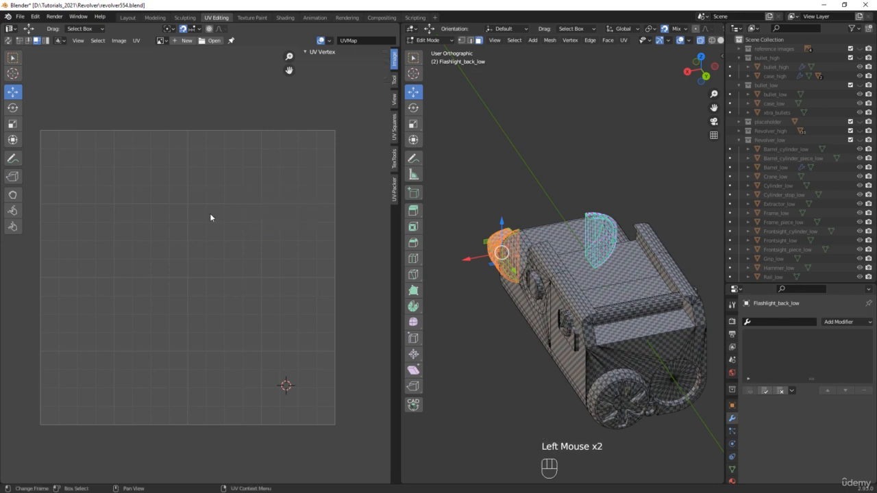
pyautogui.scroll(-2, 209, 213)
pyautogui.moveTo(213, 198)
pyautogui.mouseDown(button='middle')
pyautogui.moveTo(225, 219)
pyautogui.moveTo(225, 206)
pyautogui.mouseUp(button='middle')
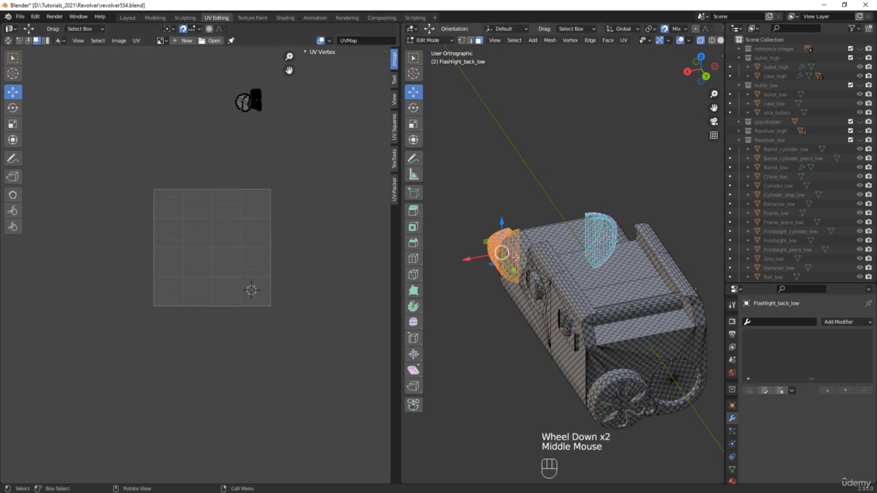
# Step: Open all flashlight parts together in Edit Mode again and select all their faces and UVs
pyautogui.moveTo(515, 257); pyautogui.dragTo(588, 284, button='middle')
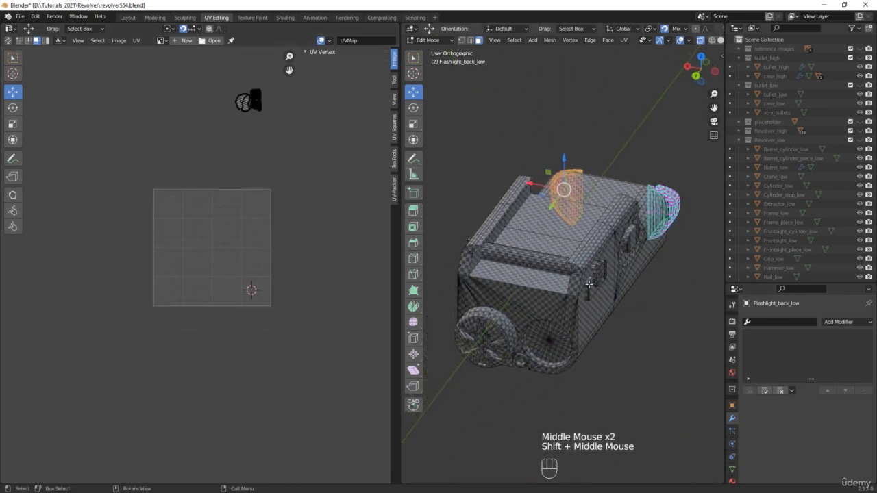
pyautogui.press('Tab')
pyautogui.moveTo(598, 319); pyautogui.dragTo(590, 315, button='middle')
pyautogui.press('a')
pyautogui.press('Tab')
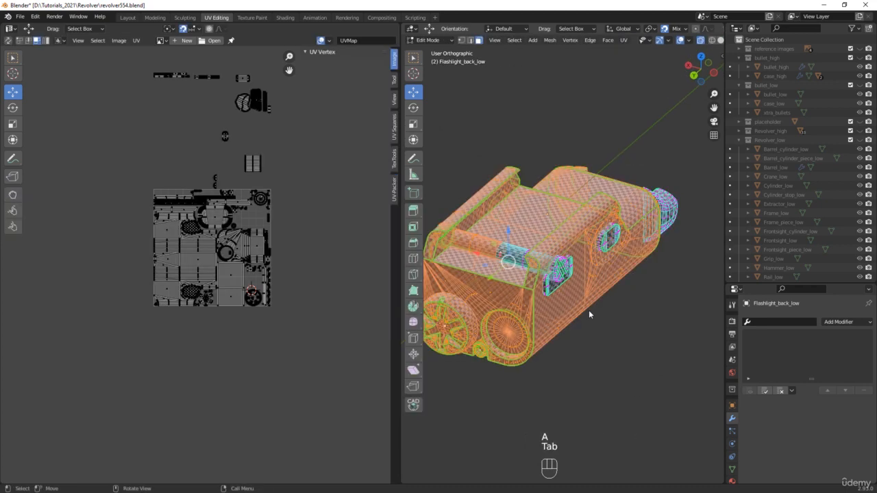
pyautogui.press('a')
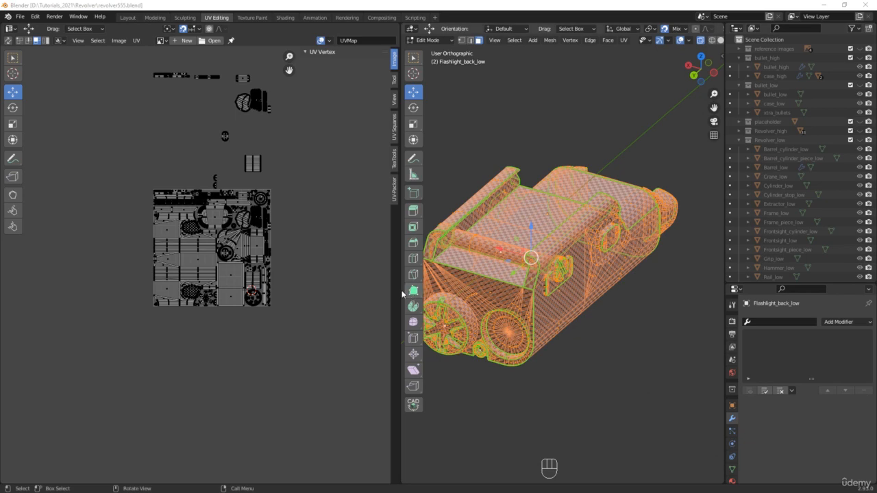
pyautogui.moveTo(330, 257); pyautogui.dragTo(317, 299, button='middle')
pyautogui.press('a')
pyautogui.scroll(2, 268, 290)
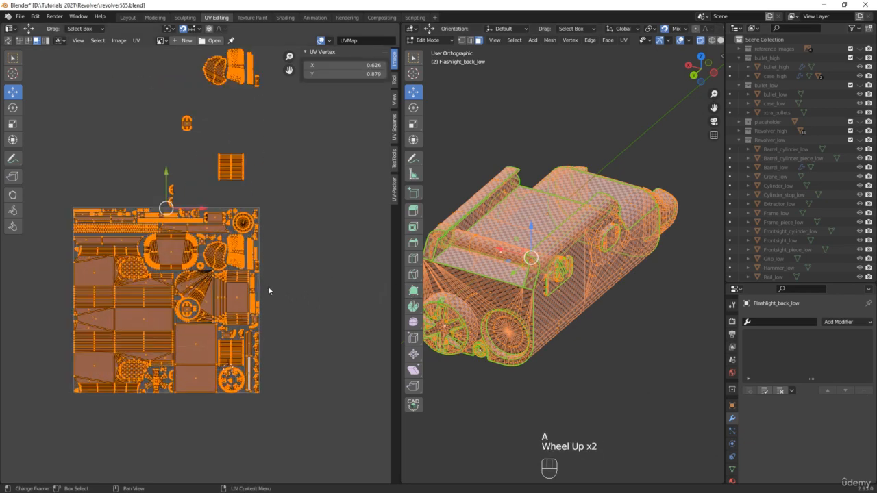
pyautogui.scroll(2, 331, 295)
# Step: Turn X-ray off and apply TexTools UV Smoothing to all the selected flashlight parts
pyautogui.moveTo(603, 346); pyautogui.dragTo(587, 303, button='middle')
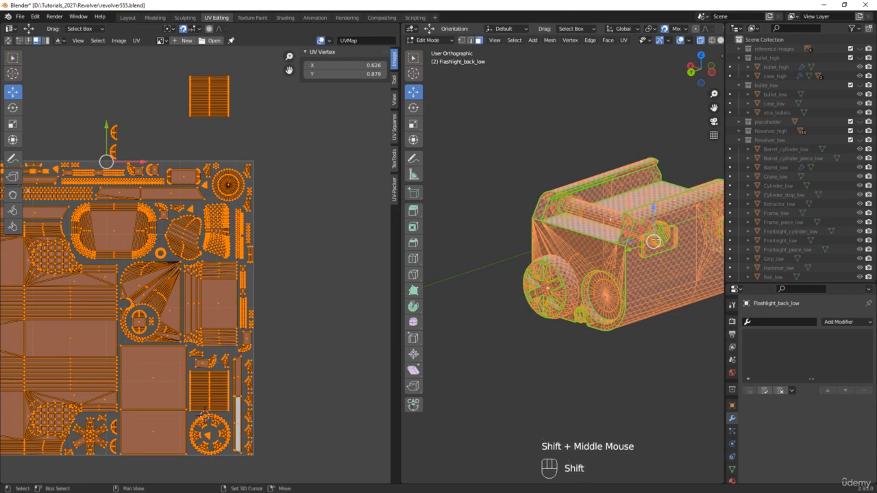
pyautogui.keyDown('shift'); pyautogui.moveTo(653, 241); pyautogui.dragTo(639, 228, button='middle'); pyautogui.keyUp('shift')
pyautogui.scroll(6, 584, 277)
pyautogui.scroll(-1, 616, 260)
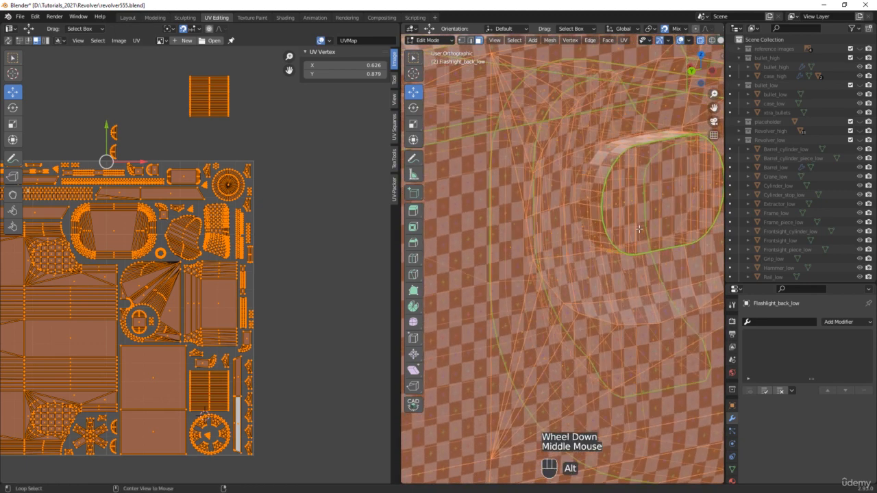
pyautogui.hotkey('alt', 'z')
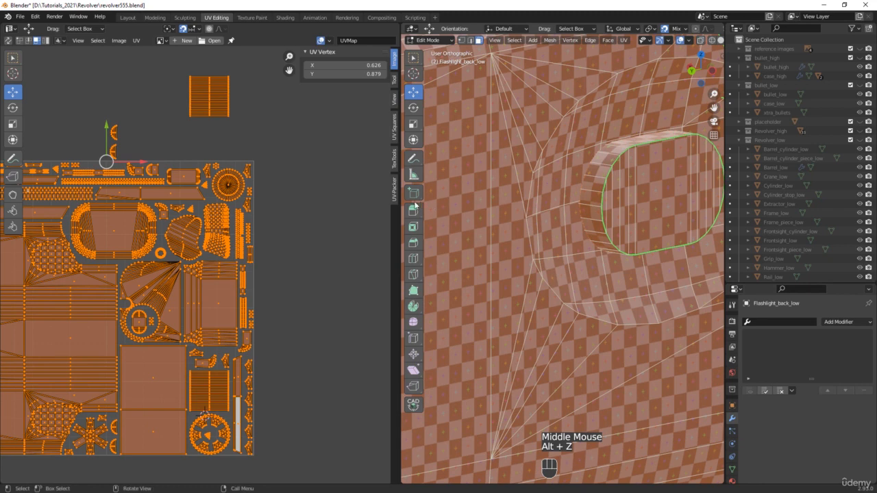
pyautogui.click(394, 159)
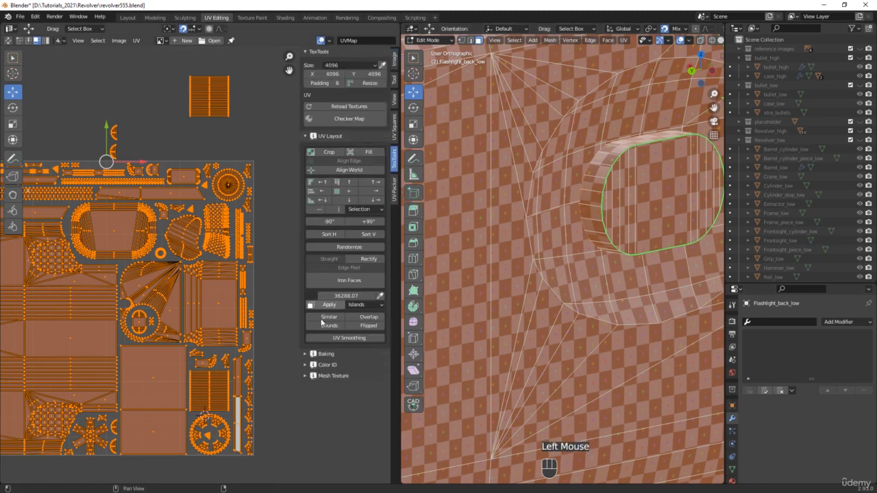
pyautogui.click(344, 339)
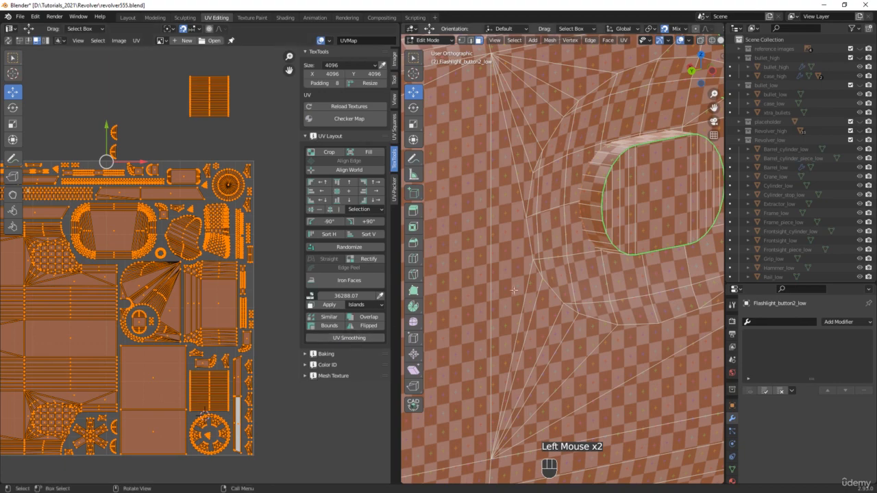
# Step: Return all flashlight parts to Object Mode and select only the main body, Flashlight_low
pyautogui.scroll(-3, 519, 236)
pyautogui.moveTo(518, 236); pyautogui.dragTo(419, 278, button='middle')
pyautogui.scroll(-2, 660, 356)
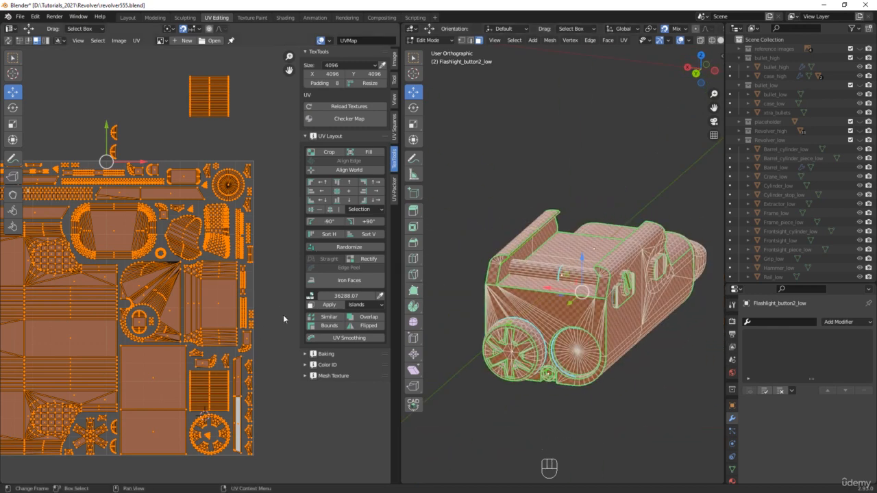
pyautogui.moveTo(561, 329); pyautogui.dragTo(587, 361, button='middle')
pyautogui.press('Tab')
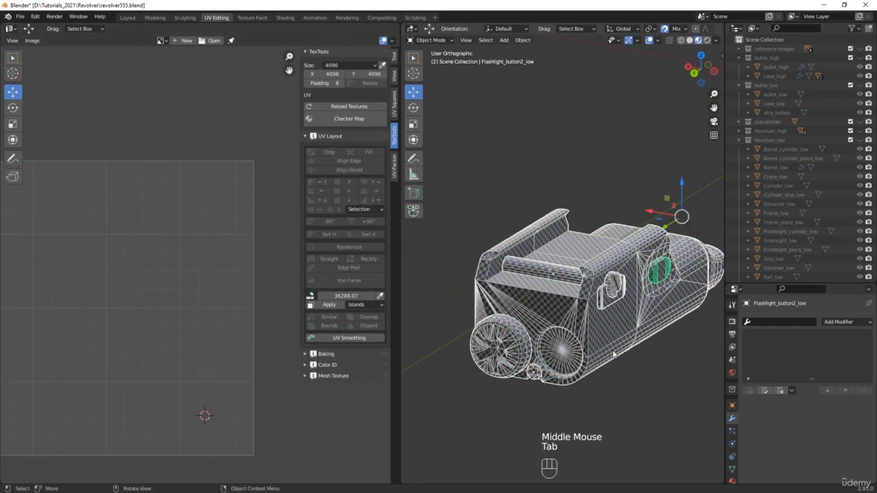
pyautogui.click(607, 326)
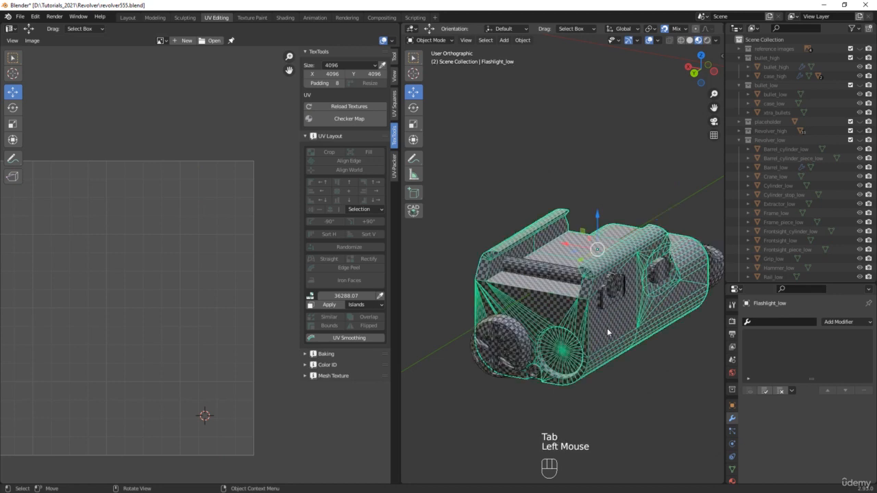
# Step: Replace the checker material on the flashlight's main body with a new material named Flashlight
pyautogui.click(732, 481)
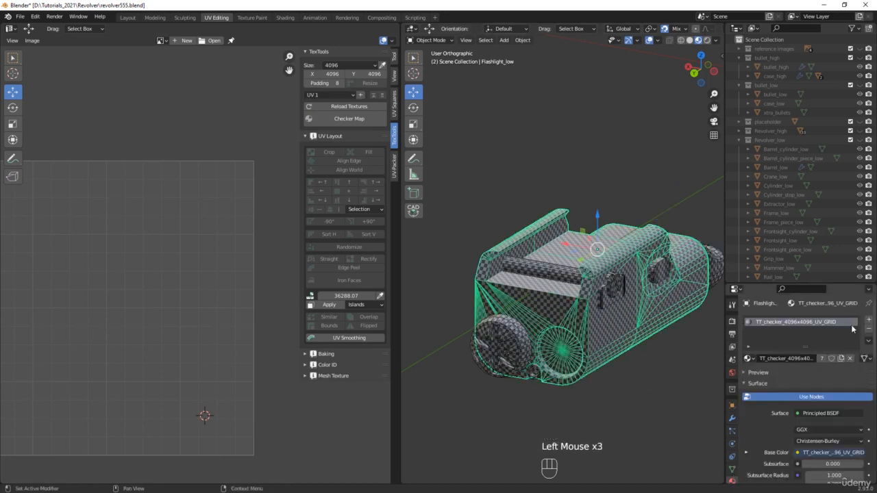
pyautogui.click(850, 359)
pyautogui.click(803, 359)
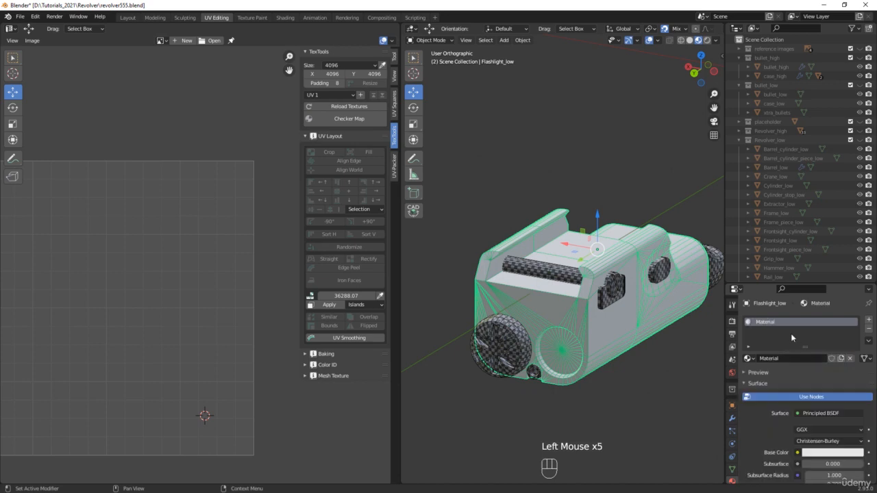
pyautogui.write('Flashlight')
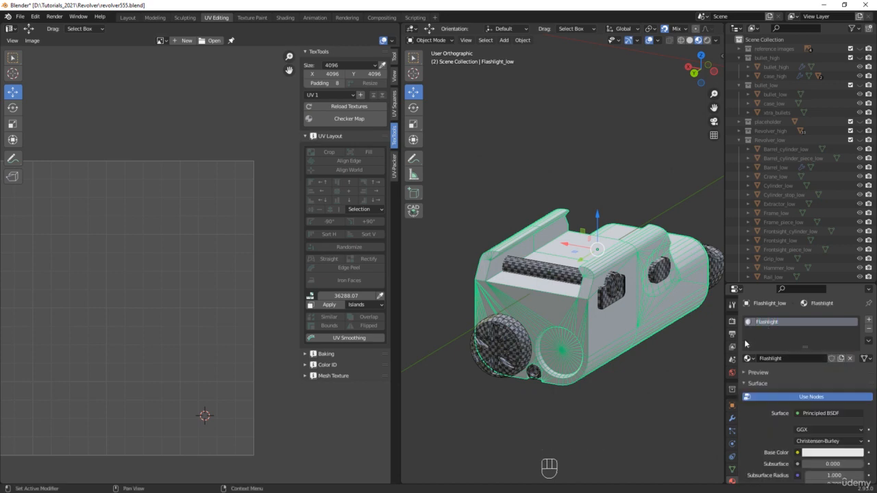
# Step: Link the main body's Flashlight material to all the other flashlight parts, and clear the selection
pyautogui.moveTo(660, 379); pyautogui.dragTo(655, 378, button='middle')
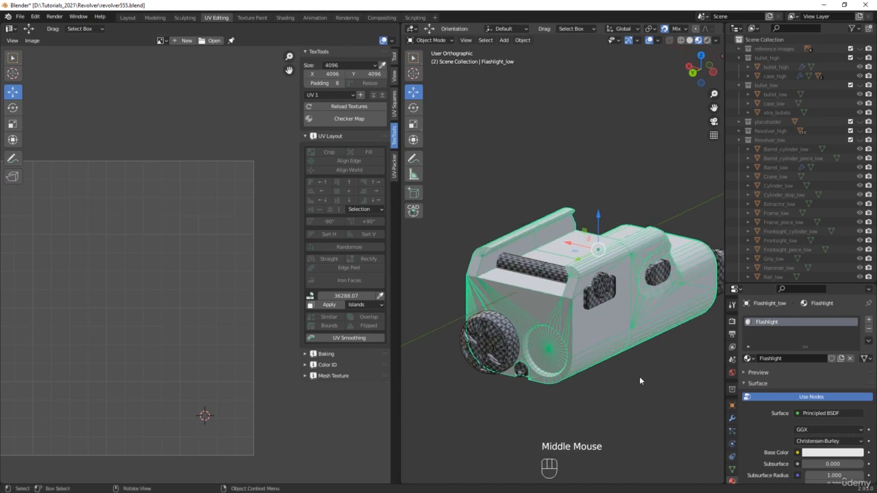
pyautogui.press('a')
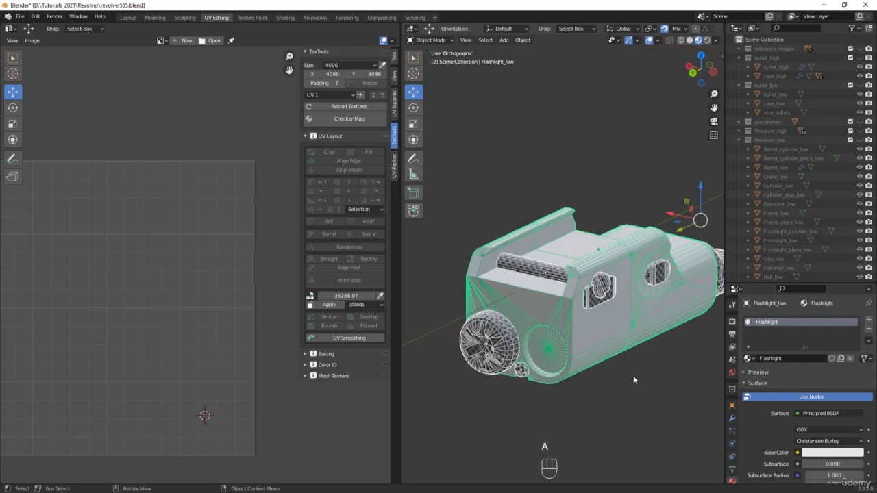
pyautogui.hotkey('ctrl', 'l')
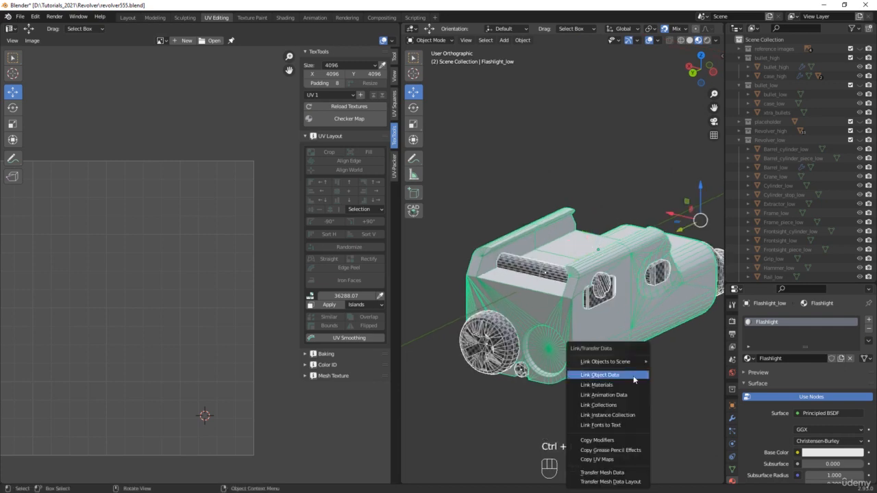
pyautogui.click(620, 385)
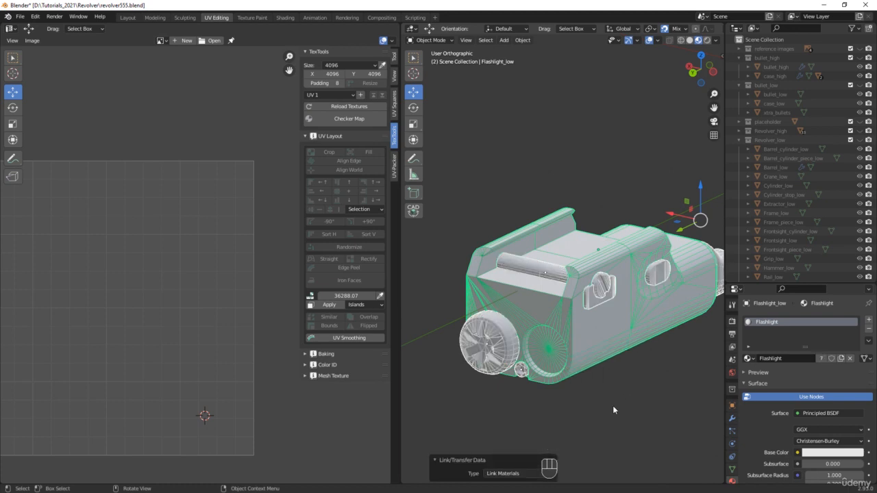
pyautogui.click(613, 410)
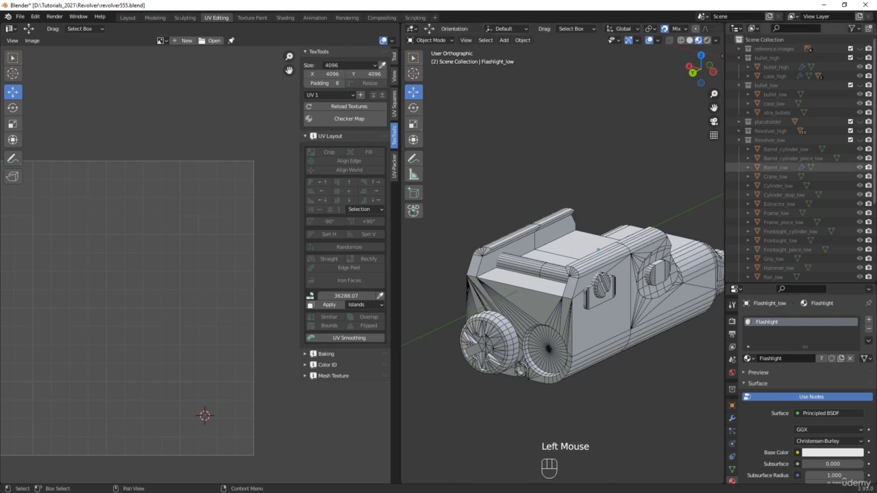
# Step: Save the file as the next version, revolver556.blend, and review the to-do list in Materials.txt in Notepad
pyautogui.hotkey('ctrl', 'alt', 's')
pyautogui.hotkey('alt', 'Tab')
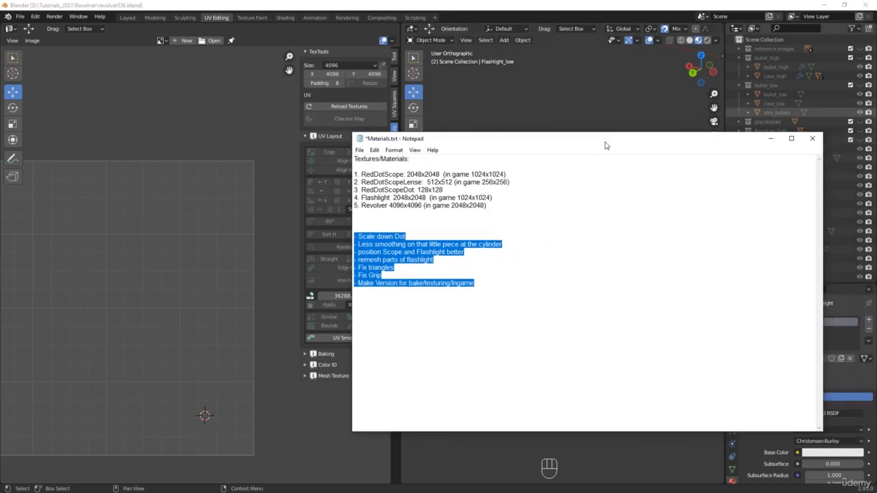
pyautogui.click(508, 268)
pyautogui.moveTo(507, 298); pyautogui.dragTo(354, 228)
pyautogui.click(527, 312)
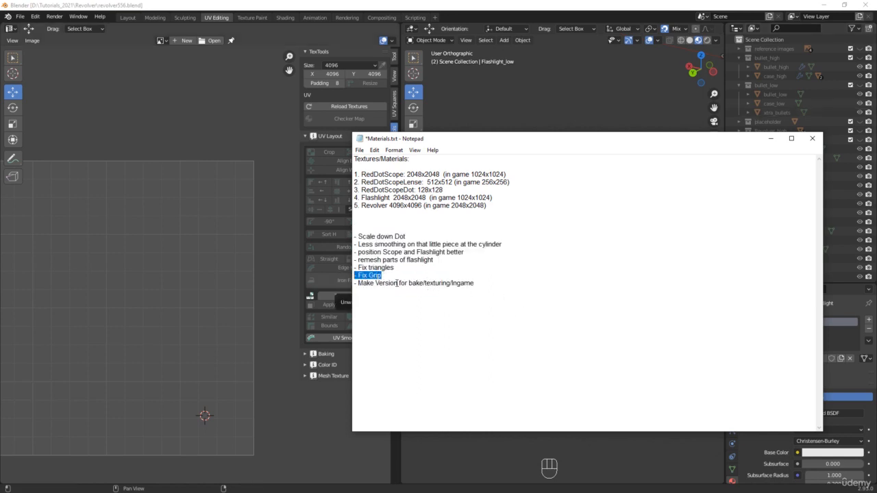
pyautogui.moveTo(457, 142); pyautogui.dragTo(876, 168)
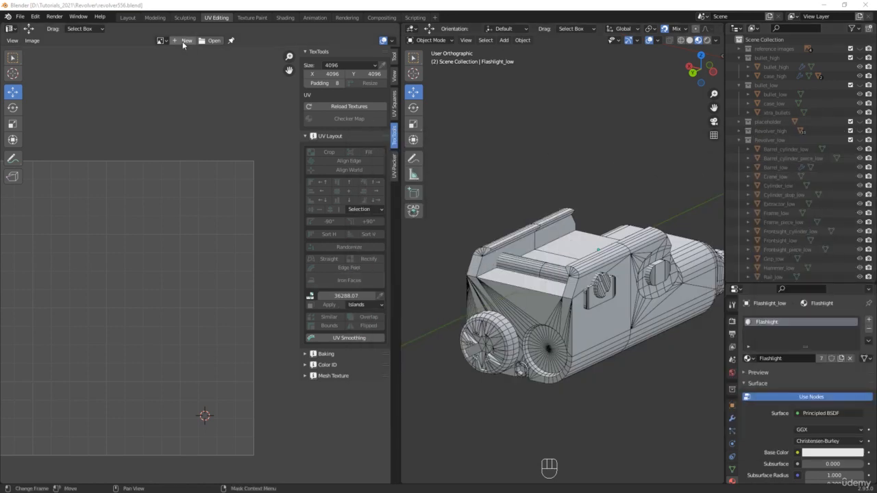
# Step: In the Modeling workspace, hide the Flashlight_low collection and show and expand Revolver_high
pyautogui.click(155, 17)
pyautogui.scroll(-5, 385, 225)
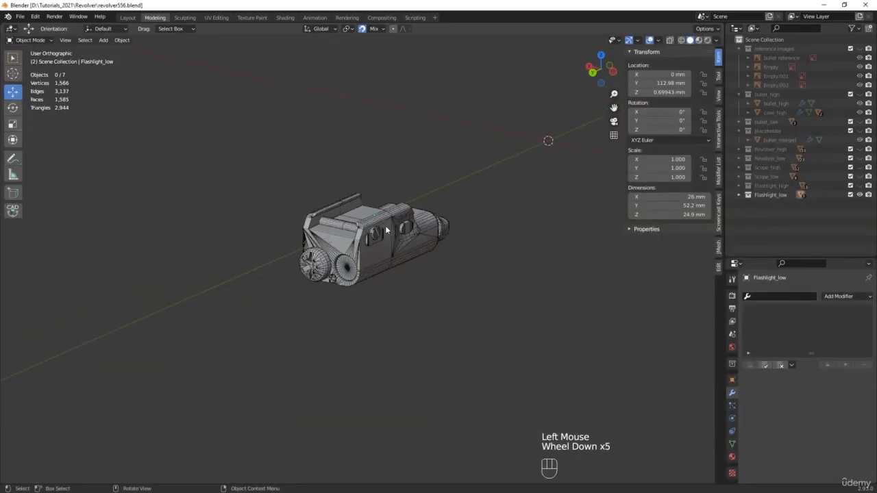
pyautogui.click(860, 195)
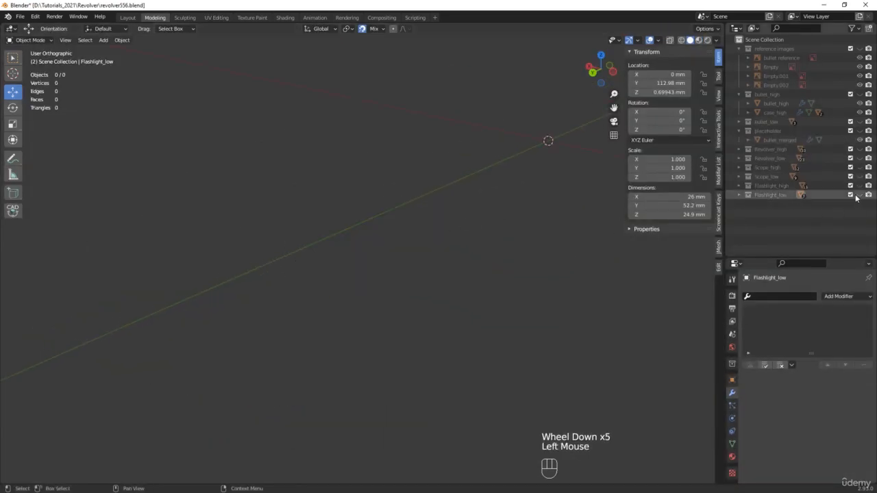
pyautogui.click(860, 149)
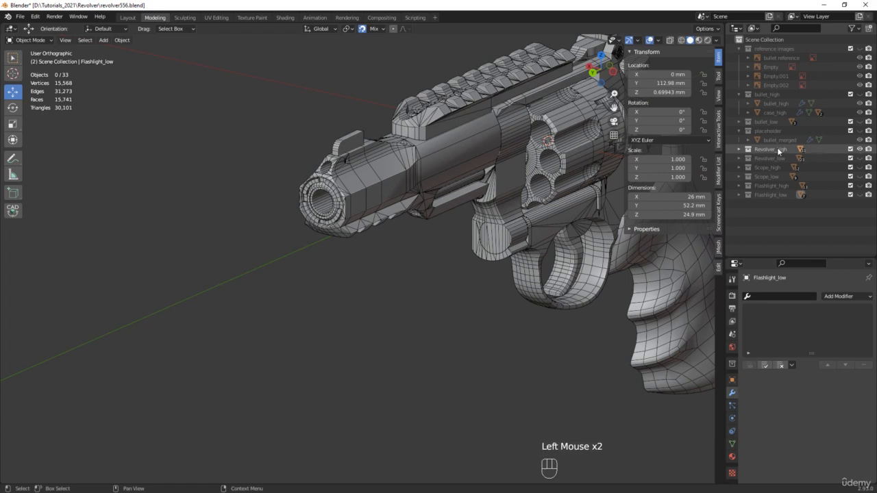
pyautogui.click(739, 149)
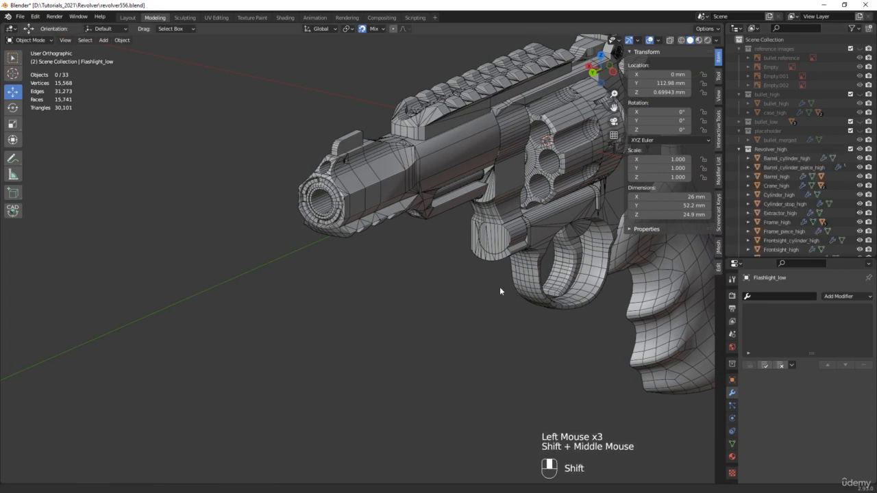
# Step: Select the high-poly grip and enable its Mirror modifier in the viewport
pyautogui.keyDown('shift'); pyautogui.moveTo(499, 286); pyautogui.dragTo(340, 309, button='middle'); pyautogui.keyUp('shift')
pyautogui.click(513, 312)
pyautogui.moveTo(514, 312); pyautogui.dragTo(541, 313, button='middle')
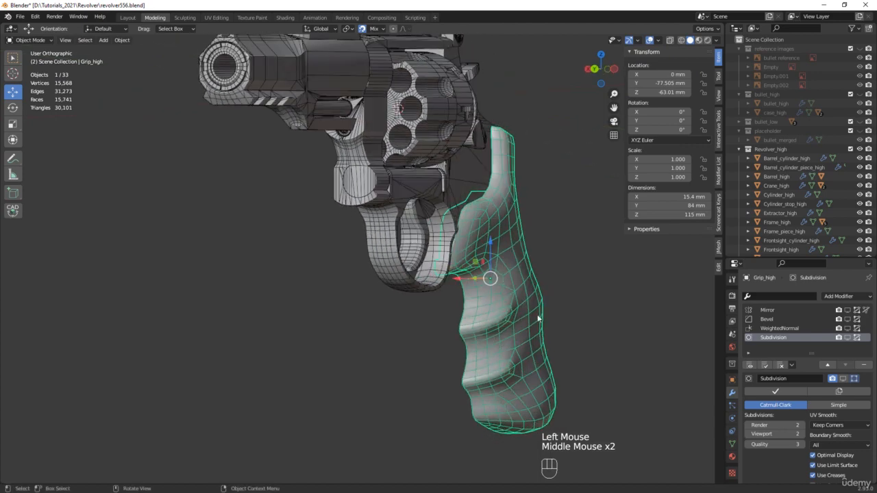
pyautogui.click(847, 310)
pyautogui.moveTo(470, 289)
pyautogui.mouseDown(button='middle')
pyautogui.moveTo(528, 295)
pyautogui.moveTo(480, 295)
pyautogui.mouseUp(button='middle')
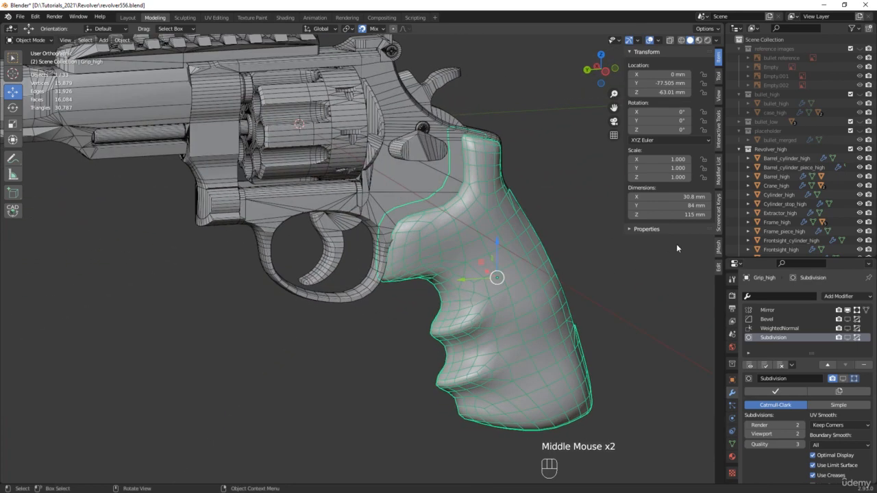
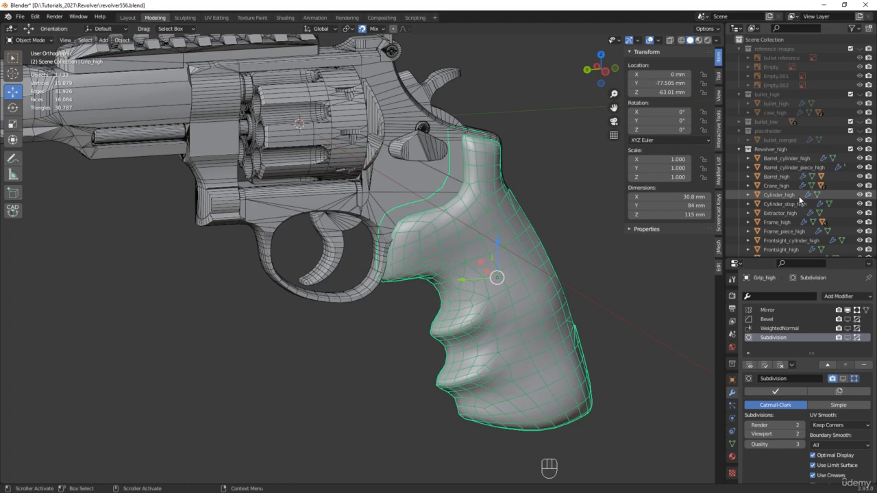
# Step: Collapse Revolver_high, show the Revolver_low collection, and select the high-poly and low-poly grips together
pyautogui.click(740, 151)
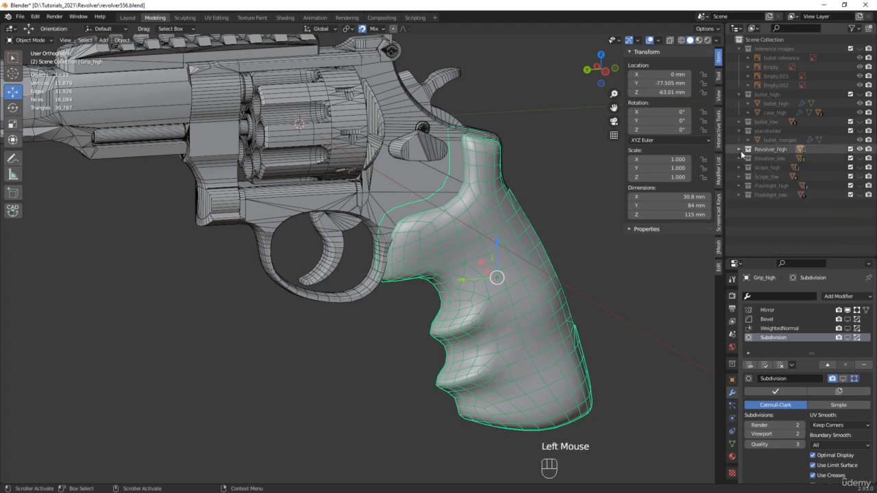
pyautogui.click(860, 158)
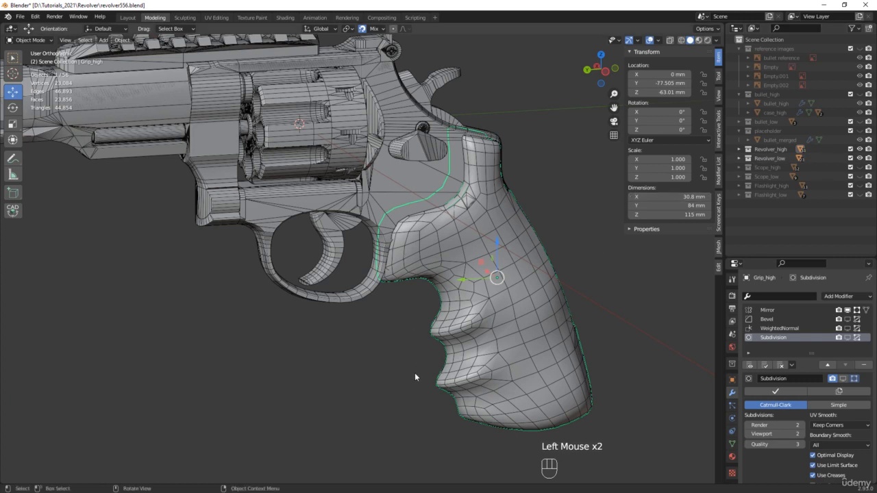
pyautogui.moveTo(404, 410); pyautogui.dragTo(514, 347)
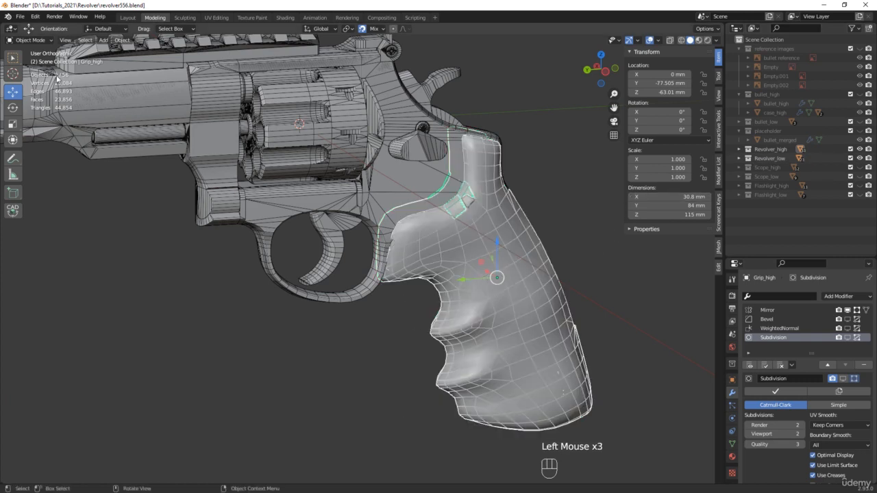
# Step: Open both grips in Edit Mode with X-ray on and subdivide the front border edges beside the trigger guard with one cut
pyautogui.keyDown('shift'); pyautogui.moveTo(381, 214); pyautogui.dragTo(419, 273, button='middle'); pyautogui.keyUp('shift')
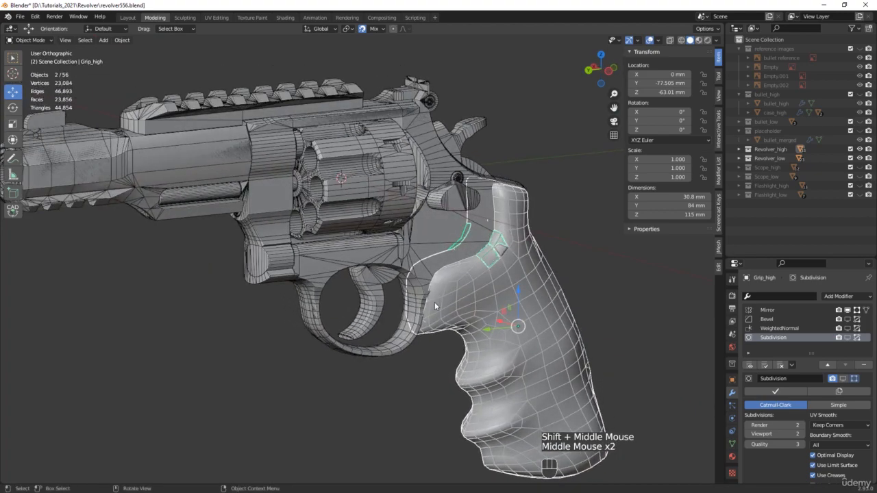
pyautogui.scroll(5, 419, 273)
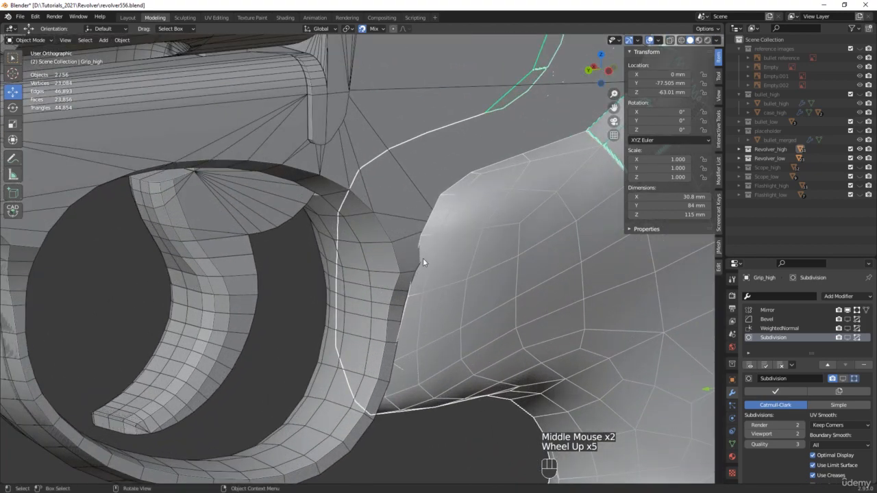
pyautogui.moveTo(421, 276); pyautogui.dragTo(388, 263, button='middle')
pyautogui.press('Tab')
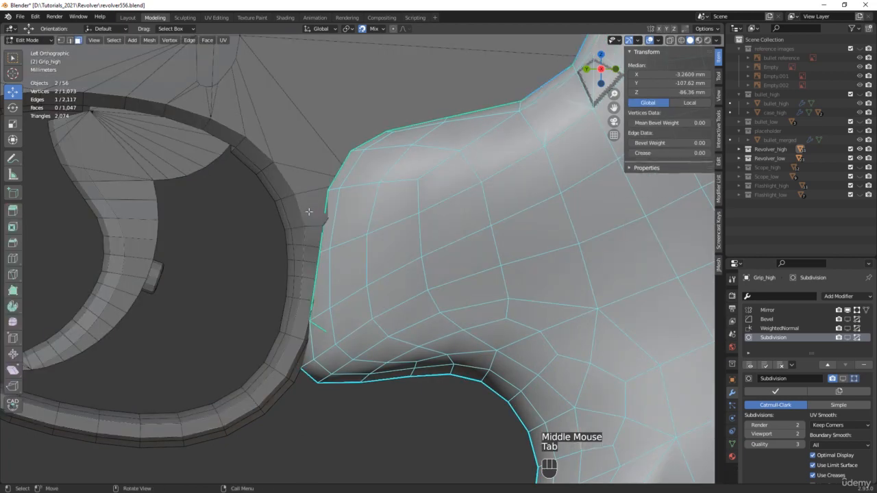
pyautogui.scroll(2, 312, 226)
pyautogui.hotkey('alt', 'z')
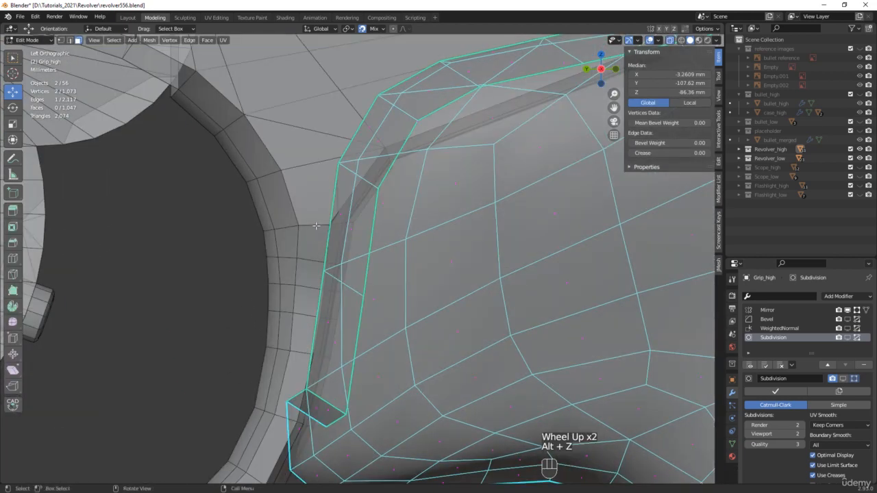
pyautogui.press('2')
pyautogui.click(278, 227)
pyautogui.moveTo(379, 223); pyautogui.dragTo(379, 224)
pyautogui.rightClick(363, 223)
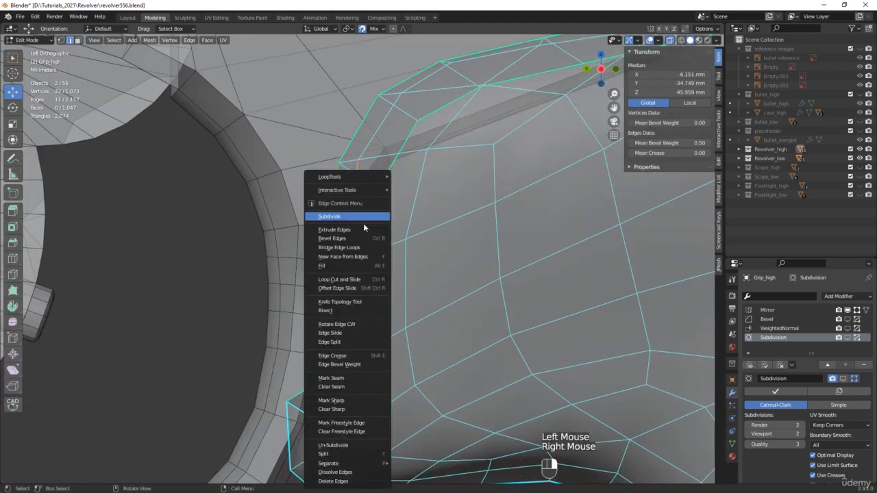
pyautogui.click(352, 217)
pyautogui.scroll(3, 353, 219)
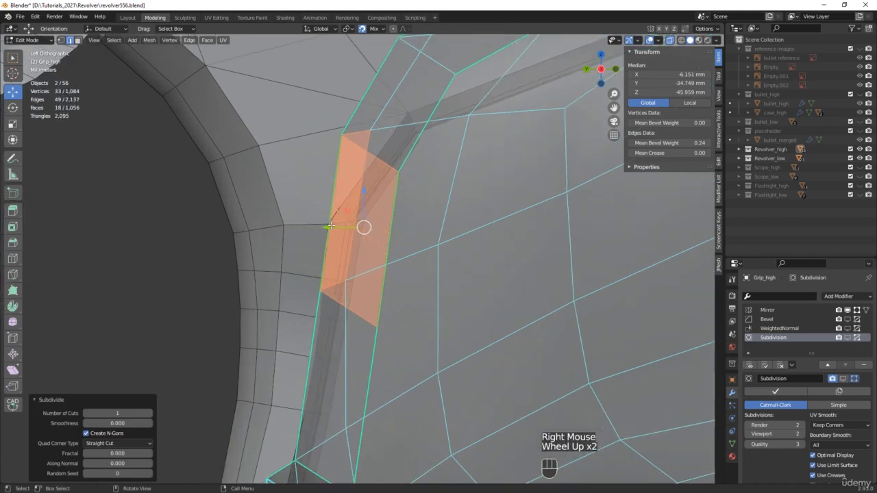
# Step: Connect the new front border vertices to the neighbouring inner vertices on both grips
pyautogui.click(364, 200)
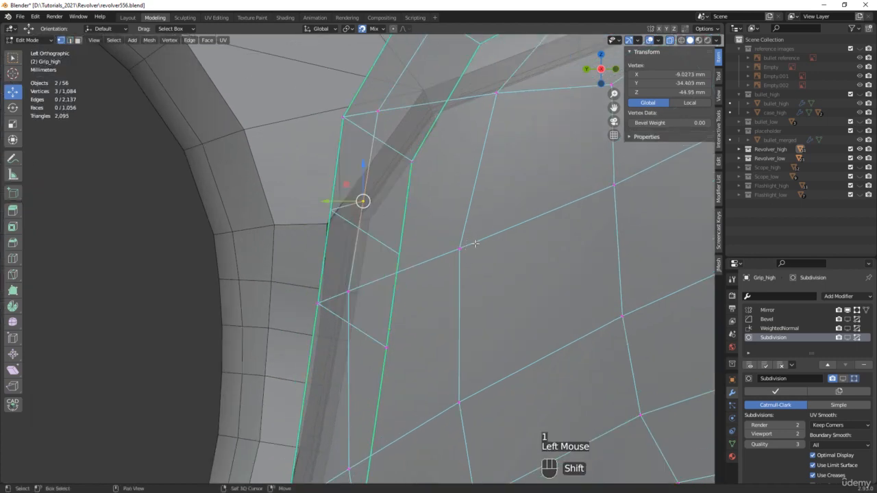
pyautogui.keyDown('shift'); pyautogui.click(470, 264); pyautogui.keyUp('shift')
pyautogui.press('j')
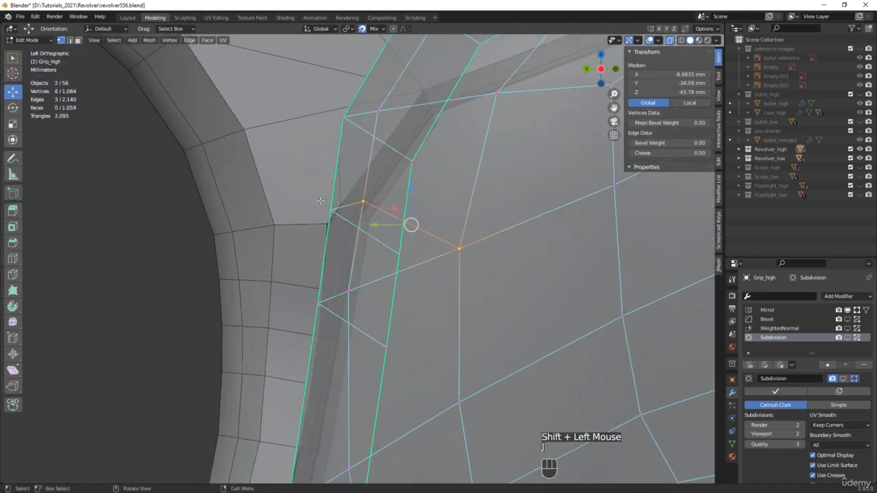
# Step: Turn snapping off, select the new vertices along the grips' front border, and return to Object Mode
pyautogui.click(362, 29)
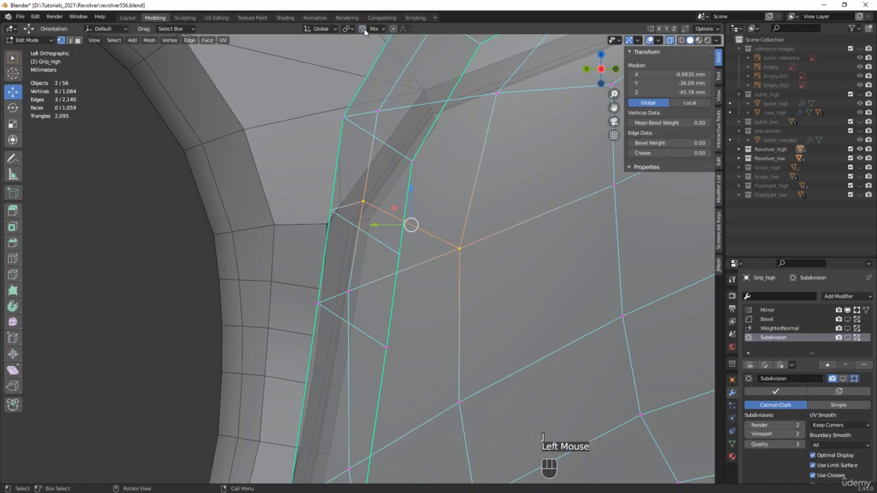
pyautogui.moveTo(292, 256); pyautogui.dragTo(375, 179)
pyautogui.scroll(-3, 375, 168)
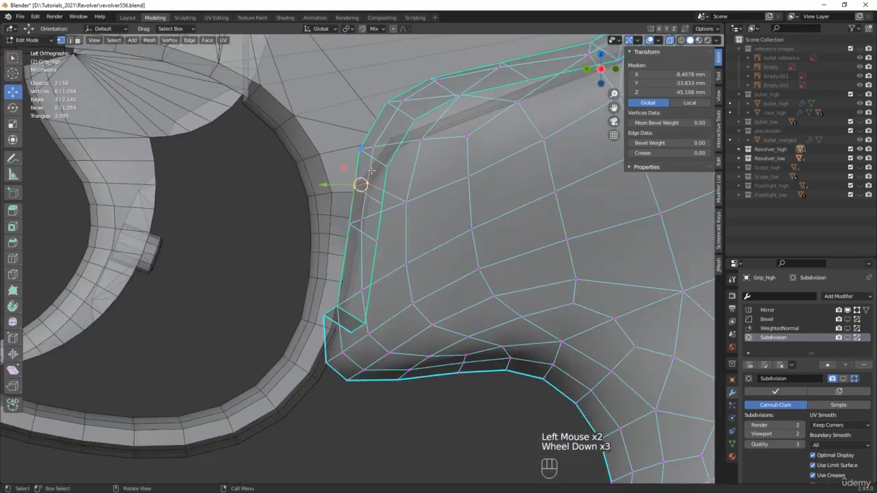
pyautogui.moveTo(376, 167); pyautogui.dragTo(384, 215, button='middle')
pyautogui.press('Tab')
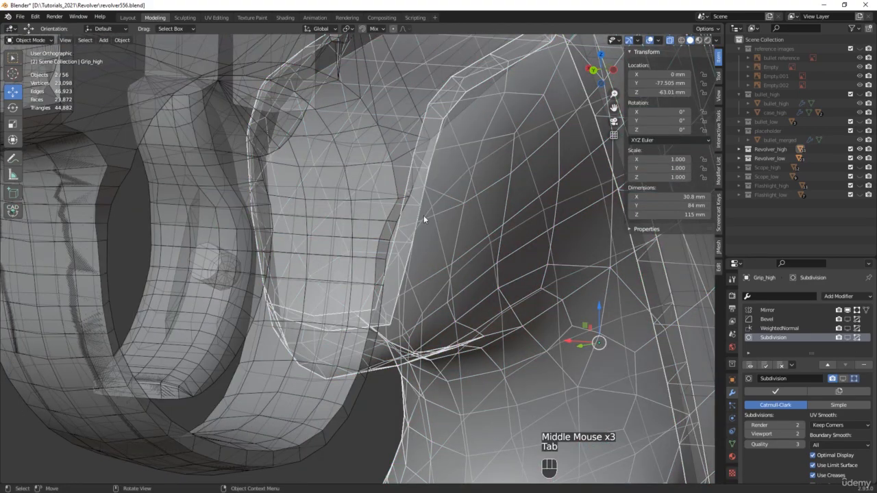
# Step: Expand the Revolver_high collection and review the Mirror and Bevel modifier settings on Grip_high
pyautogui.scroll(-2, 423, 219)
pyautogui.click(769, 312)
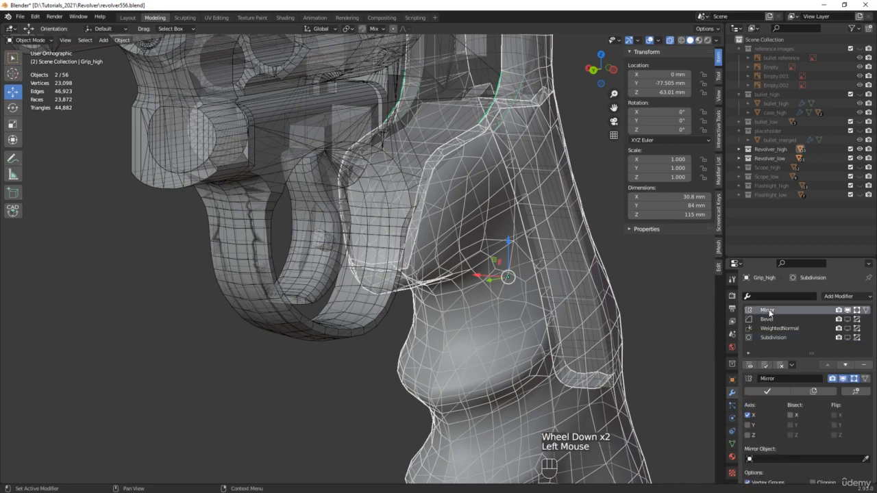
pyautogui.click(739, 150)
pyautogui.scroll(-4, 792, 179)
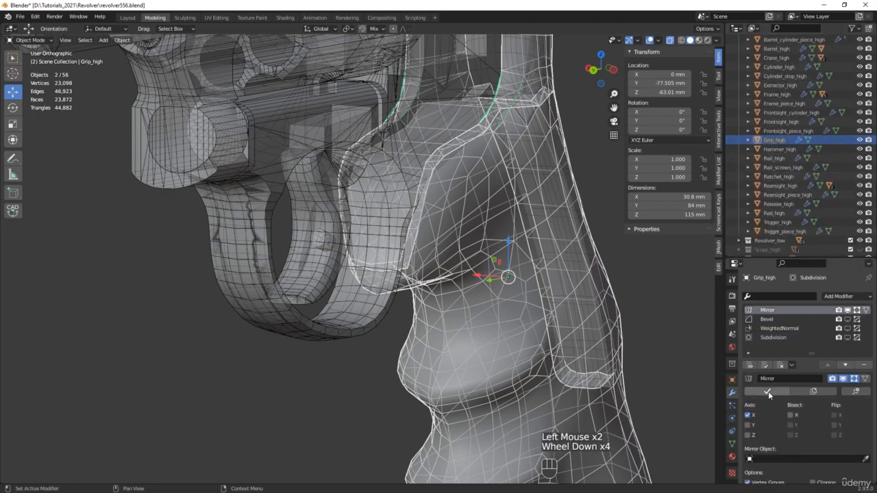
pyautogui.scroll(-3, 768, 391)
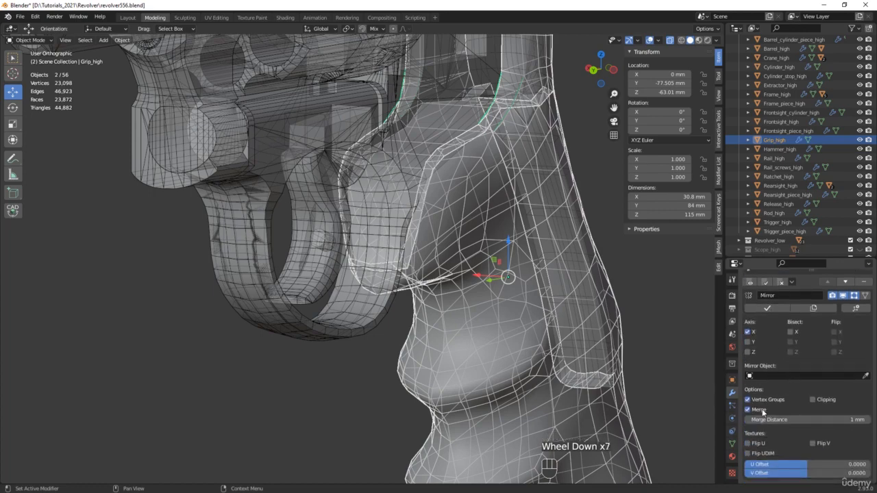
pyautogui.click(768, 312)
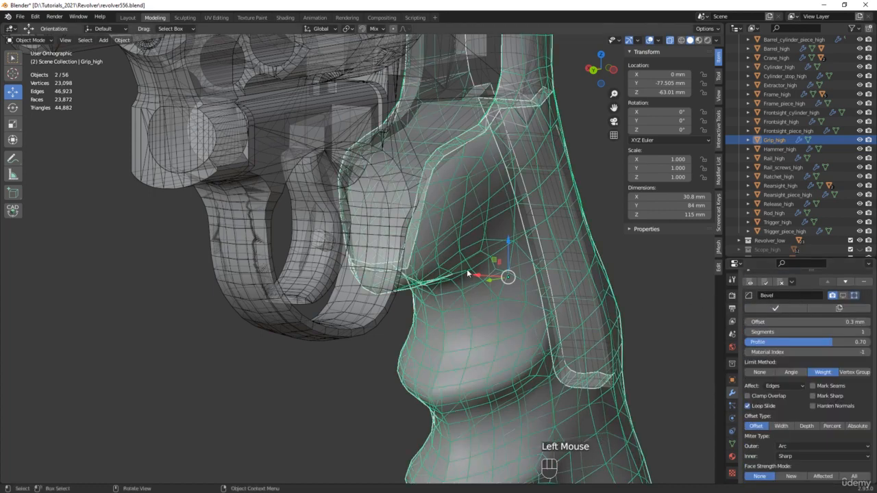
pyautogui.moveTo(383, 268); pyautogui.dragTo(349, 412, button='middle')
pyautogui.moveTo(349, 411); pyautogui.dragTo(434, 335)
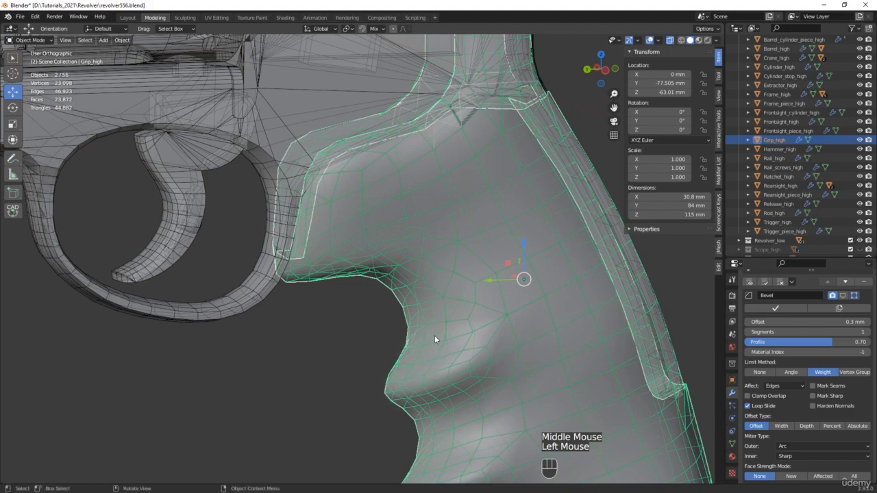
pyautogui.scroll(-3, 435, 334)
# Step: In Edit Mode, scale the selected front border vertices of both grips outward along X by about 1.072
pyautogui.press('Tab')
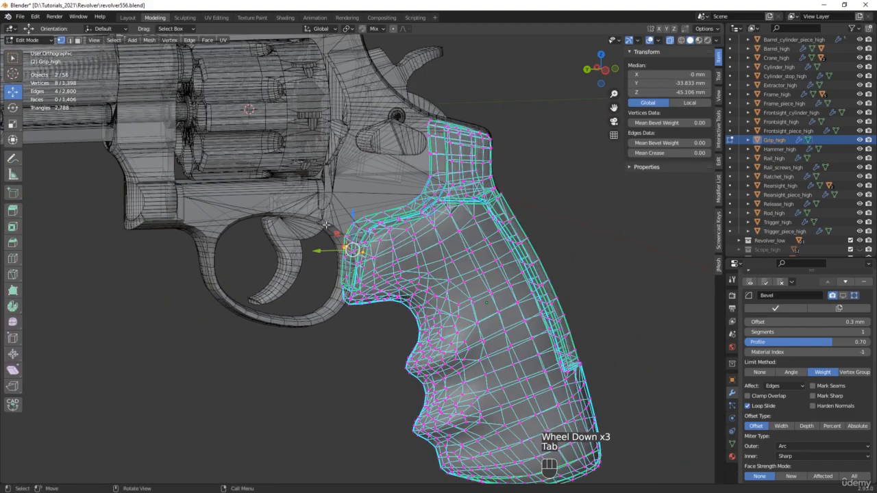
pyautogui.moveTo(313, 229); pyautogui.dragTo(351, 246, button='middle')
pyautogui.hotkey('alt', 'z')
pyautogui.scroll(4, 352, 246)
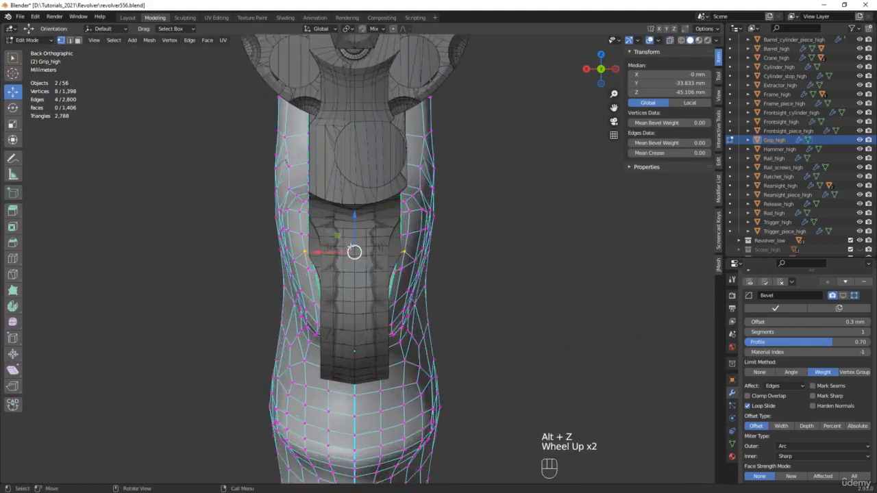
pyautogui.scroll(1, 351, 246)
pyautogui.press('r')
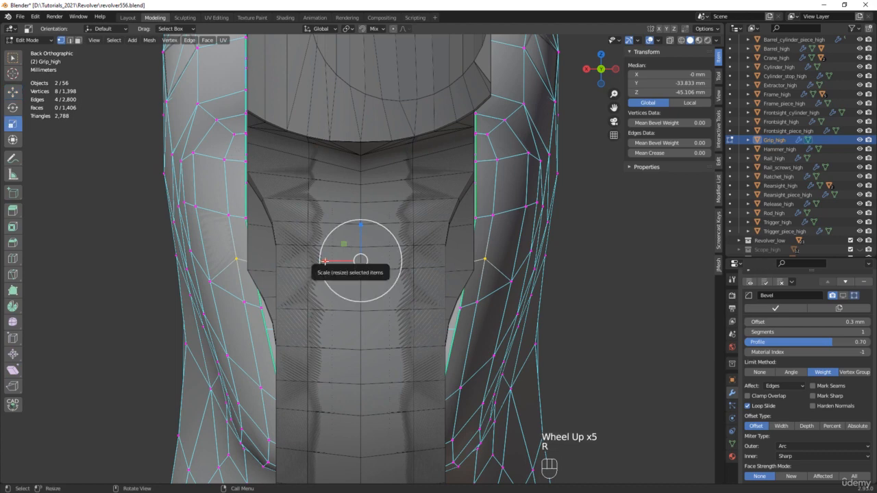
pyautogui.click(324, 261)
pyautogui.moveTo(324, 261); pyautogui.dragTo(320, 260)
# Step: Select the next higher front border vertices on both grips through X-ray and move them about -0.36 mm in Y and 0.06 mm in Z
pyautogui.moveTo(320, 260); pyautogui.dragTo(391, 272, button='middle')
pyautogui.scroll(-2, 477, 267)
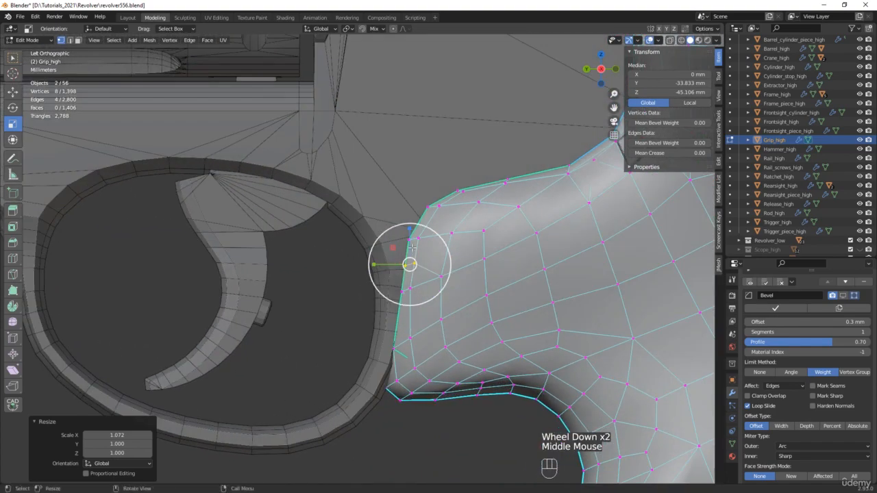
pyautogui.scroll(3, 413, 248)
pyautogui.hotkey('alt', 'z')
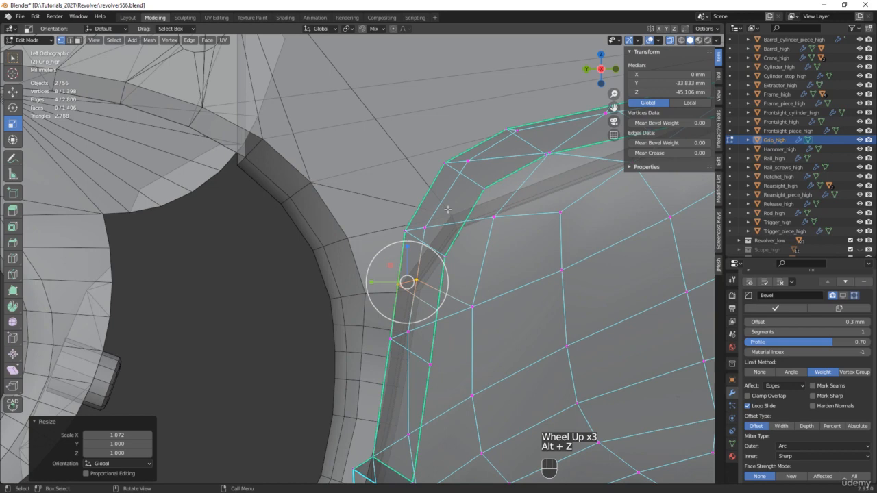
pyautogui.moveTo(381, 204); pyautogui.dragTo(455, 264)
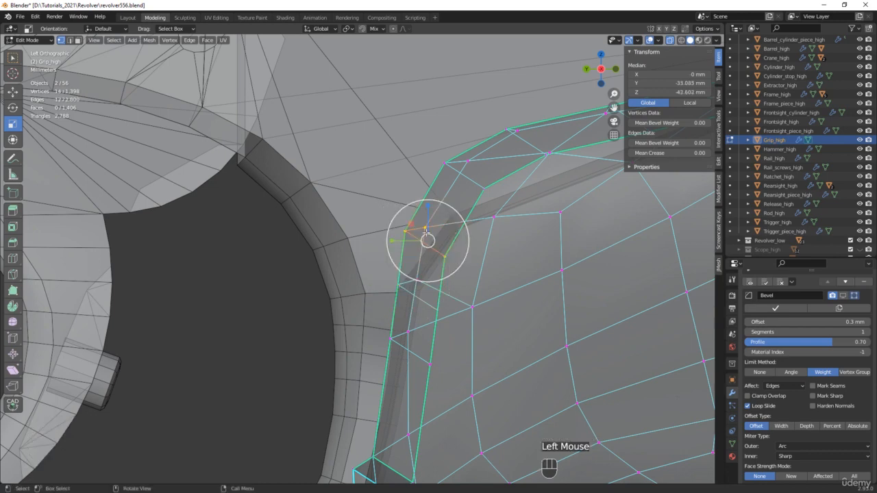
pyautogui.hotkey('alt', 'z')
pyautogui.press('g')
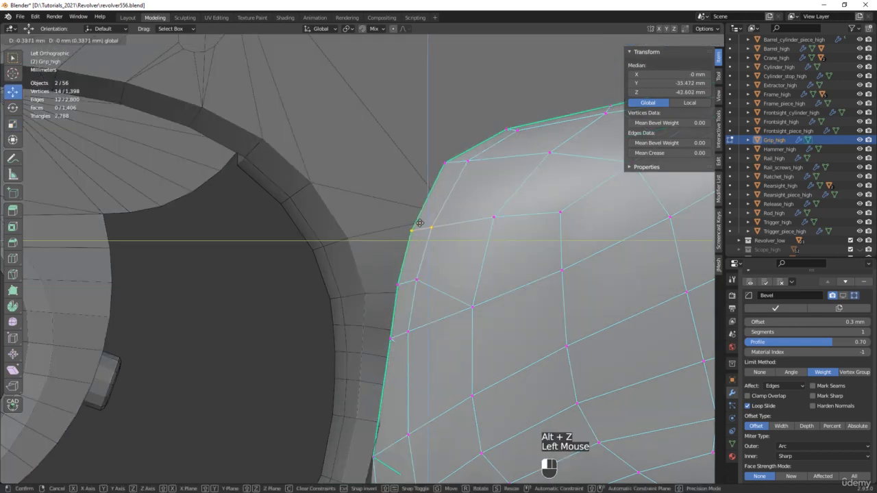
pyautogui.click(420, 223)
# Step: Subdivide the border edges at the upper front corner of both grips with one cut
pyautogui.scroll(-2, 420, 226)
pyautogui.keyDown('shift'); pyautogui.moveTo(424, 230); pyautogui.dragTo(370, 211, button='middle'); pyautogui.keyUp('shift')
pyautogui.scroll(1, 370, 211)
pyautogui.scroll(2, 373, 210)
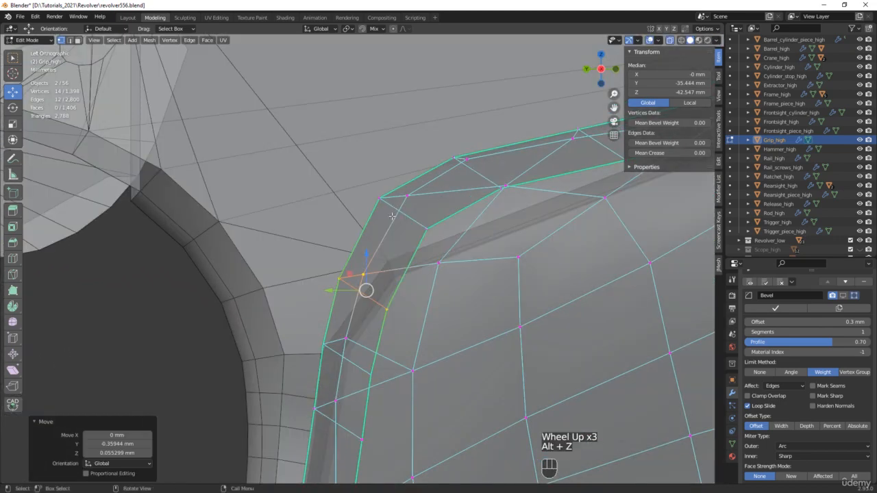
pyautogui.hotkey('alt', 'z')
pyautogui.moveTo(409, 245); pyautogui.dragTo(403, 246)
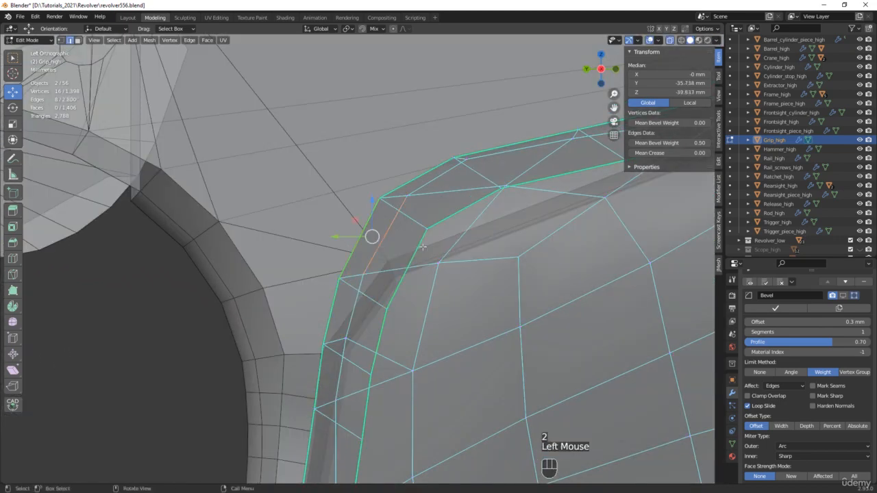
pyautogui.keyDown('shift'); pyautogui.click(400, 246); pyautogui.keyUp('shift')
pyautogui.rightClick(398, 244)
pyautogui.click(377, 227)
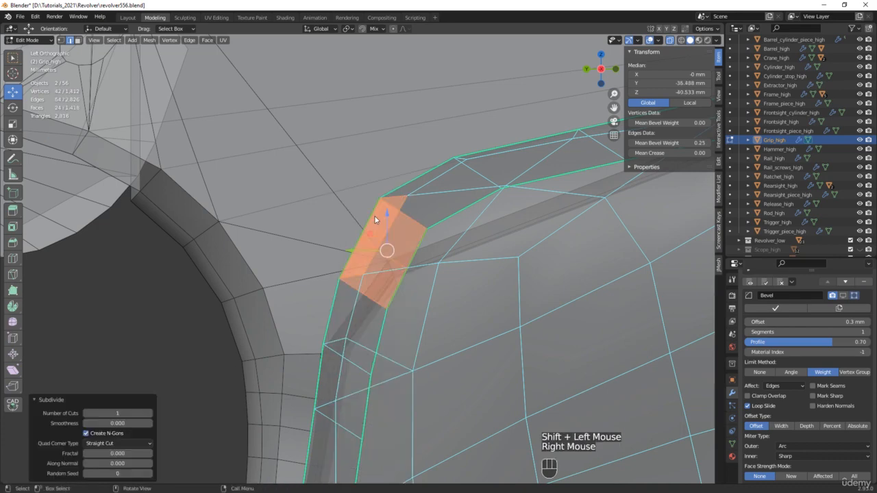
# Step: Select the outer vertices created by the corner cut and move them about 0.16 mm in Y and 0.12 mm in Z
pyautogui.scroll(3, 356, 241)
pyautogui.click(393, 241)
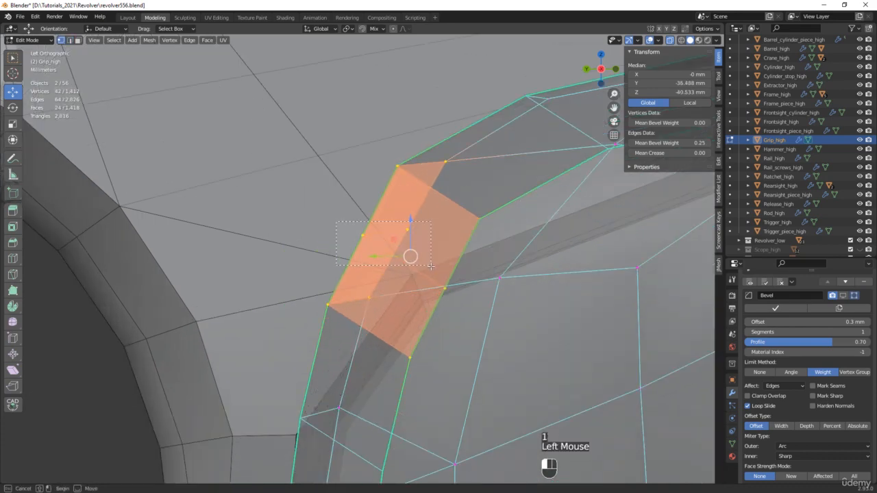
pyautogui.moveTo(431, 266); pyautogui.dragTo(431, 266)
pyautogui.hotkey('alt', 'z')
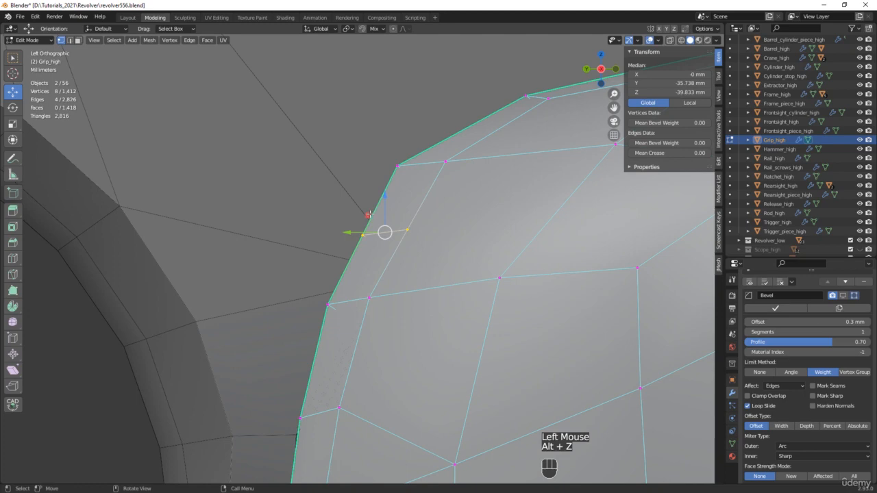
pyautogui.moveTo(357, 230); pyautogui.dragTo(362, 209)
pyautogui.scroll(-3, 362, 209)
# Step: Connect the new corner vertex to the neighbouring inner vertex on the side of both grips
pyautogui.moveTo(363, 209)
pyautogui.mouseDown(button='middle')
pyautogui.moveTo(383, 214)
pyautogui.moveTo(370, 218)
pyautogui.mouseUp(button='middle')
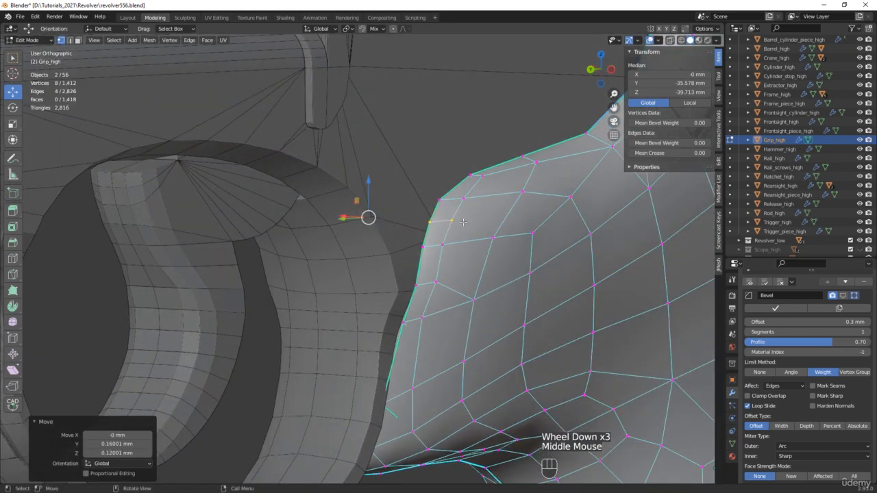
pyautogui.scroll(2, 411, 217)
pyautogui.moveTo(455, 219); pyautogui.dragTo(337, 211, button='middle')
pyautogui.hotkey('alt', 'z')
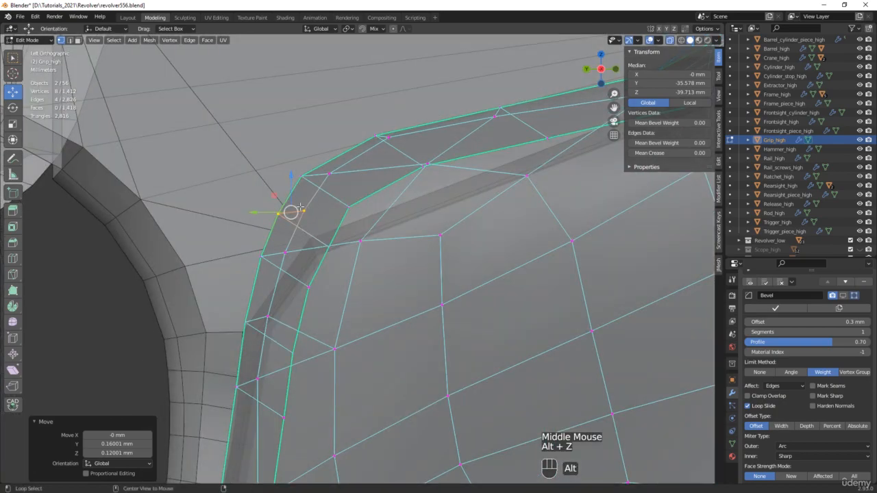
pyautogui.scroll(3, 337, 210)
pyautogui.click(316, 215)
pyautogui.keyDown('shift'); pyautogui.click(442, 271); pyautogui.keyUp('shift')
pyautogui.scroll(-3, 430, 278)
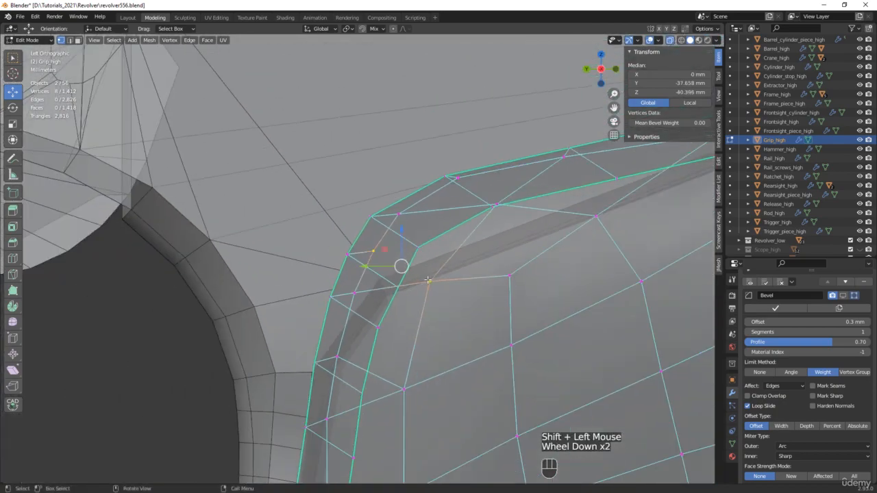
pyautogui.press('j')
pyautogui.scroll(-3, 423, 270)
pyautogui.moveTo(423, 269); pyautogui.dragTo(592, 266, button='middle')
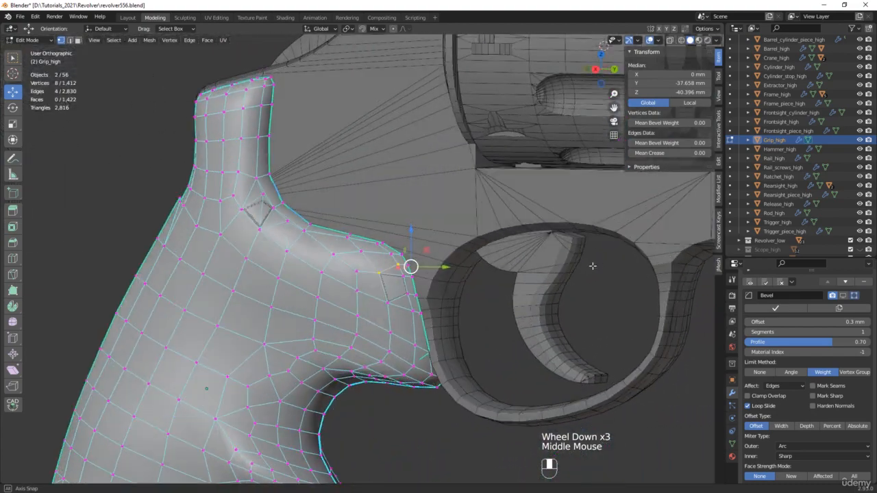
# Step: Return to Object Mode with the wireframe hidden, deselect the grips, and save the file as revolver557.blend
pyautogui.click(262, 190)
pyautogui.press('Tab')
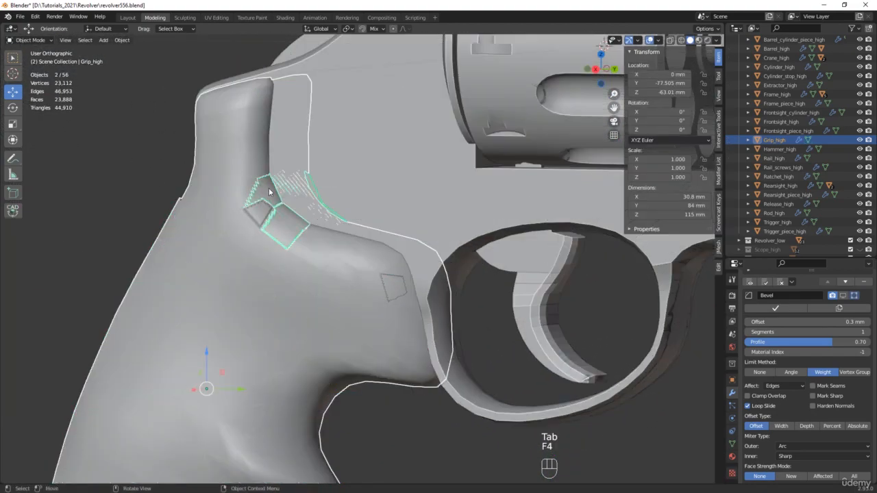
pyautogui.scroll(-2, 269, 188)
pyautogui.moveTo(269, 188); pyautogui.dragTo(304, 189, button='middle')
pyautogui.click(470, 384)
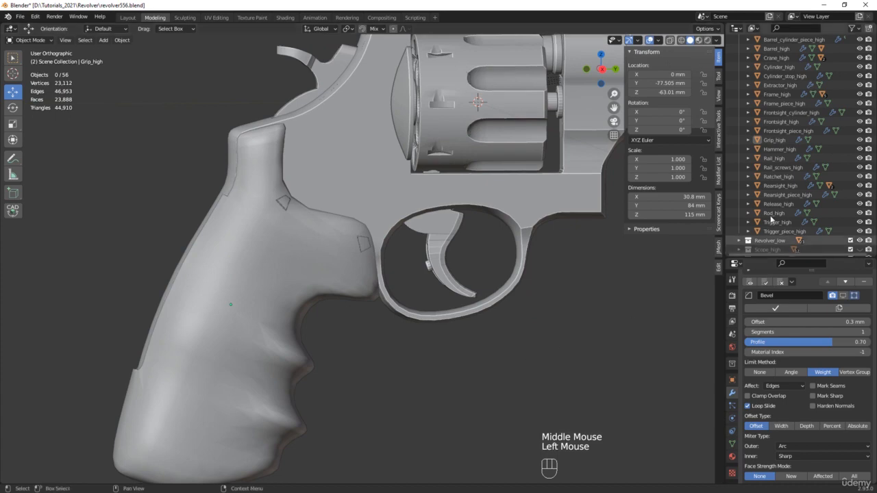
pyautogui.moveTo(226, 261); pyautogui.dragTo(439, 298, button='middle')
pyautogui.scroll(-2, 305, 275)
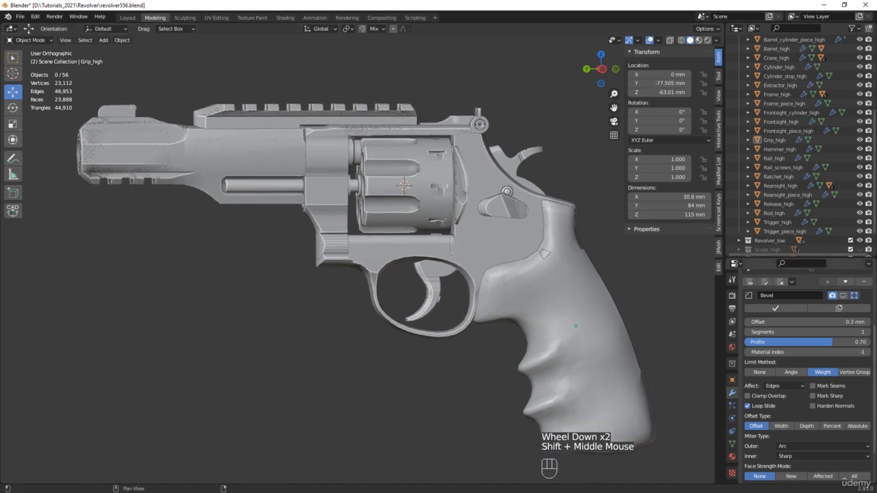
pyautogui.hotkey('ctrl', 'alt', 's')
# Step: Collapse the Revolver_high, placeholder, bullet_high and reference images collections, and hide both revolver collections
pyautogui.scroll(4, 738, 152)
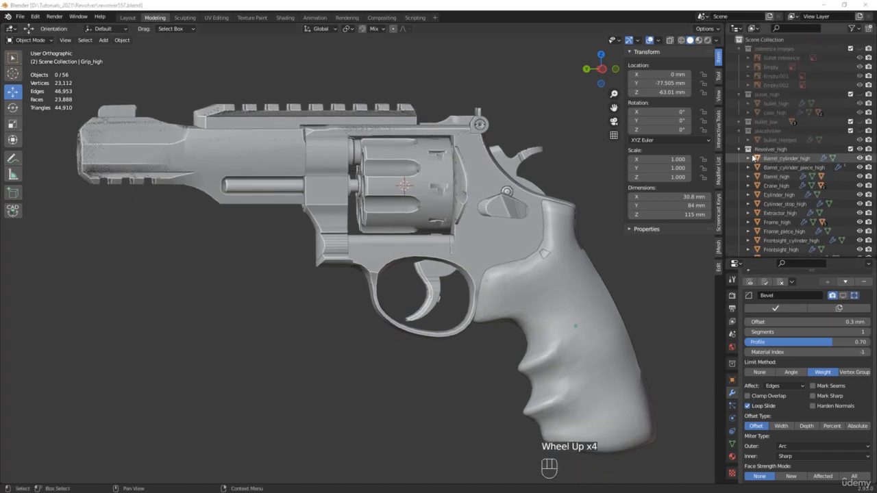
pyautogui.click(738, 149)
pyautogui.click(739, 131)
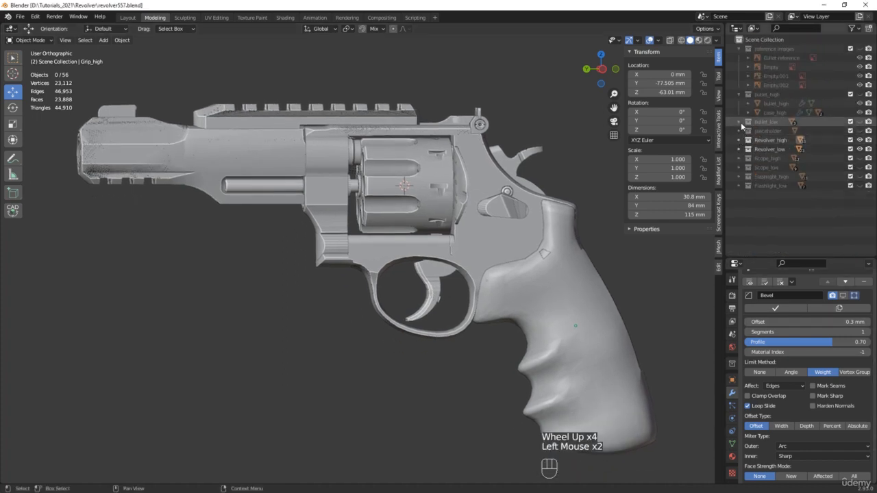
pyautogui.click(738, 95)
pyautogui.click(738, 48)
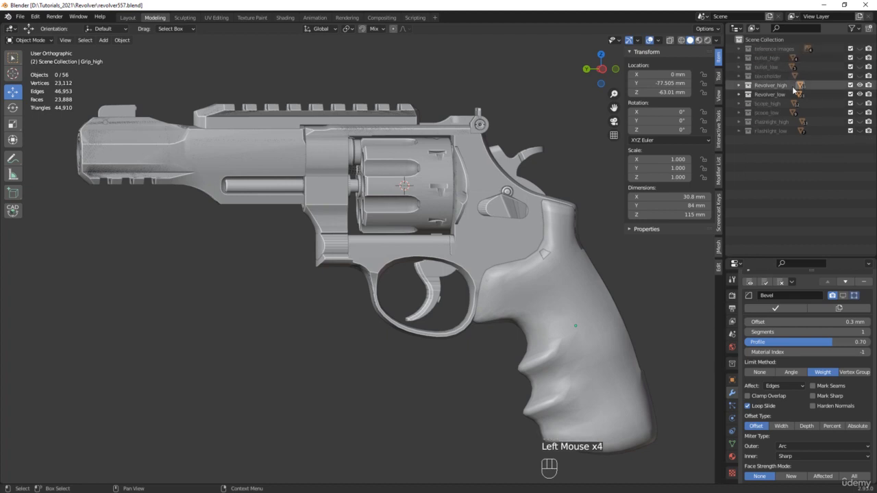
pyautogui.click(850, 94)
pyautogui.click(850, 85)
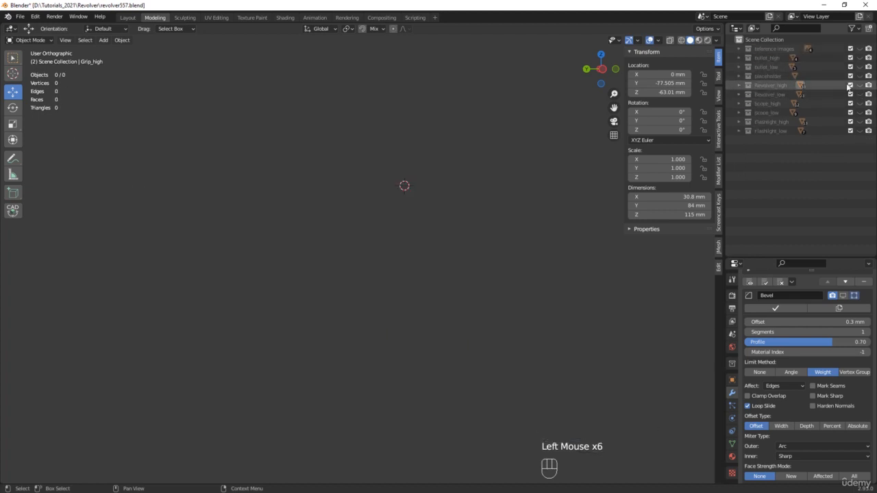
# Step: Show the placeholder collection, delete its bullet_merged object, and delete the emptied collection
pyautogui.click(850, 76)
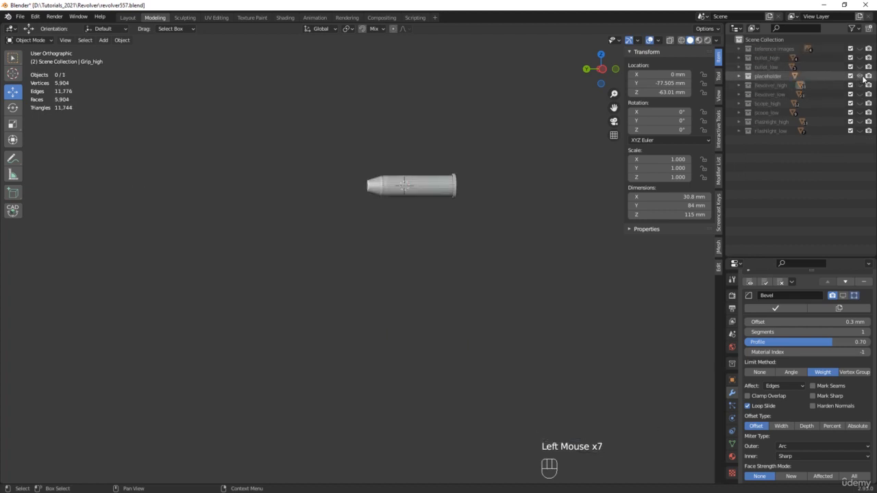
pyautogui.click(738, 76)
pyautogui.click(774, 85)
pyautogui.moveTo(525, 217); pyautogui.dragTo(477, 226, button='middle')
pyautogui.press('x')
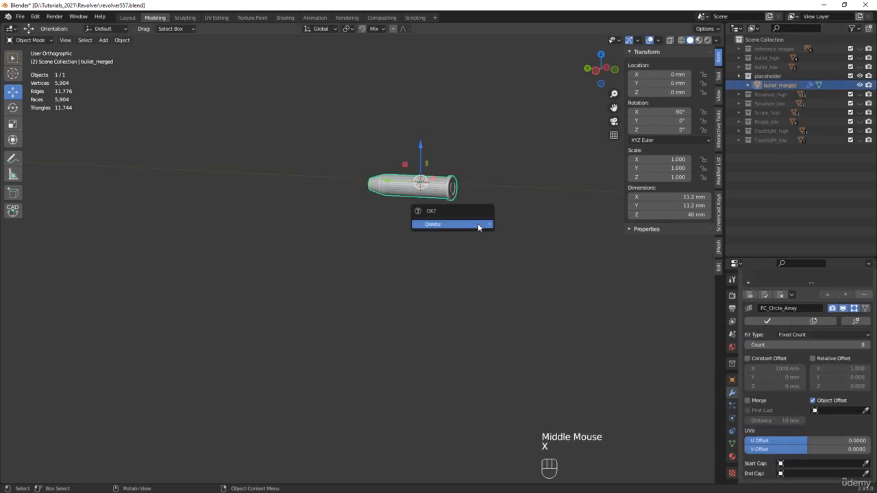
pyautogui.click(478, 225)
pyautogui.click(763, 76)
pyautogui.press('x')
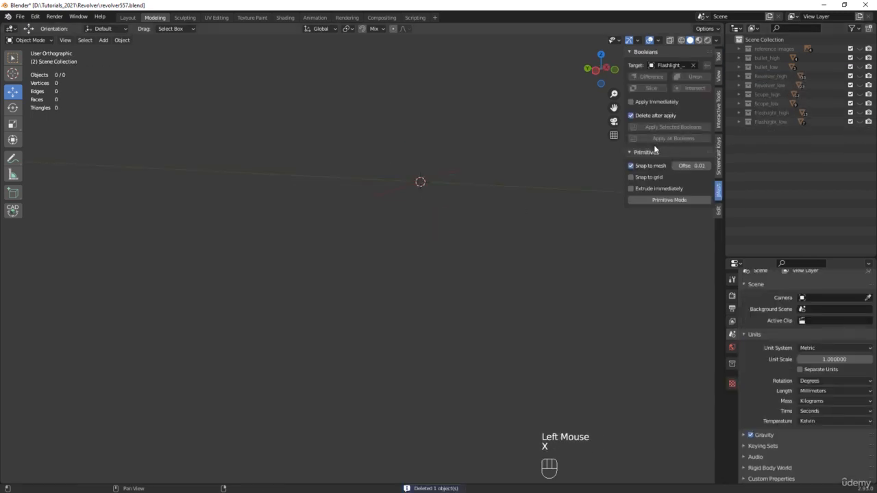
# Step: Show the Scope_low collection, select the small Alpha.001 plane in the sight window, and save as revolver558.blend
pyautogui.click(859, 103)
pyautogui.moveTo(438, 165); pyautogui.dragTo(350, 287, button='middle')
pyautogui.scroll(3, 373, 248)
pyautogui.click(370, 246)
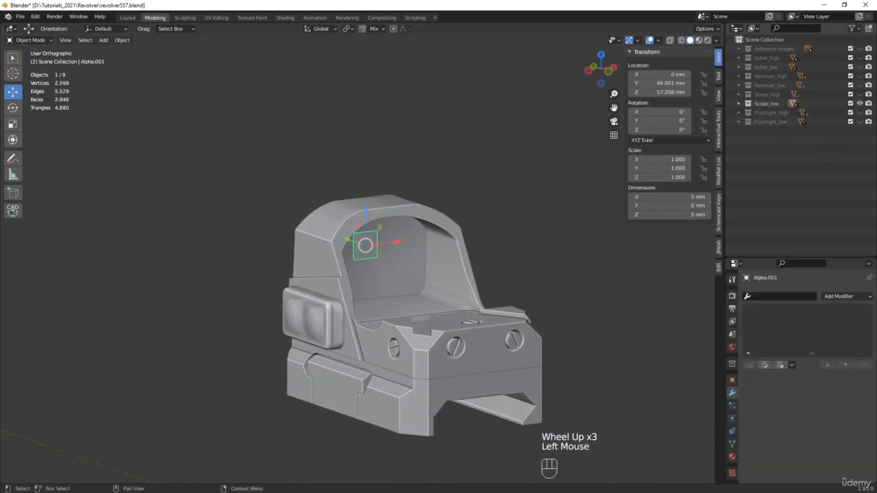
pyautogui.hotkey('ctrl', 'alt', 's')
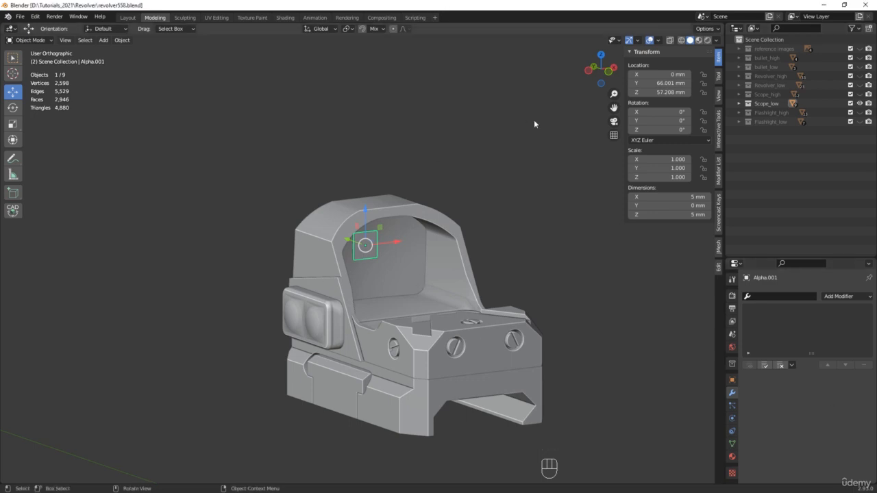
# Step: Scale the Alpha.001 plane uniformly down to 0.25, about 1.25 mm wide, and save the file
pyautogui.press('s')
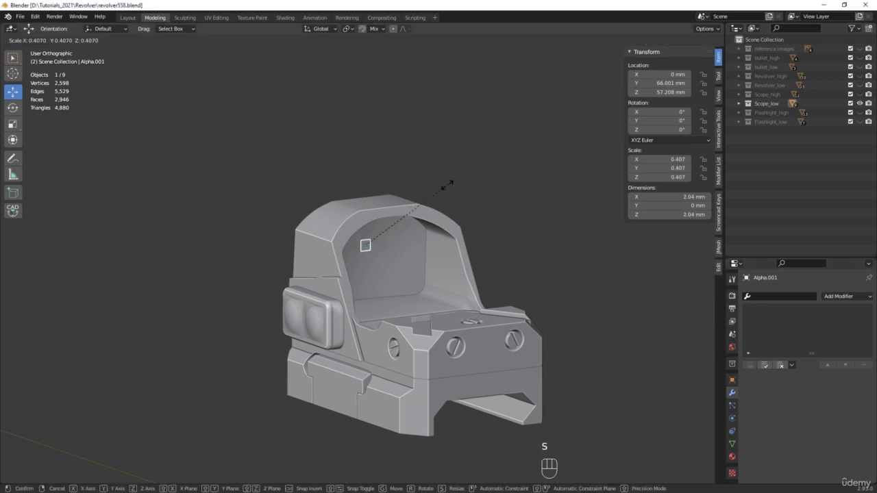
pyautogui.click(415, 206)
pyautogui.hotkey('ctrl', 's')
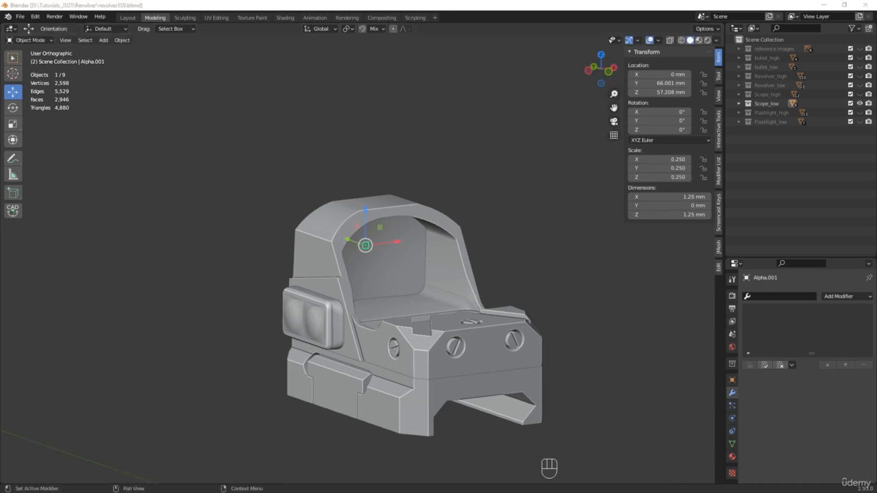
# Step: Hide the Scope_low collection, show Scope_high, and enable the Bevel modifier's viewport display on the scope button's down-pointing triangle
pyautogui.click(859, 104)
pyautogui.click(860, 94)
pyautogui.scroll(1, 308, 333)
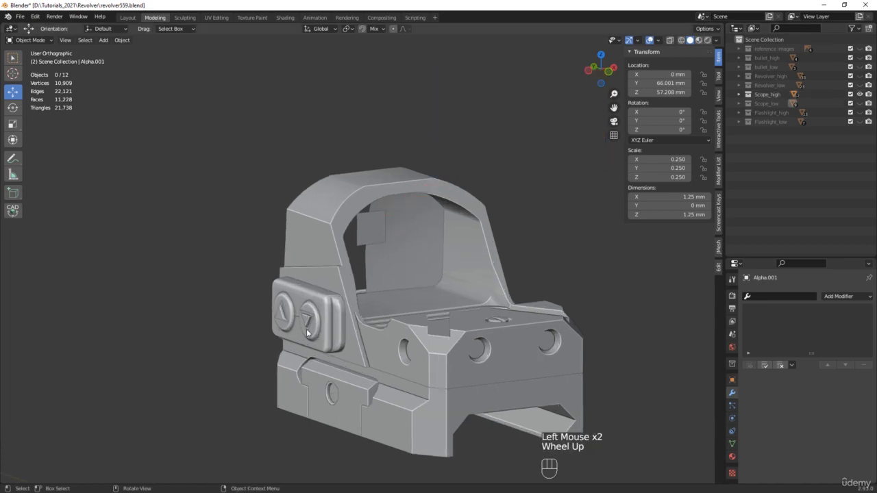
pyautogui.scroll(6, 308, 333)
pyautogui.click(313, 251)
pyautogui.moveTo(313, 251)
pyautogui.mouseDown(button='middle')
pyautogui.moveTo(329, 252)
pyautogui.moveTo(323, 263)
pyautogui.mouseUp(button='middle')
pyautogui.click(847, 310)
pyautogui.scroll(2, 383, 240)
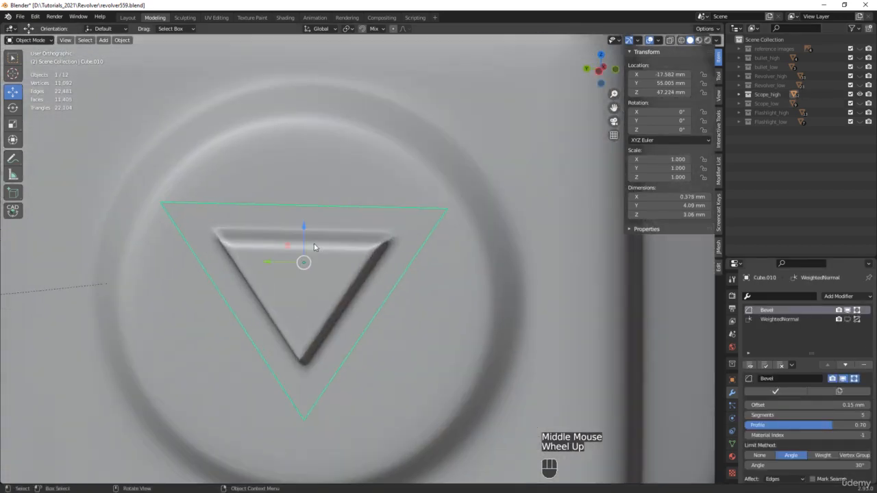
# Step: With the wireframe displayed, scale the down-pointing triangle's outer edge loop uniformly to about 0.823
pyautogui.press('F4')
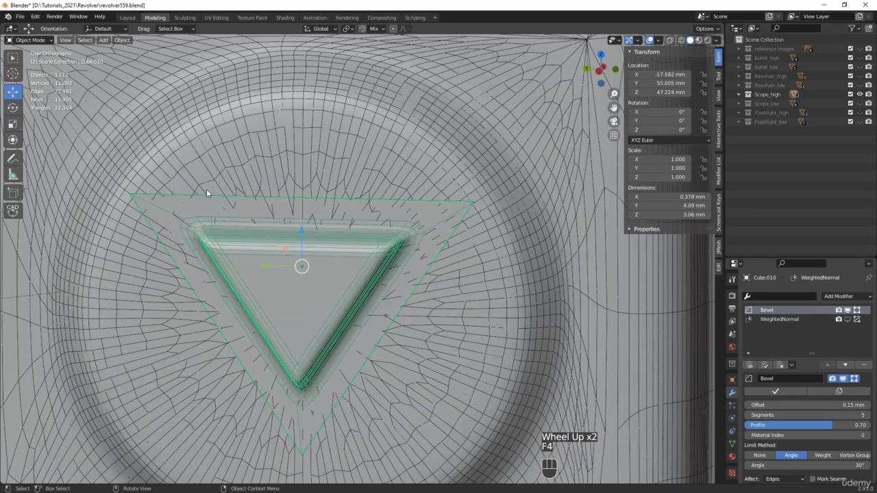
pyautogui.press('Tab')
pyautogui.press('2')
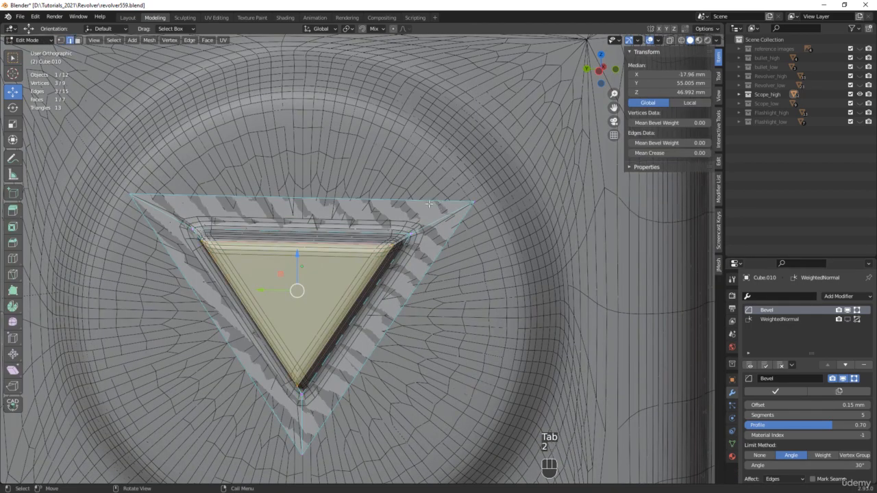
pyautogui.keyDown('alt'); pyautogui.click(323, 213); pyautogui.keyUp('alt')
pyautogui.keyDown('alt'); pyautogui.moveTo(324, 213); pyautogui.dragTo(338, 207, button='middle'); pyautogui.keyUp('alt')
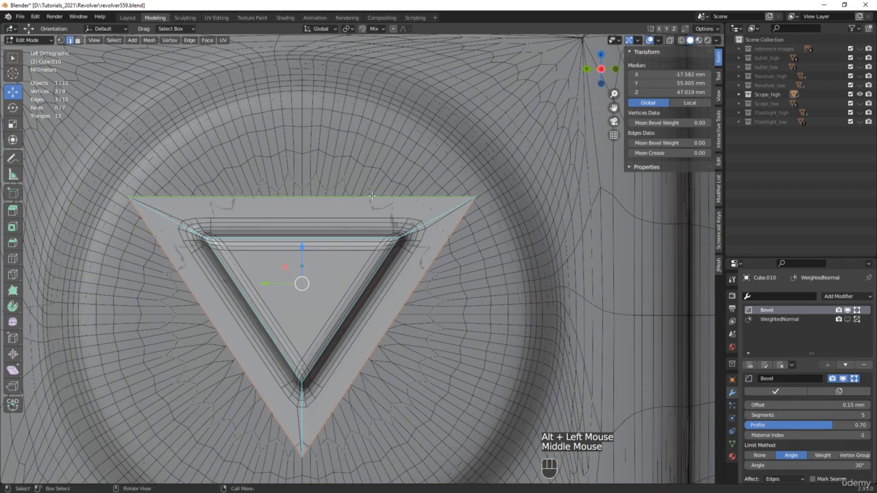
pyautogui.press('s')
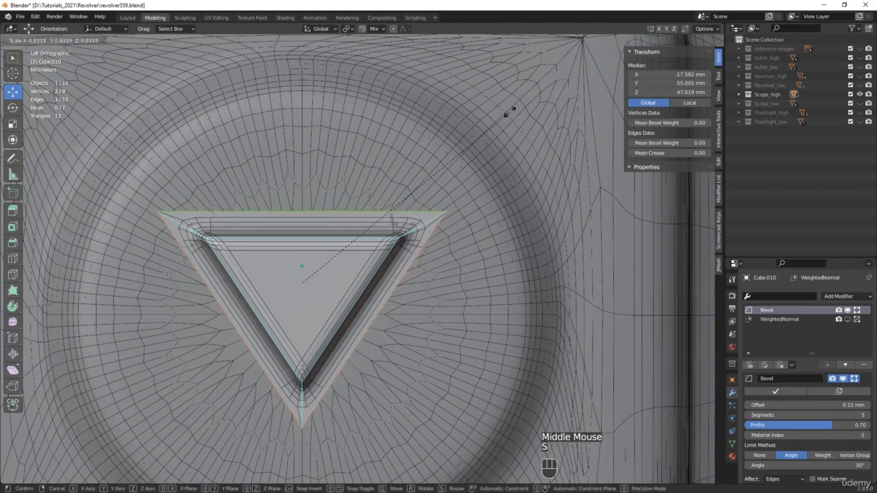
pyautogui.click(505, 112)
# Step: Leave mesh editing, select the up-pointing triangle on the neighbouring button, and enable its Bevel modifier's viewport display
pyautogui.scroll(-3, 279, 230)
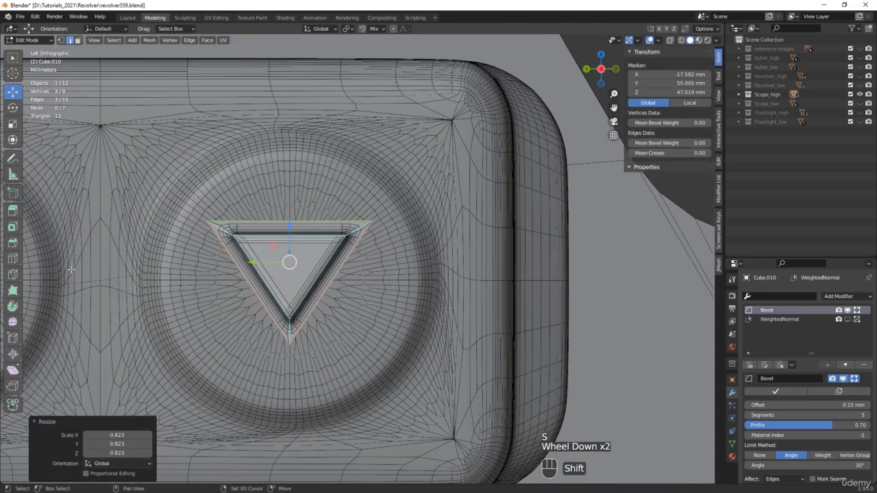
pyautogui.keyDown('shift'); pyautogui.moveTo(72, 269); pyautogui.dragTo(206, 263, button='middle'); pyautogui.keyUp('shift')
pyautogui.moveTo(205, 263)
pyautogui.mouseDown(button='middle')
pyautogui.moveTo(246, 270)
pyautogui.moveTo(205, 266)
pyautogui.mouseUp(button='middle')
pyautogui.keyDown('shift'); pyautogui.moveTo(72, 259); pyautogui.dragTo(297, 267, button='middle'); pyautogui.keyUp('shift')
pyautogui.press('Tab')
pyautogui.click(294, 269)
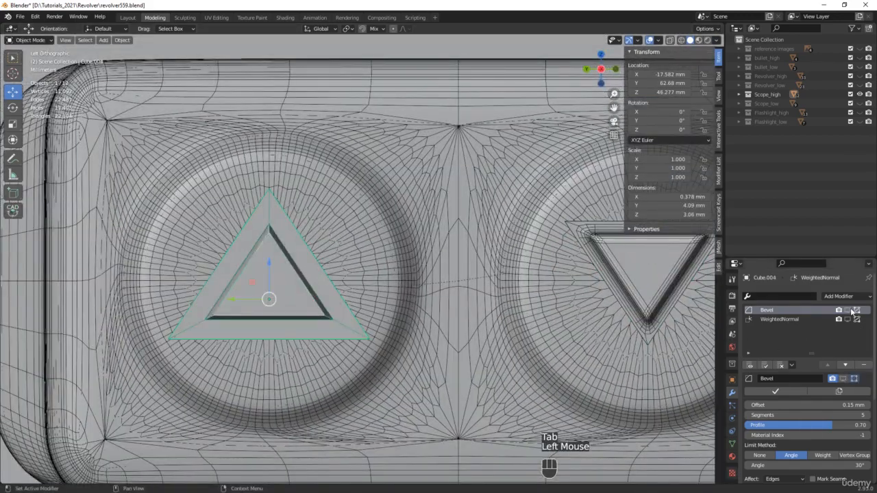
pyautogui.click(848, 309)
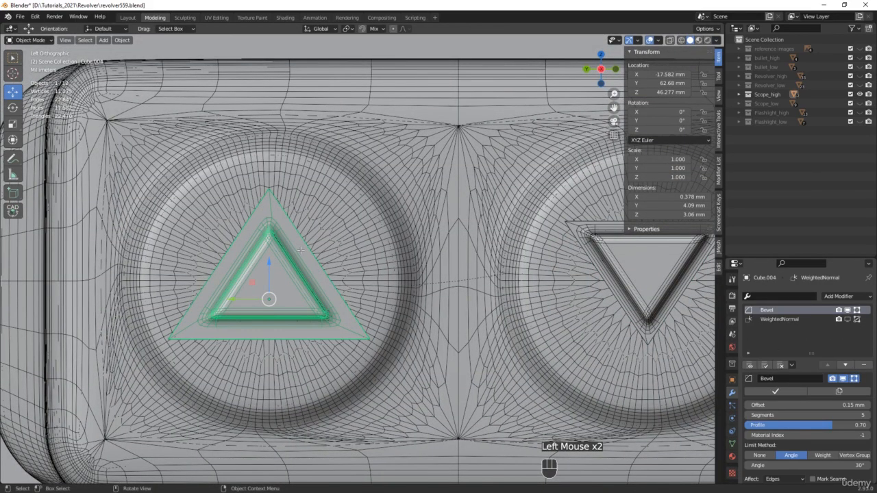
# Step: Scale the up-pointing triangle's outer edge loop uniformly to about 0.822
pyautogui.press('Tab')
pyautogui.keyDown('alt'); pyautogui.click(308, 249); pyautogui.keyUp('alt')
pyautogui.scroll(2, 296, 242)
pyautogui.scroll(1, 297, 243)
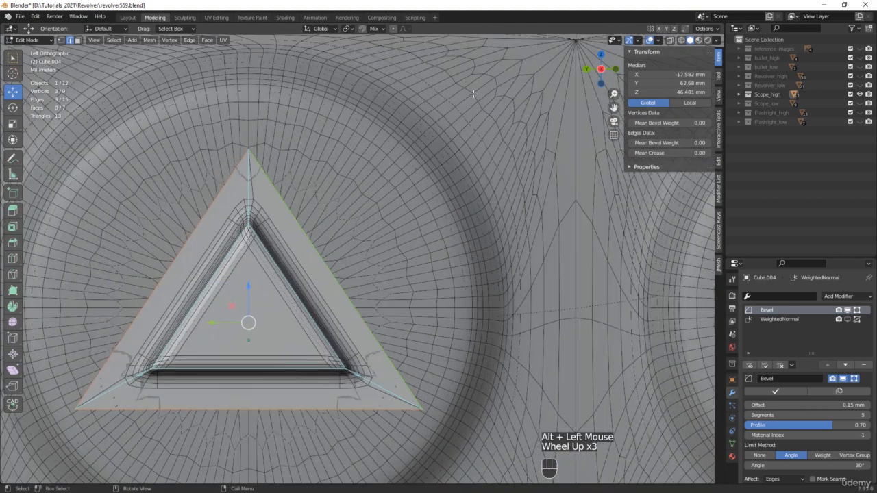
pyautogui.press('s')
pyautogui.click(458, 124)
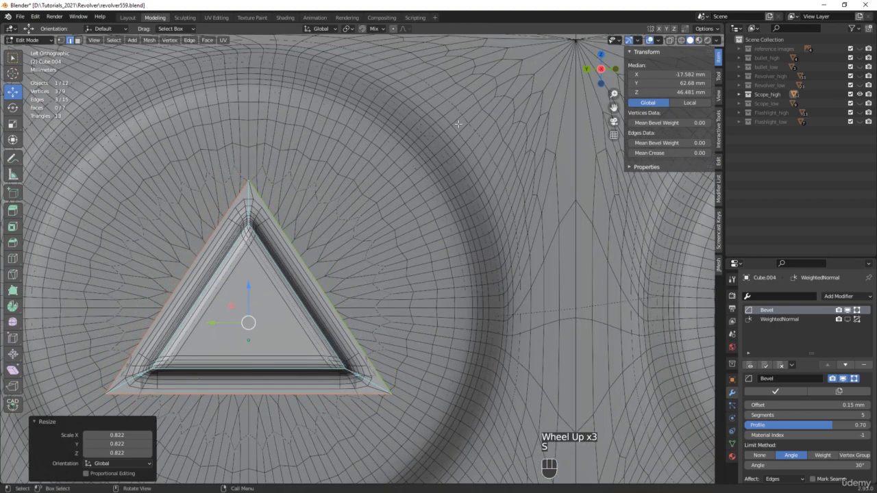
# Step: Return to Object Mode, turn off the wireframe display, deselect everything, and save as revolver560.blend
pyautogui.scroll(-5, 387, 224)
pyautogui.moveTo(386, 224); pyautogui.dragTo(297, 230, button='middle')
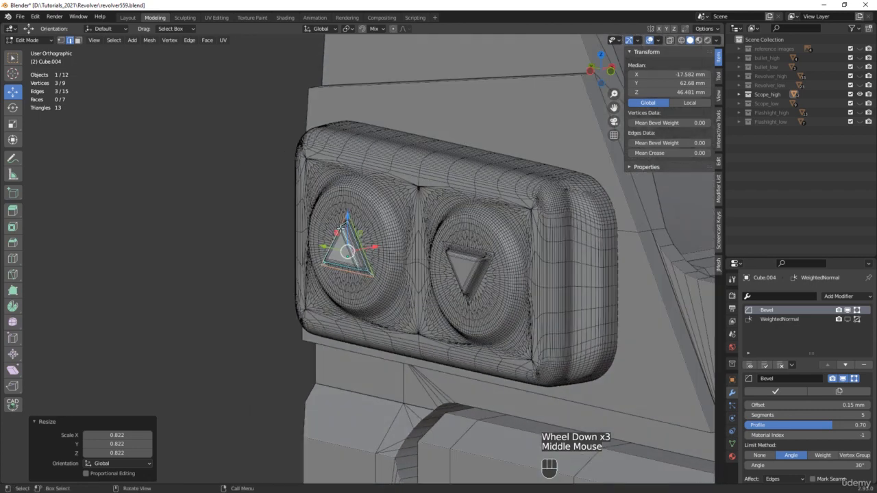
pyautogui.press('Tab')
pyautogui.press('F4')
pyautogui.click(166, 230)
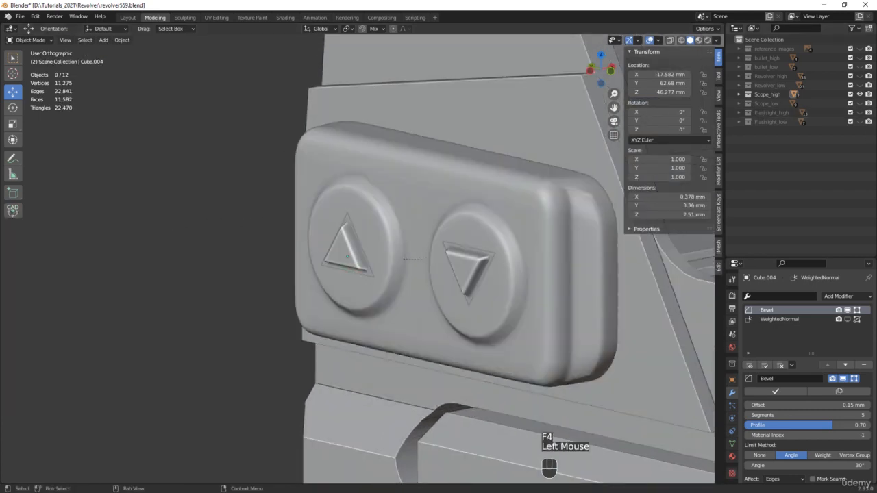
pyautogui.hotkey('ctrl', 'alt', 's')
# Step: Hide the Scope_high collection, show Revolver_high, and isolate the Ratchet_high object behind the cylinder in local view
pyautogui.scroll(-6, 406, 342)
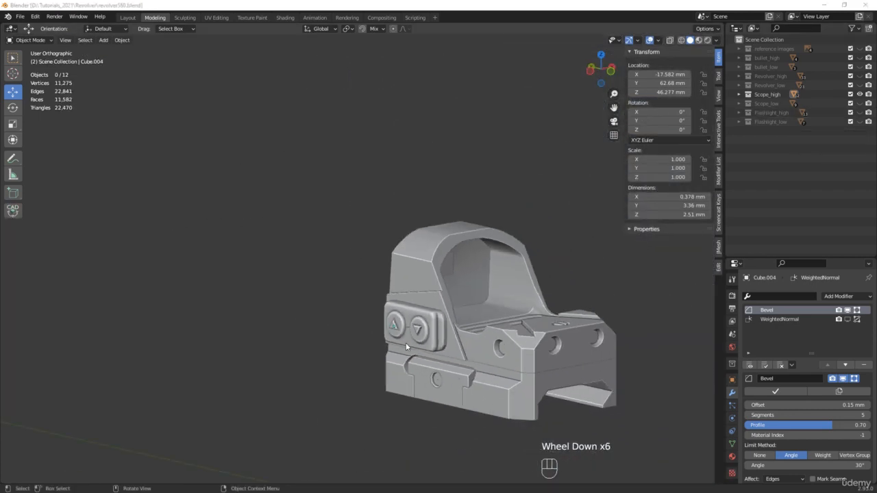
pyautogui.moveTo(513, 387); pyautogui.dragTo(459, 353, button='middle')
pyautogui.moveTo(267, 327); pyautogui.dragTo(416, 361, button='middle')
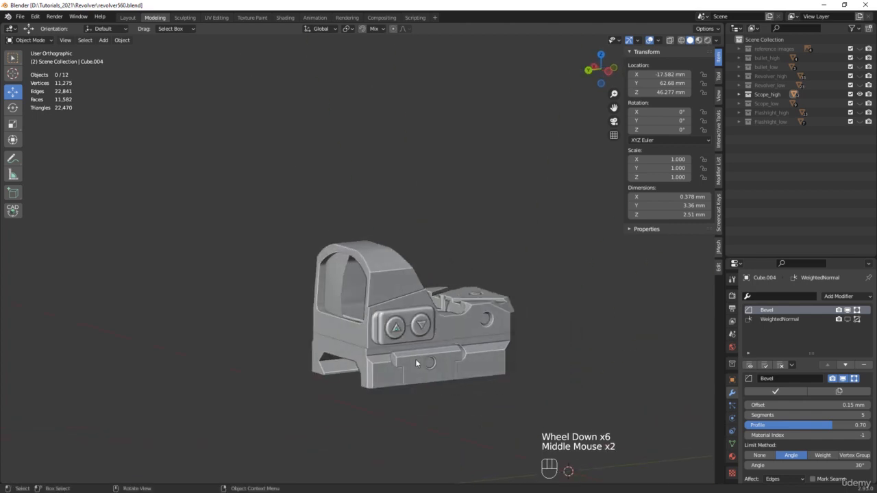
pyautogui.click(859, 94)
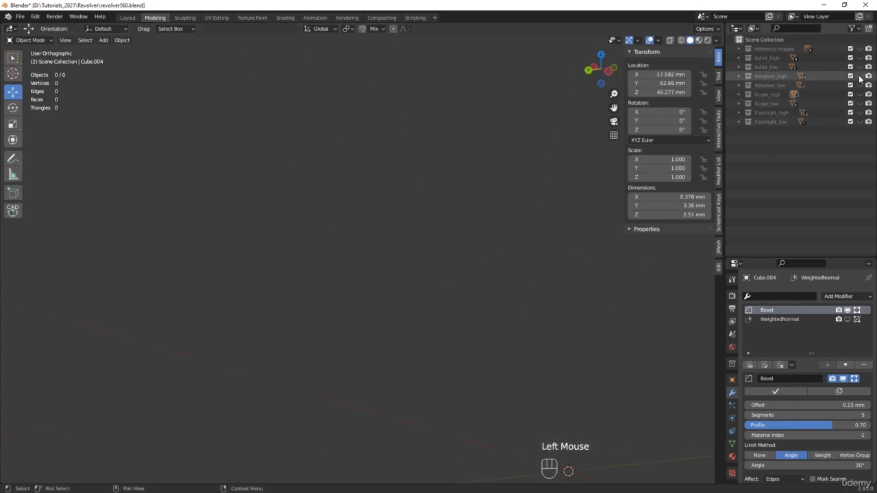
pyautogui.click(860, 76)
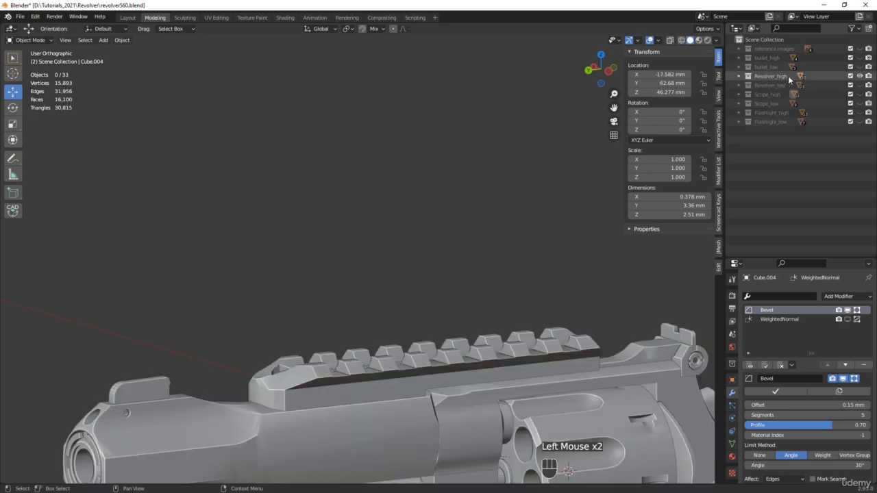
pyautogui.scroll(-2, 572, 261)
pyautogui.moveTo(571, 261); pyautogui.dragTo(563, 207, button='middle')
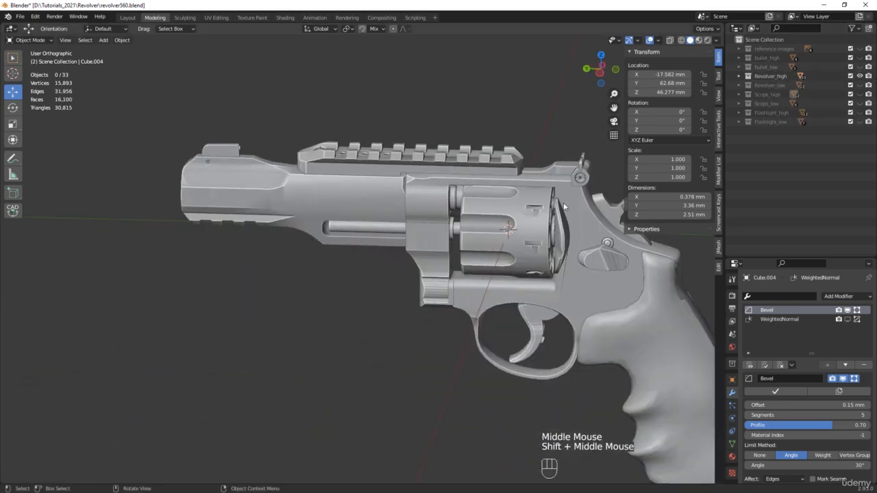
pyautogui.scroll(7, 564, 206)
pyautogui.click(546, 262)
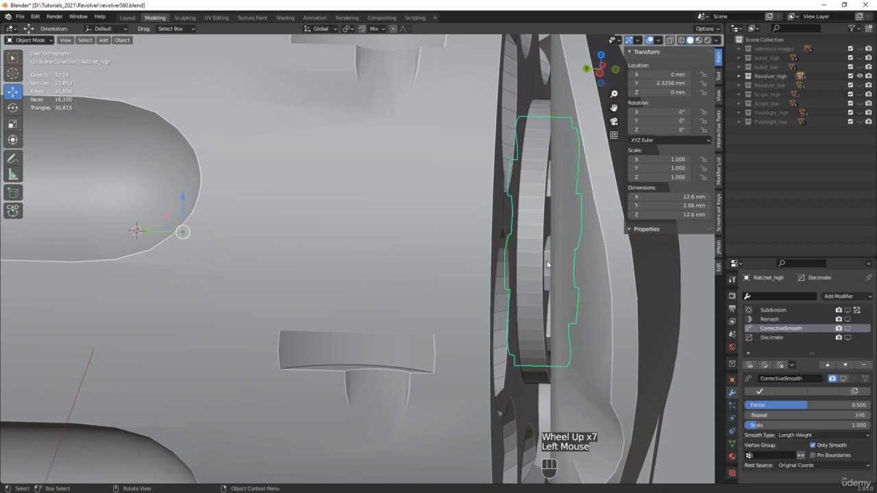
pyautogui.moveTo(546, 260); pyautogui.dragTo(455, 258, button='middle')
pyautogui.press('KP_Divide')
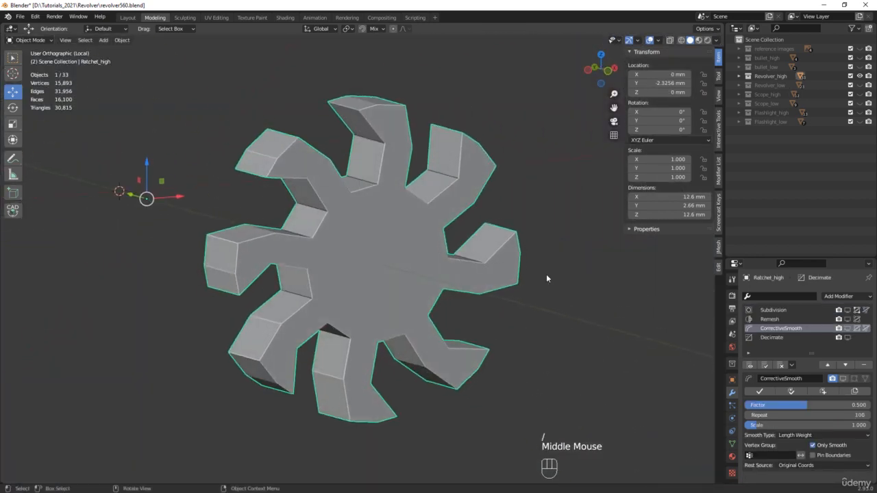
# Step: Preview the ratchet with its Subdivision, Remesh and CorrectiveSmooth modifiers displayed in the viewport
pyautogui.click(848, 310)
pyautogui.click(847, 319)
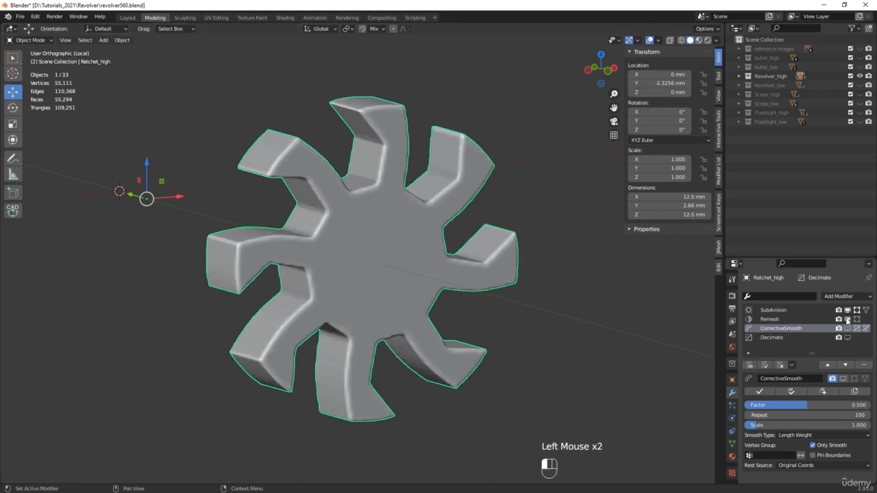
pyautogui.click(847, 329)
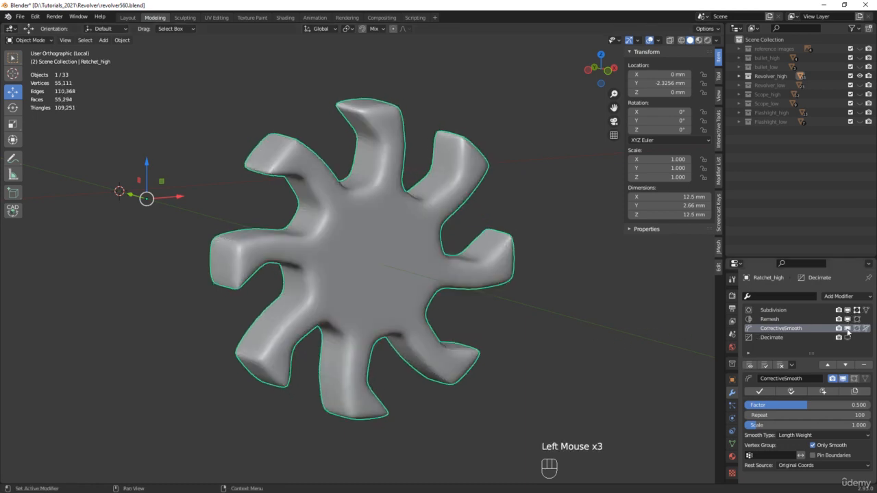
# Step: Try a Repeat value of 60 in the ratchet's CorrectiveSmooth modifier
pyautogui.moveTo(603, 309); pyautogui.dragTo(521, 295, button='middle')
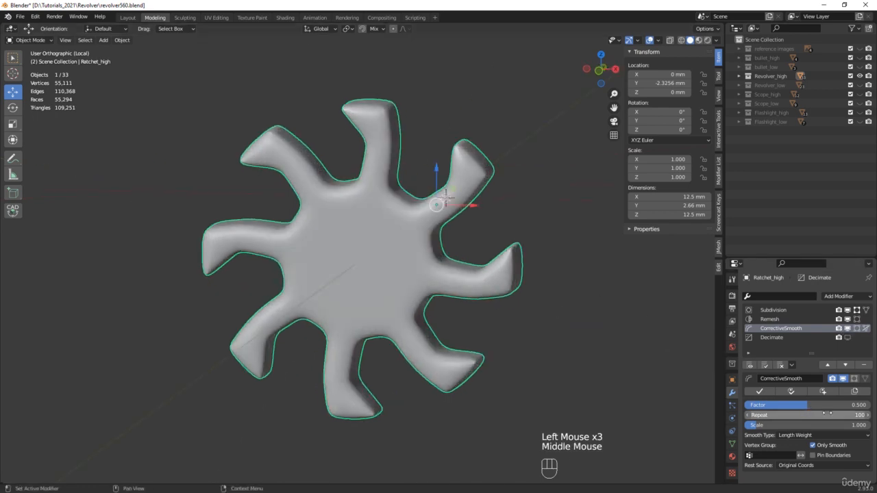
pyautogui.doubleClick(808, 415)
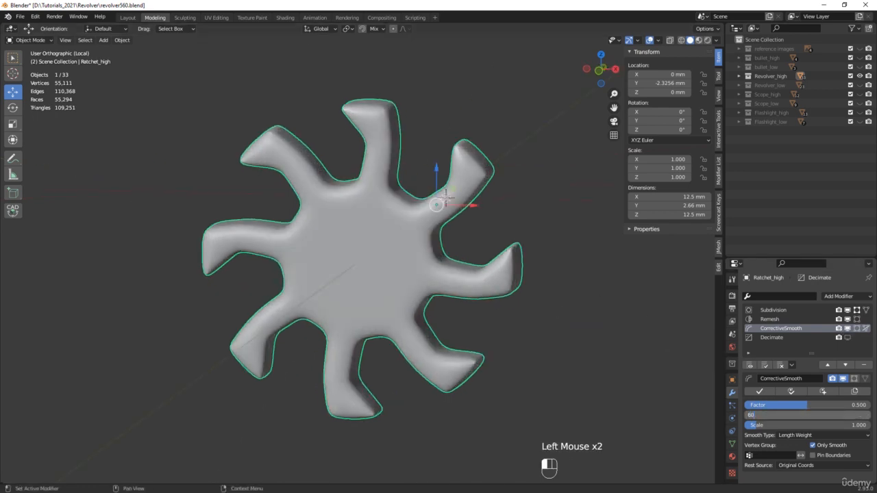
pyautogui.write('60')
pyautogui.press('Return')
pyautogui.moveTo(388, 368); pyautogui.dragTo(418, 370, button='middle')
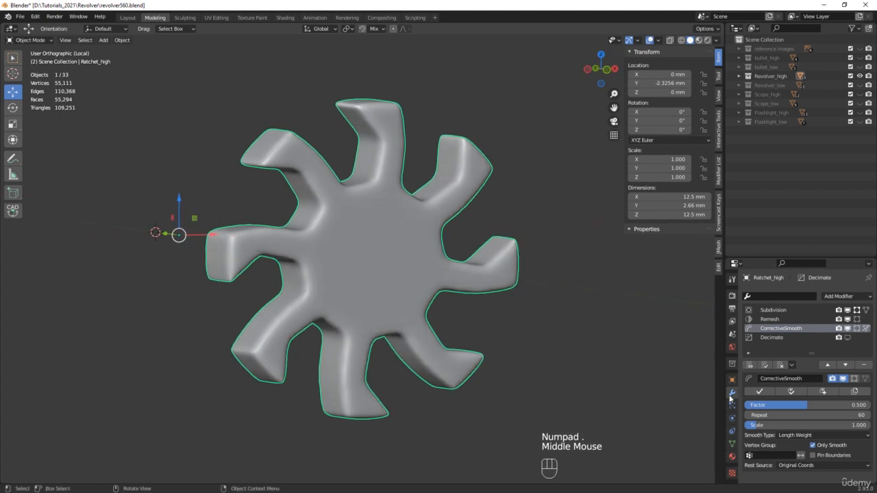
# Step: Set the Repeat value of the ratchet's CorrectiveSmooth modifier to 40
pyautogui.click(822, 415)
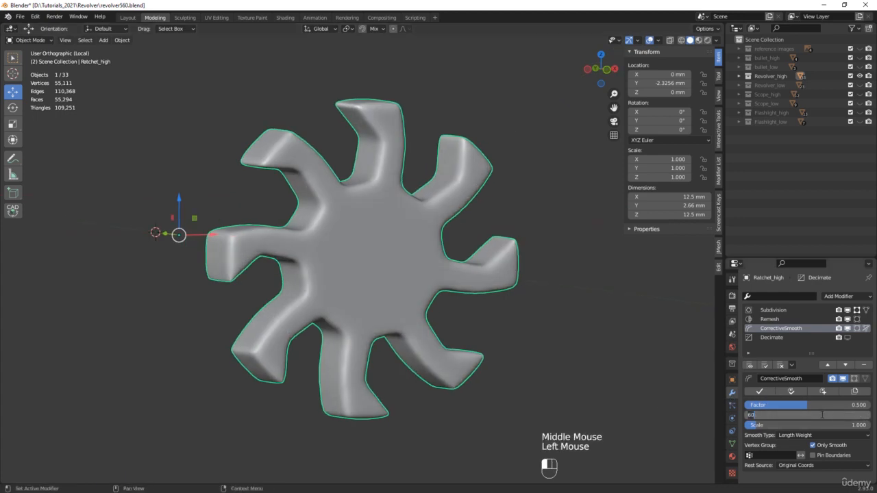
pyautogui.press('Return')
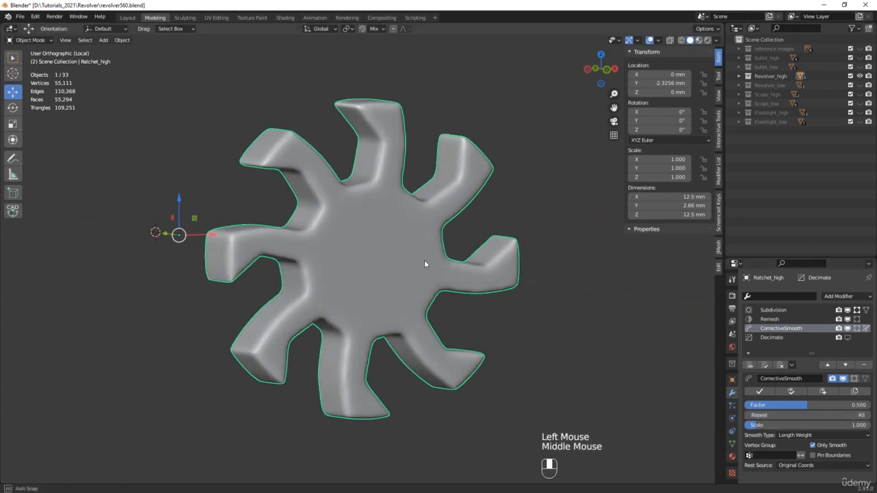
pyautogui.moveTo(424, 259)
pyautogui.mouseDown(button='middle')
pyautogui.moveTo(351, 266)
pyautogui.moveTo(436, 270)
pyautogui.mouseUp(button='middle')
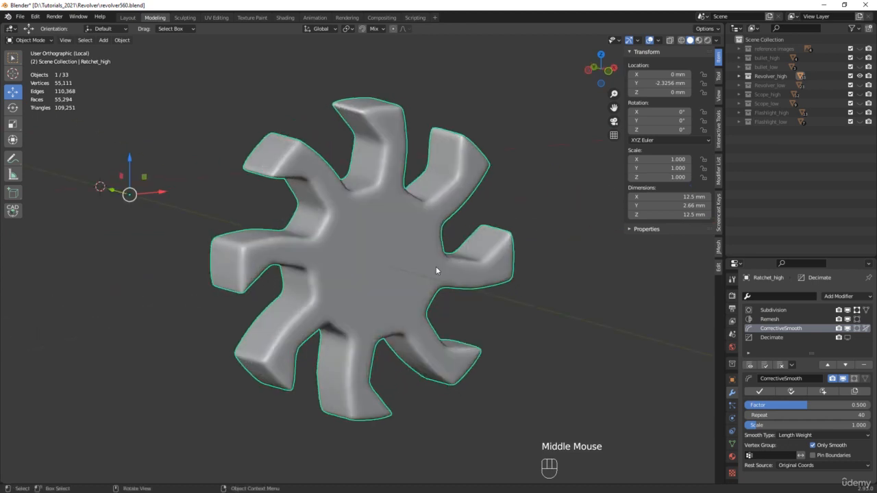
# Step: Leave local view, turn off viewport display of the ratchet's CorrectiveSmooth, Remesh and Subdivision modifiers, and save as revolver561.blend
pyautogui.press('/')
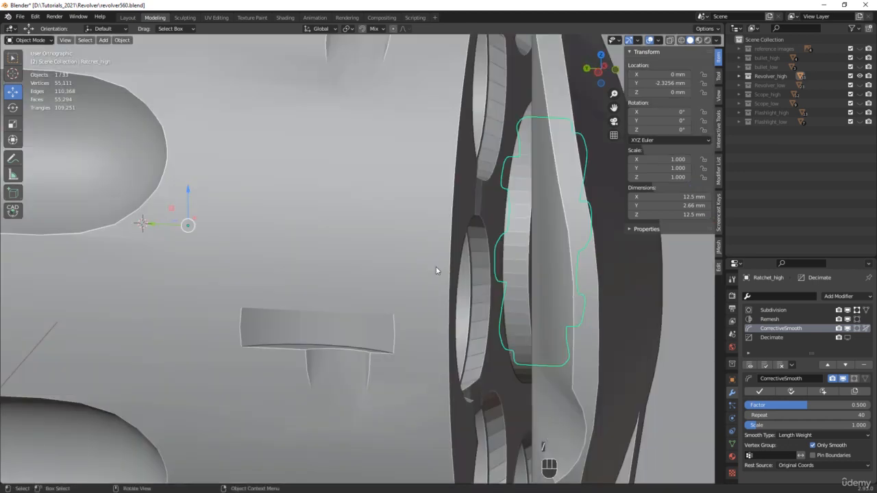
pyautogui.click(848, 329)
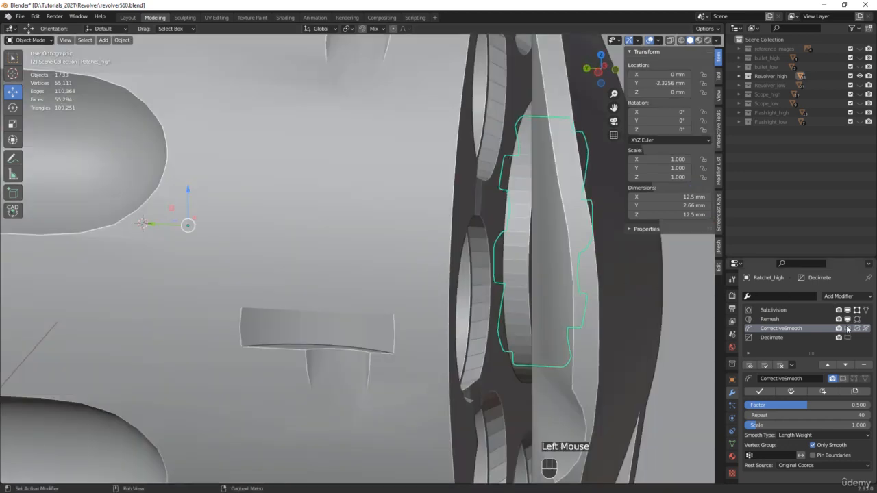
pyautogui.click(847, 320)
pyautogui.scroll(-6, 311, 226)
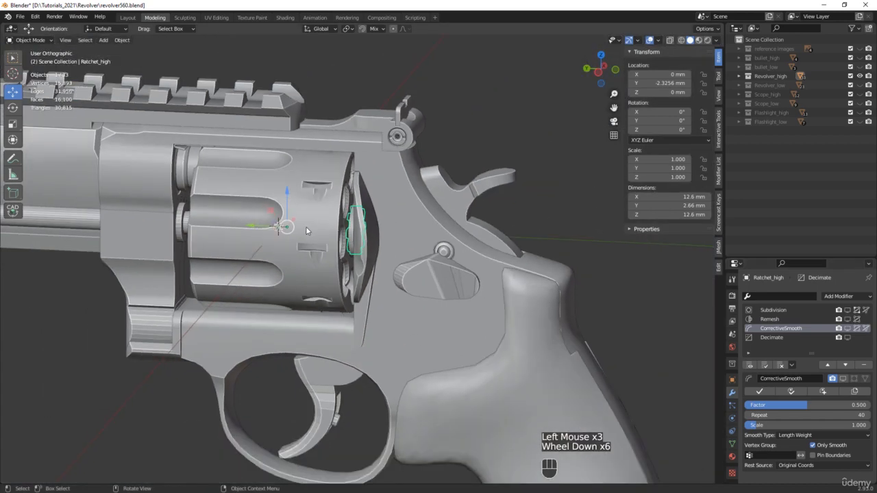
pyautogui.moveTo(308, 232); pyautogui.dragTo(328, 237, button='middle')
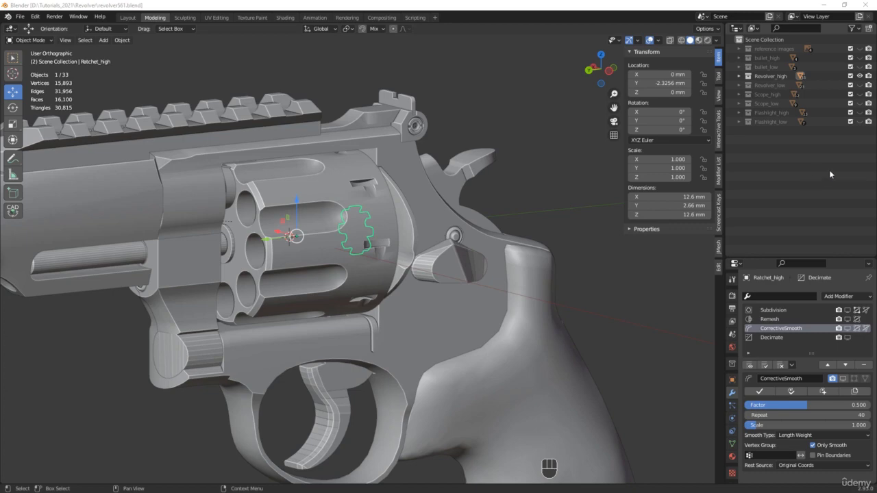
# Step: Show the Flashlight_high collection alongside the revolver and bring the flashlight's front end into close view
pyautogui.click(859, 113)
pyautogui.scroll(-2, 173, 233)
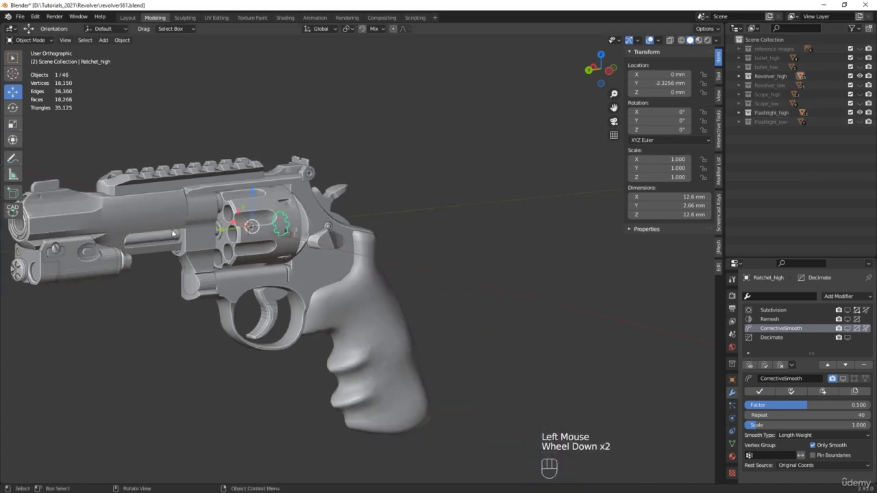
pyautogui.keyDown('shift'); pyautogui.moveTo(172, 234); pyautogui.dragTo(364, 228, button='middle'); pyautogui.keyUp('shift')
pyautogui.scroll(2, 364, 228)
pyautogui.scroll(4, 277, 231)
# Step: Turn on viewport display of the Bevel and Subdivision modifiers on the round slotted cap at the flashlight's front
pyautogui.click(269, 231)
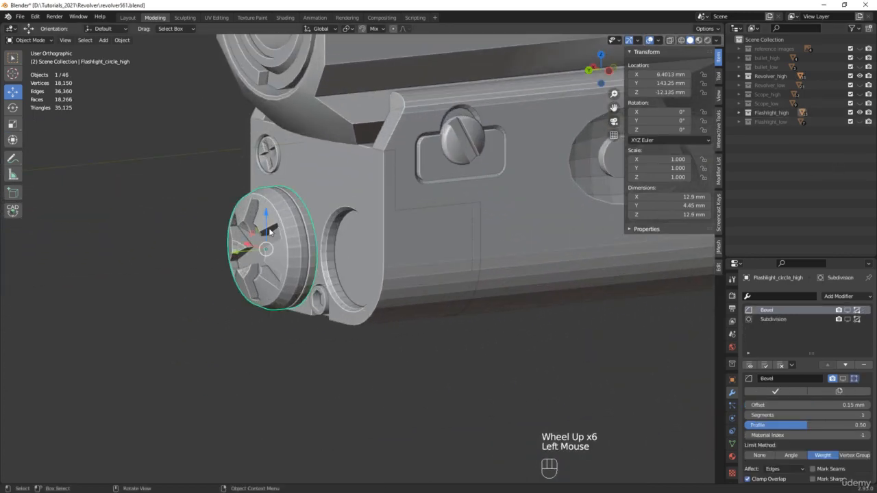
pyautogui.scroll(1, 269, 231)
pyautogui.click(847, 310)
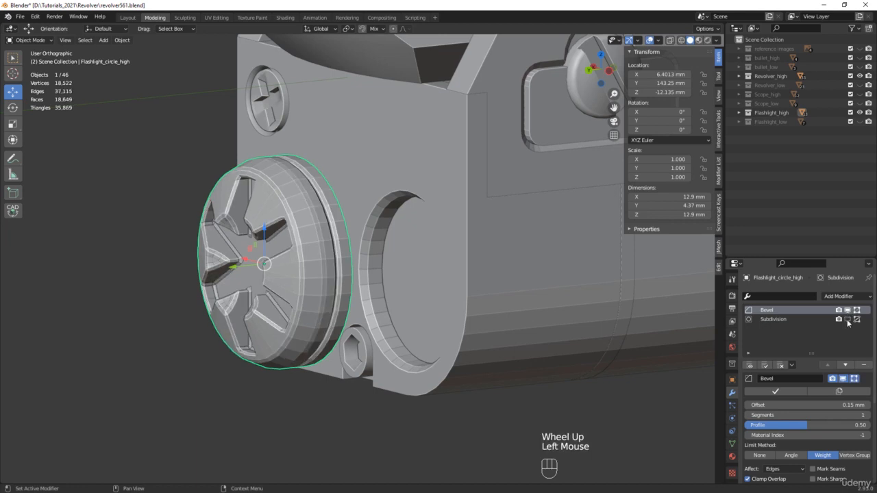
pyautogui.click(847, 319)
pyautogui.moveTo(267, 247); pyautogui.dragTo(289, 242, button='middle')
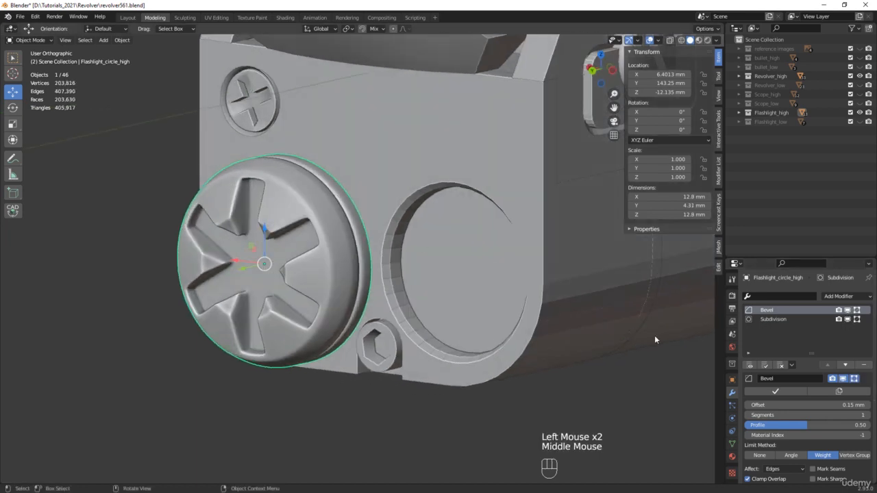
# Step: Set the Bevel offset of the flashlight's round cap to 0.2 mm
pyautogui.click(753, 405)
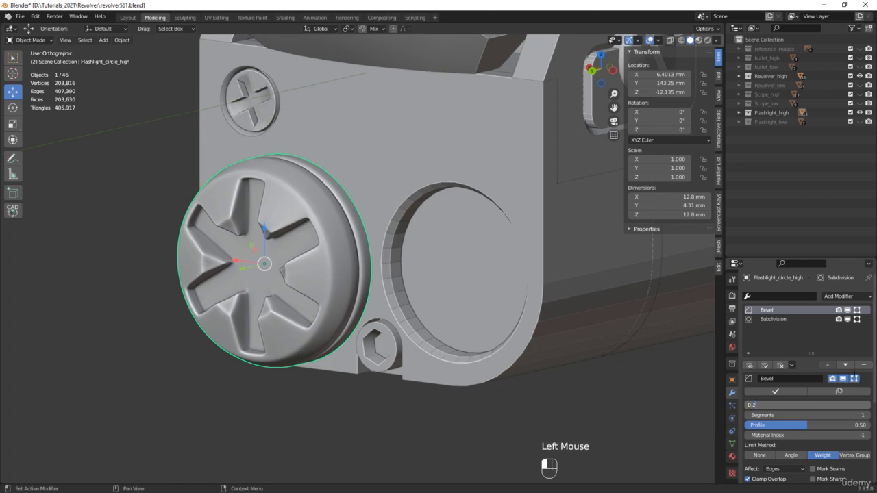
pyautogui.write('0.2')
pyautogui.press('Return')
pyautogui.scroll(-3, 497, 231)
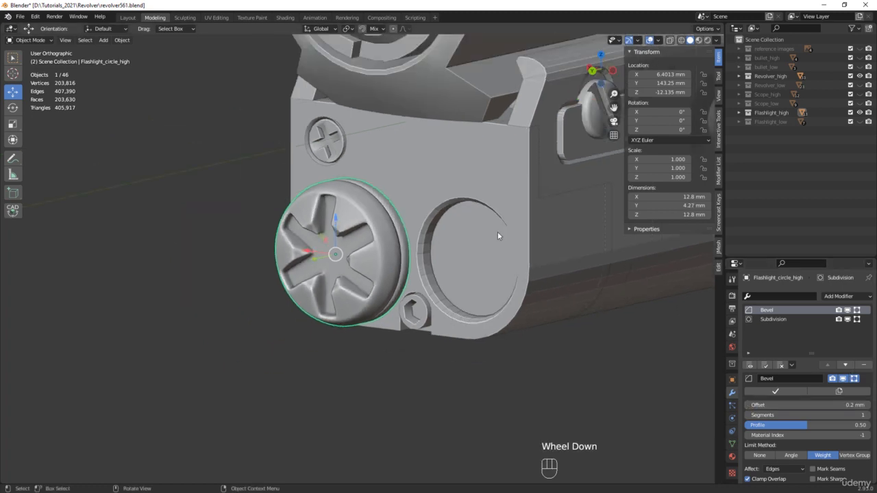
# Step: Isolate the flat rectangular flashlight button in Edit Mode and preview its Bevel and Subdivision modifiers on the mesh
pyautogui.keyDown('shift'); pyautogui.moveTo(497, 231); pyautogui.dragTo(396, 235, button='middle'); pyautogui.keyUp('shift')
pyautogui.click(375, 238)
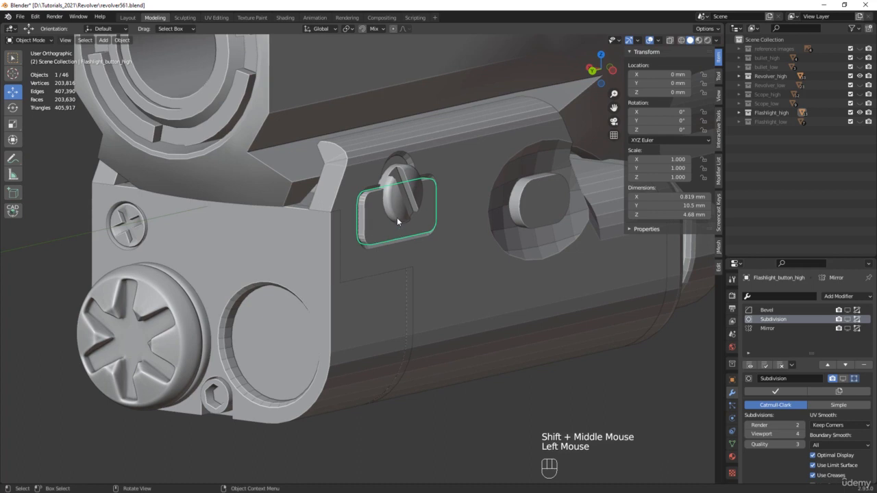
pyautogui.press('/')
pyautogui.press('Tab')
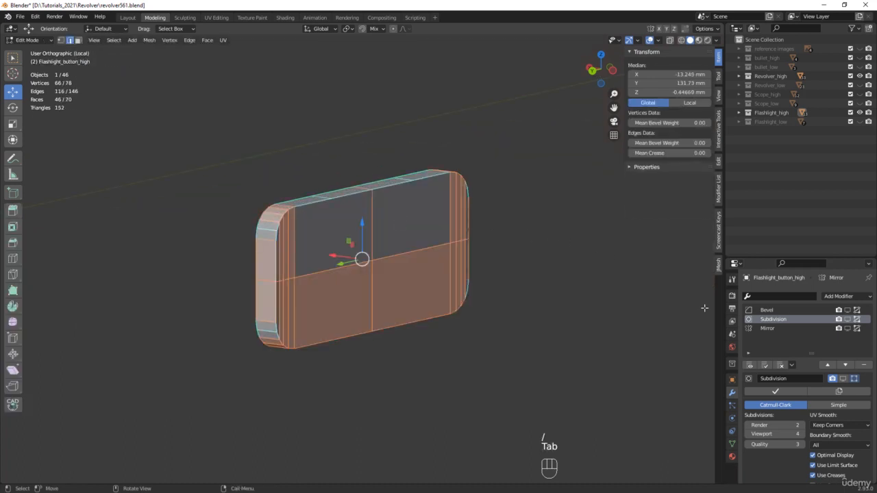
pyautogui.click(599, 292)
pyautogui.click(848, 311)
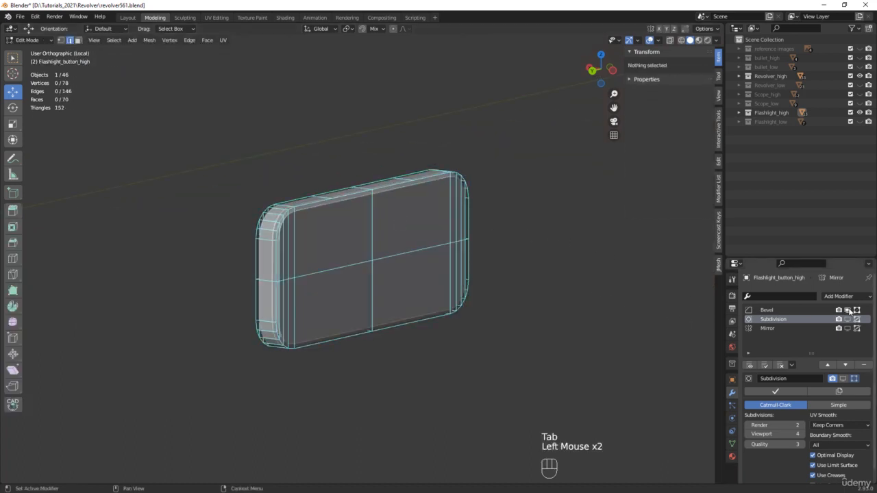
pyautogui.moveTo(521, 302); pyautogui.dragTo(440, 289, button='middle')
pyautogui.scroll(4, 381, 203)
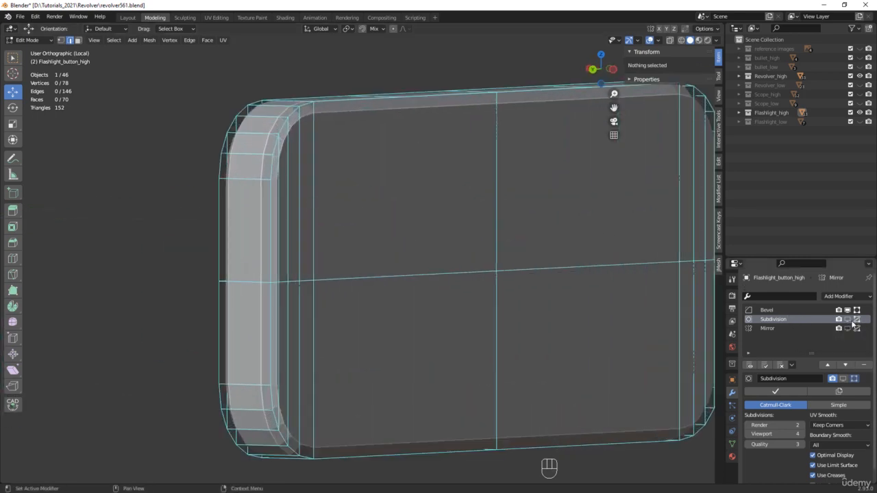
pyautogui.click(848, 319)
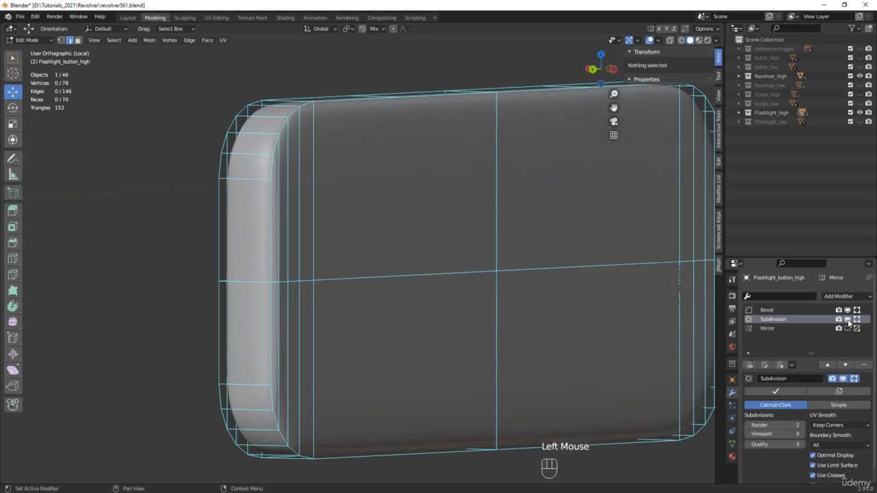
pyautogui.click(848, 320)
pyautogui.moveTo(464, 272); pyautogui.dragTo(450, 273, button='middle')
pyautogui.press('F4')
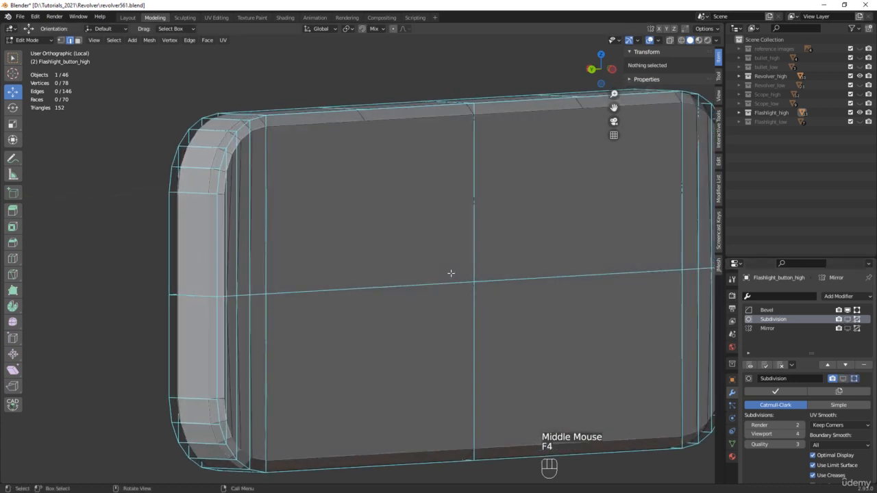
# Step: Remove the Mirror, Subdivision and Bevel modifiers from the flashlight button
pyautogui.click(798, 329)
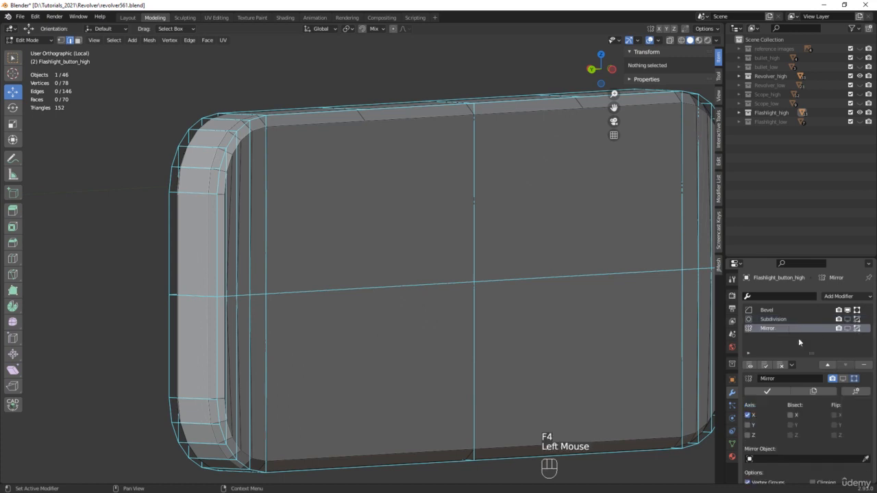
pyautogui.click(868, 367)
pyautogui.click(868, 368)
pyautogui.click(869, 367)
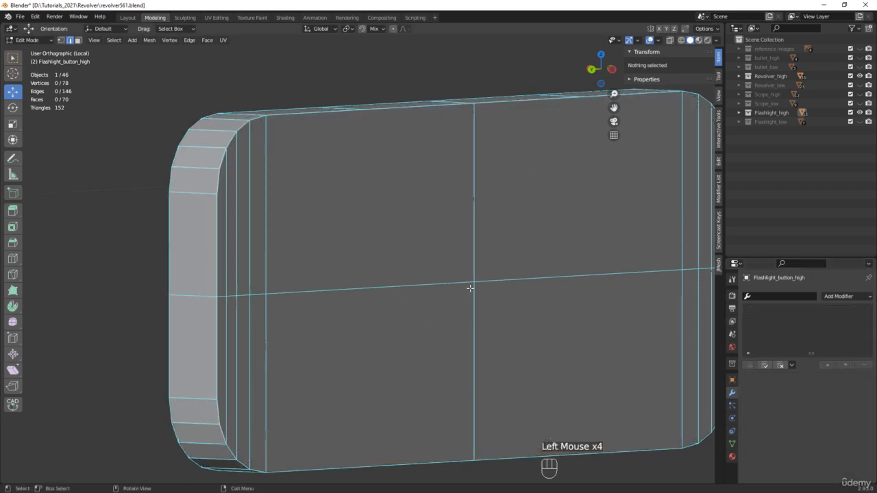
# Step: Select all edges of the button's two flat sides in see-through display and set their Mean Crease to 1.00
pyautogui.scroll(-2, 466, 288)
pyautogui.moveTo(301, 218); pyautogui.dragTo(352, 215, button='middle')
pyautogui.hotkey('alt', 'z')
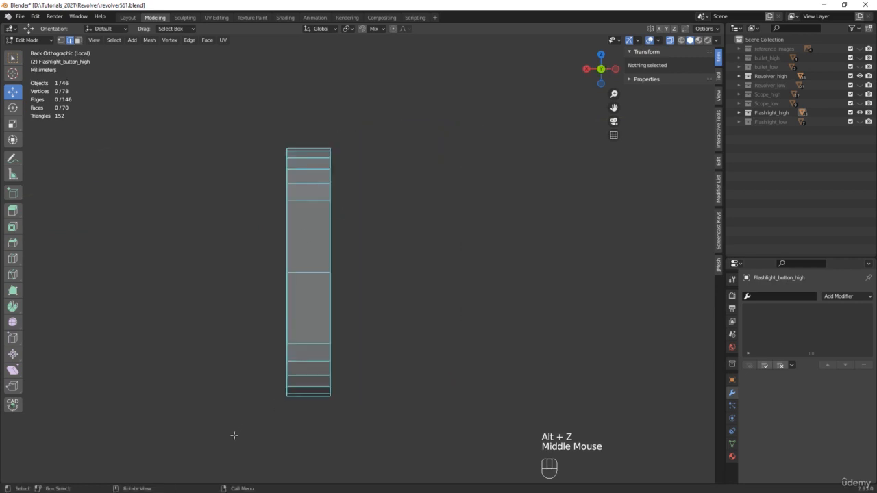
pyautogui.moveTo(234, 435); pyautogui.dragTo(296, 82)
pyautogui.keyDown('shift'); pyautogui.moveTo(415, 93); pyautogui.dragTo(317, 439); pyautogui.keyUp('shift')
pyautogui.hotkey('shift', 'e')
pyautogui.click(423, 242)
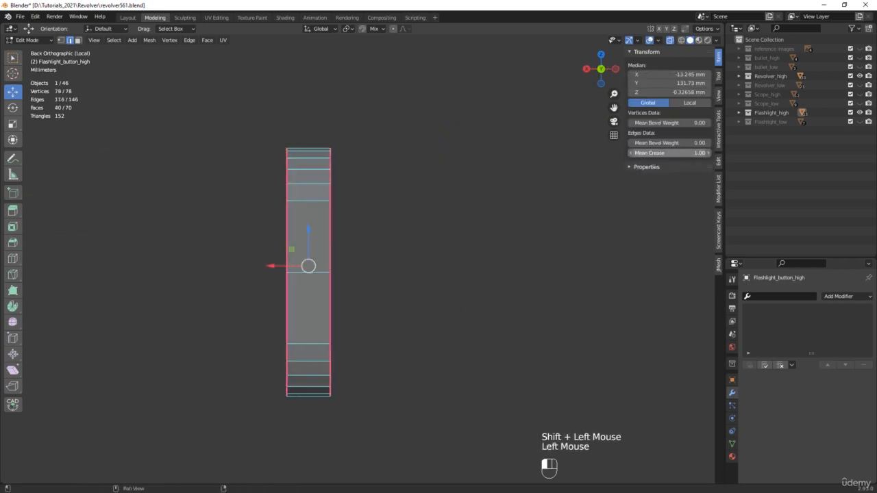
pyautogui.moveTo(423, 242); pyautogui.dragTo(276, 259, button='middle')
pyautogui.keyDown('shift'); pyautogui.moveTo(131, 151); pyautogui.dragTo(208, 170, button='middle'); pyautogui.keyUp('shift')
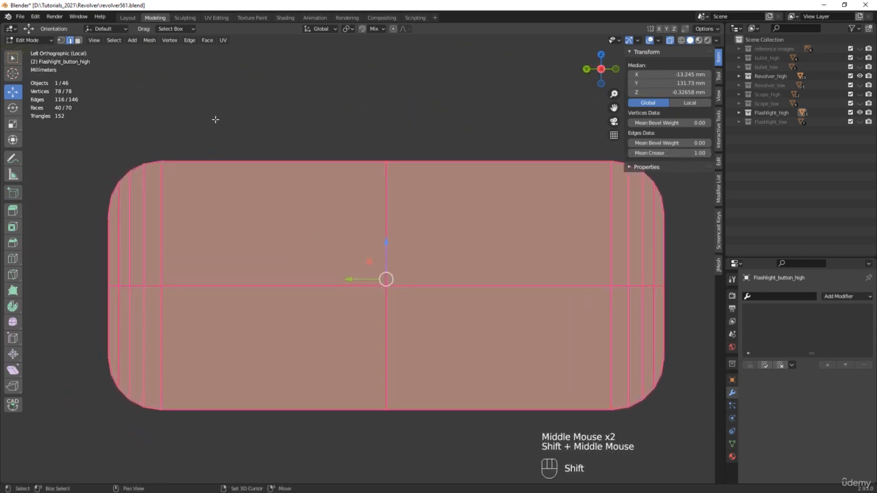
# Step: Reset the Mean Crease to 0 on the button's inner vertical edges and its horizontal middle edges, leaving only the outline creased
pyautogui.click(114, 226)
pyautogui.moveTo(124, 255); pyautogui.dragTo(659, 258)
pyautogui.keyDown('shift'); pyautogui.click(658, 312); pyautogui.keyUp('shift')
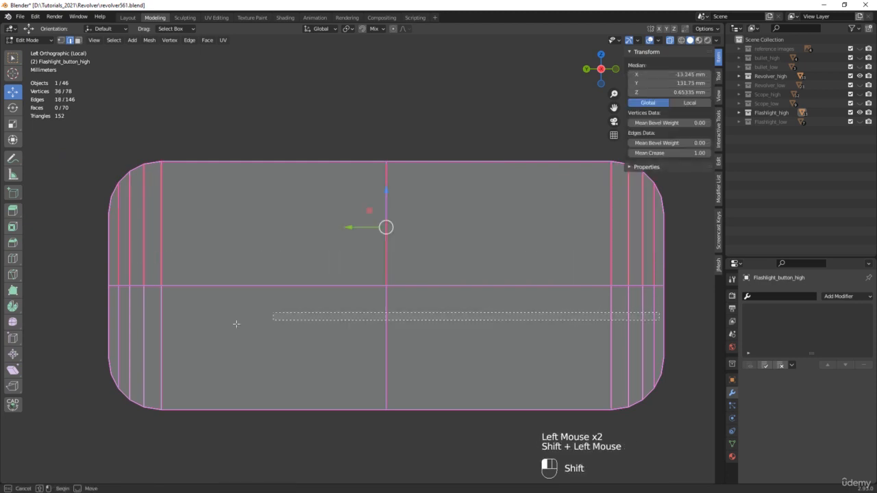
pyautogui.keyDown('shift'); pyautogui.moveTo(107, 312); pyautogui.dragTo(111, 306); pyautogui.keyUp('shift')
pyautogui.moveTo(676, 153); pyautogui.dragTo(649, 153)
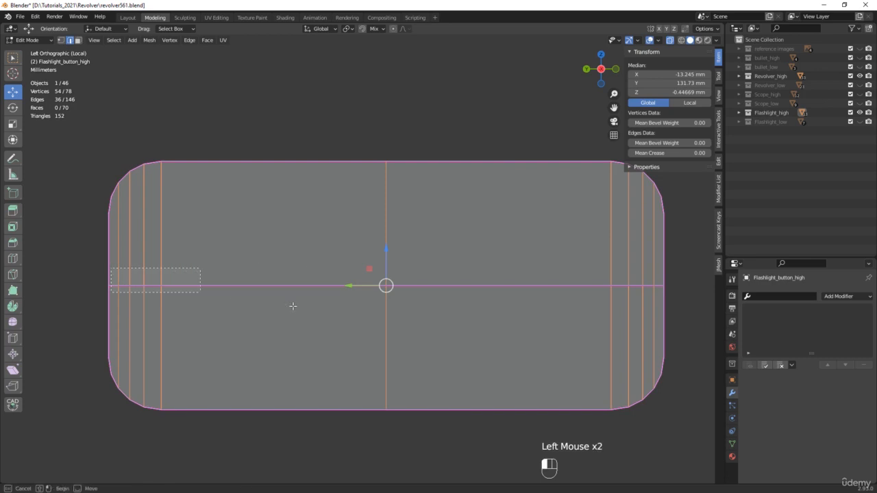
pyautogui.moveTo(293, 306); pyautogui.dragTo(661, 298)
pyautogui.moveTo(304, 273); pyautogui.dragTo(656, 180, button='middle')
pyautogui.moveTo(672, 154); pyautogui.dragTo(651, 154)
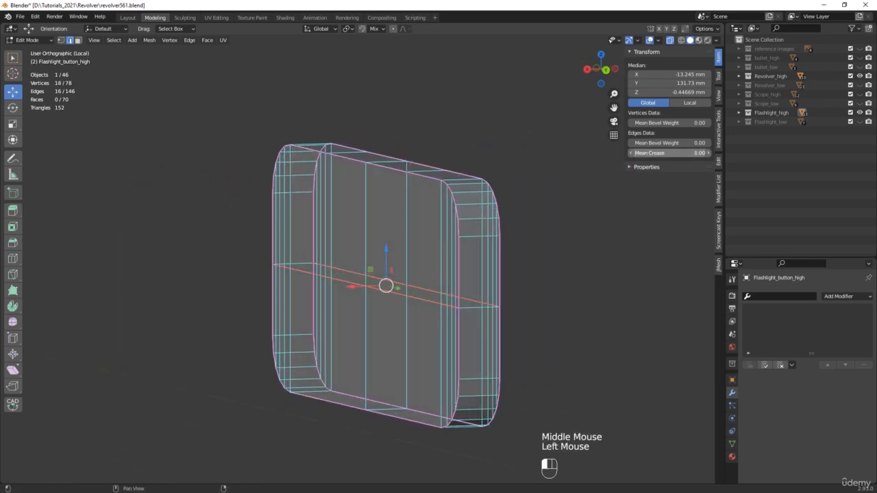
# Step: Dissolve the horizontal edge loop around the button's middle, then leave local view and Edit Mode
pyautogui.hotkey('alt', 'z')
pyautogui.scroll(2, 402, 297)
pyautogui.keyDown('alt'); pyautogui.click(431, 301); pyautogui.keyUp('alt')
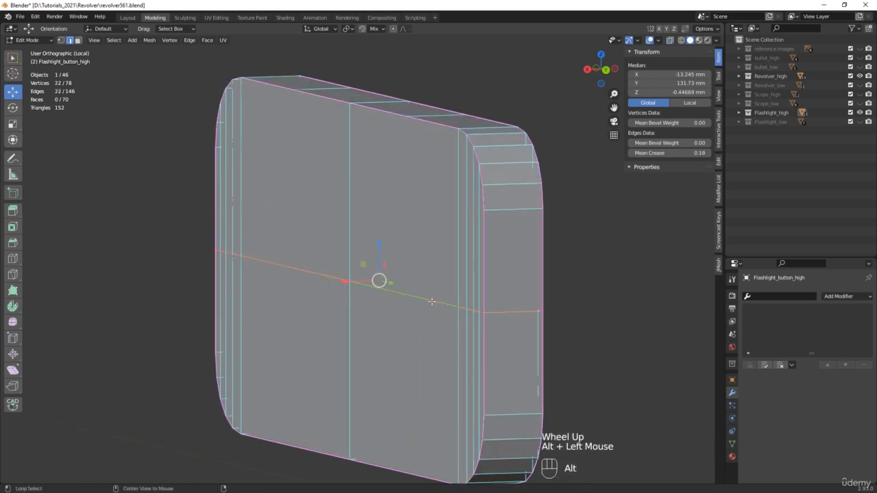
pyautogui.press('x')
pyautogui.click(525, 303)
pyautogui.scroll(-2, 525, 303)
pyautogui.moveTo(525, 303); pyautogui.dragTo(461, 300, button='middle')
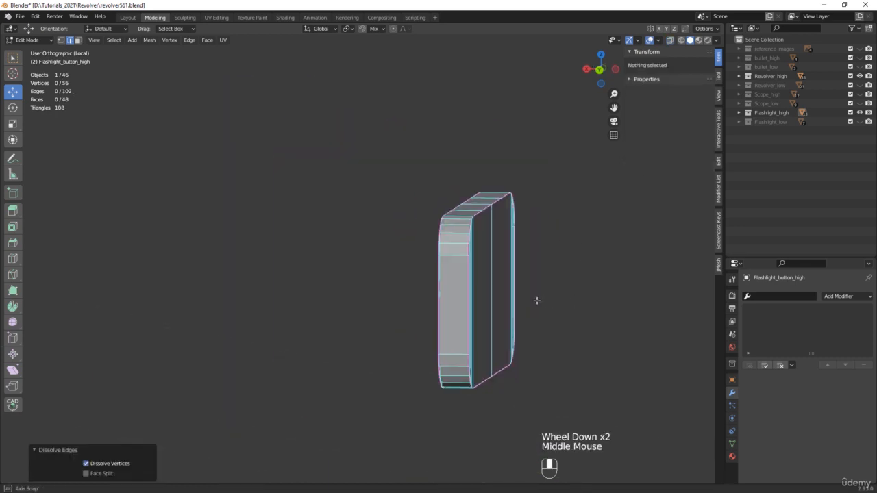
pyautogui.moveTo(461, 300); pyautogui.dragTo(452, 299, button='middle')
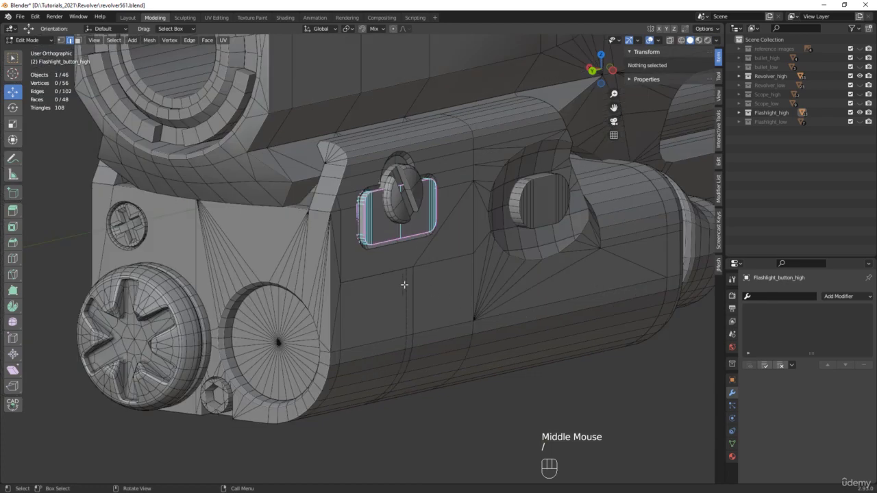
pyautogui.press('Tab')
# Step: Copy the modifiers from the flashlight's front body piece, Flashlight_001, to the rectangular button
pyautogui.click(335, 300)
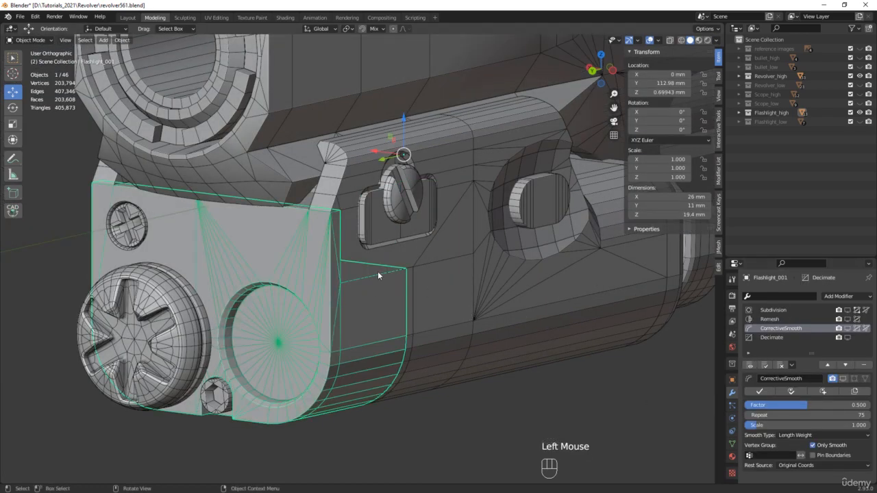
pyautogui.keyDown('shift'); pyautogui.click(379, 230); pyautogui.keyUp('shift')
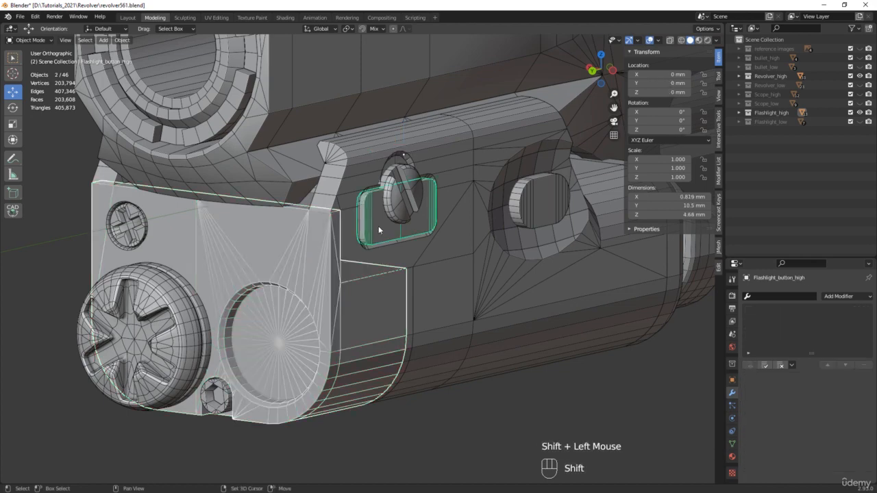
pyautogui.click(381, 231)
pyautogui.click(379, 227)
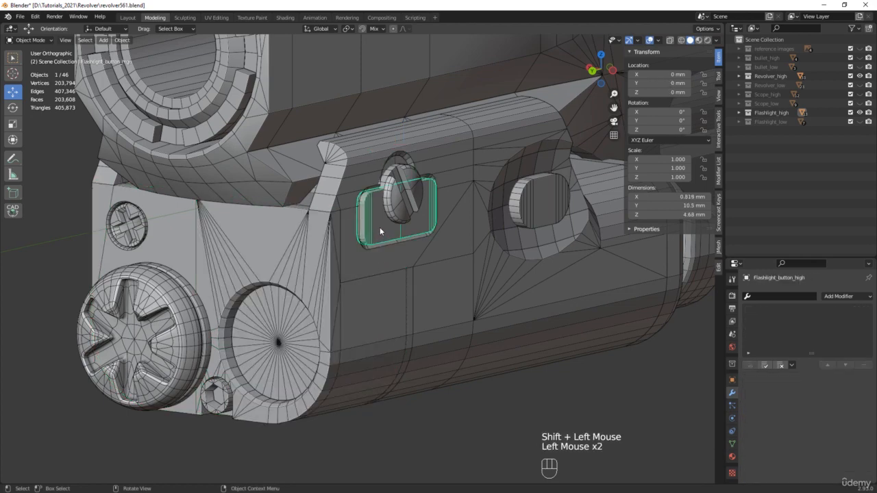
pyautogui.keyDown('shift'); pyautogui.click(338, 312); pyautogui.keyUp('shift')
pyautogui.hotkey('ctrl', 'l')
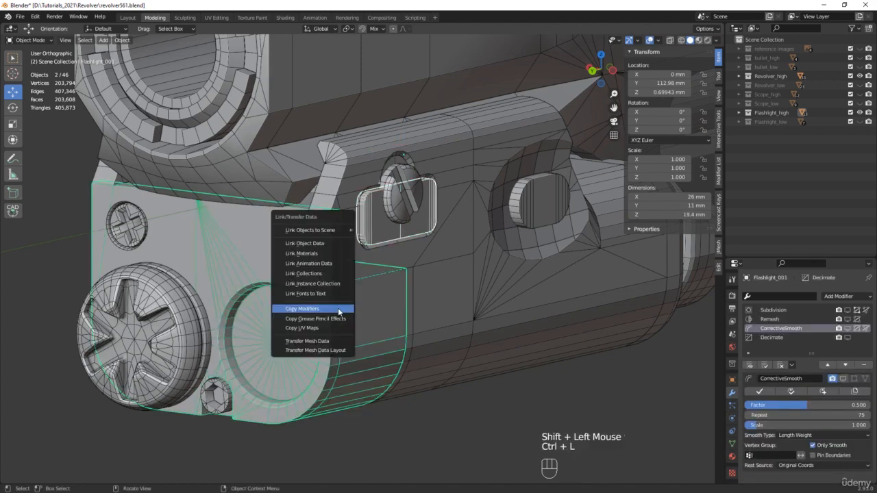
pyautogui.click(339, 312)
pyautogui.click(379, 237)
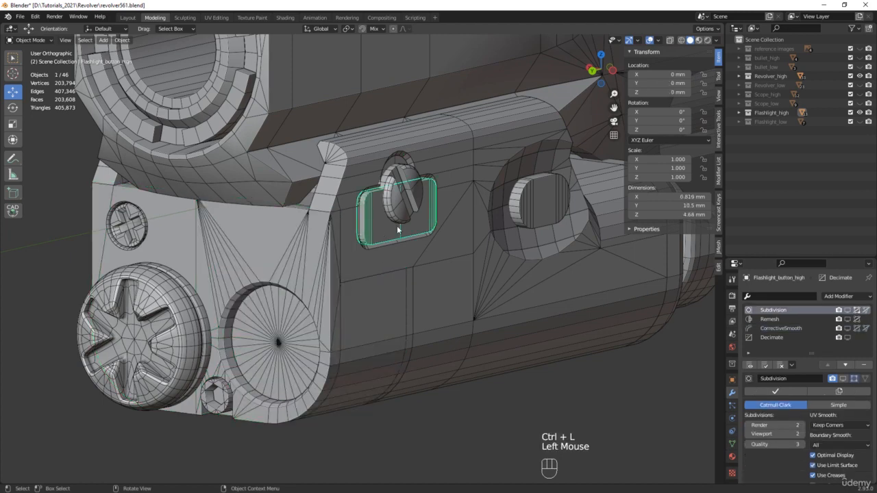
# Step: Turn on viewport display of the button's Subdivision, Remesh, CorrectiveSmooth and Decimate modifiers
pyautogui.scroll(3, 569, 235)
pyautogui.click(847, 319)
pyautogui.click(847, 328)
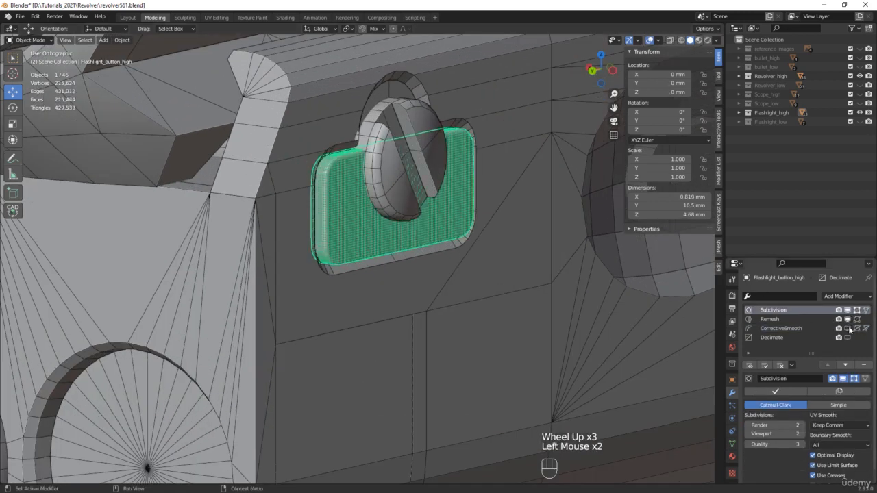
pyautogui.click(849, 337)
pyautogui.click(849, 337)
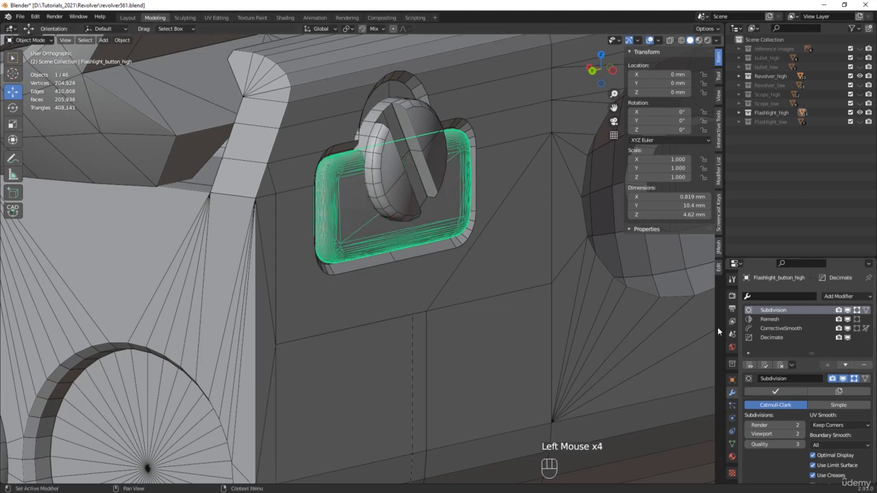
# Step: Hide the wireframe overlay and set the Repeat value of the button's CorrectiveSmooth modifier to 30
pyautogui.moveTo(671, 322); pyautogui.dragTo(434, 300, button='middle')
pyautogui.click(788, 327)
pyautogui.press('F4')
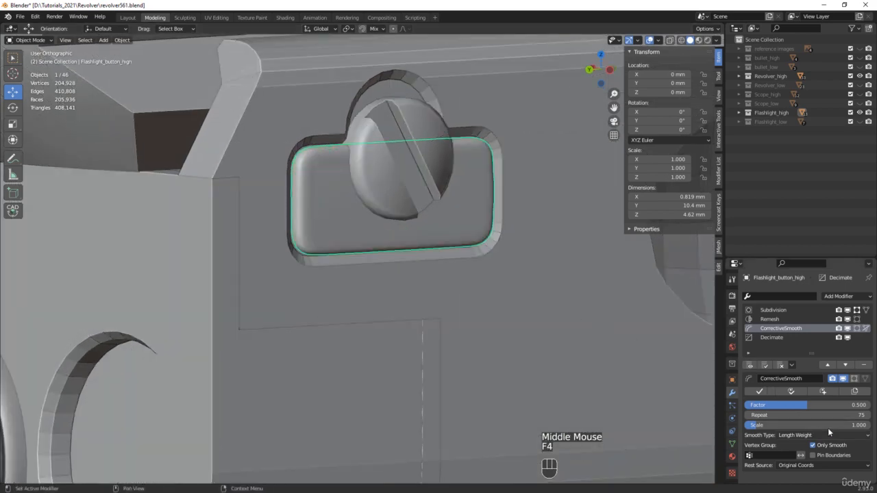
pyautogui.click(837, 414)
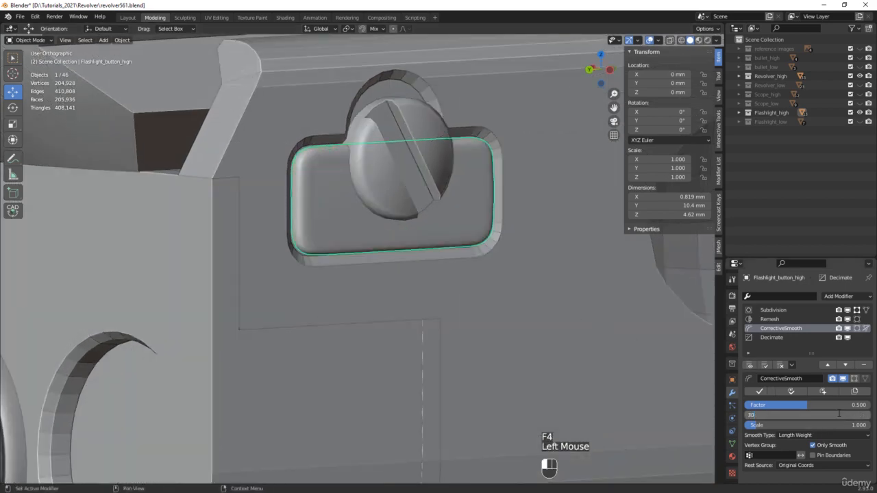
pyautogui.press('Return')
pyautogui.scroll(-3, 431, 205)
pyautogui.moveTo(431, 206); pyautogui.dragTo(472, 222, button='middle')
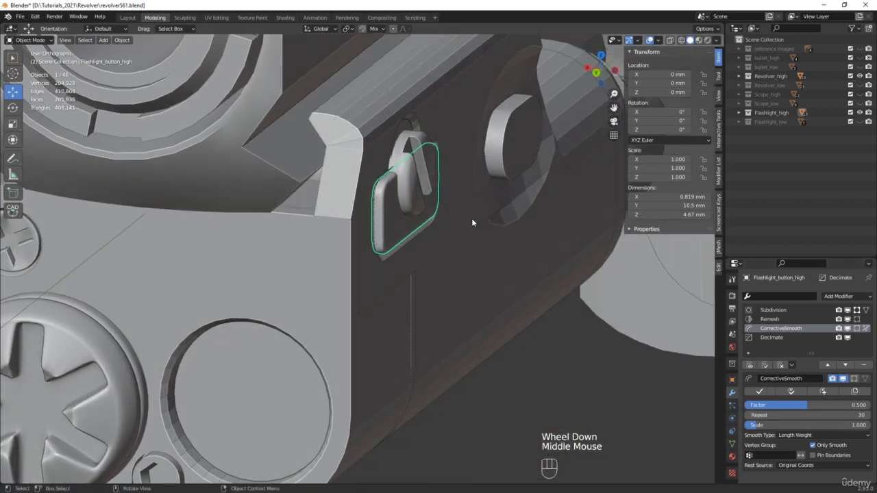
pyautogui.scroll(-2, 472, 222)
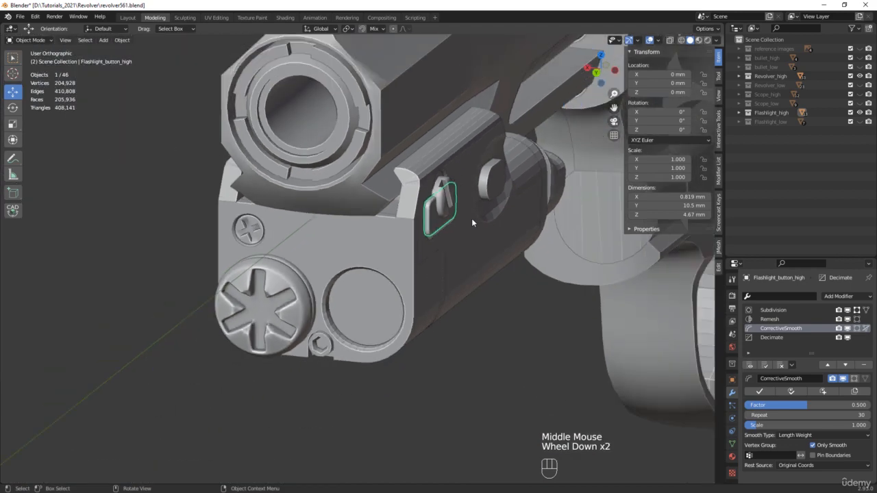
# Step: Add a Mirror modifier on the X axis to the flashlight's rectangular button
pyautogui.click(850, 296)
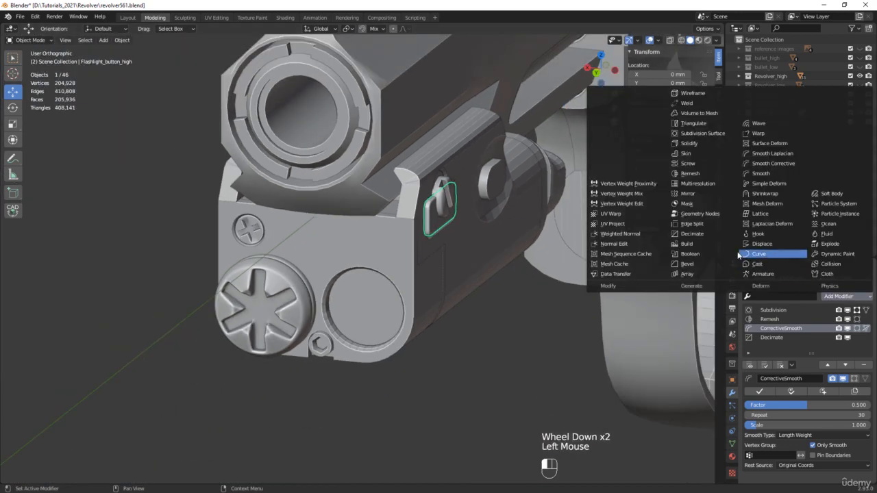
pyautogui.click(687, 193)
pyautogui.moveTo(293, 197); pyautogui.dragTo(371, 237, button='middle')
pyautogui.scroll(3, 425, 202)
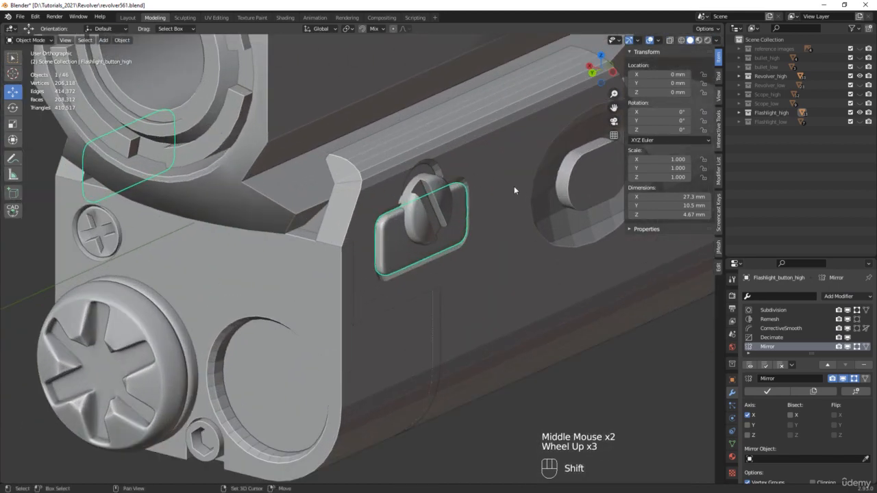
# Step: Isolate the flashlight's oval side button in Edit Mode and set the mean crease of its inner face's edges to 1.00
pyautogui.keyDown('shift'); pyautogui.moveTo(514, 186); pyautogui.dragTo(414, 228, button='middle'); pyautogui.keyUp('shift')
pyautogui.click(418, 243)
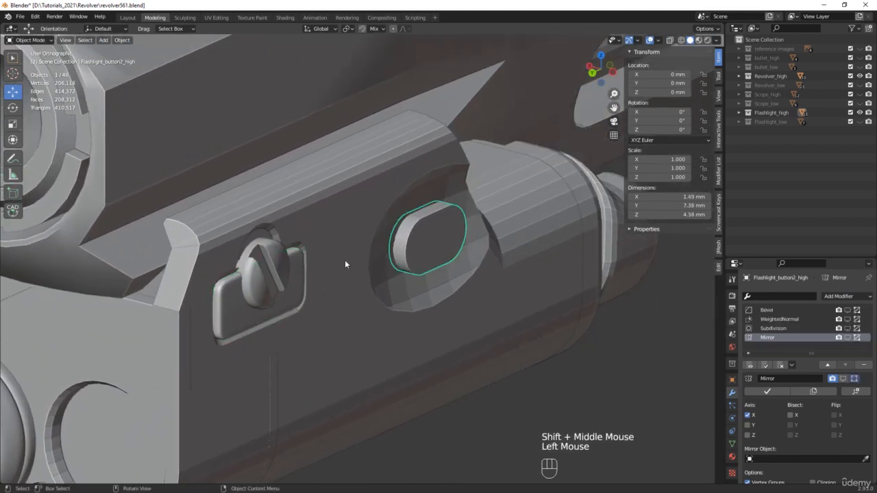
pyautogui.press('Tab')
pyautogui.press('/')
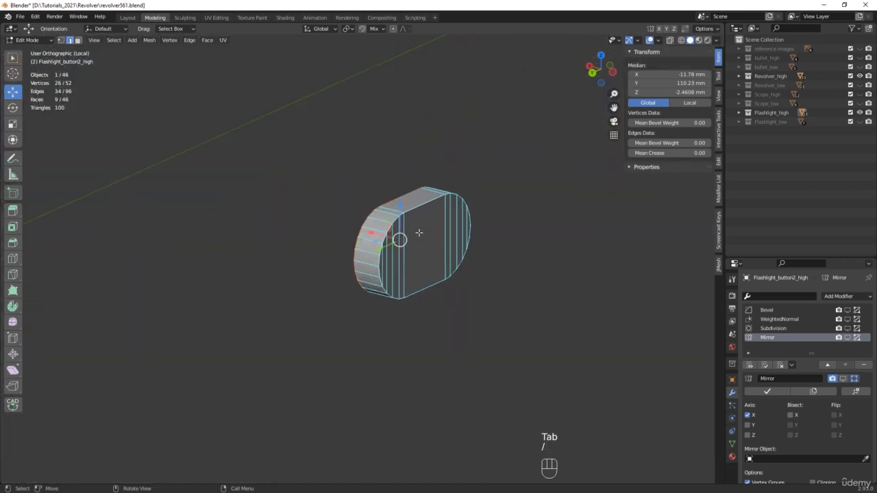
pyautogui.moveTo(375, 234); pyautogui.dragTo(439, 234, button='middle')
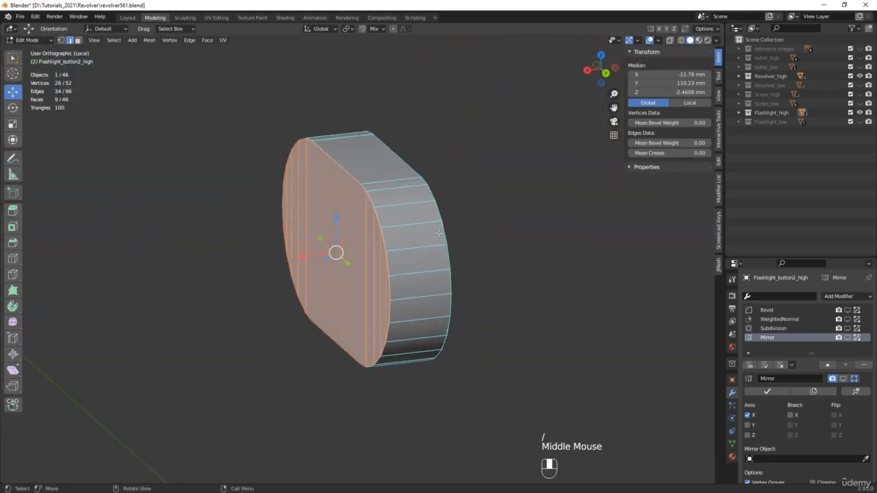
pyautogui.moveTo(672, 153); pyautogui.dragTo(699, 153)
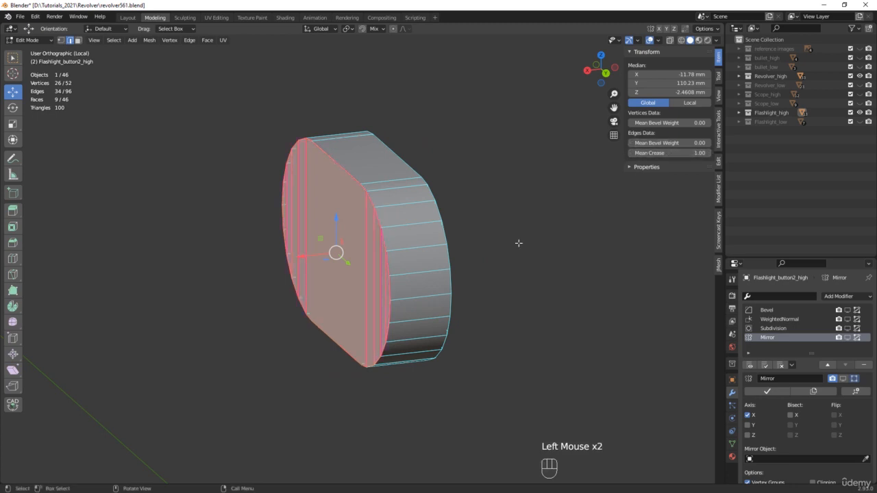
# Step: Select the complete edge loop outlining the oval button's outer face and raise its mean crease to the maximum
pyautogui.moveTo(516, 243); pyautogui.dragTo(458, 239, button='middle')
pyautogui.keyDown('alt'); pyautogui.click(379, 177); pyautogui.keyUp('alt')
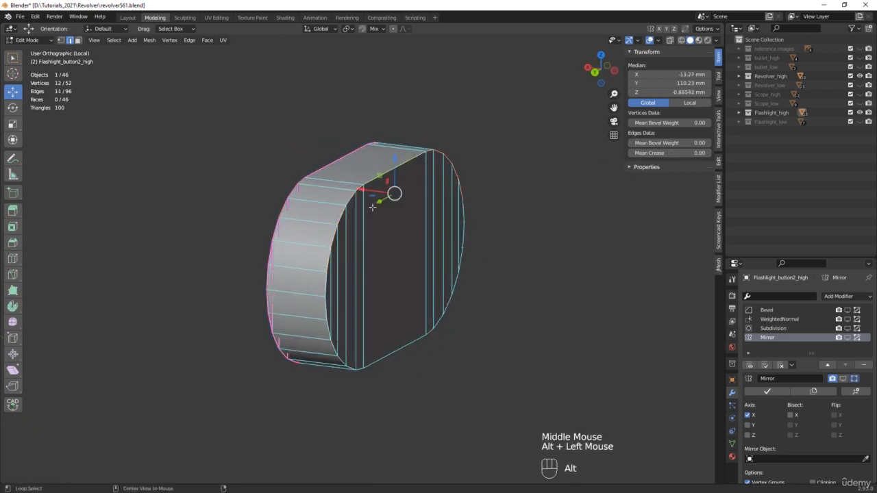
pyautogui.keyDown('alt'); pyautogui.keyDown('shift'); pyautogui.click(334, 298); pyautogui.keyUp('shift'); pyautogui.keyUp('alt')
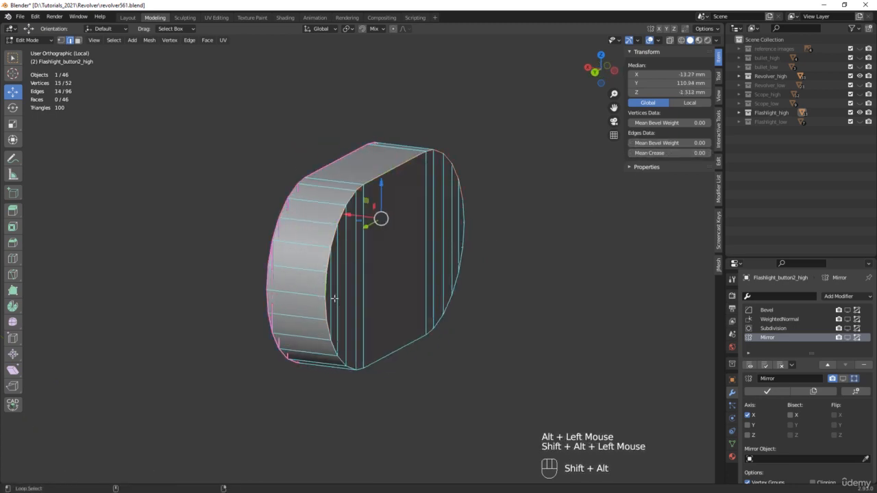
pyautogui.keyDown('alt'); pyautogui.keyDown('shift'); pyautogui.click(342, 362); pyautogui.keyUp('shift'); pyautogui.keyUp('alt')
pyautogui.moveTo(527, 237); pyautogui.dragTo(504, 231, button='middle')
pyautogui.scroll(2, 515, 221)
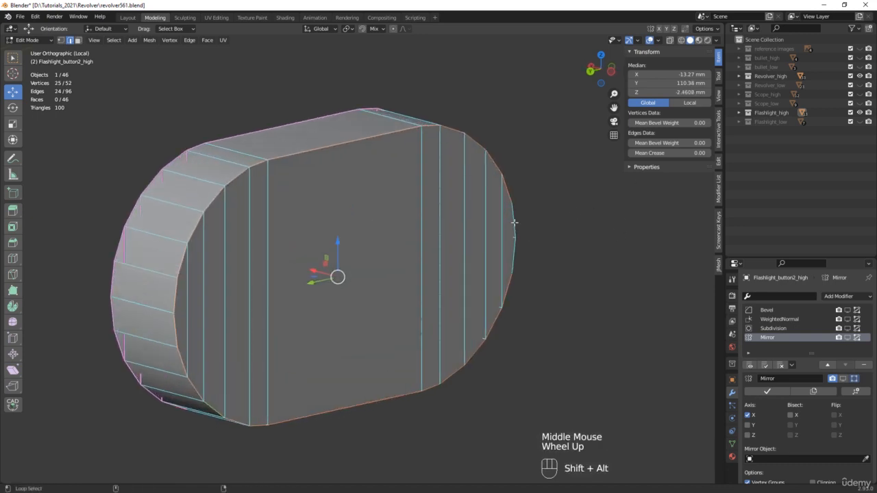
pyautogui.keyDown('alt'); pyautogui.keyDown('shift'); pyautogui.click(514, 222); pyautogui.keyUp('shift'); pyautogui.keyUp('alt')
pyautogui.moveTo(649, 153); pyautogui.dragTo(692, 153)
# Step: Set the mean crease of the vertical edges across the oval button's inner face to 0.00, then leave local view and Edit Mode
pyautogui.scroll(-2, 335, 205)
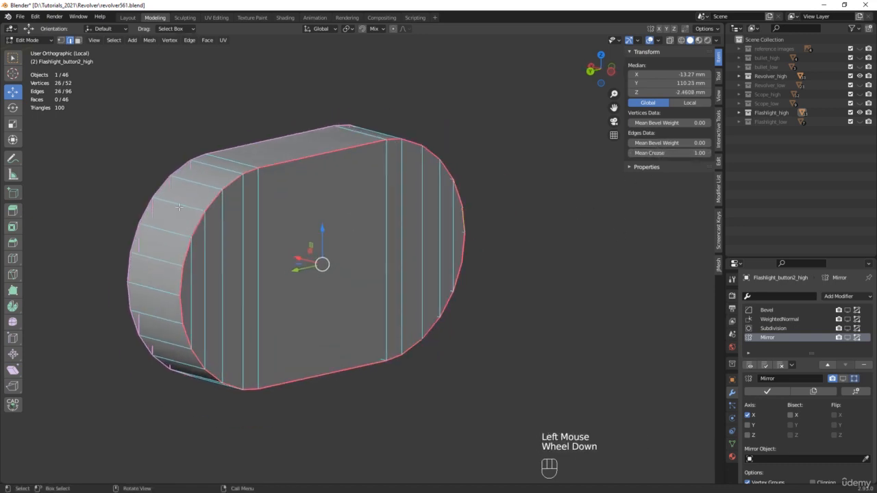
pyautogui.moveTo(383, 206); pyautogui.dragTo(345, 193, button='middle')
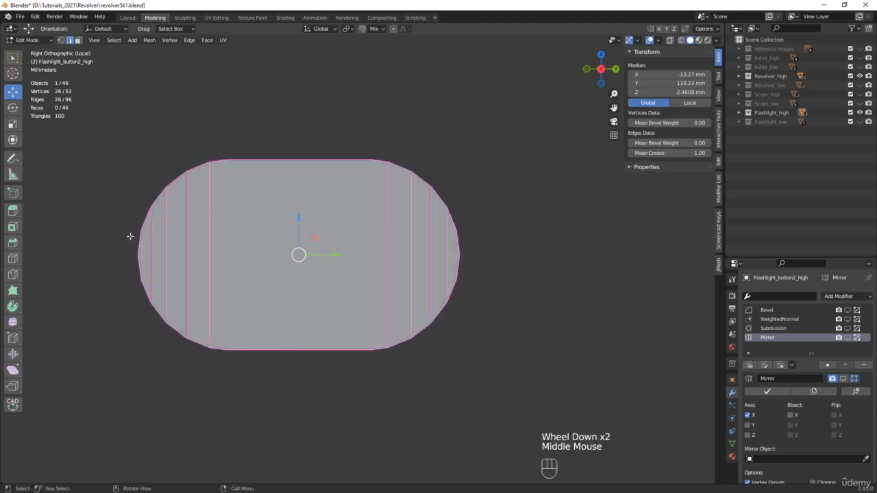
pyautogui.moveTo(144, 250); pyautogui.dragTo(455, 261)
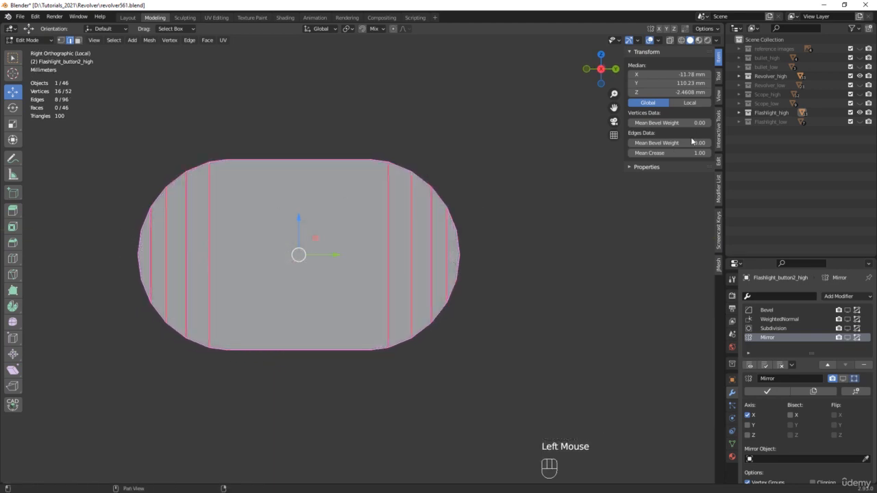
pyautogui.moveTo(668, 153); pyautogui.dragTo(644, 153)
pyautogui.moveTo(607, 206); pyautogui.dragTo(497, 213, button='middle')
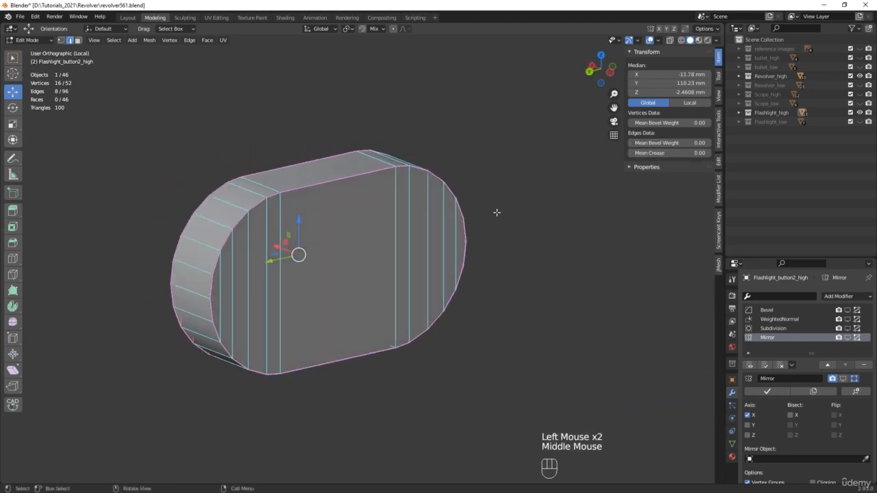
pyautogui.press('/')
pyautogui.press('Tab')
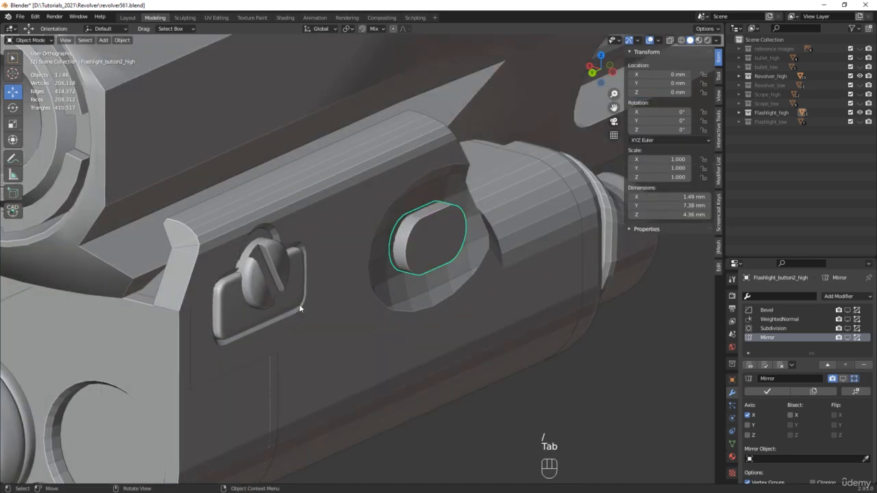
# Step: Remove the Bevel, WeightedNormal, Subdivision and Mirror modifiers from the oval button
pyautogui.scroll(-2, 301, 295)
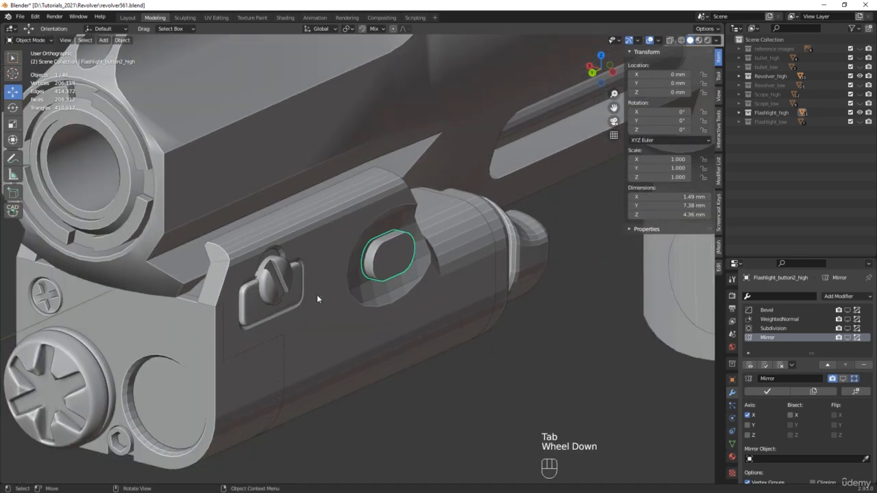
pyautogui.click(864, 366)
pyautogui.click(864, 366)
pyautogui.click(864, 367)
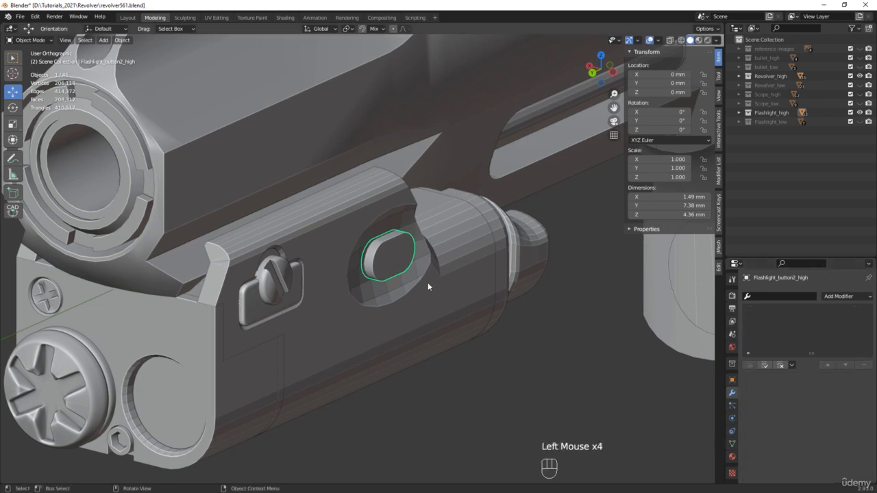
# Step: Copy the modifiers from the flashlight's rectangular button to the oval button
pyautogui.keyDown('shift'); pyautogui.moveTo(312, 292); pyautogui.dragTo(368, 276, button='middle'); pyautogui.keyUp('shift')
pyautogui.keyDown('shift'); pyautogui.click(367, 273); pyautogui.keyUp('shift')
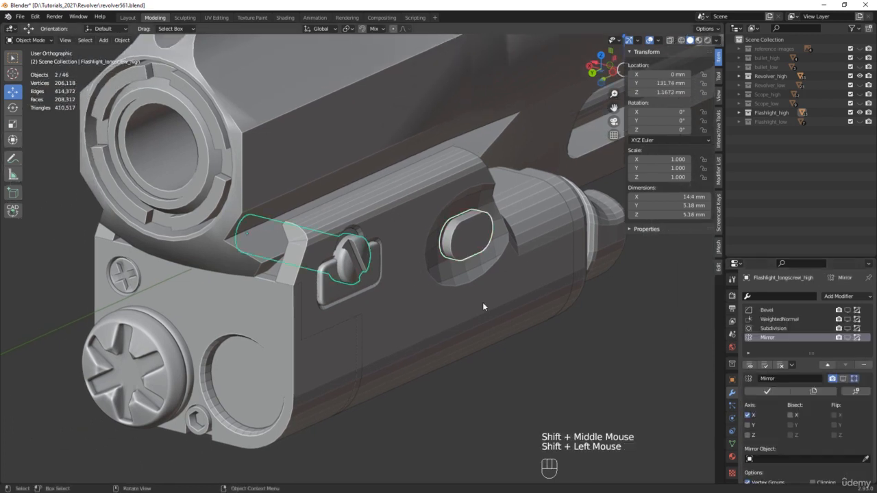
pyautogui.click(478, 250)
pyautogui.keyDown('shift'); pyautogui.click(377, 279); pyautogui.keyUp('shift')
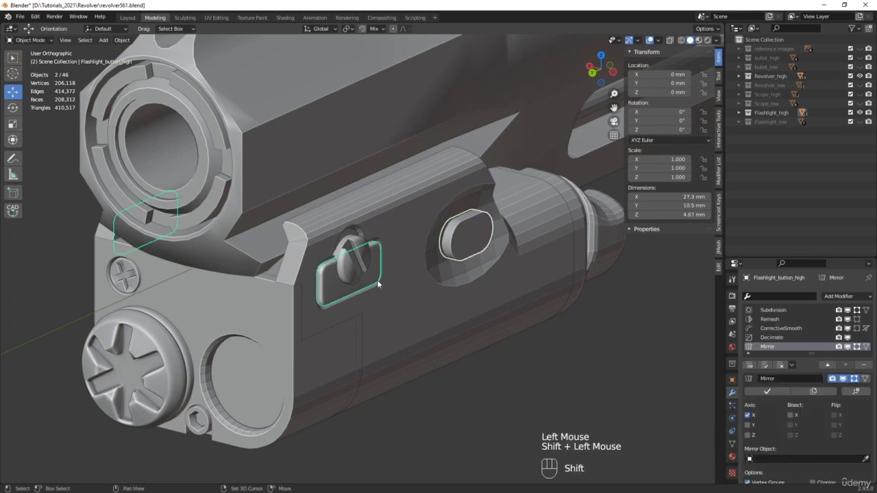
pyautogui.hotkey('ctrl', 'l')
pyautogui.click(477, 323)
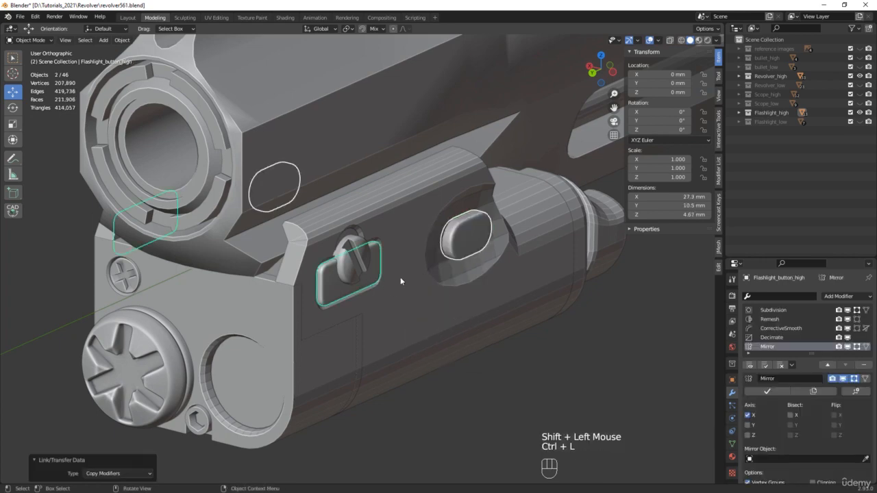
pyautogui.moveTo(400, 280); pyautogui.dragTo(490, 241, button='middle')
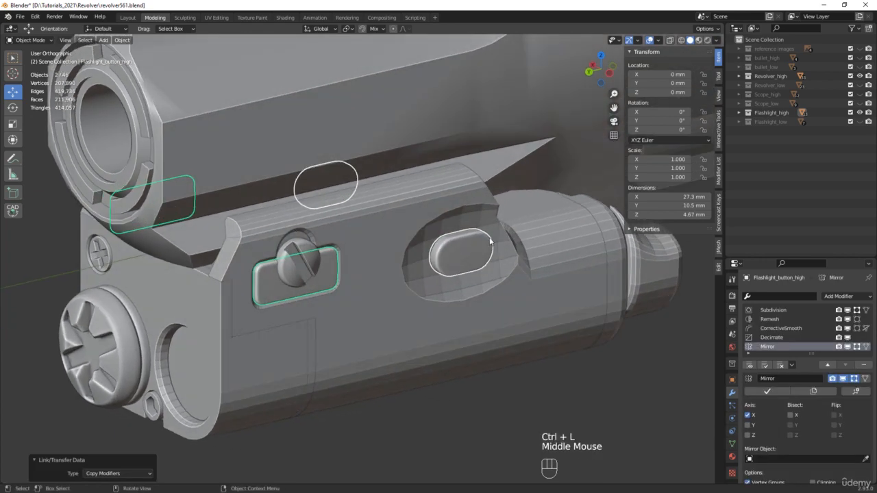
# Step: Turn on viewport display of the Bevel, WeightedNormal, Subdivision and Mirror modifiers on the flashlight's long screw
pyautogui.click(300, 247)
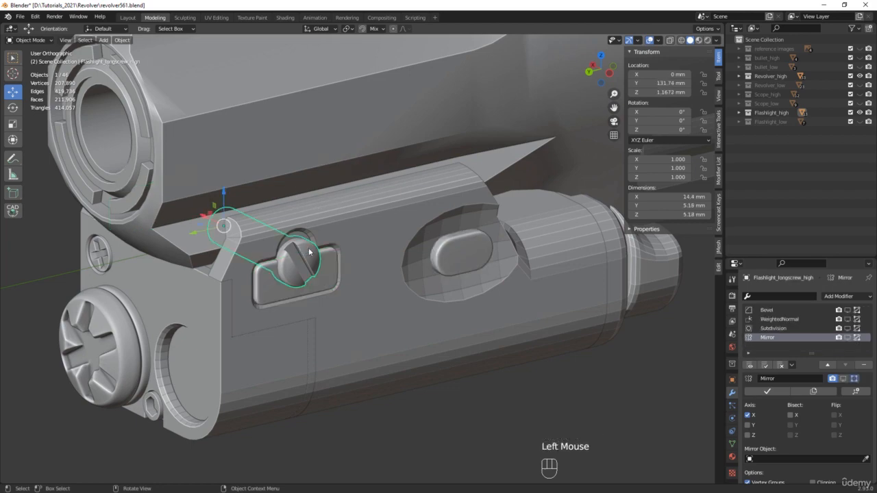
pyautogui.moveTo(289, 281); pyautogui.dragTo(280, 266, button='middle')
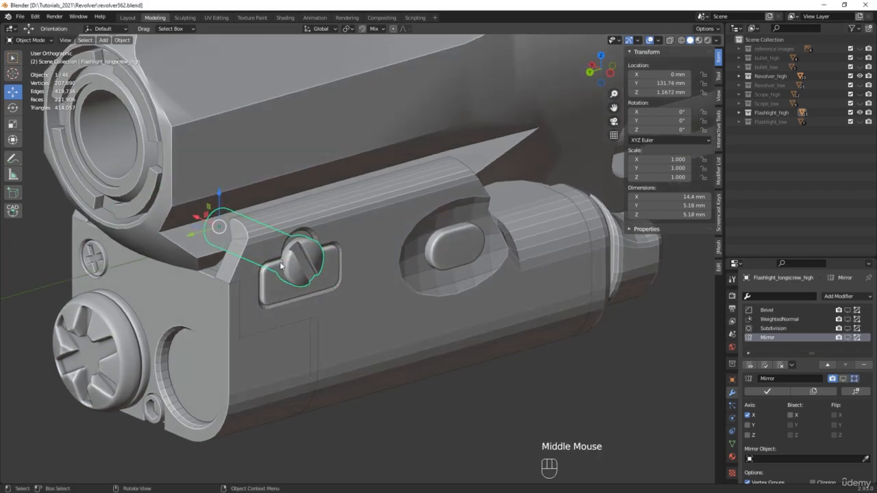
pyautogui.scroll(2, 280, 266)
pyautogui.scroll(4, 280, 266)
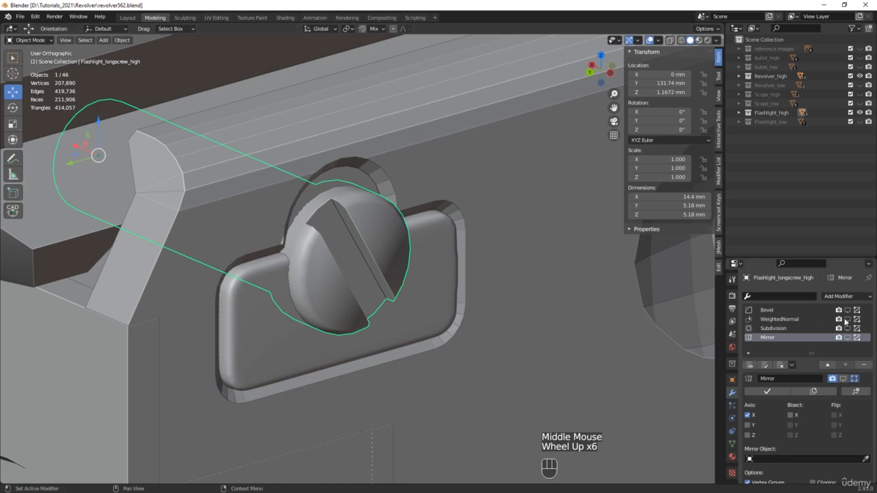
pyautogui.click(848, 338)
pyautogui.click(848, 329)
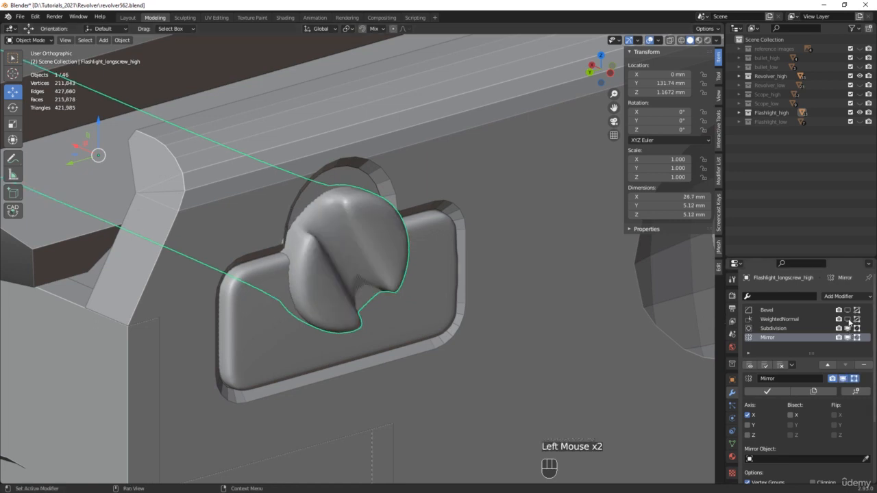
pyautogui.click(847, 310)
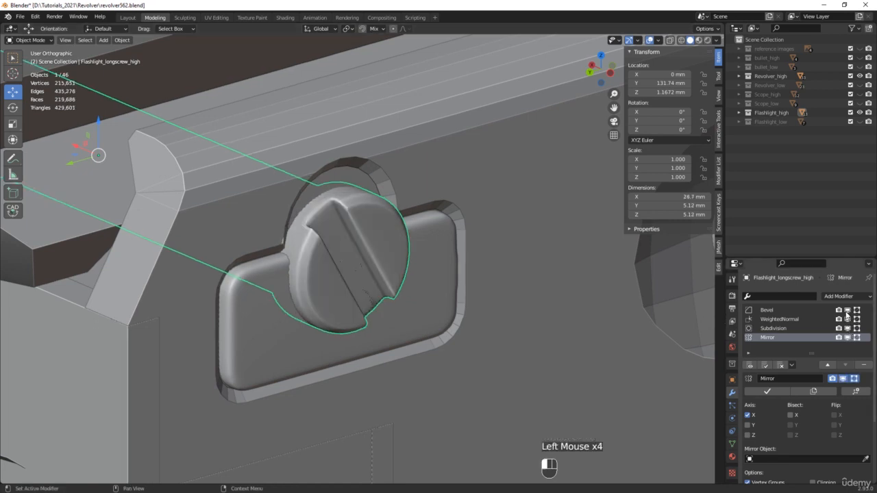
# Step: Inspect the long screw's wireframe and set its Bevel modifier's offset to 0.1 mm
pyautogui.scroll(3, 299, 199)
pyautogui.press('F4')
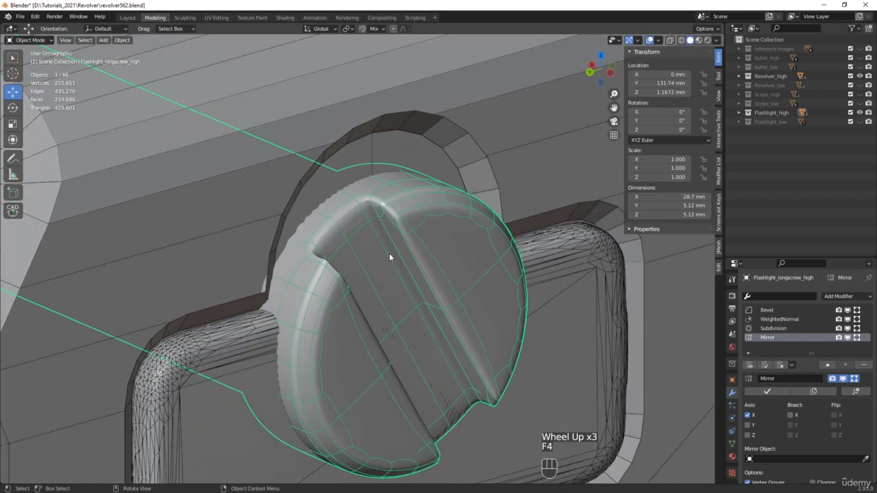
pyautogui.click(779, 312)
pyautogui.click(757, 405)
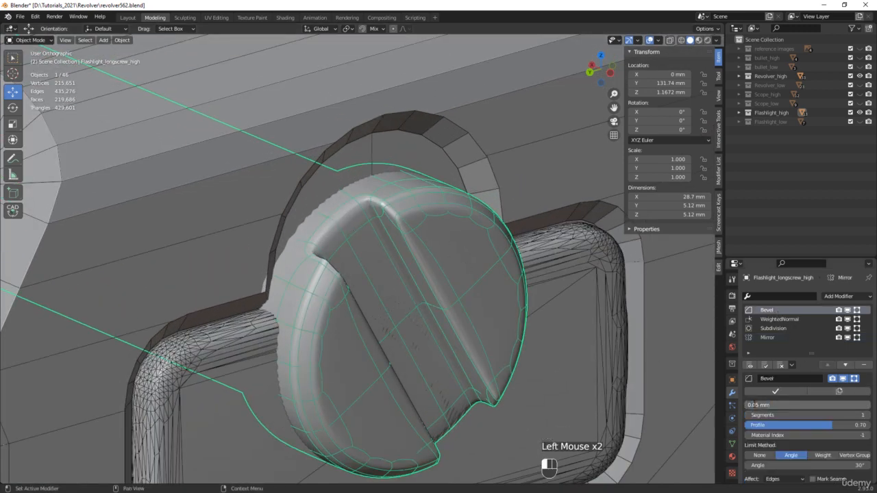
pyautogui.write('0.1')
pyautogui.press('Return')
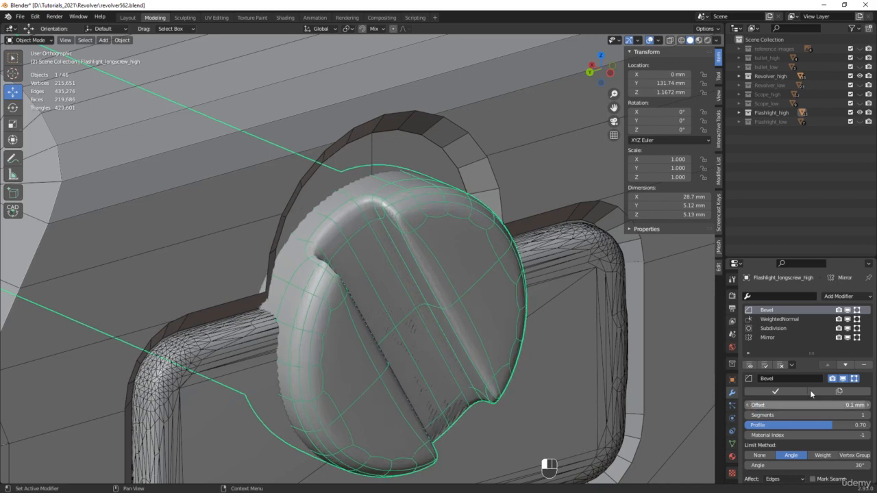
# Step: Turn off viewport display of all modifiers on the long screw, the rectangular button and the oval button
pyautogui.scroll(-5, 322, 274)
pyautogui.moveTo(332, 270); pyautogui.dragTo(190, 265, button='middle')
pyautogui.scroll(-5, 341, 258)
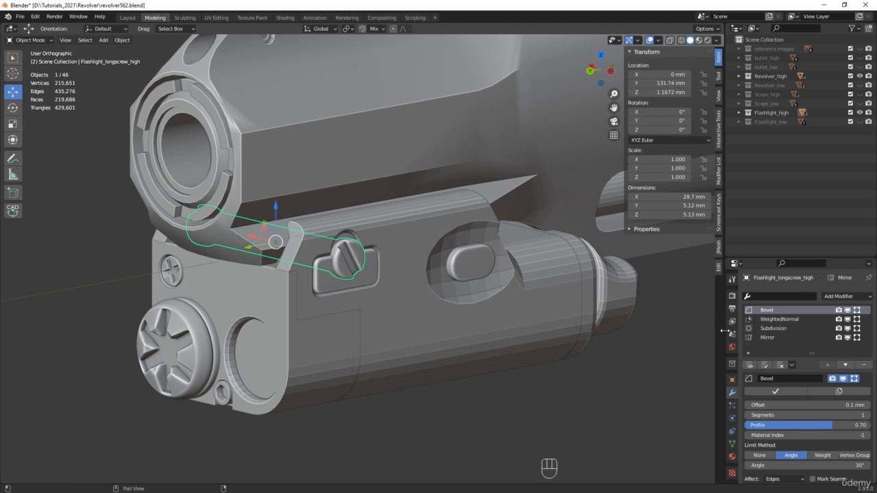
pyautogui.click(750, 366)
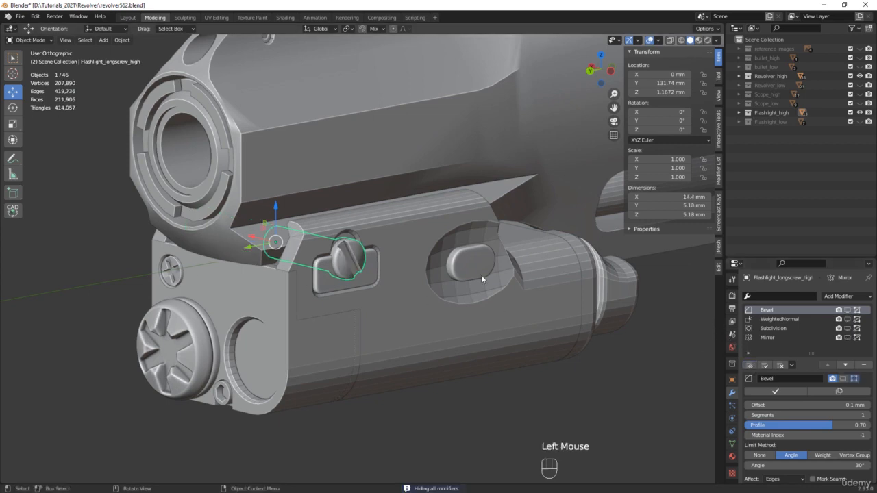
pyautogui.click(375, 280)
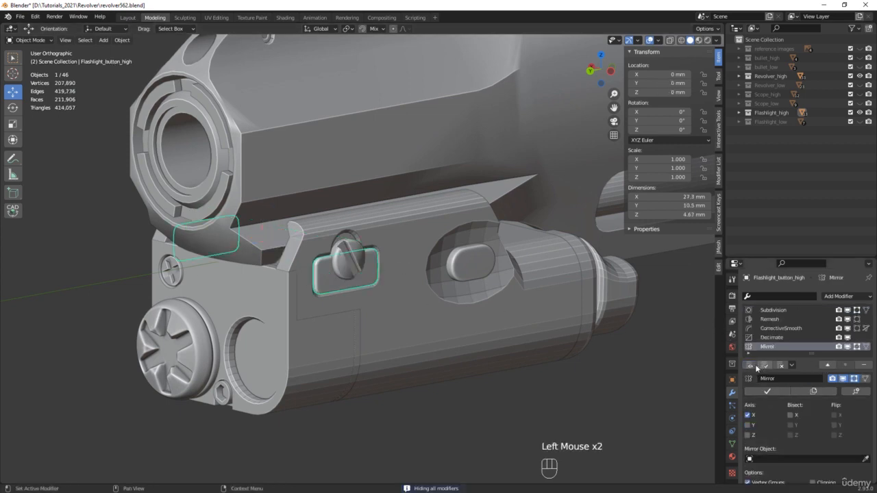
pyautogui.click(753, 365)
pyautogui.click(463, 263)
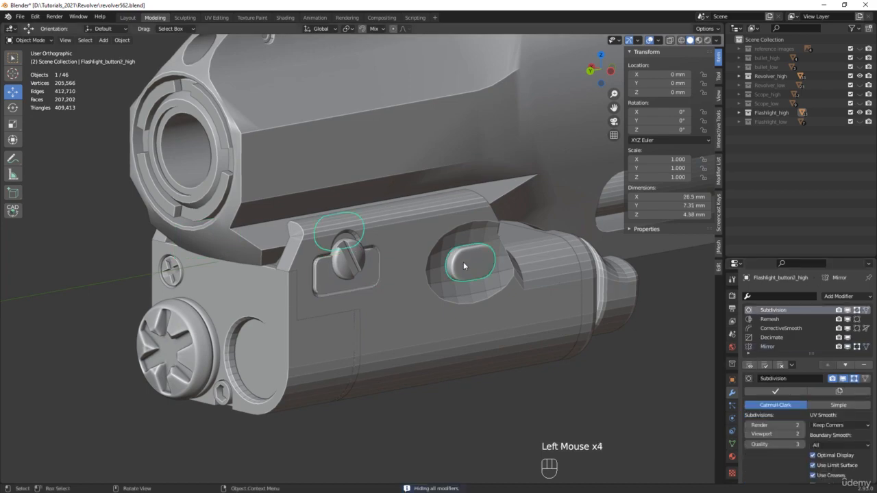
pyautogui.click(748, 367)
# Step: Look over the whole revolver and save an incremental version of the file as revolver563.blend
pyautogui.moveTo(418, 336); pyautogui.dragTo(613, 240, button='middle')
pyautogui.scroll(-2, 403, 352)
pyautogui.scroll(-3, 278, 285)
pyautogui.hotkey('ctrl', 'alt', 's')
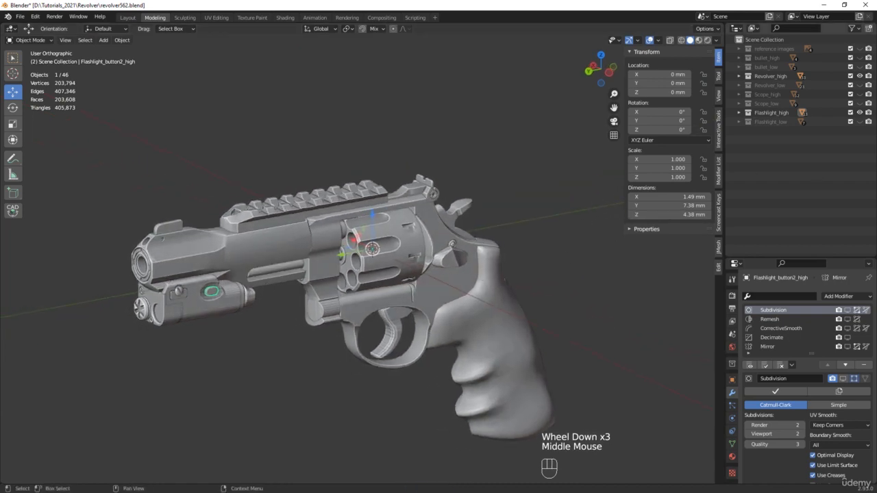
# Step: Examine how the flashlight's mounting clamp and long screw sit against the revolver's lower rail, including through the X-ray display
pyautogui.moveTo(148, 289); pyautogui.dragTo(158, 295, button='middle')
pyautogui.scroll(1, 157, 295)
pyautogui.scroll(6, 179, 276)
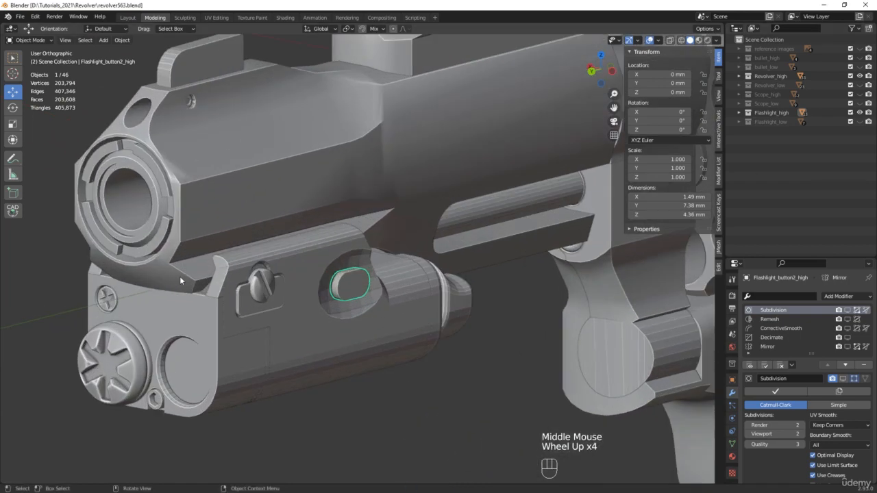
pyautogui.click(287, 230)
pyautogui.moveTo(290, 229); pyautogui.dragTo(358, 215, button='middle')
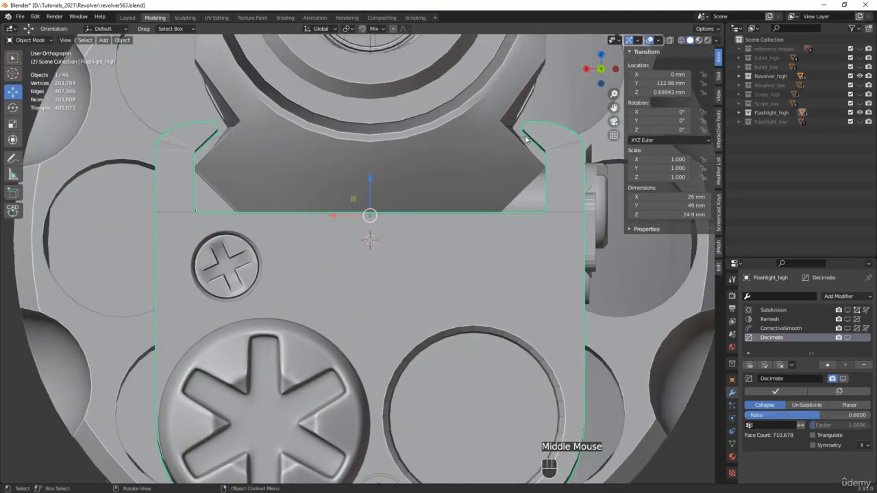
pyautogui.click(529, 196)
pyautogui.moveTo(528, 195)
pyautogui.mouseDown(button='middle')
pyautogui.moveTo(424, 206)
pyautogui.moveTo(406, 194)
pyautogui.mouseUp(button='middle')
pyautogui.hotkey('alt', 'z')
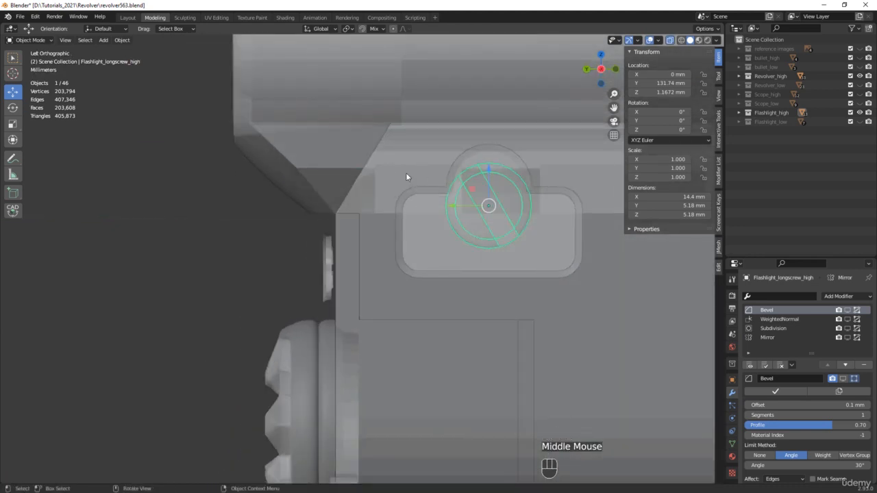
pyautogui.scroll(-4, 406, 176)
pyautogui.keyDown('shift'); pyautogui.moveTo(456, 202); pyautogui.dragTo(271, 242, button='middle'); pyautogui.keyUp('shift')
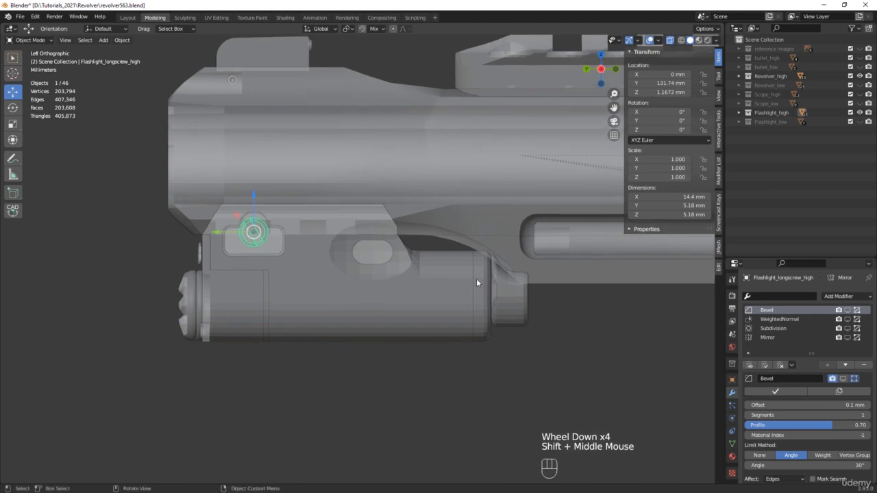
pyautogui.moveTo(482, 237); pyautogui.dragTo(456, 212, button='middle')
pyautogui.hotkey('alt', 'z')
pyautogui.scroll(4, 469, 233)
pyautogui.scroll(-3, 481, 232)
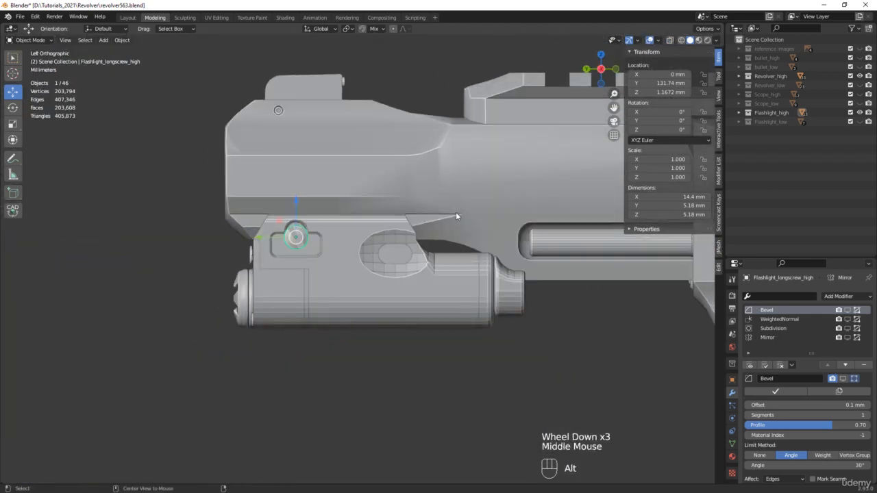
# Step: Show the Flashlight_low collection, hide Revolver_high, and select all flashlight objects, expanding both flashlight collections to list them
pyautogui.click(860, 121)
pyautogui.click(860, 76)
pyautogui.click(341, 404)
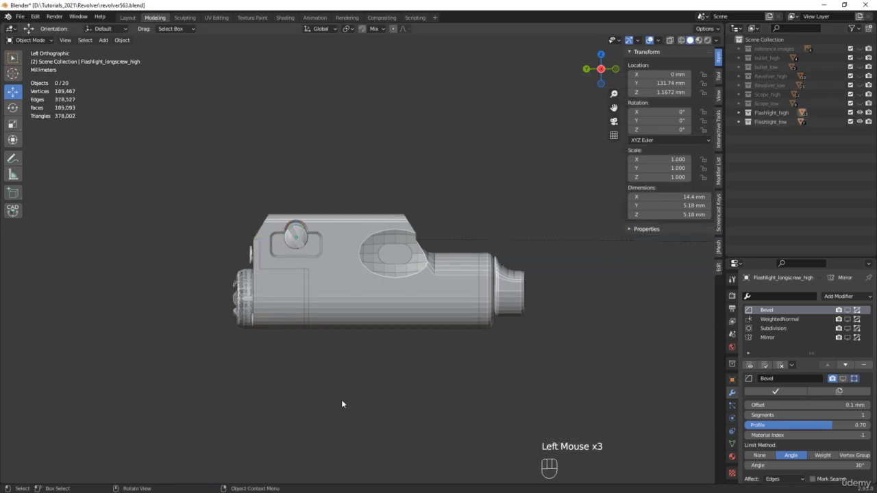
pyautogui.press('a')
pyautogui.click(738, 122)
pyautogui.click(738, 112)
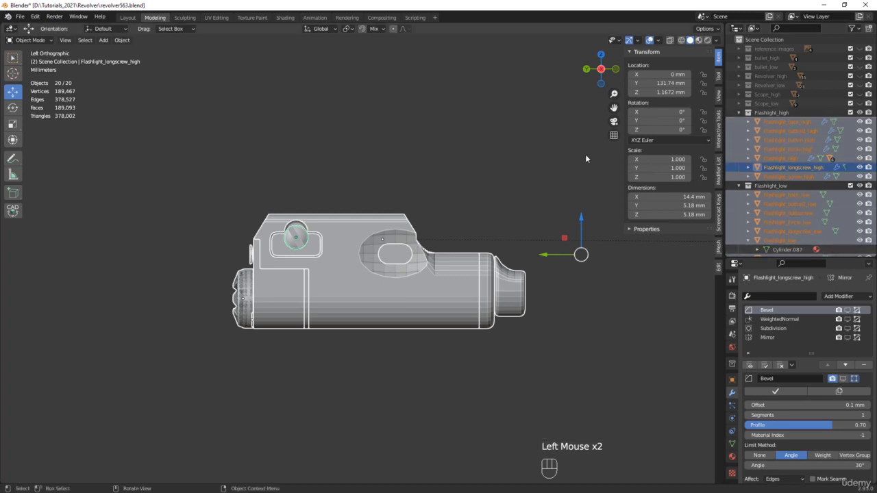
# Step: Try to move all the selected flashlight parts along the Y axis, and undo the move
pyautogui.scroll(-1, 810, 196)
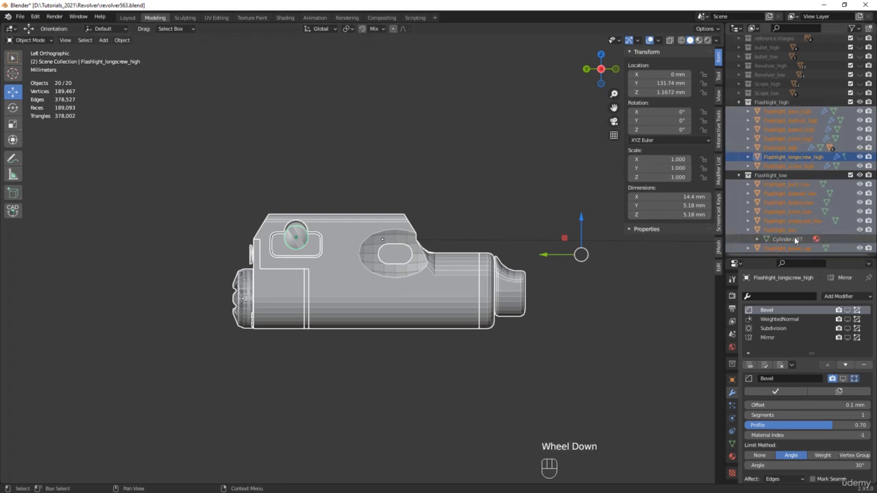
pyautogui.moveTo(527, 254); pyautogui.dragTo(475, 239)
pyautogui.hotkey('ctrl', 'z')
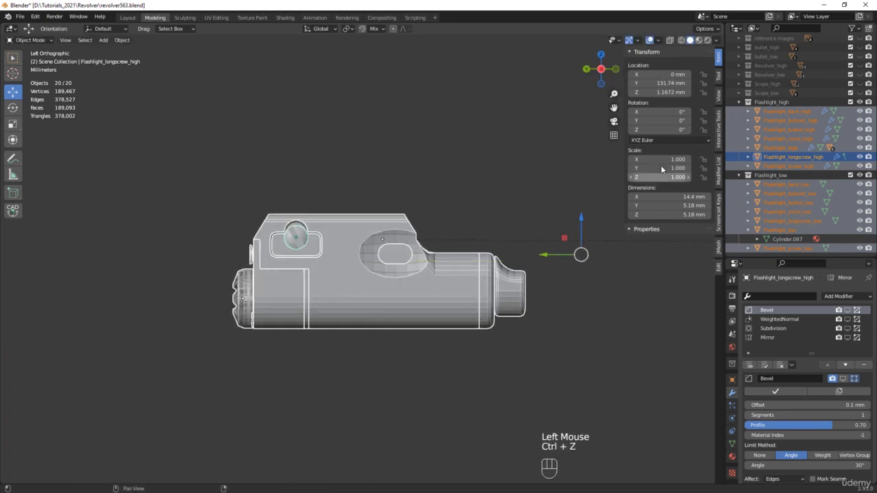
# Step: Show the Revolver_low collection and move all flashlight parts about 4.19 mm along Y to align the long screw with a rail slot
pyautogui.click(860, 75)
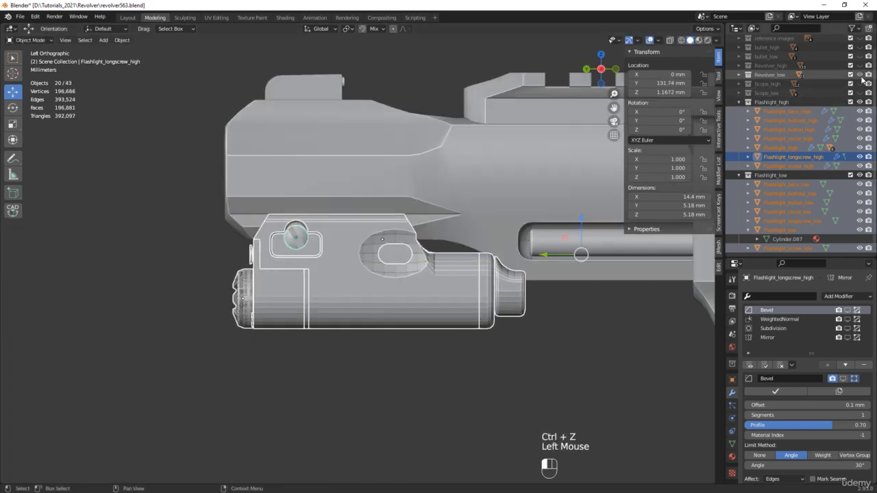
pyautogui.scroll(2, 535, 269)
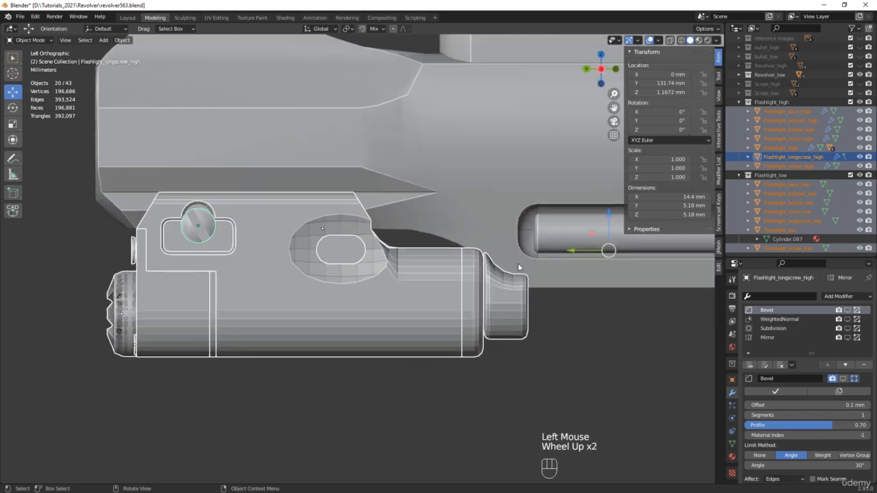
pyautogui.hotkey('alt', 'z')
pyautogui.scroll(2, 371, 260)
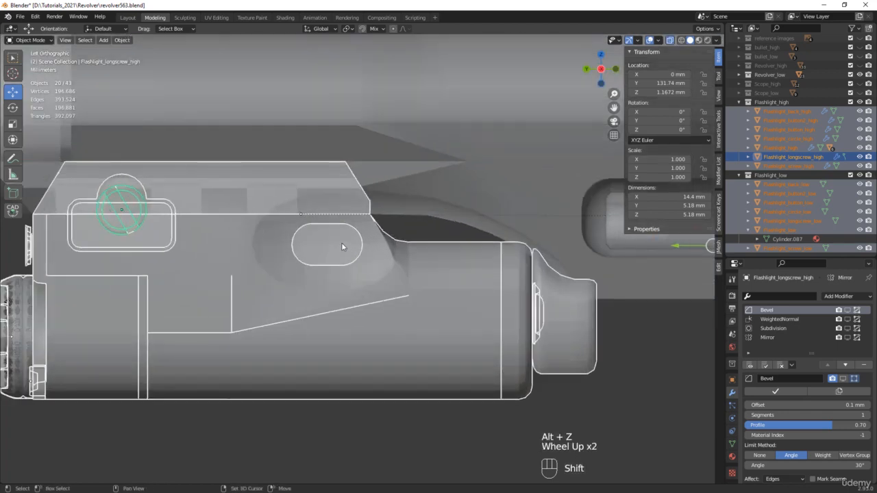
pyautogui.keyDown('shift'); pyautogui.moveTo(341, 243); pyautogui.dragTo(389, 313, button='middle'); pyautogui.keyUp('shift')
pyautogui.scroll(-1, 593, 279)
pyautogui.keyDown('shift'); pyautogui.moveTo(593, 278); pyautogui.dragTo(499, 276, button='middle'); pyautogui.keyUp('shift')
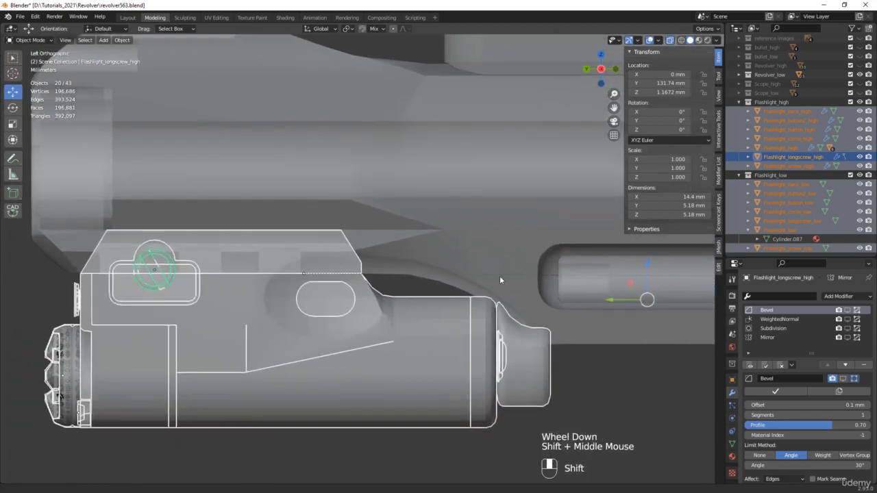
pyautogui.moveTo(620, 305); pyautogui.dragTo(588, 294)
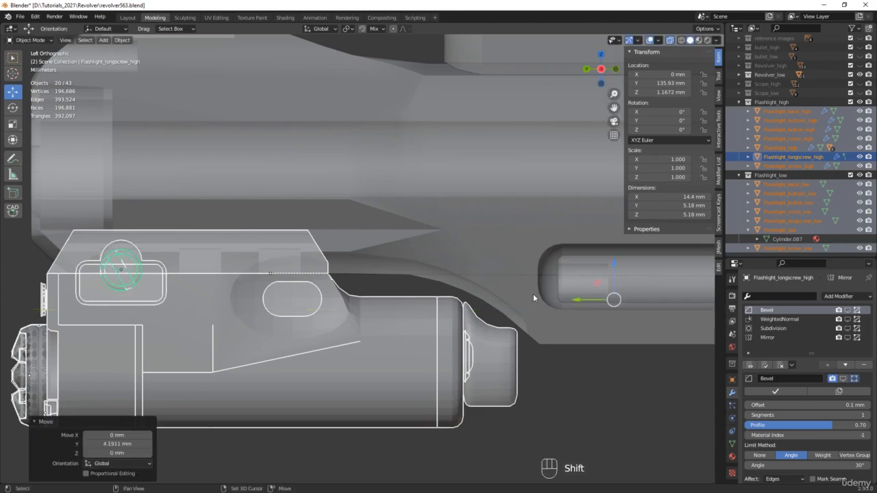
# Step: Check the flashlight's fit from the side and back, and lower all its parts by about 0.97 mm along Z
pyautogui.scroll(4, 68, 250)
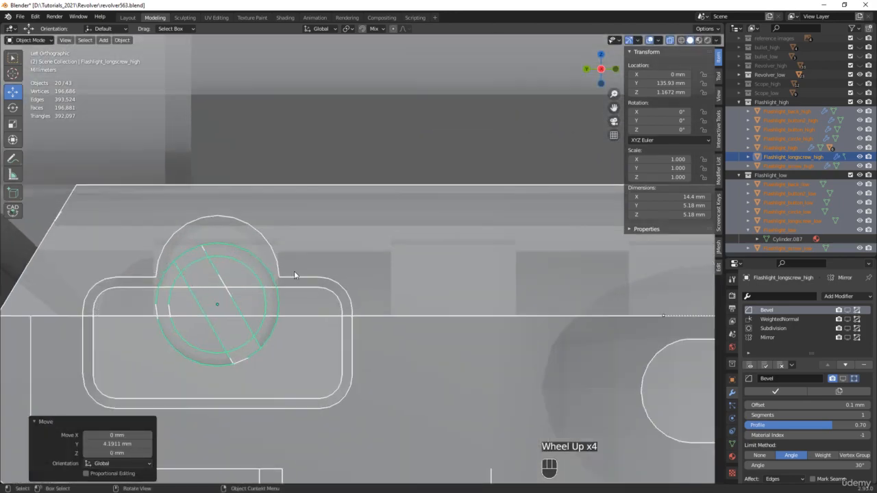
pyautogui.scroll(-3, 295, 274)
pyautogui.moveTo(296, 275); pyautogui.dragTo(404, 278, button='middle')
pyautogui.scroll(2, 333, 289)
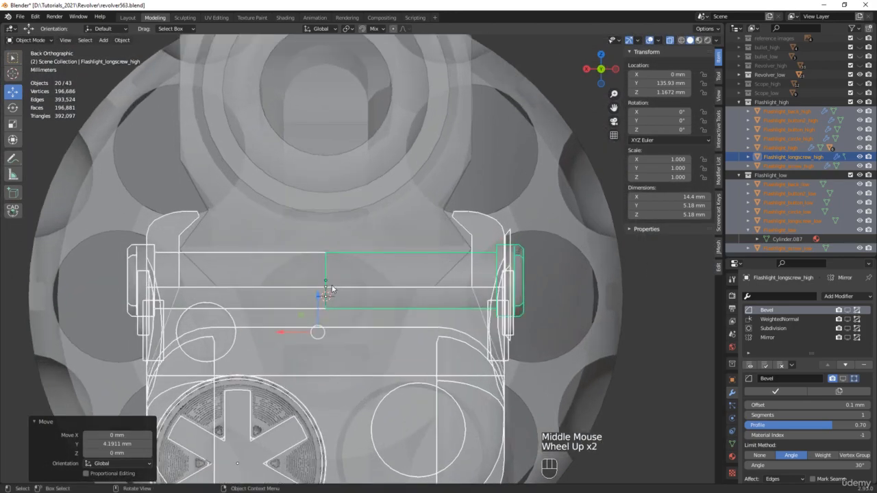
pyautogui.hotkey('alt', 'z')
pyautogui.scroll(2, 322, 302)
pyautogui.click(315, 311)
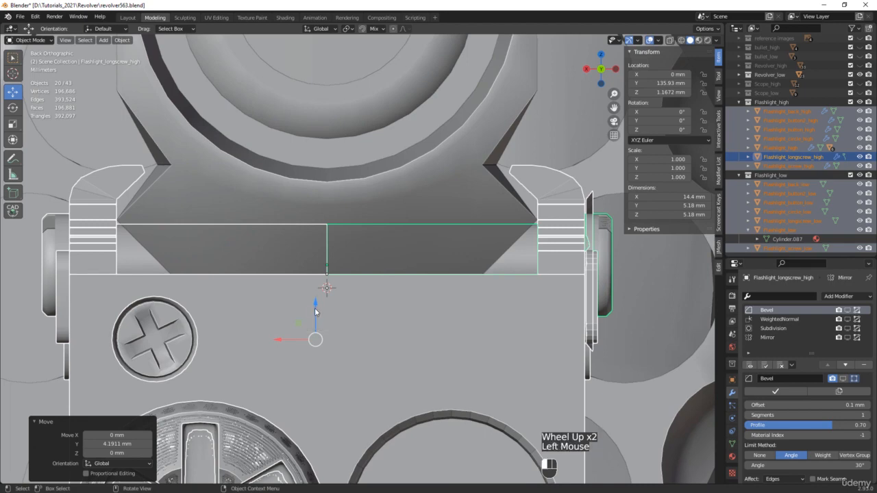
pyautogui.moveTo(315, 312); pyautogui.dragTo(328, 323)
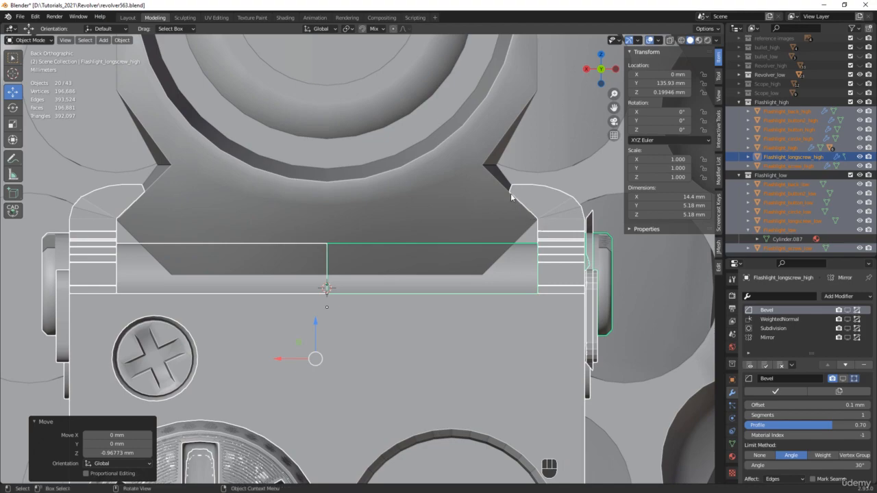
# Step: Deselect the flashlight, look over its new position, and save an incremental version of the file as revolver564.blend
pyautogui.scroll(-4, 511, 198)
pyautogui.moveTo(511, 197); pyautogui.dragTo(163, 240, button='middle')
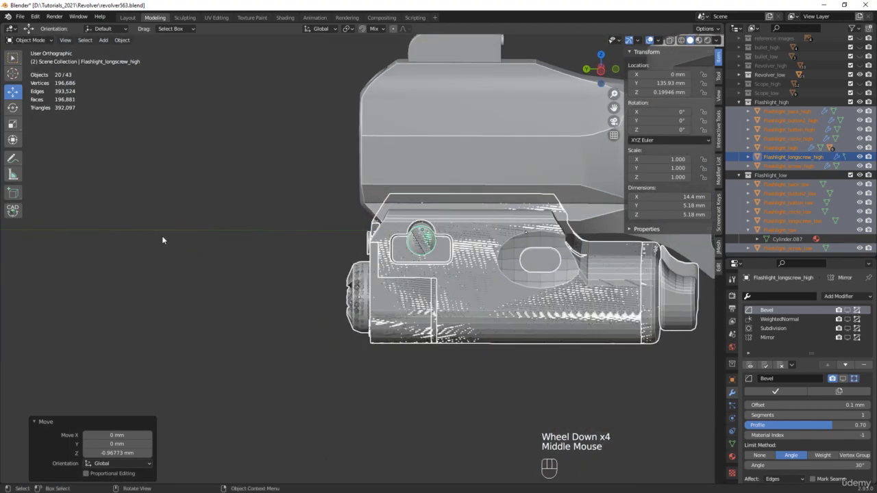
pyautogui.click(324, 239)
pyautogui.scroll(-2, 461, 233)
pyautogui.keyDown('shift'); pyautogui.moveTo(460, 233); pyautogui.dragTo(408, 236, button='middle'); pyautogui.keyUp('shift')
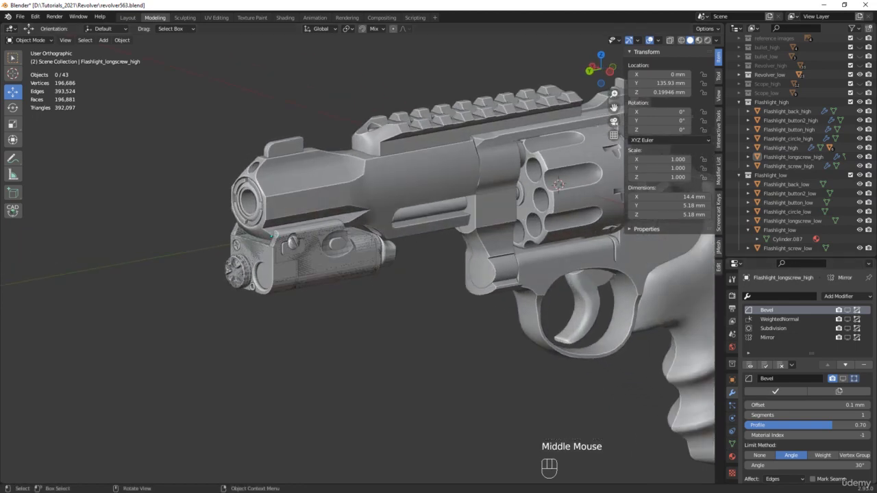
pyautogui.hotkey('ctrl', 'alt', 's')
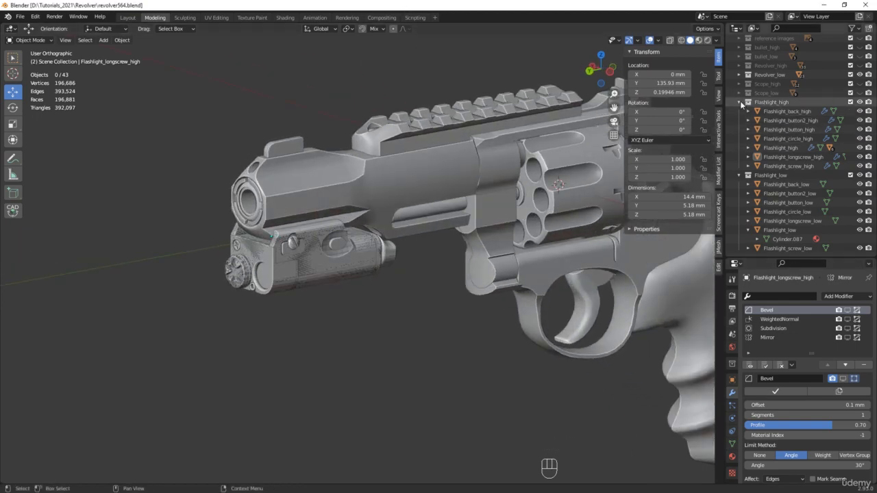
# Step: Collapse and hide the Flashlight_high and Flashlight_low collections, and show the Scope_high and Scope_low collections
pyautogui.click(738, 102)
pyautogui.click(738, 121)
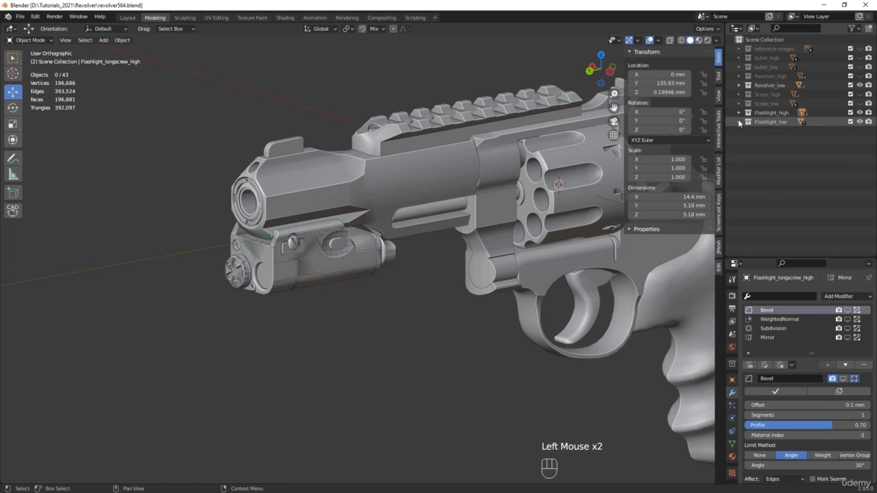
pyautogui.click(859, 112)
pyautogui.click(859, 121)
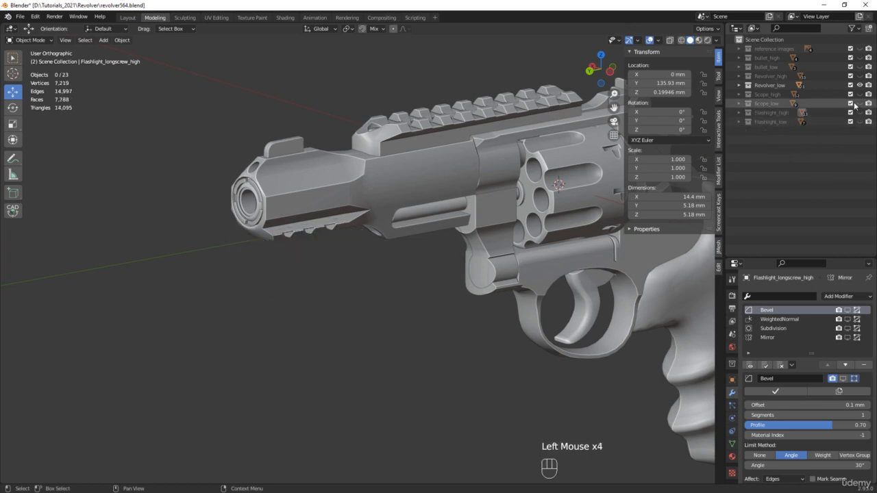
pyautogui.click(860, 94)
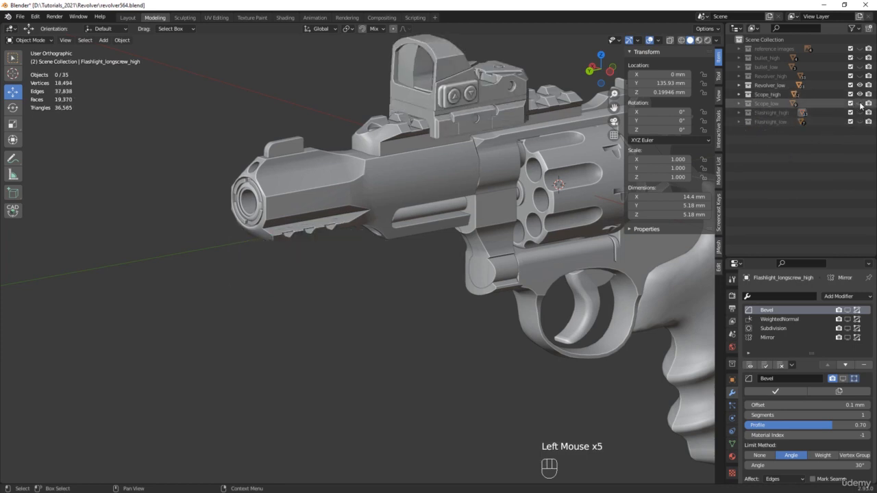
pyautogui.click(860, 103)
# Step: Isolate the scope's longer screw together with the low-poly top rail to examine how the screw fits the slots
pyautogui.moveTo(313, 115); pyautogui.dragTo(419, 188, button='middle')
pyautogui.scroll(3, 438, 121)
pyautogui.click(446, 122)
pyautogui.hotkey('alt', 'z')
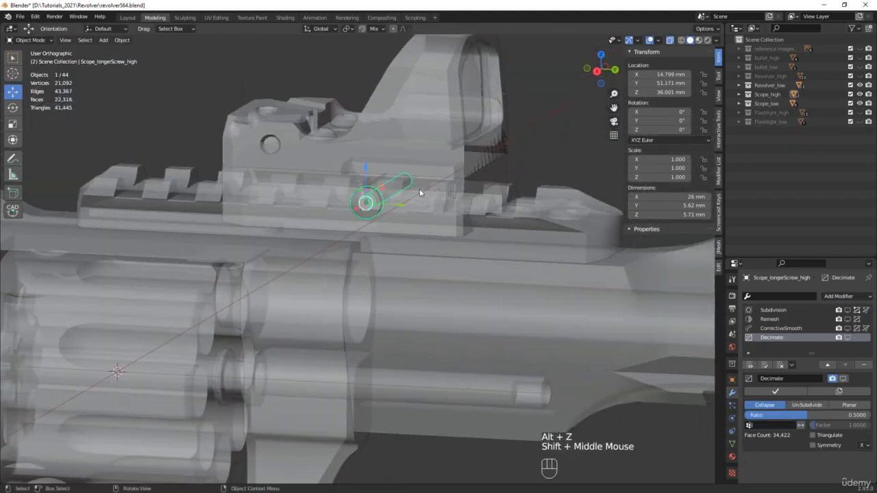
pyautogui.keyDown('shift'); pyautogui.click(539, 236); pyautogui.keyUp('shift')
pyautogui.hotkey('alt', 'z')
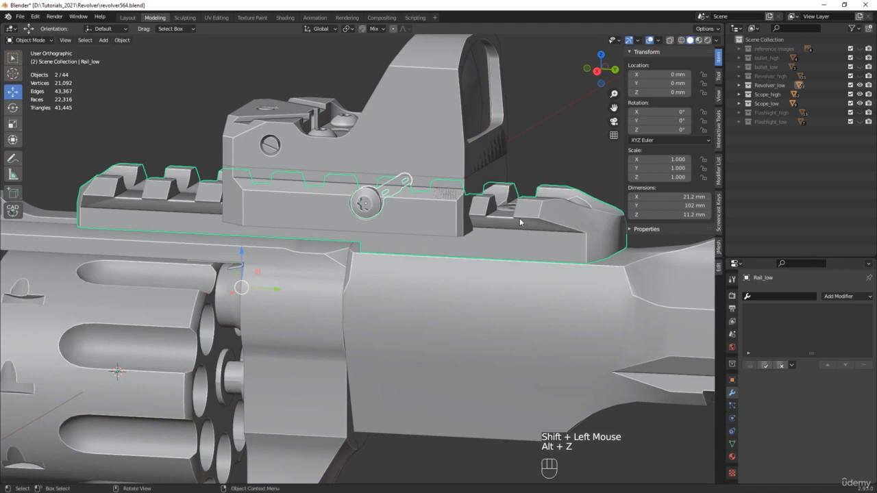
pyautogui.press('/')
pyautogui.scroll(4, 390, 172)
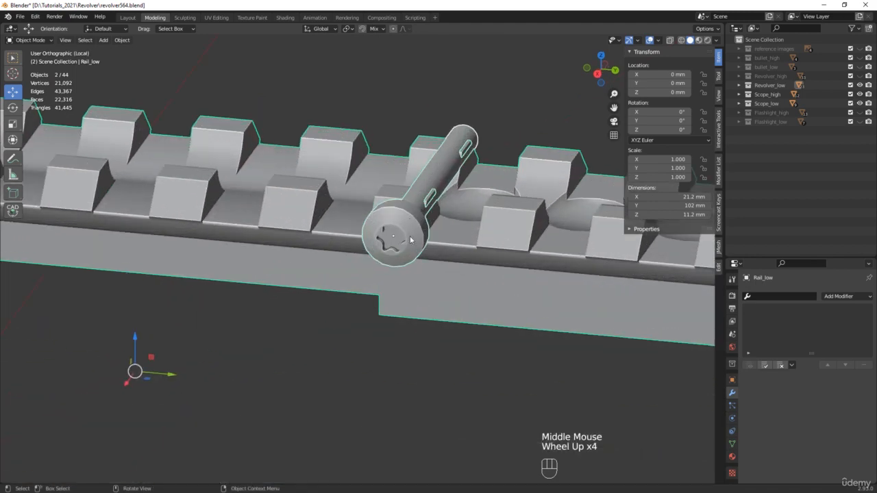
pyautogui.press('/')
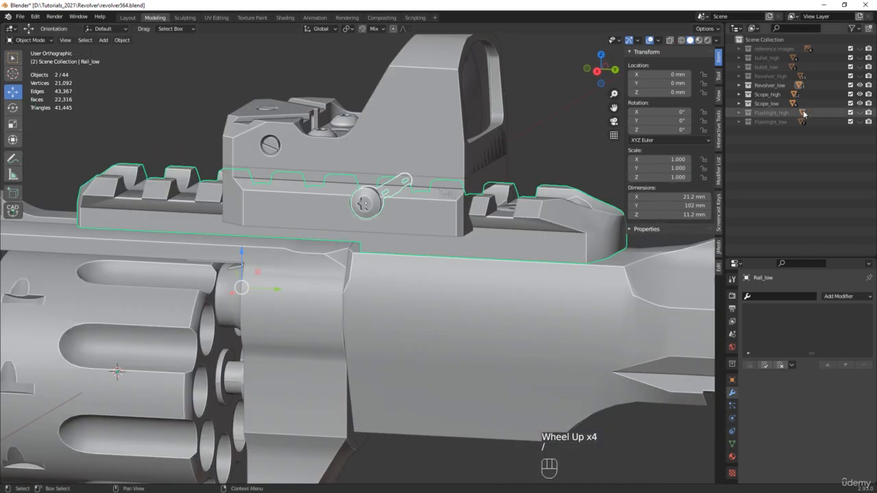
# Step: Select all high-poly and low-poly scope objects with Revolver_low hidden, and show Revolver_low again
pyautogui.click(860, 85)
pyautogui.scroll(-2, 411, 212)
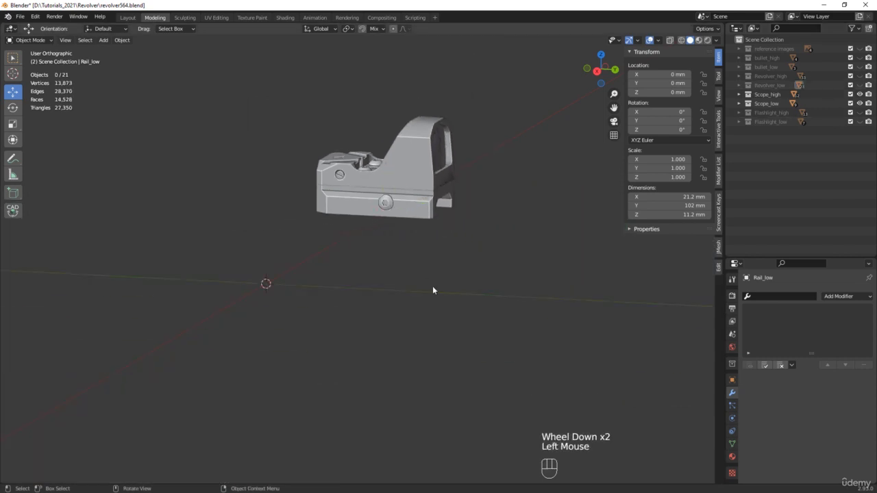
pyautogui.press('a')
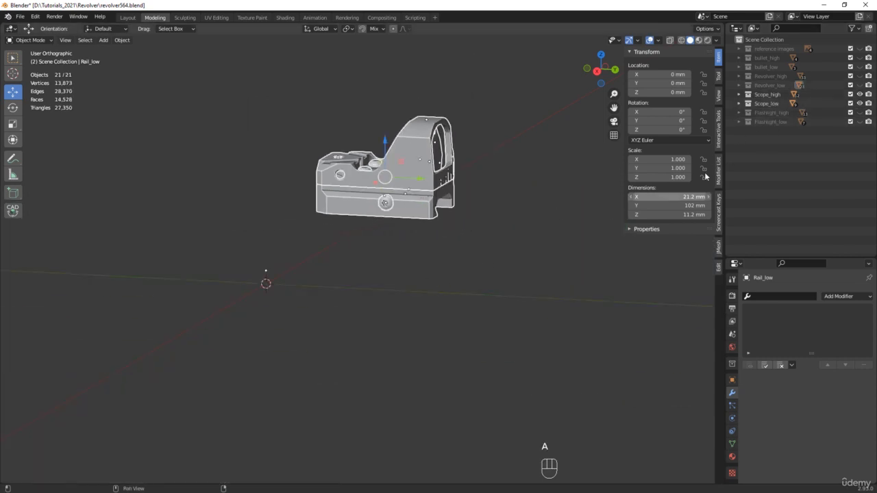
pyautogui.click(859, 85)
# Step: Try to move the selected scope objects along the Y axis over the rail in X-ray side view, and undo the move
pyautogui.moveTo(338, 207); pyautogui.dragTo(536, 199, button='middle')
pyautogui.scroll(6, 494, 186)
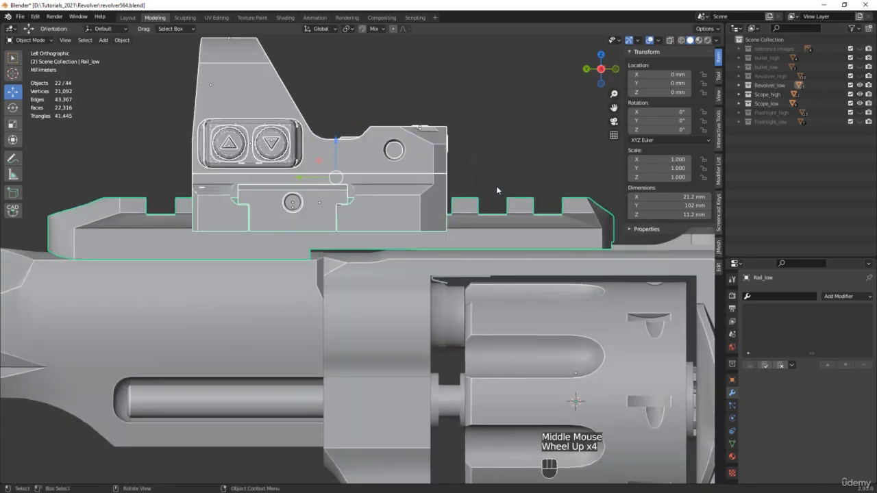
pyautogui.hotkey('alt', 'z')
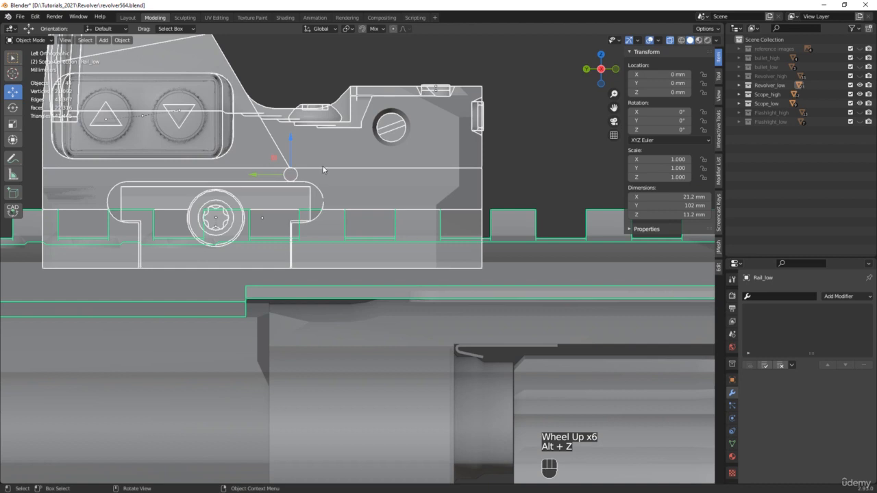
pyautogui.keyDown('shift'); pyautogui.moveTo(324, 169); pyautogui.dragTo(193, 222, button='middle'); pyautogui.keyUp('shift')
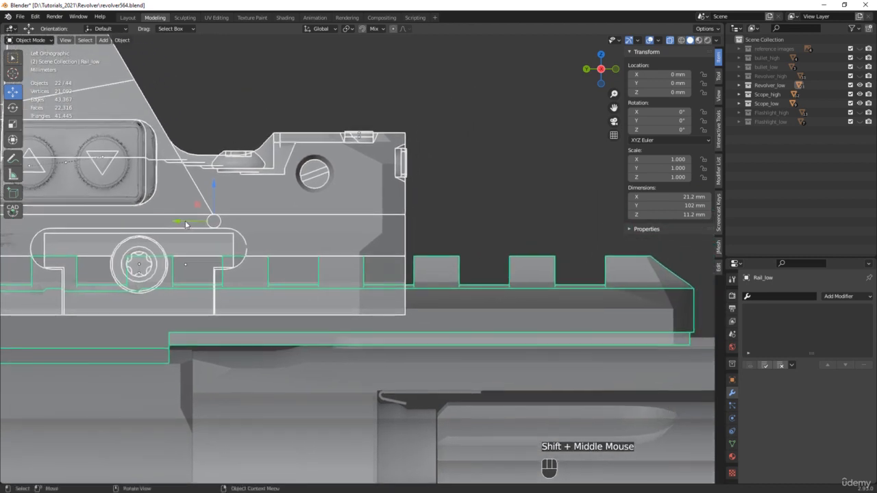
pyautogui.click(185, 224)
pyautogui.hotkey('ctrl', 'z')
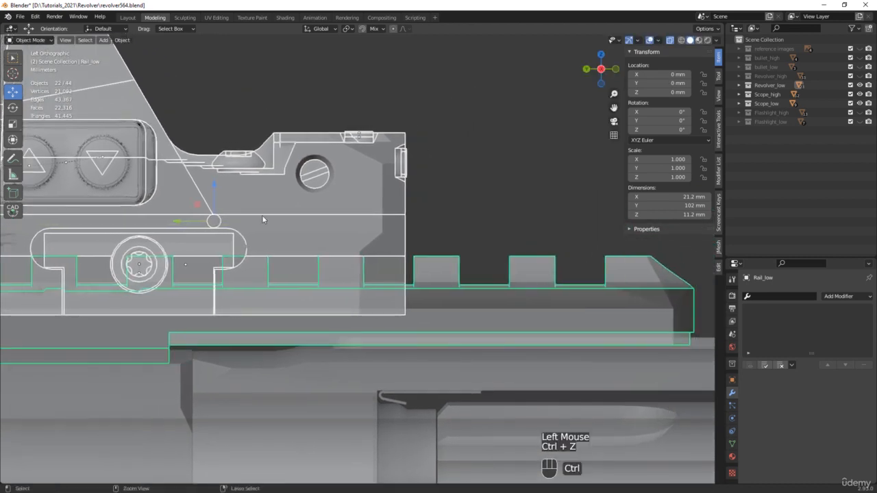
# Step: Exclude the rail from the selection, slide the scope parts rearward along it, and save the file incrementally as revolver565.blend
pyautogui.keyDown('shift'); pyautogui.click(469, 298); pyautogui.keyUp('shift')
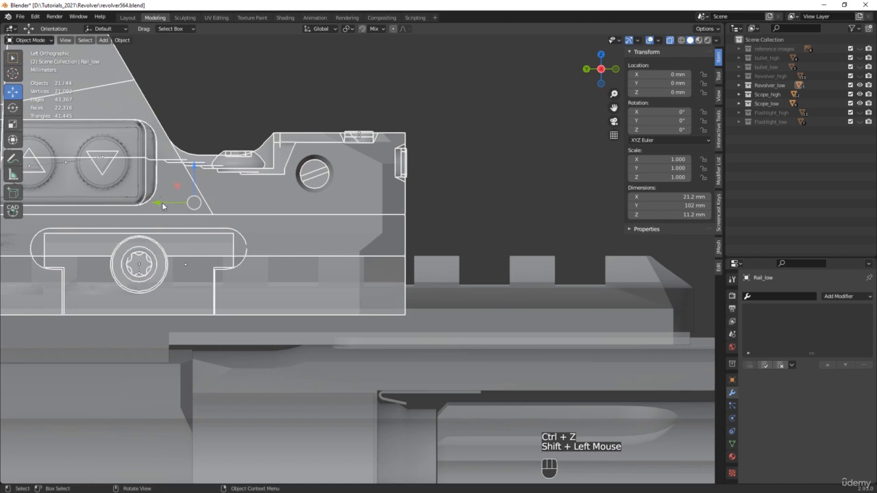
pyautogui.moveTo(161, 202); pyautogui.dragTo(185, 185)
pyautogui.moveTo(483, 219); pyautogui.dragTo(509, 290, button='middle')
pyautogui.hotkey('alt', 'z')
pyautogui.scroll(-2, 491, 231)
pyautogui.moveTo(443, 187); pyautogui.dragTo(403, 151, button='middle')
pyautogui.click(516, 119)
pyautogui.scroll(-3, 516, 117)
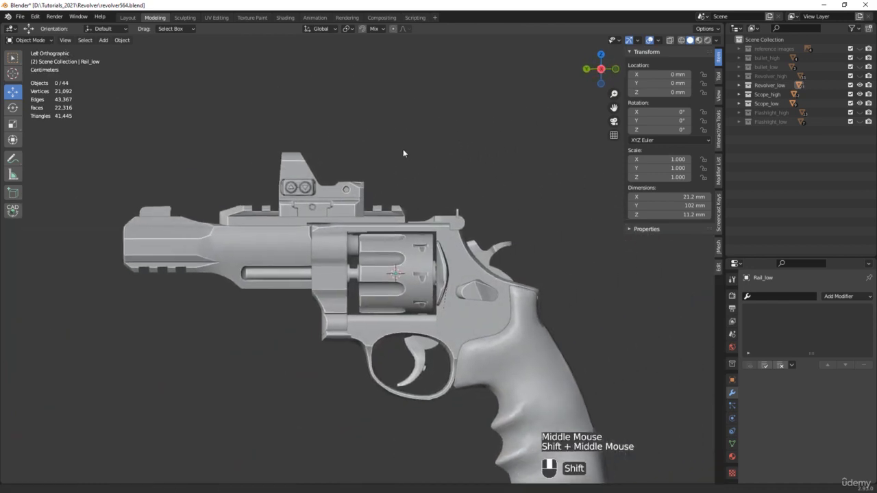
pyautogui.hotkey('ctrl', 'alt', 's')
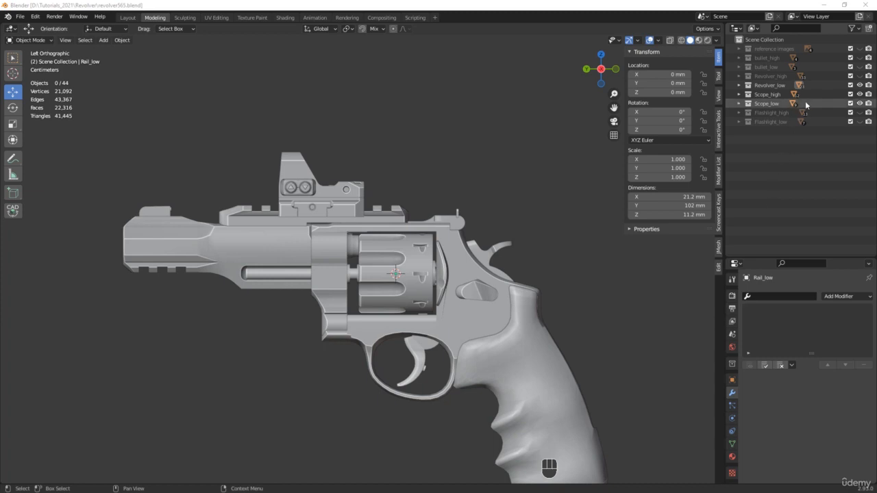
# Step: Hide the Scope_high collection and show bullet_low and Flashlight_low to check the complete low-poly revolver
pyautogui.moveTo(860, 96); pyautogui.dragTo(829, 68)
pyautogui.click(860, 68)
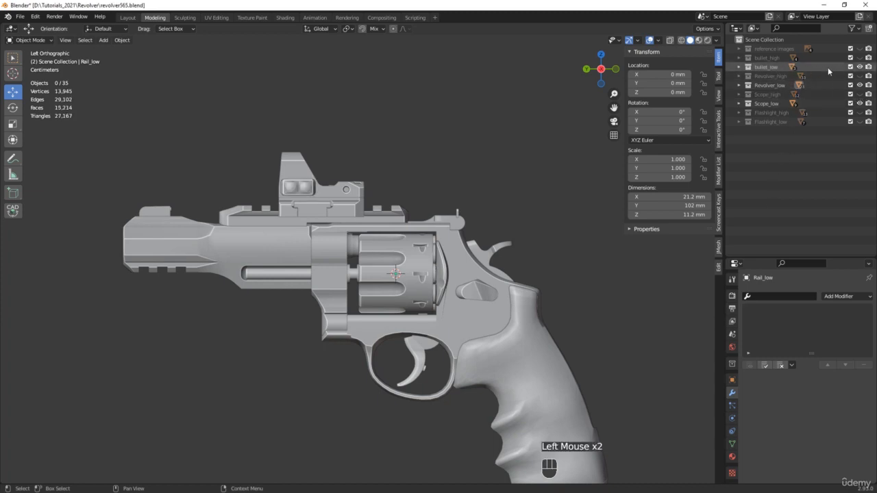
pyautogui.click(860, 121)
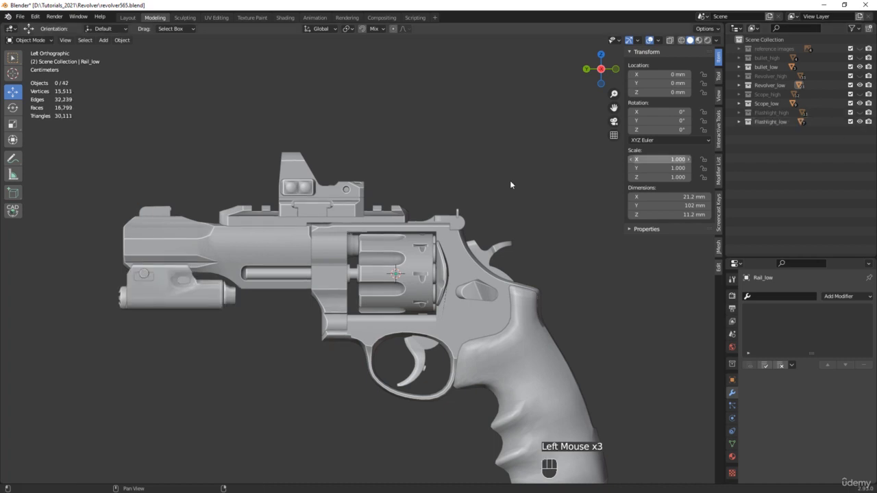
pyautogui.moveTo(510, 181); pyautogui.dragTo(388, 230, button='middle')
pyautogui.press('a')
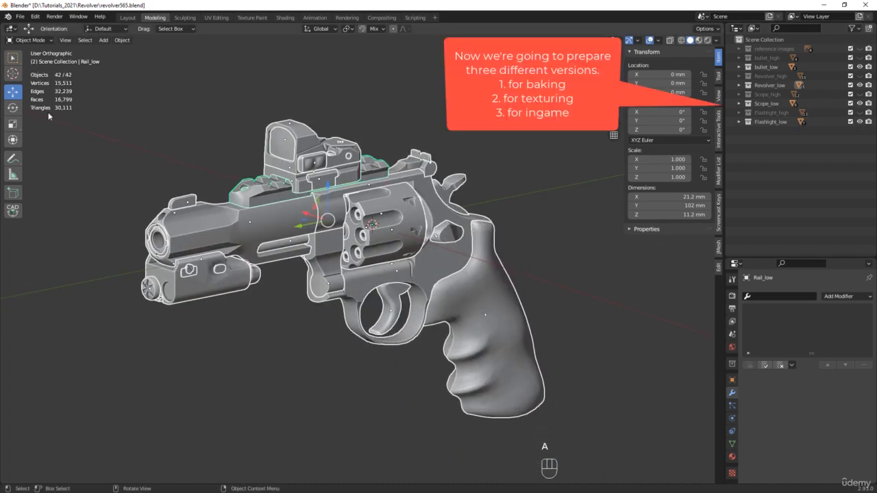
pyautogui.moveTo(106, 131); pyautogui.dragTo(561, 130, button='middle')
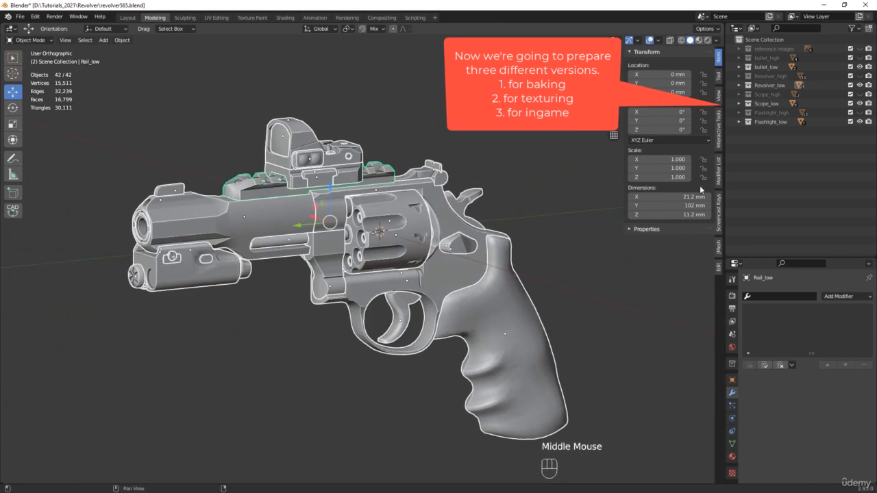
pyautogui.click(564, 241)
# Step: Create a new scene collection and name it Ingame
pyautogui.click(780, 175)
pyautogui.rightClick(781, 176)
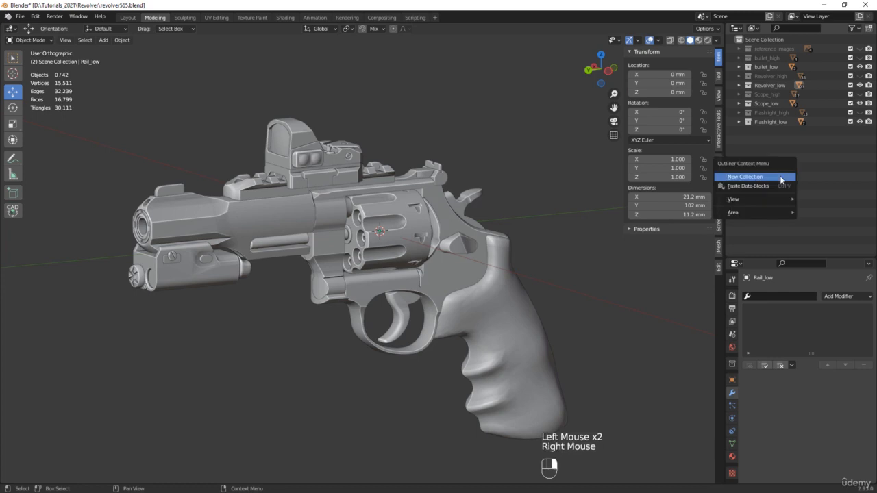
pyautogui.click(761, 178)
pyautogui.doubleClick(776, 132)
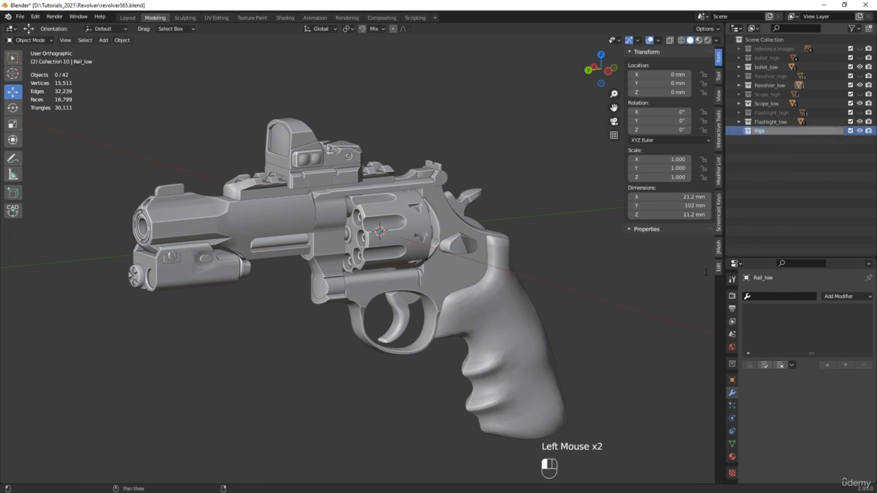
pyautogui.write('Ingame')
pyautogui.press('Return')
# Step: Create another scene collection and name it for_texturing
pyautogui.click(770, 187)
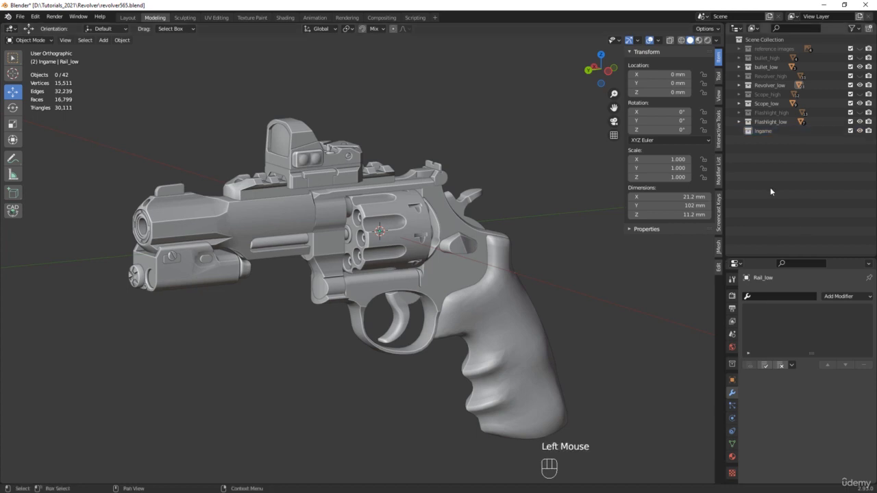
pyautogui.rightClick(770, 187)
pyautogui.click(771, 189)
pyautogui.doubleClick(777, 141)
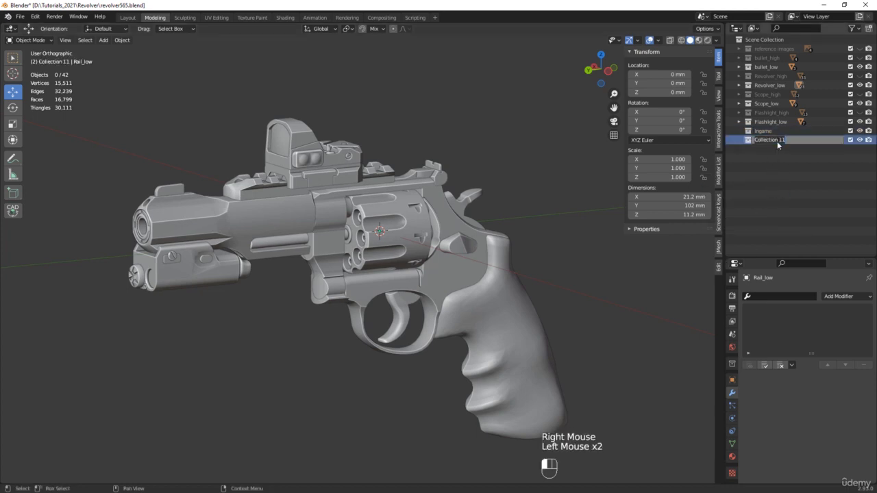
pyautogui.write('for_texturing')
pyautogui.press('Return')
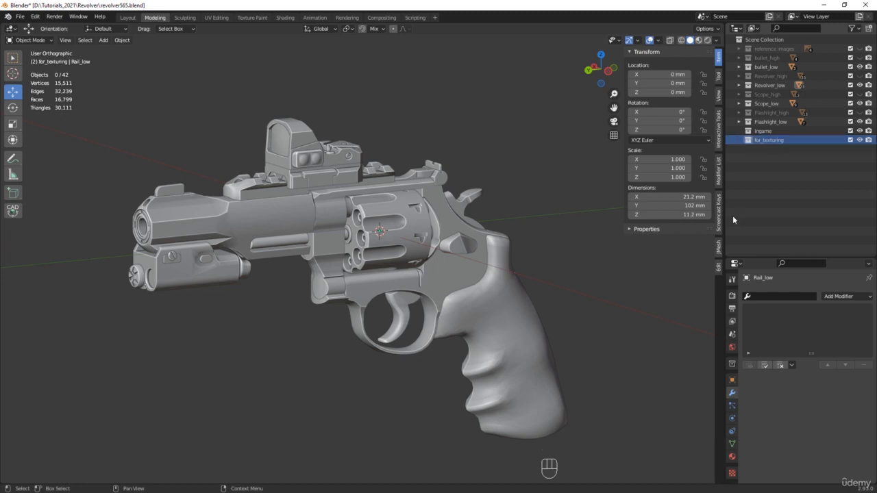
pyautogui.click(765, 170)
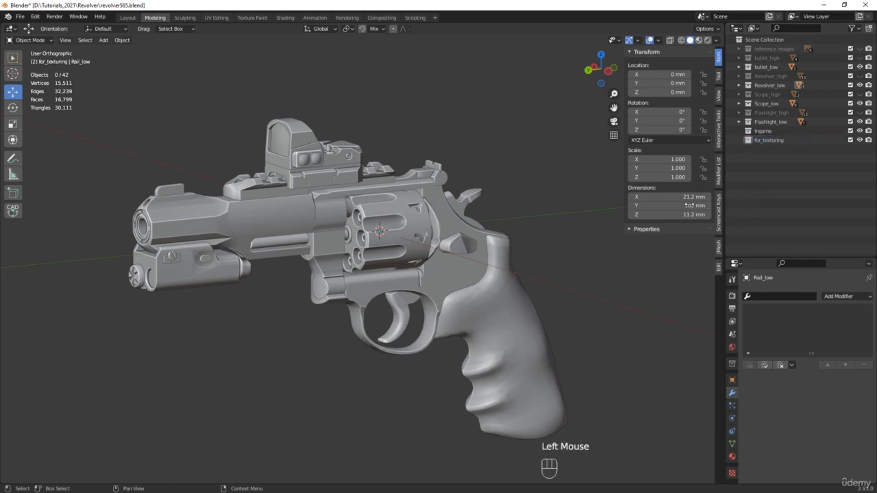
# Step: Duplicate all visible low-poly objects in place and move the copies to the Ingame collection
pyautogui.press('a')
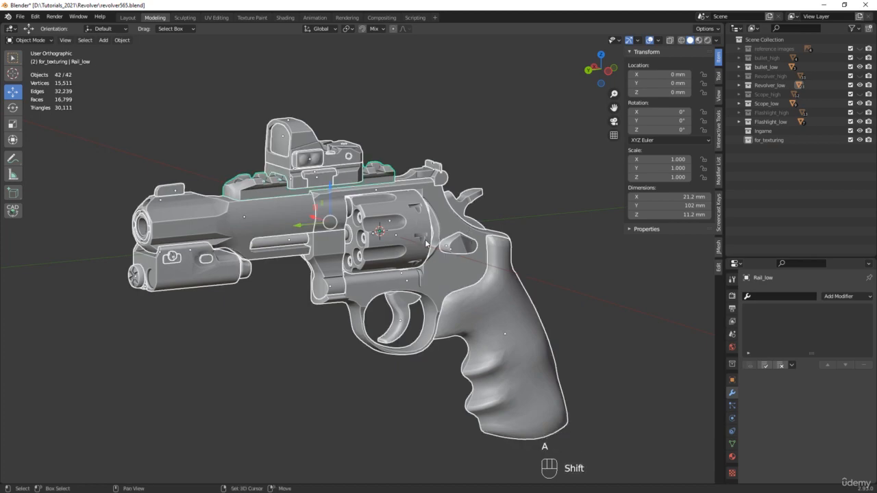
pyautogui.hotkey('shift', 'd')
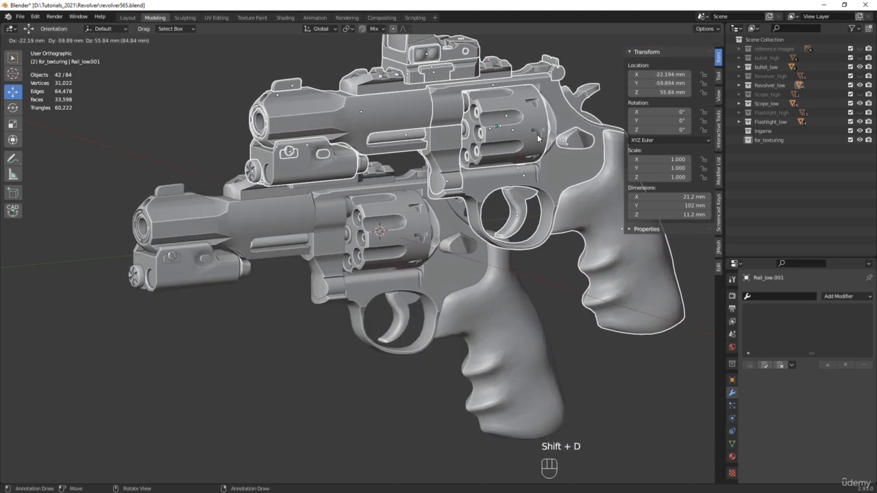
pyautogui.rightClick(538, 137)
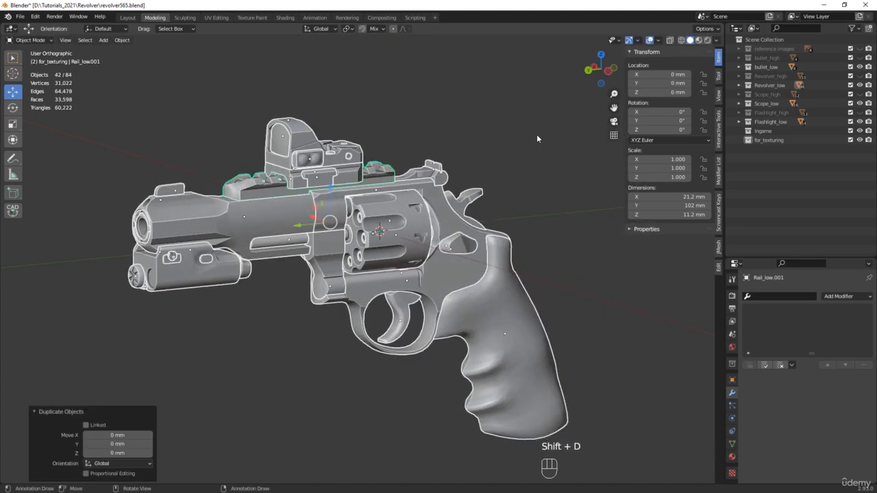
pyautogui.rightClick(427, 270)
pyautogui.click(429, 273)
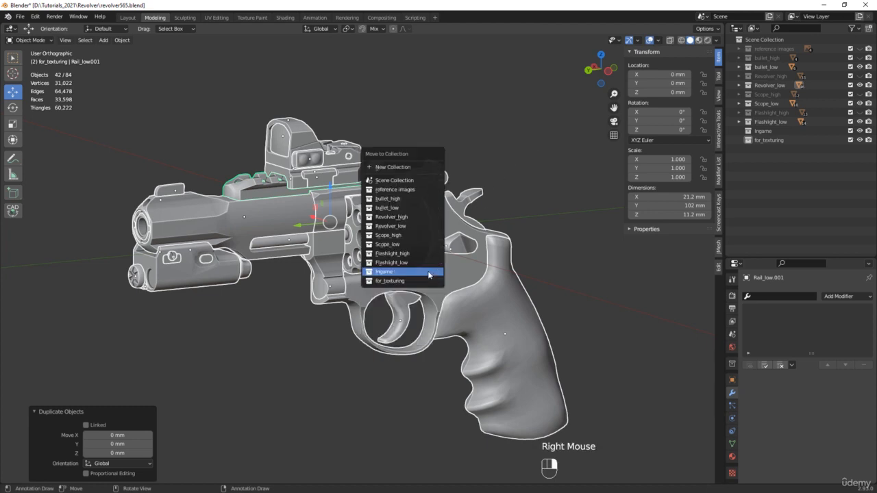
pyautogui.click(404, 273)
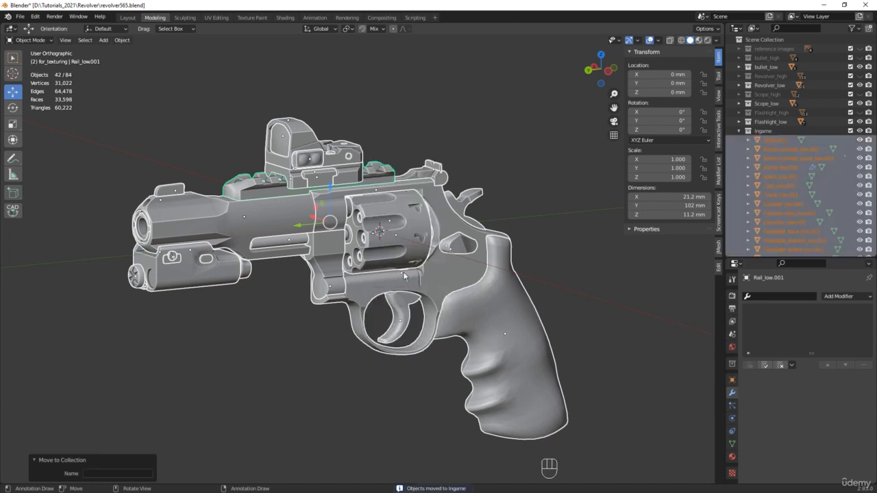
pyautogui.click(740, 131)
pyautogui.click(820, 166)
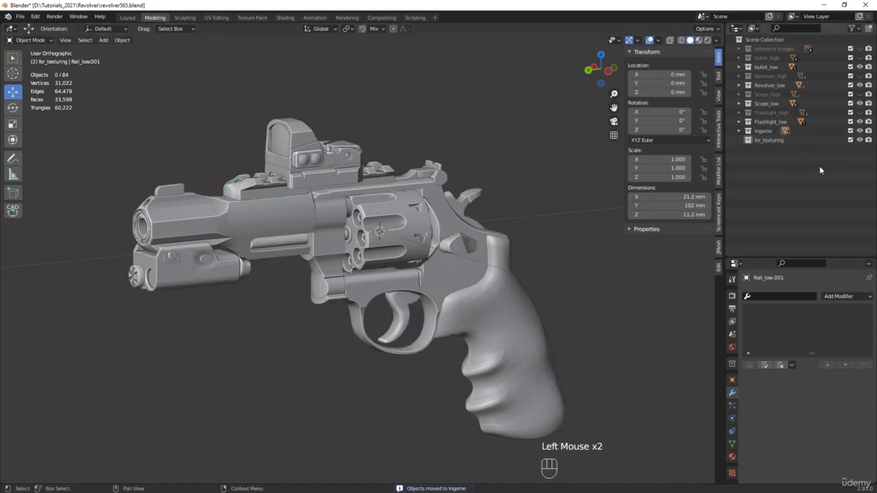
# Step: Hide the Flashlight_low, Scope_low, Revolver_low and bullet_low collections, leaving the Ingame copies shown
pyautogui.click(860, 121)
pyautogui.click(860, 103)
pyautogui.click(860, 85)
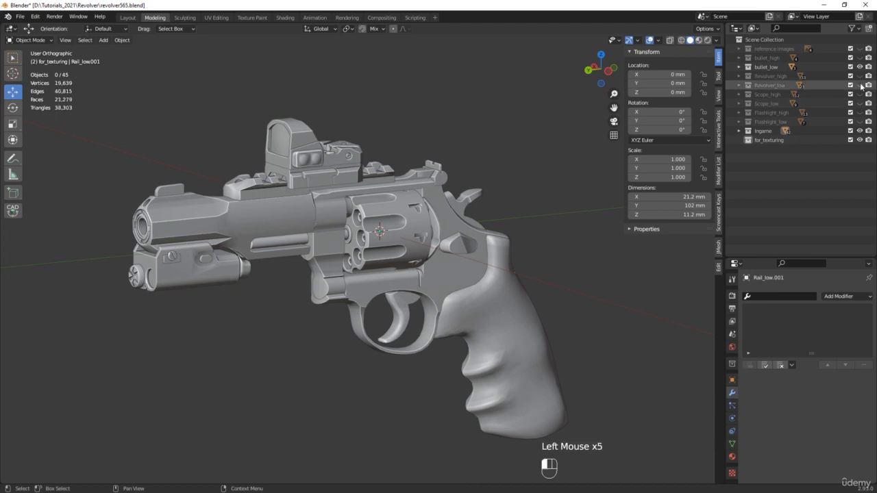
pyautogui.click(859, 66)
pyautogui.click(860, 130)
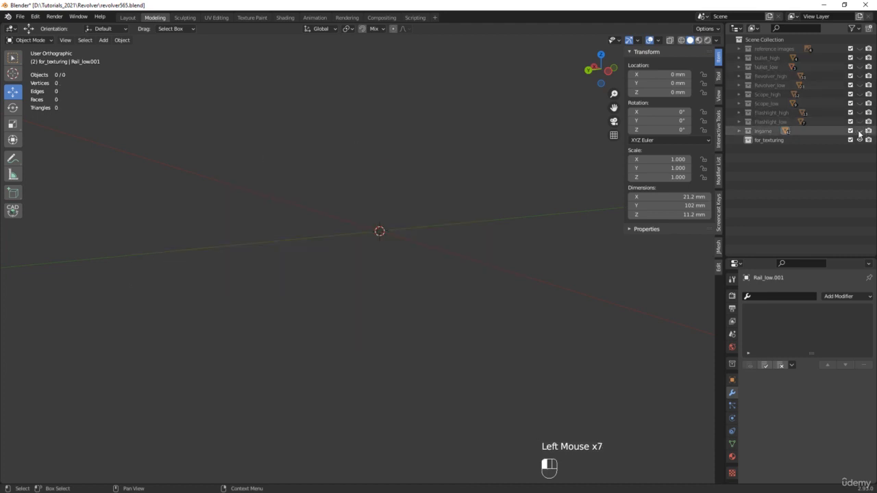
pyautogui.click(860, 131)
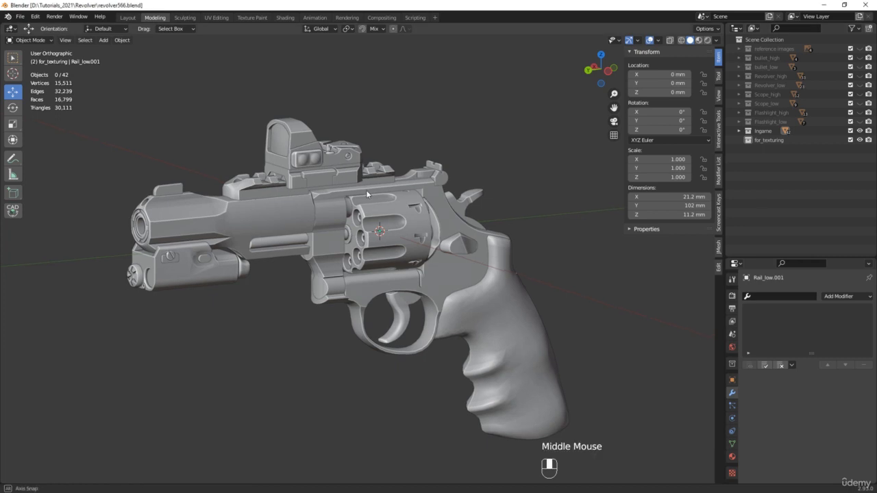
# Step: Select all parts of the scope on the Ingame revolver, leaving the rail beneath out of the selection
pyautogui.moveTo(274, 206); pyautogui.dragTo(307, 147, button='middle')
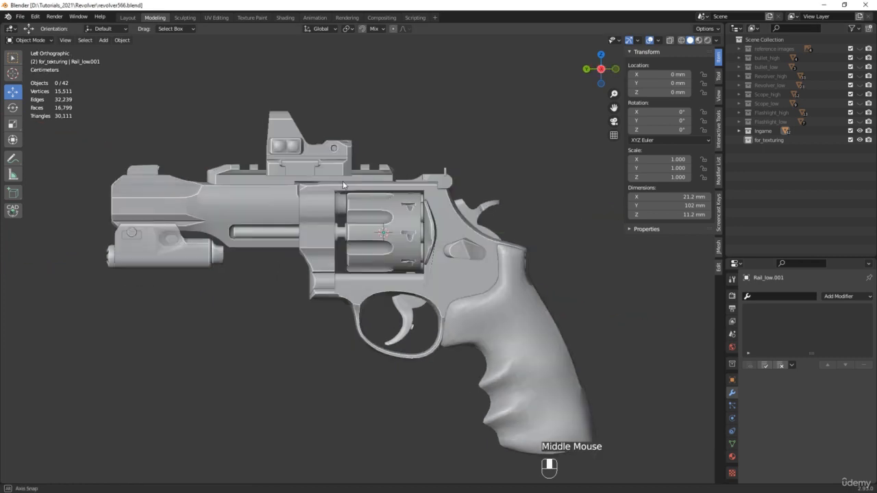
pyautogui.scroll(2, 307, 147)
pyautogui.scroll(4, 308, 147)
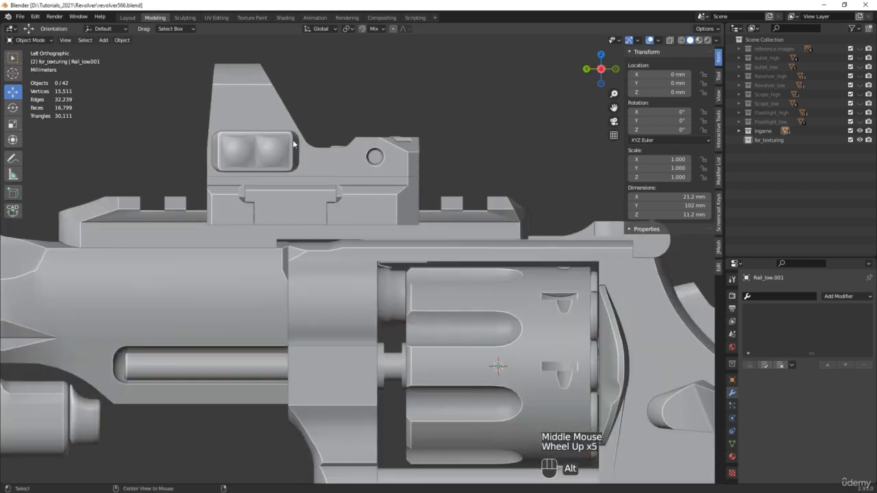
pyautogui.hotkey('alt', 'z')
pyautogui.moveTo(186, 49); pyautogui.dragTo(426, 229)
pyautogui.keyDown('ctrl'); pyautogui.moveTo(87, 175); pyautogui.dragTo(169, 247); pyautogui.keyUp('ctrl')
pyautogui.moveTo(169, 246); pyautogui.dragTo(279, 173, button='middle')
pyautogui.click(328, 155)
pyautogui.moveTo(327, 154); pyautogui.dragTo(380, 141)
pyautogui.hotkey('ctrl', 'z')
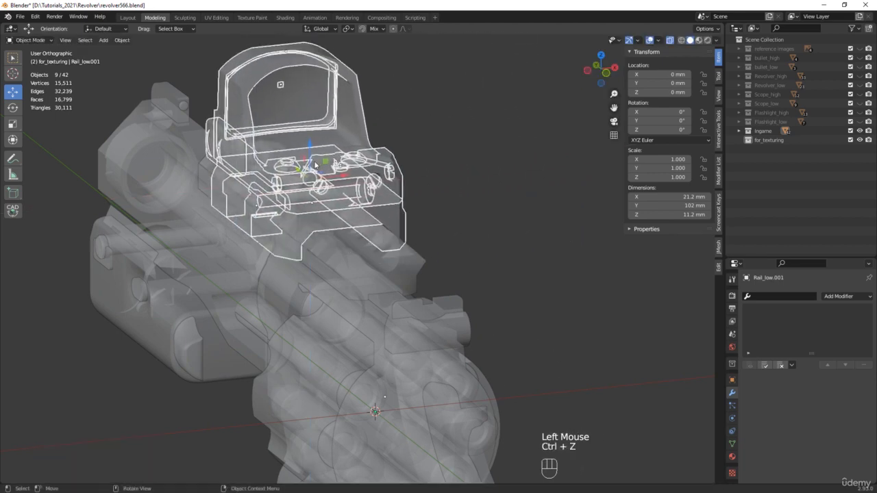
pyautogui.moveTo(381, 141); pyautogui.dragTo(354, 164, button='middle')
pyautogui.hotkey('alt', 'z')
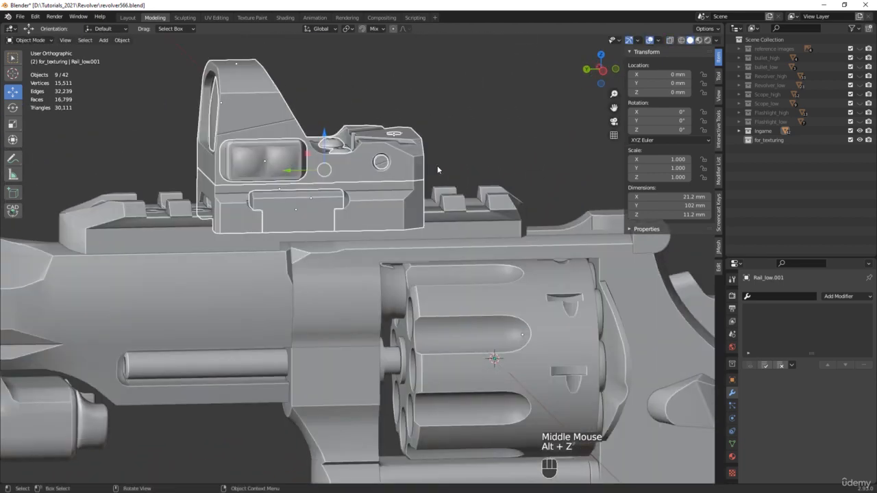
# Step: Isolate the selected scope parts and join them into one object, with the scope attachment base as the active object
pyautogui.hotkey('ctrl', 'j')
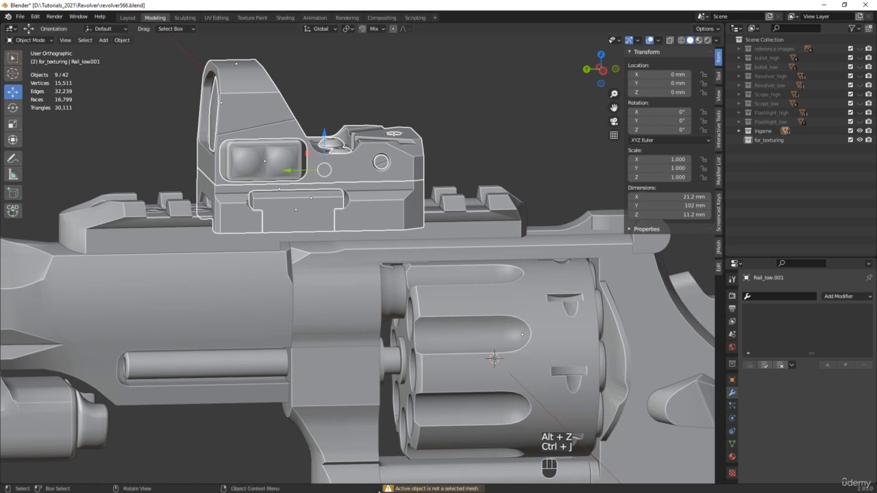
pyautogui.press('/')
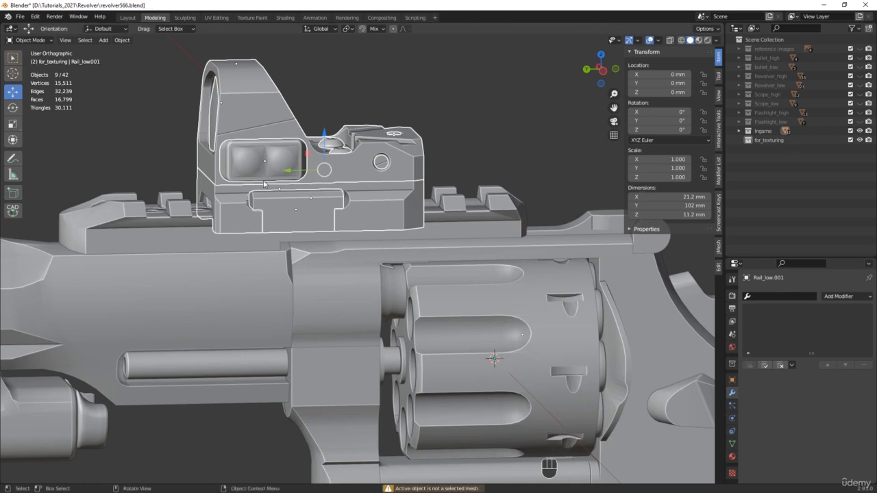
pyautogui.moveTo(521, 446); pyautogui.dragTo(386, 377, button='middle')
pyautogui.click(386, 376)
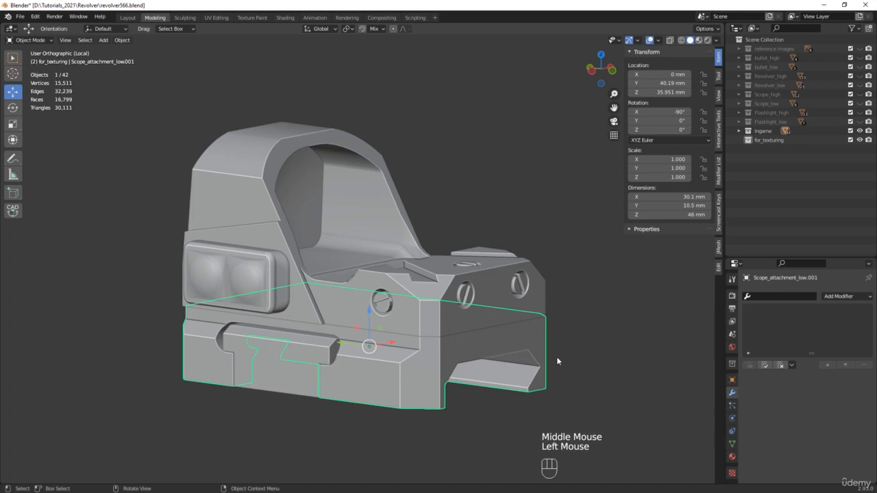
pyautogui.press('a')
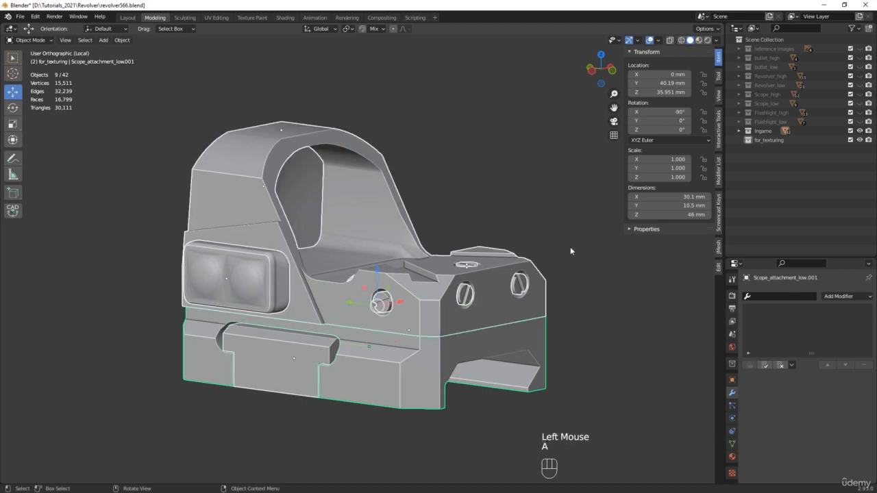
pyautogui.moveTo(570, 247); pyautogui.dragTo(543, 251, button='middle')
pyautogui.hotkey('ctrl', 'j')
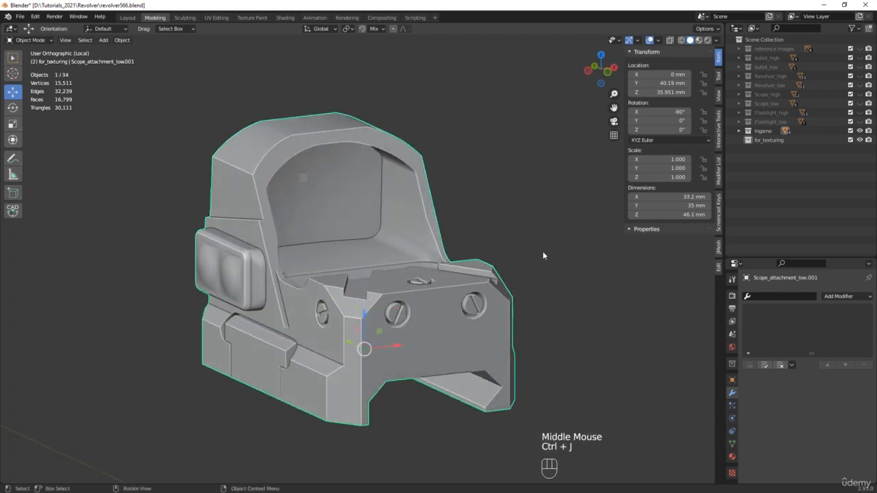
# Step: Check the joined scope with a trial move that is undone, and exit local view to the whole revolver
pyautogui.moveTo(411, 213); pyautogui.dragTo(320, 232, button='middle')
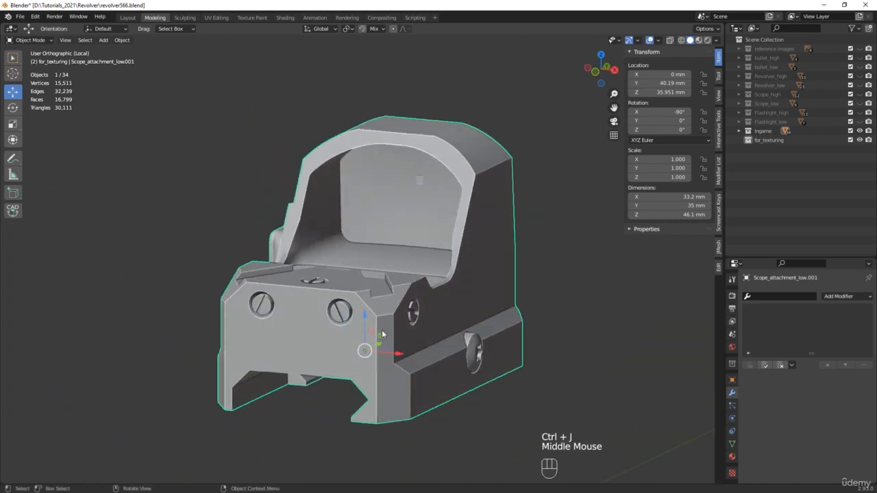
pyautogui.moveTo(381, 336); pyautogui.dragTo(411, 276)
pyautogui.hotkey('ctrl', 'z')
pyautogui.moveTo(331, 298); pyautogui.dragTo(459, 291, button='middle')
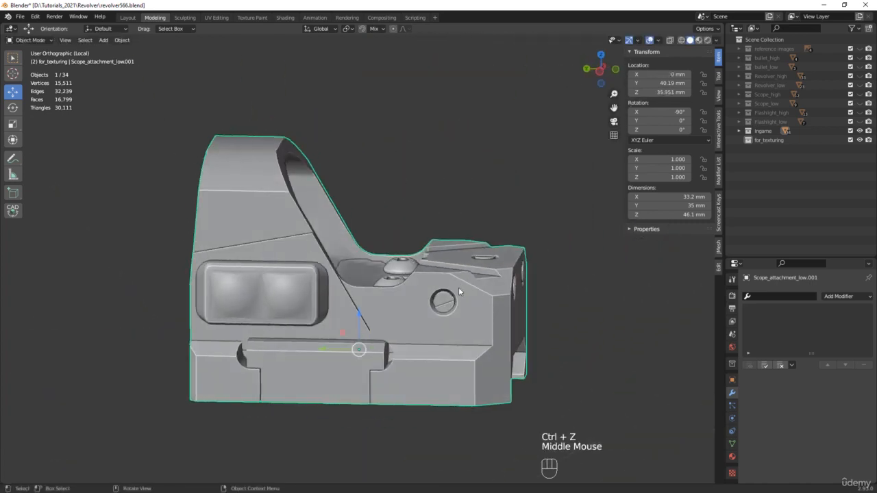
pyautogui.press('KP_Divide')
# Step: Rename the joined scope object in the Ingame collection as RedDotScope and hide it
pyautogui.click(739, 134)
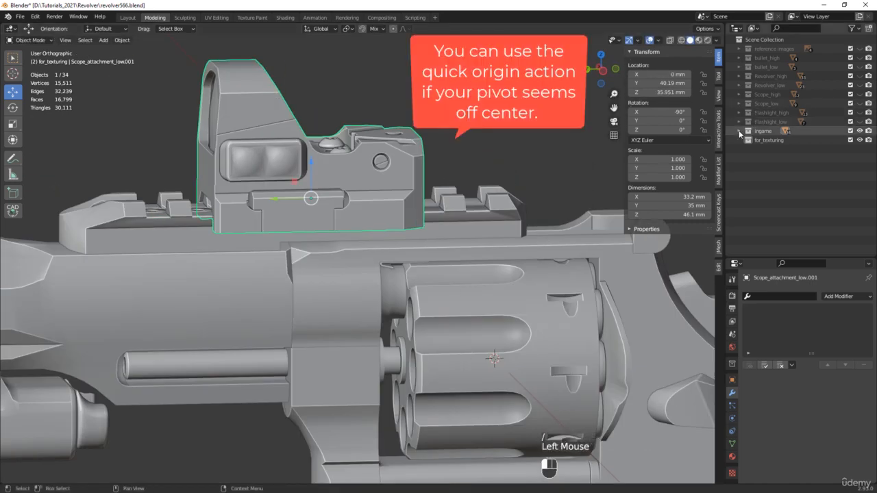
pyautogui.scroll(-7, 783, 155)
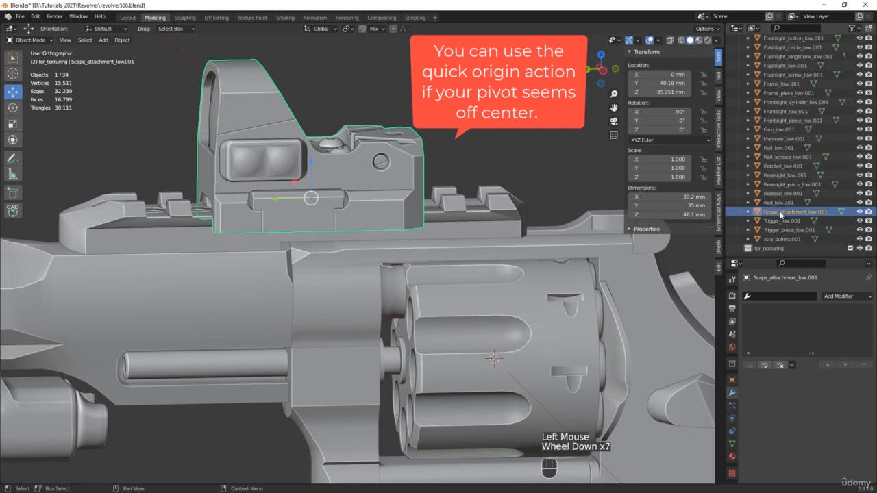
pyautogui.doubleClick(782, 212)
pyautogui.write('Red')
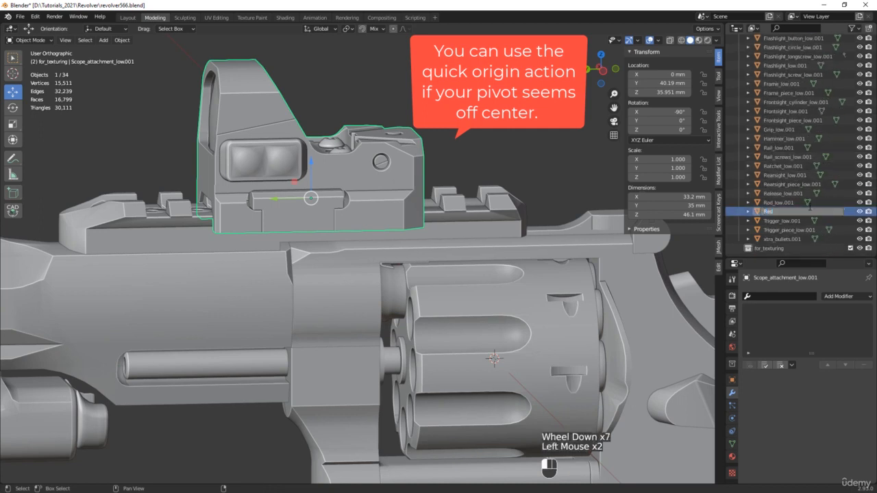
pyautogui.write('DotScope')
pyautogui.press('Return')
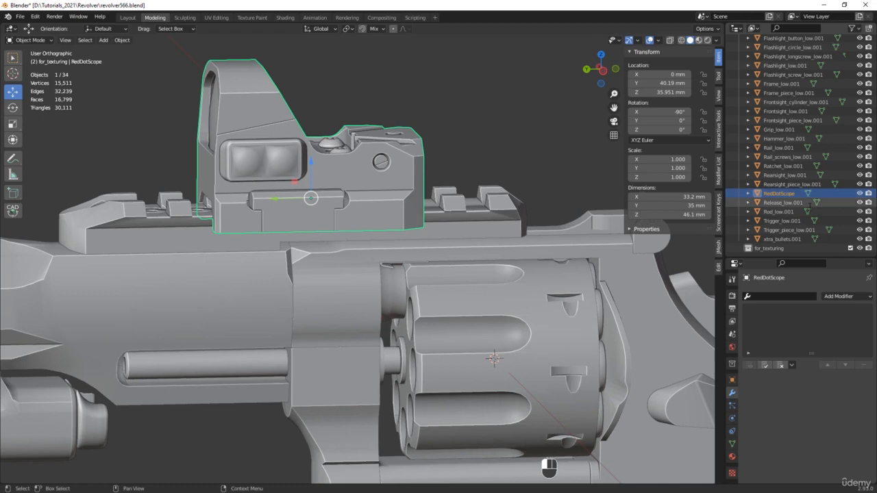
pyautogui.click(860, 194)
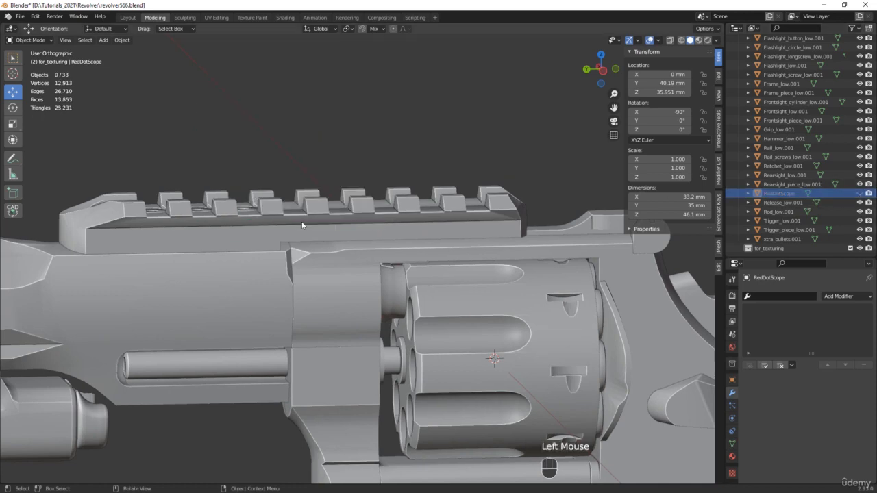
# Step: Select all flashlight parts under the barrel, leaving the barrel pieces out, and check the selection with a trial move that is undone
pyautogui.moveTo(304, 221); pyautogui.dragTo(382, 244, button='middle')
pyautogui.scroll(-2, 214, 222)
pyautogui.scroll(3, 307, 288)
pyautogui.hotkey('alt', 'z')
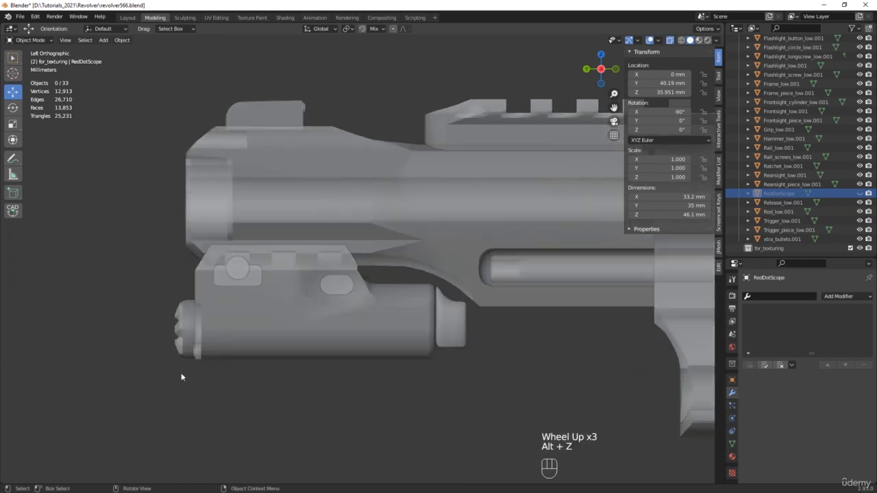
pyautogui.moveTo(141, 397); pyautogui.dragTo(477, 227)
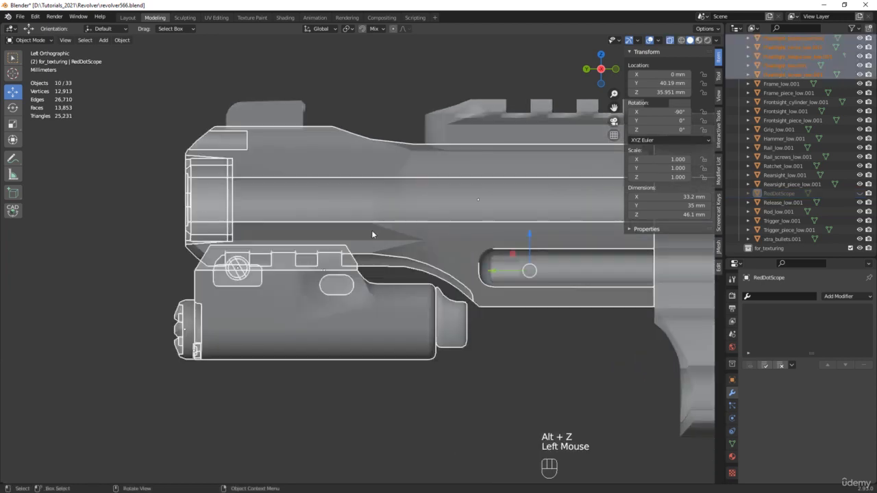
pyautogui.keyDown('ctrl'); pyautogui.moveTo(190, 123); pyautogui.dragTo(279, 204); pyautogui.keyUp('ctrl')
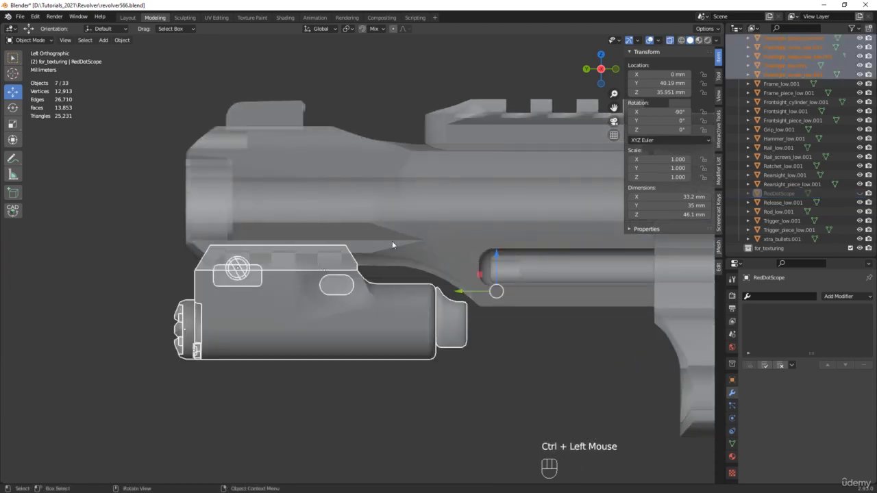
pyautogui.moveTo(495, 290); pyautogui.dragTo(414, 308)
pyautogui.hotkey('ctrl', 'z')
# Step: Isolate the selected flashlight parts and join them into one object, with the main flashlight housing as the active object
pyautogui.press('KP_Divide')
pyautogui.moveTo(386, 257); pyautogui.dragTo(418, 282, button='middle')
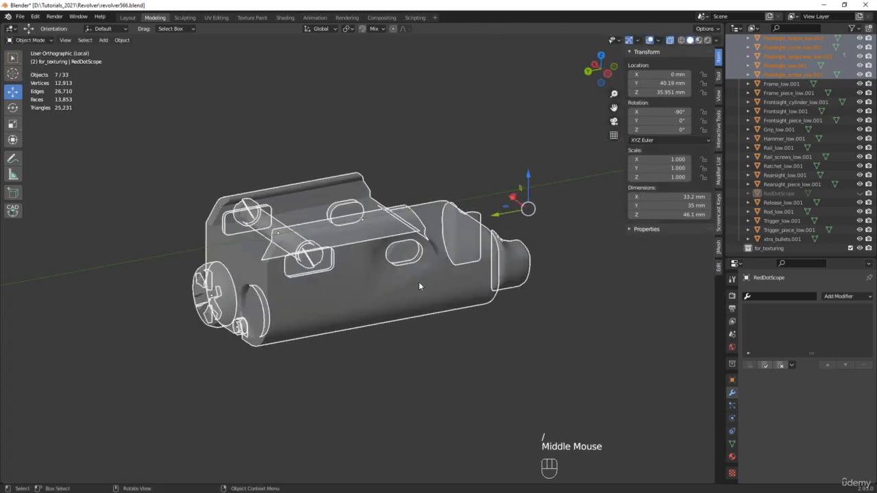
pyautogui.hotkey('alt', 'z')
pyautogui.click(357, 293)
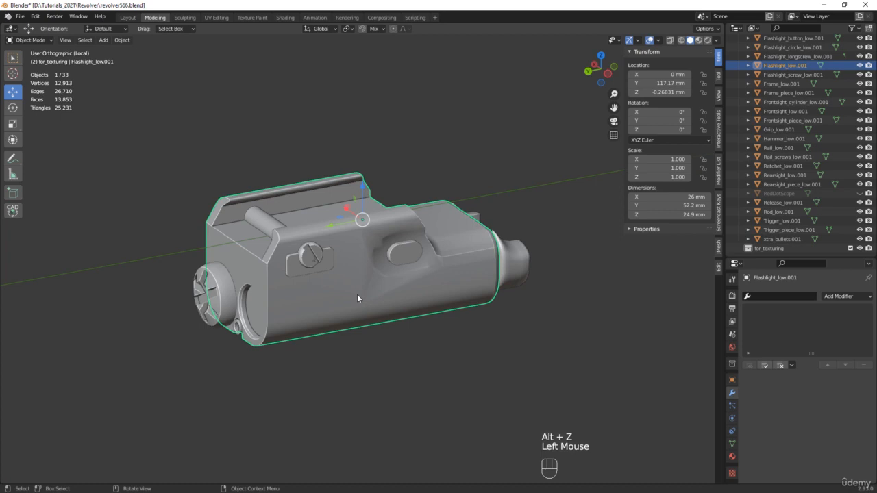
pyautogui.press('a')
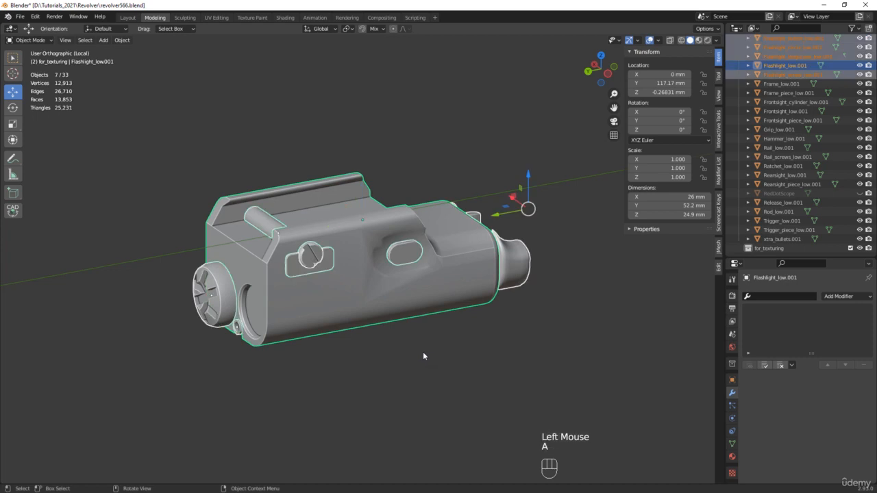
pyautogui.hotkey('ctrl', 'j')
pyautogui.moveTo(423, 351); pyautogui.dragTo(376, 248, button='middle')
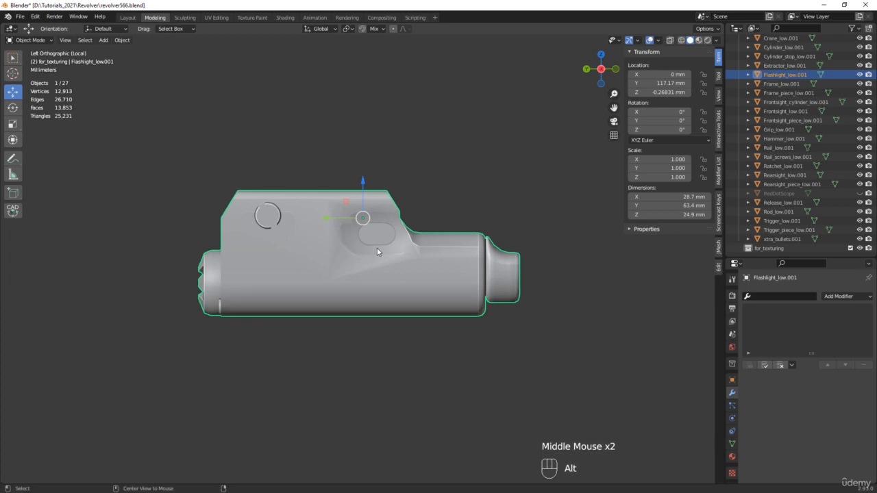
# Step: Rename the joined flashlight object as Flashlight, exit local view to the whole revolver and hide the flashlight
pyautogui.doubleClick(795, 75)
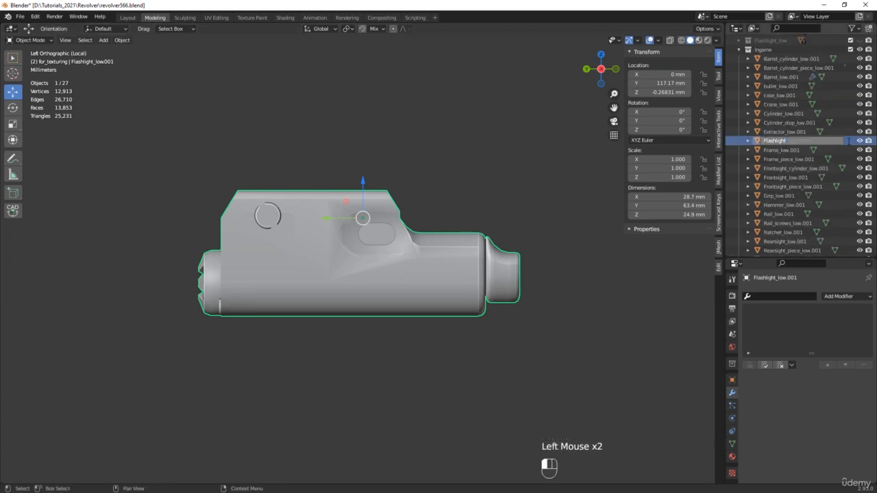
pyautogui.write('Flashlight')
pyautogui.press('Return')
pyautogui.moveTo(428, 343); pyautogui.dragTo(382, 307, button='middle')
pyautogui.press('/')
pyautogui.scroll(-3, 450, 349)
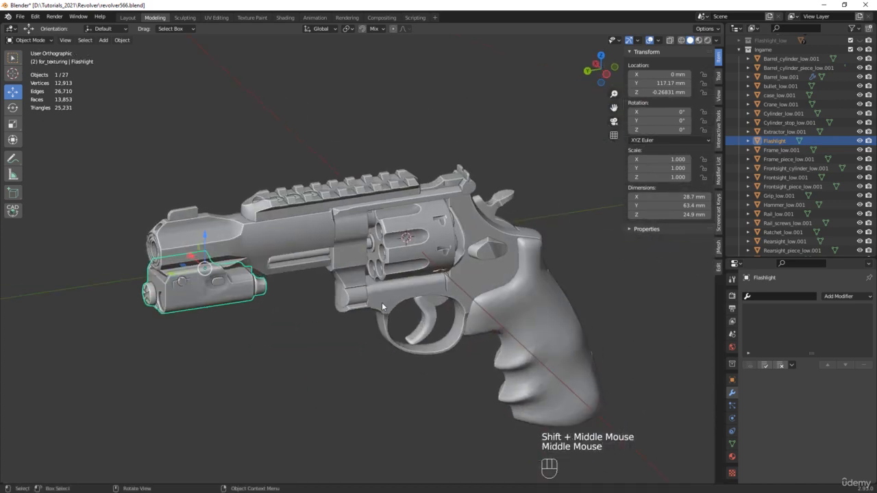
pyautogui.click(861, 140)
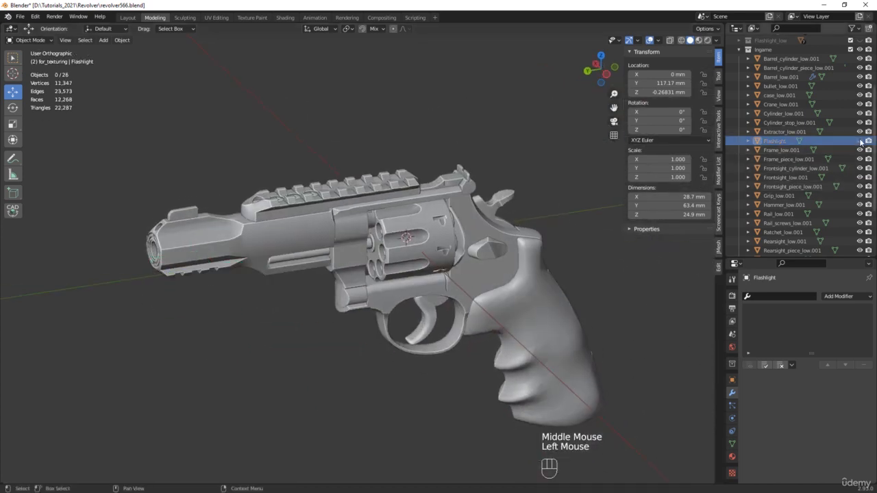
# Step: Select the top rail together with its screws and join them into one object
pyautogui.doubleClick(355, 202)
pyautogui.moveTo(355, 202); pyautogui.dragTo(313, 190, button='middle')
pyautogui.scroll(3, 312, 190)
pyautogui.scroll(1, 313, 191)
pyautogui.keyDown('shift'); pyautogui.click(307, 195); pyautogui.keyUp('shift')
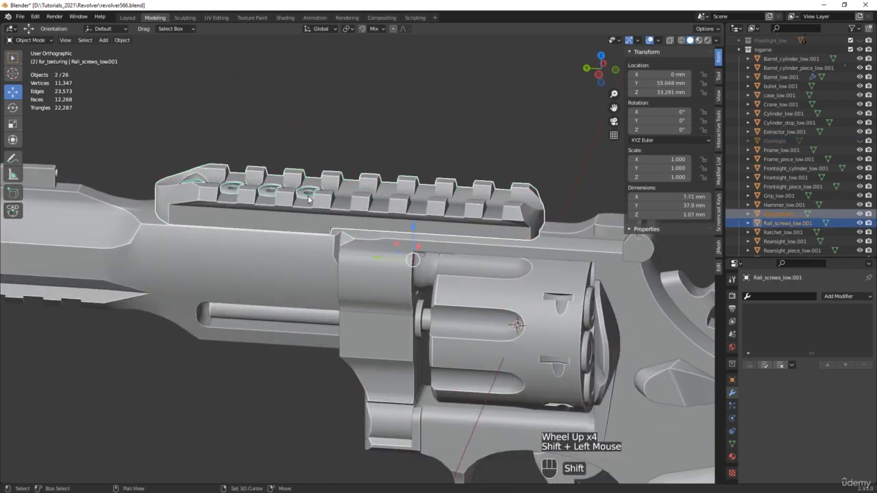
pyautogui.hotkey('ctrl', 'j')
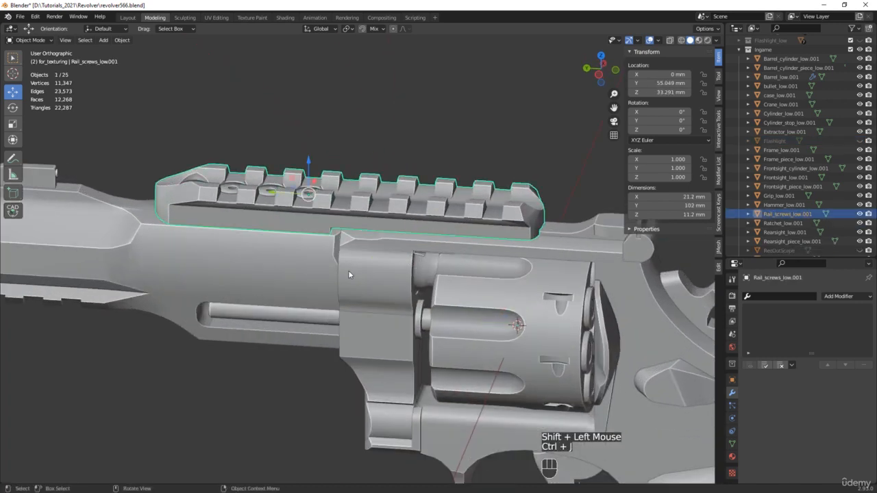
# Step: Rename the joined rail object as Rail and hide it
pyautogui.doubleClick(788, 213)
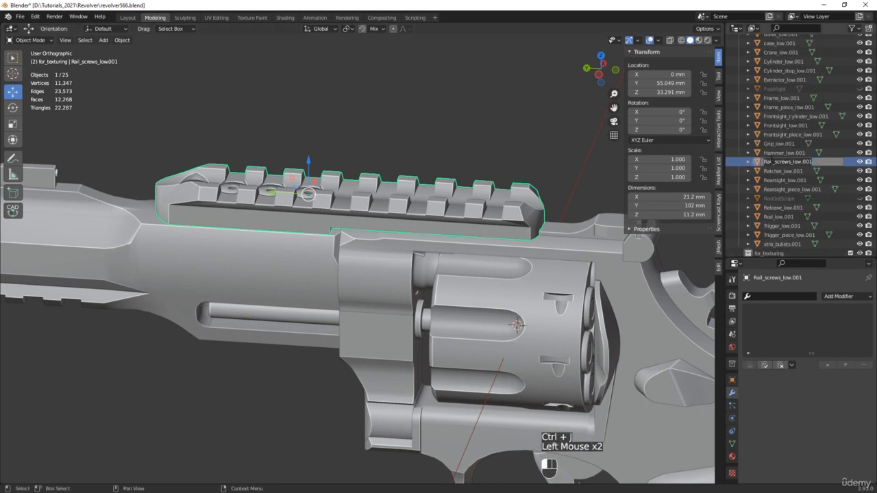
pyautogui.press('BackSpace')
pyautogui.press('Return')
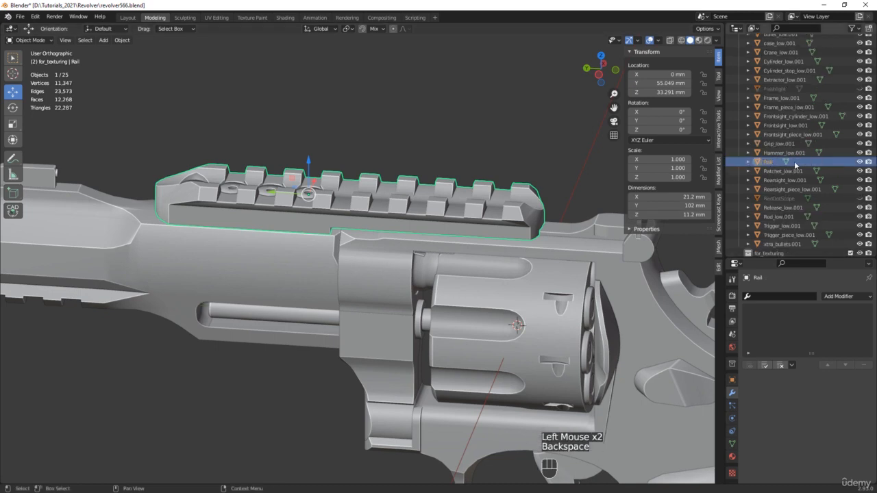
pyautogui.click(861, 162)
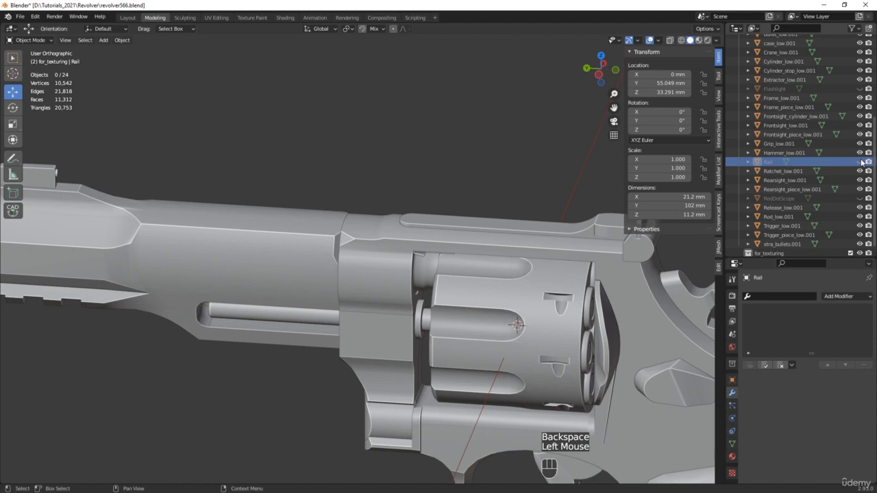
pyautogui.click(860, 162)
pyautogui.click(860, 161)
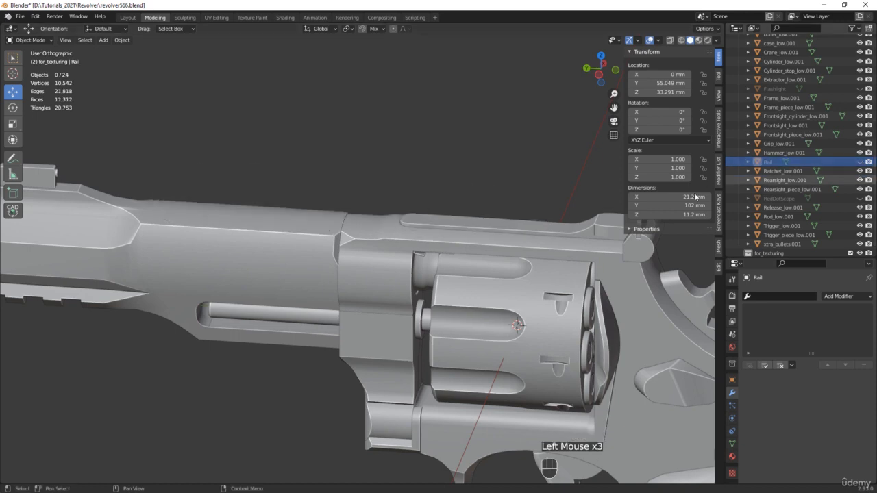
# Step: Show the whole revolver from the side and save the file as the incremental version revolver567.blend
pyautogui.moveTo(520, 226); pyautogui.dragTo(398, 157, button='middle')
pyautogui.scroll(-2, 497, 209)
pyautogui.hotkey('ctrl', 'alt', 's')
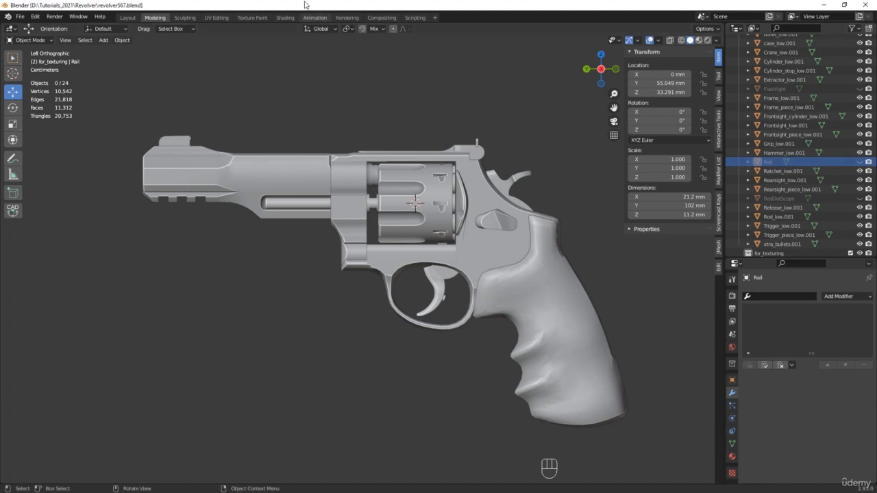
# Step: Select the barrel and front sight parts, the frame, both rear sight parts and the grip, using X-ray display
pyautogui.scroll(1, 210, 176)
pyautogui.hotkey('alt', 'z')
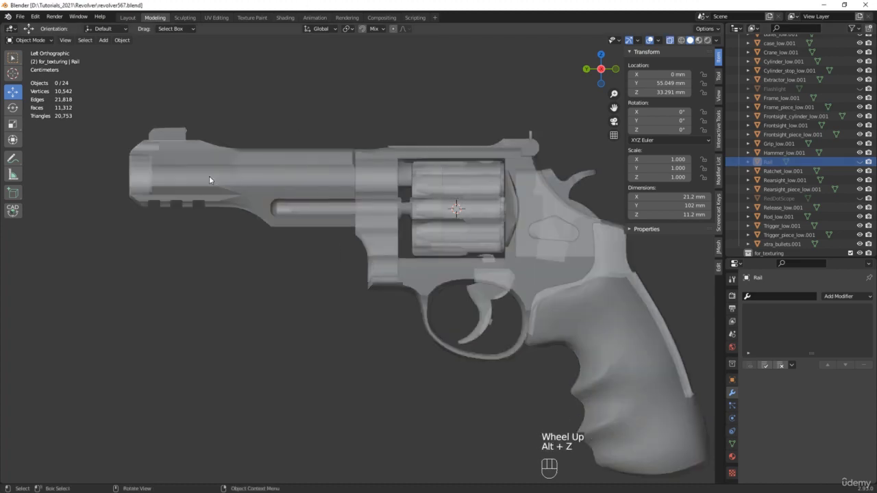
pyautogui.moveTo(102, 103); pyautogui.dragTo(263, 271)
pyautogui.press('shift')
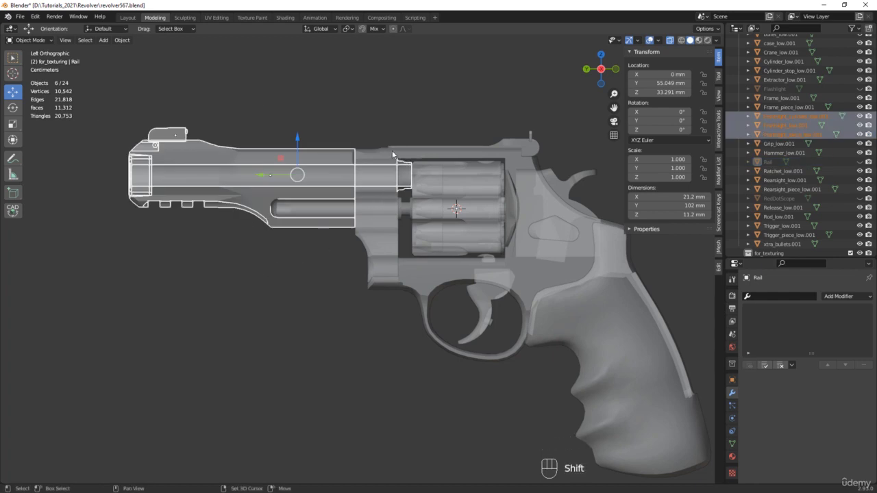
pyautogui.keyDown('shift'); pyautogui.click(407, 145); pyautogui.keyUp('shift')
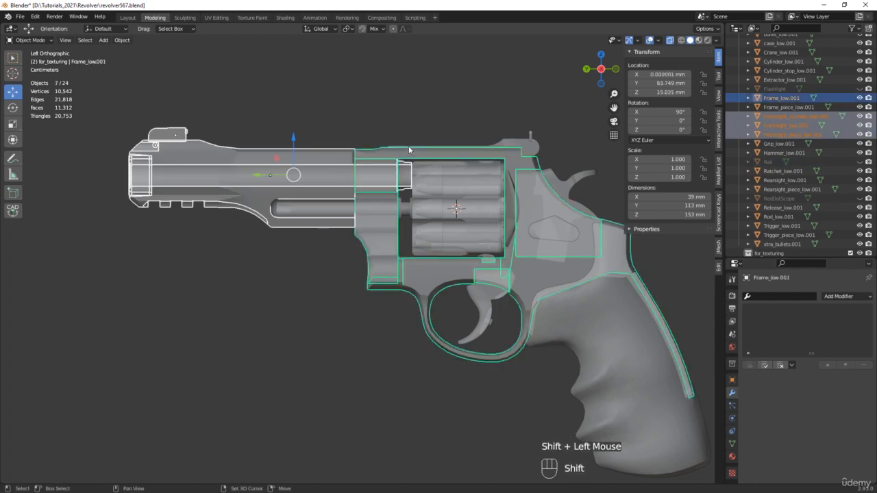
pyautogui.keyDown('shift'); pyautogui.click(524, 146); pyautogui.keyUp('shift')
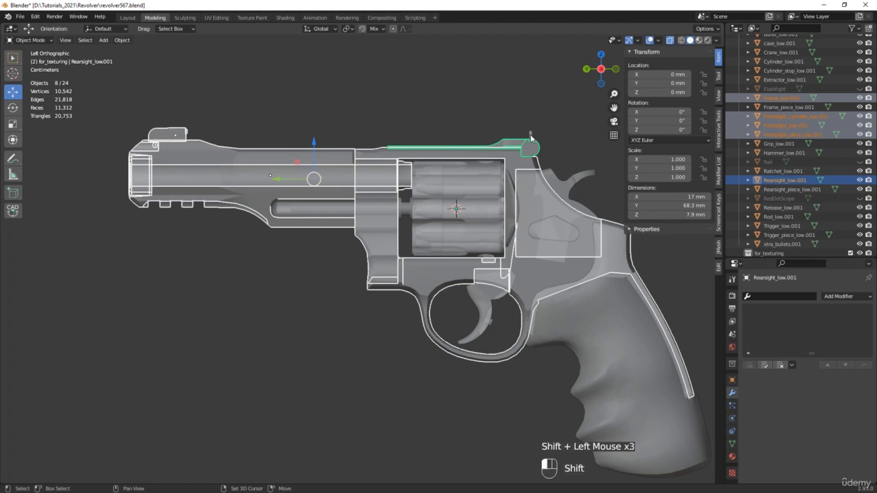
pyautogui.keyDown('shift'); pyautogui.click(530, 136); pyautogui.keyUp('shift')
pyautogui.keyDown('shift'); pyautogui.click(597, 348); pyautogui.keyUp('shift')
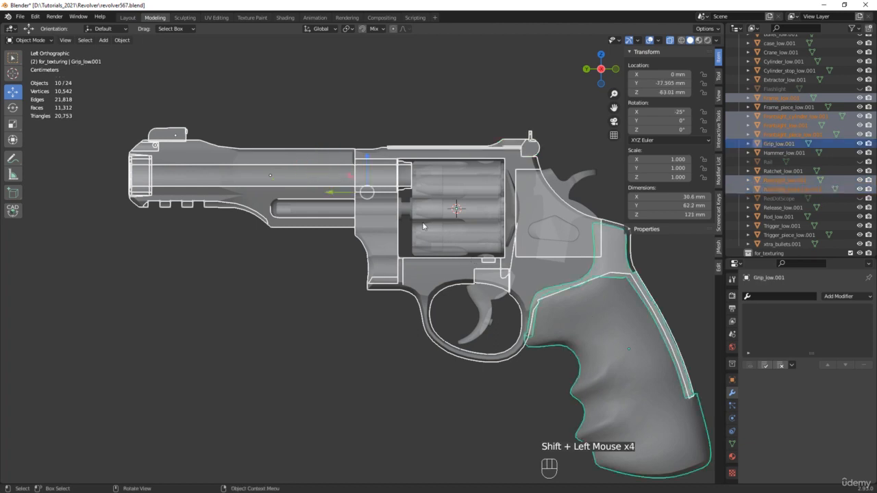
# Step: Check the selected body parts by moving them 126.5 mm along X away from the cylinder, and undo the move
pyautogui.moveTo(401, 211); pyautogui.dragTo(463, 233, button='middle')
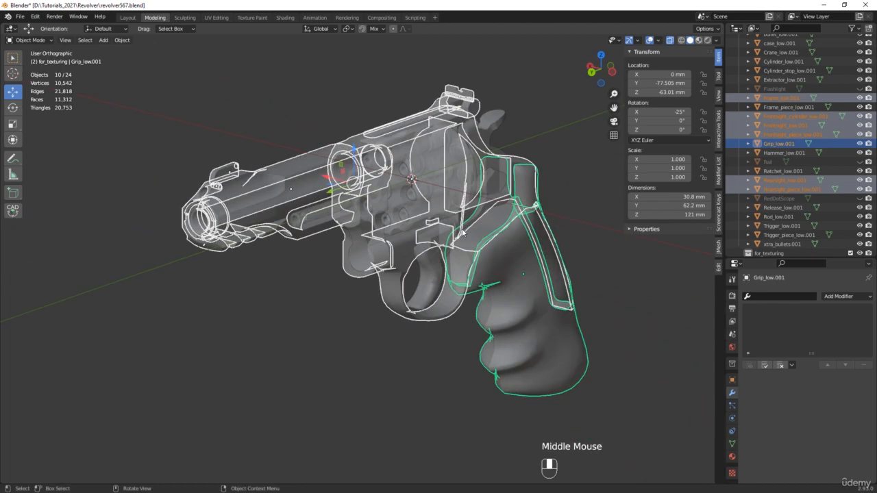
pyautogui.hotkey('alt', 'z')
pyautogui.keyDown('shift'); pyautogui.moveTo(361, 196); pyautogui.dragTo(353, 259, button='middle'); pyautogui.keyUp('shift')
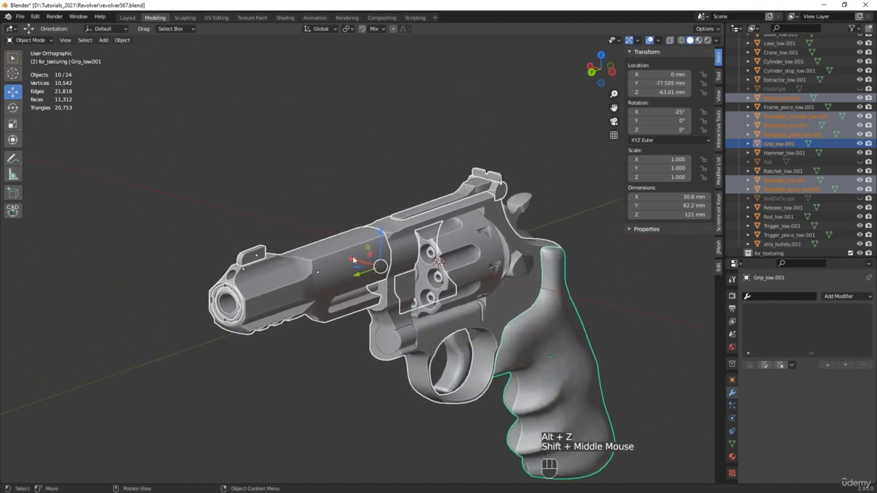
pyautogui.moveTo(353, 262); pyautogui.dragTo(140, 209)
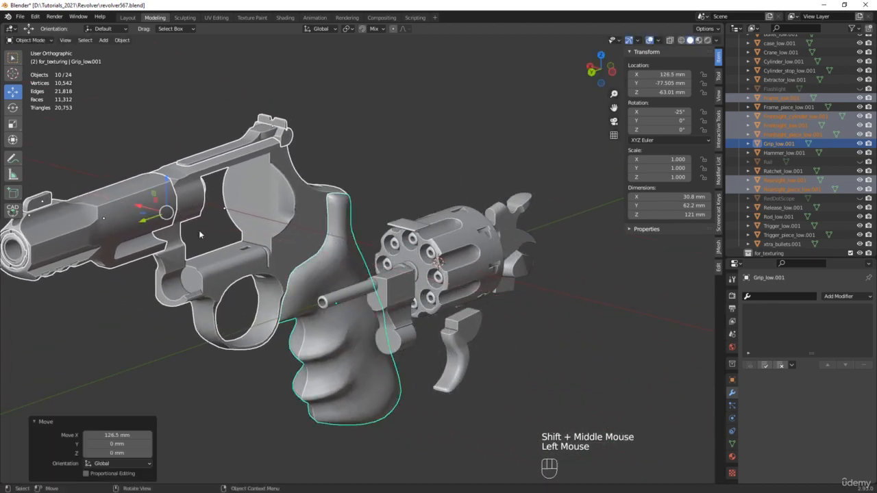
pyautogui.moveTo(429, 281); pyautogui.dragTo(367, 144, button='middle')
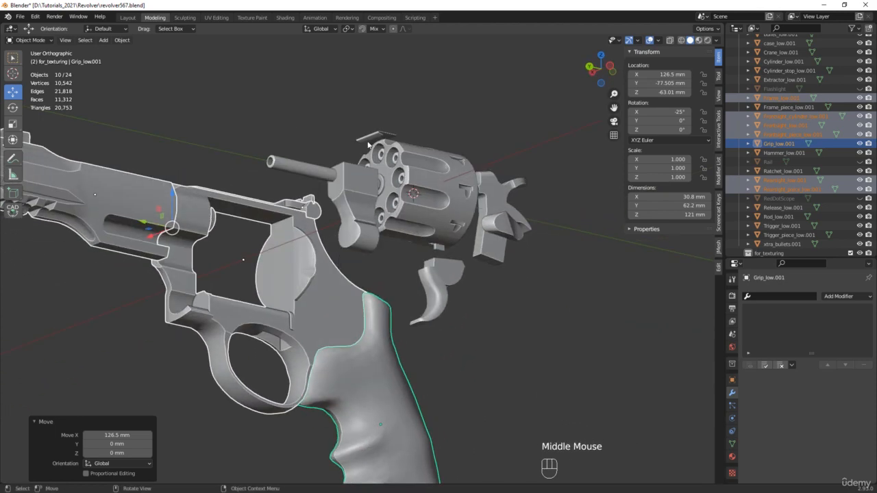
pyautogui.hotkey('ctrl', 'z')
# Step: Add the small frame piece above the cylinder to the selection and join all the body parts into one object
pyautogui.scroll(3, 383, 138)
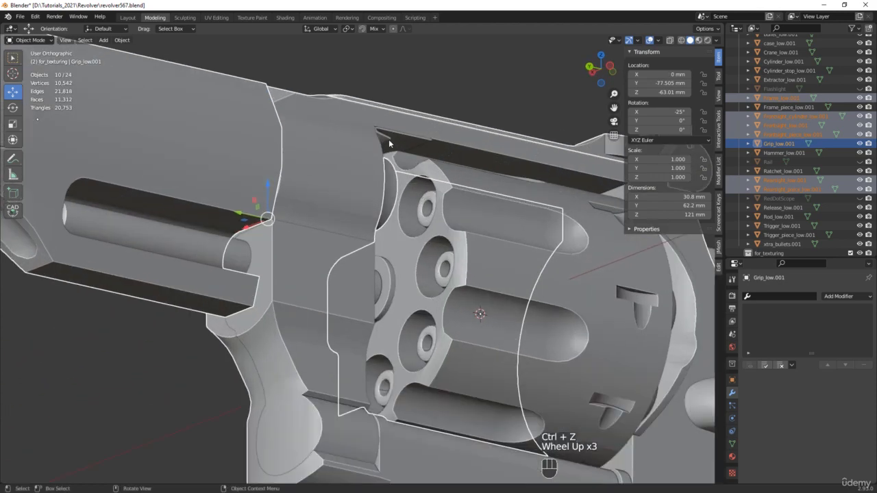
pyautogui.keyDown('shift'); pyautogui.click(385, 139); pyautogui.keyUp('shift')
pyautogui.scroll(-3, 385, 139)
pyautogui.moveTo(385, 139); pyautogui.dragTo(395, 143, button='middle')
pyautogui.hotkey('ctrl', 'j')
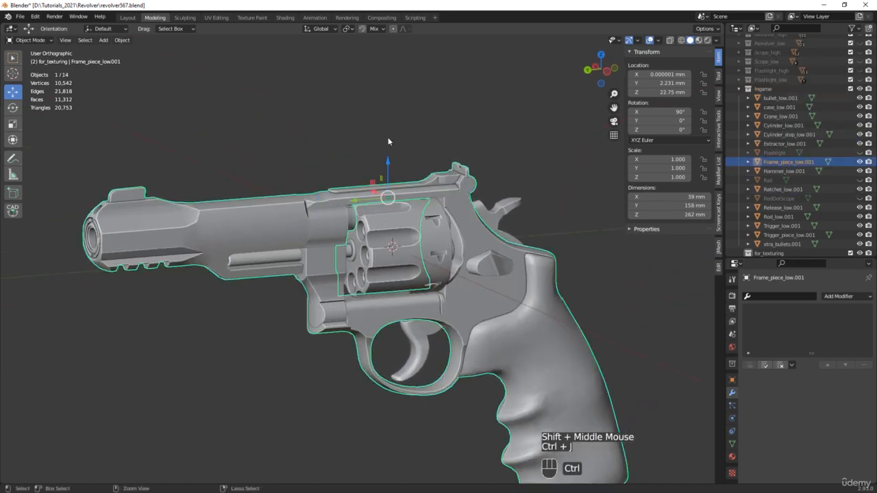
# Step: Rename the joined body object as Revolver_body
pyautogui.doubleClick(781, 162)
pyautogui.write('Revolver')
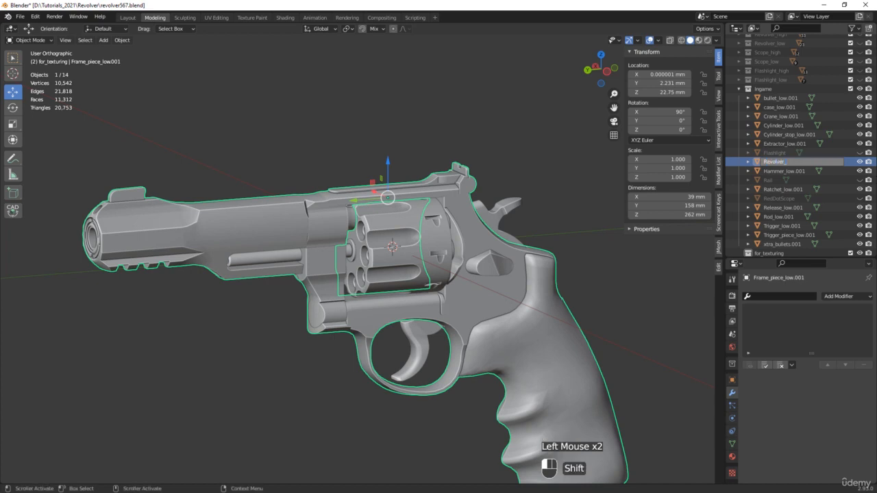
pyautogui.write('_body')
pyautogui.press('Return')
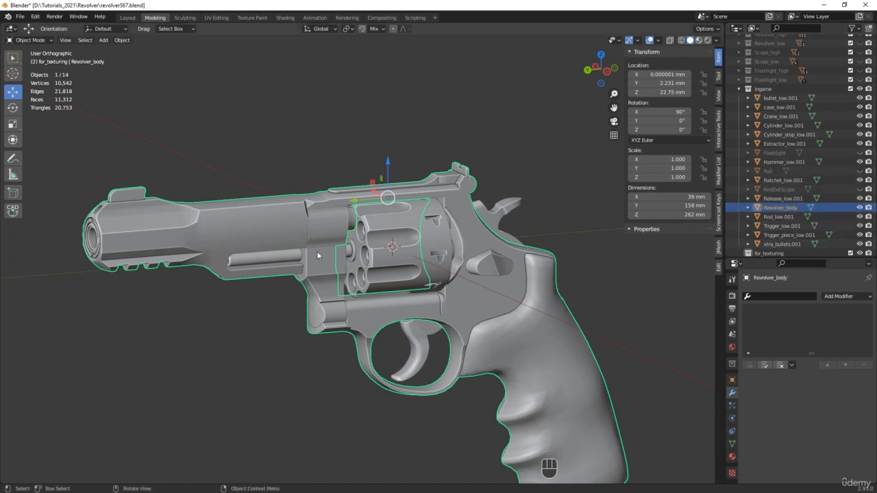
# Step: Move the origin of Revolver_body to the centre of its geometry and hide the object
pyautogui.moveTo(306, 327); pyautogui.dragTo(352, 288, button='middle')
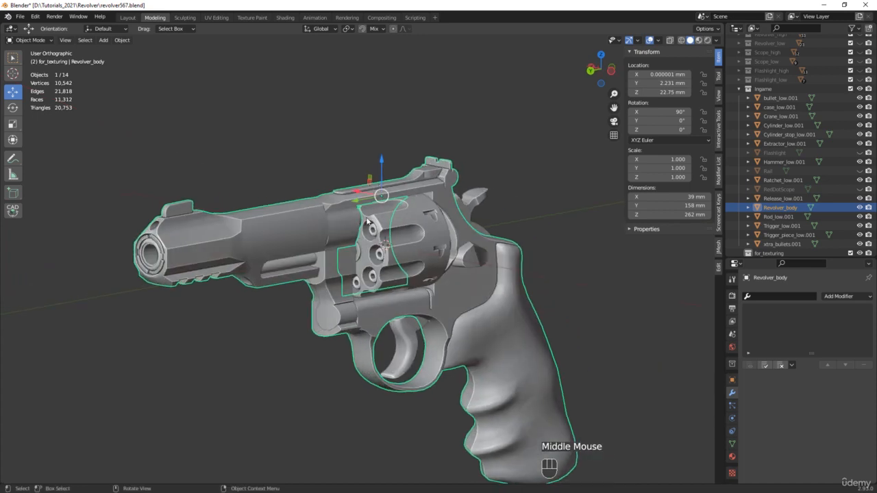
pyautogui.hotkey('alt', 'q')
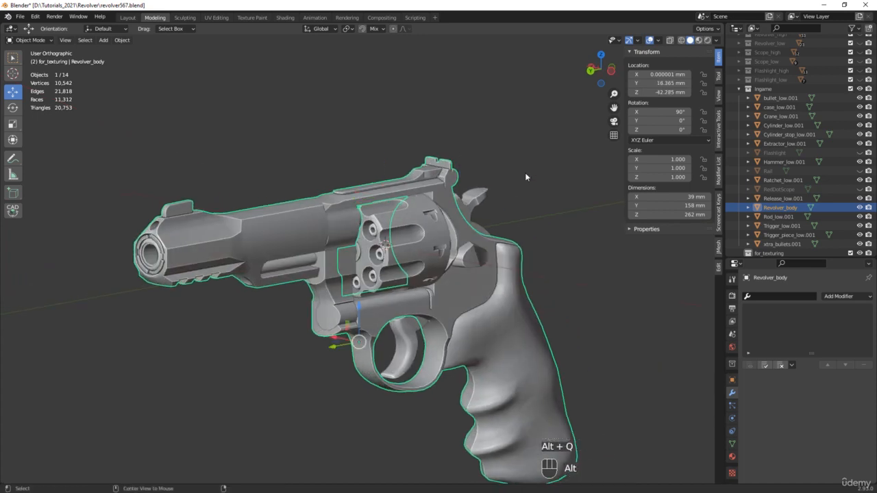
pyautogui.moveTo(525, 174); pyautogui.dragTo(482, 276, button='middle')
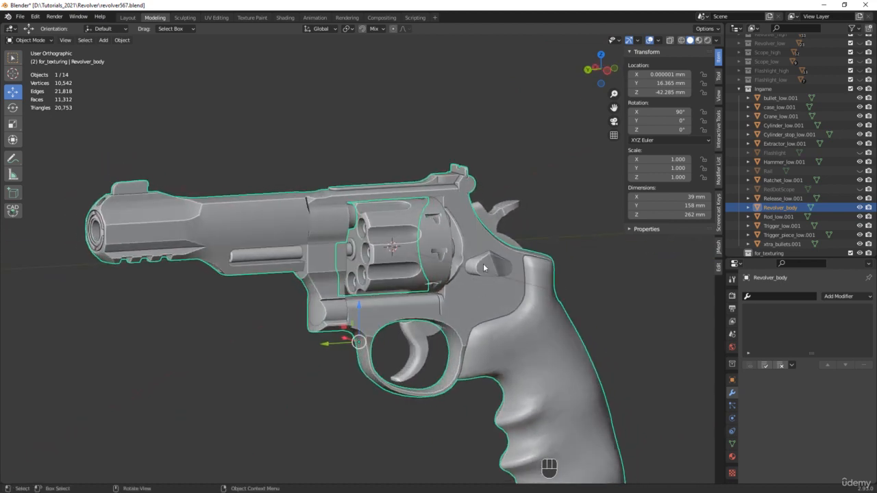
pyautogui.click(859, 206)
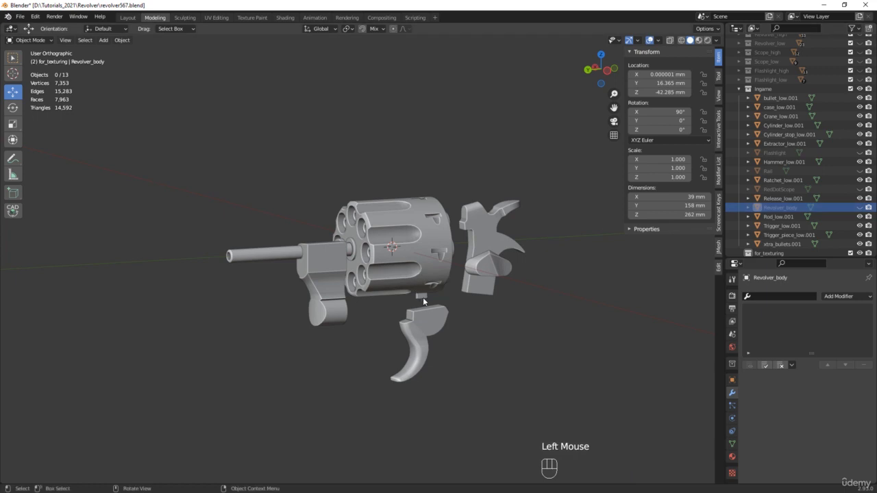
# Step: Select the small piece at the back of the trigger along with the trigger and join them into one object
pyautogui.doubleClick(423, 301)
pyautogui.moveTo(424, 301); pyautogui.dragTo(398, 307, button='middle')
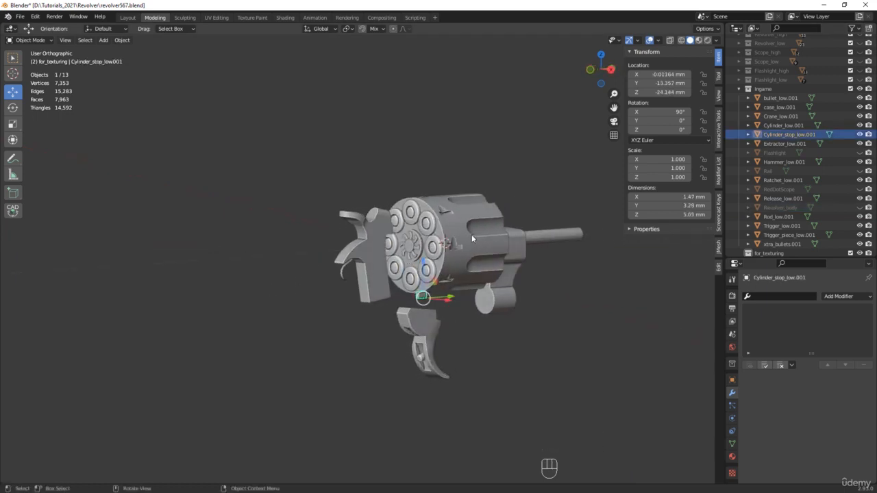
pyautogui.click(363, 278)
pyautogui.moveTo(363, 279); pyautogui.dragTo(257, 310, button='middle')
pyautogui.click(331, 270)
pyautogui.click(274, 318)
pyautogui.keyDown('shift'); pyautogui.moveTo(260, 308); pyautogui.dragTo(322, 267, button='middle'); pyautogui.keyUp('shift')
pyautogui.scroll(3, 322, 267)
pyautogui.click(333, 260)
pyautogui.keyDown('shift'); pyautogui.click(343, 194); pyautogui.keyUp('shift')
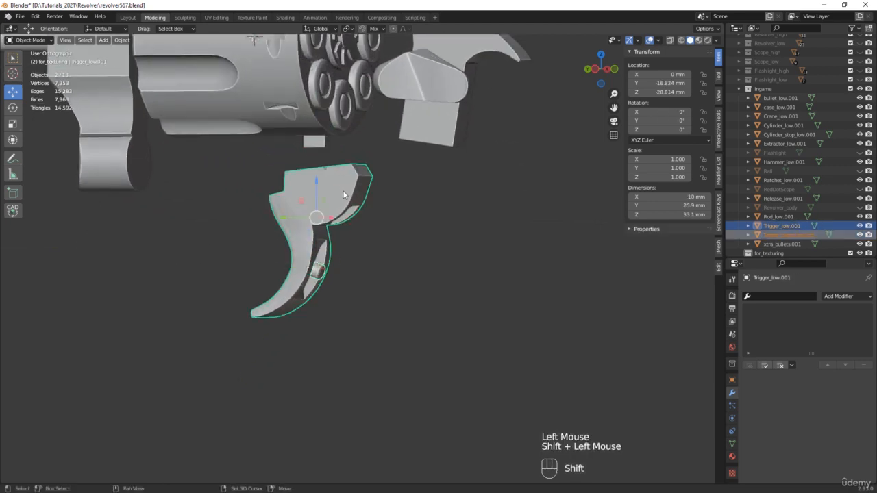
pyautogui.hotkey('ctrl', 'j')
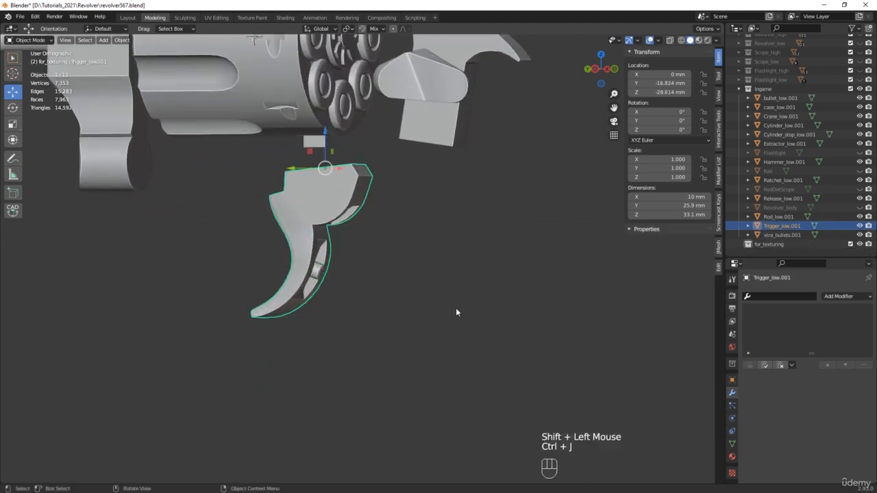
# Step: Rename the joined trigger object as Trigger
pyautogui.doubleClick(781, 229)
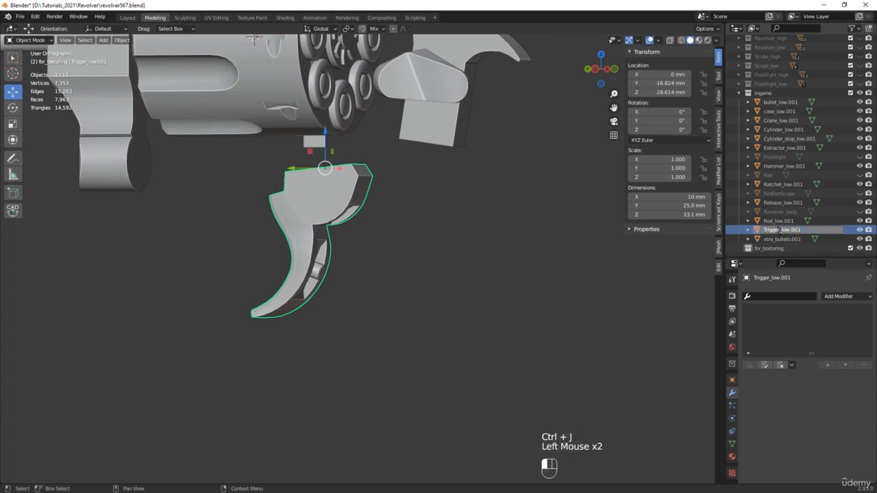
pyautogui.write('Trigger')
pyautogui.press('Return')
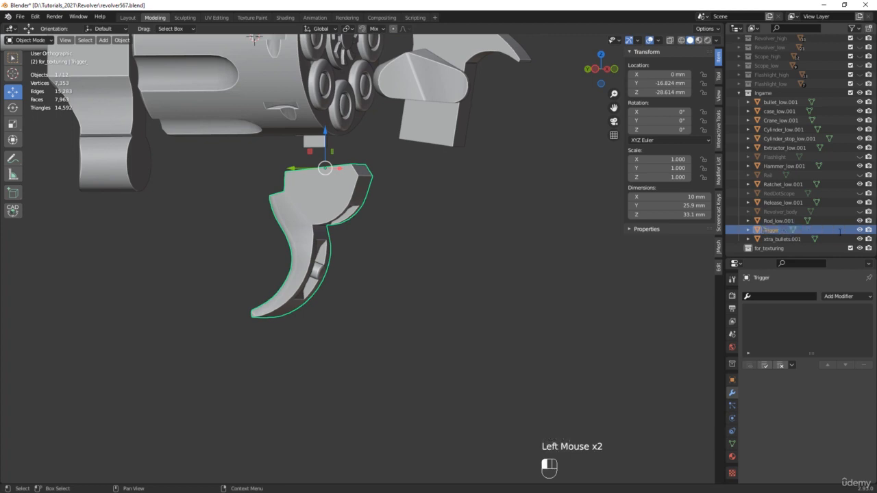
# Step: Select the hammer behind the cylinder and rename it as Hammer
pyautogui.scroll(-2, 507, 274)
pyautogui.keyDown('shift'); pyautogui.moveTo(471, 222); pyautogui.dragTo(290, 265, button='middle'); pyautogui.keyUp('shift')
pyautogui.click(463, 172)
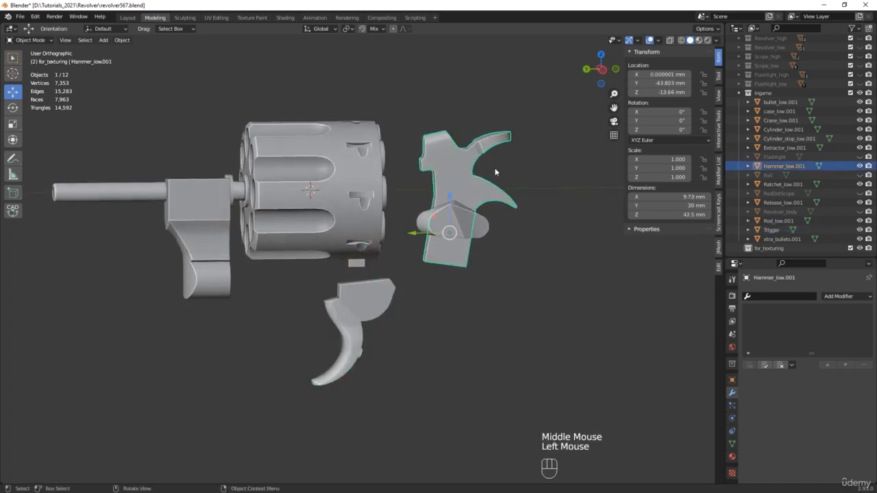
pyautogui.doubleClick(784, 166)
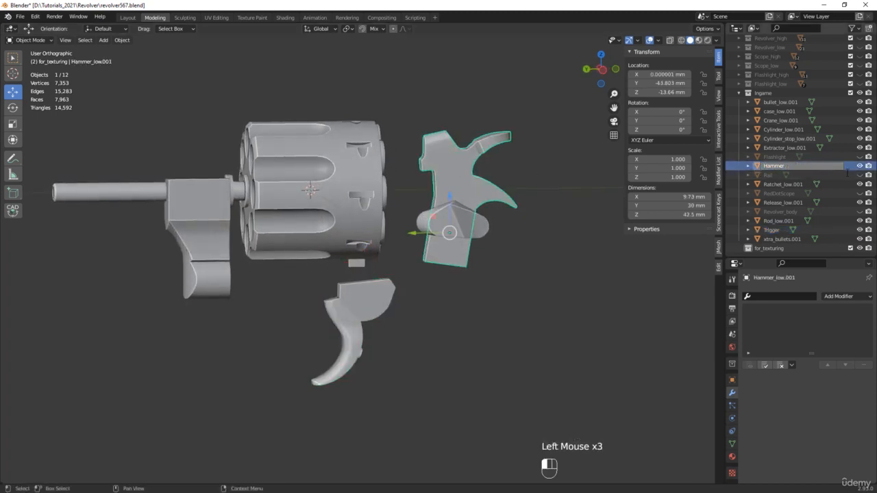
pyautogui.write('Hammer')
pyautogui.press('Return')
# Step: Rename the release latch beside the hammer as Release and save the file as the next version, revolver568.blend
pyautogui.click(480, 230)
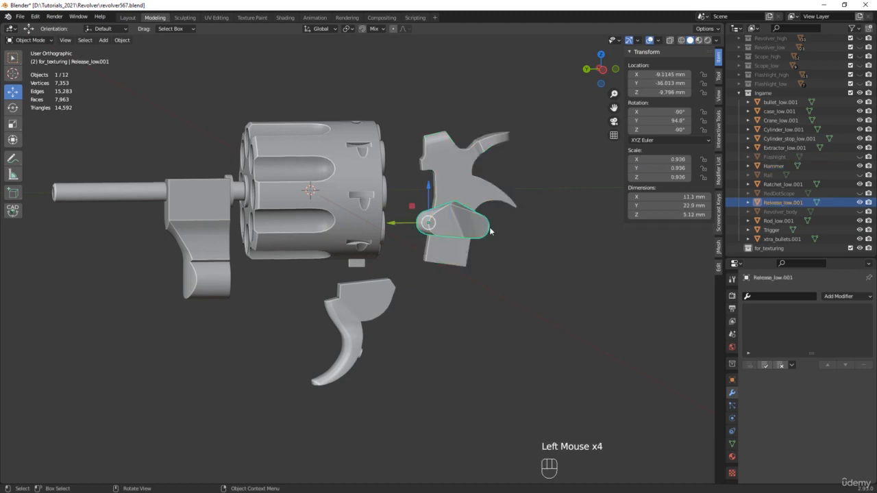
pyautogui.doubleClick(783, 203)
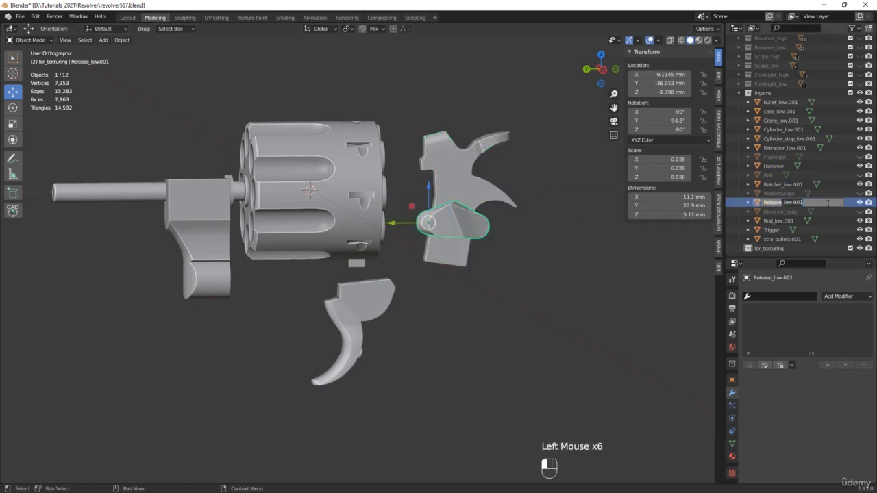
pyautogui.write('Release')
pyautogui.press('Return')
pyautogui.moveTo(514, 308); pyautogui.dragTo(472, 332, button='middle')
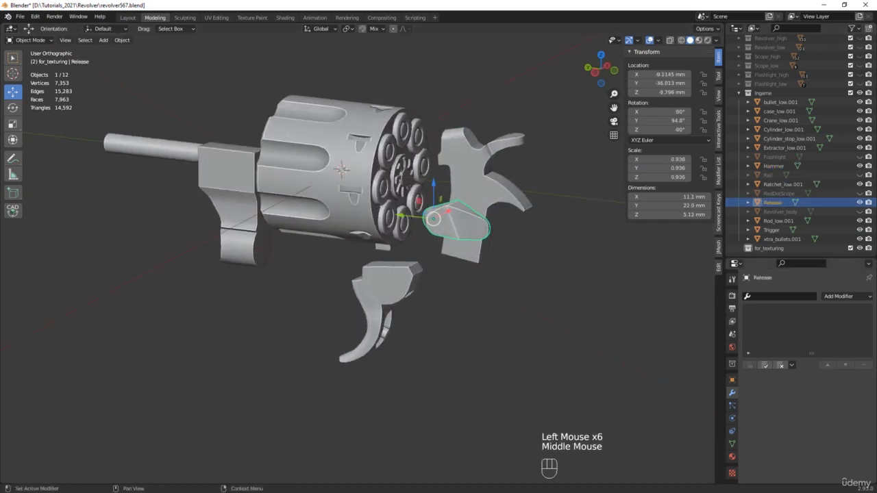
pyautogui.hotkey('ctrl', 'alt', 's')
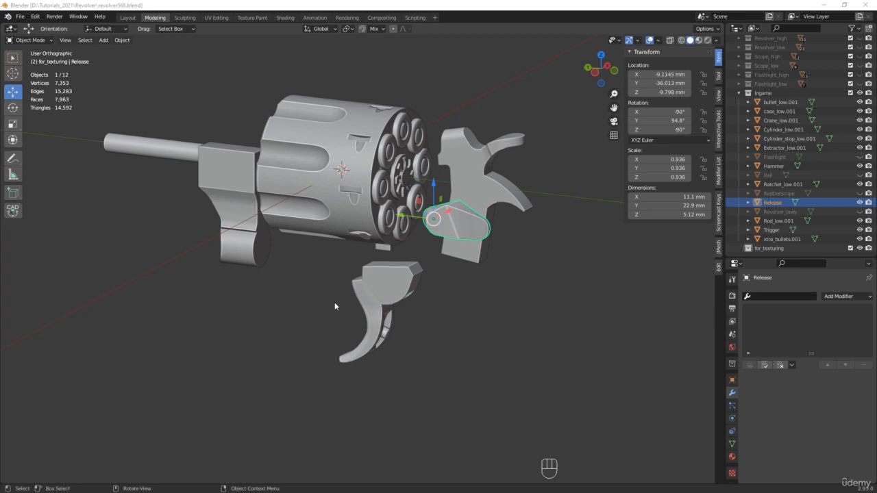
# Step: Select the single bullet tip inside the cylinder and shorten its name to bullet
pyautogui.click(359, 191)
pyautogui.moveTo(281, 183); pyautogui.dragTo(264, 183, button='middle')
pyautogui.scroll(2, 263, 183)
pyautogui.click(285, 196)
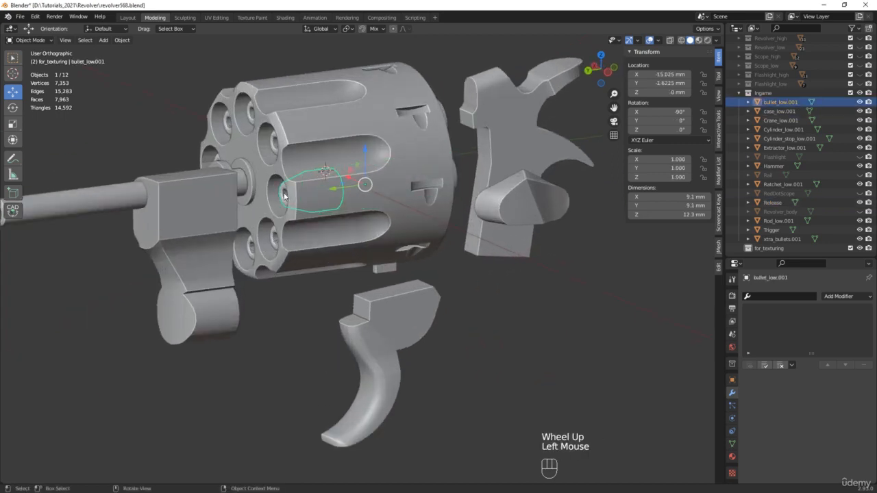
pyautogui.moveTo(380, 192); pyautogui.dragTo(439, 193, button='middle')
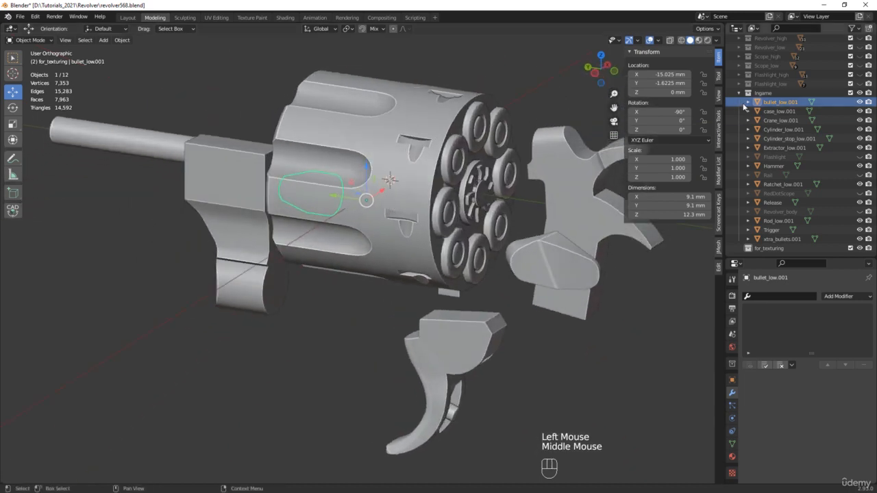
pyautogui.doubleClick(791, 104)
pyautogui.press('BackSpace')
pyautogui.press('BackSpace')
pyautogui.press('BackSpace')
pyautogui.press('BackSpace')
pyautogui.press('BackSpace')
pyautogui.press('BackSpace')
pyautogui.press('BackSpace')
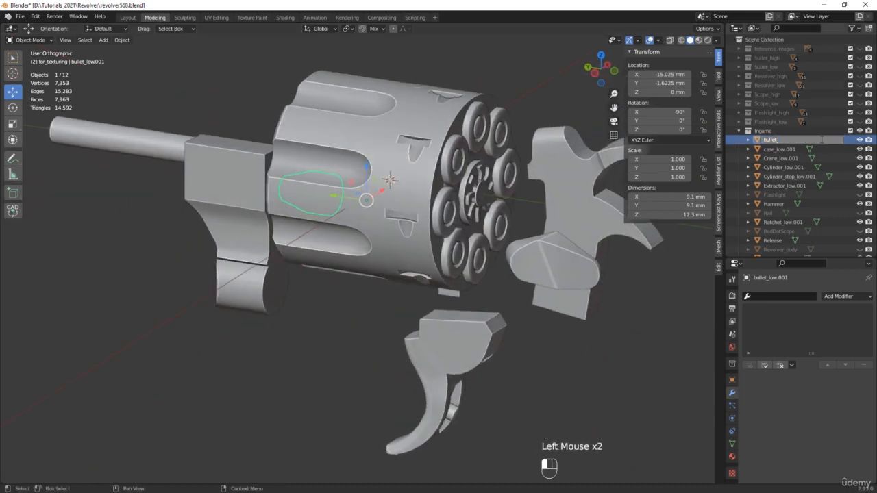
pyautogui.press('BackSpace')
pyautogui.press('Return')
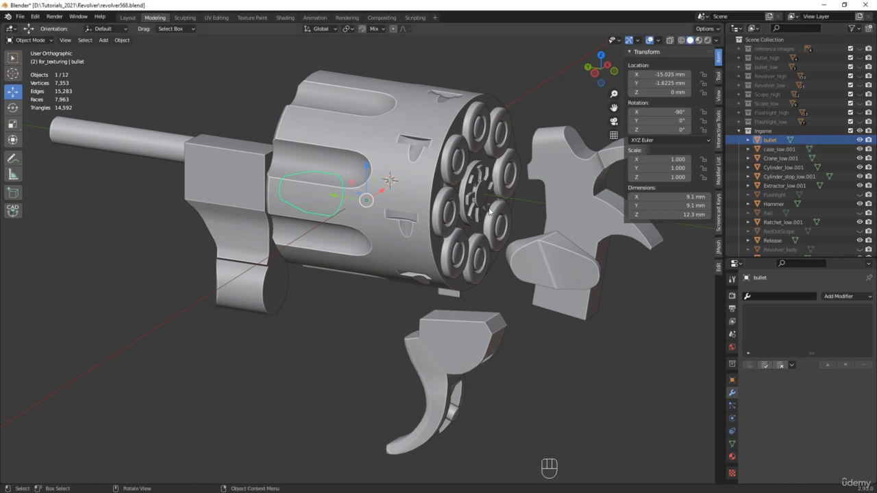
# Step: Rename the matching cartridge case, case_low.001, as case
pyautogui.click(780, 149)
pyautogui.doubleClick(781, 148)
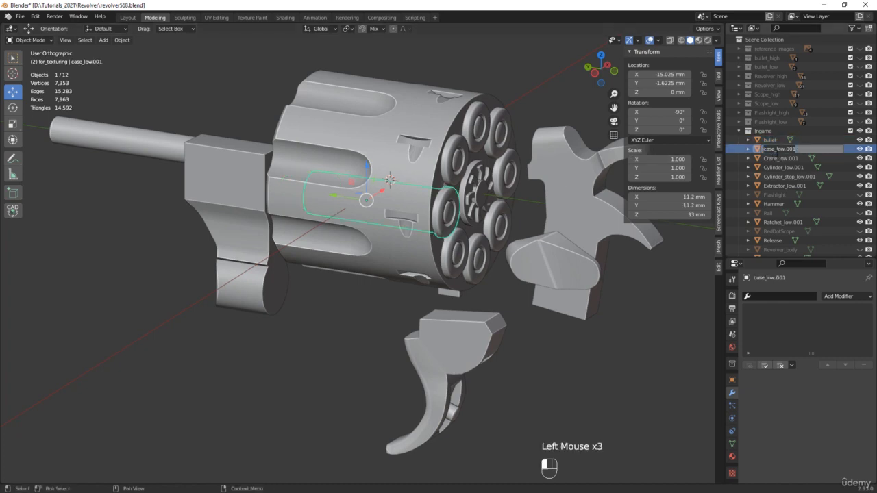
pyautogui.press('BackSpace')
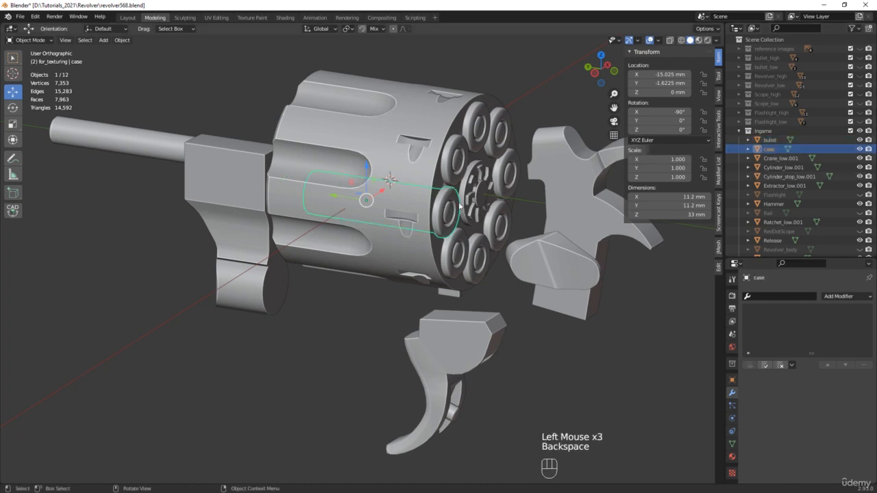
# Step: Select the extra cartridges in the cylinder and isolate them in local view
pyautogui.moveTo(429, 180); pyautogui.dragTo(450, 179, button='middle')
pyautogui.click(451, 178)
pyautogui.click(473, 165)
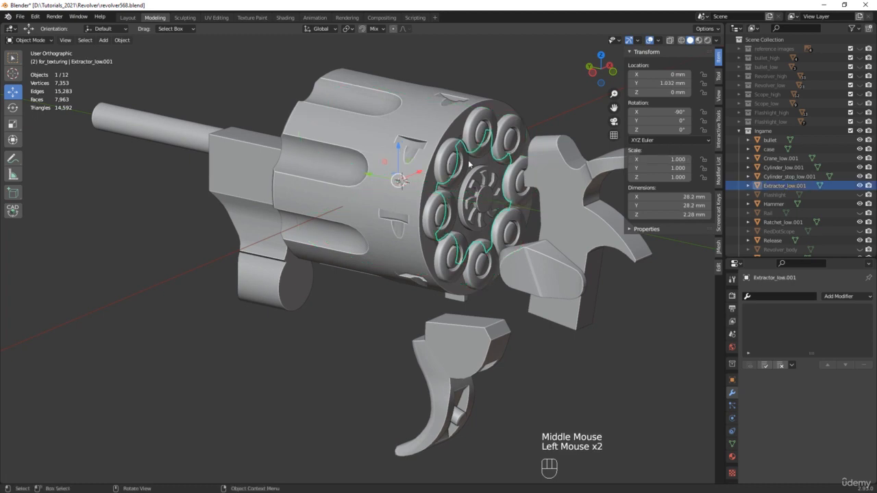
pyautogui.click(474, 141)
pyautogui.press('/')
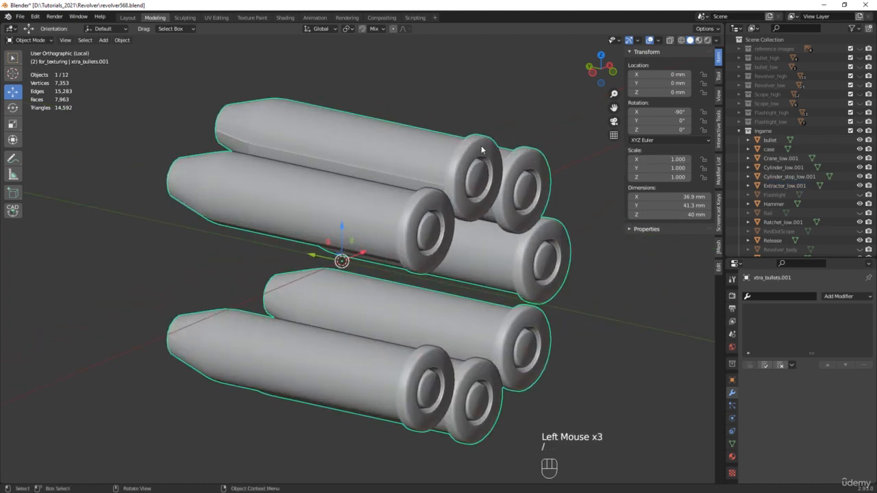
# Step: Rename the extra cartridges object xtra_bullets.001 as bullet
pyautogui.scroll(-1, 602, 221)
pyautogui.scroll(-4, 811, 191)
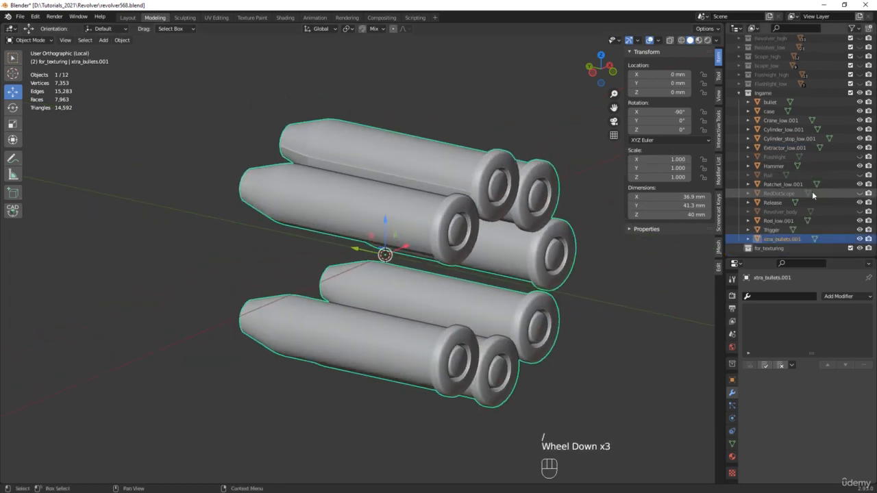
pyautogui.doubleClick(794, 239)
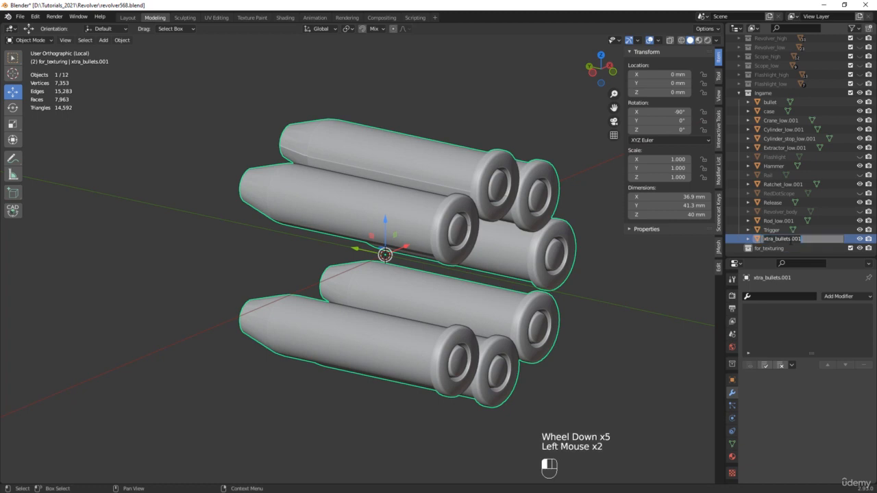
pyautogui.write('bullet')
pyautogui.press('Return')
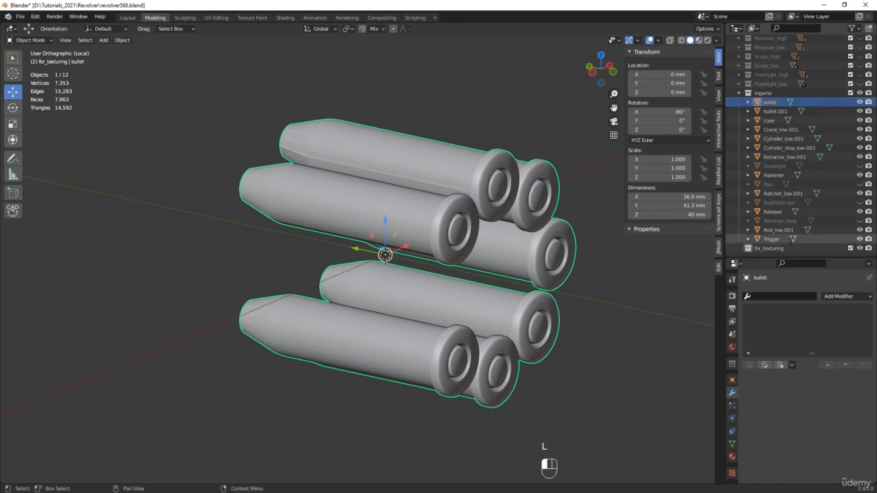
# Step: Separate the extra cartridges mesh by loose parts and return to Object Mode
pyautogui.moveTo(583, 201); pyautogui.dragTo(318, 194, button='middle')
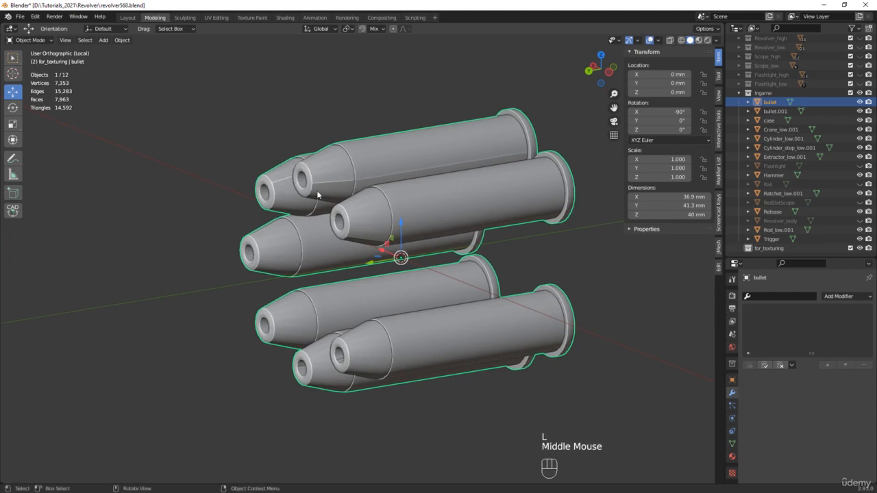
pyautogui.press('p')
pyautogui.press('Tab')
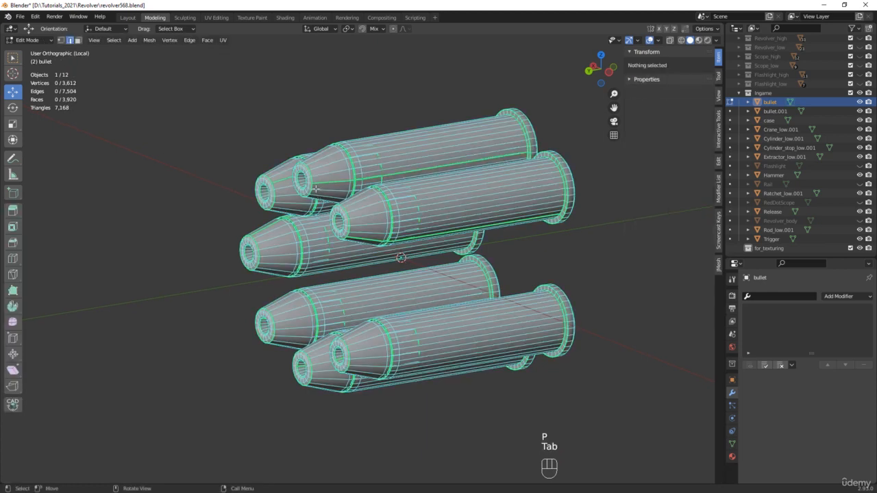
pyautogui.press('p')
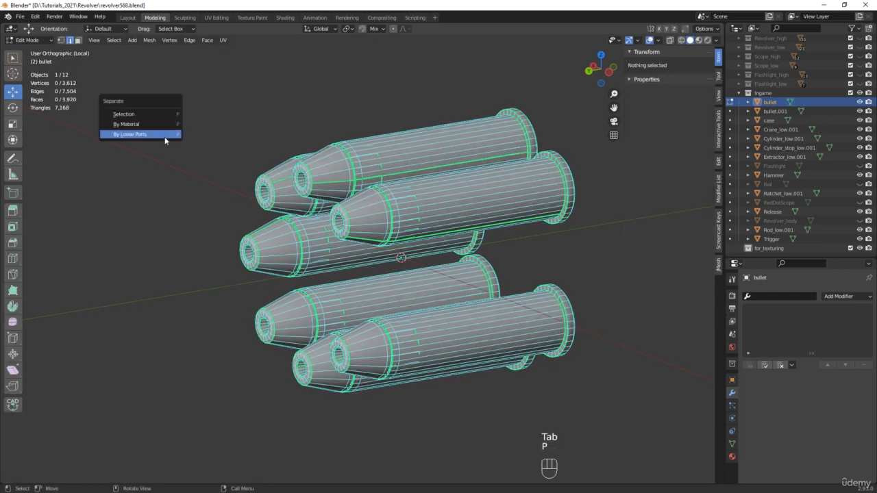
pyautogui.click(164, 135)
pyautogui.moveTo(315, 187); pyautogui.dragTo(336, 192, button='middle')
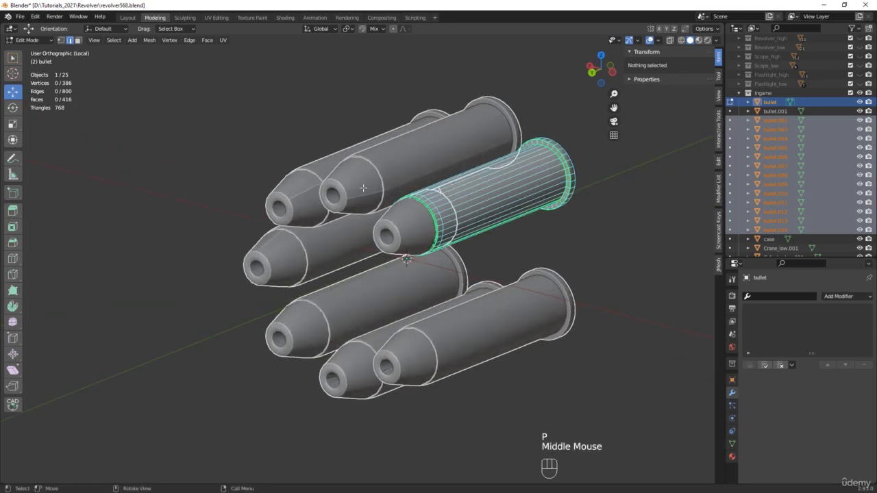
pyautogui.press('Tab')
# Step: Check the separated cartridge pieces by selecting several of them individually and viewing them from the front
pyautogui.click(422, 161)
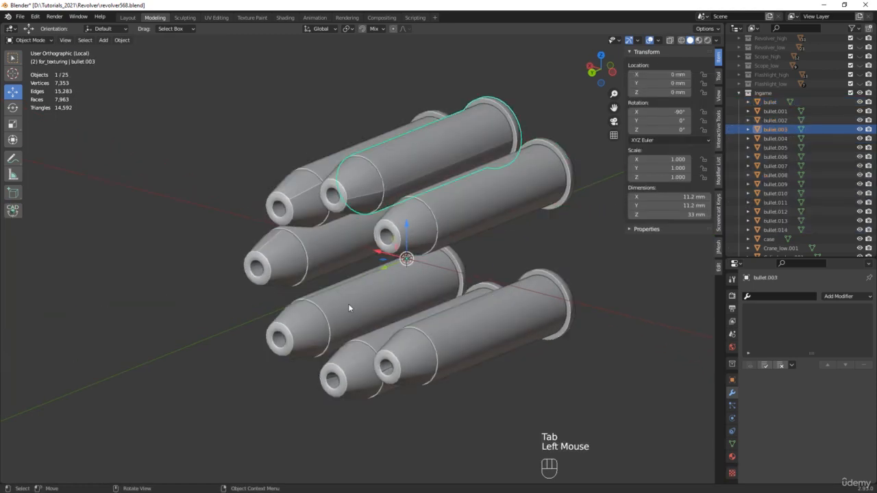
pyautogui.click(348, 306)
pyautogui.click(319, 253)
pyautogui.moveTo(320, 254); pyautogui.dragTo(432, 235, button='middle')
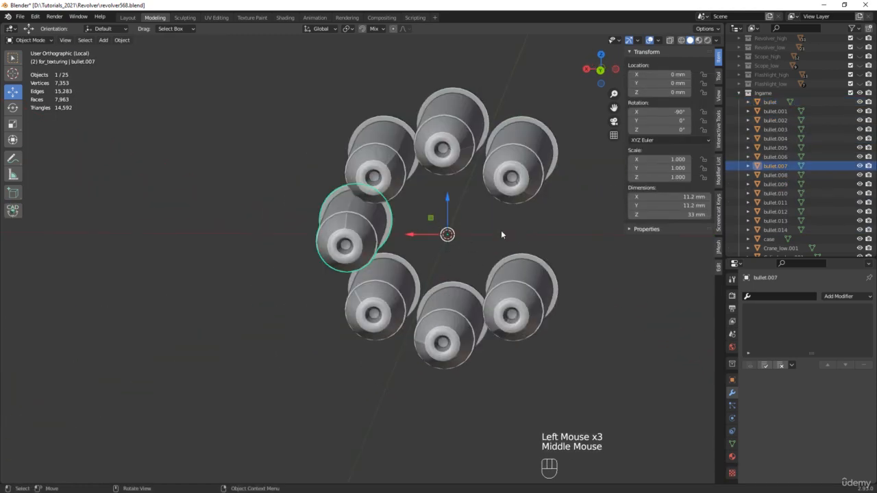
pyautogui.moveTo(501, 234); pyautogui.dragTo(509, 243, button='middle')
# Step: Set the origins of all selected cartridge pieces to their geometry and check several pieces individually
pyautogui.press('a')
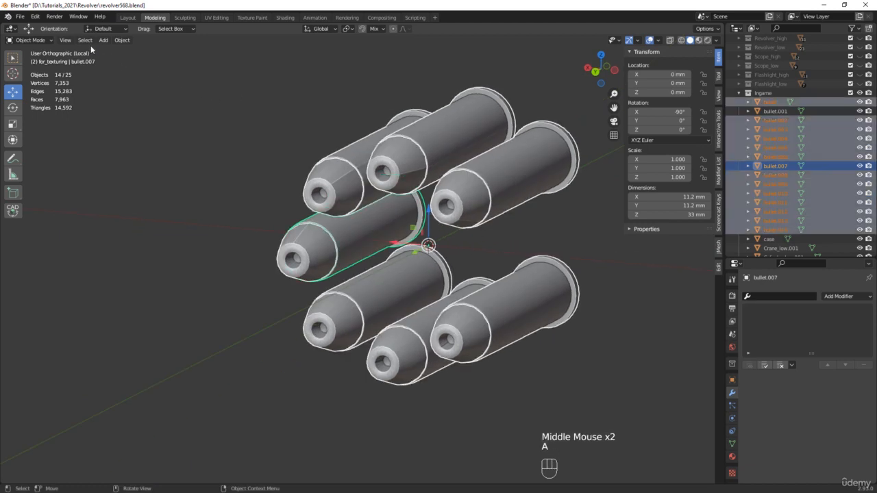
pyautogui.click(85, 40)
pyautogui.moveTo(126, 41)
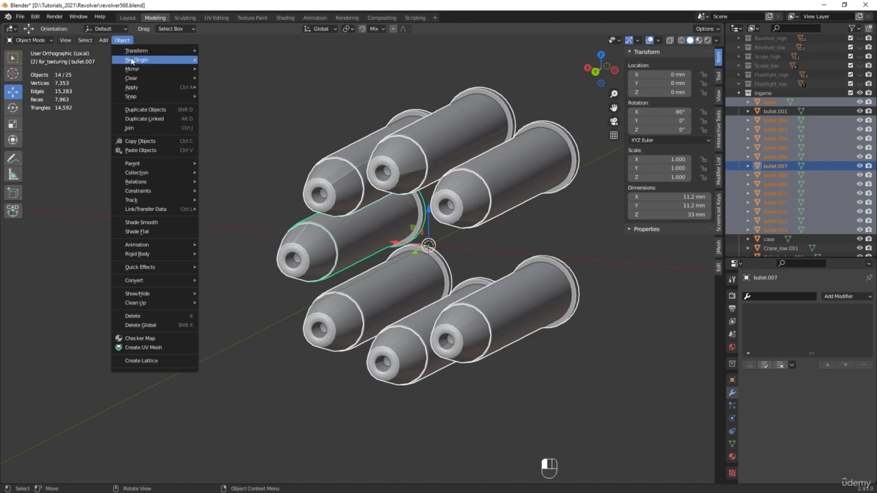
pyautogui.moveTo(133, 61)
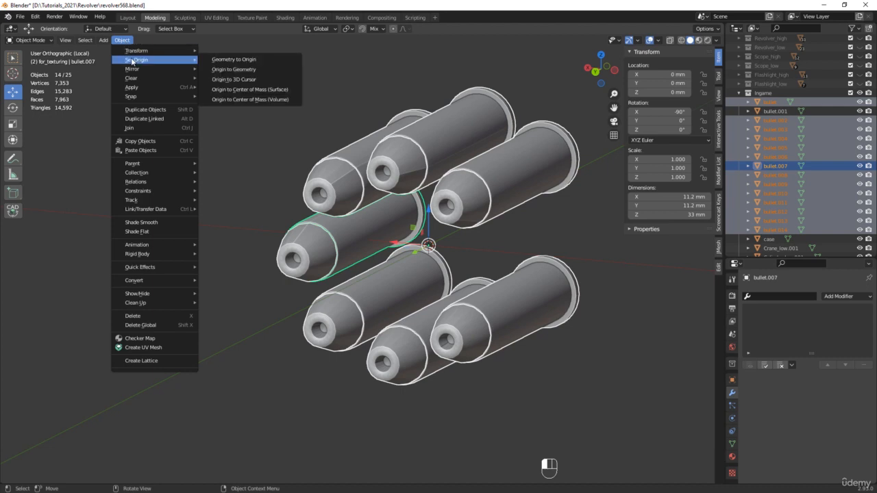
pyautogui.click(230, 69)
pyautogui.click(519, 182)
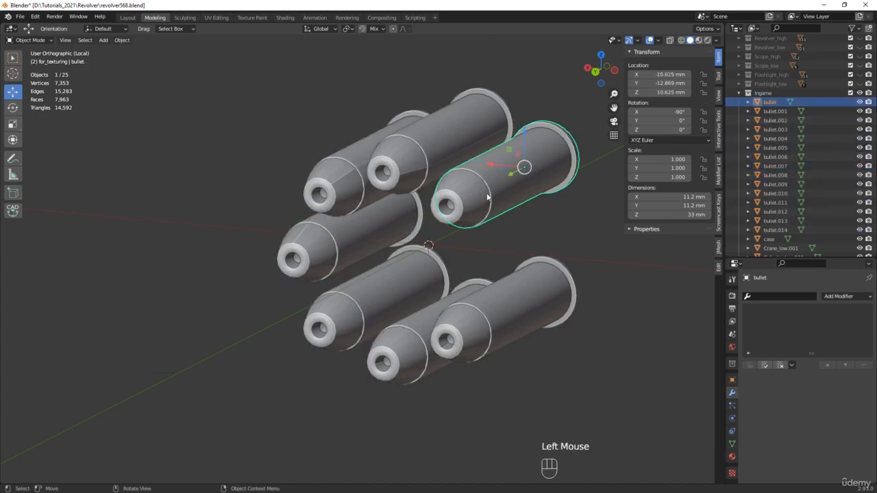
pyautogui.click(468, 198)
pyautogui.click(453, 130)
pyautogui.click(405, 168)
pyautogui.moveTo(405, 169); pyautogui.dragTo(399, 164, button='middle')
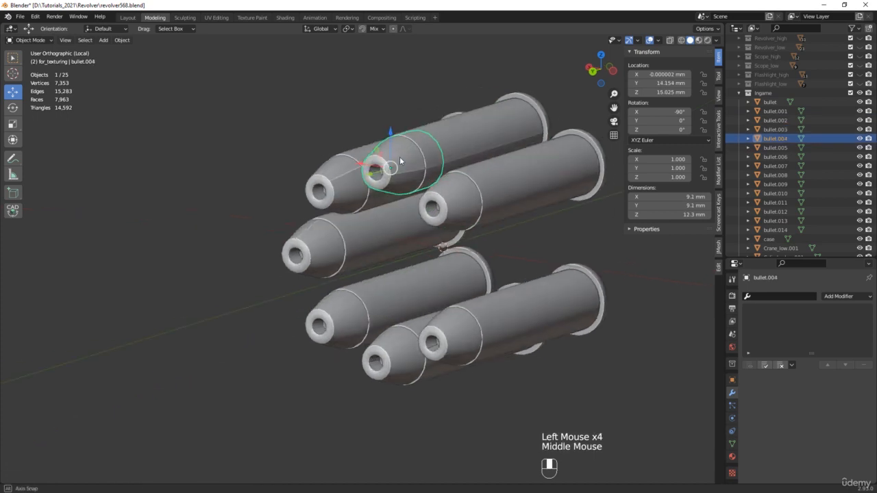
pyautogui.scroll(-2, 396, 221)
# Step: Exit local view, add the remaining case and bullet.001 to the selected cartridge pieces, and parent them all to Cylinder_low.001
pyautogui.moveTo(249, 407); pyautogui.dragTo(568, 86)
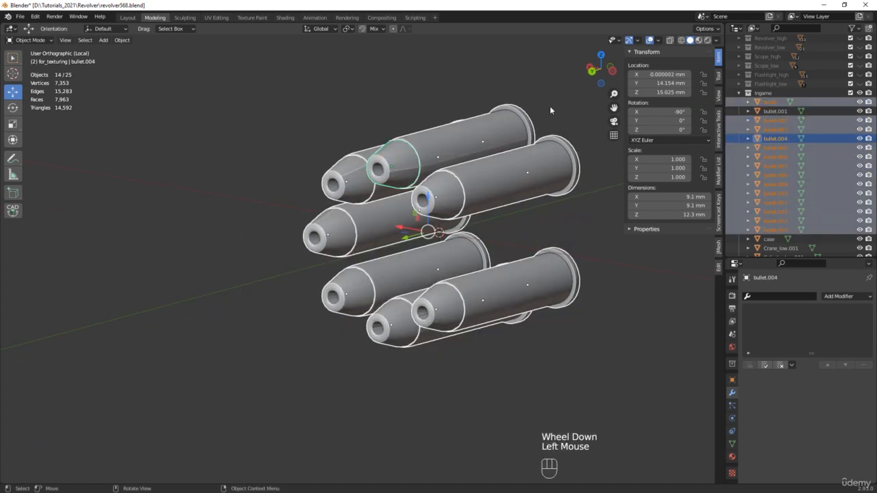
pyautogui.press('KP_Divide')
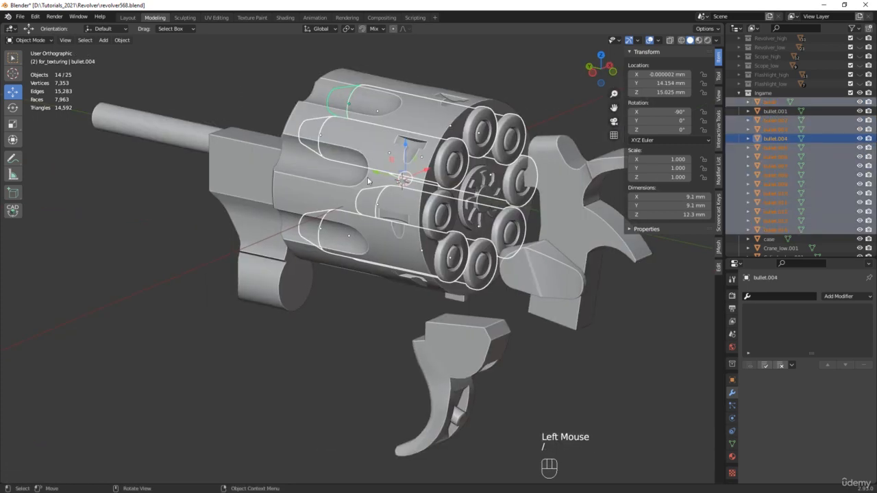
pyautogui.moveTo(368, 180); pyautogui.dragTo(419, 195, button='middle')
pyautogui.scroll(3, 424, 200)
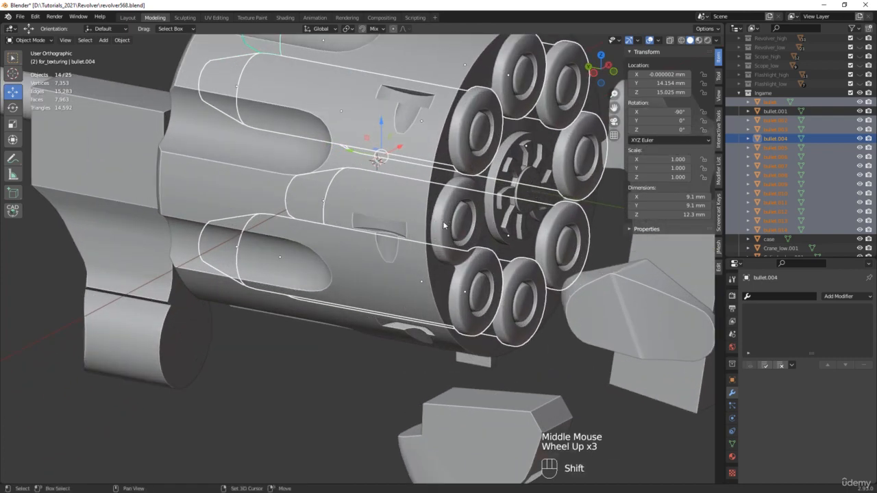
pyautogui.keyDown('shift'); pyautogui.click(444, 225); pyautogui.keyUp('shift')
pyautogui.moveTo(361, 196); pyautogui.dragTo(314, 170, button='middle')
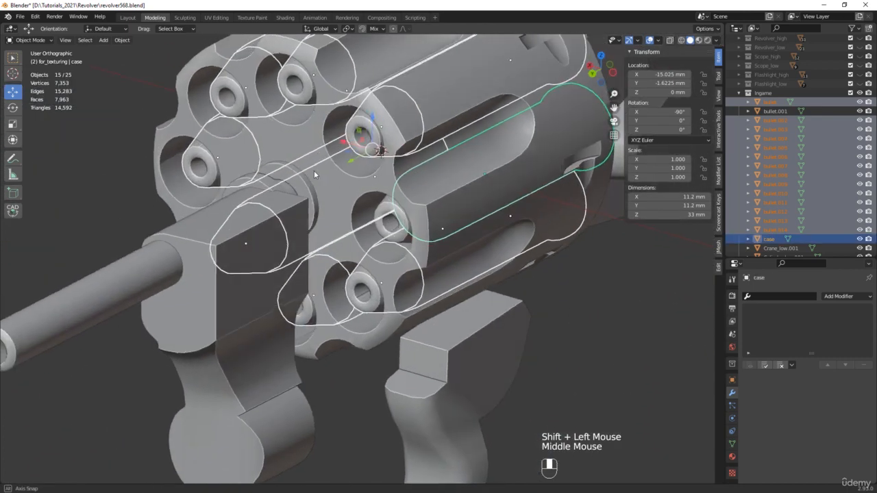
pyautogui.keyDown('shift'); pyautogui.click(403, 240); pyautogui.keyUp('shift')
pyautogui.scroll(-2, 407, 222)
pyautogui.moveTo(407, 222); pyautogui.dragTo(480, 205, button='middle')
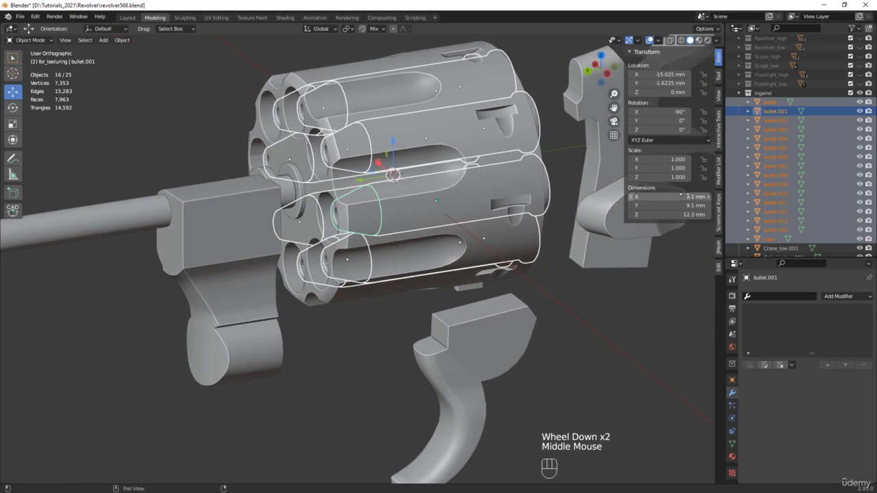
pyautogui.scroll(-4, 786, 161)
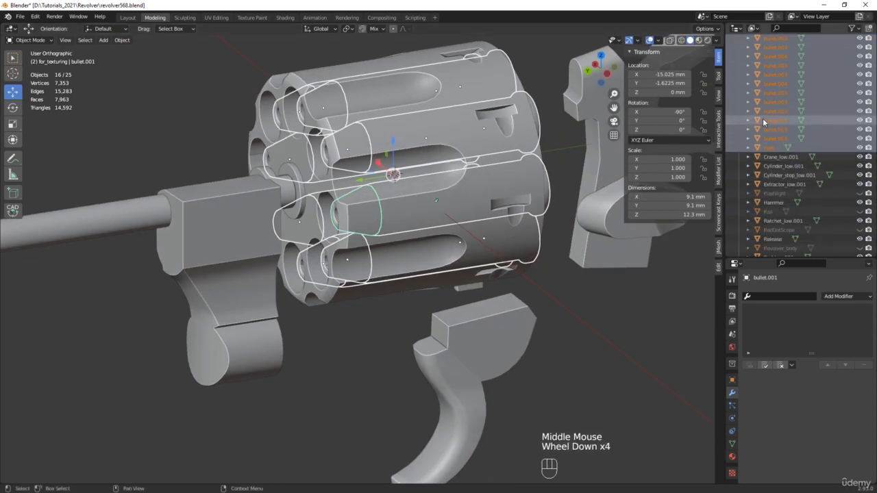
pyautogui.moveTo(766, 121); pyautogui.dragTo(778, 172)
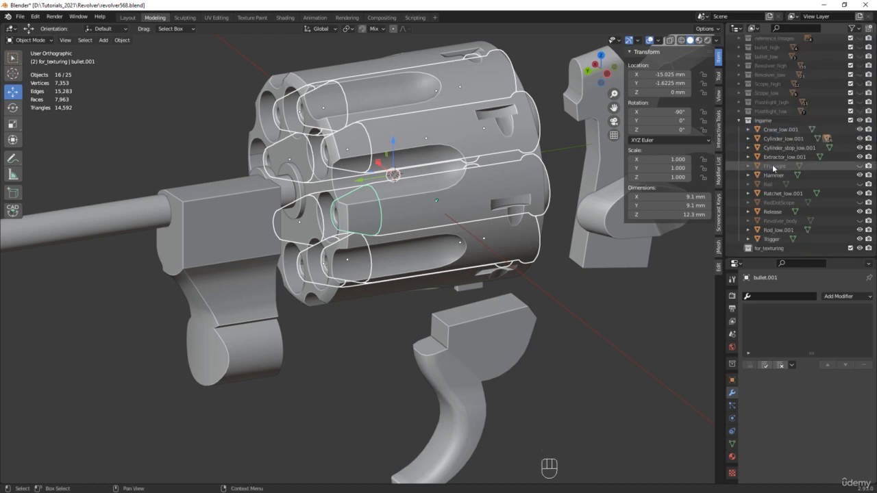
# Step: Rename the Cylinder_low.001 object as Cylinder
pyautogui.click(364, 120)
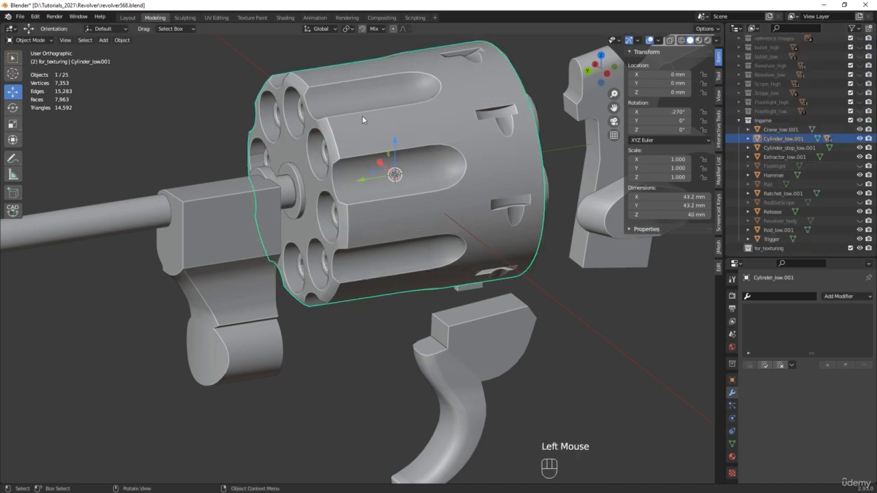
pyautogui.doubleClick(787, 149)
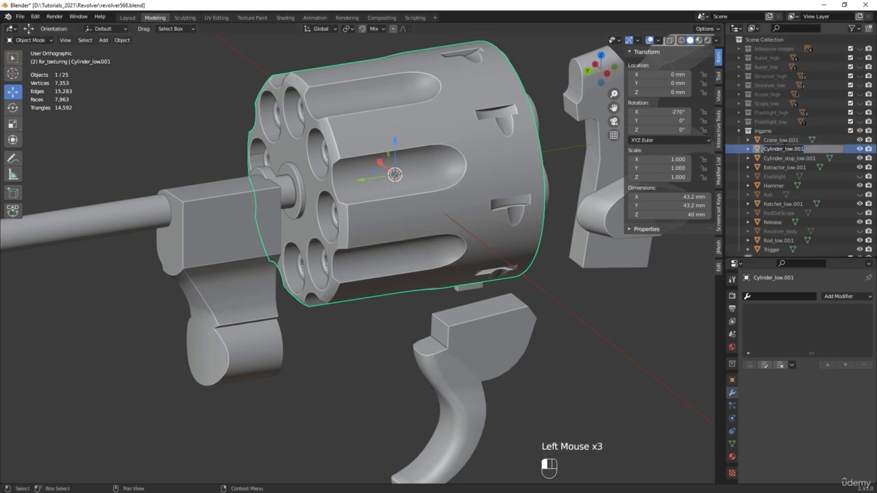
pyautogui.press('BackSpace')
pyautogui.press('Return')
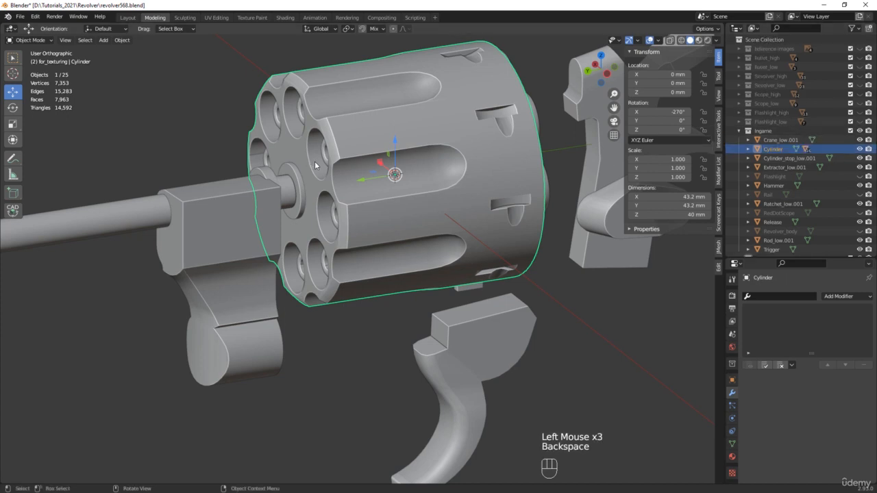
# Step: Try rotating the cylinder about its long axis to test the parented cartridges, and undo the rotation
pyautogui.moveTo(315, 165); pyautogui.dragTo(409, 162, button='middle')
pyautogui.scroll(-2, 410, 162)
pyautogui.press('e')
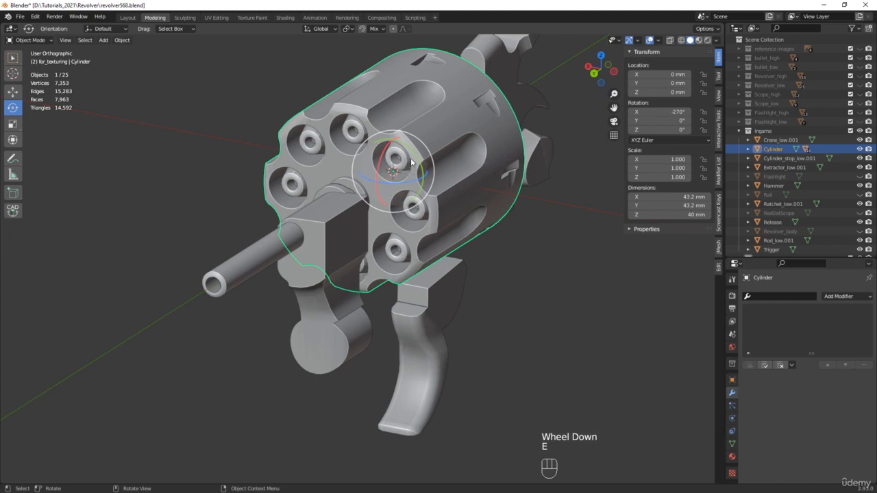
pyautogui.moveTo(413, 163); pyautogui.dragTo(428, 206)
pyautogui.hotkey('ctrl', 'z')
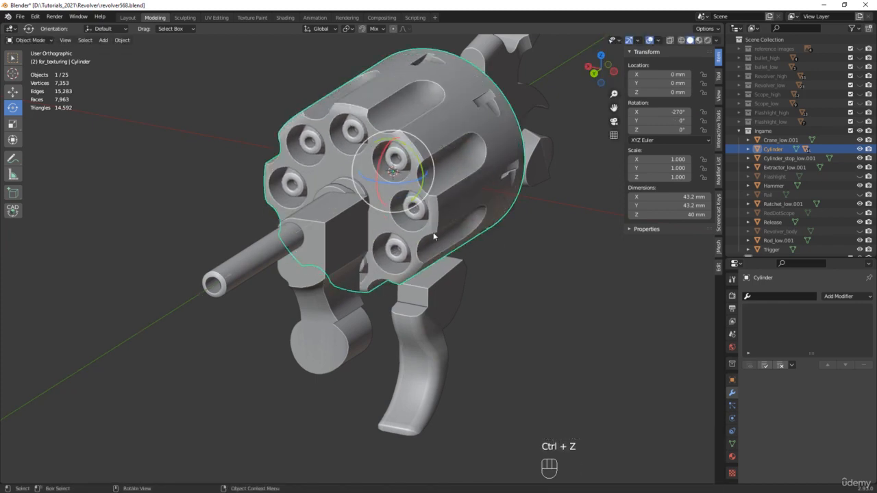
# Step: Try sliding two individual bullets, bullet.001 and bullet.004, forward out of the cylinder along Y, and undo each move
pyautogui.click(420, 213)
pyautogui.moveTo(424, 214); pyautogui.dragTo(378, 199, button='middle')
pyautogui.press('w')
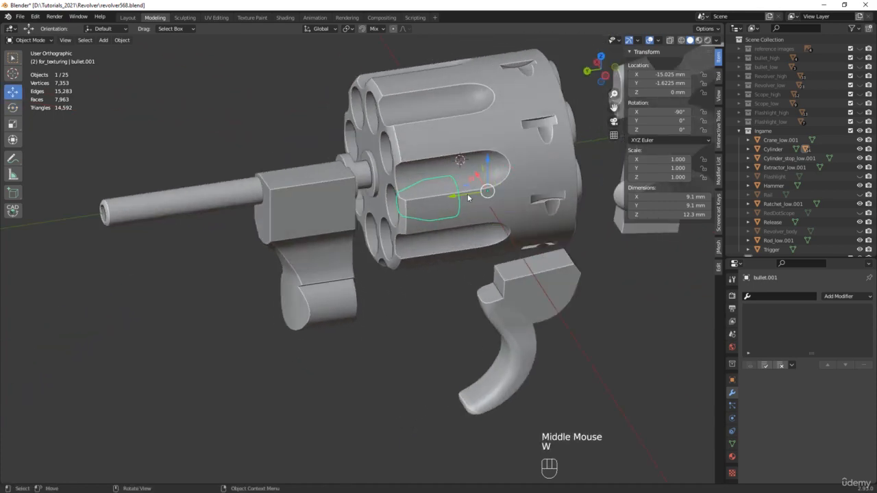
pyautogui.moveTo(466, 195); pyautogui.dragTo(418, 201)
pyautogui.hotkey('ctrl', 'z')
pyautogui.moveTo(417, 201); pyautogui.dragTo(363, 131, button='middle')
pyautogui.click(355, 133)
pyautogui.moveTo(329, 139); pyautogui.dragTo(329, 140)
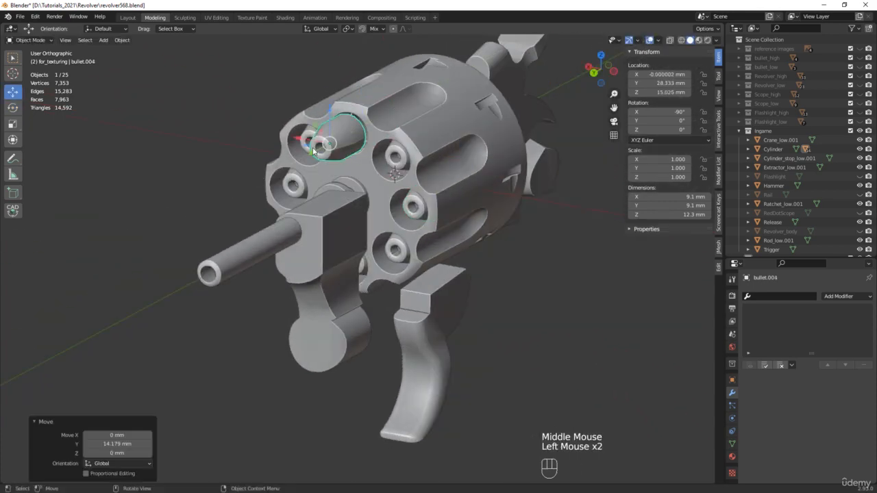
pyautogui.hotkey('ctrl', 'z')
# Step: Examine the disassembly reference screenshots of the cylinder, extractor rod and ratchet in Windows Photo Viewer, and return to Blender
pyautogui.moveTo(329, 140); pyautogui.dragTo(416, 152, button='middle')
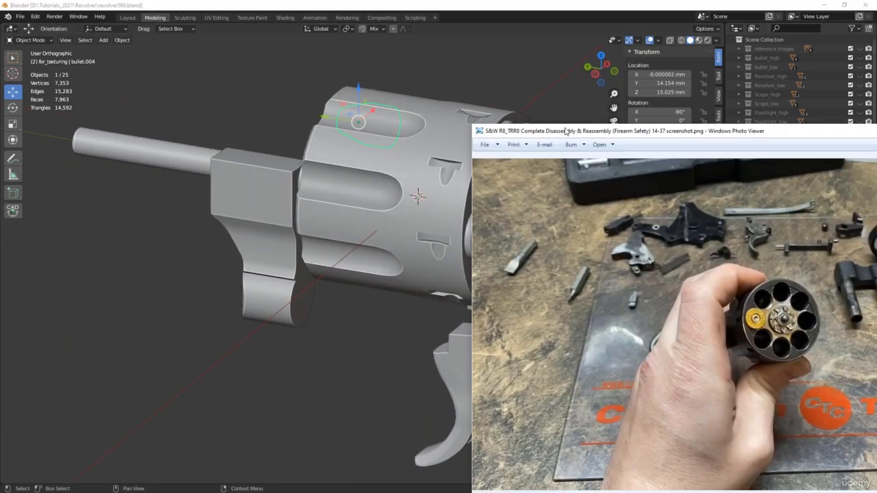
pyautogui.scroll(3, 428, 258)
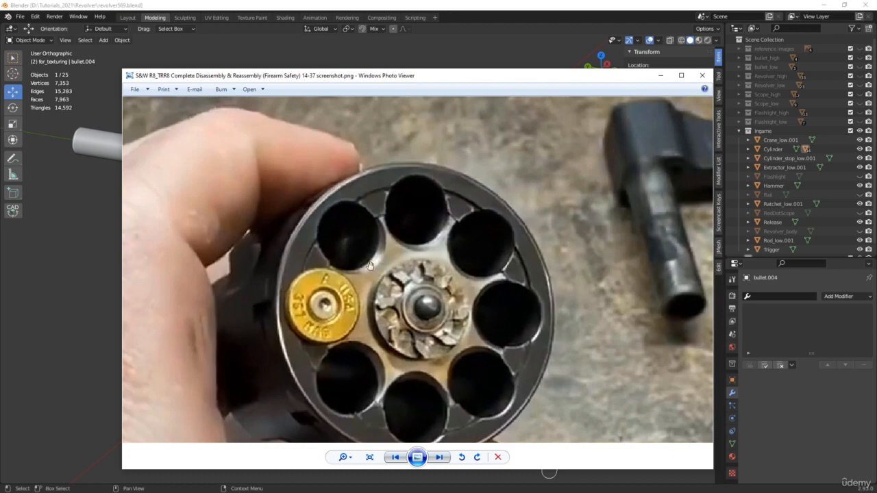
pyautogui.press('Right')
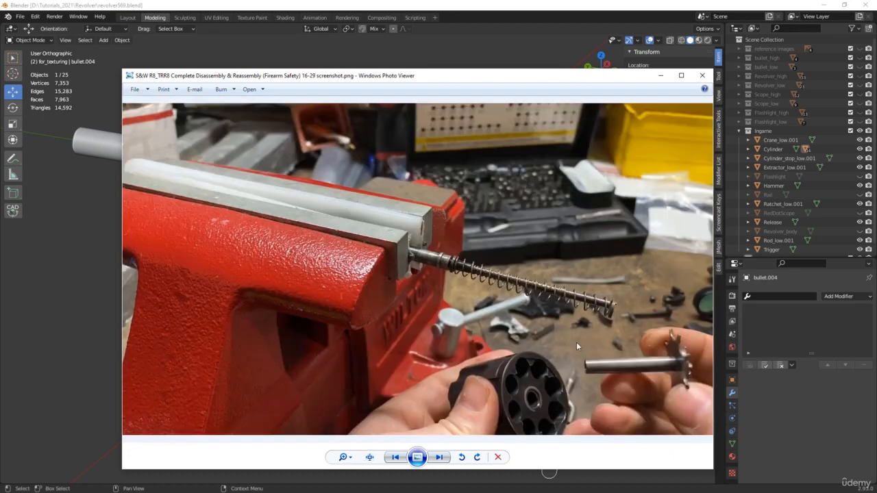
pyautogui.scroll(2, 681, 344)
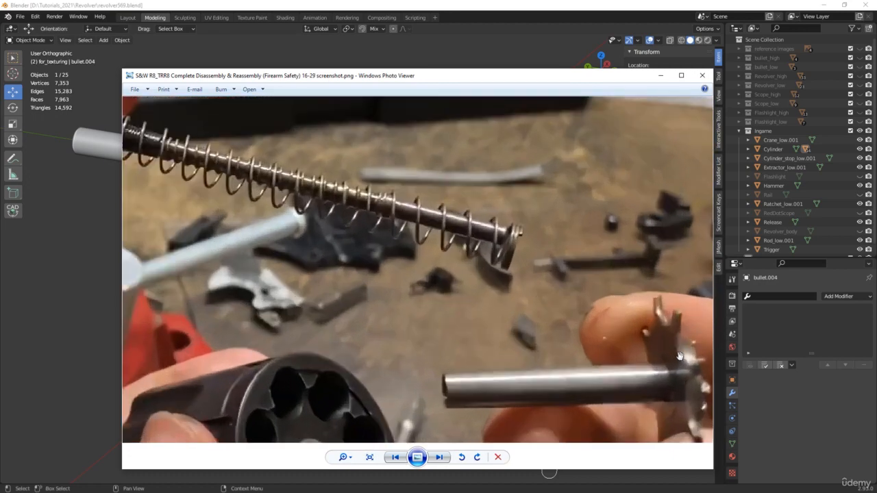
pyautogui.press('Right')
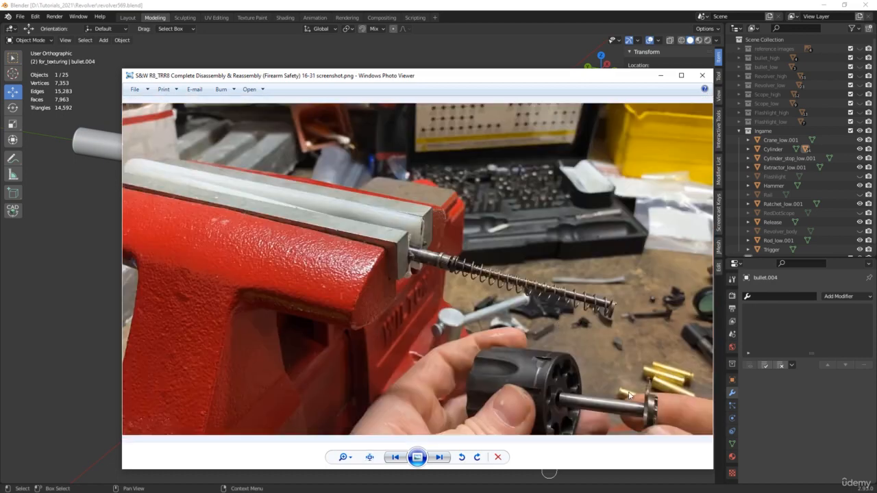
pyautogui.scroll(3, 629, 396)
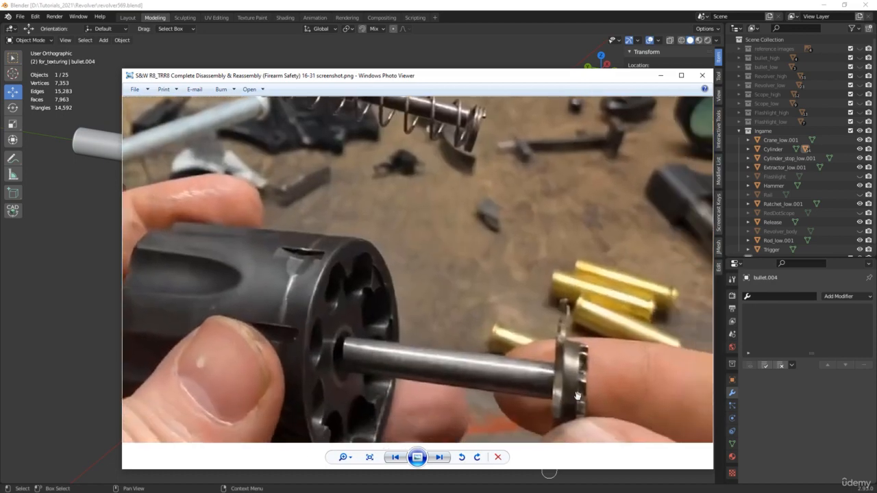
pyautogui.click(660, 75)
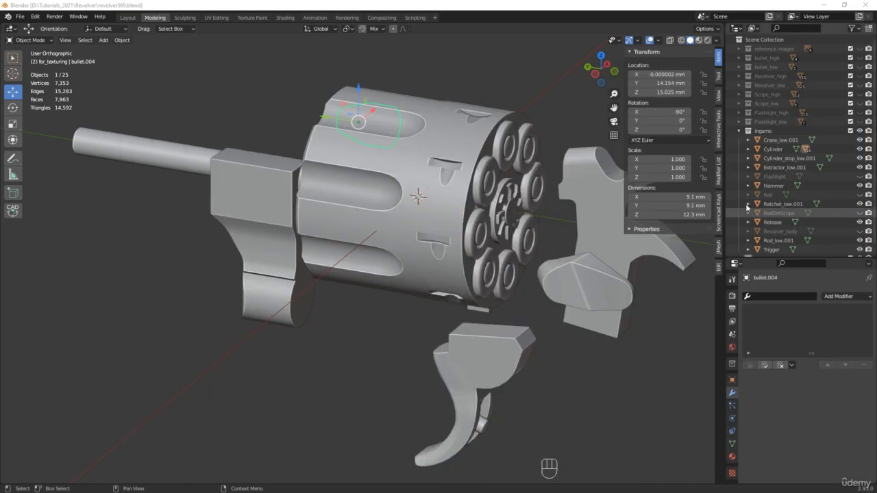
# Step: Join Extractor_low.001, Rod_low.001 and Ratchet_low.001 into one object, with the ratchet as the active part
pyautogui.moveTo(586, 219); pyautogui.dragTo(479, 231, button='middle')
pyautogui.scroll(3, 475, 230)
pyautogui.scroll(2, 475, 230)
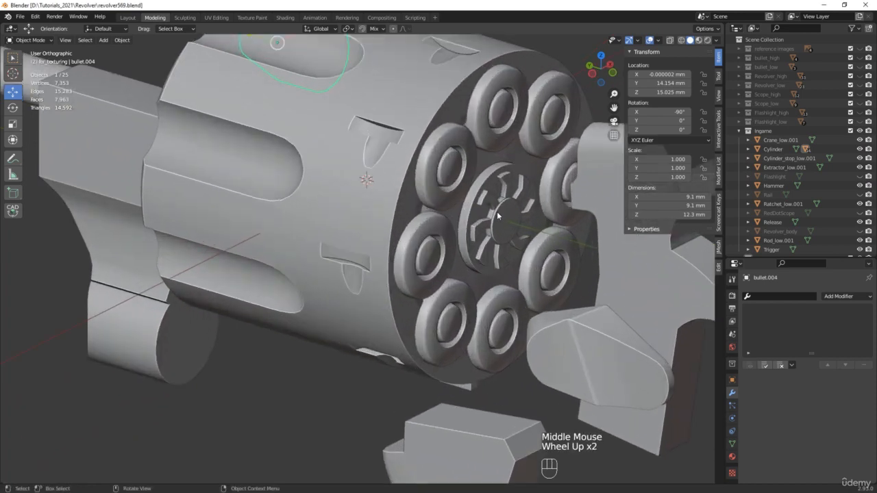
pyautogui.click(498, 215)
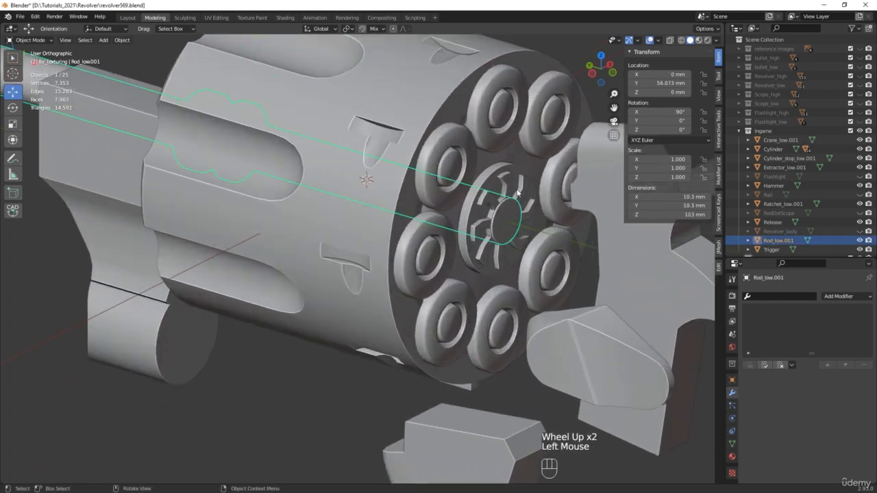
pyautogui.click(517, 194)
pyautogui.moveTo(510, 197); pyautogui.dragTo(489, 190, button='middle')
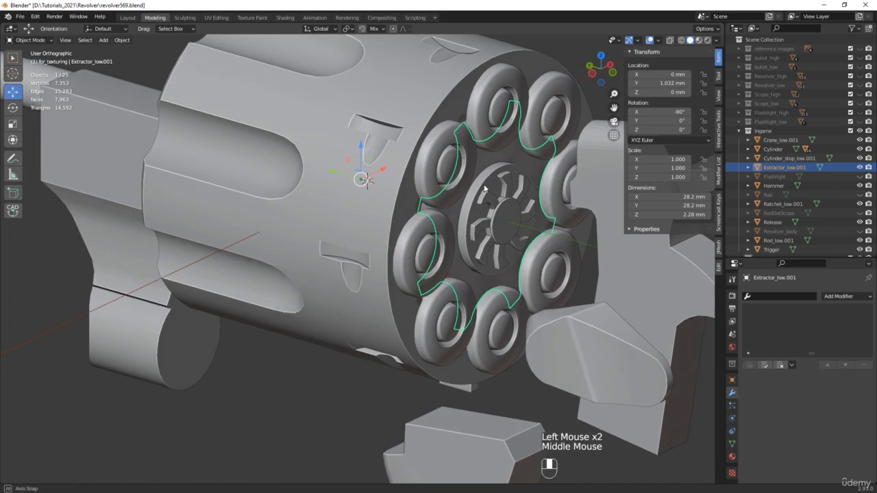
pyautogui.scroll(1, 482, 181)
pyautogui.keyDown('shift'); pyautogui.click(503, 221); pyautogui.keyUp('shift')
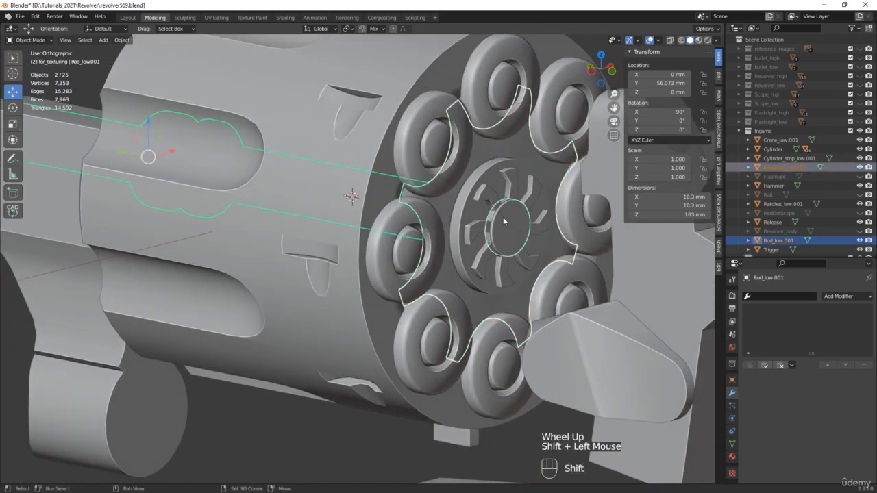
pyautogui.keyDown('shift'); pyautogui.click(485, 191); pyautogui.keyUp('shift')
pyautogui.scroll(-3, 439, 193)
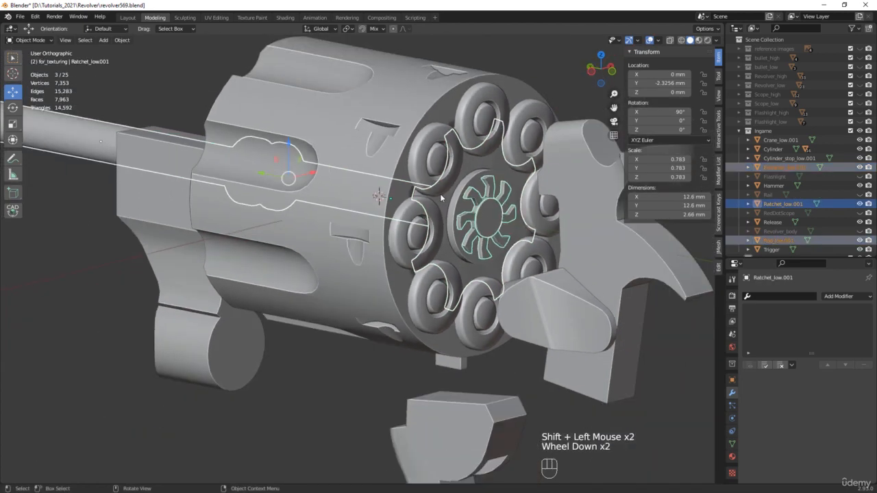
pyautogui.moveTo(440, 194); pyautogui.dragTo(522, 242, button='middle')
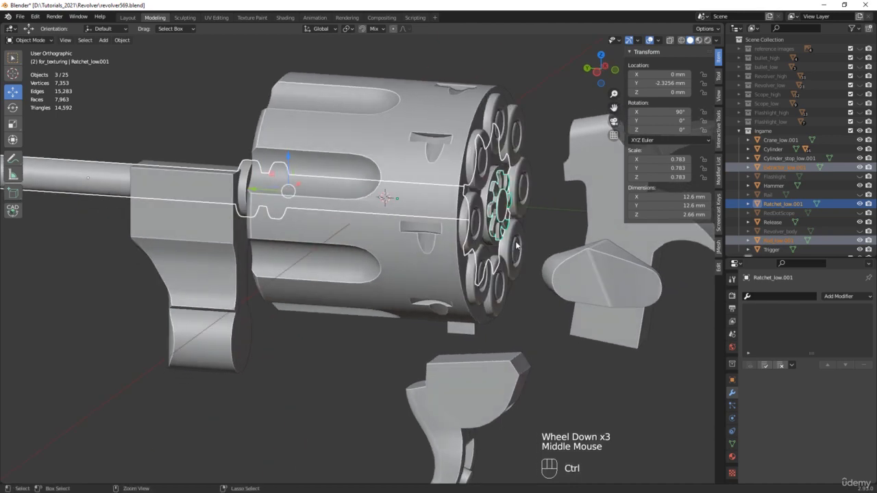
pyautogui.hotkey('ctrl', 'j')
# Step: Try sliding the joined extractor, rod and ratchet along the cylinder's axis, and undo the move
pyautogui.moveTo(366, 188); pyautogui.dragTo(353, 209, button='middle')
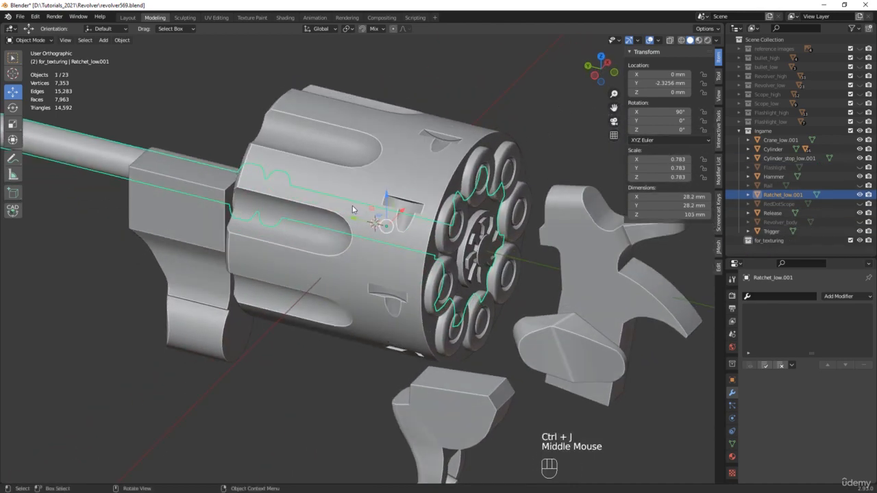
pyautogui.moveTo(354, 220); pyautogui.dragTo(376, 225)
pyautogui.hotkey('ctrl', 'z')
pyautogui.scroll(-2, 376, 225)
pyautogui.moveTo(376, 225); pyautogui.dragTo(363, 201, button='middle')
# Step: Rename the joined Ratchet_low.001 object as Ratchet
pyautogui.click(411, 254)
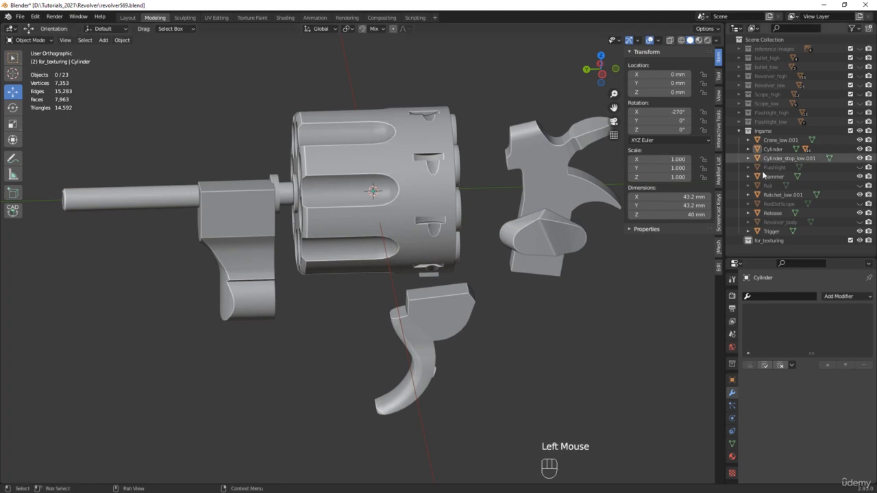
pyautogui.click(786, 198)
pyautogui.doubleClick(785, 198)
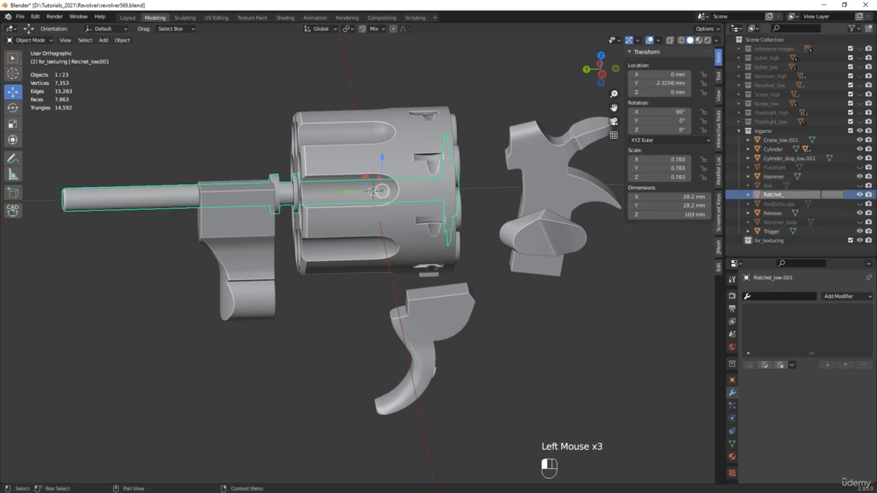
pyautogui.press('BackSpace')
# Step: Rename the Crane_low.001 object as Crane
pyautogui.moveTo(412, 195); pyautogui.dragTo(361, 162, button='middle')
pyautogui.keyDown('shift'); pyautogui.click(335, 159); pyautogui.keyUp('shift')
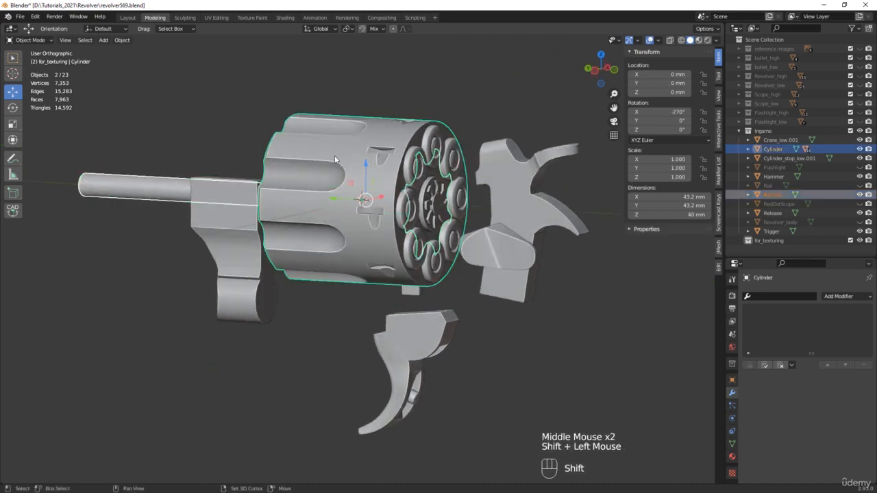
pyautogui.click(244, 274)
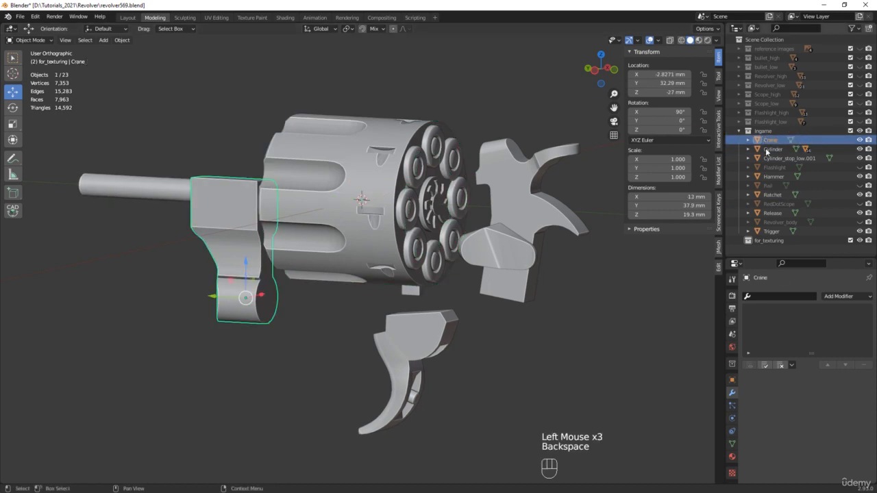
# Step: Select the Ratchet and Cylinder objects together and parent both to Crane
pyautogui.moveTo(411, 212); pyautogui.dragTo(392, 222, button='middle')
pyautogui.click(436, 221)
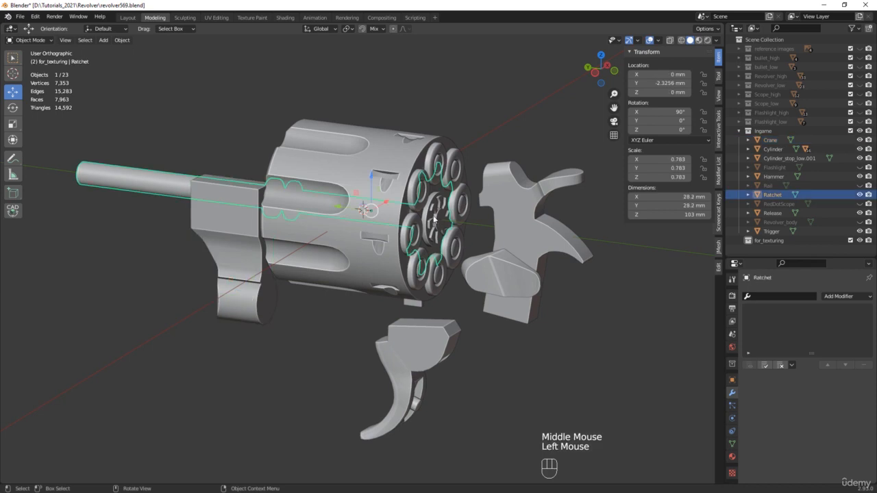
pyautogui.keyDown('shift'); pyautogui.click(361, 162); pyautogui.keyUp('shift')
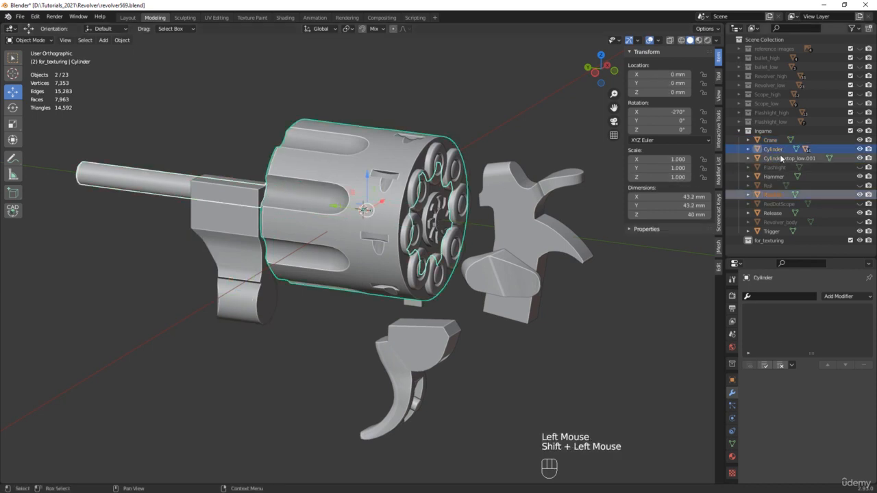
pyautogui.moveTo(777, 151); pyautogui.dragTo(771, 139)
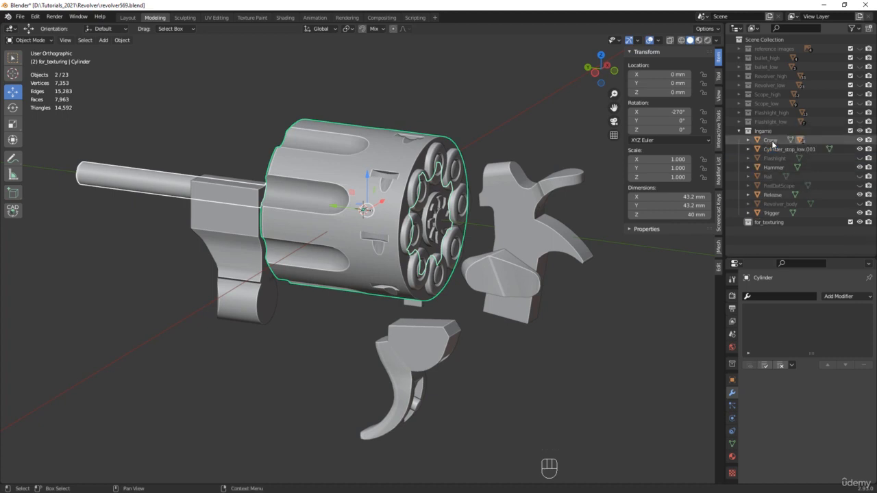
# Step: Try swinging the crane with its attached cylinder around the Y axis, and undo the rotation
pyautogui.moveTo(145, 214); pyautogui.dragTo(277, 290, button='middle')
pyautogui.click(276, 291)
pyautogui.press('e')
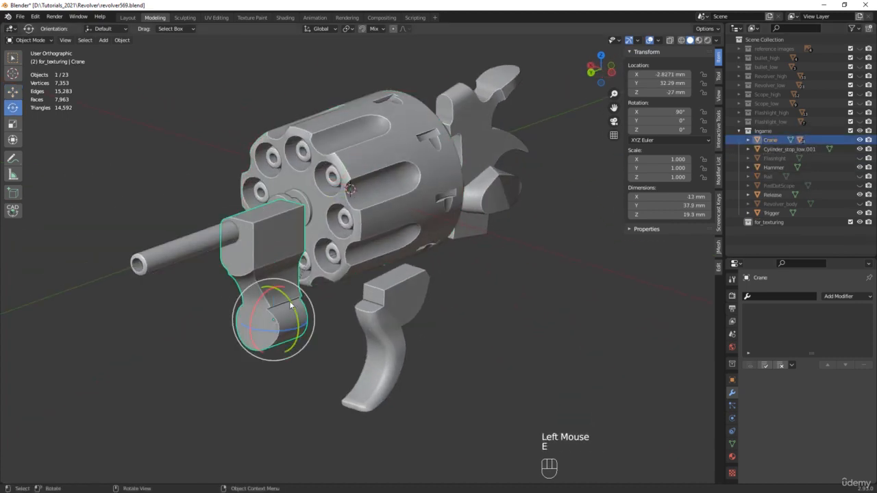
pyautogui.moveTo(291, 305); pyautogui.dragTo(337, 300)
pyautogui.hotkey('ctrl', 'z')
# Step: Try sliding the Ratchet along the cylinder's axis, and undo the move
pyautogui.moveTo(339, 282); pyautogui.dragTo(260, 255, button='middle')
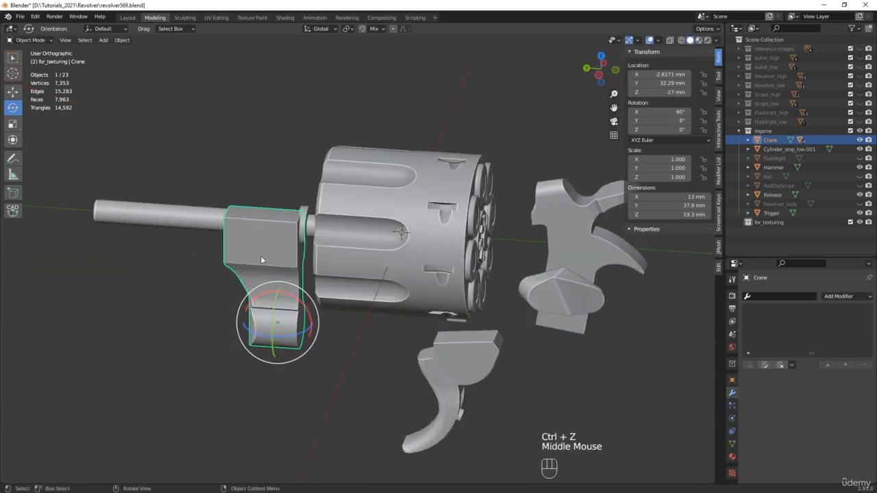
pyautogui.click(181, 222)
pyautogui.press('w')
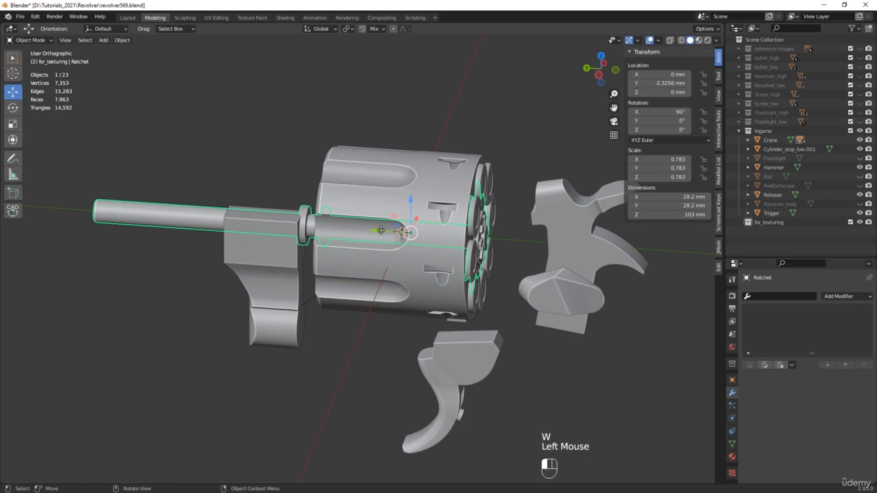
pyautogui.hotkey('ctrl', 'z')
# Step: Examine bullet.003 in isolation from the cylinder, and return to the full set of parts
pyautogui.moveTo(403, 231); pyautogui.dragTo(461, 182, button='middle')
pyautogui.scroll(2, 460, 182)
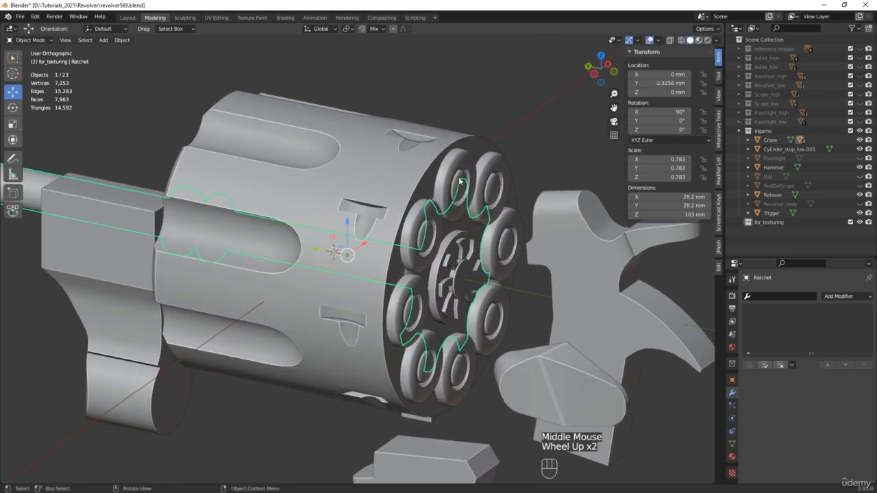
pyautogui.click(460, 181)
pyautogui.scroll(-2, 422, 176)
pyautogui.scroll(-2, 347, 291)
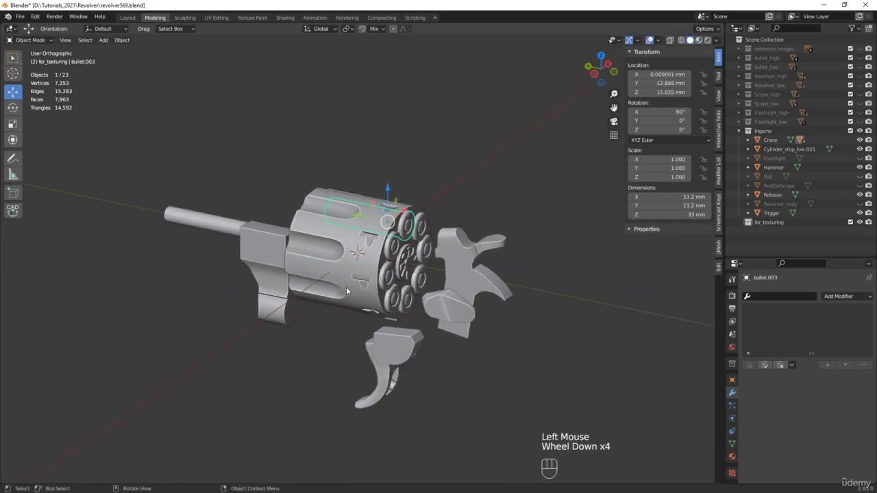
pyautogui.moveTo(346, 291); pyautogui.dragTo(405, 278, button='middle')
pyautogui.press('KP_Divide')
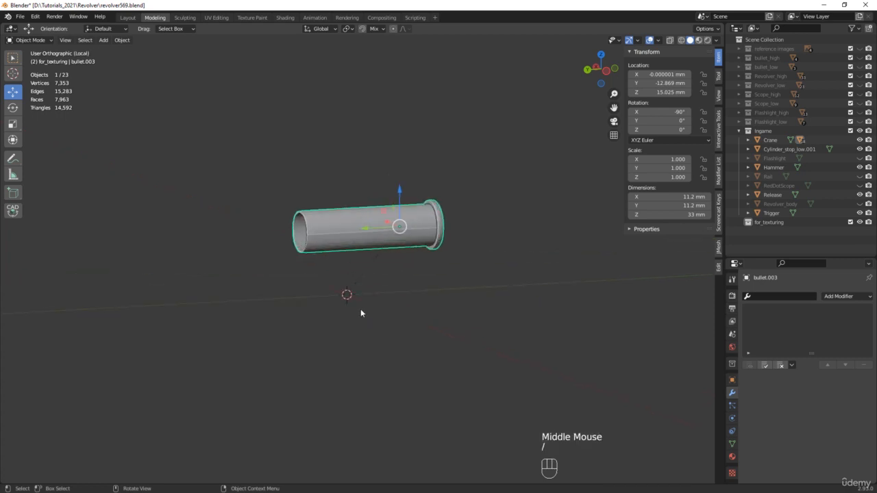
pyautogui.press('KP_Divide')
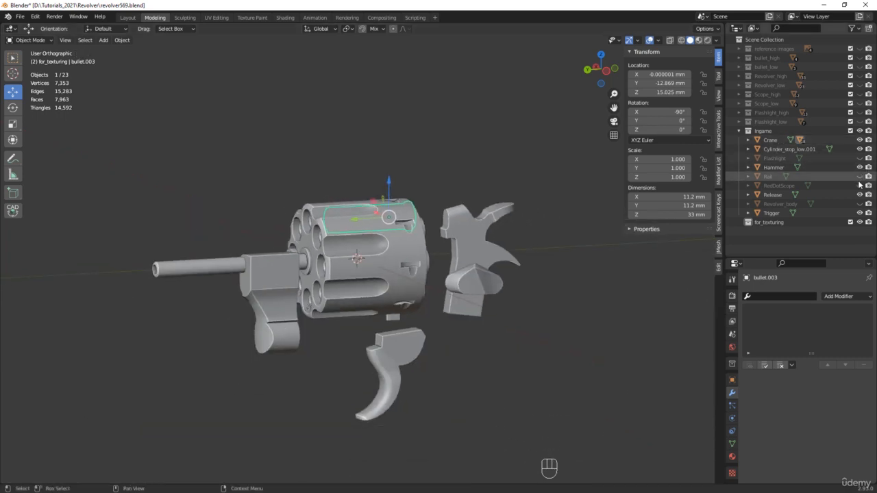
# Step: Unhide Revolver_body, try swinging the crane and cylinder out of the frame, and undo the rotation
pyautogui.click(859, 203)
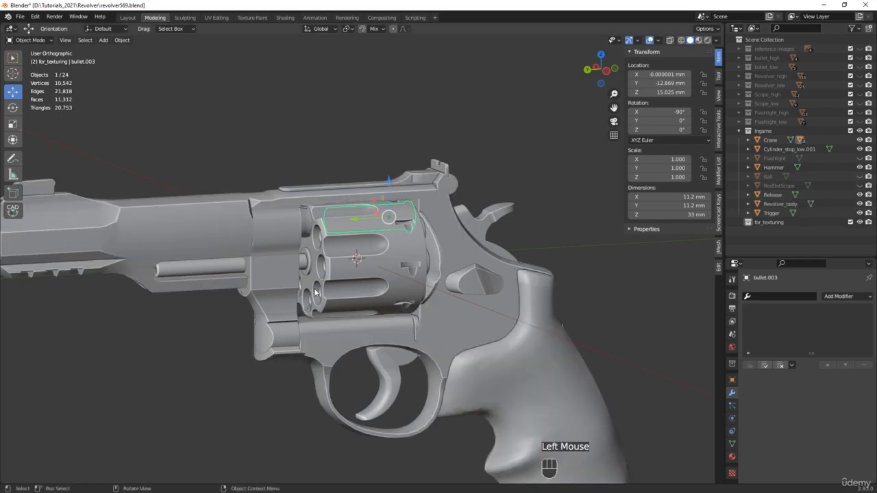
pyautogui.moveTo(316, 291); pyautogui.dragTo(335, 326, button='middle')
pyautogui.click(335, 326)
pyautogui.scroll(2, 335, 326)
pyautogui.press('e')
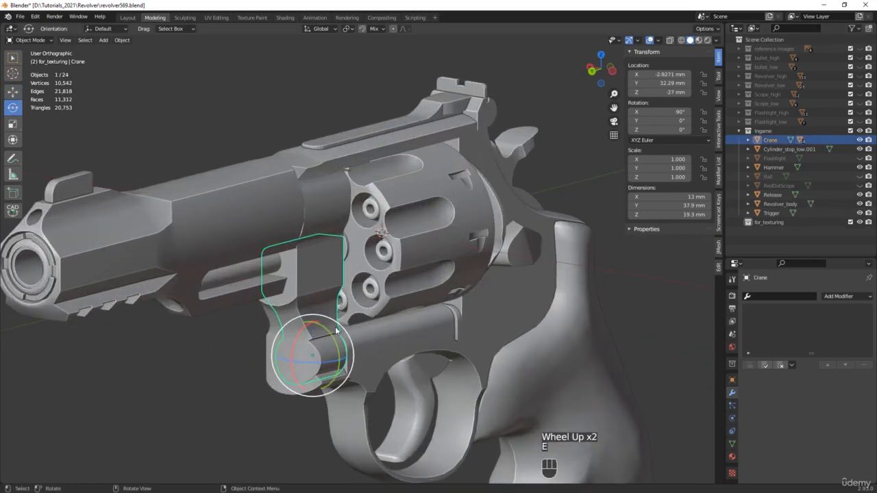
pyautogui.moveTo(329, 337); pyautogui.dragTo(466, 288)
pyautogui.click(494, 249)
pyautogui.hotkey('ctrl', 'z')
pyautogui.hotkey('ctrl', 'z')
pyautogui.hotkey('ctrl', 'z')
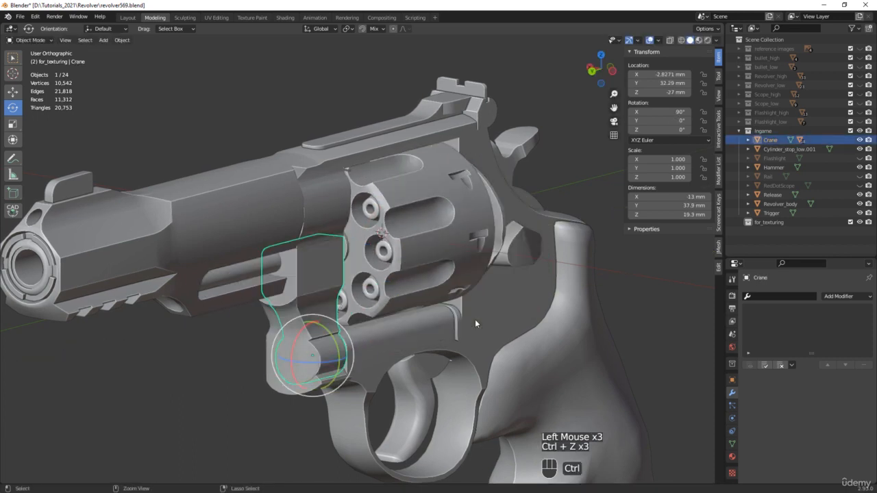
pyautogui.moveTo(496, 283); pyautogui.dragTo(426, 276, button='middle')
pyautogui.scroll(-2, 426, 276)
pyautogui.scroll(1, 426, 276)
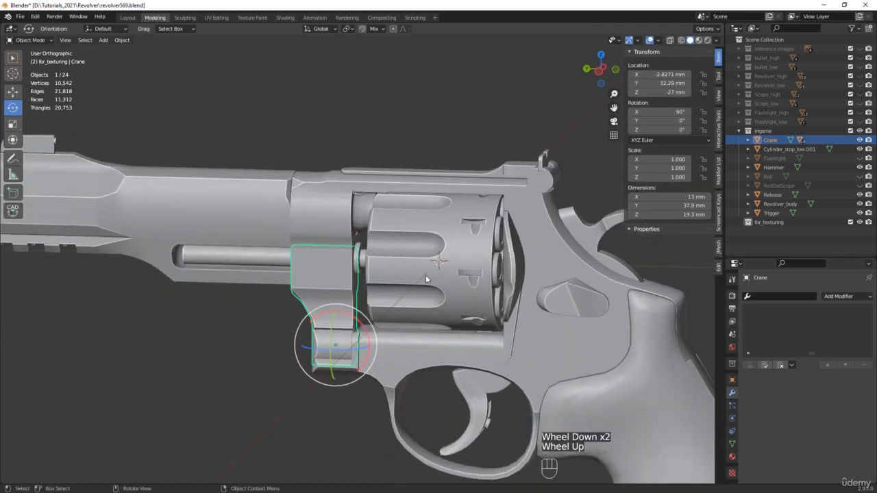
pyautogui.scroll(-1, 459, 123)
pyautogui.click(459, 123)
pyautogui.scroll(-3, 459, 123)
pyautogui.keyDown('shift'); pyautogui.moveTo(459, 124); pyautogui.dragTo(464, 79, button='middle'); pyautogui.keyUp('shift')
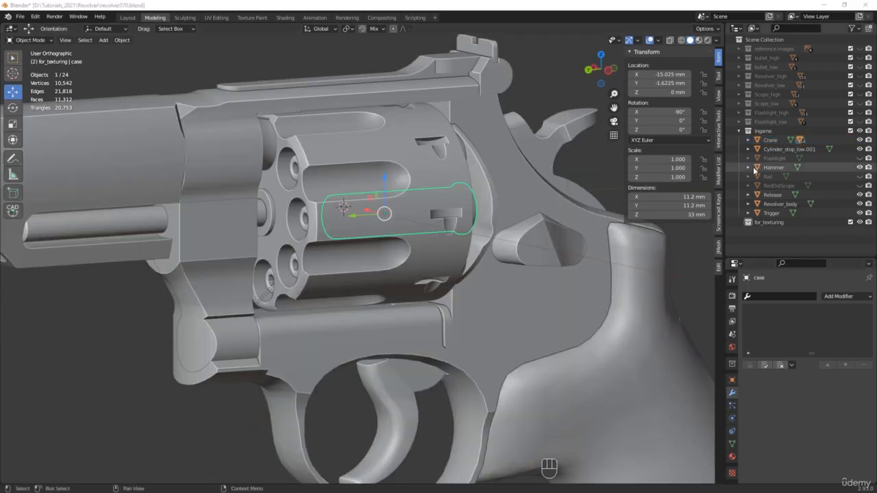
# Step: Rename the Cylinder_stop_low.001 object as Cylinder
pyautogui.doubleClick(788, 149)
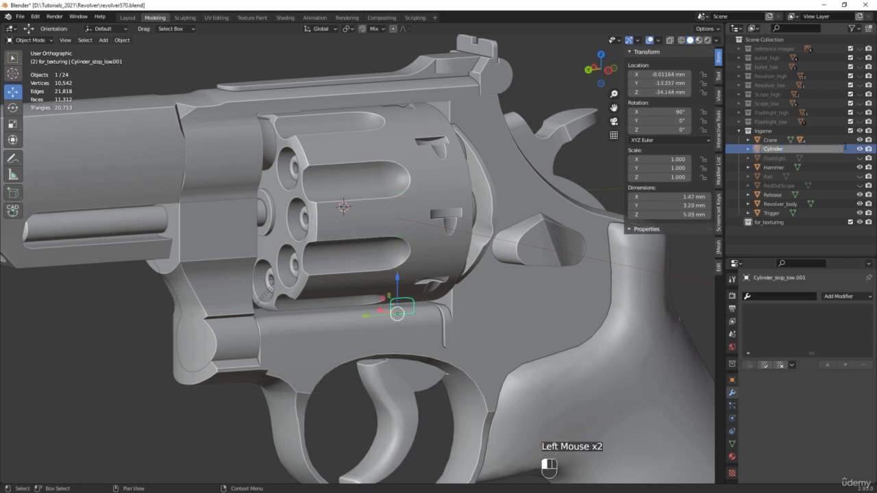
pyautogui.press('Return')
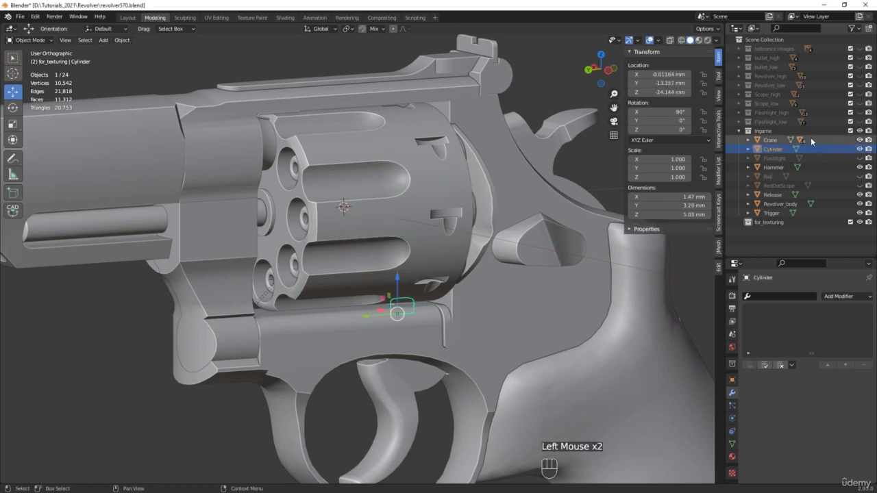
# Step: Unhide the Rail, RedDotScope and Flashlight objects in the Ingame collection
pyautogui.click(860, 176)
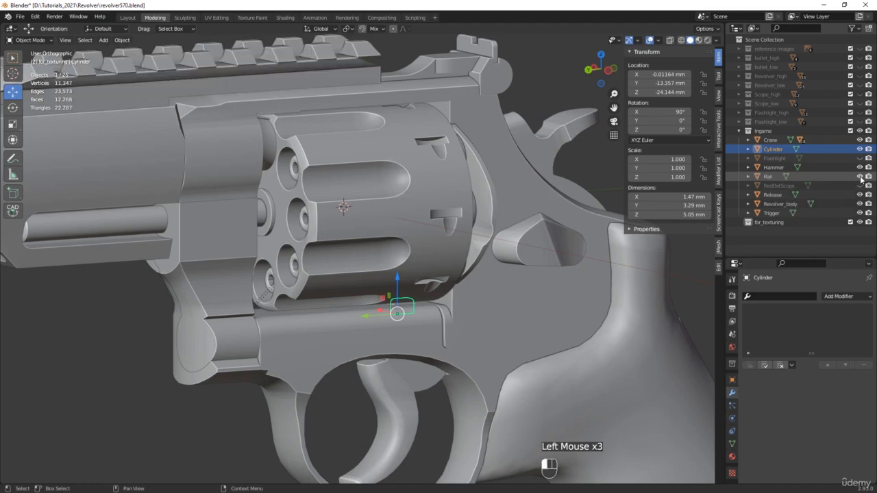
pyautogui.click(859, 185)
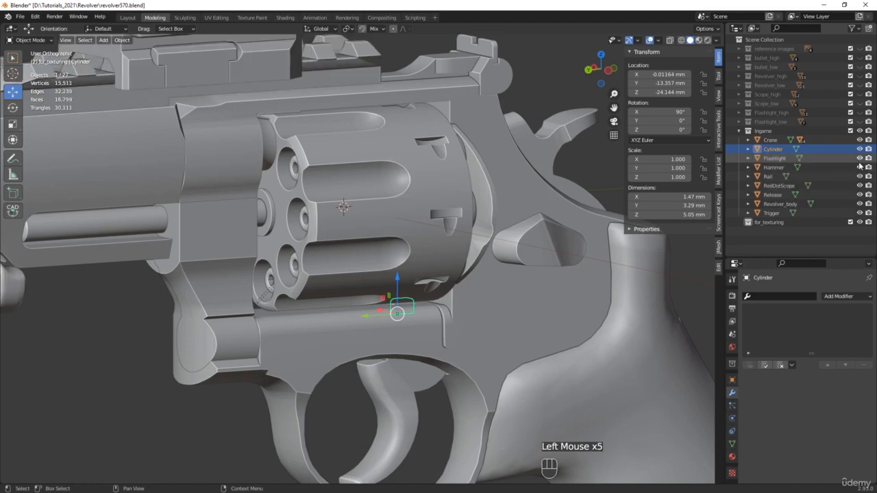
pyautogui.moveTo(411, 288); pyautogui.dragTo(373, 275, button='middle')
pyautogui.scroll(-2, 370, 275)
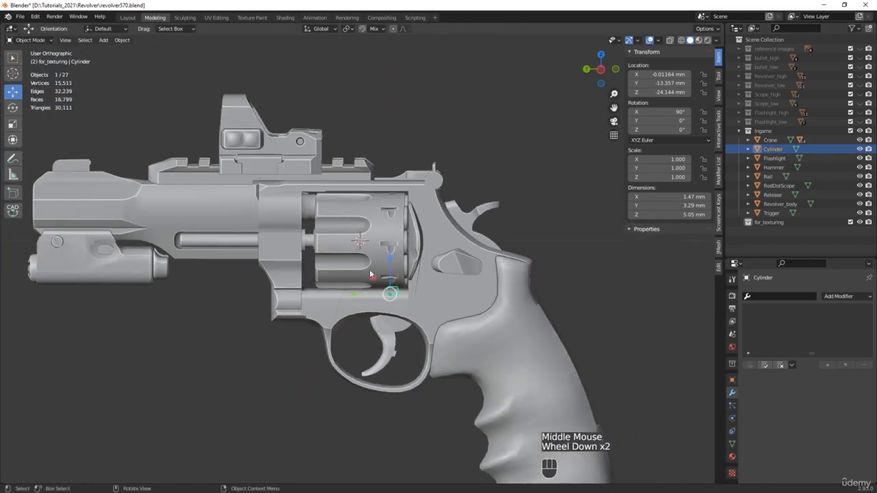
# Step: Select the red dot scope, flashlight and revolver body one after another to check that they are separate objects
pyautogui.click(217, 387)
pyautogui.click(282, 153)
pyautogui.click(127, 262)
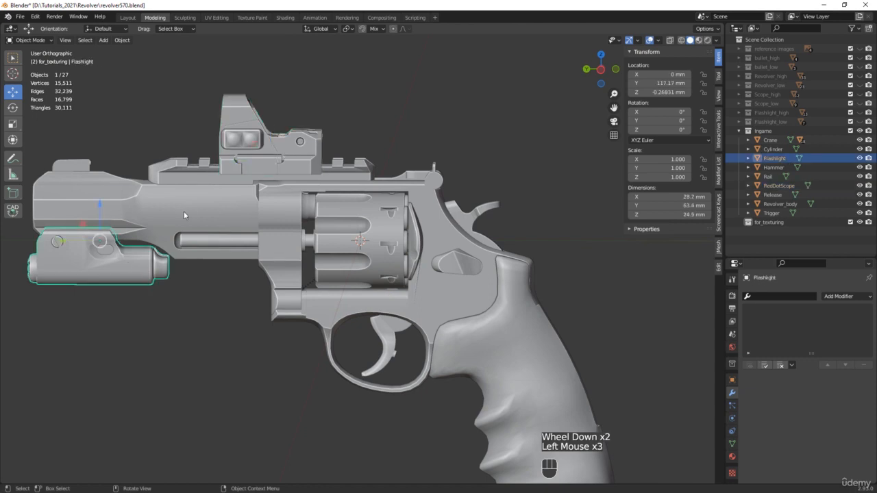
pyautogui.click(209, 217)
pyautogui.scroll(-2, 274, 233)
pyautogui.moveTo(301, 246); pyautogui.dragTo(329, 255, button='middle')
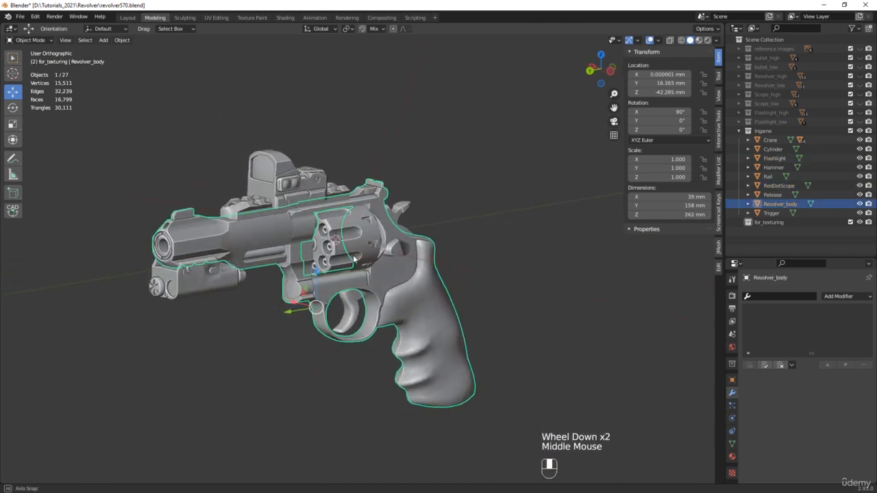
# Step: Try moving the revolver body while the crane is not attached to it, and undo the move
pyautogui.scroll(3, 329, 274)
pyautogui.click(317, 312)
pyautogui.moveTo(316, 313); pyautogui.dragTo(317, 280)
pyautogui.hotkey('ctrl', 'z')
# Step: Parent the Crane, with its attached parts, to Revolver_body
pyautogui.click(314, 268)
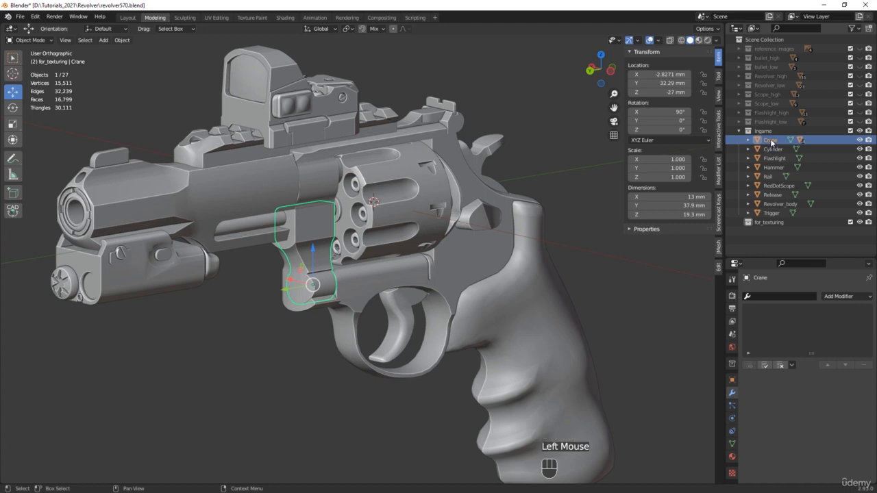
pyautogui.moveTo(770, 138); pyautogui.dragTo(799, 174)
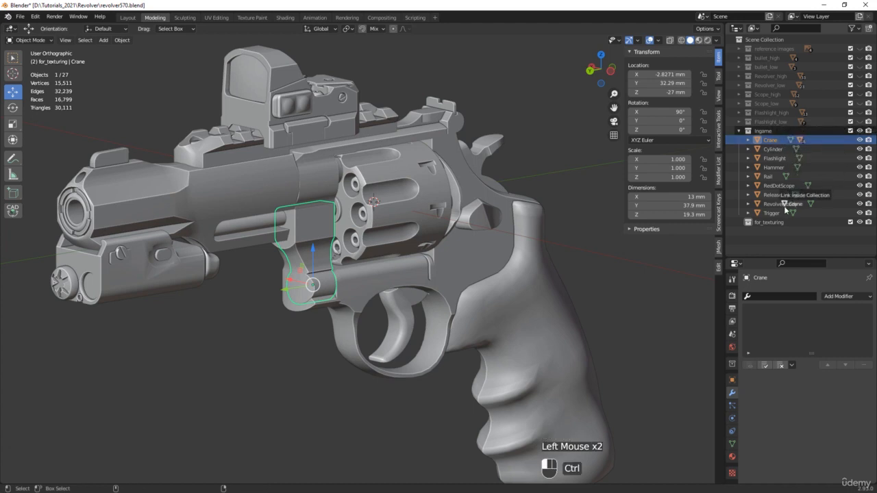
pyautogui.keyDown('shift'); pyautogui.moveTo(785, 210); pyautogui.dragTo(786, 207); pyautogui.keyUp('shift')
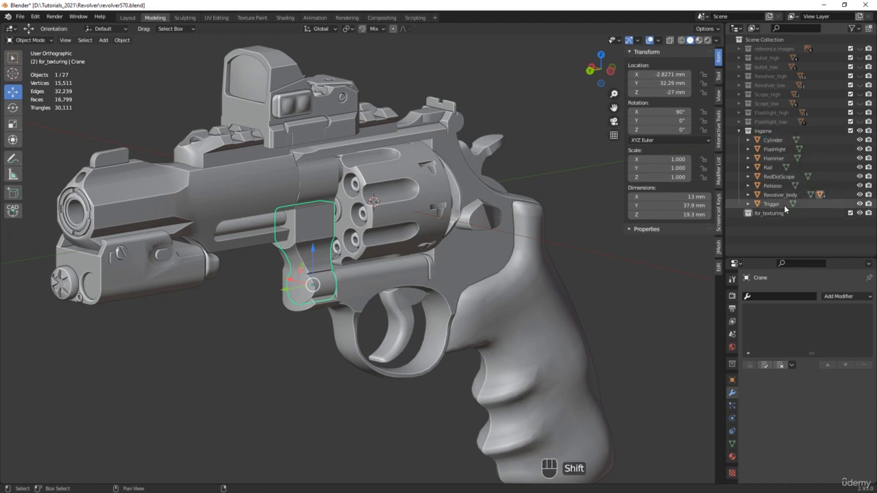
# Step: Test the parenting by moving Revolver_body 111.4 mm along X, and undo the move
pyautogui.click(376, 272)
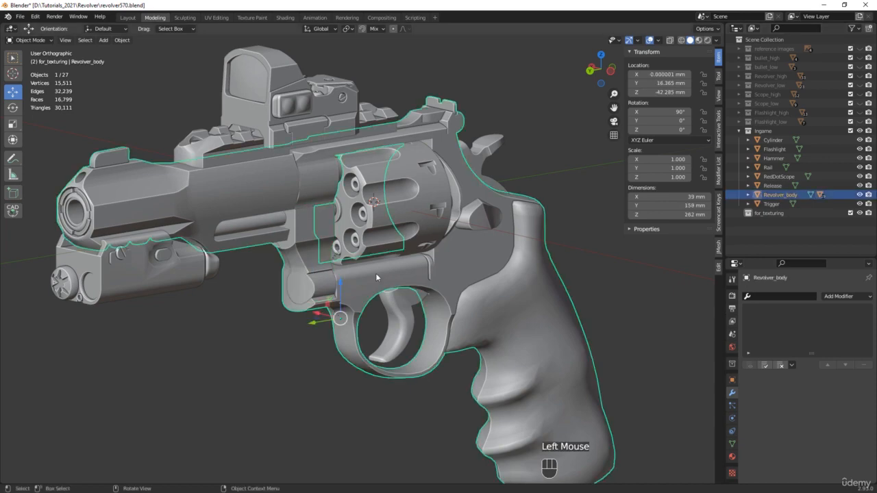
pyautogui.moveTo(375, 272); pyautogui.dragTo(315, 316, button='middle')
pyautogui.moveTo(315, 316); pyautogui.dragTo(92, 258)
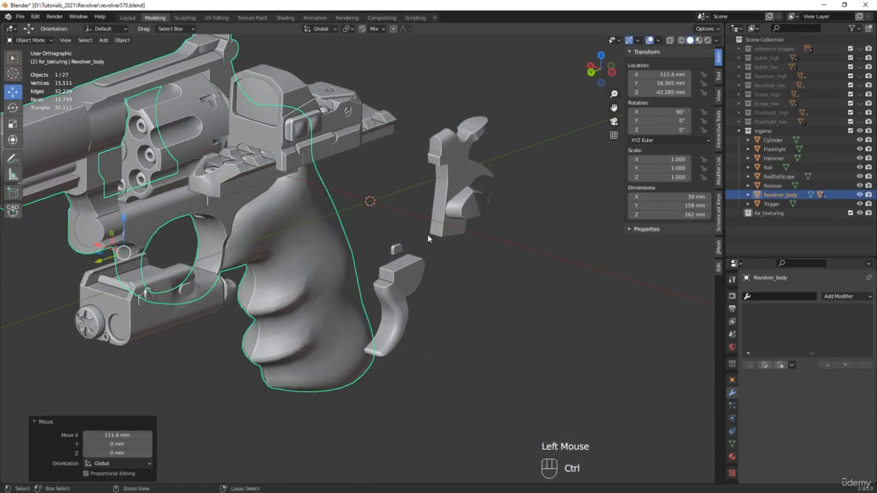
pyautogui.hotkey('ctrl', 'z')
# Step: Parent the cylinder stop, Trigger, Release and Hammer together to Revolver_body in the Ingame collection
pyautogui.moveTo(433, 249); pyautogui.dragTo(388, 239, button='middle')
pyautogui.scroll(2, 412, 273)
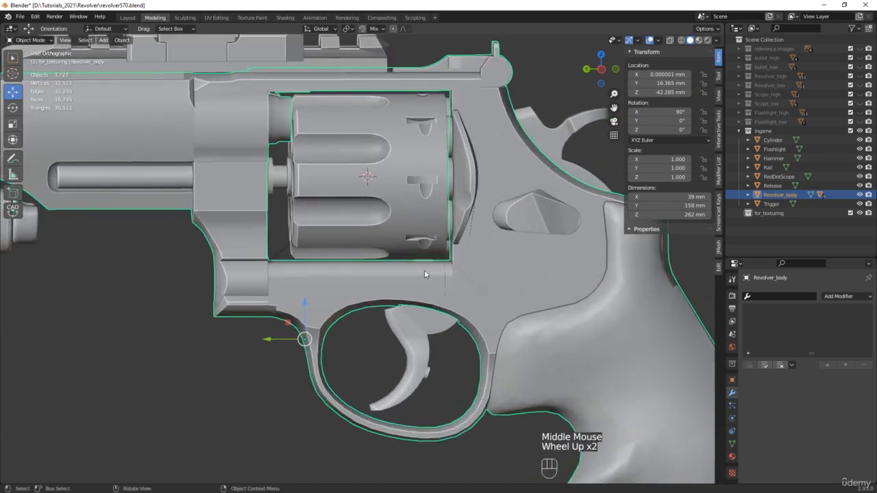
pyautogui.moveTo(424, 273); pyautogui.dragTo(420, 269, button='middle')
pyautogui.scroll(3, 422, 265)
pyautogui.click(424, 266)
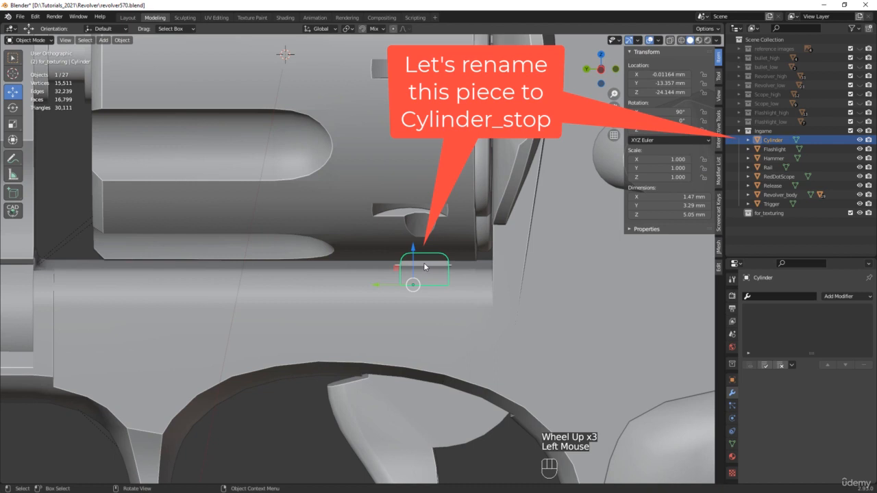
pyautogui.scroll(-2, 422, 269)
pyautogui.keyDown('shift'); pyautogui.click(427, 357); pyautogui.keyUp('shift')
pyautogui.scroll(-2, 427, 358)
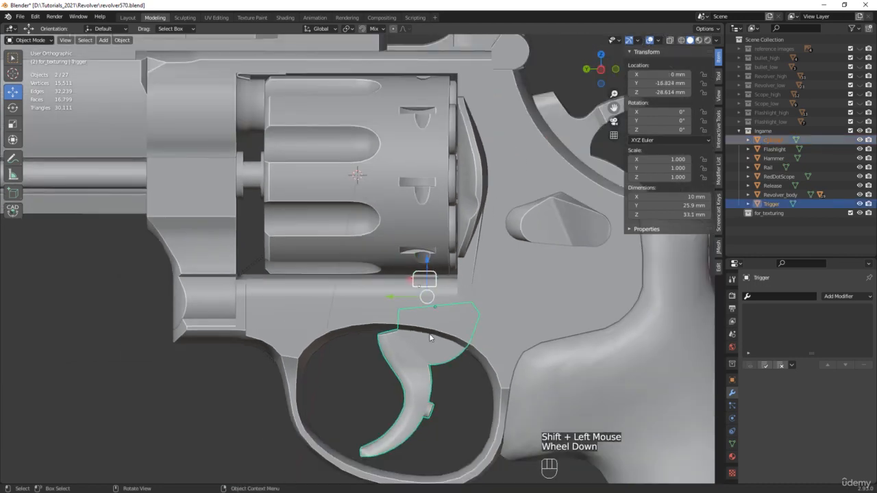
pyautogui.keyDown('shift'); pyautogui.click(531, 241); pyautogui.keyUp('shift')
pyautogui.keyDown('shift'); pyautogui.click(556, 164); pyautogui.keyUp('shift')
pyautogui.scroll(-2, 506, 166)
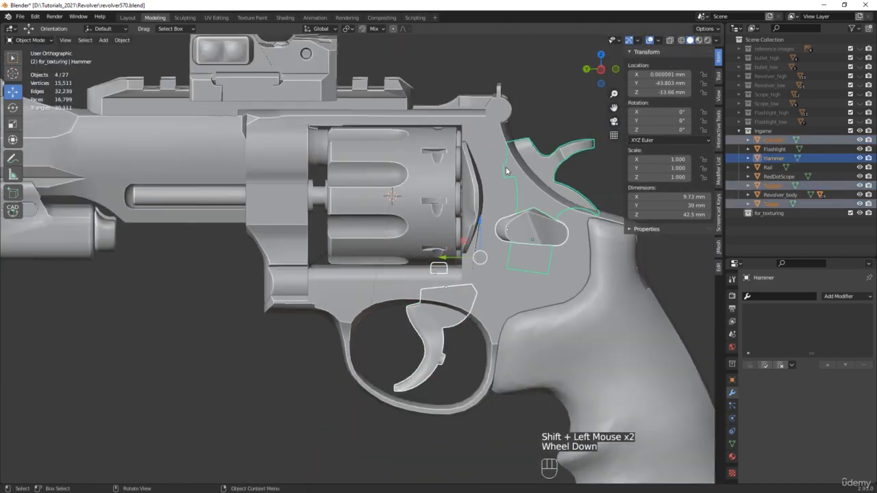
pyautogui.moveTo(506, 166); pyautogui.dragTo(543, 177, button='middle')
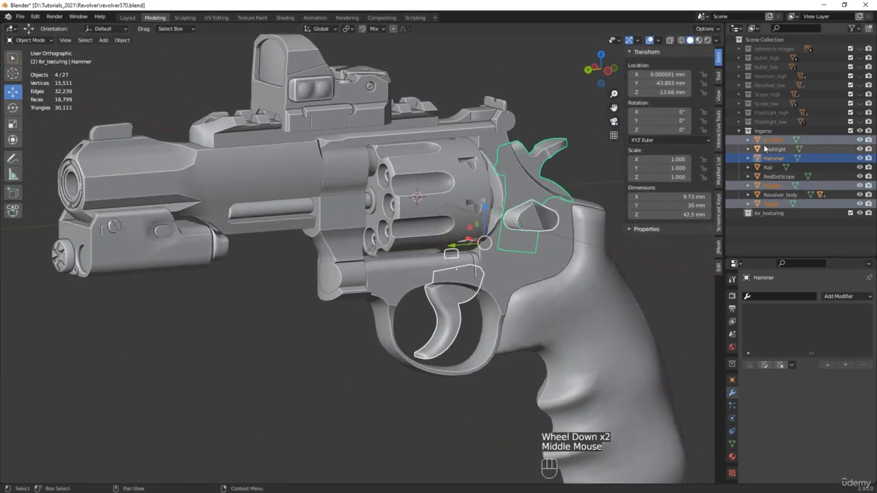
pyautogui.moveTo(771, 143); pyautogui.dragTo(786, 199)
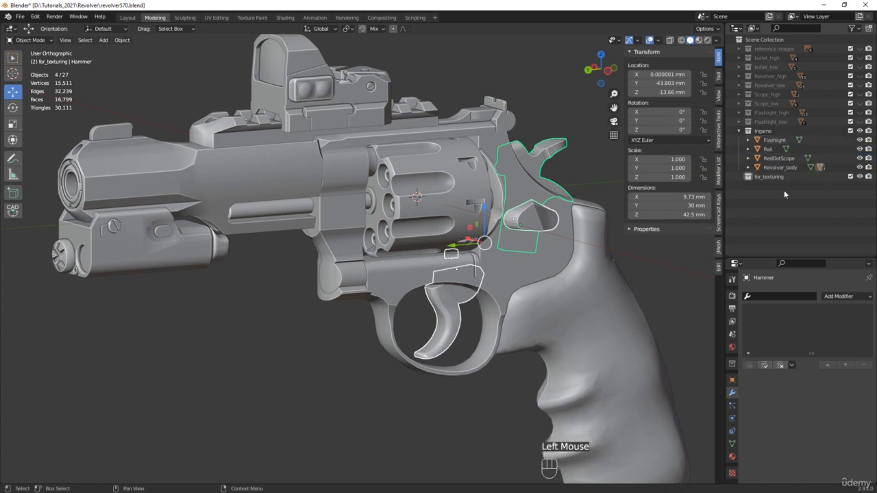
# Step: Try a test move on the gun to check which parts follow the hierarchy, and undo it
pyautogui.moveTo(500, 284); pyautogui.dragTo(346, 306, button='middle')
pyautogui.moveTo(360, 309); pyautogui.dragTo(319, 230)
pyautogui.moveTo(319, 229); pyautogui.dragTo(382, 199, button='middle')
pyautogui.scroll(-3, 236, 225)
pyautogui.hotkey('ctrl', 'z')
# Step: Parent the Rail to Revolver_body and expand the hierarchy to check the children of the body and the Crane
pyautogui.scroll(3, 382, 199)
pyautogui.scroll(2, 382, 199)
pyautogui.click(367, 160)
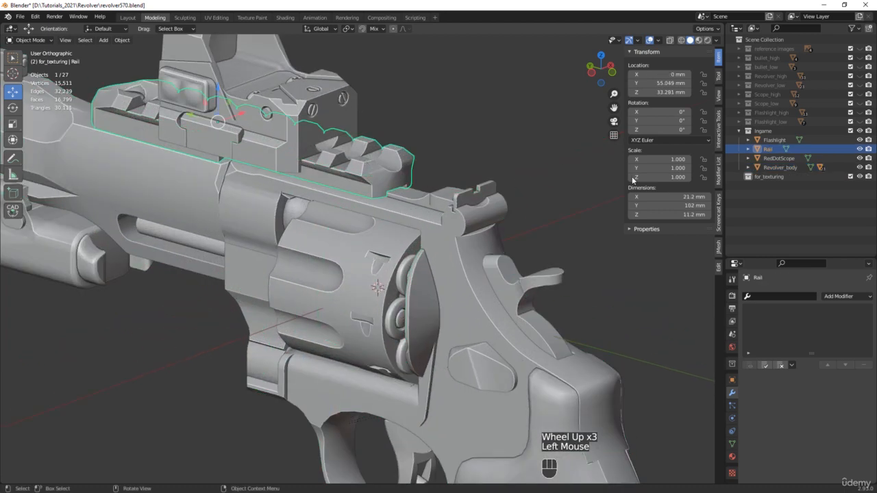
pyautogui.moveTo(772, 150); pyautogui.dragTo(790, 167)
pyautogui.click(747, 158)
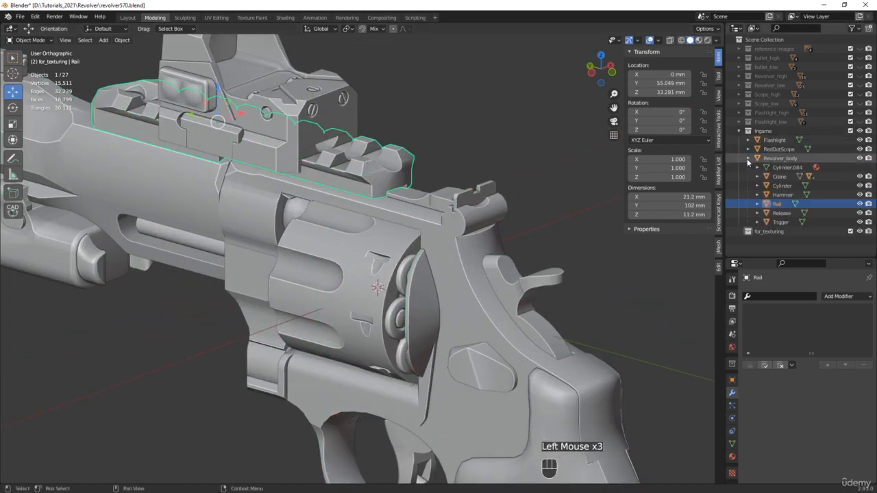
pyautogui.click(757, 177)
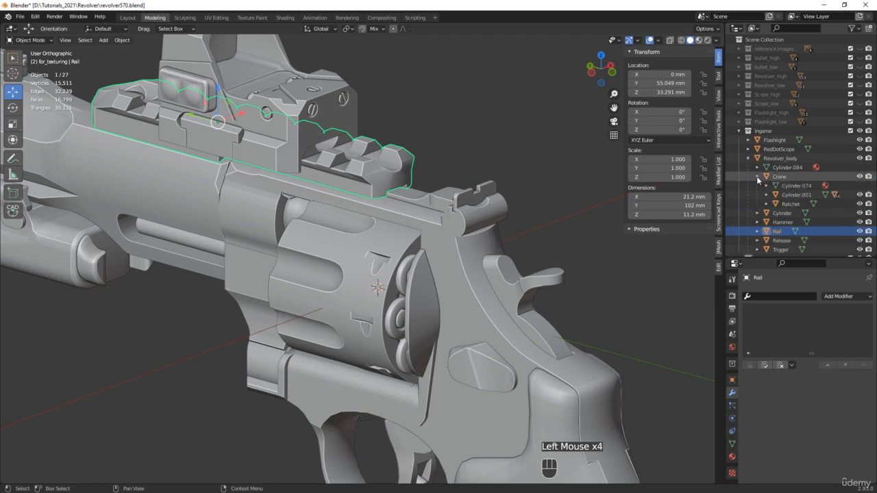
pyautogui.click(757, 177)
# Step: Test the extended hierarchy by moving Revolver_body along X, and undo the move
pyautogui.scroll(-3, 385, 200)
pyautogui.moveTo(385, 200); pyautogui.dragTo(471, 278, button='middle')
pyautogui.click(464, 273)
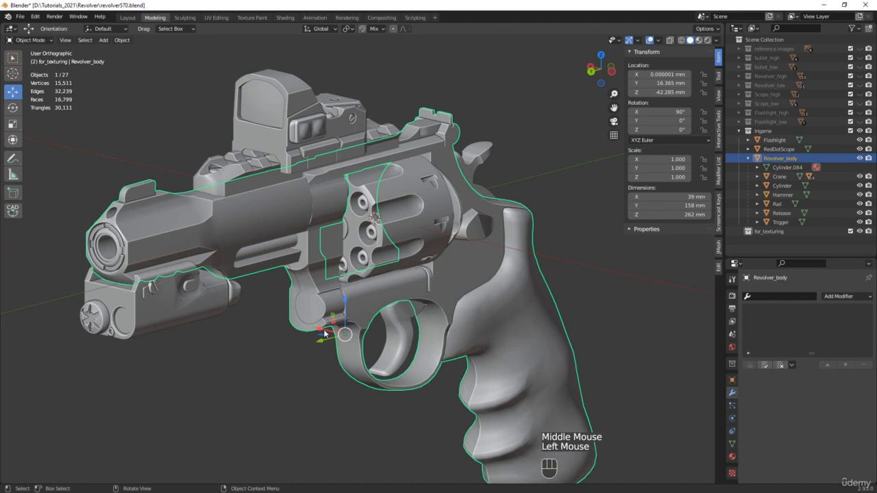
pyautogui.moveTo(324, 331); pyautogui.dragTo(150, 291)
pyautogui.moveTo(444, 266); pyautogui.dragTo(293, 215, button='middle')
pyautogui.scroll(-2, 315, 273)
pyautogui.scroll(3, 293, 215)
pyautogui.hotkey('ctrl', 'z')
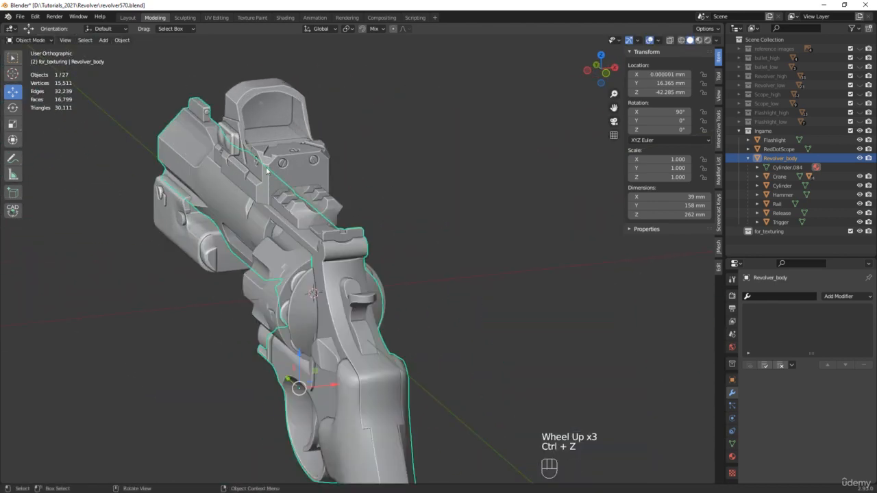
# Step: Test swinging the Crane and its attached cylinder out by rotating it about the Y axis, and undo the rotation
pyautogui.moveTo(224, 188); pyautogui.dragTo(274, 302, button='middle')
pyautogui.click(289, 341)
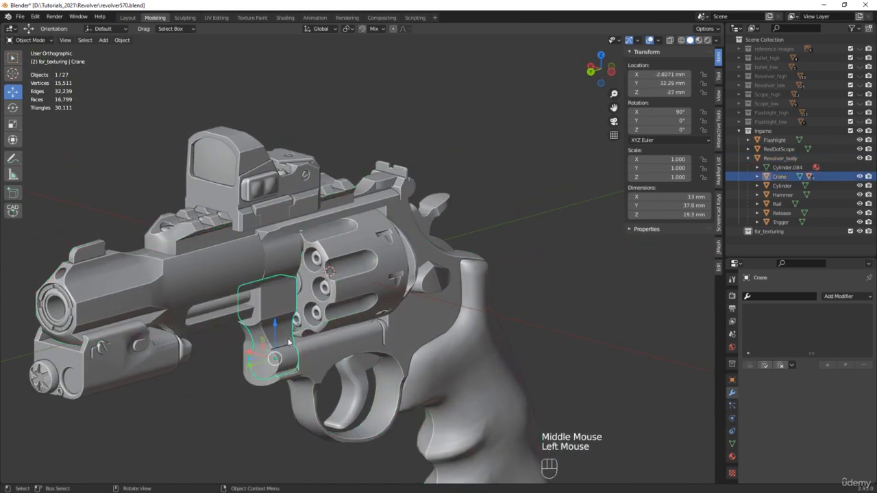
pyautogui.press('e')
pyautogui.moveTo(291, 342); pyautogui.dragTo(334, 346)
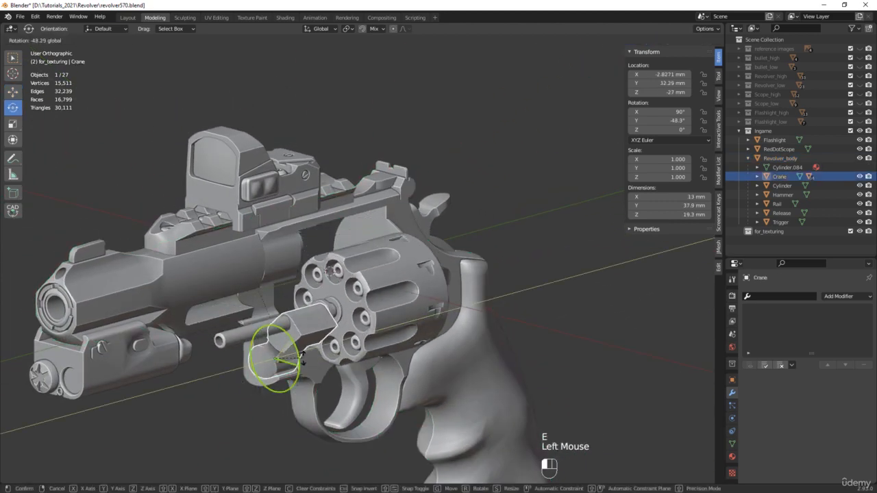
pyautogui.hotkey('ctrl', 'z')
# Step: Select the Rail to check it as a separate part, clear the selection and view the whole gun
pyautogui.click(201, 235)
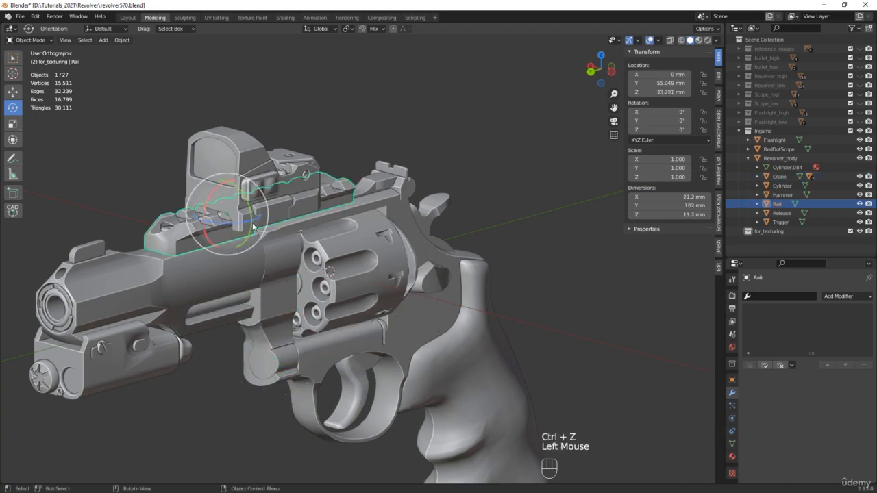
pyautogui.moveTo(585, 249); pyautogui.dragTo(528, 236, button='middle')
pyautogui.click(517, 158)
pyautogui.scroll(-2, 470, 192)
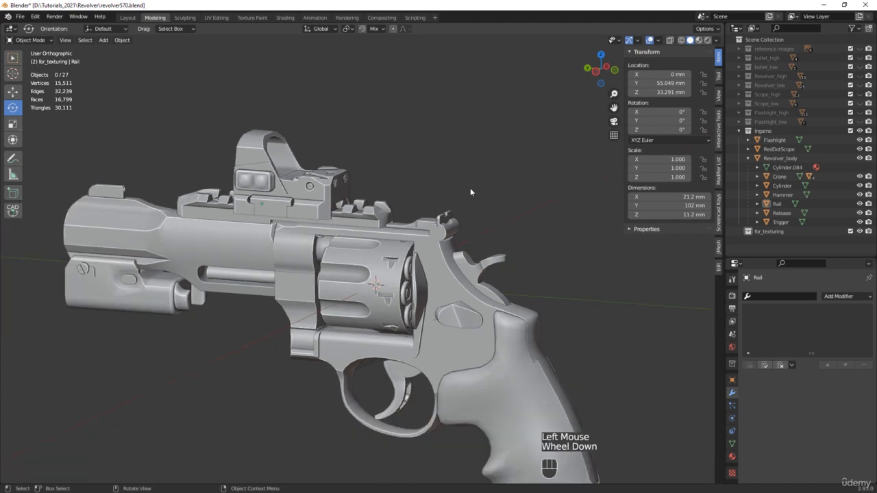
pyautogui.scroll(-1, 470, 187)
pyautogui.moveTo(509, 199); pyautogui.dragTo(502, 173, button='middle')
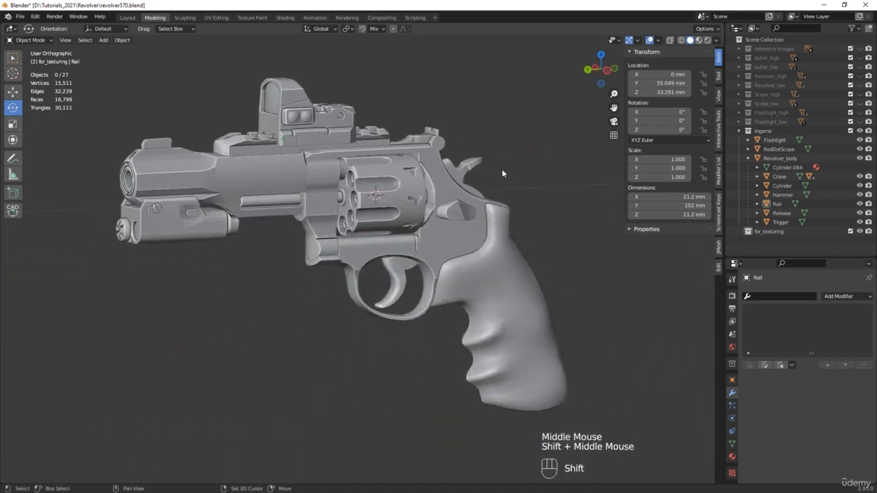
# Step: Isolate Revolver_body in Edit Mode and connect the two lower vertices of the crane recess's curved edge to the opposite lower corner vertex
pyautogui.click(324, 262)
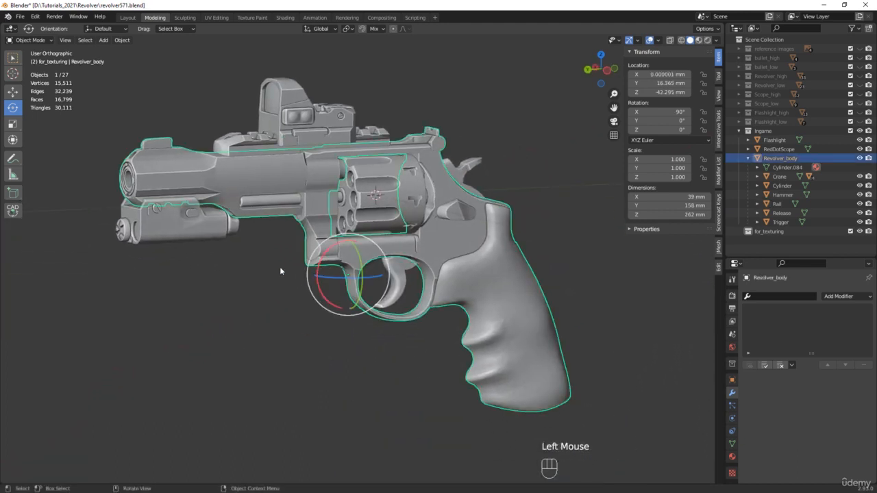
pyautogui.press('KP_Divide')
pyautogui.press('w')
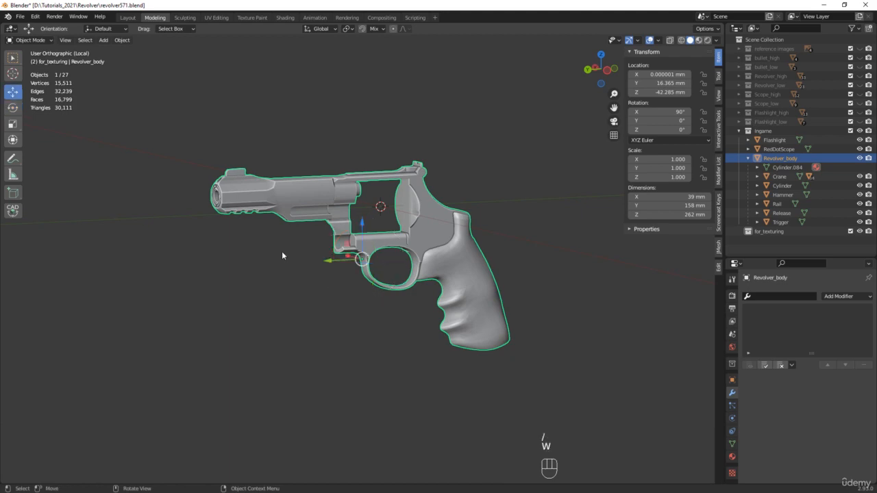
pyautogui.press('Tab')
pyautogui.scroll(10, 296, 234)
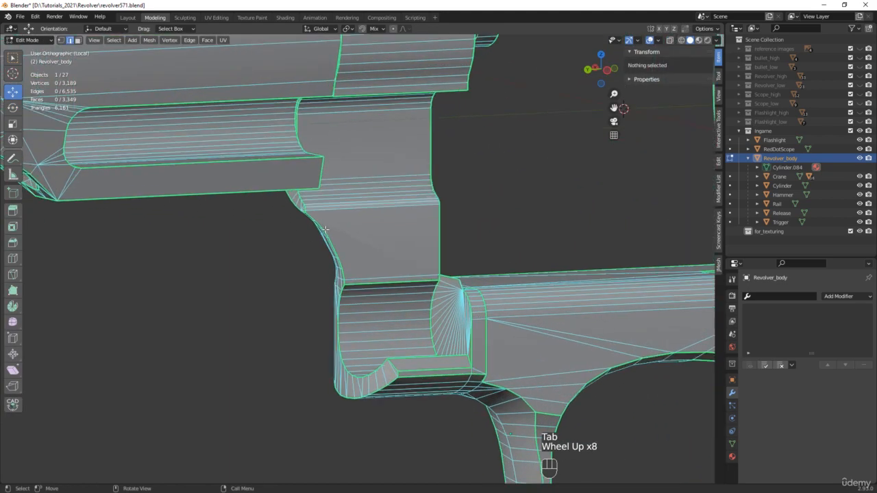
pyautogui.press('1')
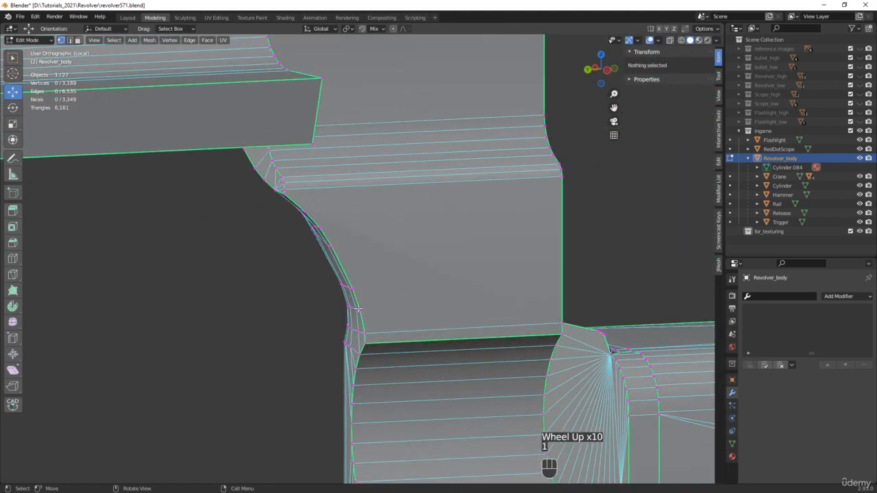
pyautogui.click(354, 307)
pyautogui.keyDown('shift'); pyautogui.click(356, 297); pyautogui.keyUp('shift')
pyautogui.moveTo(355, 297); pyautogui.dragTo(365, 303, button='middle')
pyautogui.click(357, 286)
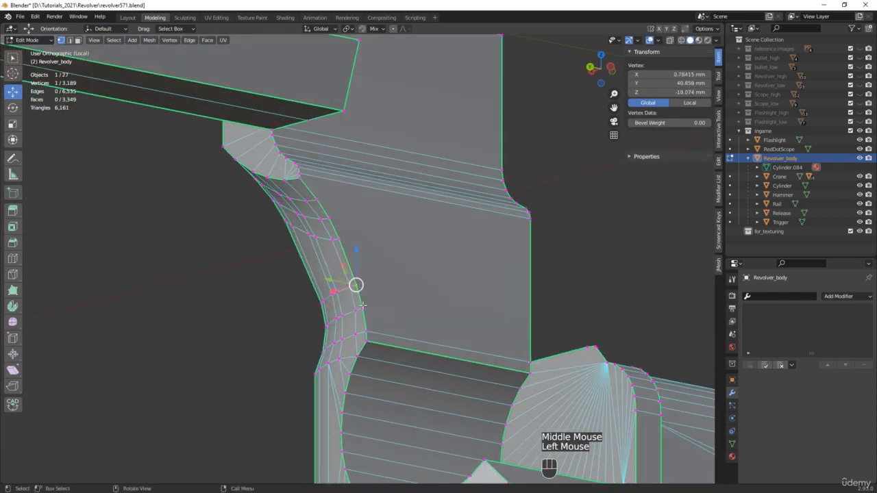
pyautogui.keyDown('shift'); pyautogui.click(364, 308); pyautogui.keyUp('shift')
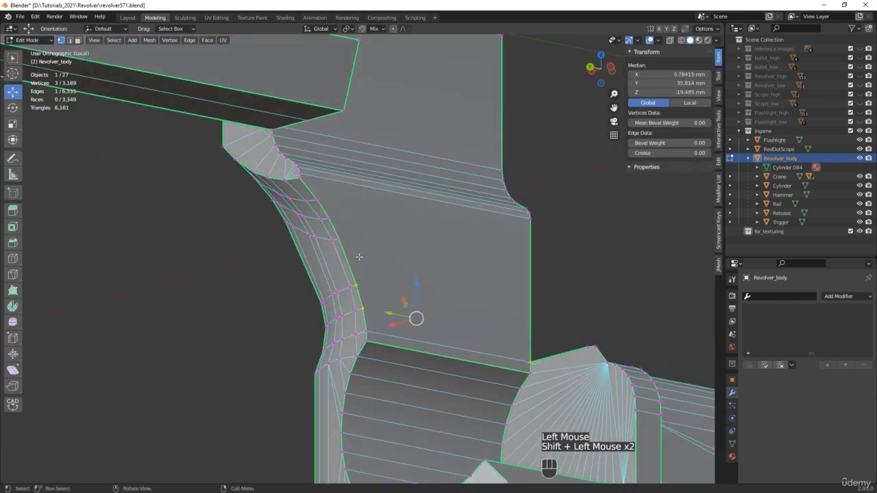
pyautogui.press('j')
# Step: Connect the three upper vertices of the recess's curved edge to the opposite upper corner vertices, and return to the full gun in Object Mode
pyautogui.click(342, 241)
pyautogui.keyDown('shift'); pyautogui.click(331, 219); pyautogui.keyUp('shift')
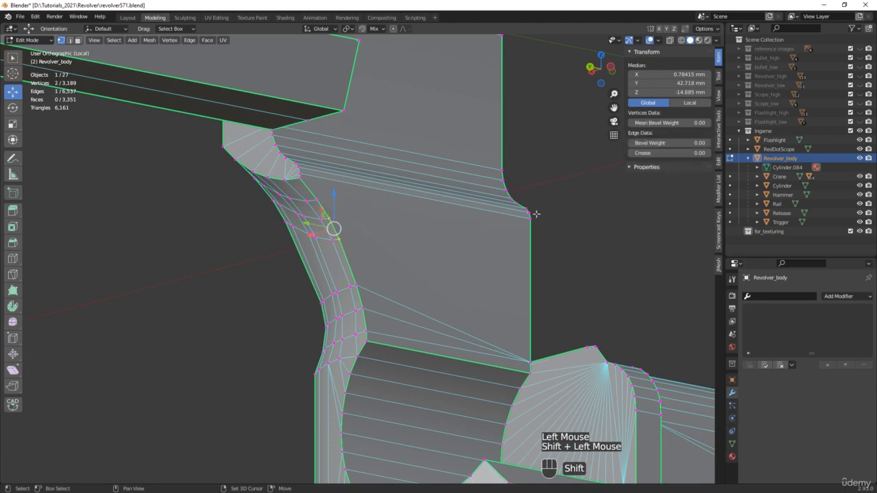
pyautogui.keyDown('shift'); pyautogui.click(530, 220); pyautogui.keyUp('shift')
pyautogui.press('j')
pyautogui.click(318, 198)
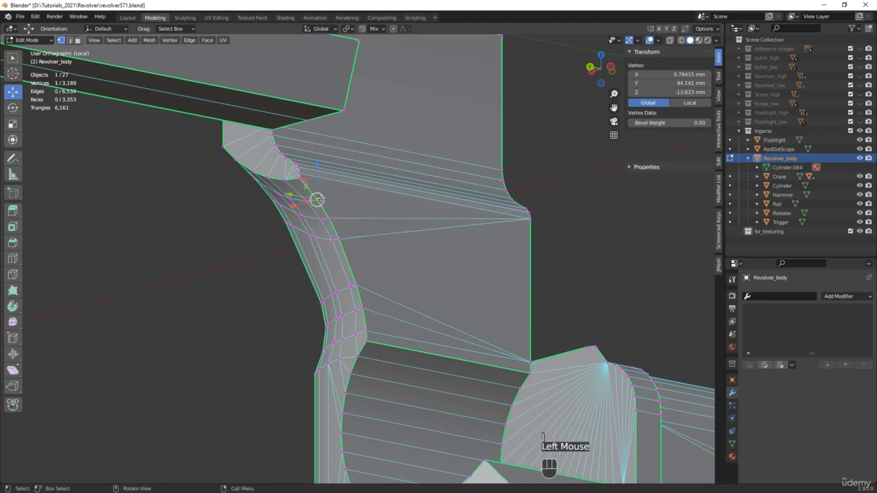
pyautogui.keyDown('shift'); pyautogui.click(530, 214); pyautogui.keyUp('shift')
pyautogui.press('j')
pyautogui.scroll(-5, 535, 217)
pyautogui.moveTo(574, 241); pyautogui.dragTo(548, 272, button='middle')
pyautogui.press('/')
pyautogui.press('Tab')
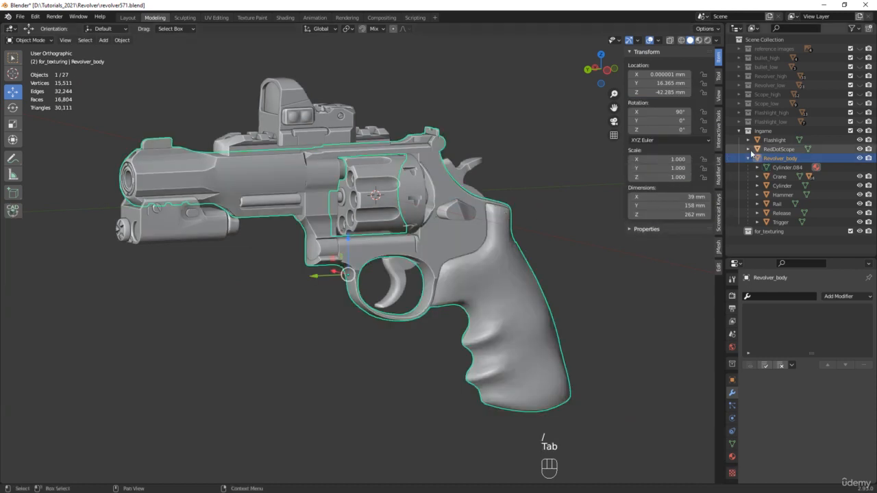
# Step: Collapse and hide the Ingame collection and show the Revolver_low collection
pyautogui.click(739, 131)
pyautogui.click(860, 131)
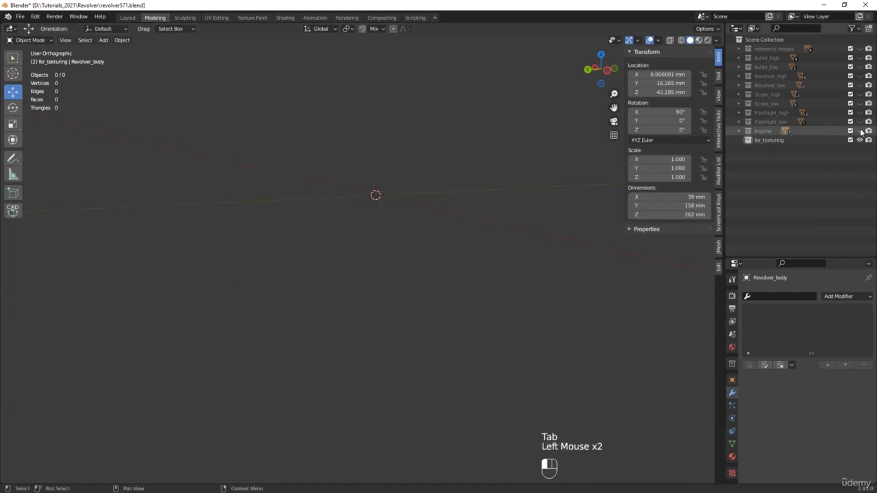
pyautogui.click(860, 85)
# Step: Isolate Frame_low in Edit Mode and connect the two lower vertices of the crane recess's curve to the opposite lower corner
pyautogui.moveTo(322, 277)
pyautogui.mouseDown(button='middle')
pyautogui.moveTo(307, 288)
pyautogui.moveTo(312, 268)
pyautogui.mouseUp(button='middle')
pyautogui.click(310, 265)
pyautogui.press('/')
pyautogui.press('Tab')
pyautogui.scroll(4, 246, 245)
pyautogui.scroll(1, 248, 247)
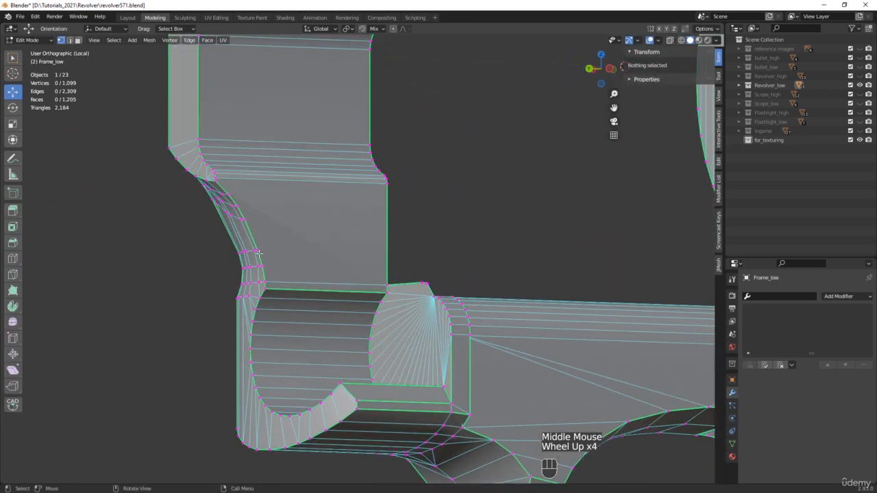
pyautogui.click(261, 264)
pyautogui.keyDown('shift'); pyautogui.click(259, 257); pyautogui.keyUp('shift')
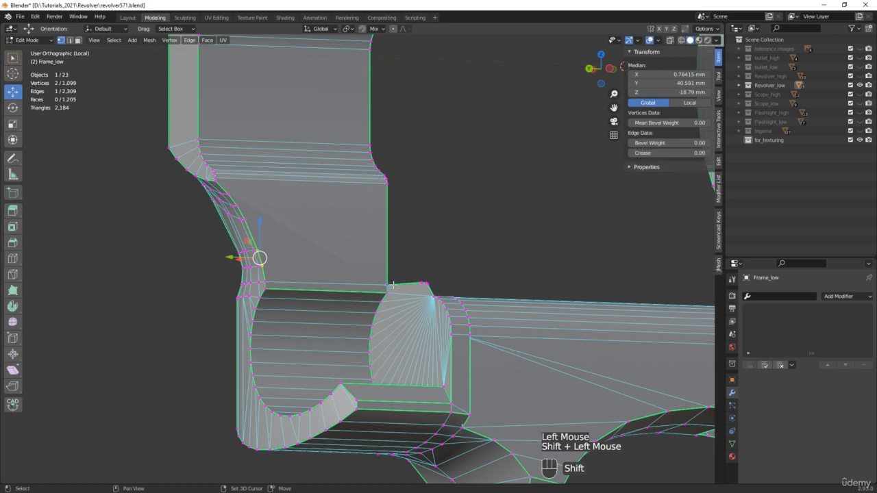
pyautogui.press('j')
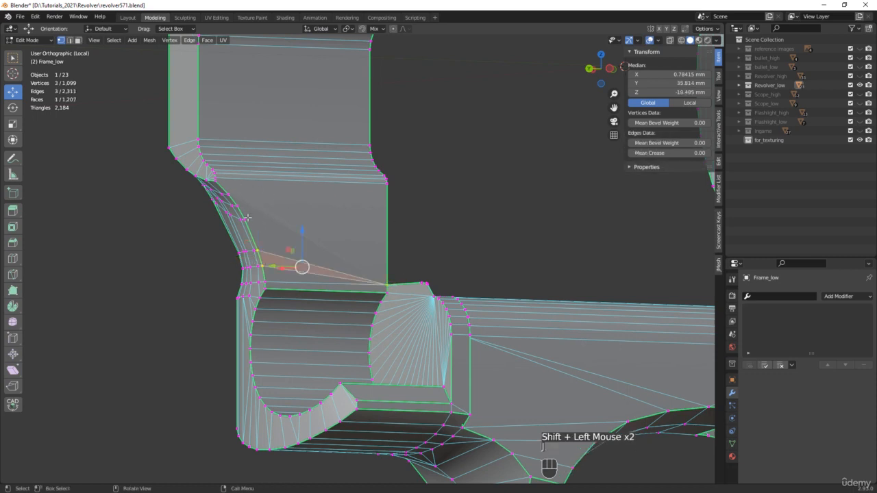
# Step: Connect the three upper curve vertices of Frame_low's crane recess to the opposite upper corner, and leave Edit Mode and the isolated view
pyautogui.click(247, 218)
pyautogui.keyDown('shift'); pyautogui.click(239, 205); pyautogui.keyUp('shift')
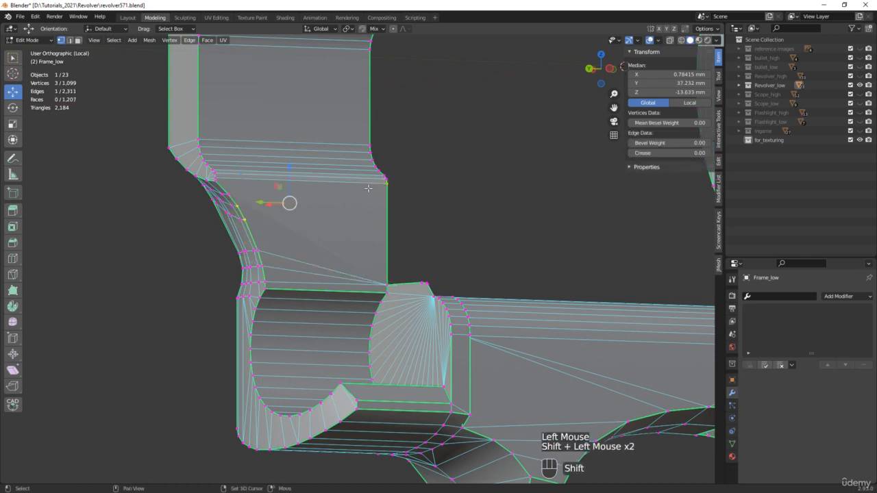
pyautogui.press('j')
pyautogui.click(230, 194)
pyautogui.keyDown('shift'); pyautogui.click(388, 183); pyautogui.keyUp('shift')
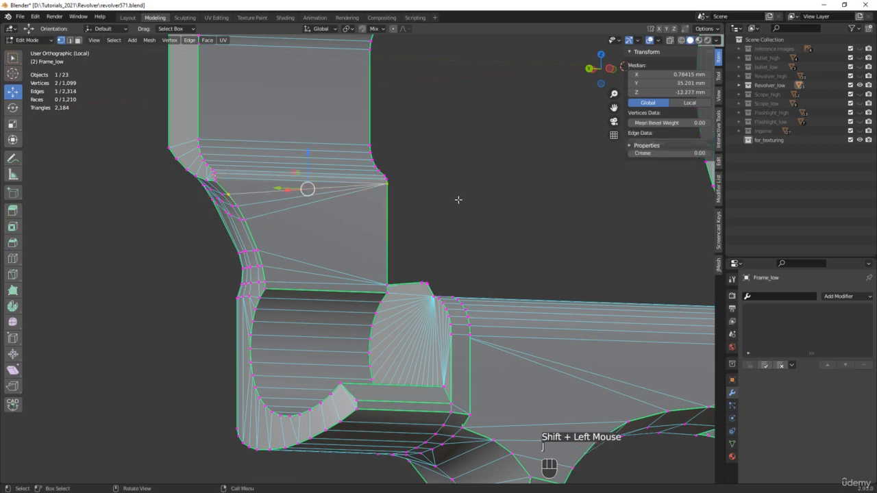
pyautogui.moveTo(458, 196); pyautogui.dragTo(413, 211, button='middle')
pyautogui.press('Tab')
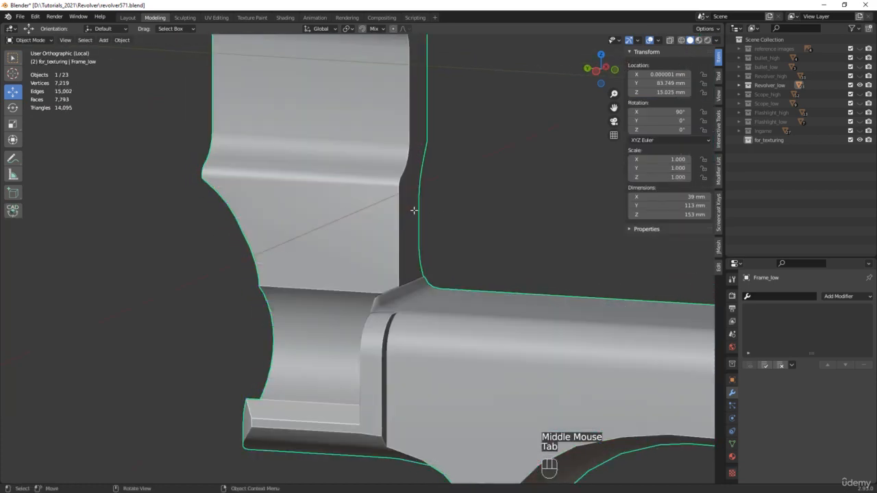
pyautogui.press('/')
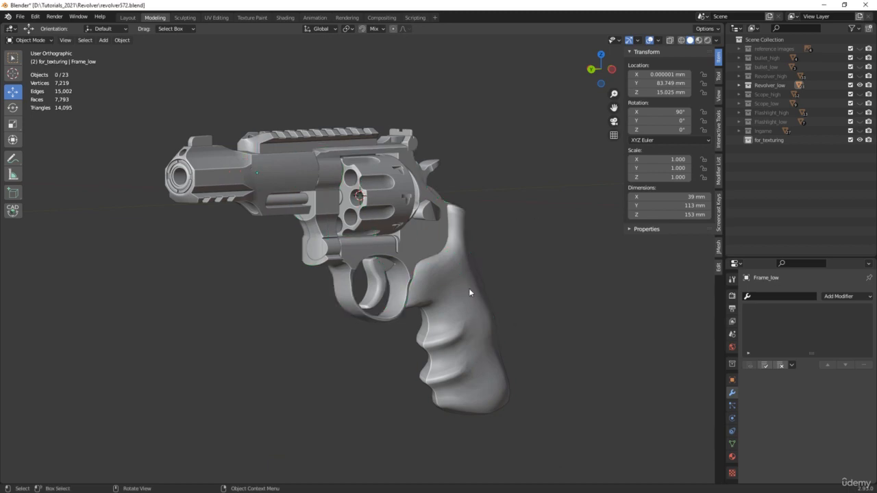
# Step: In Edit Mode on Grip_low, connect the vertex on one side of the rear slot's lower curve to the grip vertex diagonally below
pyautogui.click(469, 289)
pyautogui.moveTo(469, 289); pyautogui.dragTo(481, 380, button='middle')
pyautogui.scroll(8, 481, 379)
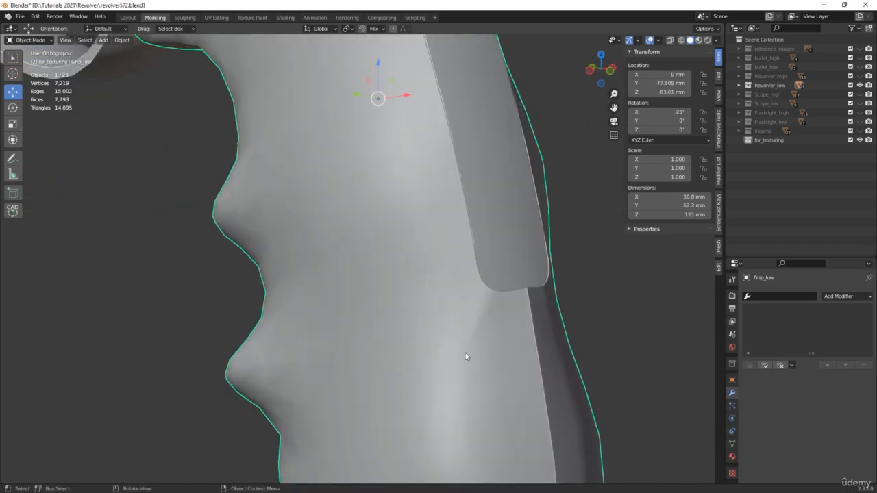
pyautogui.press('Tab')
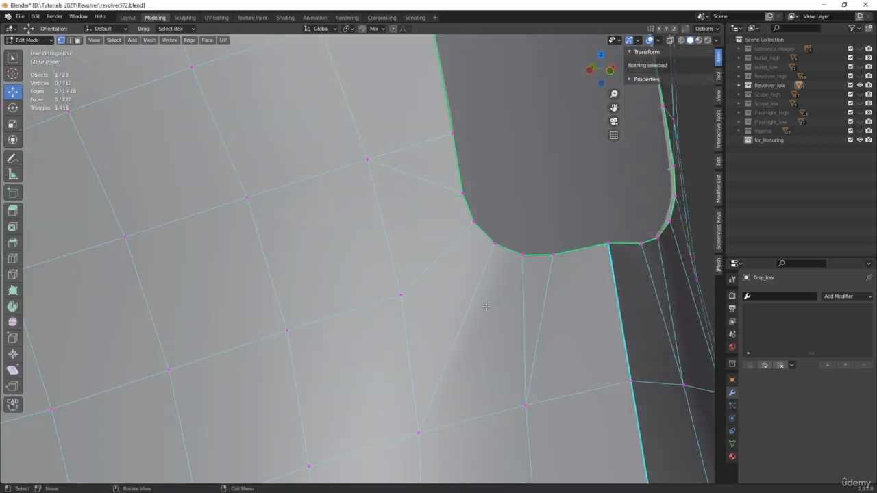
pyautogui.click(472, 224)
pyautogui.moveTo(472, 224)
pyautogui.mouseDown(button='middle')
pyautogui.moveTo(476, 305)
pyautogui.moveTo(442, 336)
pyautogui.mouseUp(button='middle')
pyautogui.hotkey('alt', 'z')
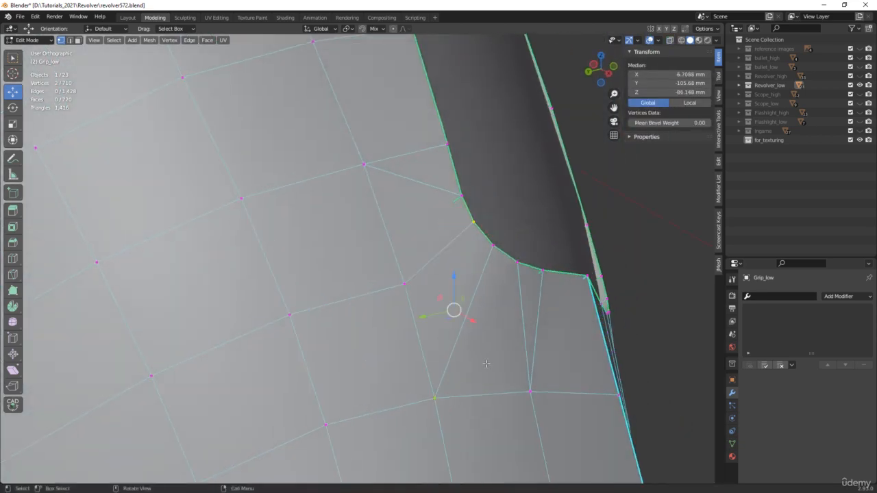
pyautogui.press('j')
pyautogui.moveTo(556, 320); pyautogui.dragTo(495, 355, button='middle')
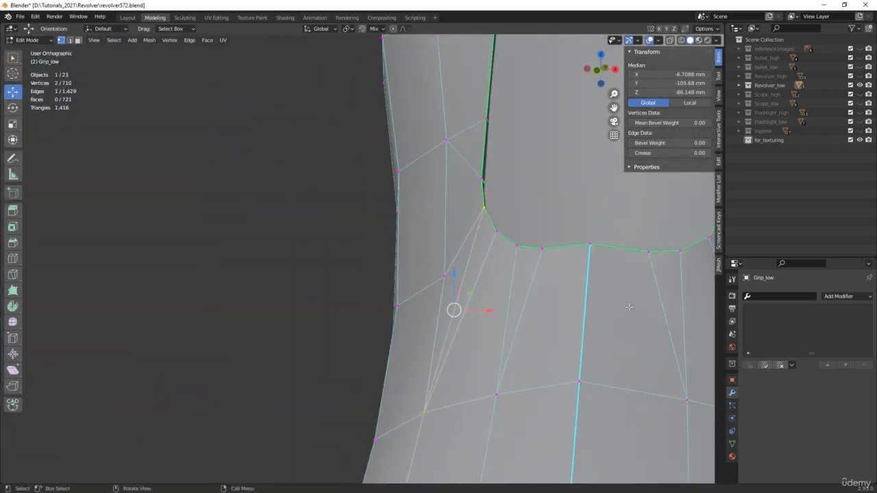
# Step: Connect the mirrored vertex on the opposite side of Grip_low's slot curve to the grip vertex diagonally below it
pyautogui.keyDown('shift'); pyautogui.moveTo(629, 307); pyautogui.dragTo(583, 261, button='middle'); pyautogui.keyUp('shift')
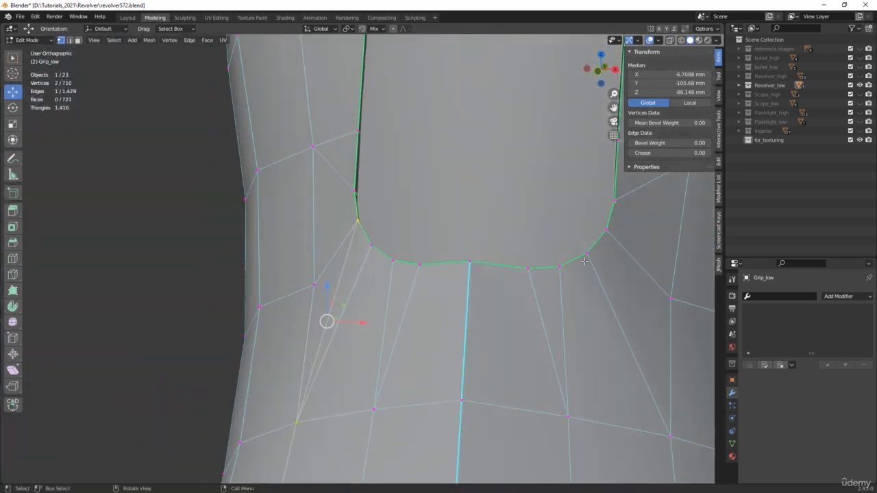
pyautogui.click(606, 230)
pyautogui.keyDown('shift'); pyautogui.click(670, 435); pyautogui.keyUp('shift')
pyautogui.press('j')
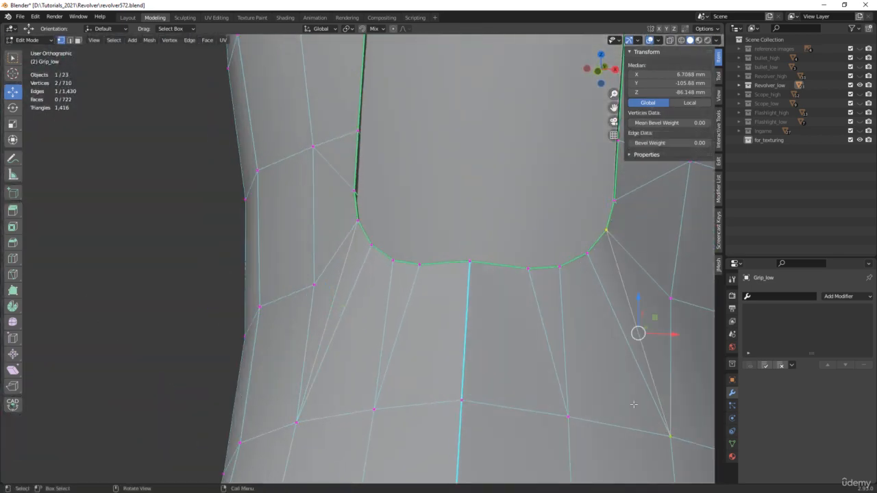
# Step: Examine the shading around the grip's slot end and the matching Frame_low strip in Edit Mode, and return to Object Mode
pyautogui.scroll(-2, 583, 350)
pyautogui.moveTo(583, 350); pyautogui.dragTo(638, 358, button='middle')
pyautogui.hotkey('alt', 'z')
pyautogui.moveTo(457, 340); pyautogui.dragTo(491, 338, button='middle')
pyautogui.scroll(3, 481, 320)
pyautogui.hotkey('alt', 'z')
pyautogui.press('Tab')
pyautogui.click(513, 213)
pyautogui.press('Tab')
pyautogui.moveTo(521, 333); pyautogui.dragTo(486, 269, button='middle')
pyautogui.moveTo(496, 240); pyautogui.dragTo(499, 240)
pyautogui.moveTo(498, 240)
pyautogui.mouseDown(button='middle')
pyautogui.moveTo(537, 241)
pyautogui.moveTo(491, 249)
pyautogui.mouseUp(button='middle')
pyautogui.scroll(-5, 478, 259)
pyautogui.press('Tab')
pyautogui.scroll(-7, 477, 258)
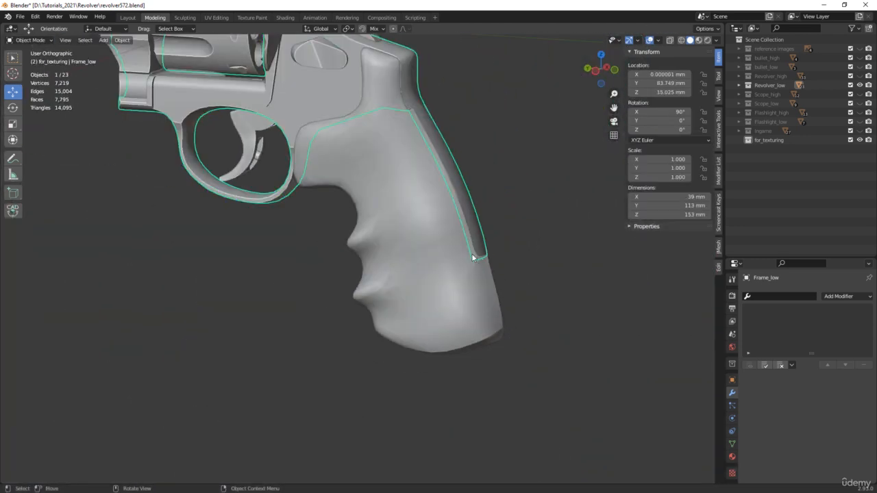
pyautogui.keyDown('shift'); pyautogui.moveTo(405, 227); pyautogui.dragTo(485, 382, button='middle'); pyautogui.keyUp('shift')
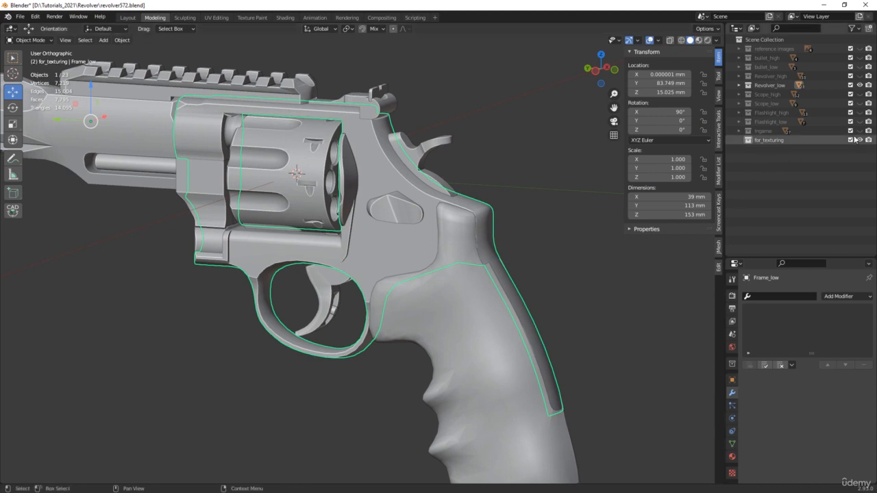
# Step: Hide the Revolver_low collection, show Ingame, and open Revolver_body in Edit Mode at the lower end of the grip's slot
pyautogui.click(860, 85)
pyautogui.click(859, 130)
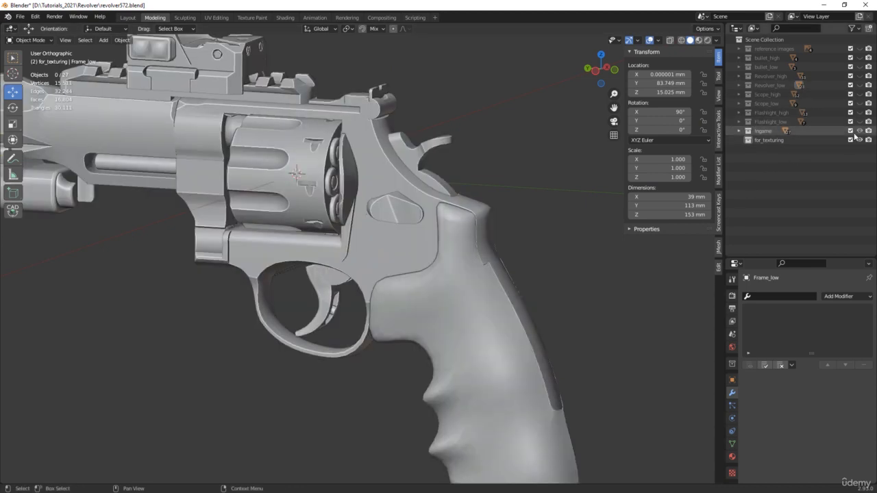
pyautogui.click(503, 396)
pyautogui.keyDown('shift'); pyautogui.moveTo(576, 405); pyautogui.dragTo(507, 238, button='middle'); pyautogui.keyUp('shift')
pyautogui.scroll(9, 507, 237)
pyautogui.press('Tab')
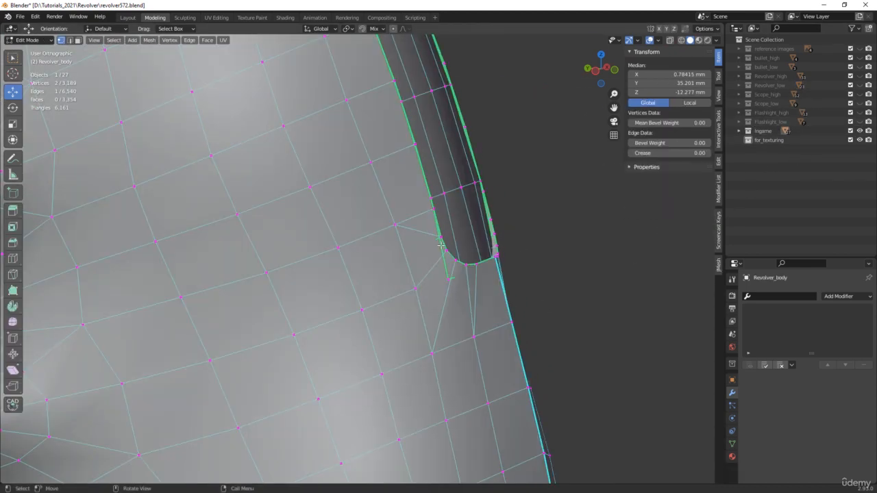
pyautogui.keyDown('shift'); pyautogui.moveTo(441, 252); pyautogui.dragTo(402, 294, button='middle'); pyautogui.keyUp('shift')
pyautogui.keyDown('shift'); pyautogui.moveTo(338, 336); pyautogui.dragTo(374, 262, button='middle'); pyautogui.keyUp('shift')
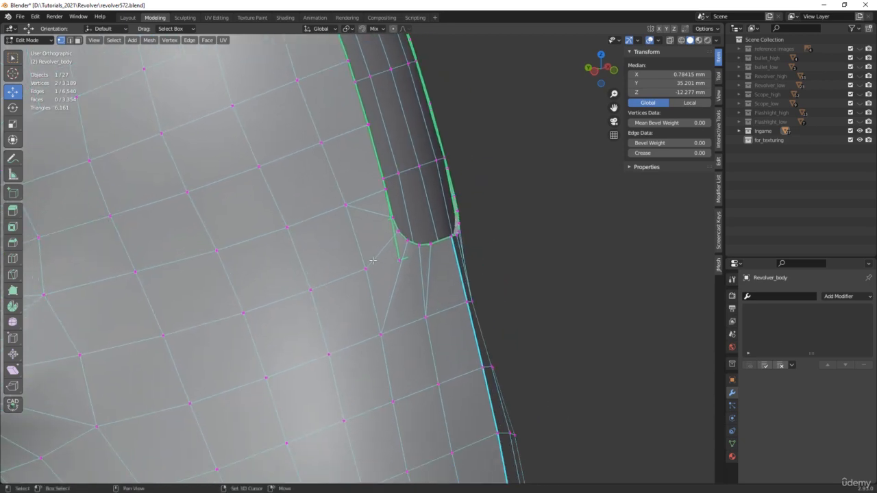
pyautogui.scroll(3, 376, 259)
# Step: Try to connect two vertices beside the lower curve of the grip's slot on Revolver_body, and undo the change
pyautogui.click(361, 275)
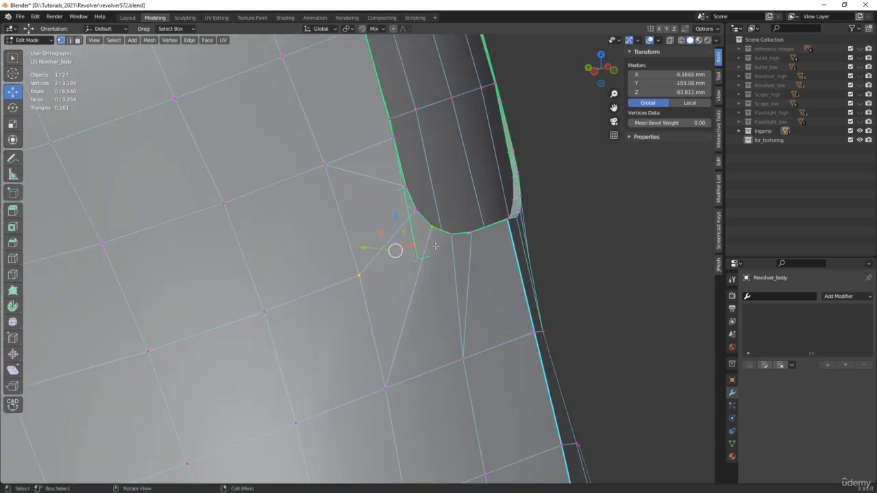
pyautogui.scroll(-5, 479, 237)
pyautogui.press('Tab')
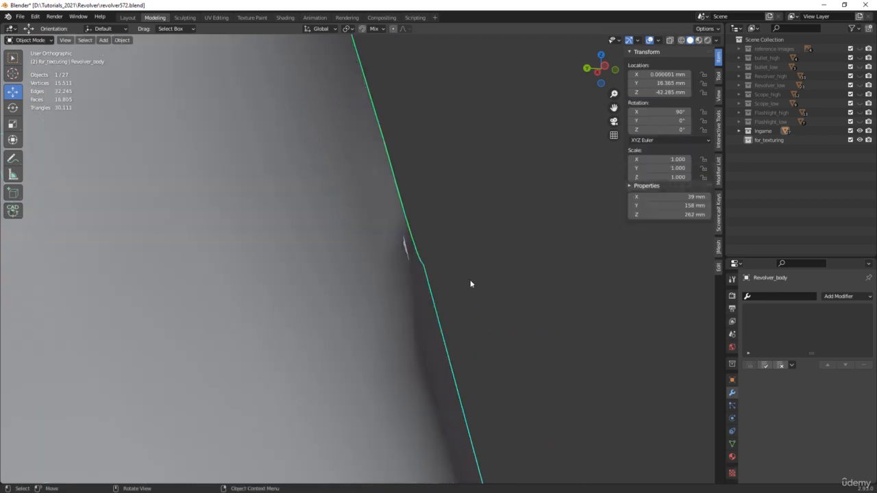
pyautogui.press('Tab')
pyautogui.moveTo(429, 260); pyautogui.dragTo(408, 263, button='middle')
pyautogui.hotkey('ctrl', 'z')
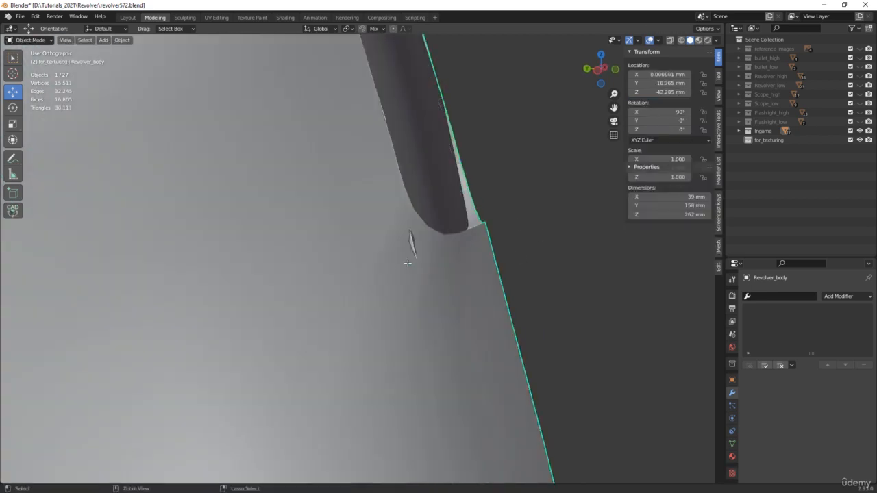
# Step: Connect the slot's curve vertices to the grip vertices below on both sides of Revolver_body, clear the stray vertices, and leave Edit Mode
pyautogui.press('Tab')
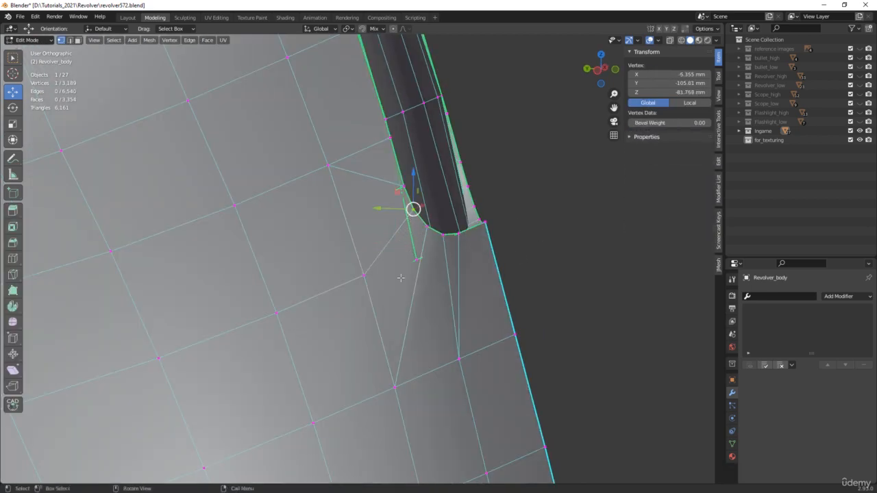
pyautogui.moveTo(537, 313); pyautogui.dragTo(650, 253, button='middle')
pyautogui.click(635, 224)
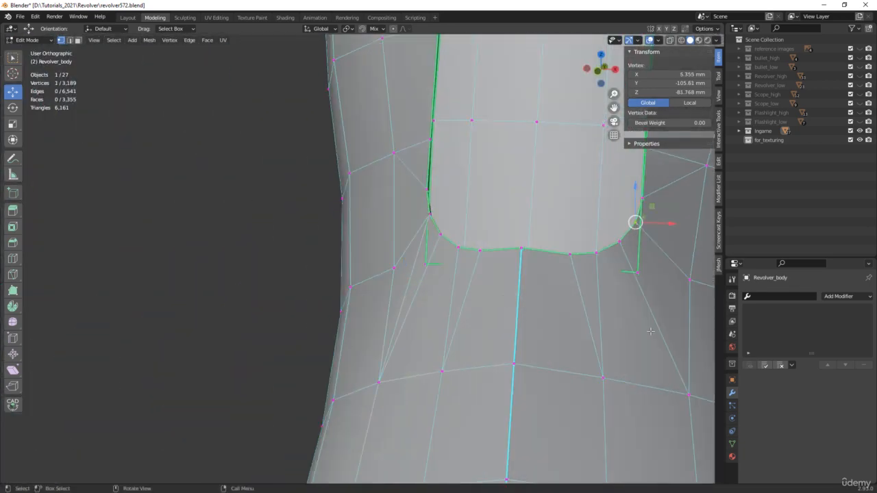
pyautogui.scroll(-3, 533, 300)
pyautogui.moveTo(533, 299); pyautogui.dragTo(555, 285, button='middle')
pyautogui.press('Tab')
pyautogui.scroll(-5, 561, 278)
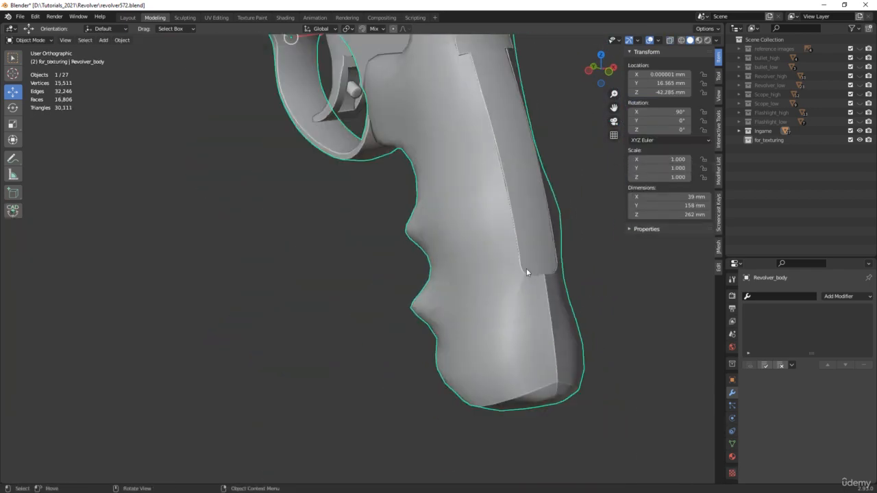
pyautogui.scroll(2, 428, 267)
pyautogui.keyDown('shift'); pyautogui.moveTo(404, 143); pyautogui.dragTo(411, 326, button='middle'); pyautogui.keyUp('shift')
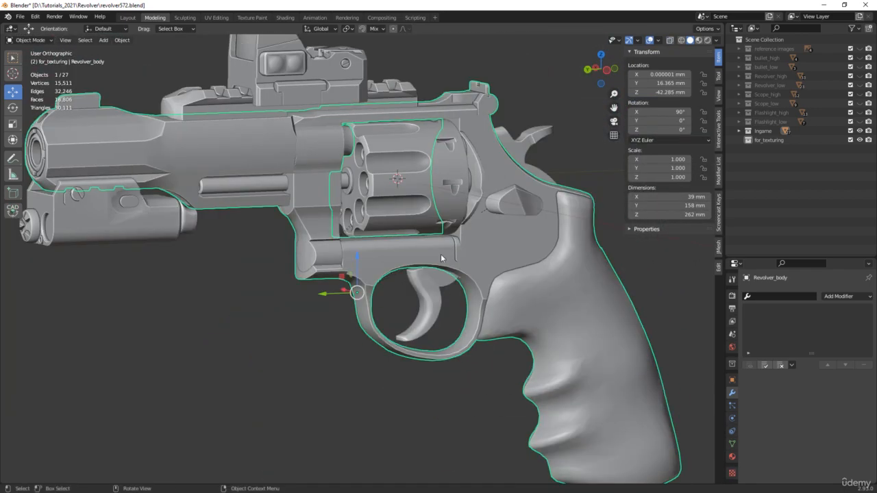
# Step: Select all the Ingame revolver parts and duplicate them in place
pyautogui.scroll(-4, 438, 253)
pyautogui.hotkey('alt', 'a')
pyautogui.press('a')
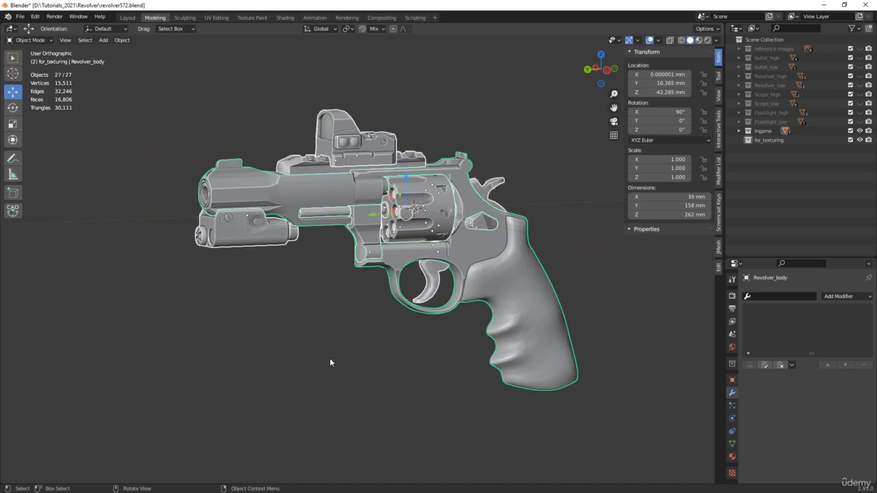
pyautogui.moveTo(317, 334); pyautogui.dragTo(414, 344, button='middle')
pyautogui.hotkey('shift', 'd')
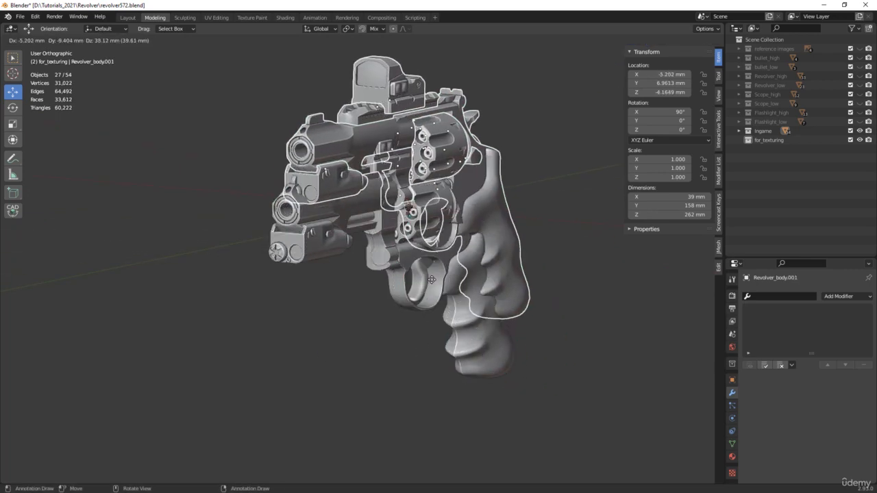
pyautogui.rightClick(330, 307)
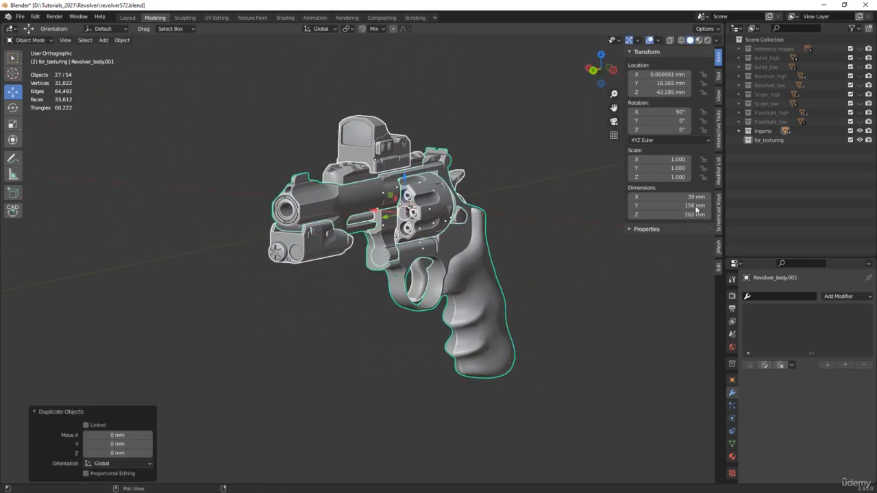
# Step: Move the duplicated parts to the for_texturing collection with Ingame hidden, and save the file incrementally as revolver573.blend
pyautogui.rightClick(476, 267)
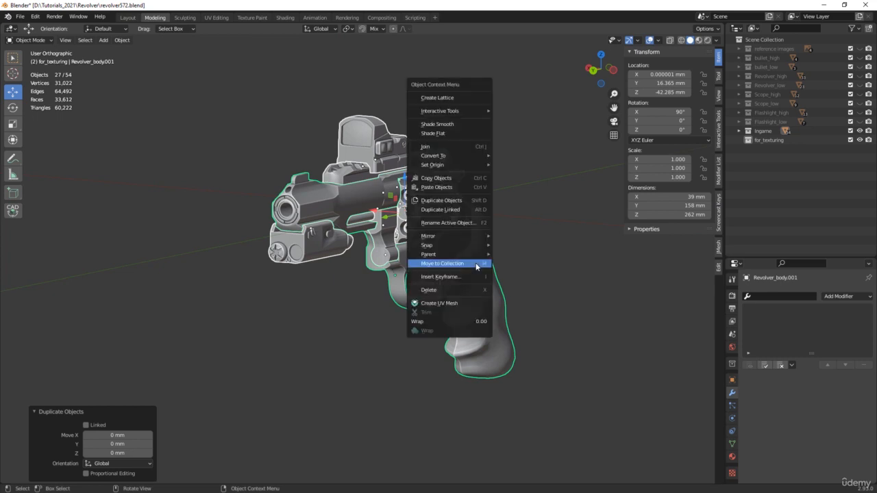
pyautogui.click(476, 265)
pyautogui.click(454, 263)
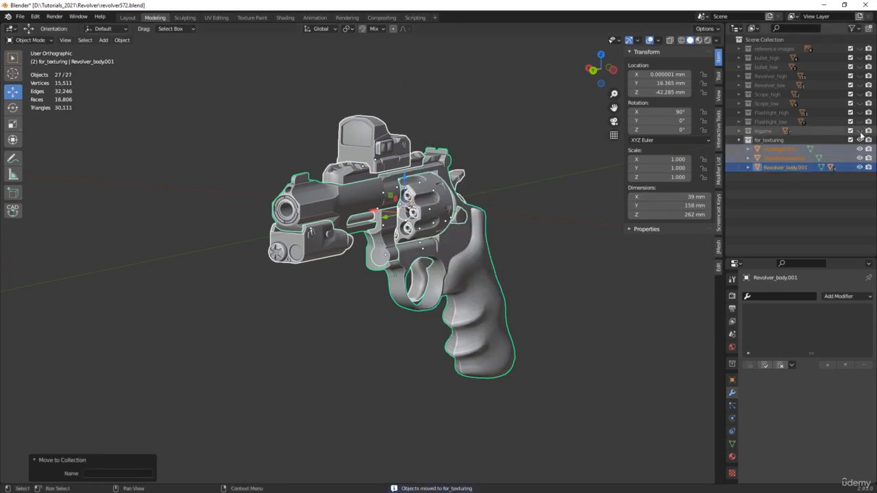
pyautogui.hotkey('ctrl', 'alt', 's')
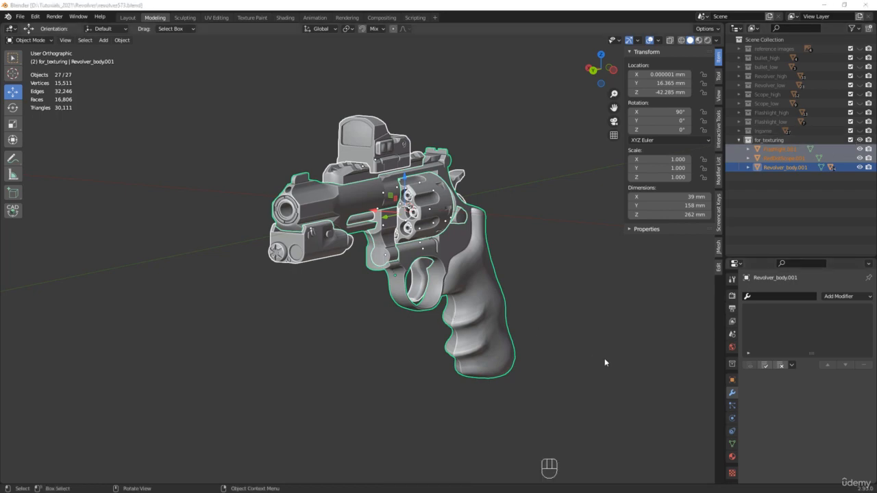
# Step: Duplicate the whole for_texturing revolver and move the copy about 129.87 mm along X
pyautogui.moveTo(601, 361); pyautogui.dragTo(424, 356, button='middle')
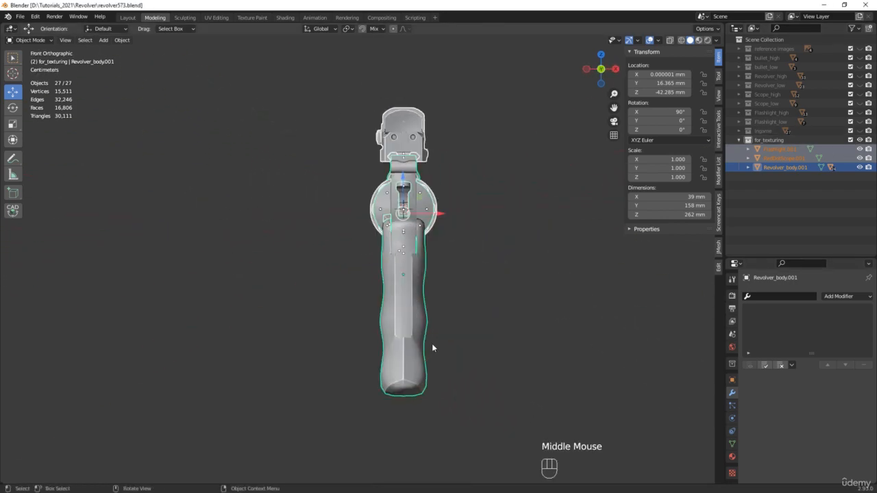
pyautogui.hotkey('shift', 'd')
pyautogui.rightClick(535, 329)
pyautogui.keyDown('shift'); pyautogui.moveTo(572, 321); pyautogui.dragTo(403, 327, button='middle'); pyautogui.keyUp('shift')
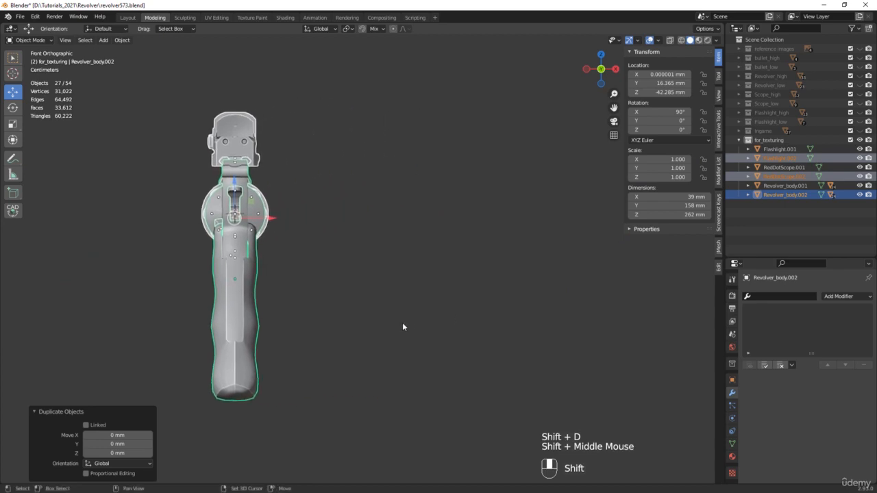
pyautogui.moveTo(265, 221); pyautogui.dragTo(461, 221)
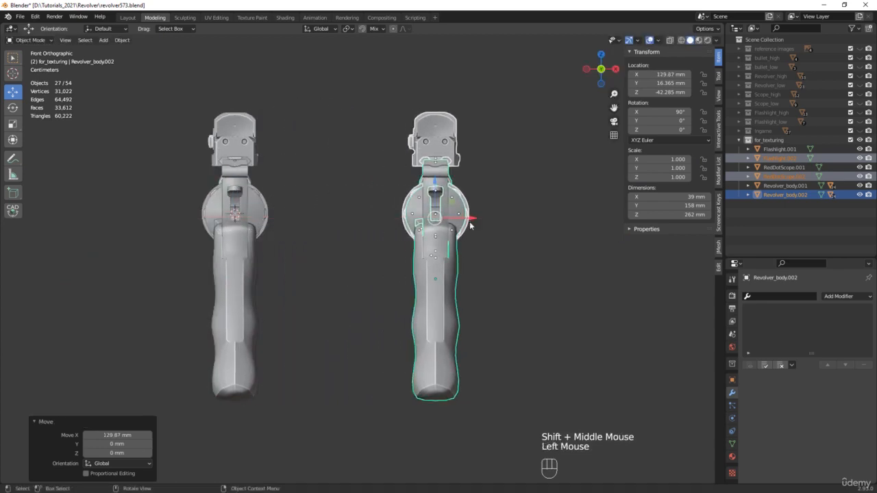
# Step: Raise the second revolver copy about 175.01 mm along Z in the right view
pyautogui.moveTo(461, 222); pyautogui.dragTo(330, 265, button='middle')
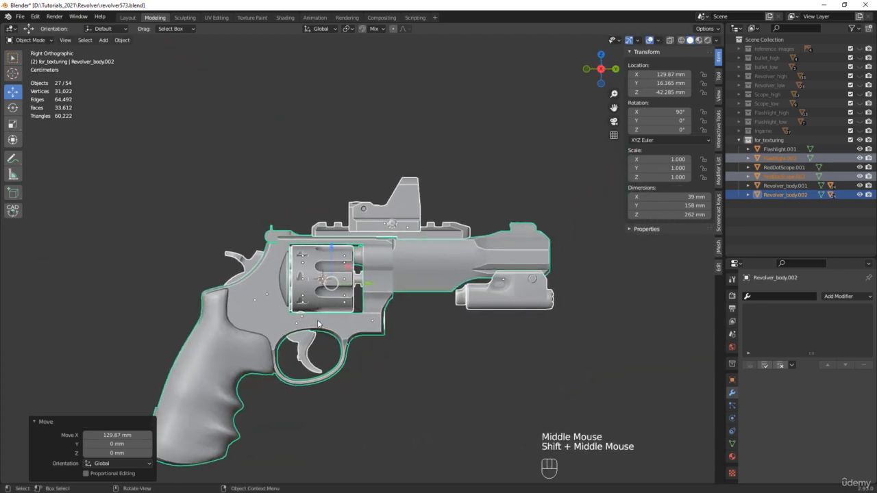
pyautogui.scroll(-1, 330, 265)
pyautogui.moveTo(330, 265); pyautogui.dragTo(346, 480)
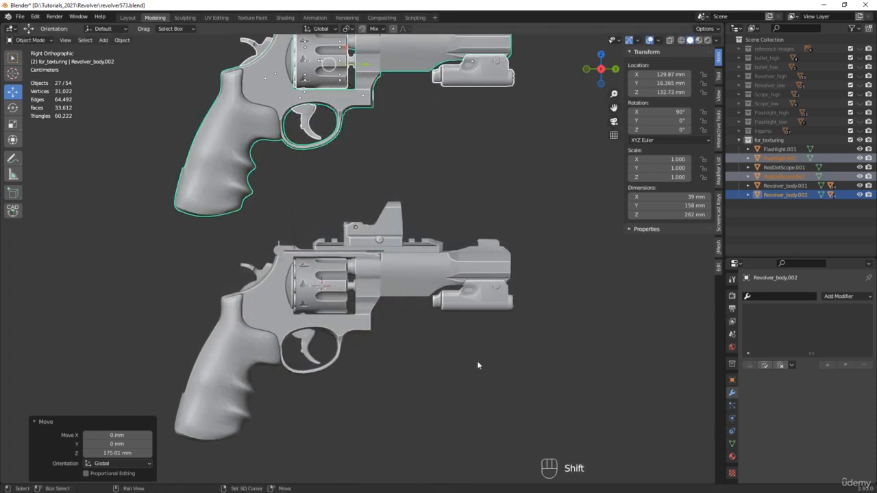
pyautogui.keyDown('shift'); pyautogui.moveTo(390, 243); pyautogui.dragTo(416, 360, button='middle'); pyautogui.keyUp('shift')
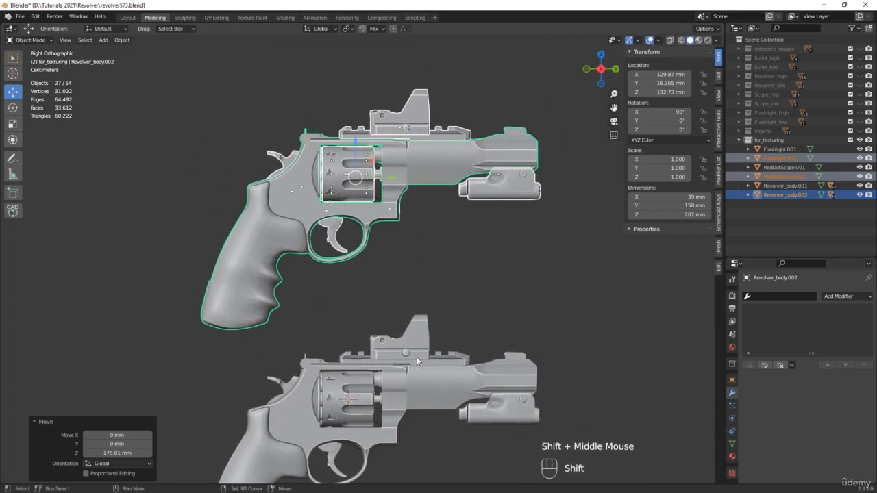
# Step: Lift the copy's red dot scope well above the gun, and raise its rail about 21.655 mm along Z
pyautogui.click(419, 118)
pyautogui.keyDown('shift'); pyautogui.moveTo(419, 118); pyautogui.dragTo(385, 205, button='middle'); pyautogui.keyUp('shift')
pyautogui.moveTo(381, 199); pyautogui.dragTo(384, 130)
pyautogui.click(401, 231)
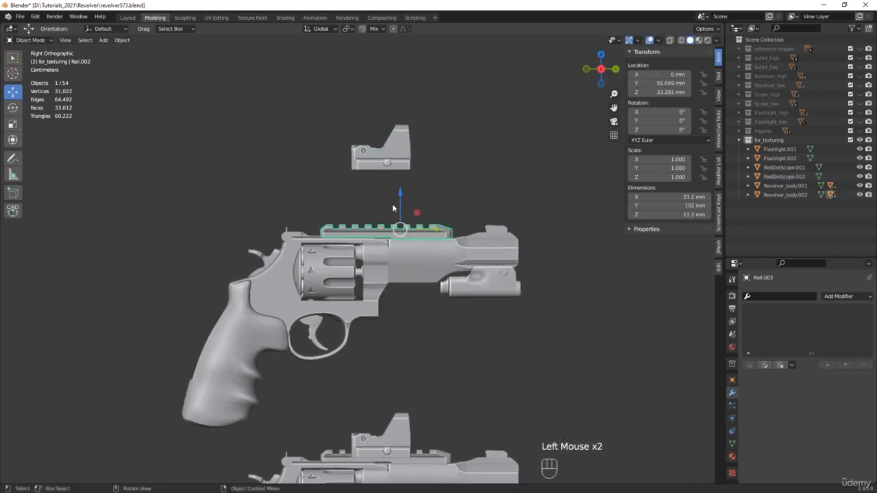
pyautogui.moveTo(401, 200); pyautogui.dragTo(401, 172)
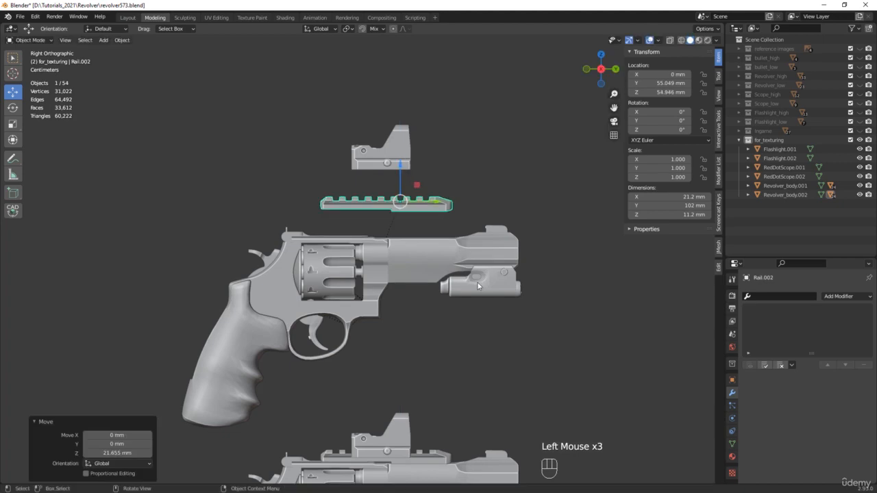
# Step: Move the copy's flashlight down and sideways away from the barrel, and shift its red dot scope about 99.754 mm along X
pyautogui.click(480, 280)
pyautogui.moveTo(480, 247); pyautogui.dragTo(478, 273)
pyautogui.moveTo(326, 244); pyautogui.dragTo(414, 150, button='middle')
pyautogui.moveTo(414, 150); pyautogui.dragTo(481, 149)
pyautogui.click(387, 226)
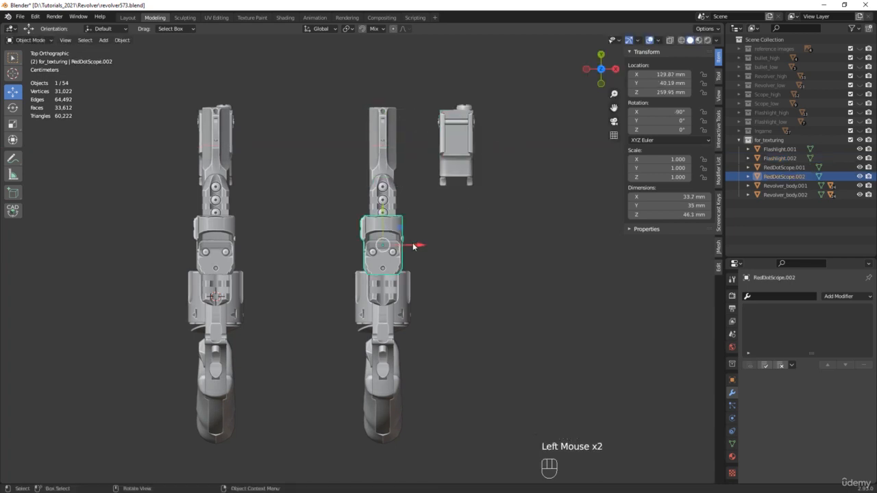
pyautogui.moveTo(415, 245); pyautogui.dragTo(539, 246)
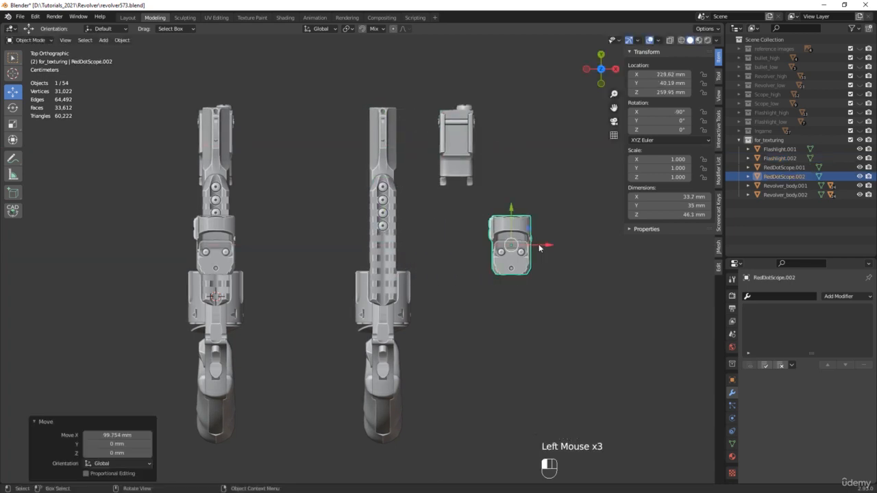
# Step: Move the copy's cylinder with its bullets 172.53 mm along X, then -63.9 mm along Y and 86.975 mm along Z
pyautogui.click(404, 310)
pyautogui.keyDown('shift'); pyautogui.moveTo(452, 328); pyautogui.dragTo(274, 311, button='middle'); pyautogui.keyUp('shift')
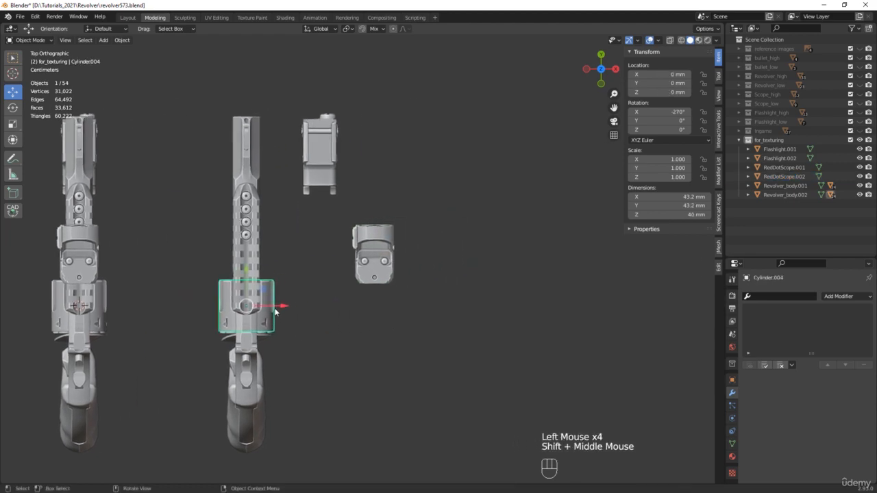
pyautogui.moveTo(274, 310); pyautogui.dragTo(498, 310)
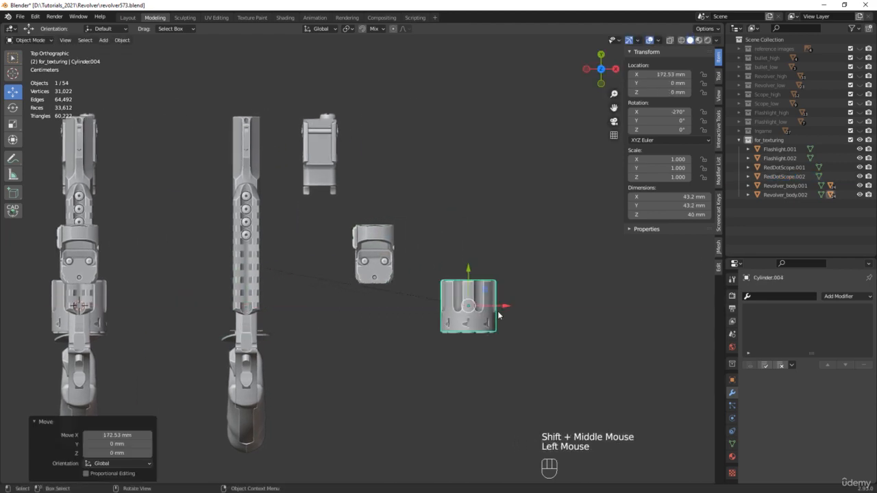
pyautogui.moveTo(499, 310); pyautogui.dragTo(340, 258, button='middle')
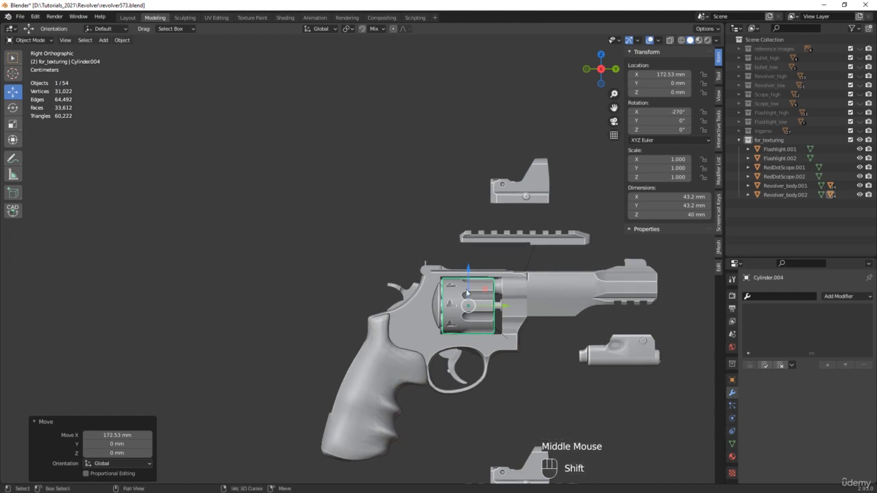
pyautogui.keyDown('shift'); pyautogui.moveTo(468, 293); pyautogui.dragTo(413, 297, button='middle'); pyautogui.keyUp('shift')
pyautogui.moveTo(414, 292); pyautogui.dragTo(313, 194)
pyautogui.moveTo(249, 200); pyautogui.dragTo(354, 208, button='middle')
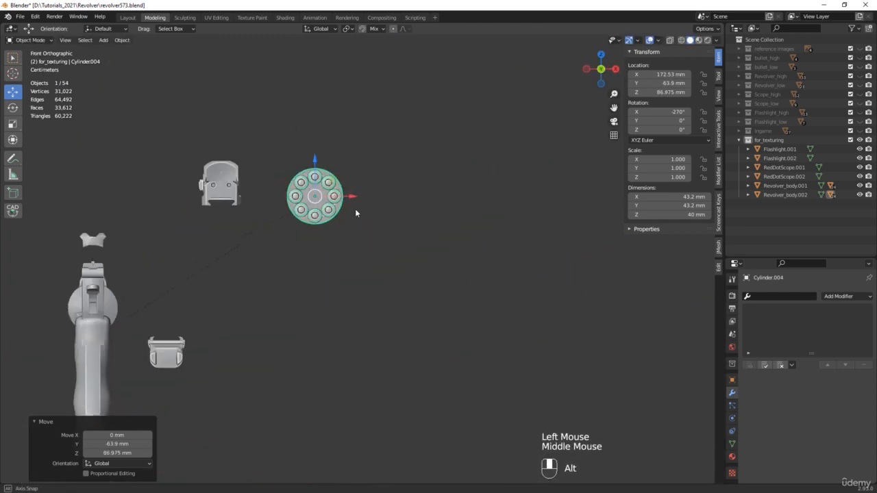
# Step: Select only the bullets inside the detached cylinder and move them about 58.345 mm along X
pyautogui.scroll(2, 290, 197)
pyautogui.moveTo(298, 225); pyautogui.dragTo(393, 314)
pyautogui.click(426, 196)
pyautogui.scroll(3, 384, 156)
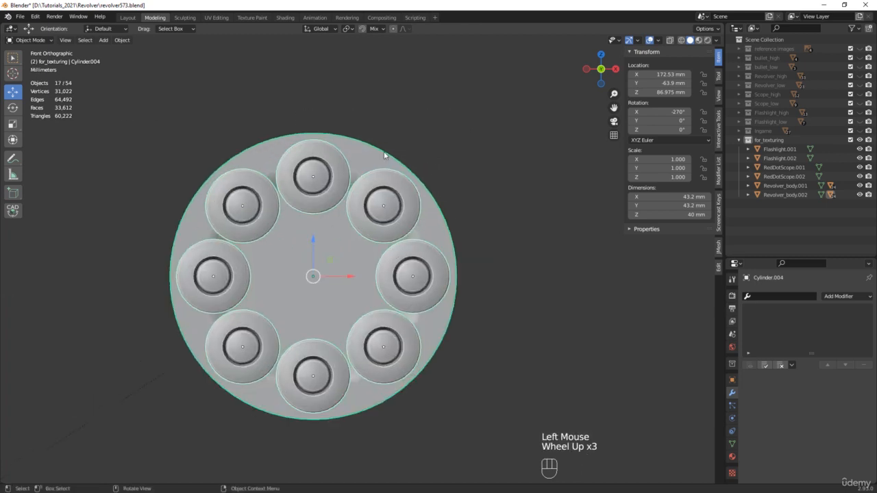
pyautogui.keyDown('ctrl'); pyautogui.moveTo(367, 147); pyautogui.dragTo(366, 180); pyautogui.keyUp('ctrl')
pyautogui.scroll(-3, 366, 180)
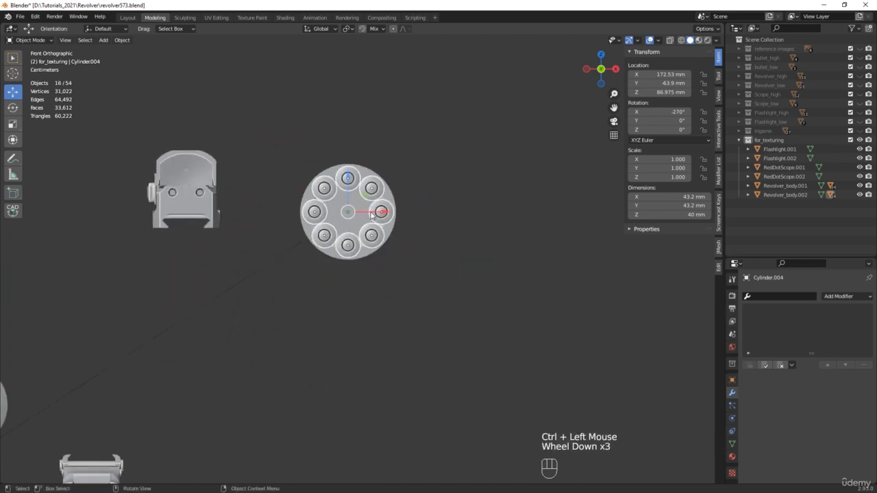
pyautogui.moveTo(372, 215); pyautogui.dragTo(503, 212)
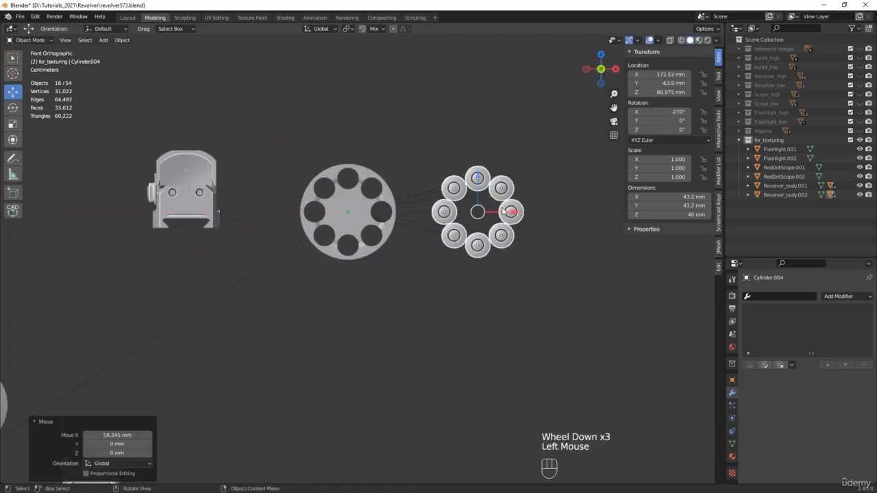
pyautogui.scroll(-3, 377, 216)
pyautogui.scroll(2, 131, 289)
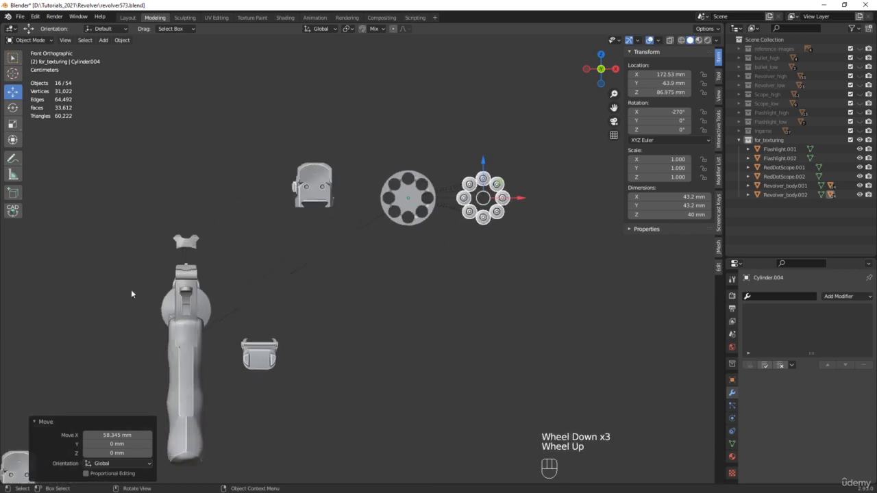
# Step: Move the copy's scope rail sideways along X, clear of the gun
pyautogui.click(205, 237)
pyautogui.moveTo(226, 233); pyautogui.dragTo(301, 233)
pyautogui.keyDown('shift'); pyautogui.moveTo(192, 324); pyautogui.dragTo(367, 333, button='middle'); pyautogui.keyUp('shift')
# Step: Move the copy's hammer about -66.858 mm along Y, 31.358 mm along Z and 90.17 mm along X
pyautogui.click(322, 150)
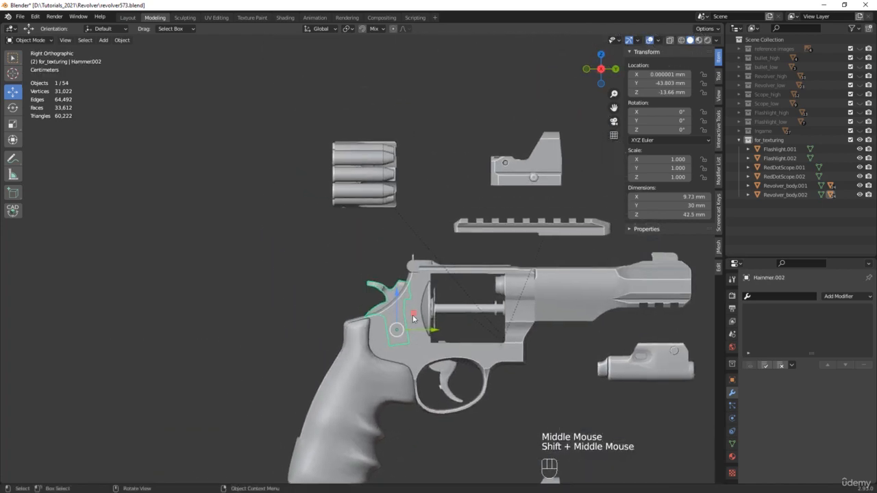
pyautogui.moveTo(414, 316); pyautogui.dragTo(306, 262)
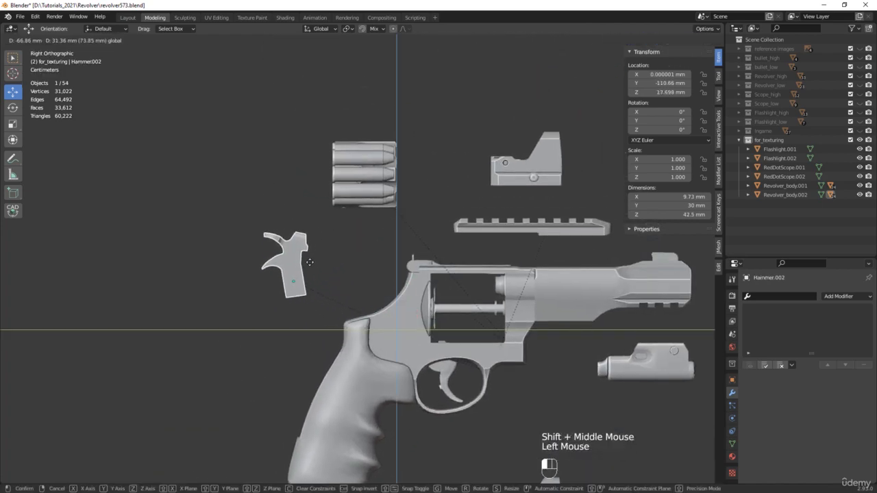
pyautogui.click(309, 262)
pyautogui.scroll(-1, 310, 261)
pyautogui.moveTo(309, 262); pyautogui.dragTo(318, 348, button='middle')
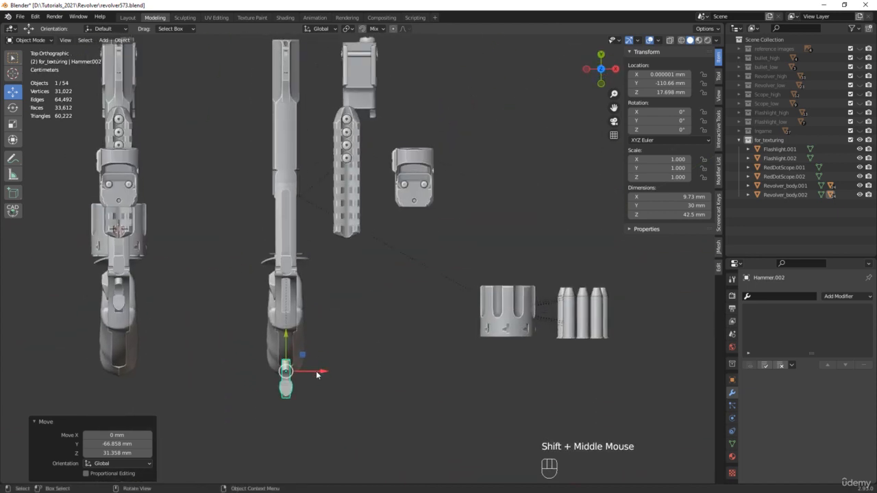
pyautogui.moveTo(315, 368); pyautogui.dragTo(352, 375)
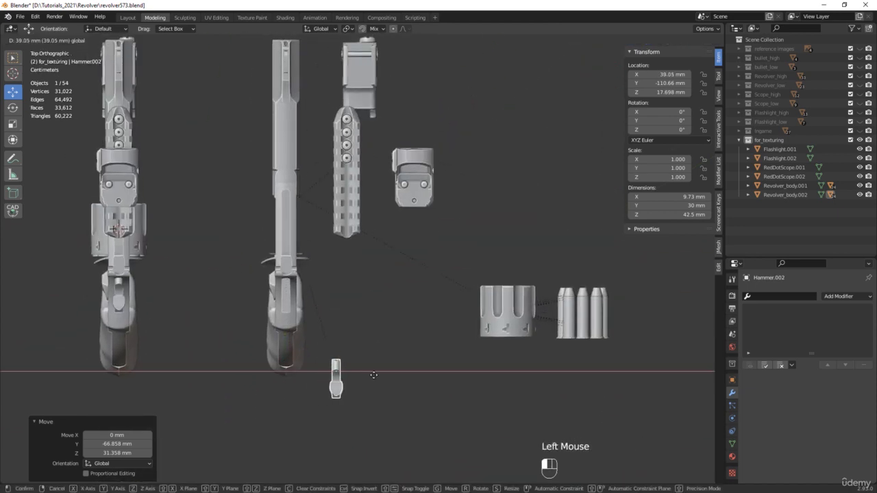
pyautogui.moveTo(443, 367); pyautogui.dragTo(428, 367)
pyautogui.scroll(-2, 359, 306)
# Step: Move the copy's cylinder release about -25.205 mm along Y and 33.37 mm along Z, off the frame
pyautogui.moveTo(359, 305); pyautogui.dragTo(428, 236, button='middle')
pyautogui.keyDown('shift'); pyautogui.moveTo(287, 382); pyautogui.dragTo(336, 233, button='middle'); pyautogui.keyUp('shift')
pyautogui.scroll(2, 341, 229)
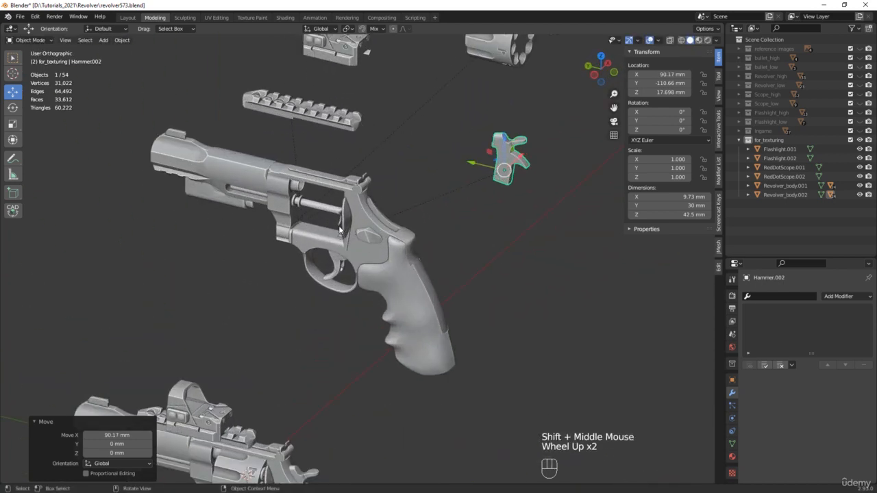
pyautogui.click(372, 238)
pyautogui.moveTo(417, 252); pyautogui.dragTo(438, 216, button='middle')
pyautogui.moveTo(346, 228); pyautogui.dragTo(376, 177)
pyautogui.keyDown('shift'); pyautogui.moveTo(285, 258); pyautogui.dragTo(330, 315, button='middle'); pyautogui.keyUp('shift')
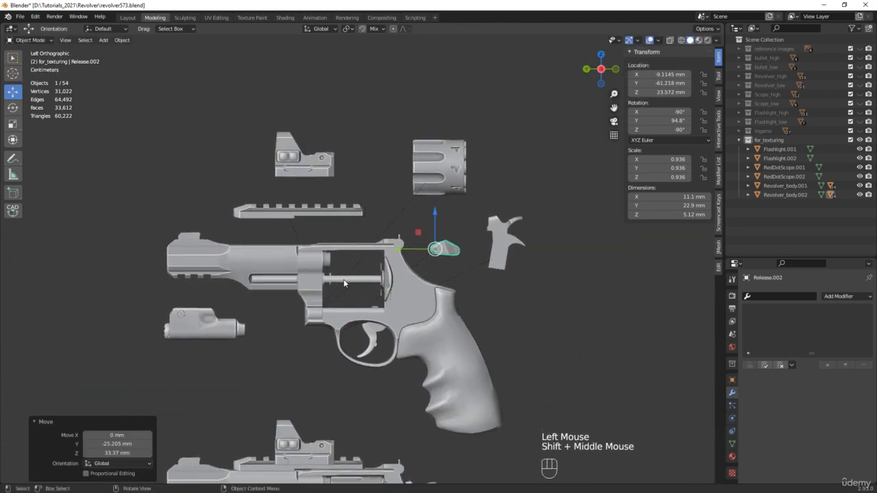
# Step: Move the copy's extractor rod along X, clear of the frame
pyautogui.click(343, 279)
pyautogui.moveTo(344, 279); pyautogui.dragTo(242, 307, button='middle')
pyautogui.moveTo(234, 304); pyautogui.dragTo(411, 283)
pyautogui.keyDown('alt'); pyautogui.moveTo(426, 235); pyautogui.dragTo(447, 261, button='middle'); pyautogui.keyUp('alt')
pyautogui.keyDown('shift'); pyautogui.moveTo(319, 210); pyautogui.dragTo(385, 304, button='middle'); pyautogui.keyUp('shift')
# Step: Shift the copy's flashlight further along X to location 211.87 mm, away from the rail
pyautogui.click(391, 198)
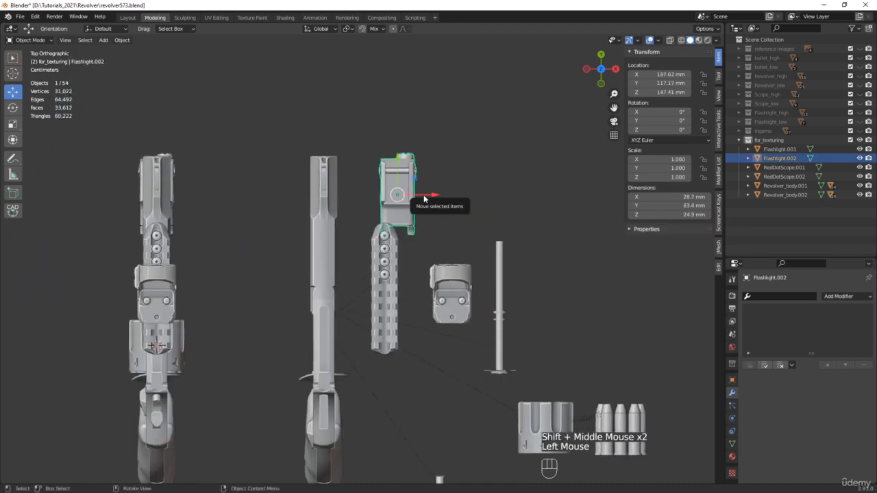
pyautogui.moveTo(424, 198); pyautogui.dragTo(449, 198)
pyautogui.scroll(-2, 446, 342)
pyautogui.moveTo(446, 343); pyautogui.dragTo(381, 272, button='middle')
pyautogui.scroll(2, 444, 391)
# Step: Duplicate the assembled revolver and place the third copy up and to the side, beyond the spread-apart one
pyautogui.click(491, 225)
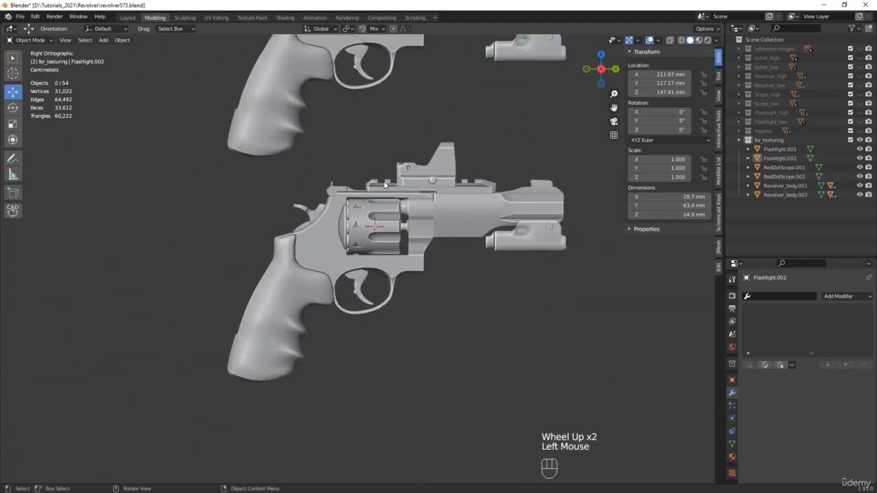
pyautogui.scroll(-1, 378, 156)
pyautogui.keyDown('shift'); pyautogui.moveTo(377, 157); pyautogui.dragTo(368, 308, button='middle'); pyautogui.keyUp('shift')
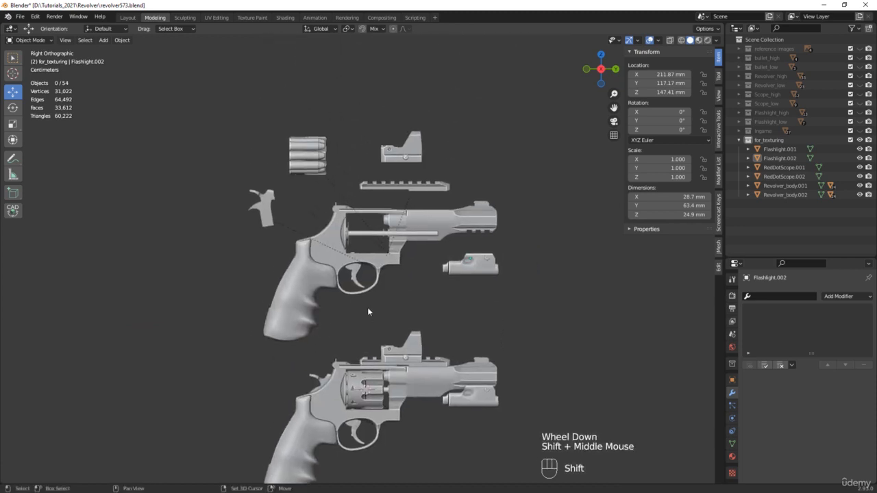
pyautogui.scroll(2, 328, 281)
pyautogui.keyDown('shift'); pyautogui.moveTo(329, 281); pyautogui.dragTo(176, 401, button='middle'); pyautogui.keyUp('shift')
pyautogui.scroll(-2, 321, 260)
pyautogui.moveTo(151, 420); pyautogui.dragTo(293, 165)
pyautogui.moveTo(293, 165); pyautogui.dragTo(227, 350, button='middle')
pyautogui.scroll(-2, 295, 231)
pyautogui.hotkey('shift', 'd')
pyautogui.rightClick(231, 286)
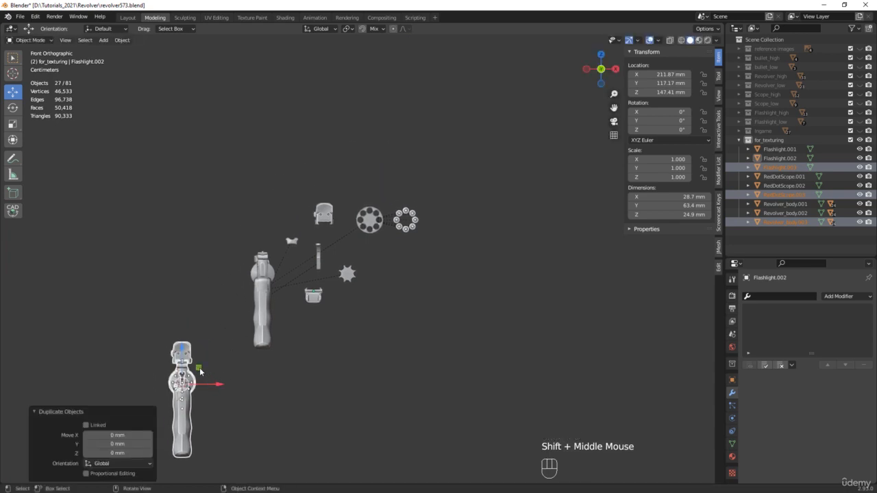
pyautogui.moveTo(200, 371); pyautogui.dragTo(510, 114)
# Step: Rotate the crane on the third revolver outward so its cylinder swings open
pyautogui.keyDown('shift'); pyautogui.moveTo(481, 135); pyautogui.dragTo(312, 244, button='middle'); pyautogui.keyUp('shift')
pyautogui.scroll(3, 361, 235)
pyautogui.click(317, 238)
pyautogui.scroll(3, 316, 215)
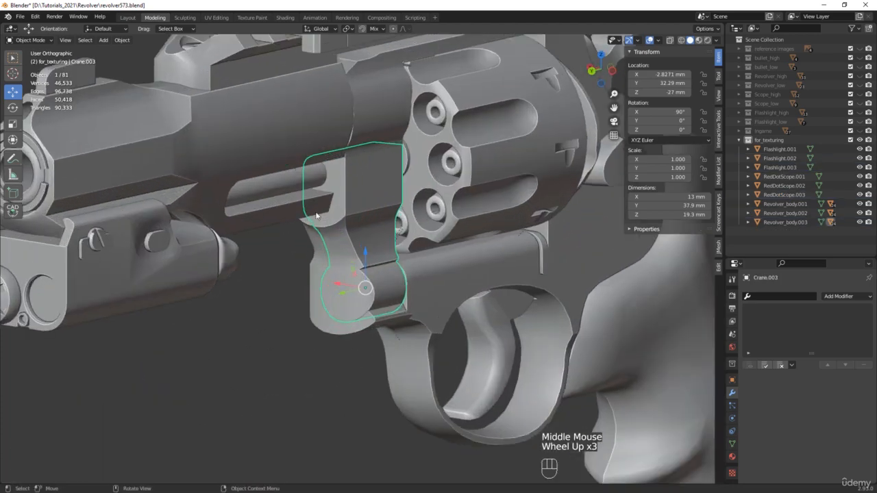
pyautogui.moveTo(376, 250); pyautogui.dragTo(391, 256, button='middle')
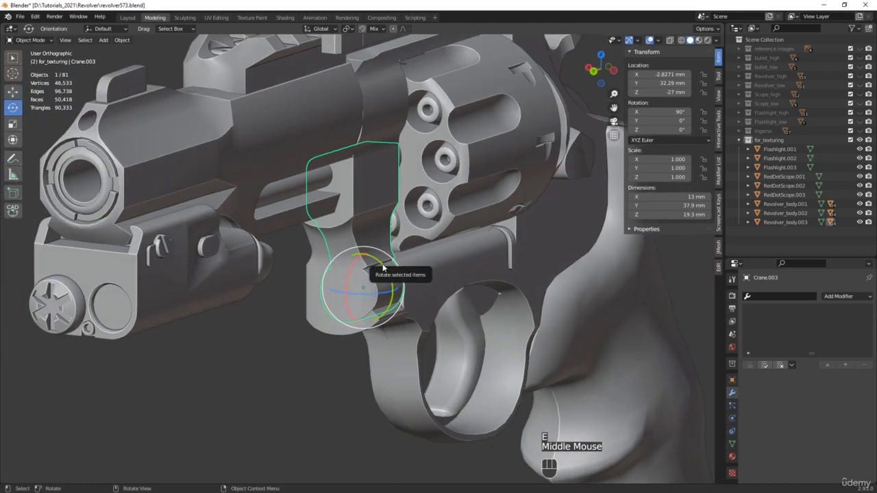
pyautogui.moveTo(383, 268); pyautogui.dragTo(410, 319)
pyautogui.scroll(-2, 410, 319)
# Step: Rotate the third revolver's hammer back 42.1° about the X axis
pyautogui.moveTo(409, 319); pyautogui.dragTo(403, 273, button='middle')
pyautogui.keyDown('shift'); pyautogui.moveTo(402, 272); pyautogui.dragTo(176, 277, button='middle'); pyautogui.keyUp('shift')
pyautogui.click(425, 199)
pyautogui.moveTo(425, 199); pyautogui.dragTo(420, 237, button='middle')
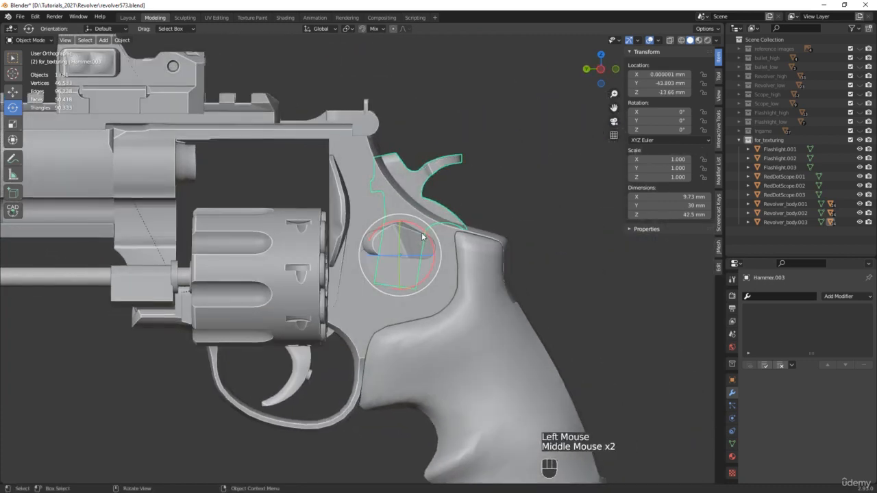
pyautogui.moveTo(423, 233); pyautogui.dragTo(446, 255)
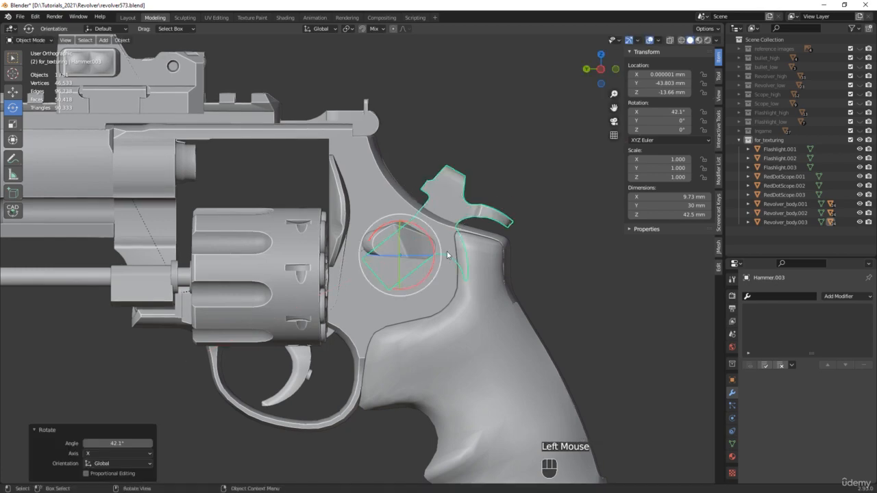
pyautogui.keyDown('shift'); pyautogui.moveTo(262, 300); pyautogui.dragTo(290, 253, button='middle'); pyautogui.keyUp('shift')
pyautogui.scroll(-3, 471, 258)
pyautogui.scroll(-3, 290, 253)
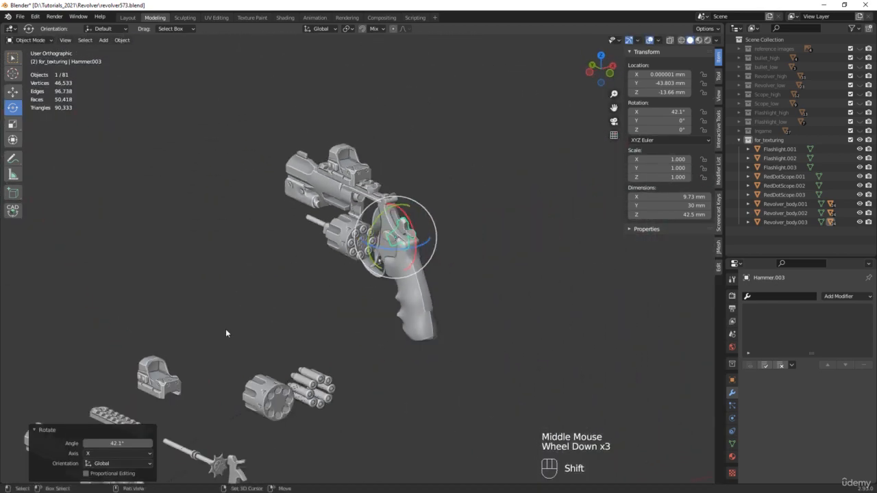
# Step: Export all three for_texturing revolvers, limited to selected objects, as revolver_texturing.fbx in the _texturing folder
pyautogui.keyDown('shift'); pyautogui.moveTo(225, 329); pyautogui.dragTo(349, 149, button='middle'); pyautogui.keyUp('shift')
pyautogui.scroll(-2, 346, 180)
pyautogui.keyDown('shift'); pyautogui.moveTo(346, 181); pyautogui.dragTo(435, 313, button='middle'); pyautogui.keyUp('shift')
pyautogui.press('a')
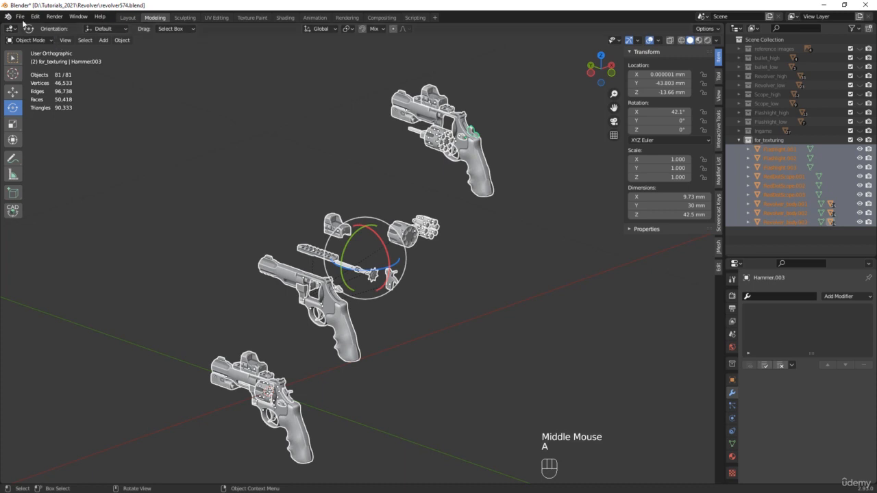
pyautogui.click(21, 18)
pyautogui.moveTo(43, 149)
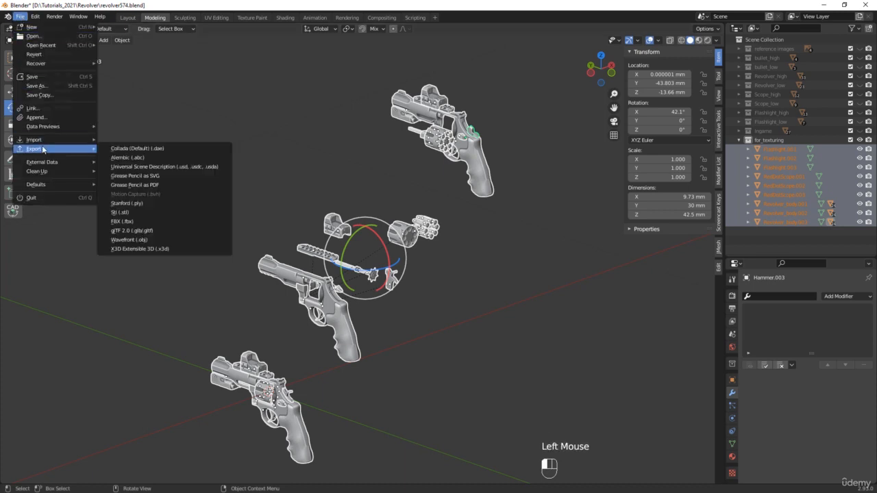
pyautogui.click(137, 225)
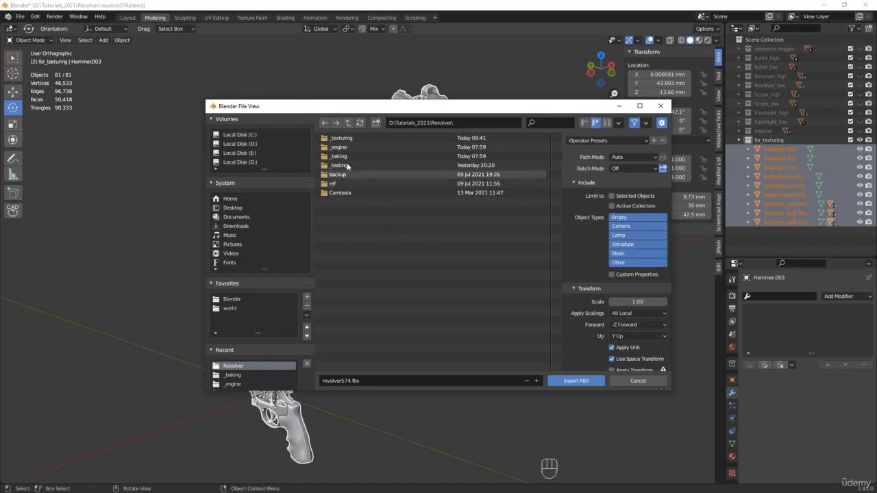
pyautogui.doubleClick(358, 139)
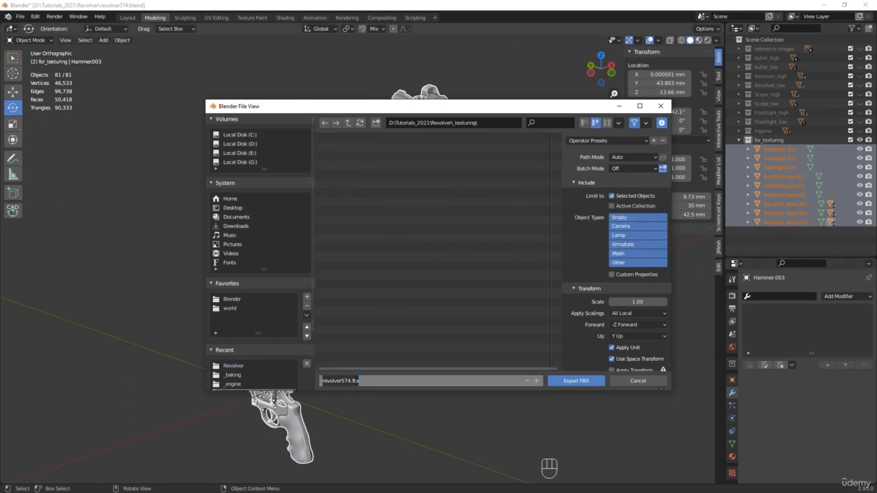
pyautogui.write('revolve')
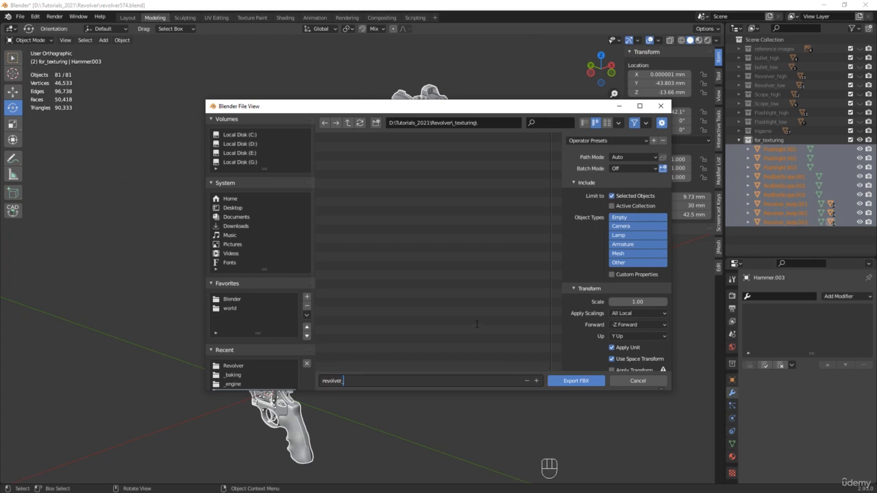
pyautogui.write('r_texturing')
pyautogui.press('Return')
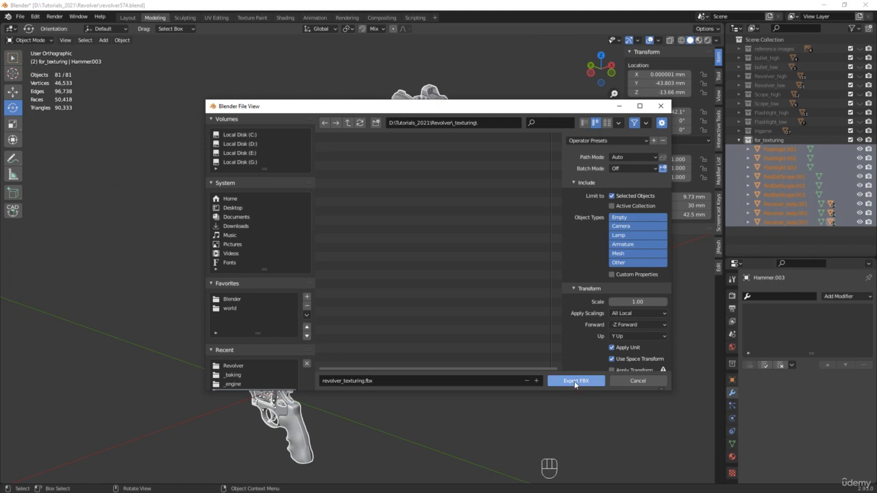
pyautogui.click(574, 381)
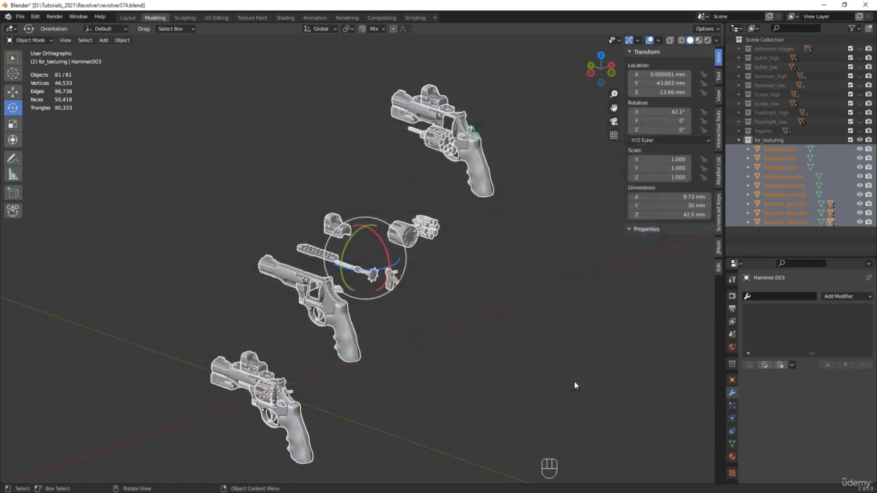
# Step: Collapse and hide the for_texturing collection, and show the Ingame collection
pyautogui.click(739, 141)
pyautogui.click(860, 140)
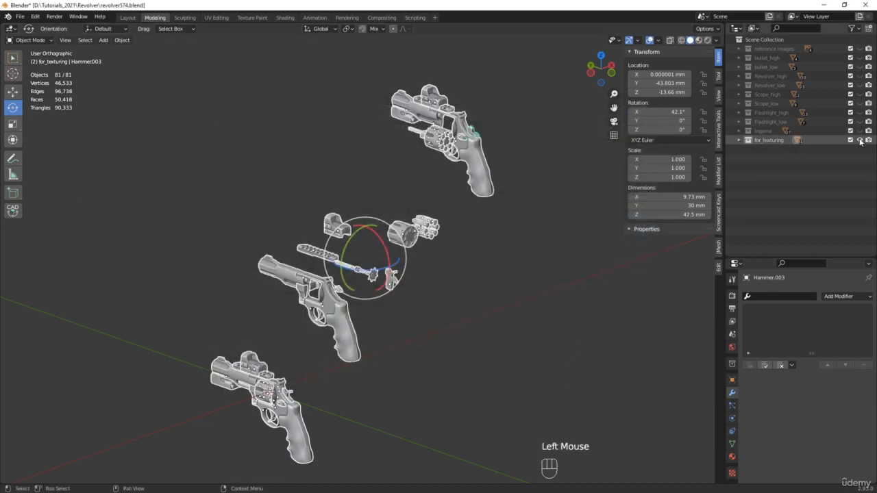
pyautogui.click(860, 140)
pyautogui.click(860, 131)
# Step: Export all in-game revolver objects, limited to the selection, as revolver.fbx in the _engine folder
pyautogui.click(257, 390)
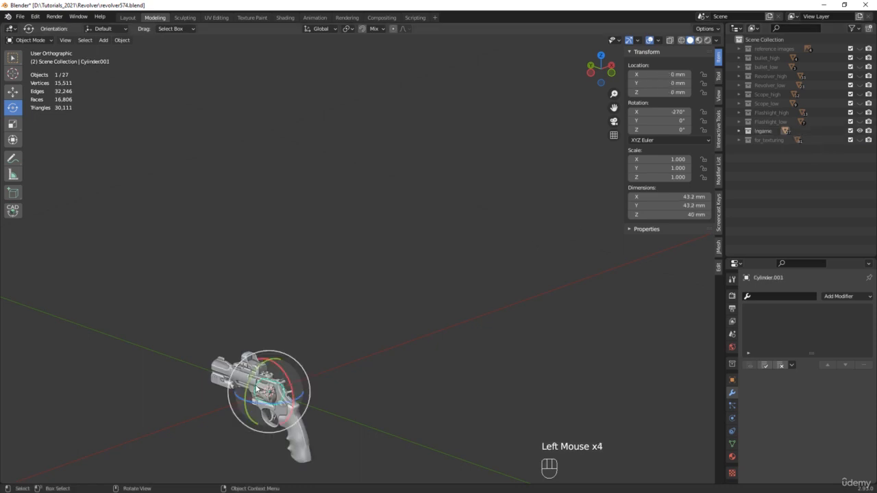
pyautogui.keyDown('shift'); pyautogui.moveTo(257, 388); pyautogui.dragTo(319, 291, button='middle'); pyautogui.keyUp('shift')
pyautogui.scroll(3, 342, 238)
pyautogui.moveTo(306, 280); pyautogui.dragTo(386, 269, button='middle')
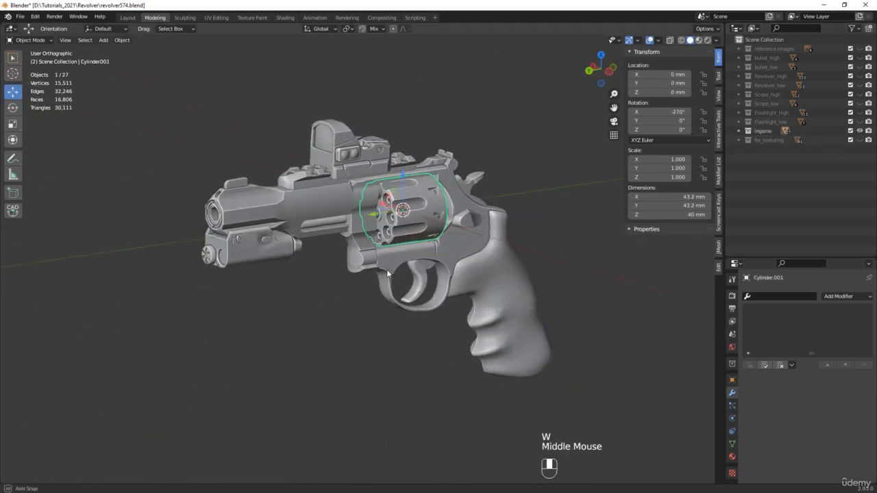
pyautogui.press('a')
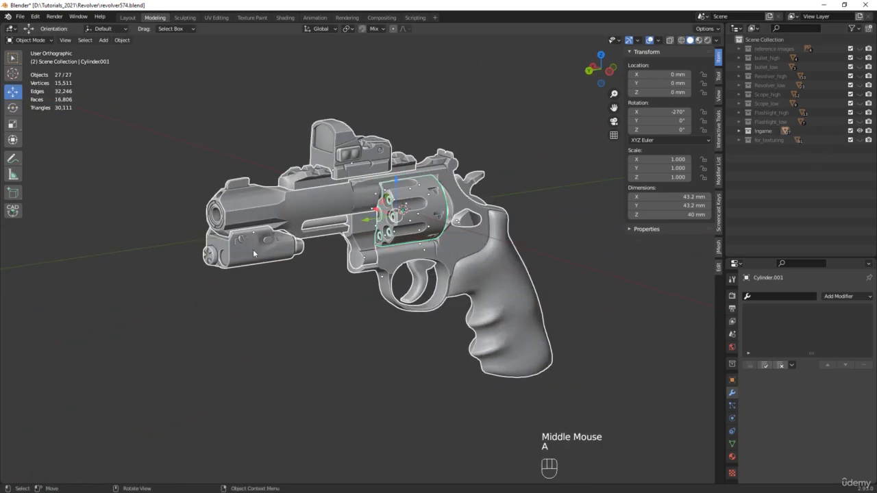
pyautogui.click(20, 16)
pyautogui.moveTo(49, 149)
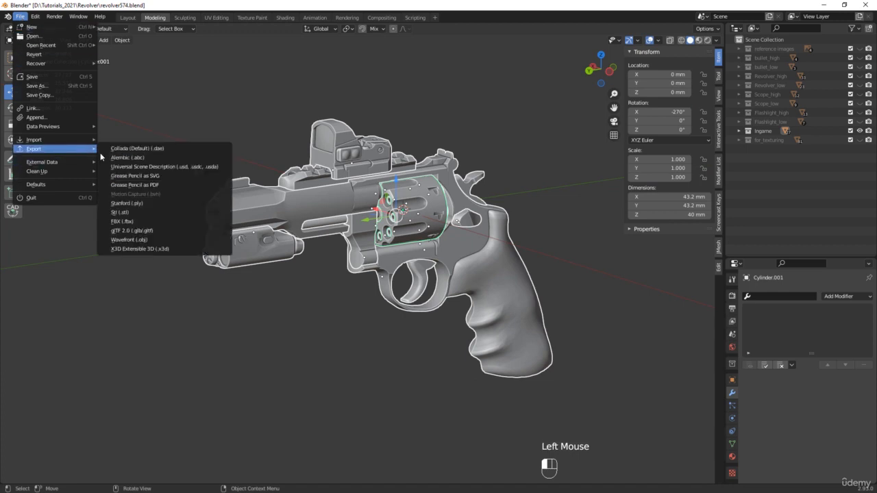
pyautogui.click(127, 216)
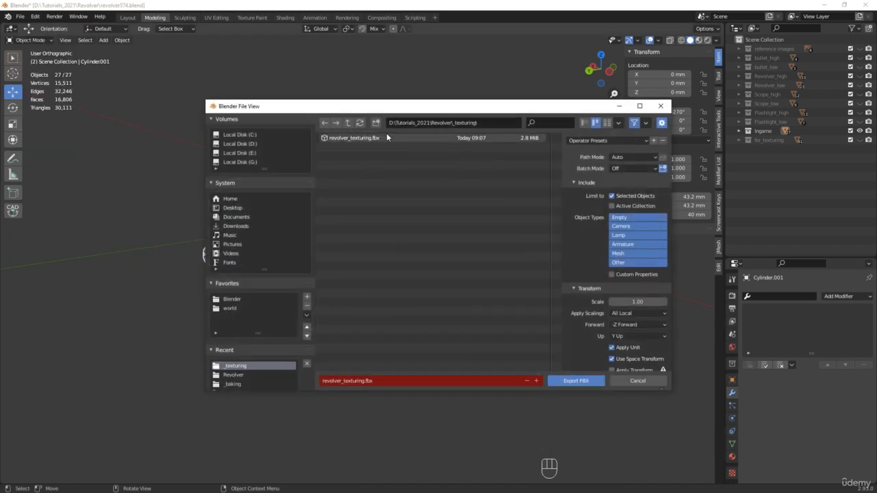
pyautogui.click(348, 122)
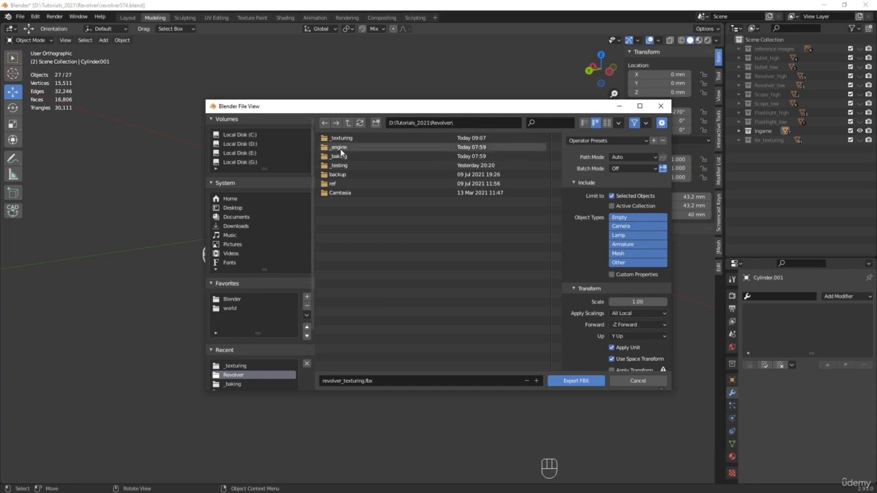
pyautogui.doubleClick(334, 146)
pyautogui.click(366, 381)
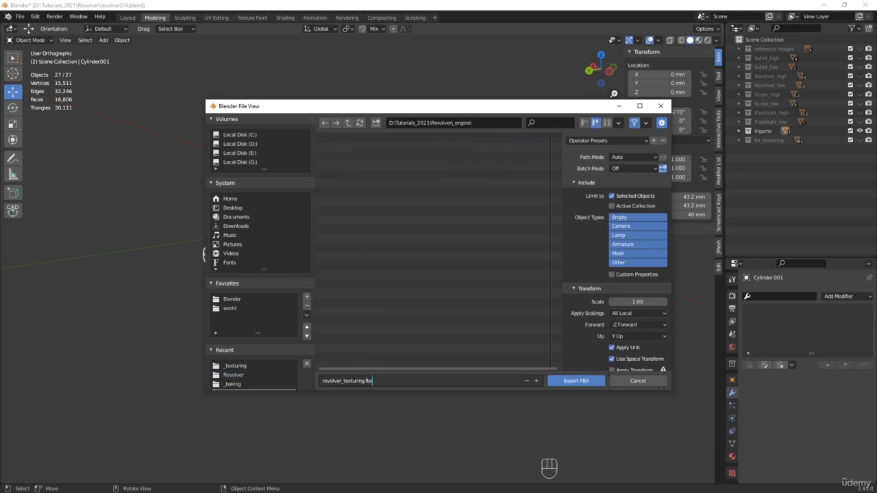
pyautogui.hotkey('ctrl', 'a')
pyautogui.write('revo')
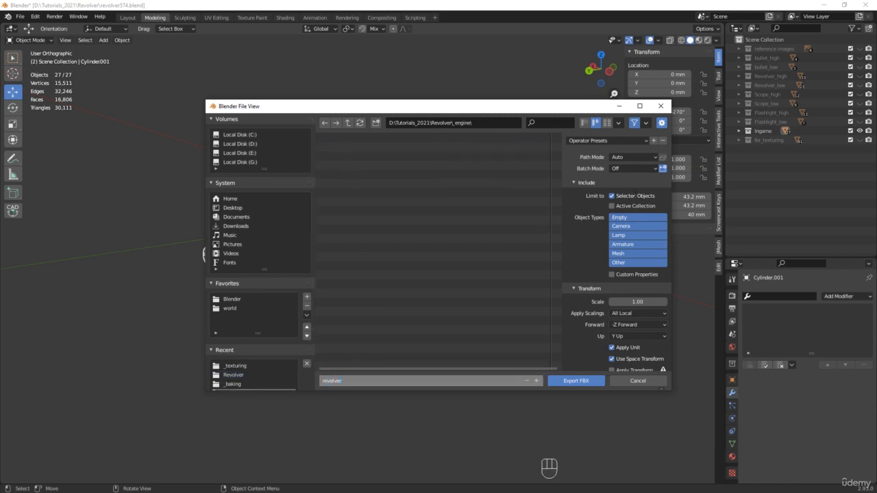
pyautogui.click(574, 381)
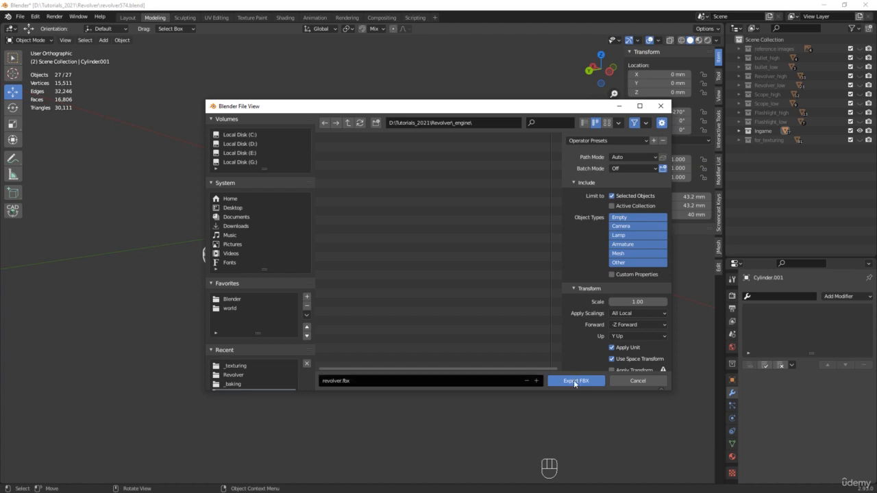
# Step: Hide the Ingame collection and show the Flashlight_high, Scope_high, Revolver_high and bullet_high collections
pyautogui.click(859, 130)
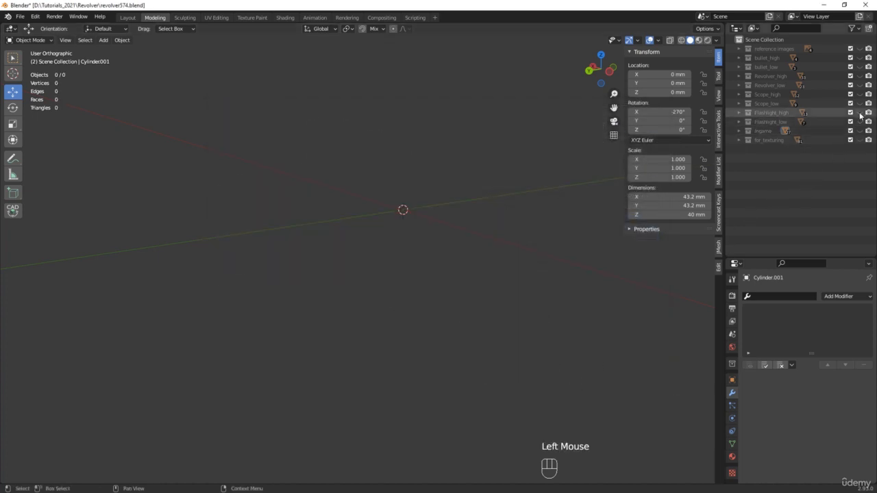
pyautogui.click(860, 113)
pyautogui.click(860, 94)
pyautogui.click(851, 76)
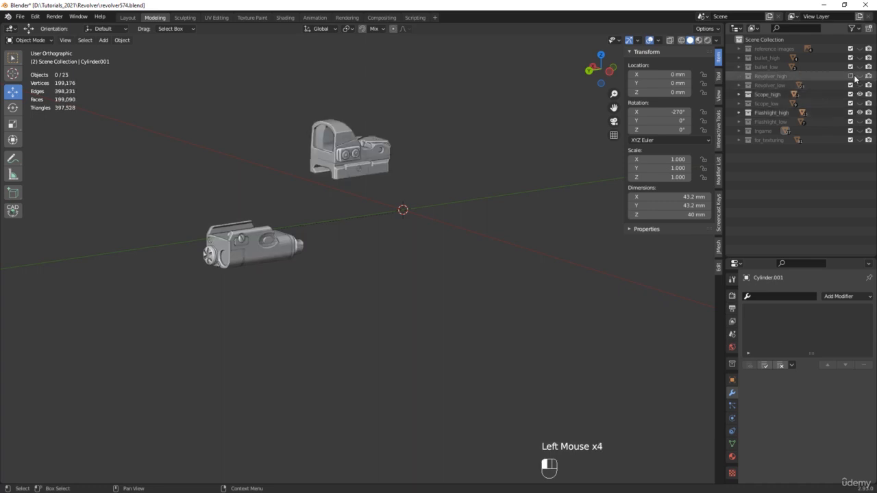
pyautogui.click(851, 76)
pyautogui.click(860, 76)
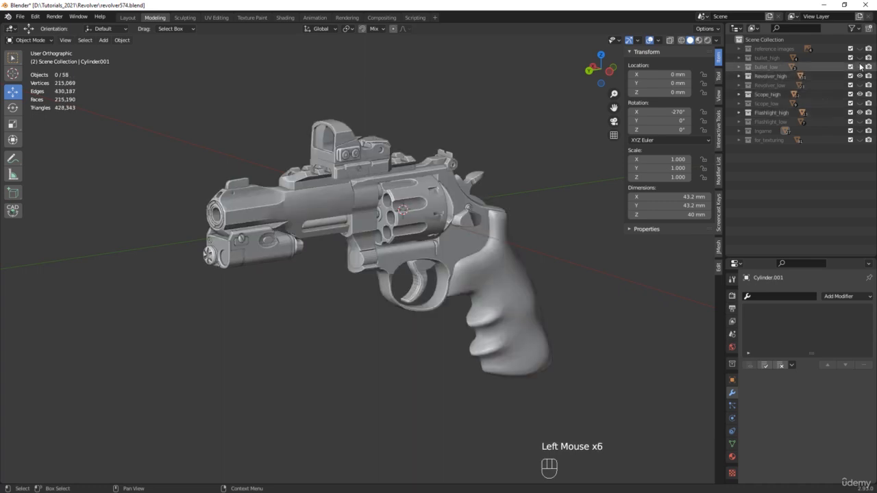
pyautogui.click(859, 57)
# Step: Select all high-poly objects and turn on viewport display for all their modifiers
pyautogui.click(340, 188)
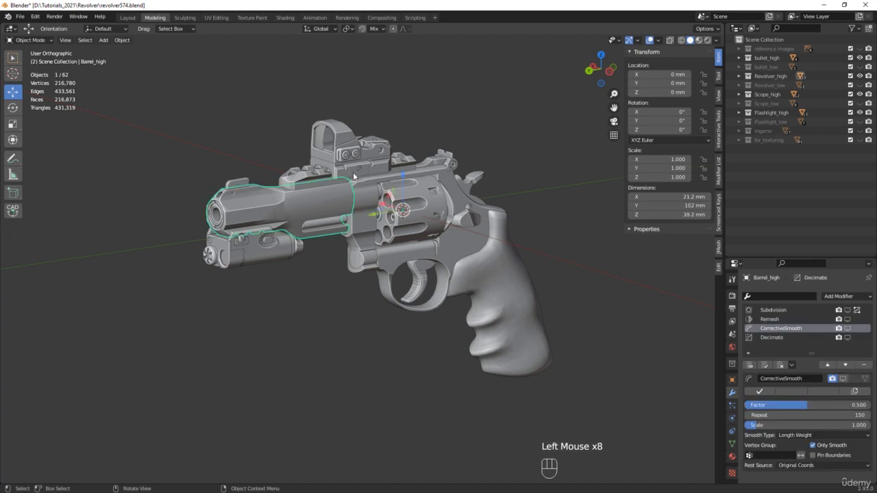
pyautogui.scroll(3, 340, 188)
pyautogui.keyDown('shift'); pyautogui.moveTo(340, 189); pyautogui.dragTo(360, 222, button='middle'); pyautogui.keyUp('shift')
pyautogui.keyDown('shift'); pyautogui.moveTo(416, 212); pyautogui.dragTo(399, 200, button='middle'); pyautogui.keyUp('shift')
pyautogui.press('a')
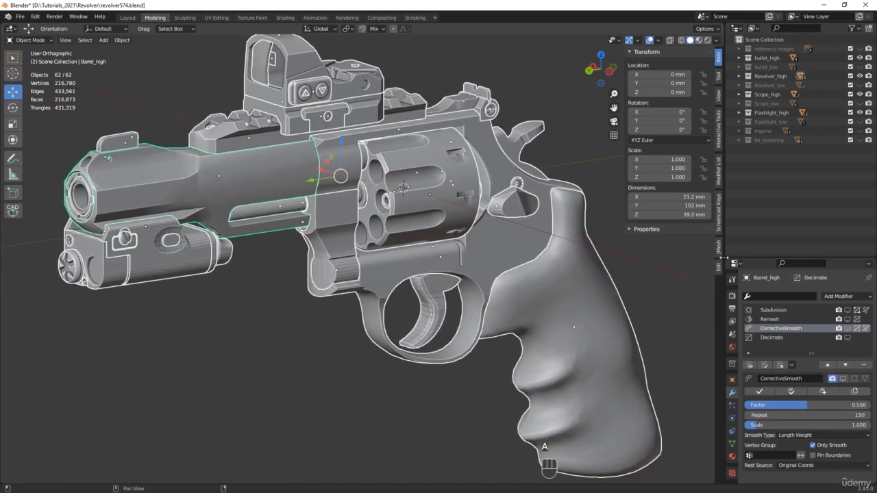
pyautogui.click(718, 171)
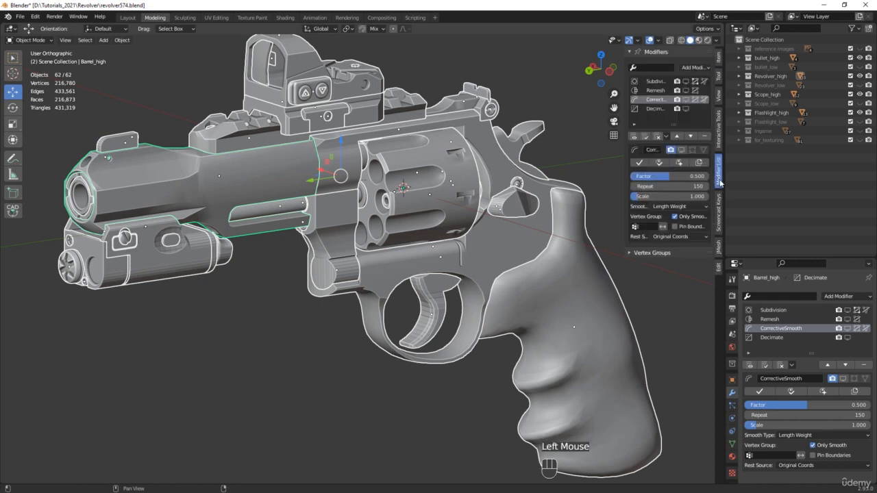
pyautogui.click(633, 137)
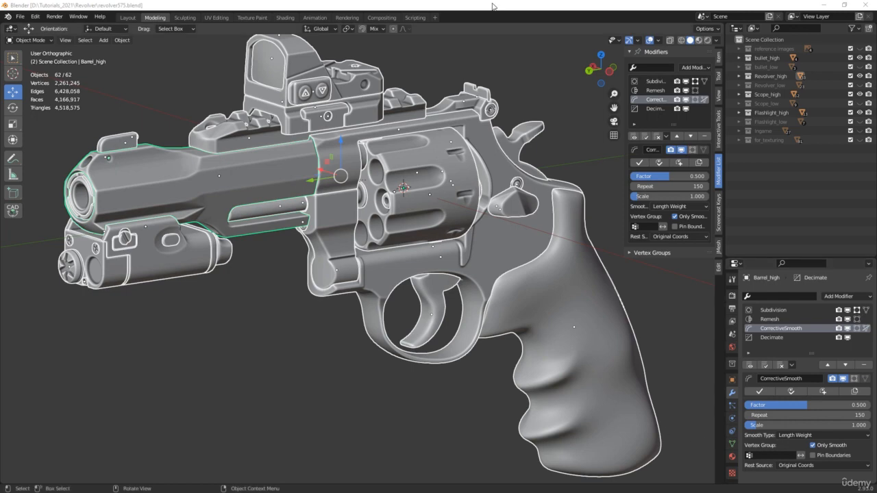
# Step: Show wireframes, then set the Subdivision viewport level of the round pin above the cylinder latch to 3 with Optimal Display off
pyautogui.moveTo(566, 291); pyautogui.dragTo(530, 298, button='middle')
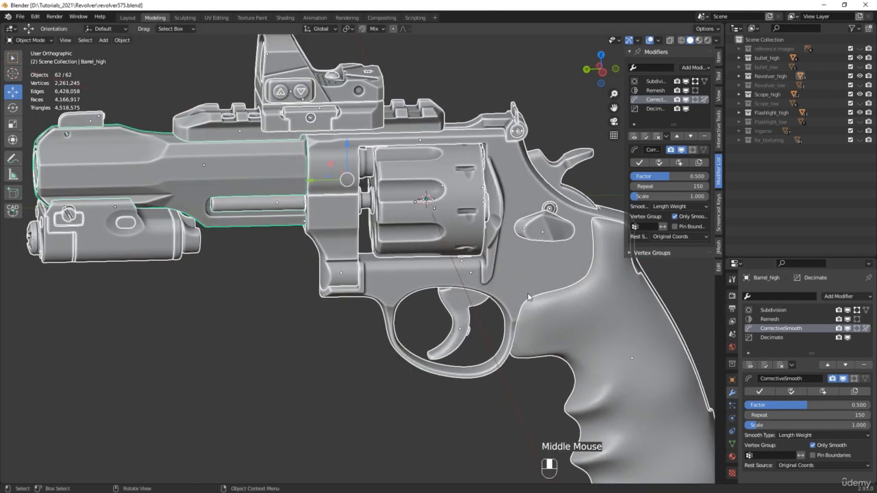
pyautogui.click(551, 213)
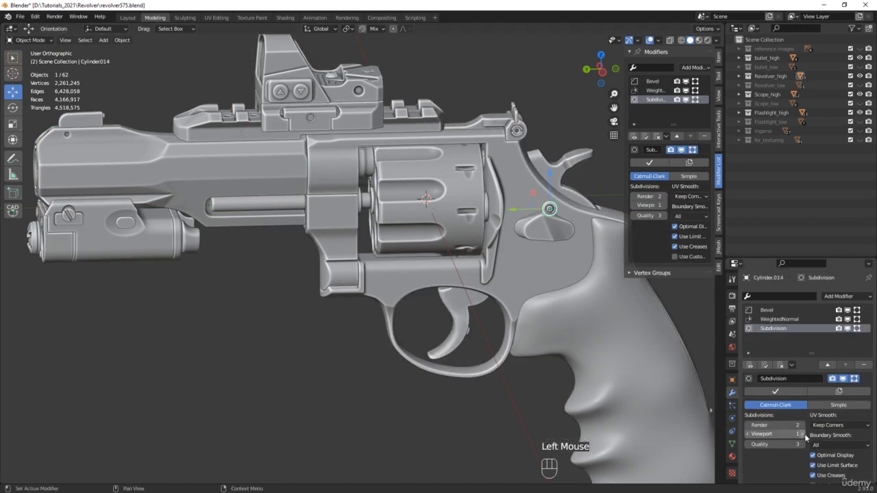
pyautogui.scroll(7, 565, 215)
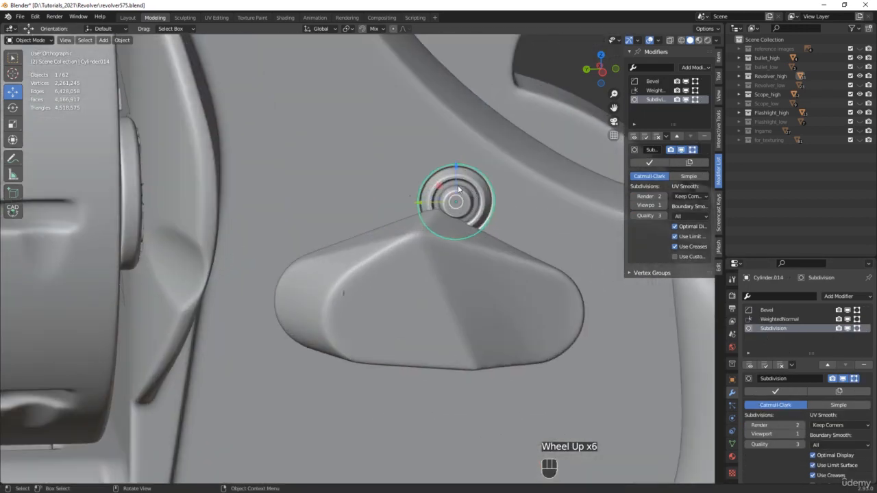
pyautogui.press('F4')
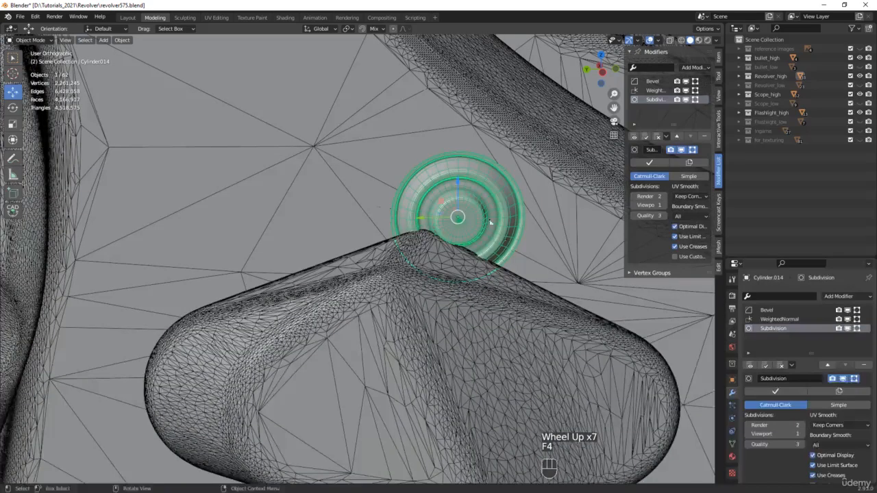
pyautogui.click(803, 436)
pyautogui.click(803, 436)
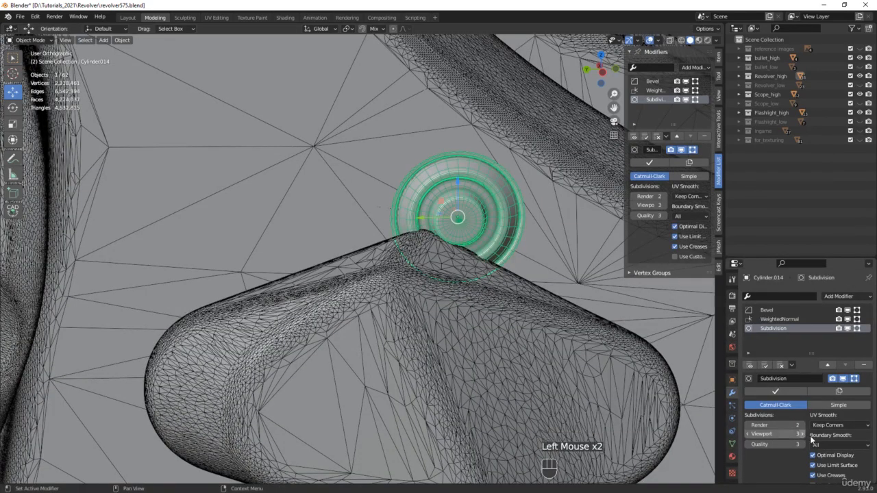
pyautogui.click(813, 455)
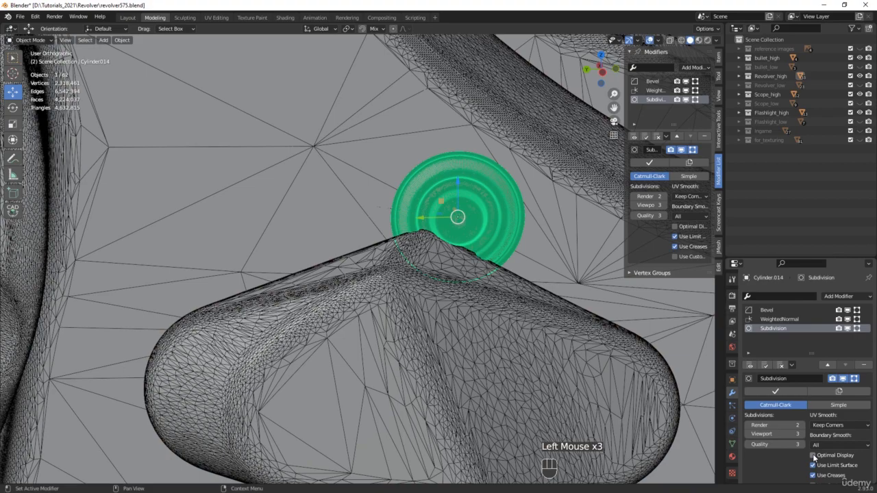
# Step: Set the Subdivision viewport level of the slotted screw on the rear sight to 3, keeping Optimal Display on
pyautogui.scroll(-3, 370, 117)
pyautogui.keyDown('shift'); pyautogui.moveTo(373, 137); pyautogui.dragTo(390, 210, button='middle'); pyautogui.keyUp('shift')
pyautogui.scroll(3, 389, 210)
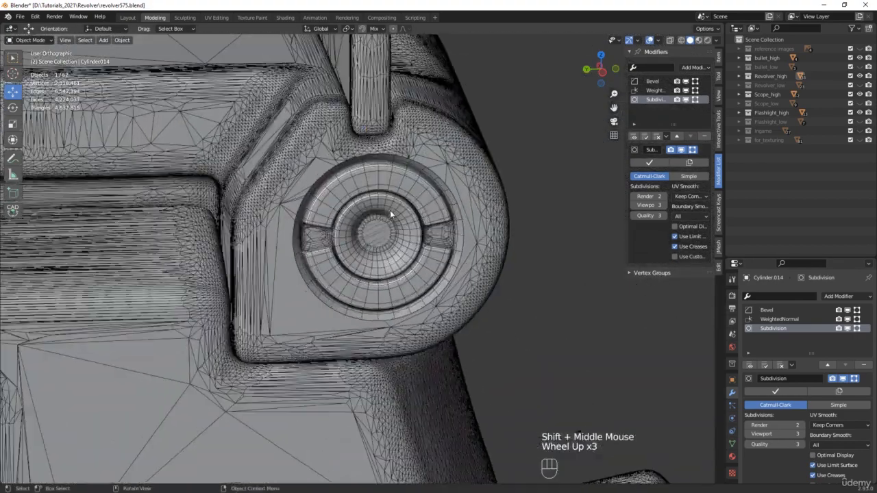
pyautogui.scroll(1, 389, 210)
pyautogui.click(390, 190)
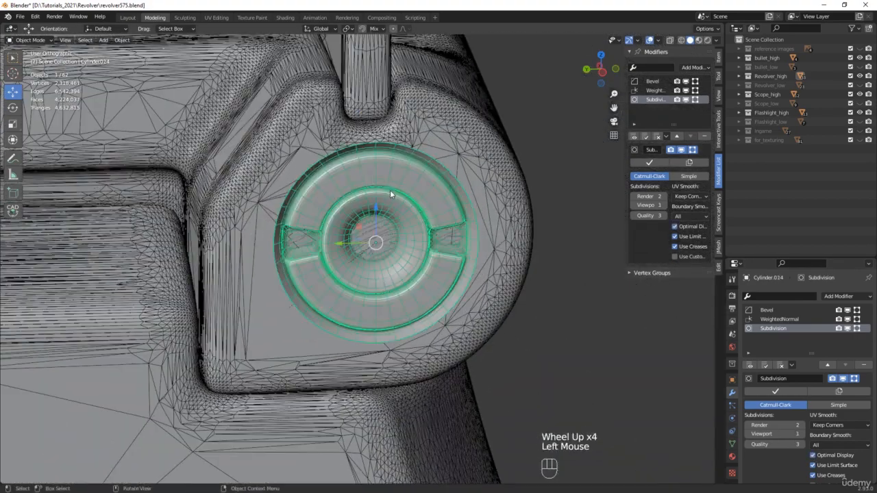
pyautogui.click(803, 435)
pyautogui.click(803, 435)
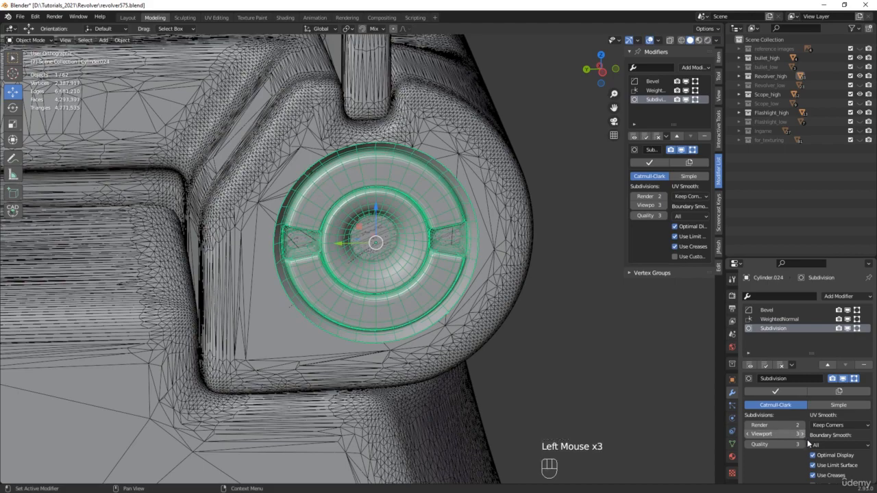
pyautogui.click(813, 455)
pyautogui.click(813, 454)
# Step: Delete the round disc at the opposite end of the rear sight
pyautogui.scroll(-5, 383, 247)
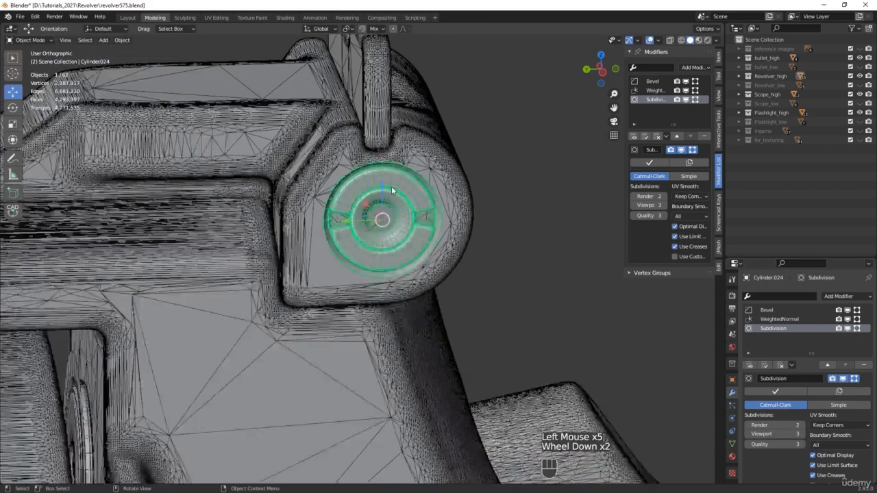
pyautogui.moveTo(383, 247); pyautogui.dragTo(234, 191, button='middle')
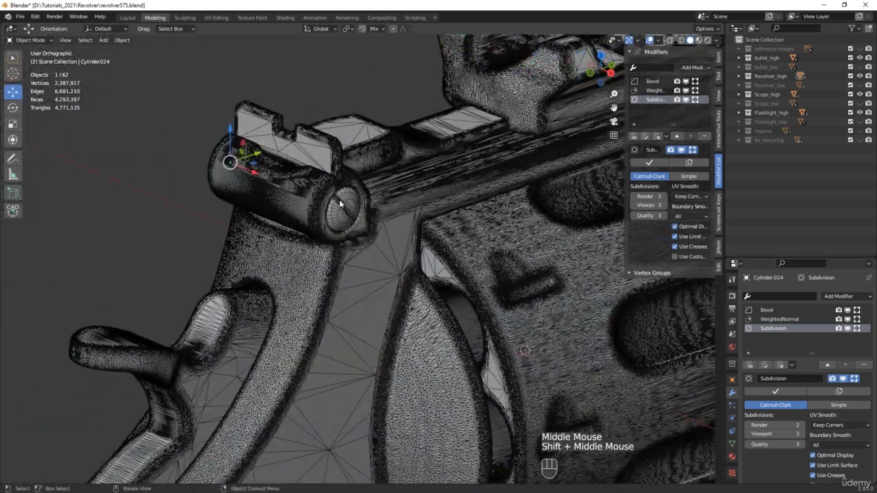
pyautogui.click(362, 216)
pyautogui.press('x')
pyautogui.click(335, 209)
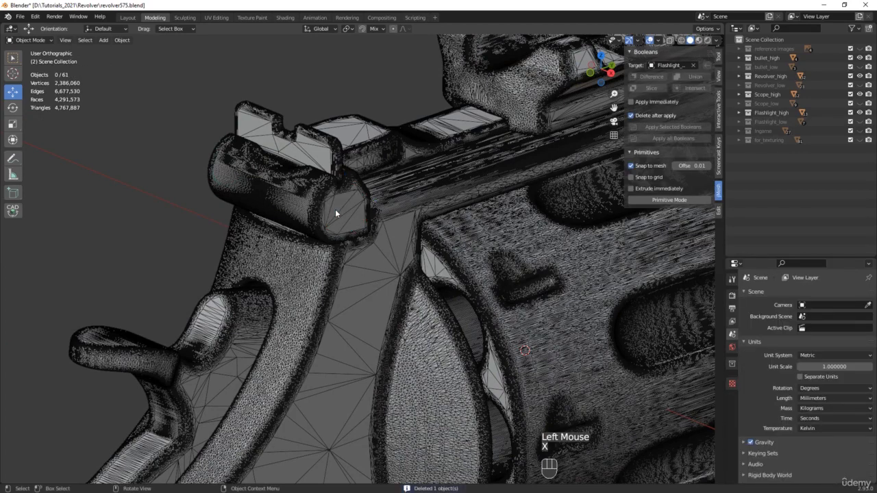
# Step: Set the grip's Subdivision modifier to viewport level 3
pyautogui.scroll(-6, 335, 209)
pyautogui.moveTo(329, 214); pyautogui.dragTo(478, 269, button='middle')
pyautogui.click(544, 283)
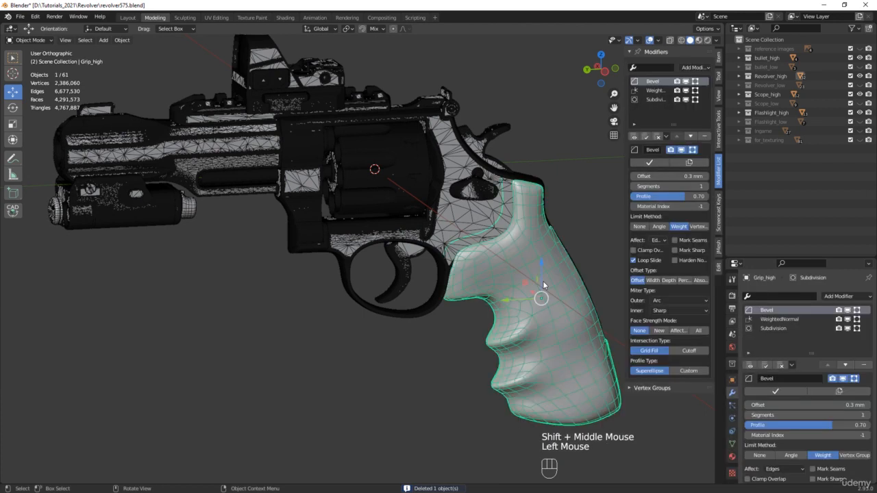
pyautogui.click(787, 329)
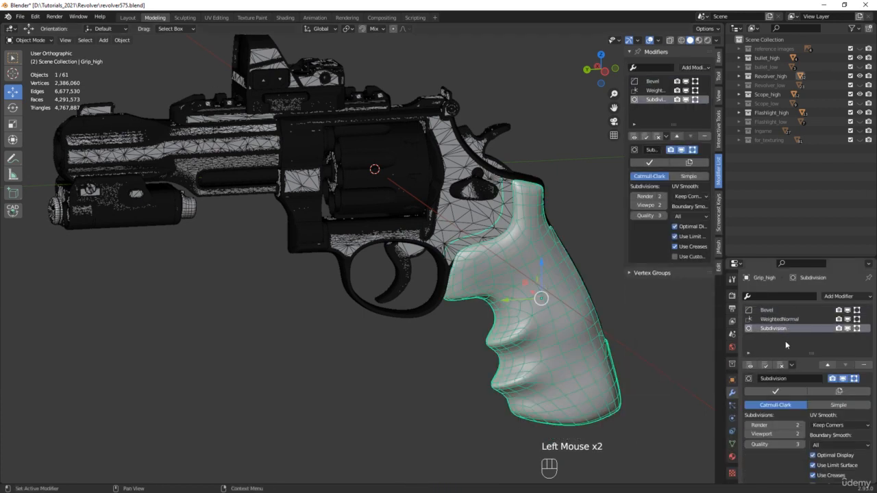
pyautogui.click(801, 435)
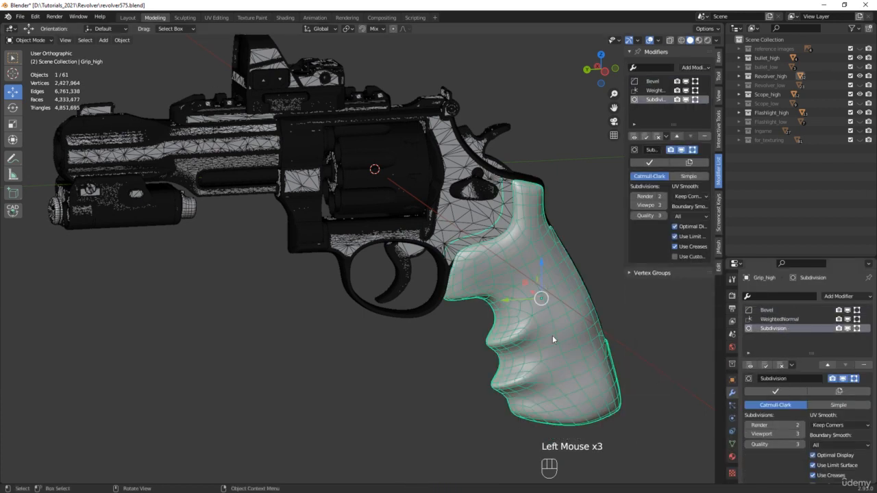
# Step: Deselect the grip and turn off the wireframe display
pyautogui.keyDown('shift'); pyautogui.moveTo(174, 200); pyautogui.dragTo(263, 308, button='middle'); pyautogui.keyUp('shift')
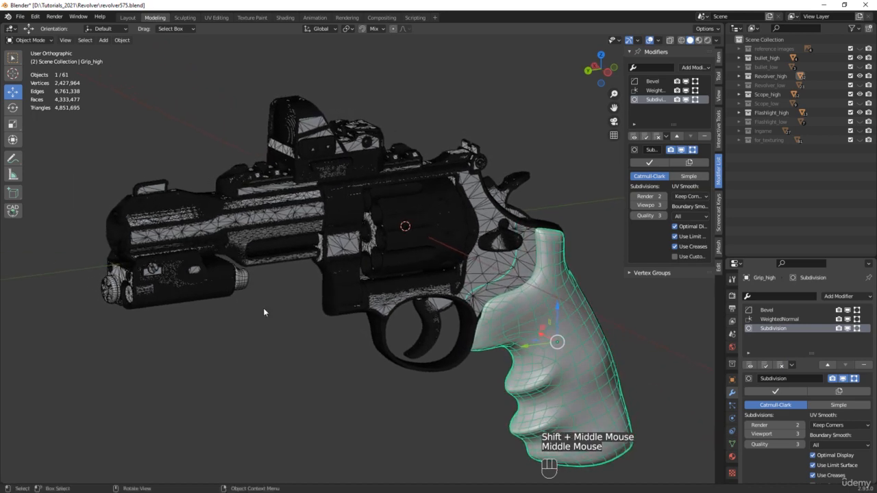
pyautogui.click(281, 361)
pyautogui.press('F4')
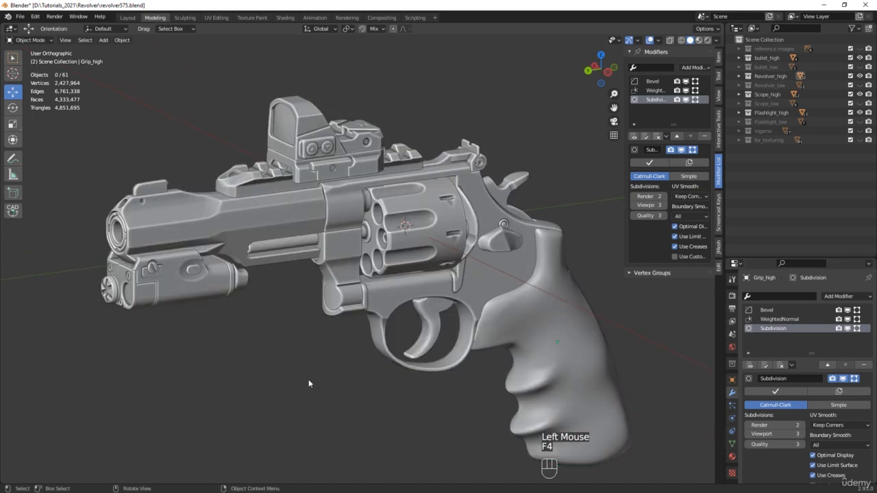
pyautogui.keyDown('shift'); pyautogui.moveTo(310, 371); pyautogui.dragTo(265, 362, button='middle'); pyautogui.keyUp('shift')
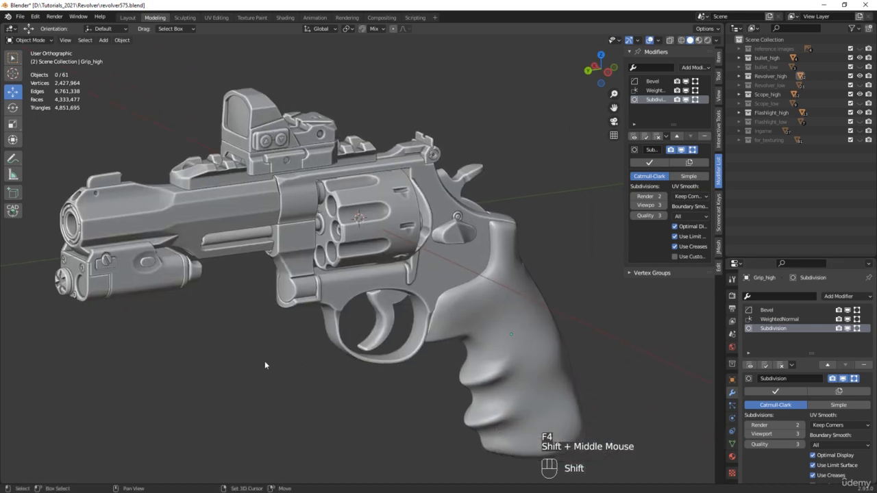
# Step: Unhide the Flashlight_low, Scope_low, Revolver_low and bullet_low collections and select all visible high- and low-poly objects
pyautogui.click(860, 122)
pyautogui.click(860, 104)
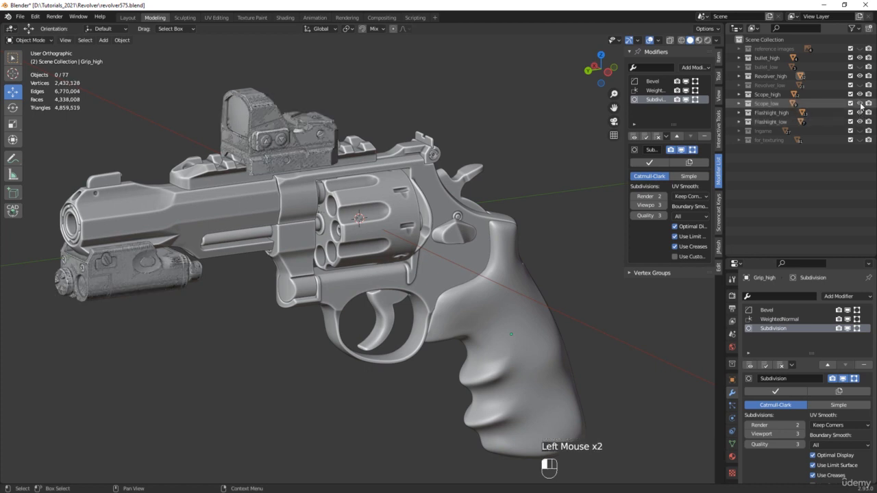
pyautogui.click(860, 85)
pyautogui.click(860, 66)
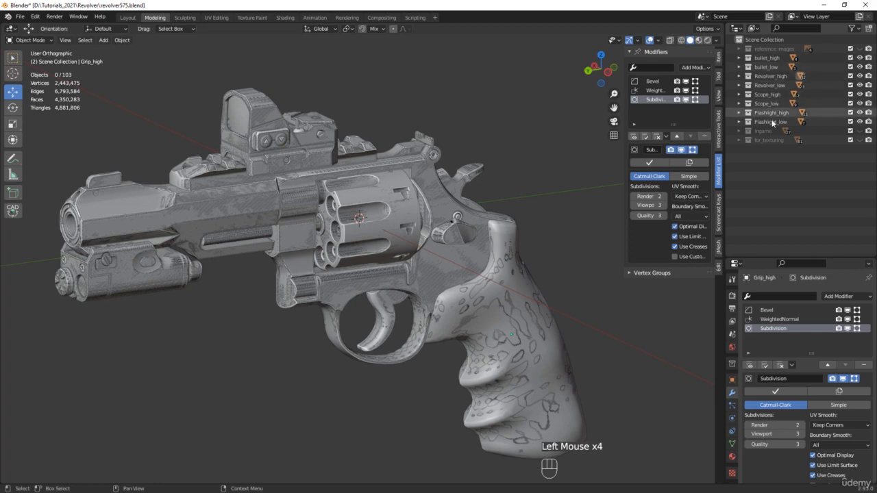
pyautogui.keyDown('shift'); pyautogui.moveTo(242, 338); pyautogui.dragTo(278, 335, button='middle'); pyautogui.keyUp('shift')
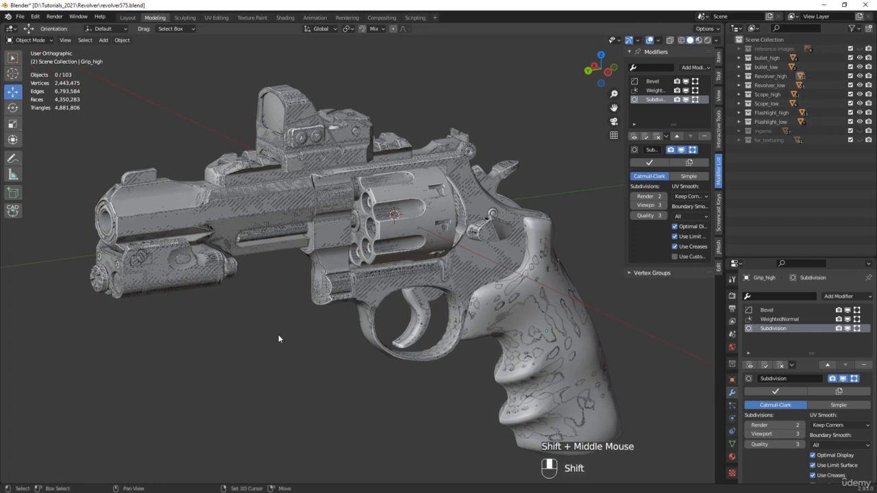
pyautogui.press('a')
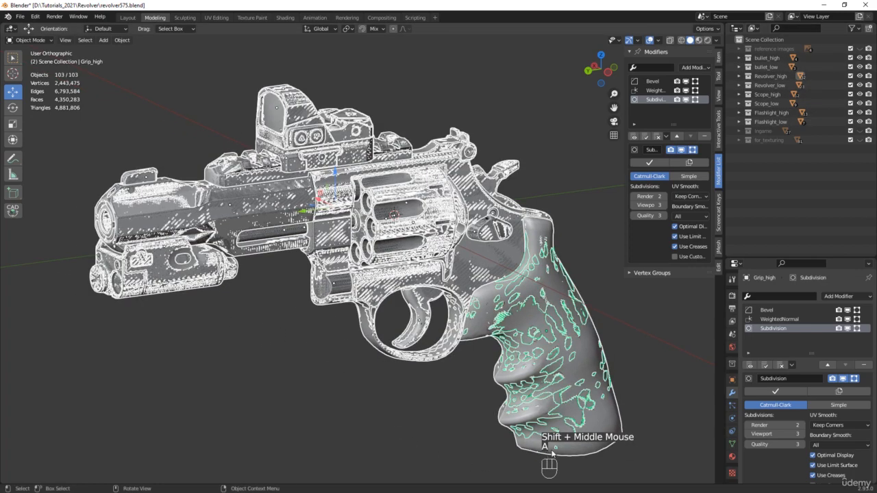
# Step: Export only the selected objects as an FBX file named revolver_baking.fbx in the _baking folder
pyautogui.click(22, 17)
pyautogui.moveTo(33, 150)
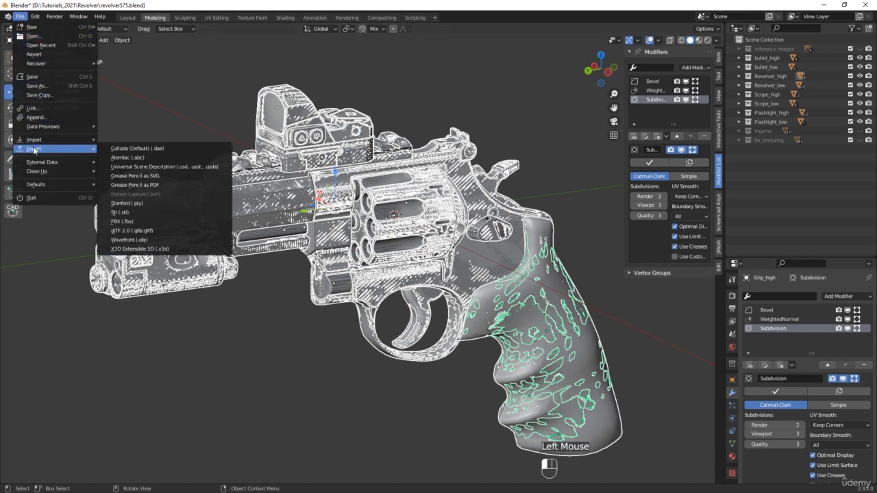
pyautogui.click(122, 222)
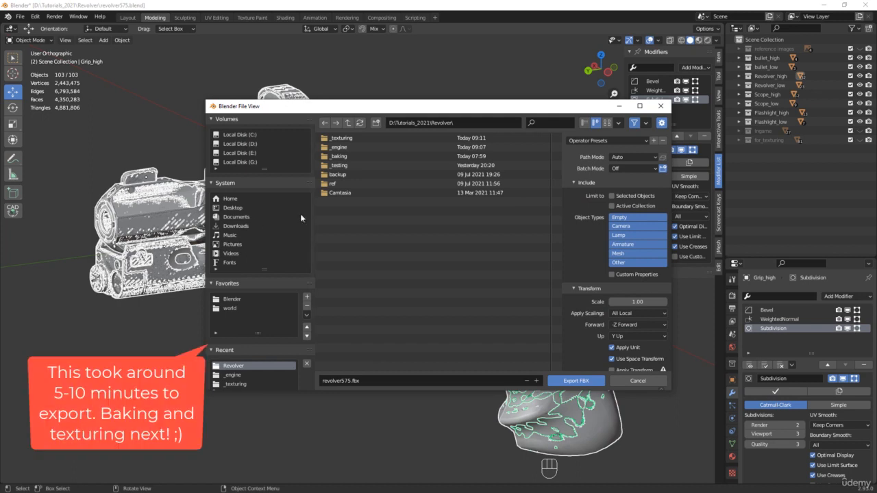
pyautogui.doubleClick(334, 158)
pyautogui.click(355, 380)
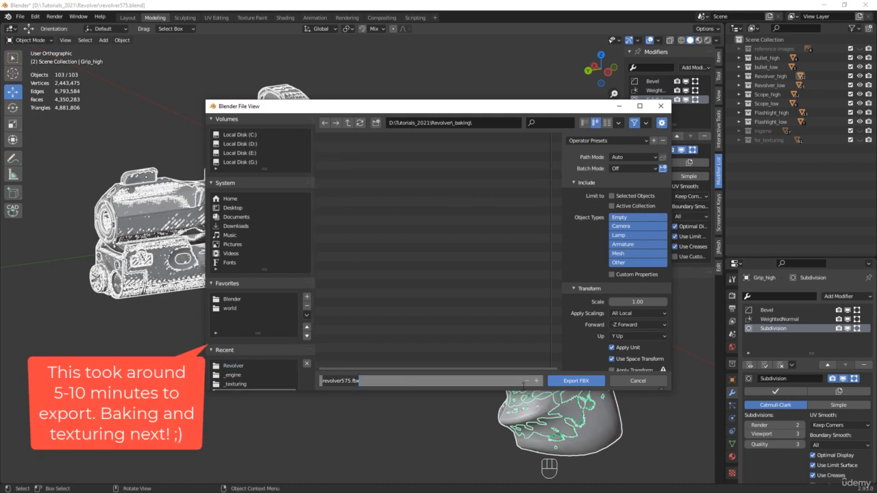
pyautogui.write('revolver')
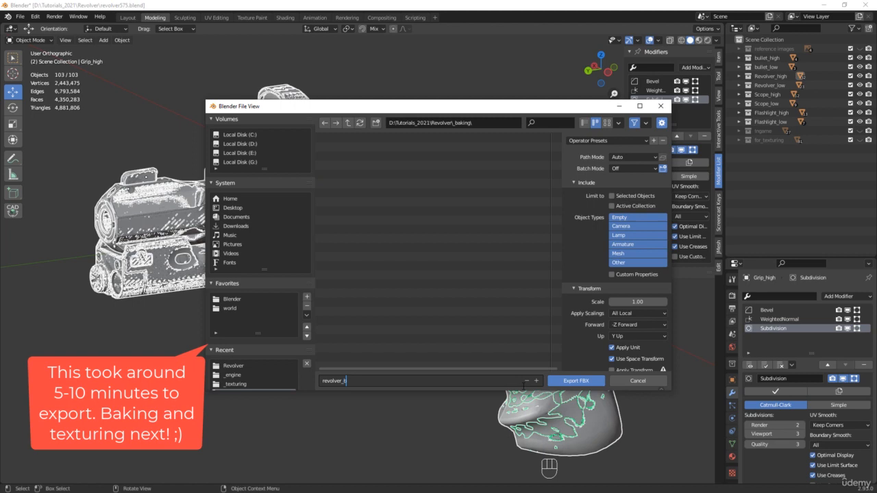
pyautogui.write('_baking')
pyautogui.press('Return')
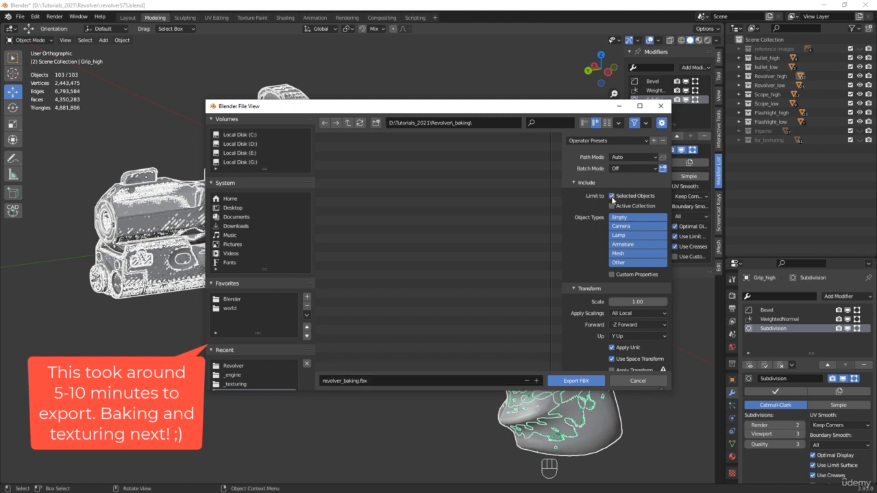
pyautogui.click(571, 382)
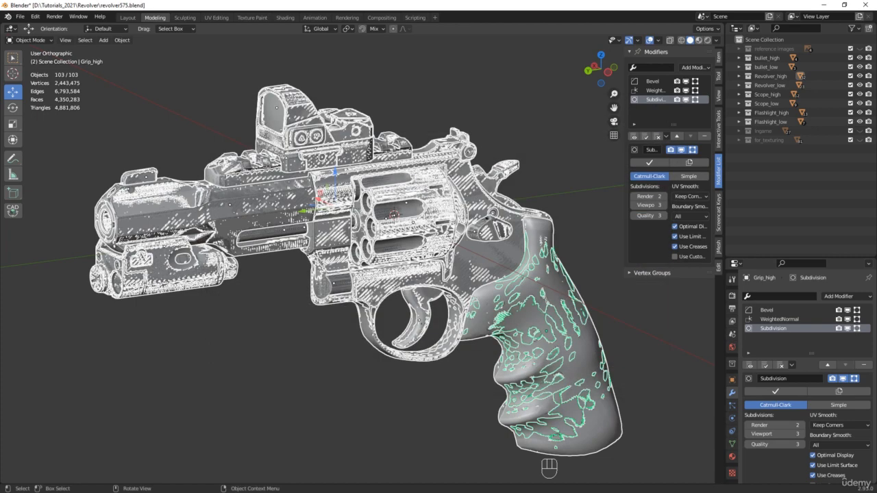